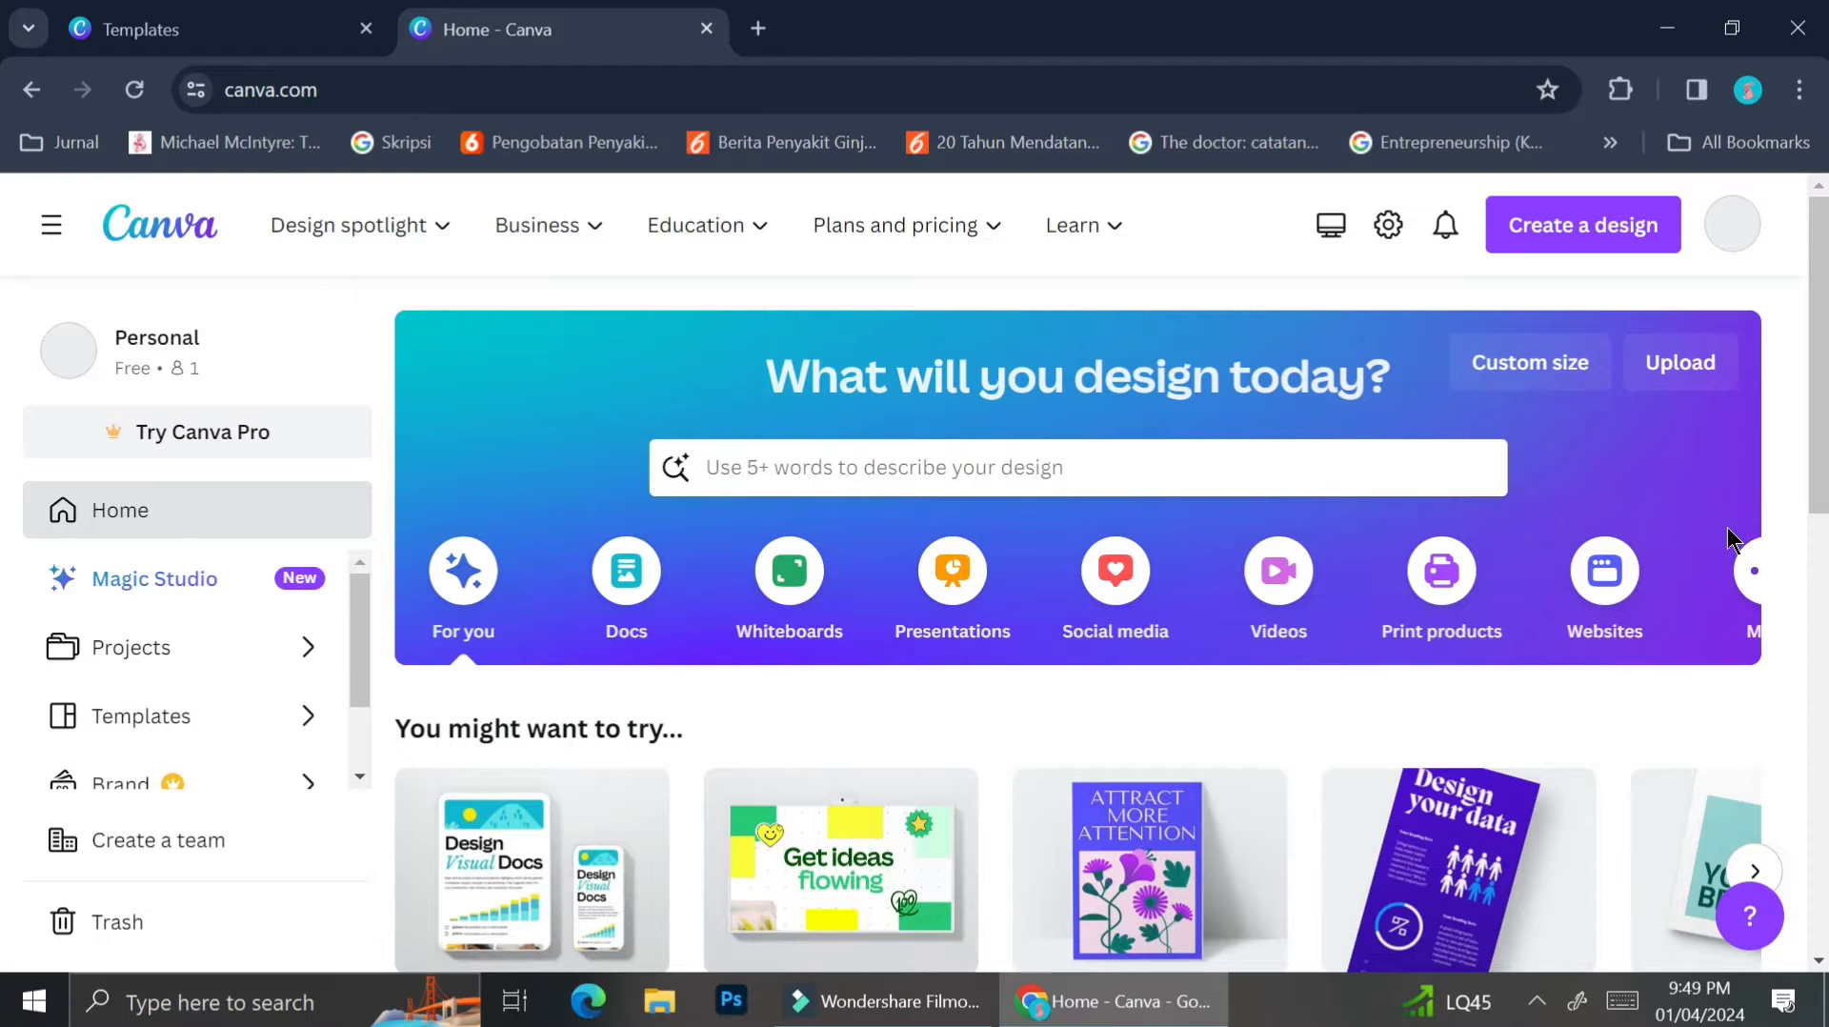
scroll(1693, 514, down, 1)
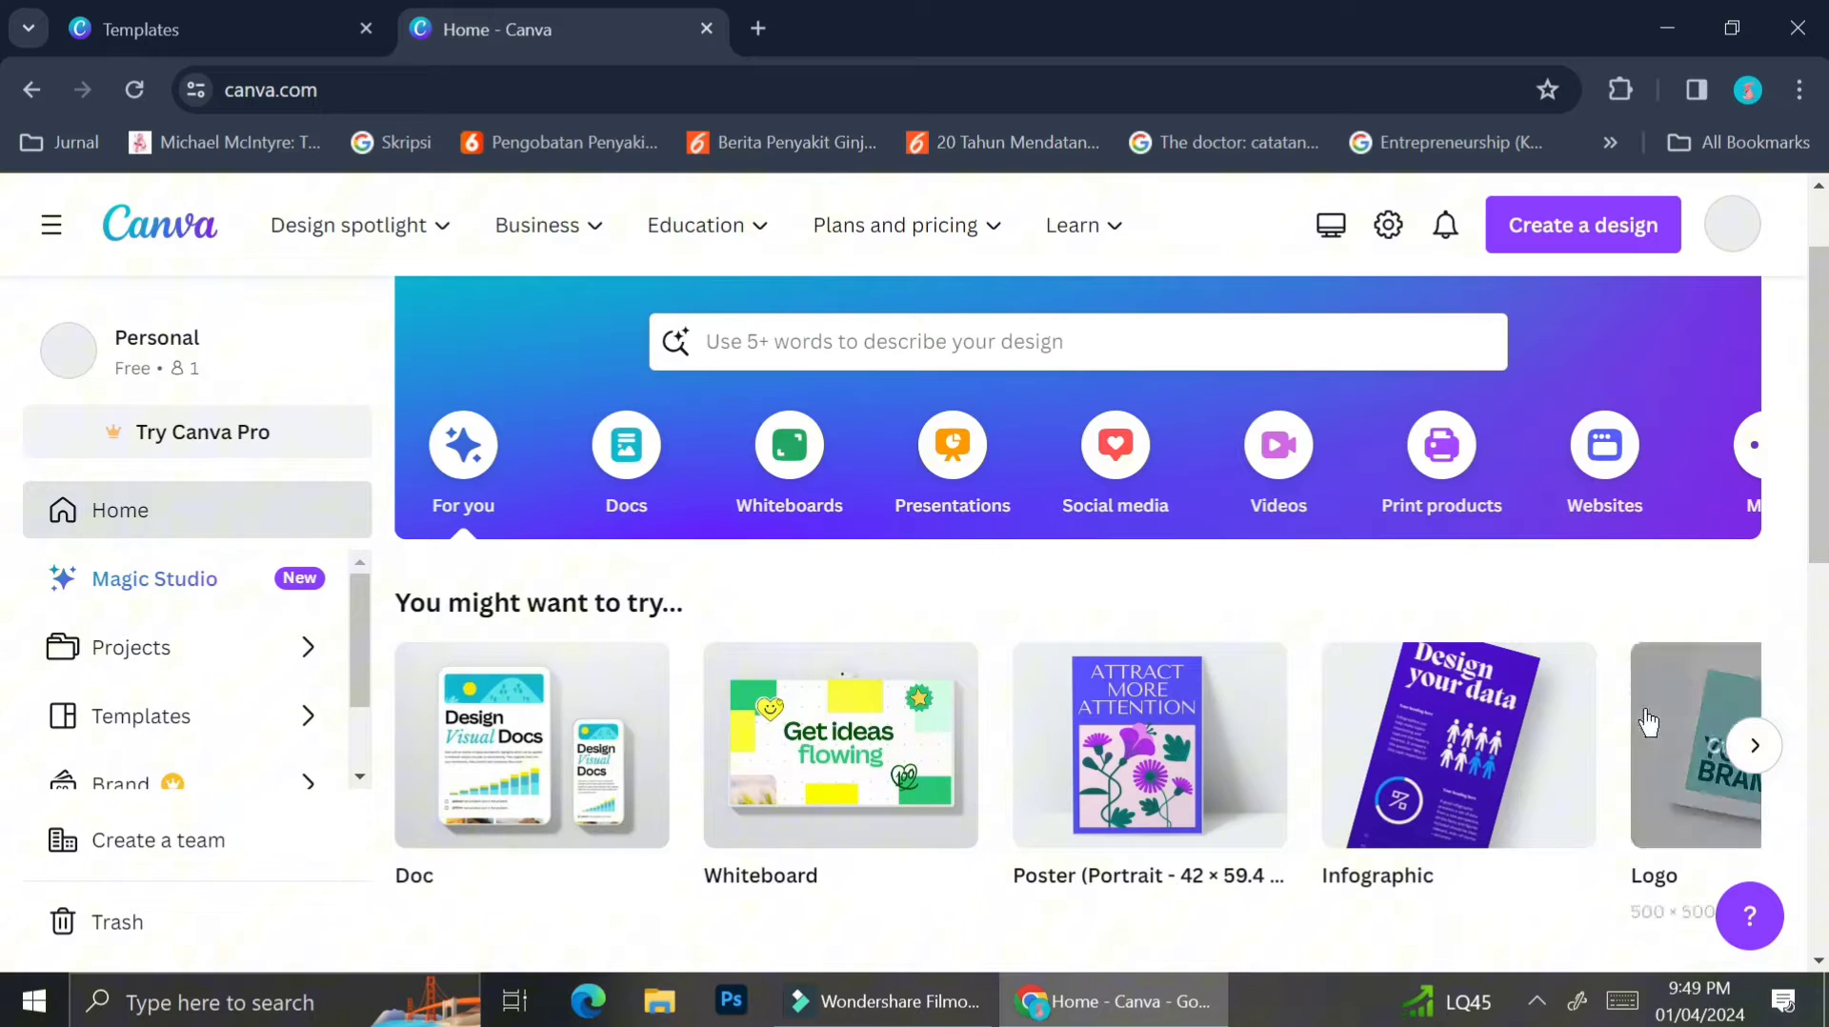
scroll(1629, 704, right, 5)
scroll(1648, 722, right, 2)
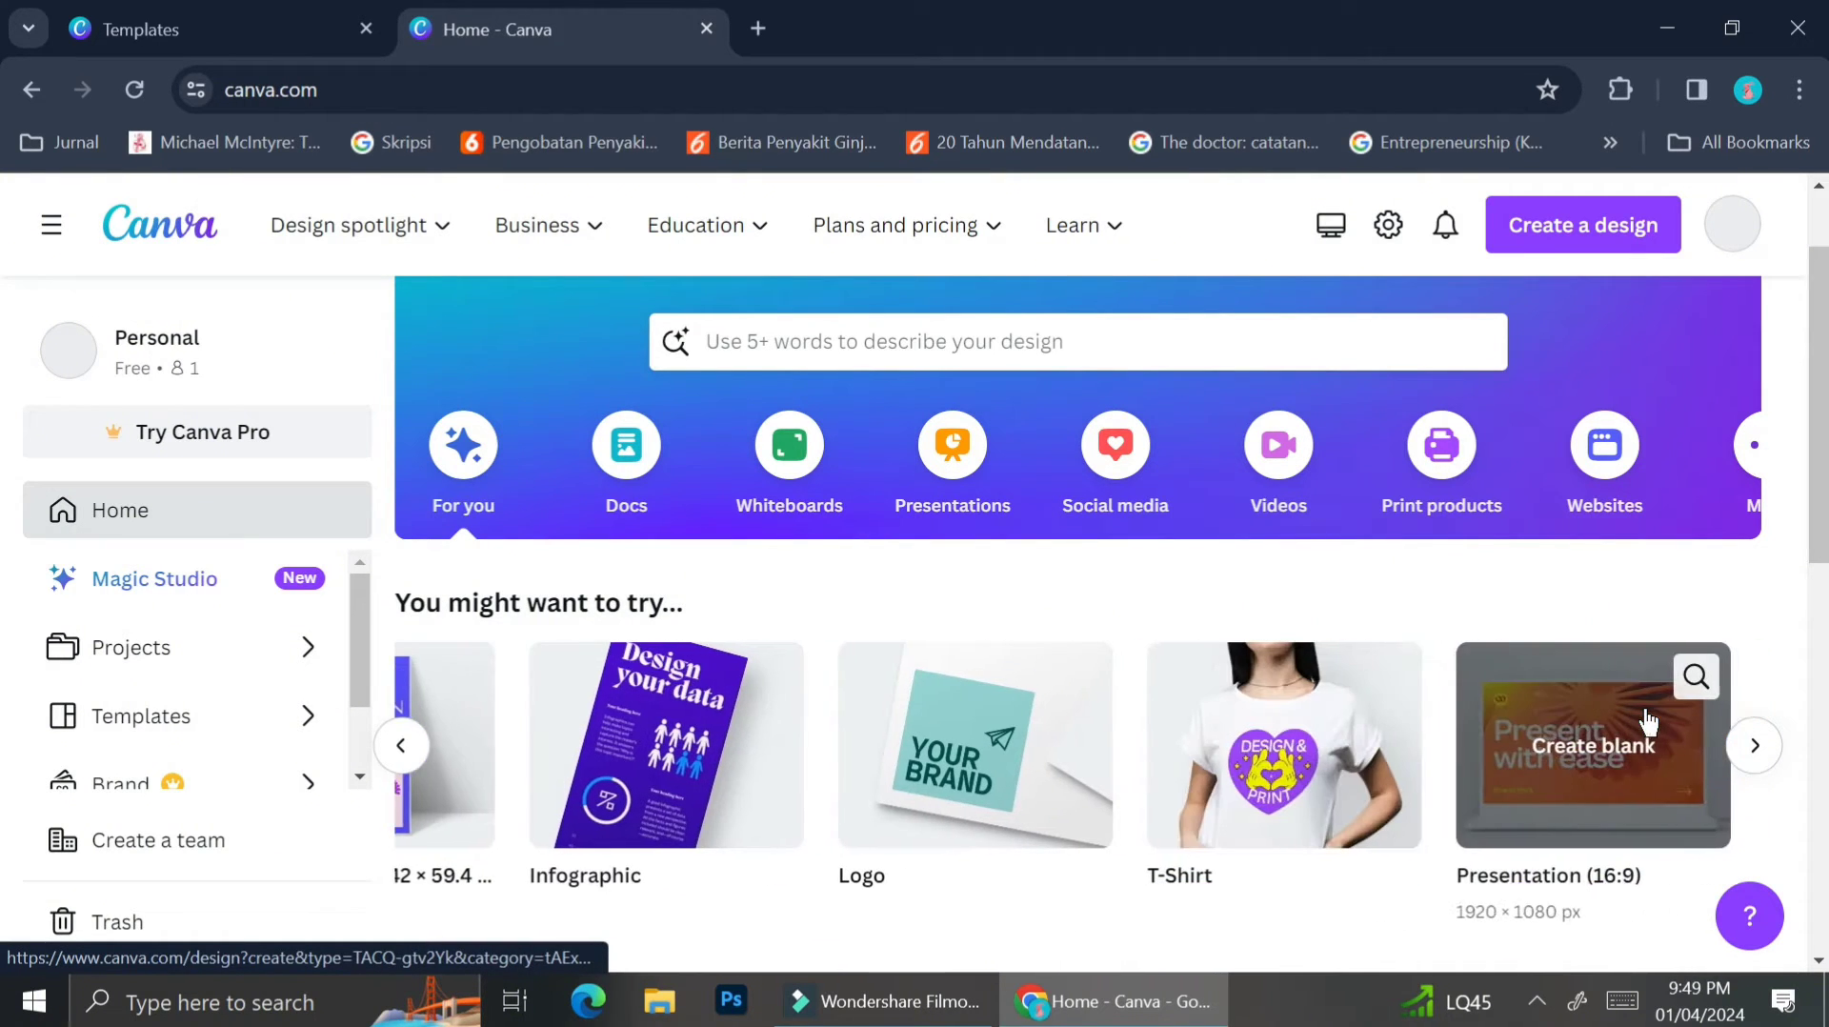
scroll(1648, 722, left, 4)
scroll(1646, 724, left, 3)
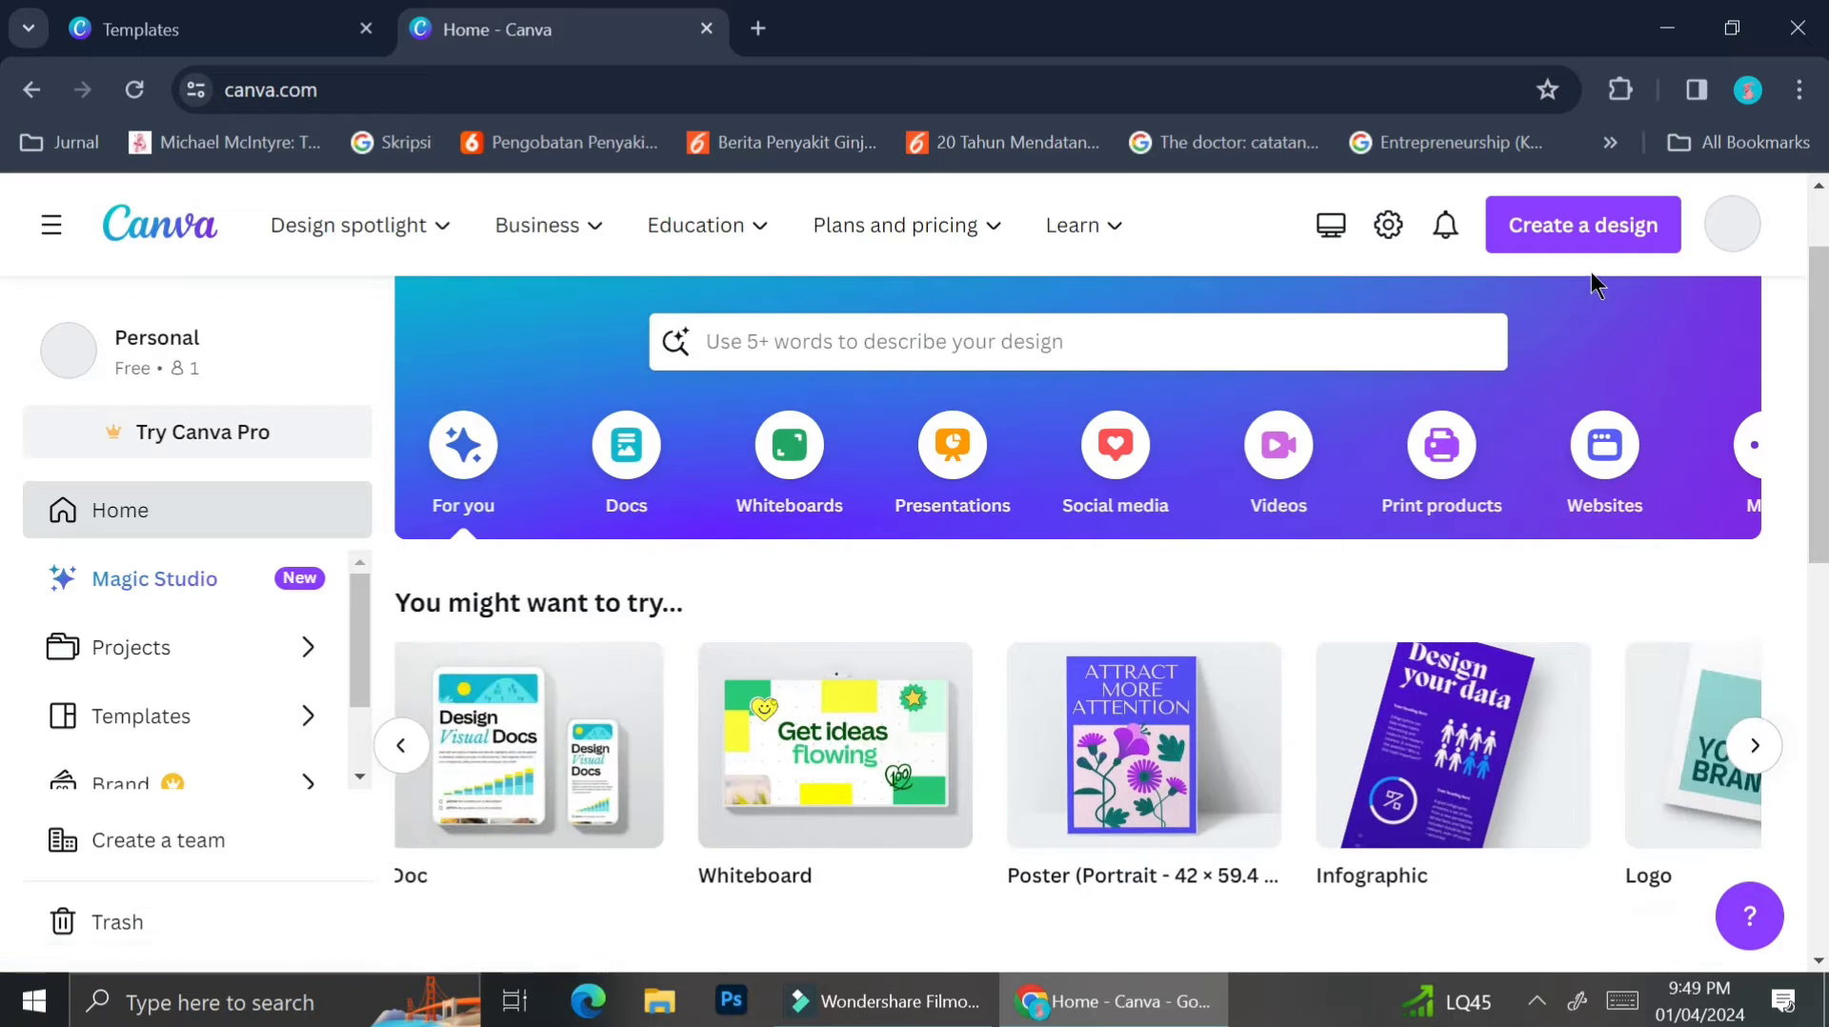
Create a blank Poster (Portrait - 42 × 59.4 cm) design from the suggested design types.
click(1620, 207)
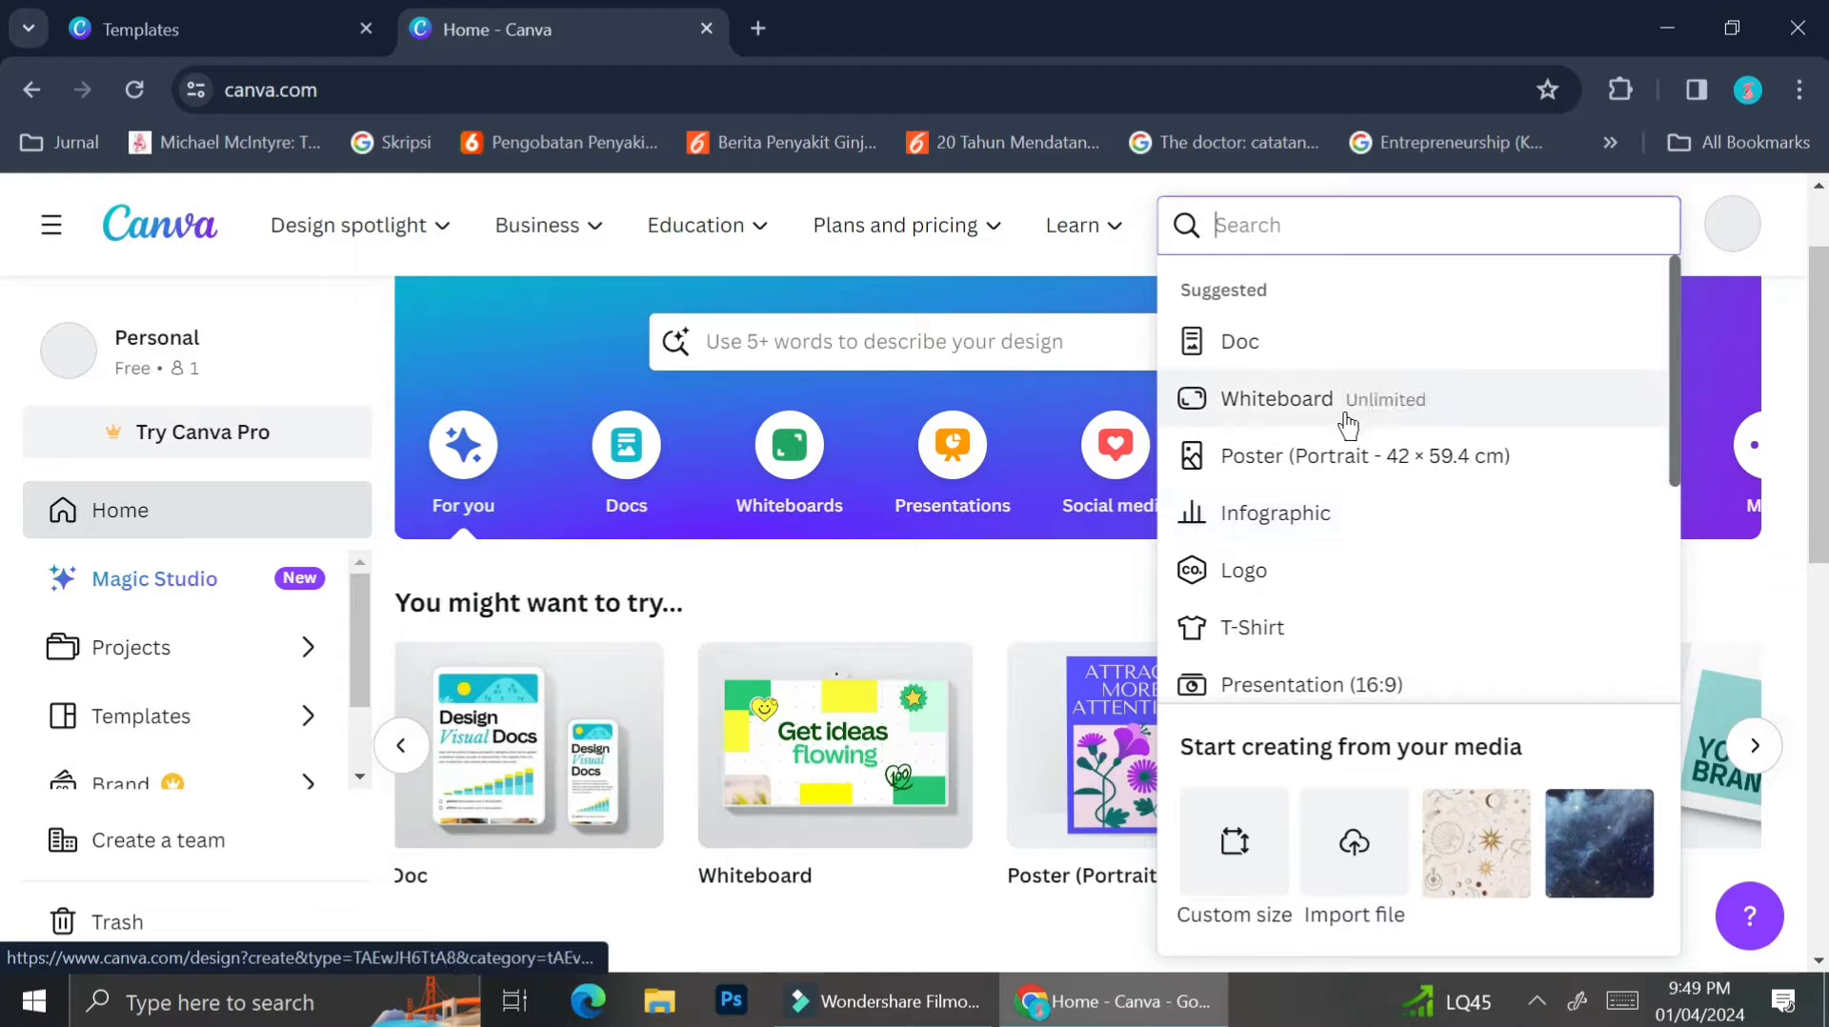
scroll(1245, 619, down, 2)
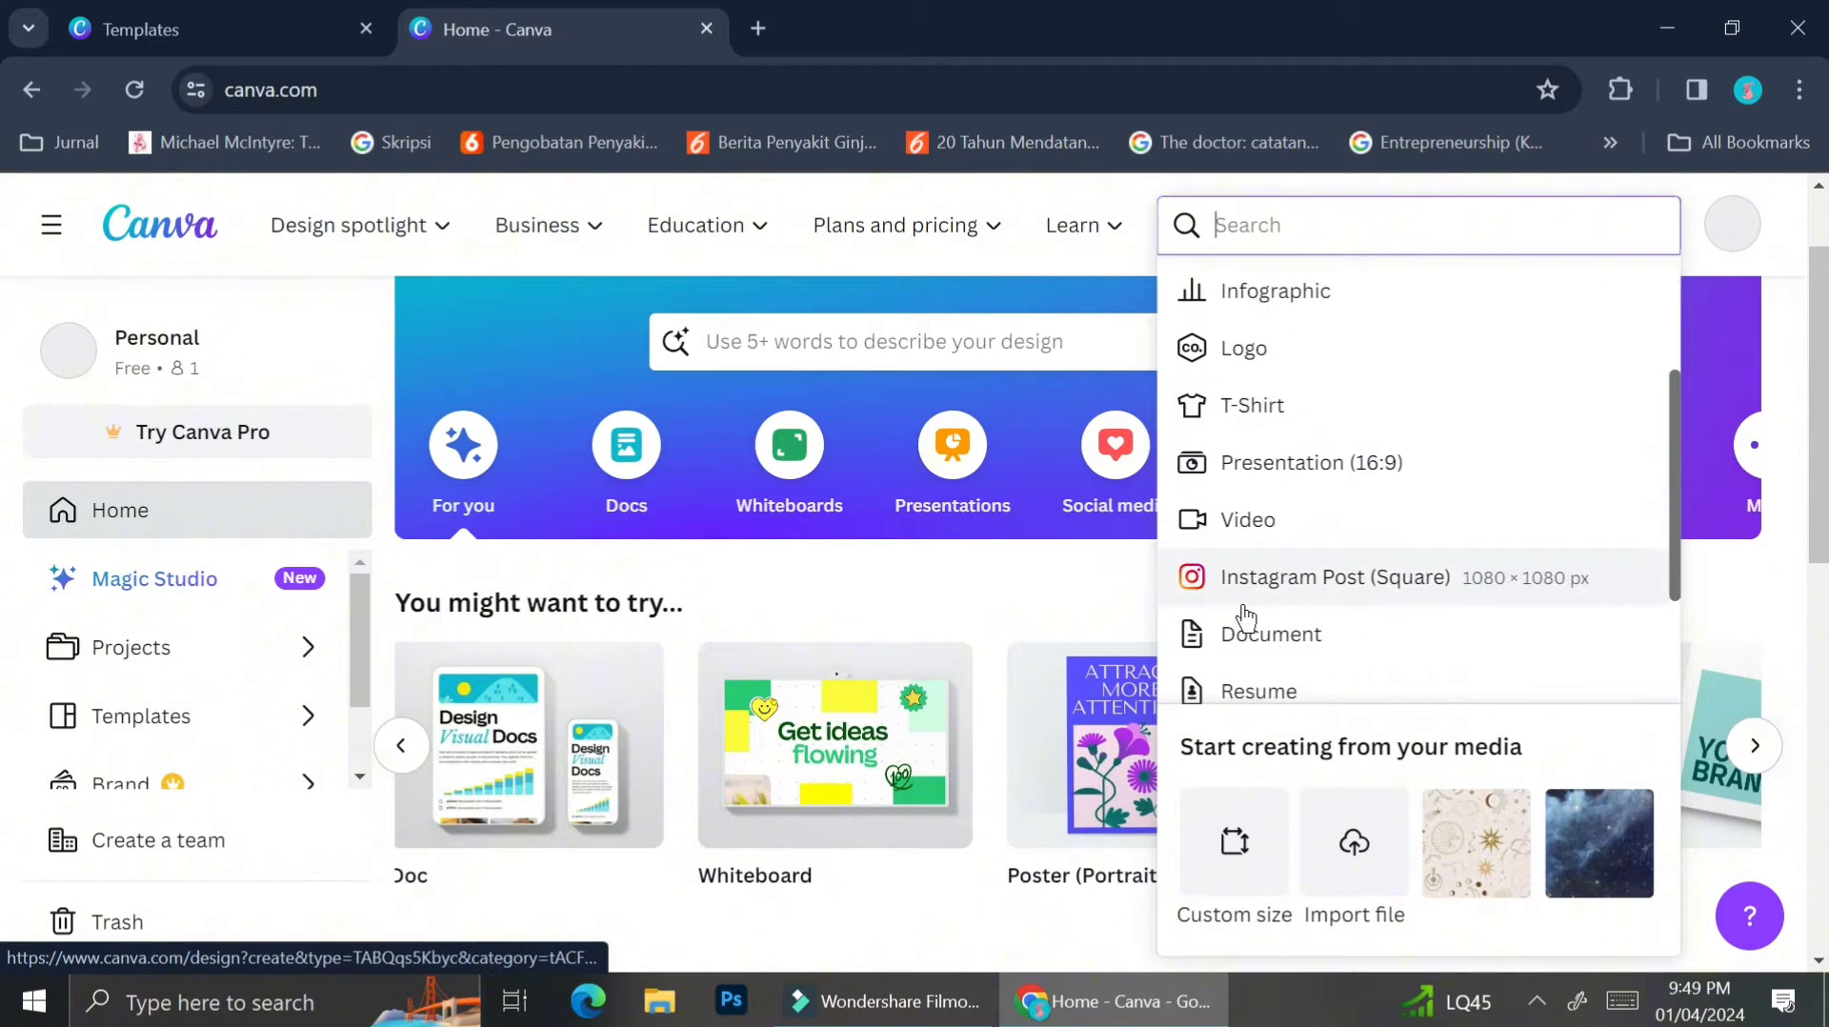
scroll(1242, 617, down, 2)
scroll(1234, 618, up, 1)
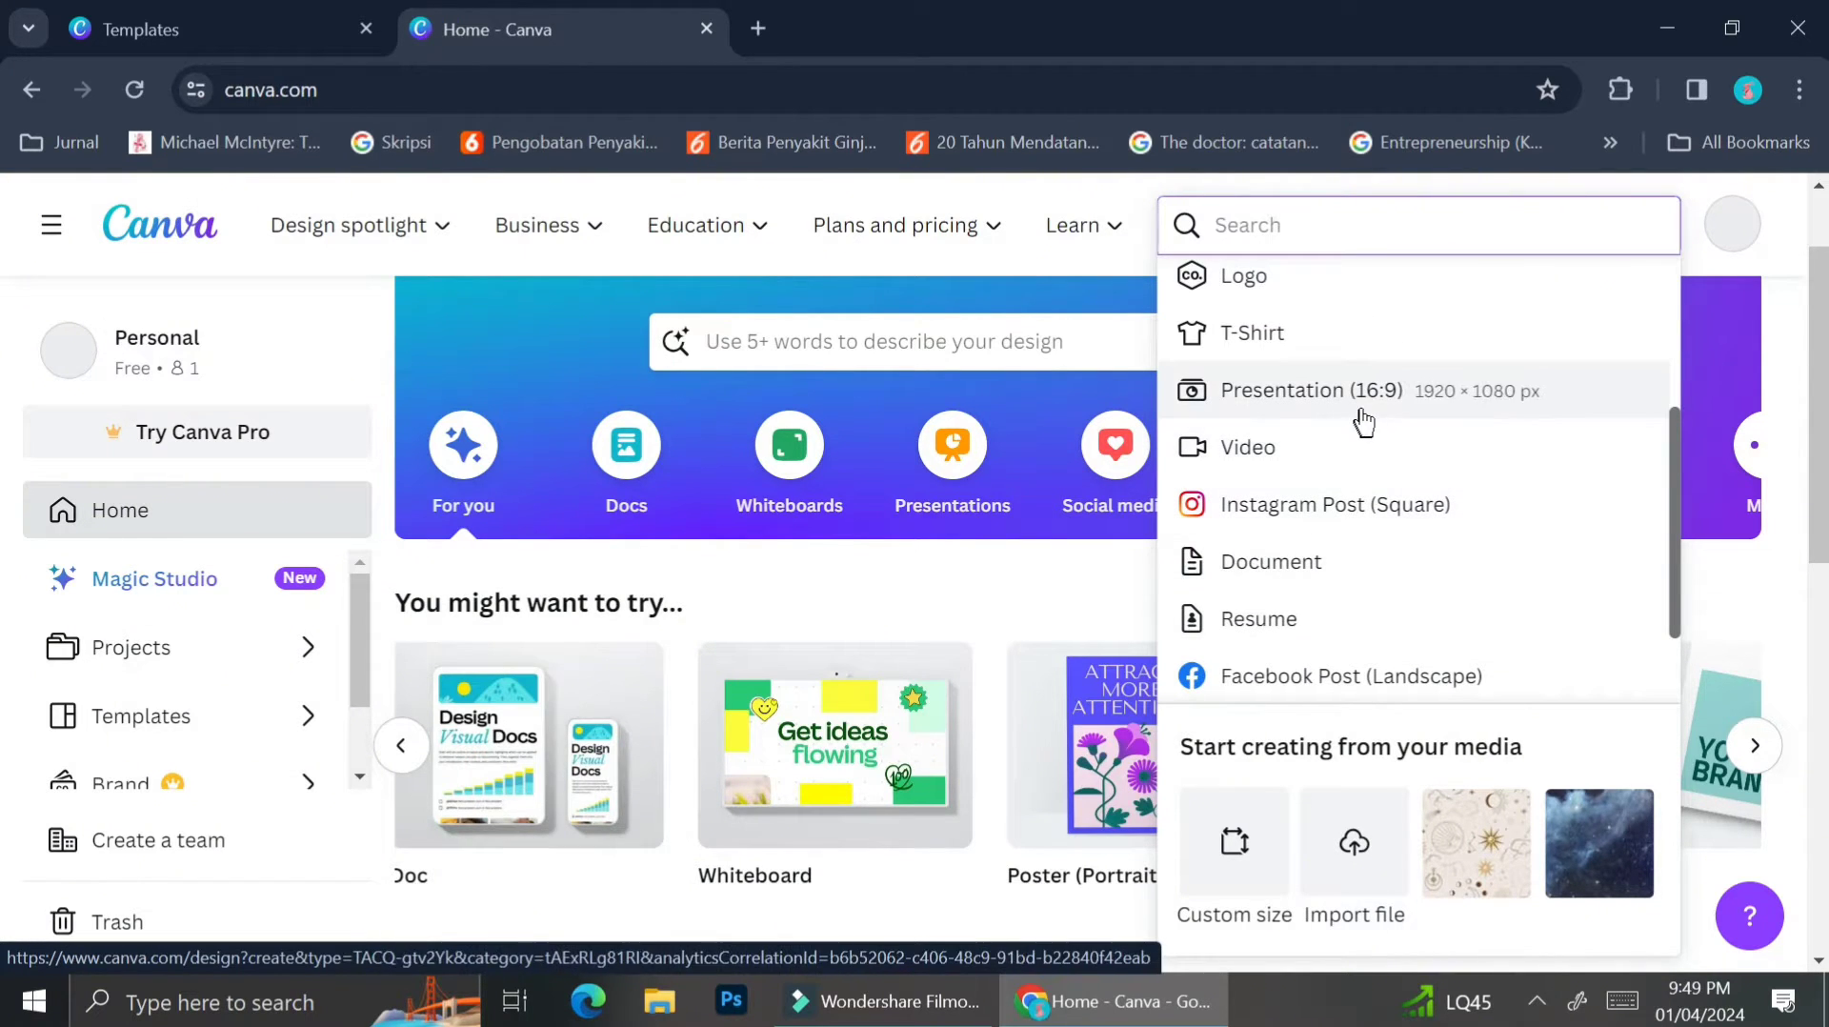
scroll(1295, 660, down, 2)
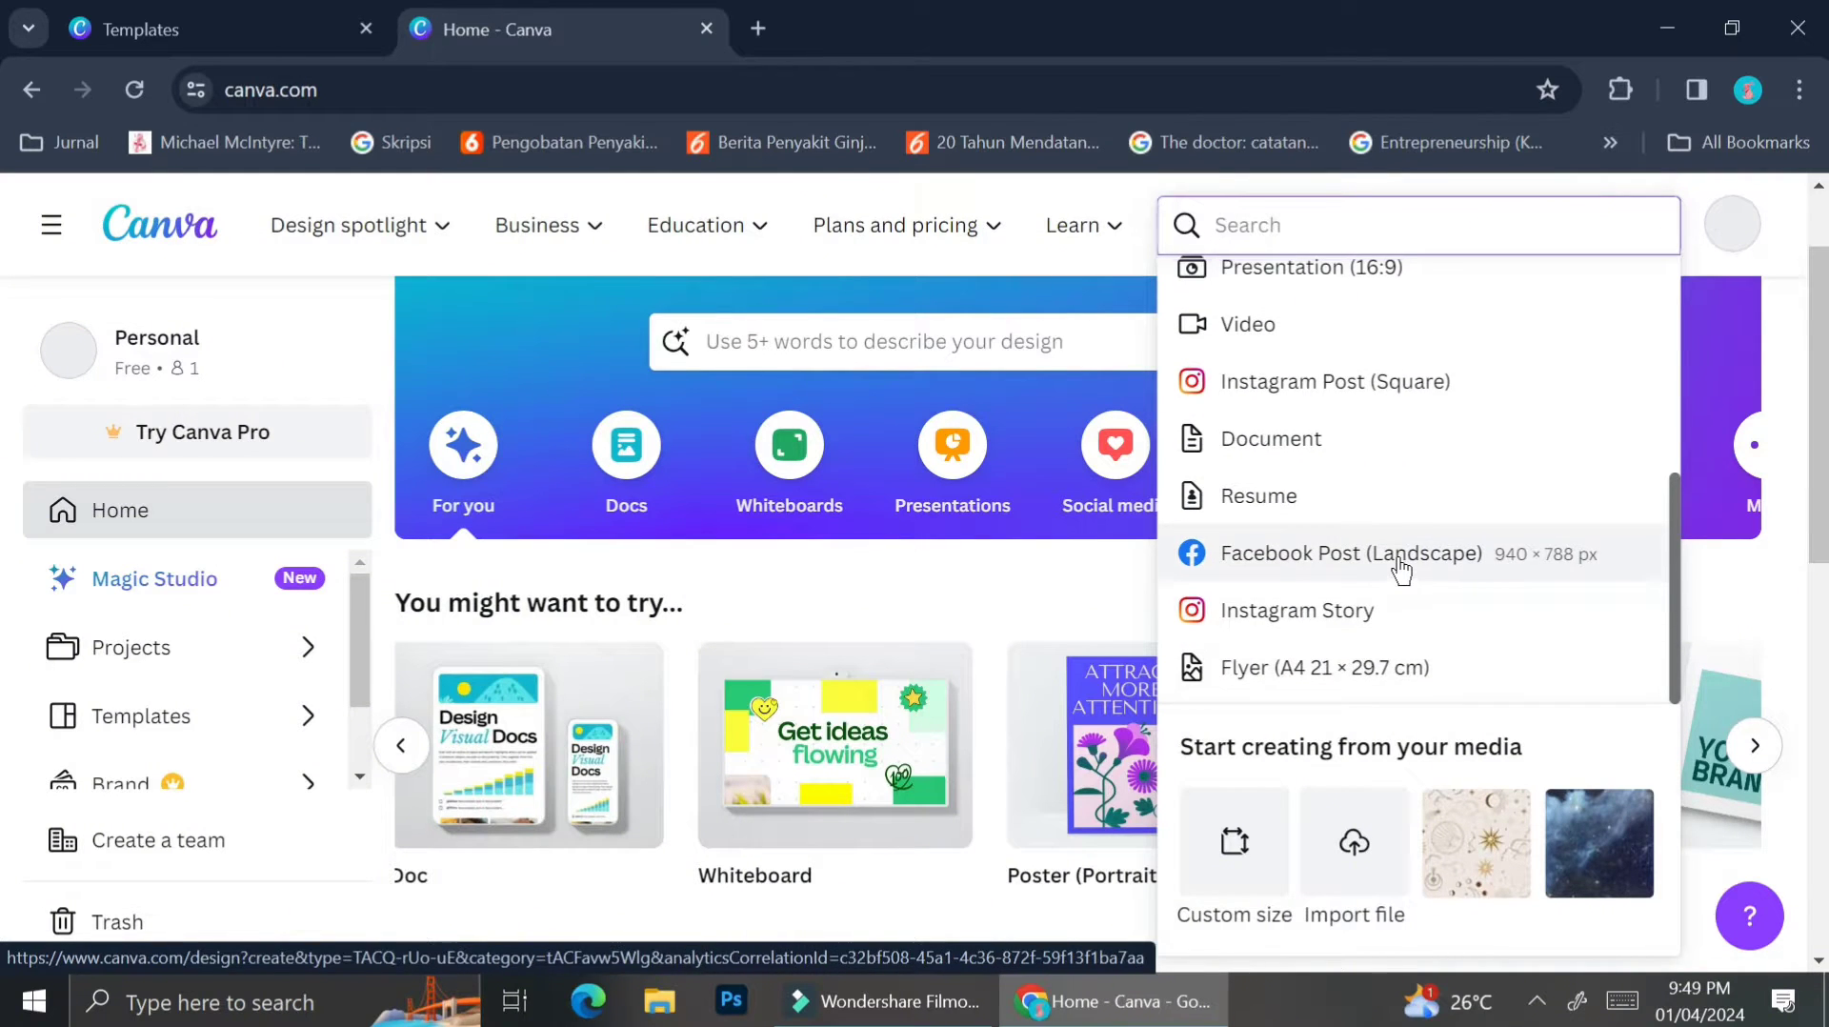
scroll(1401, 568, up, 3)
scroll(1399, 568, up, 1)
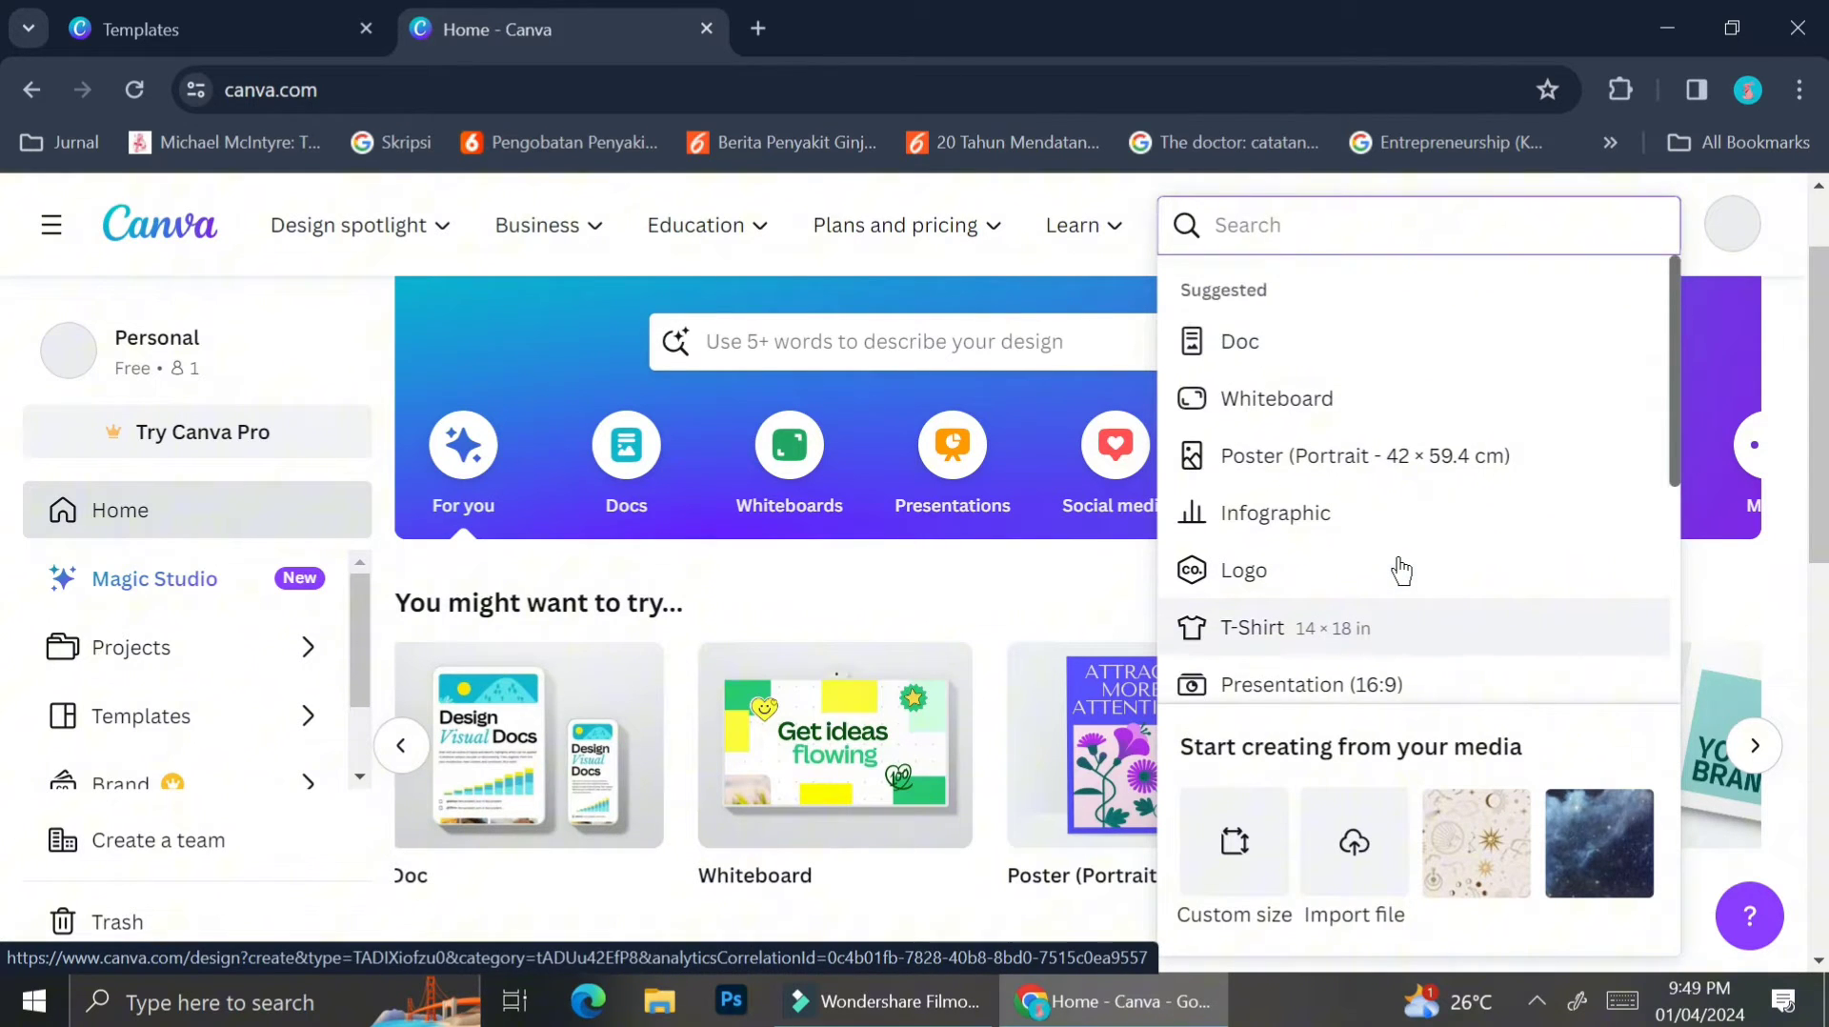
click(1413, 476)
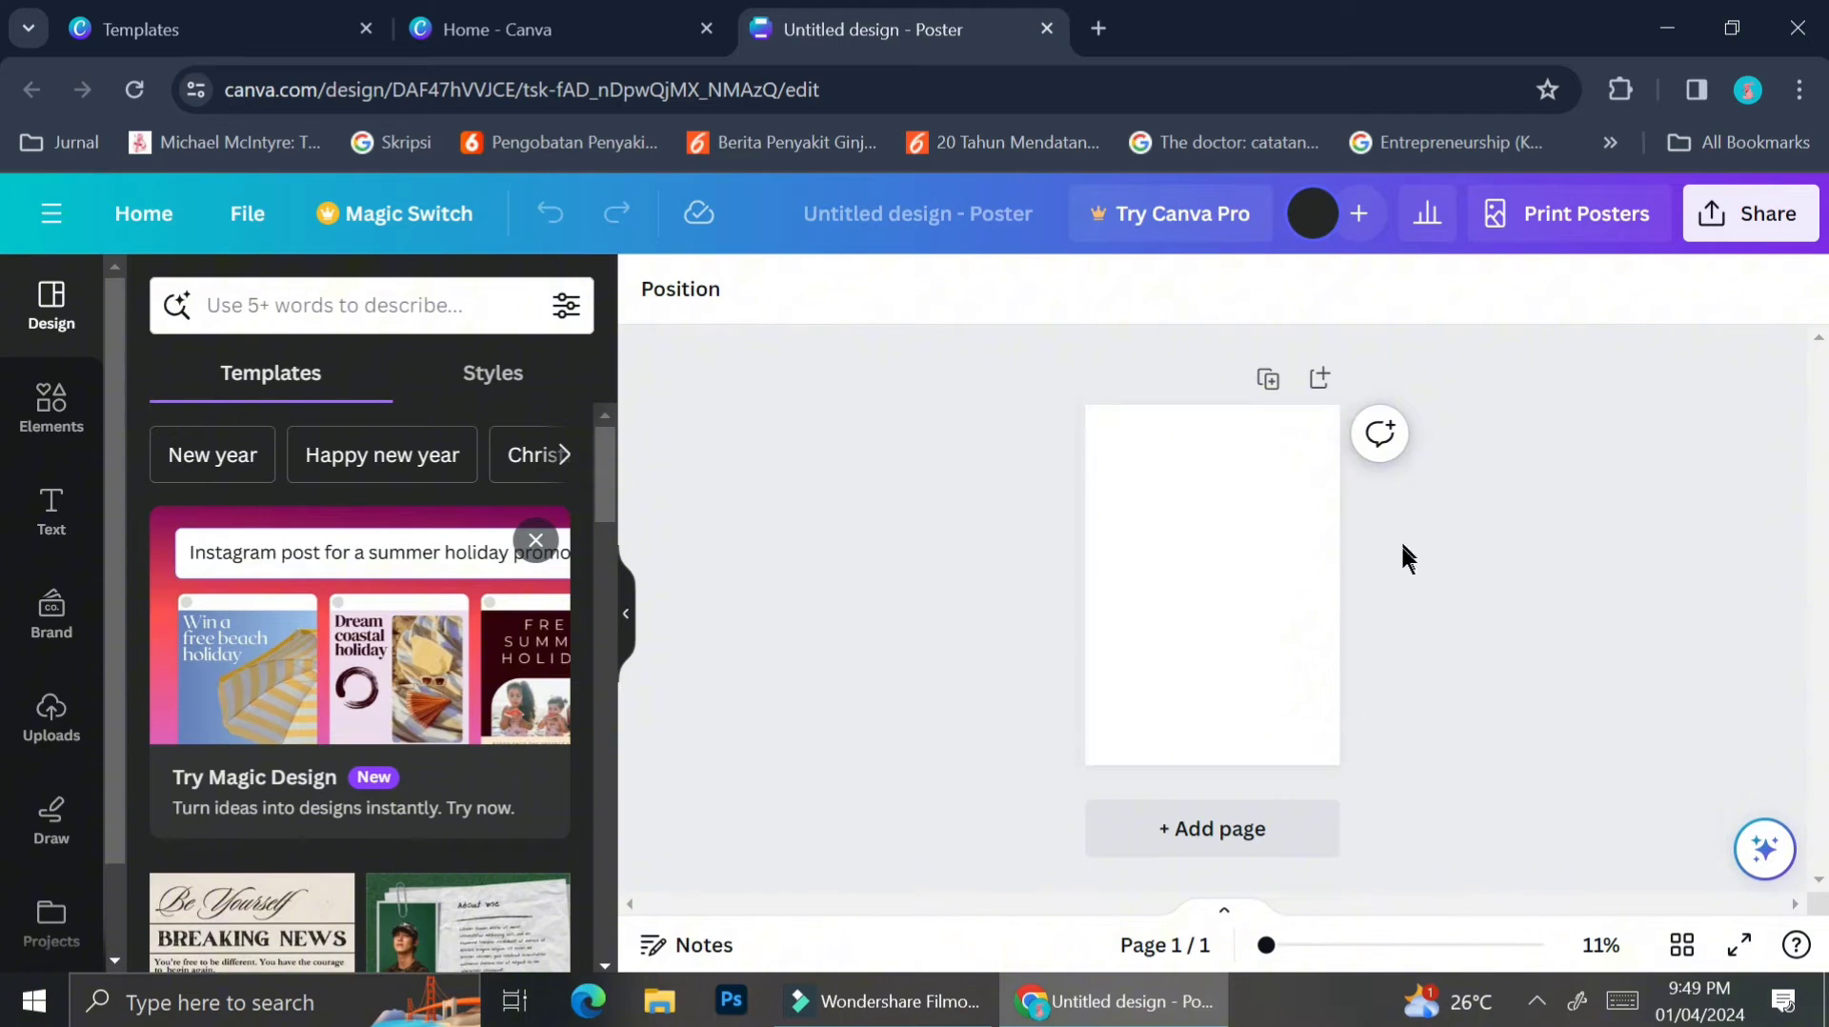
scroll(1301, 568, up, 3)
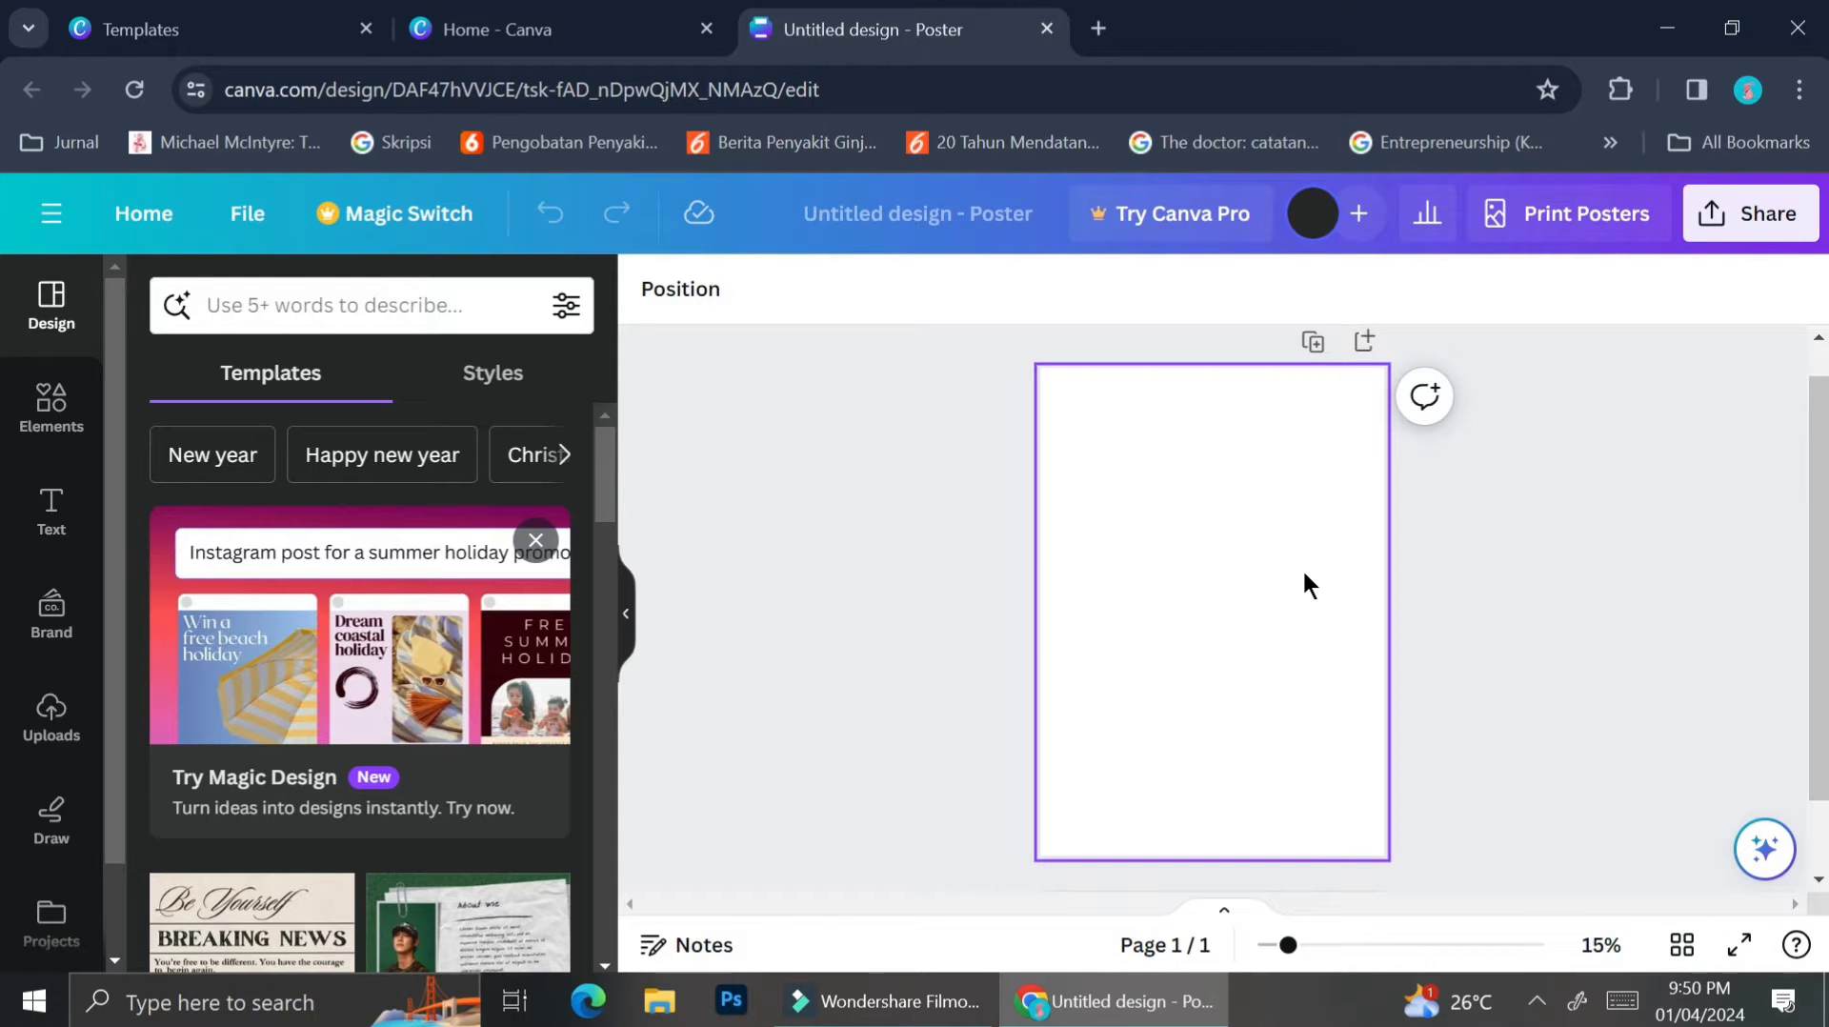
scroll(1303, 574, up, 3)
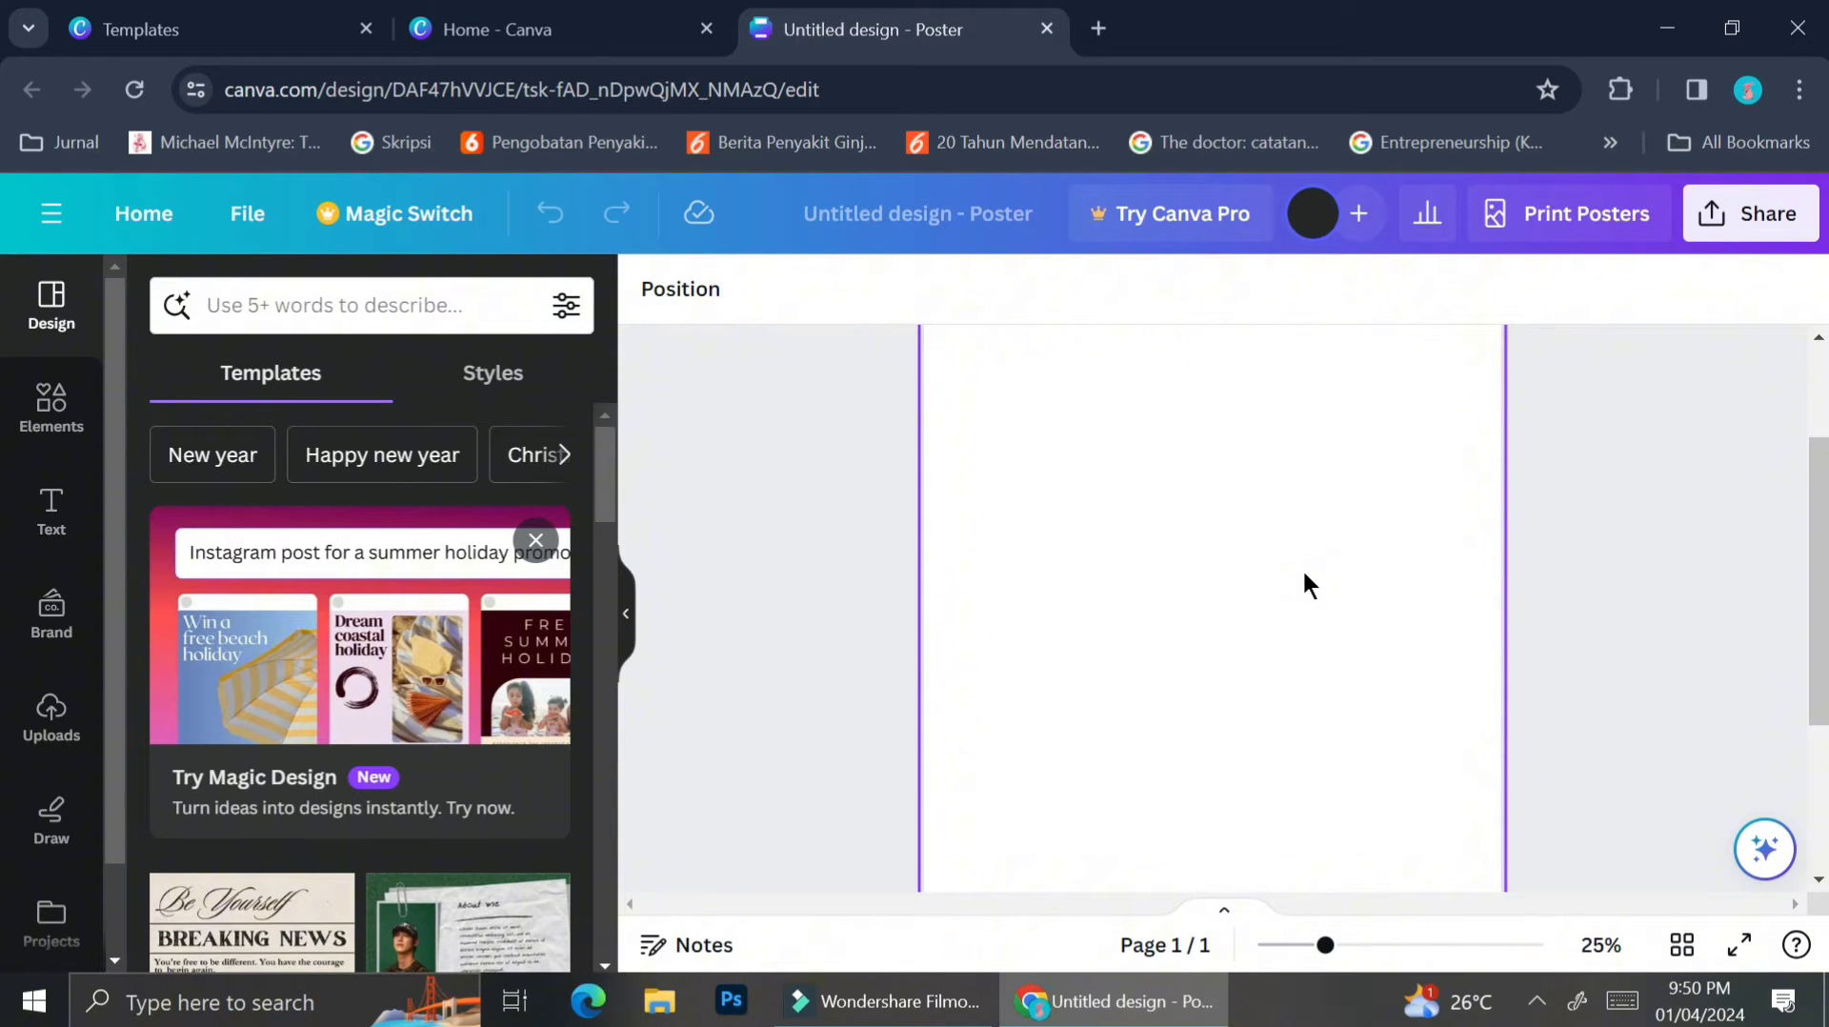
scroll(1303, 576, down, 3)
scroll(1303, 585, down, 1)
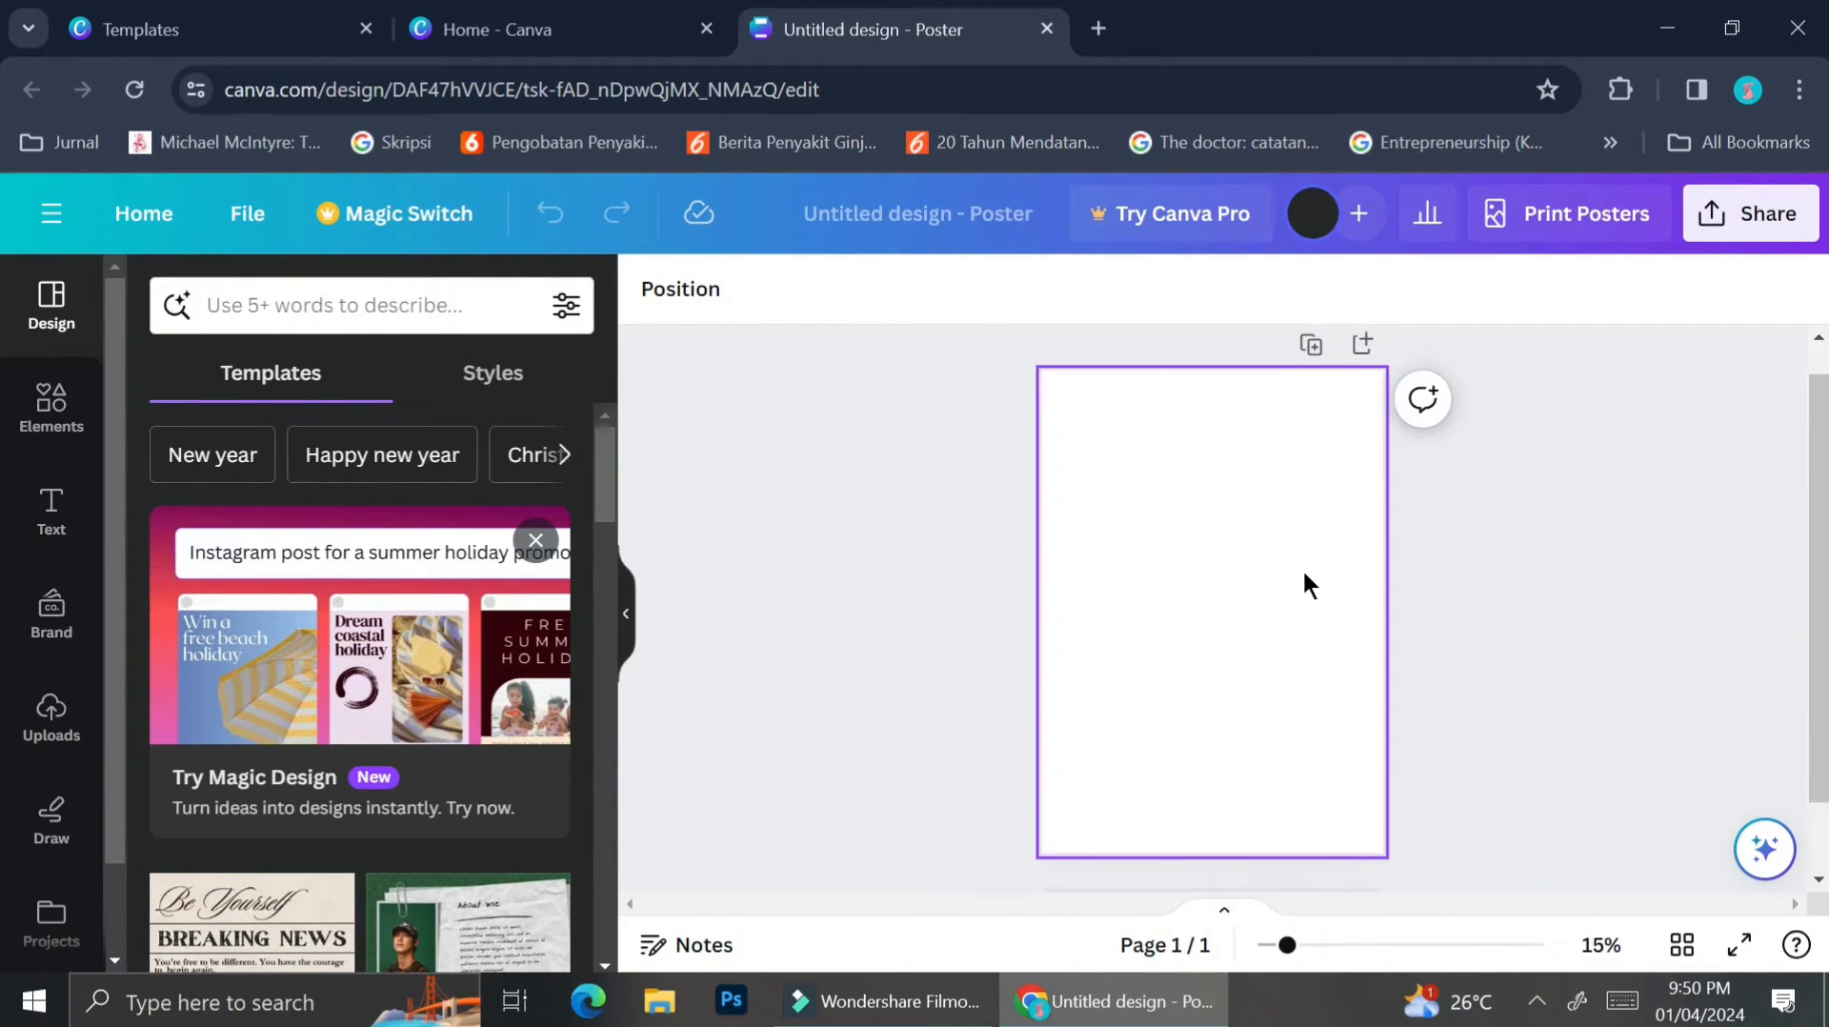
mouse_move(1288, 955)
mouse_down()
mouse_move(1405, 967)
mouse_move(1307, 972)
mouse_up()
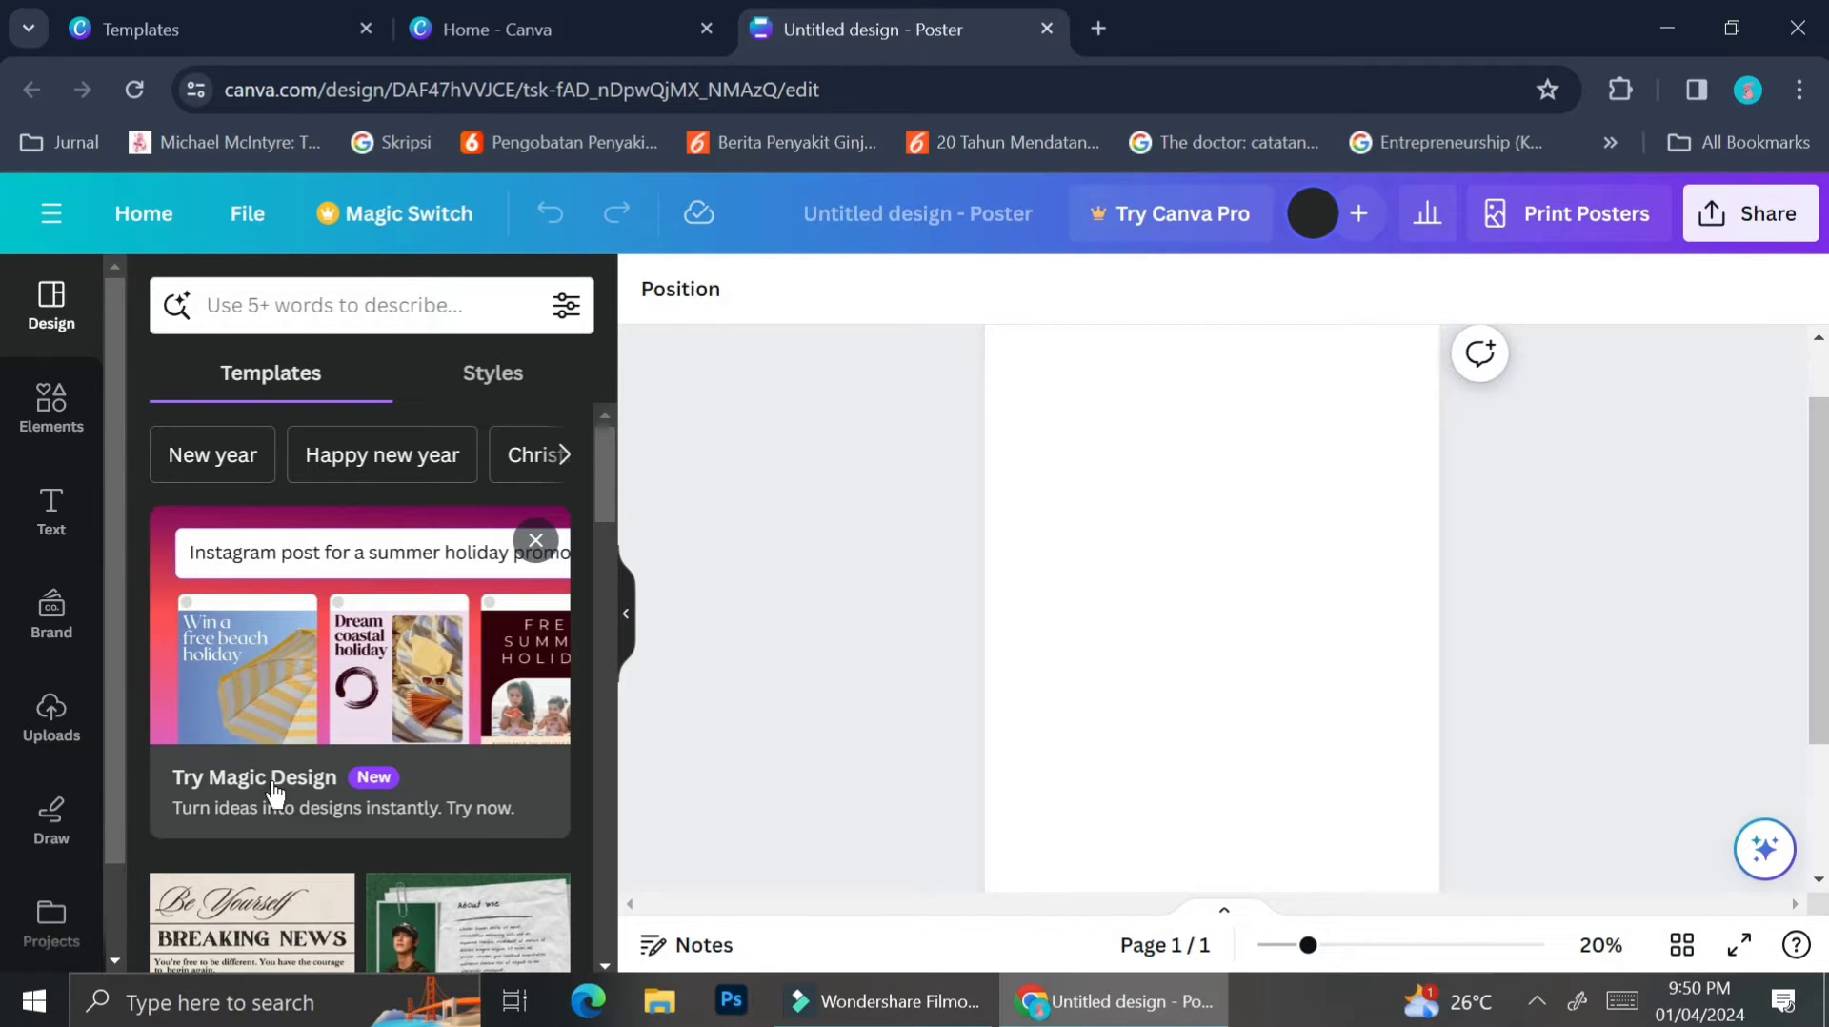
Browse the ready-made poster templates offered for the blank design.
scroll(276, 793, down, 5)
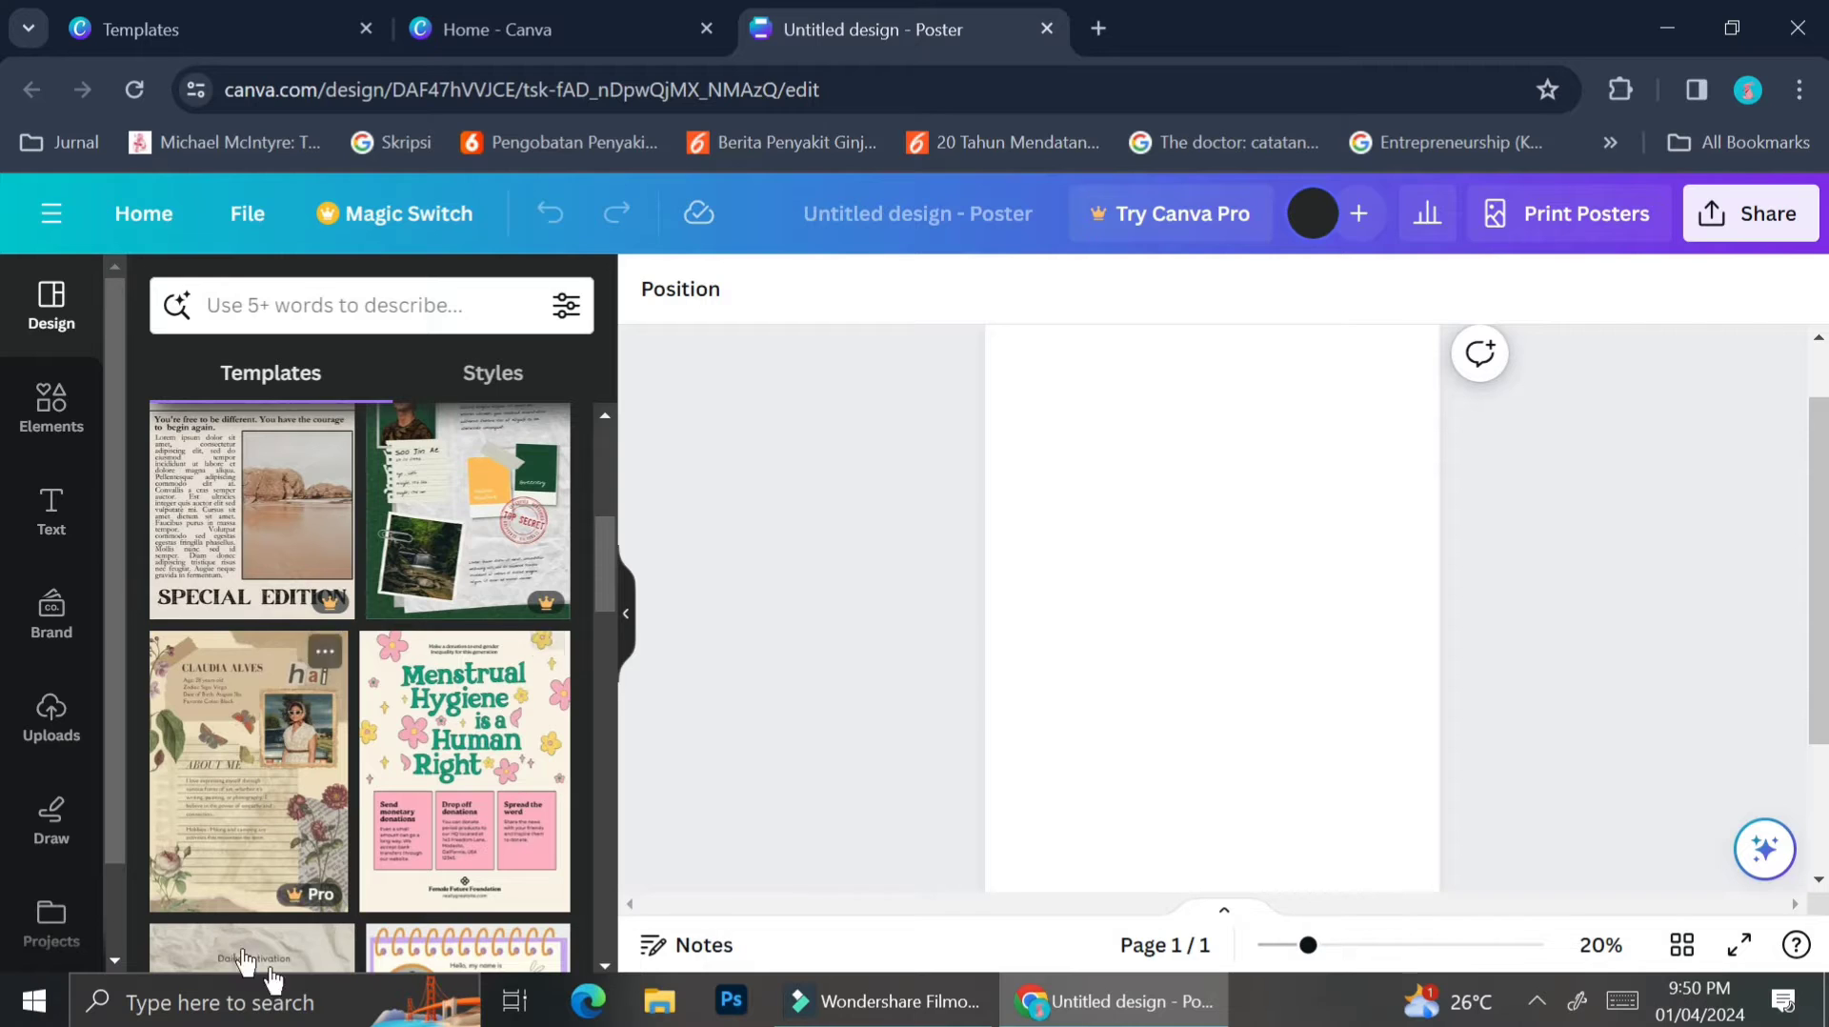
scroll(454, 803, down, 4)
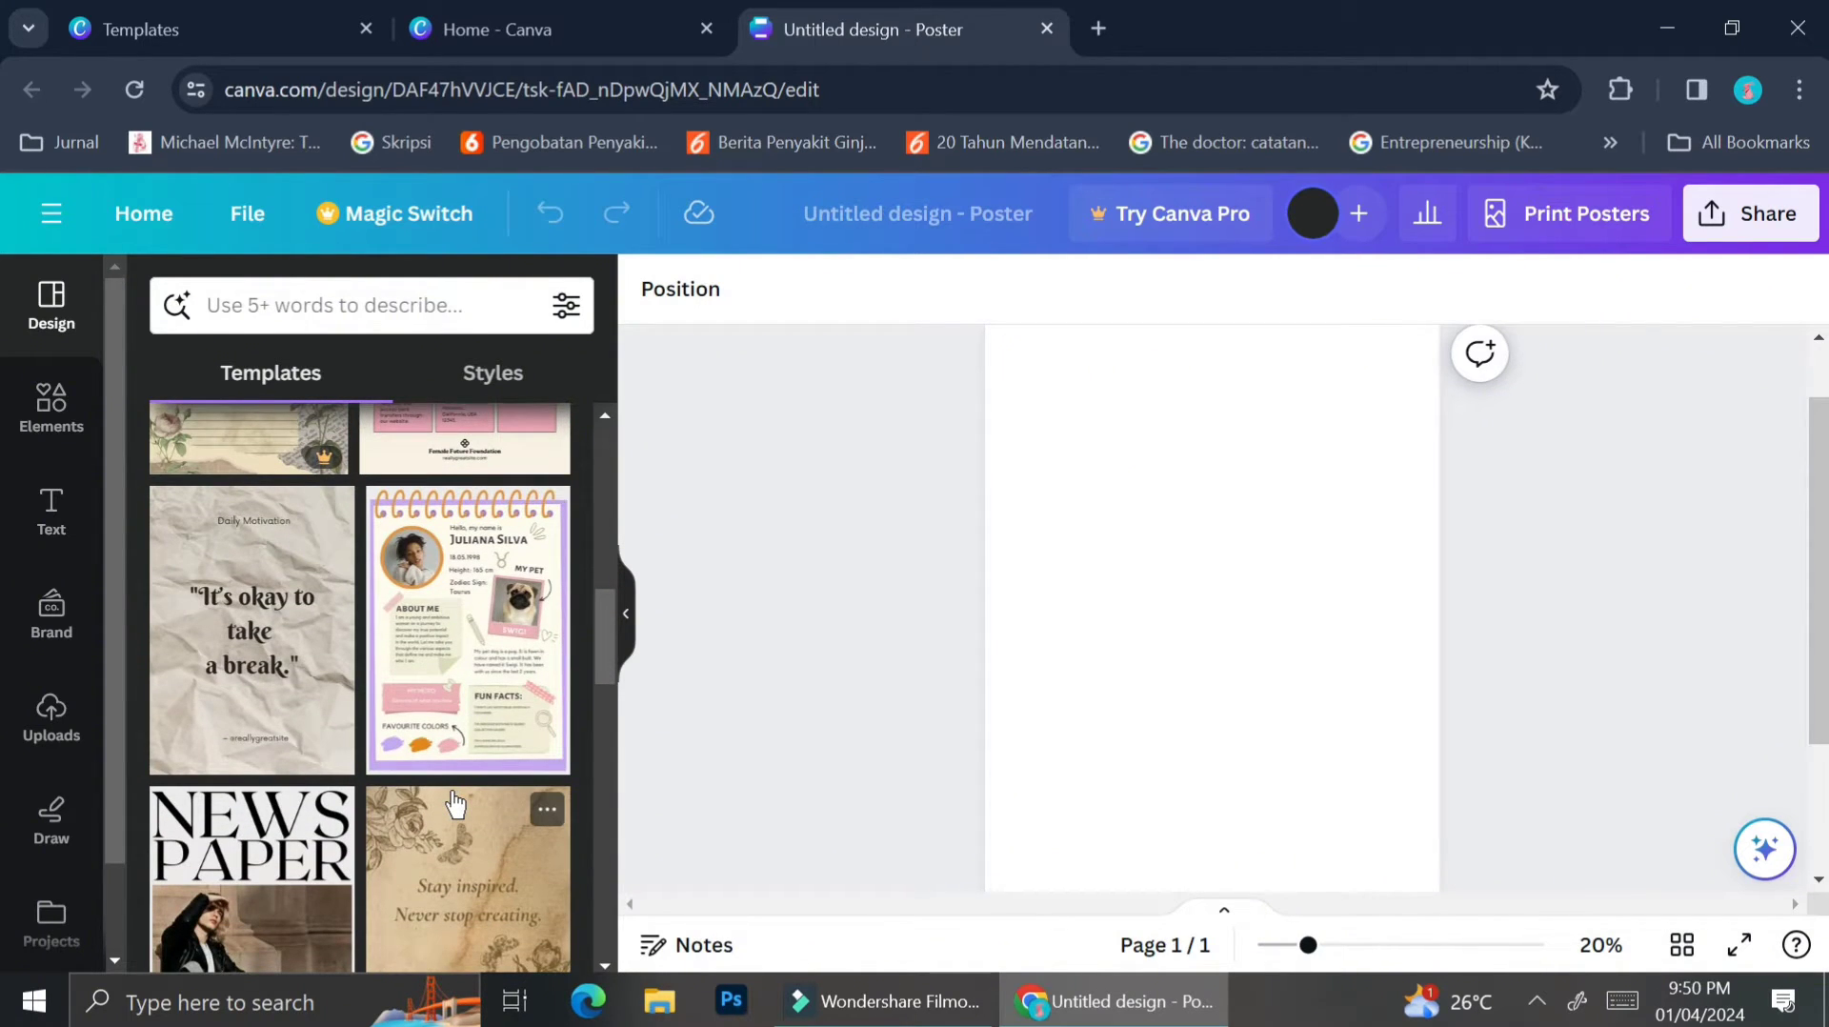
scroll(455, 803, down, 2)
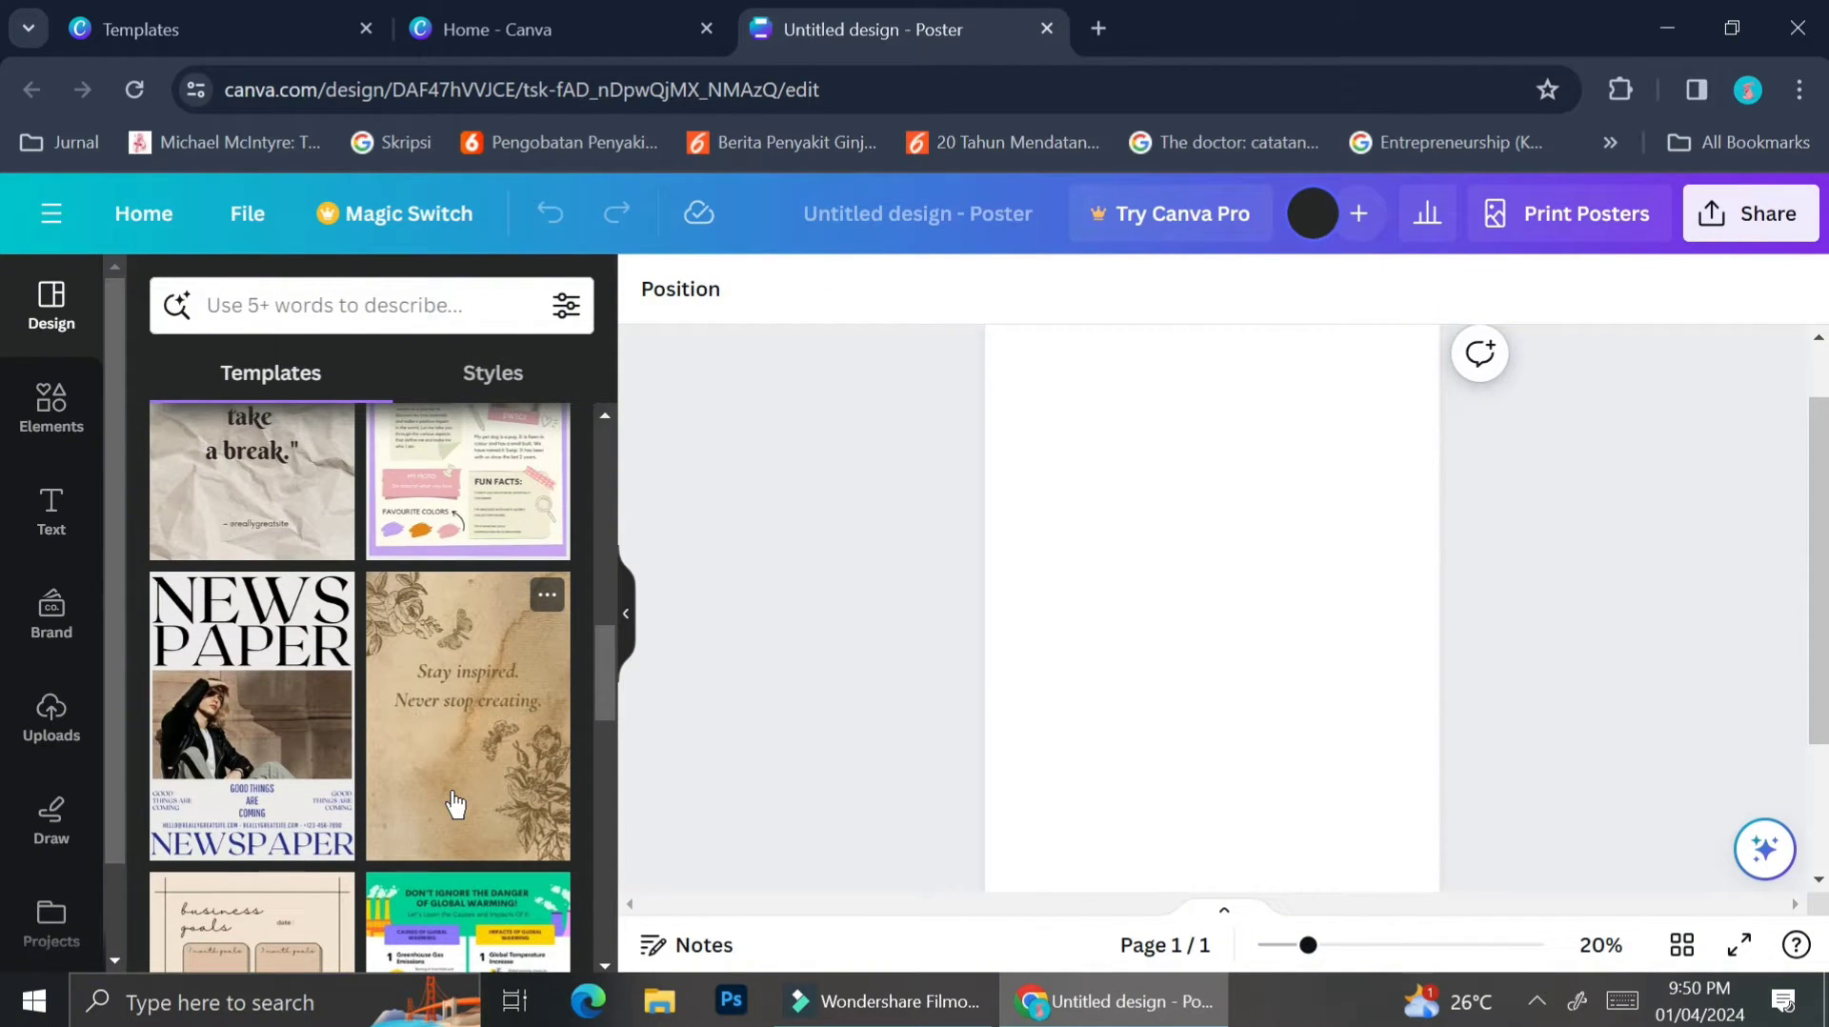
scroll(455, 802, down, 2)
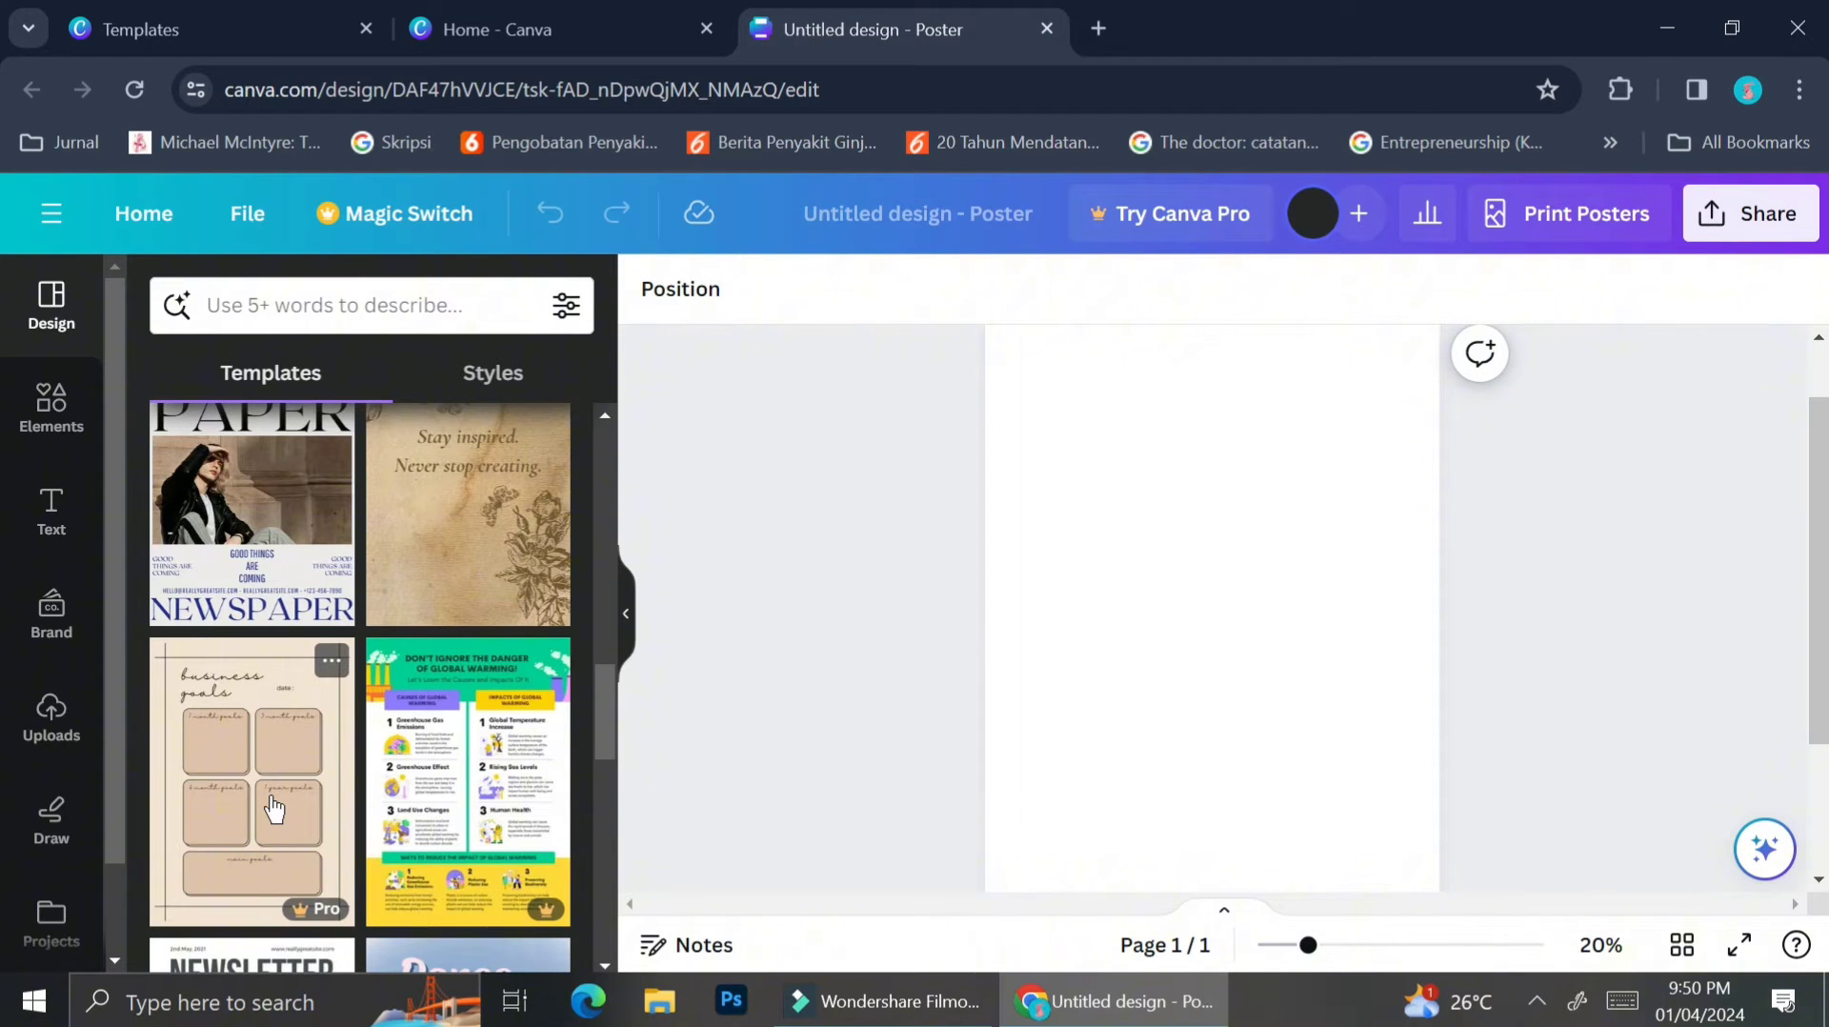
scroll(1145, 517, up, 1)
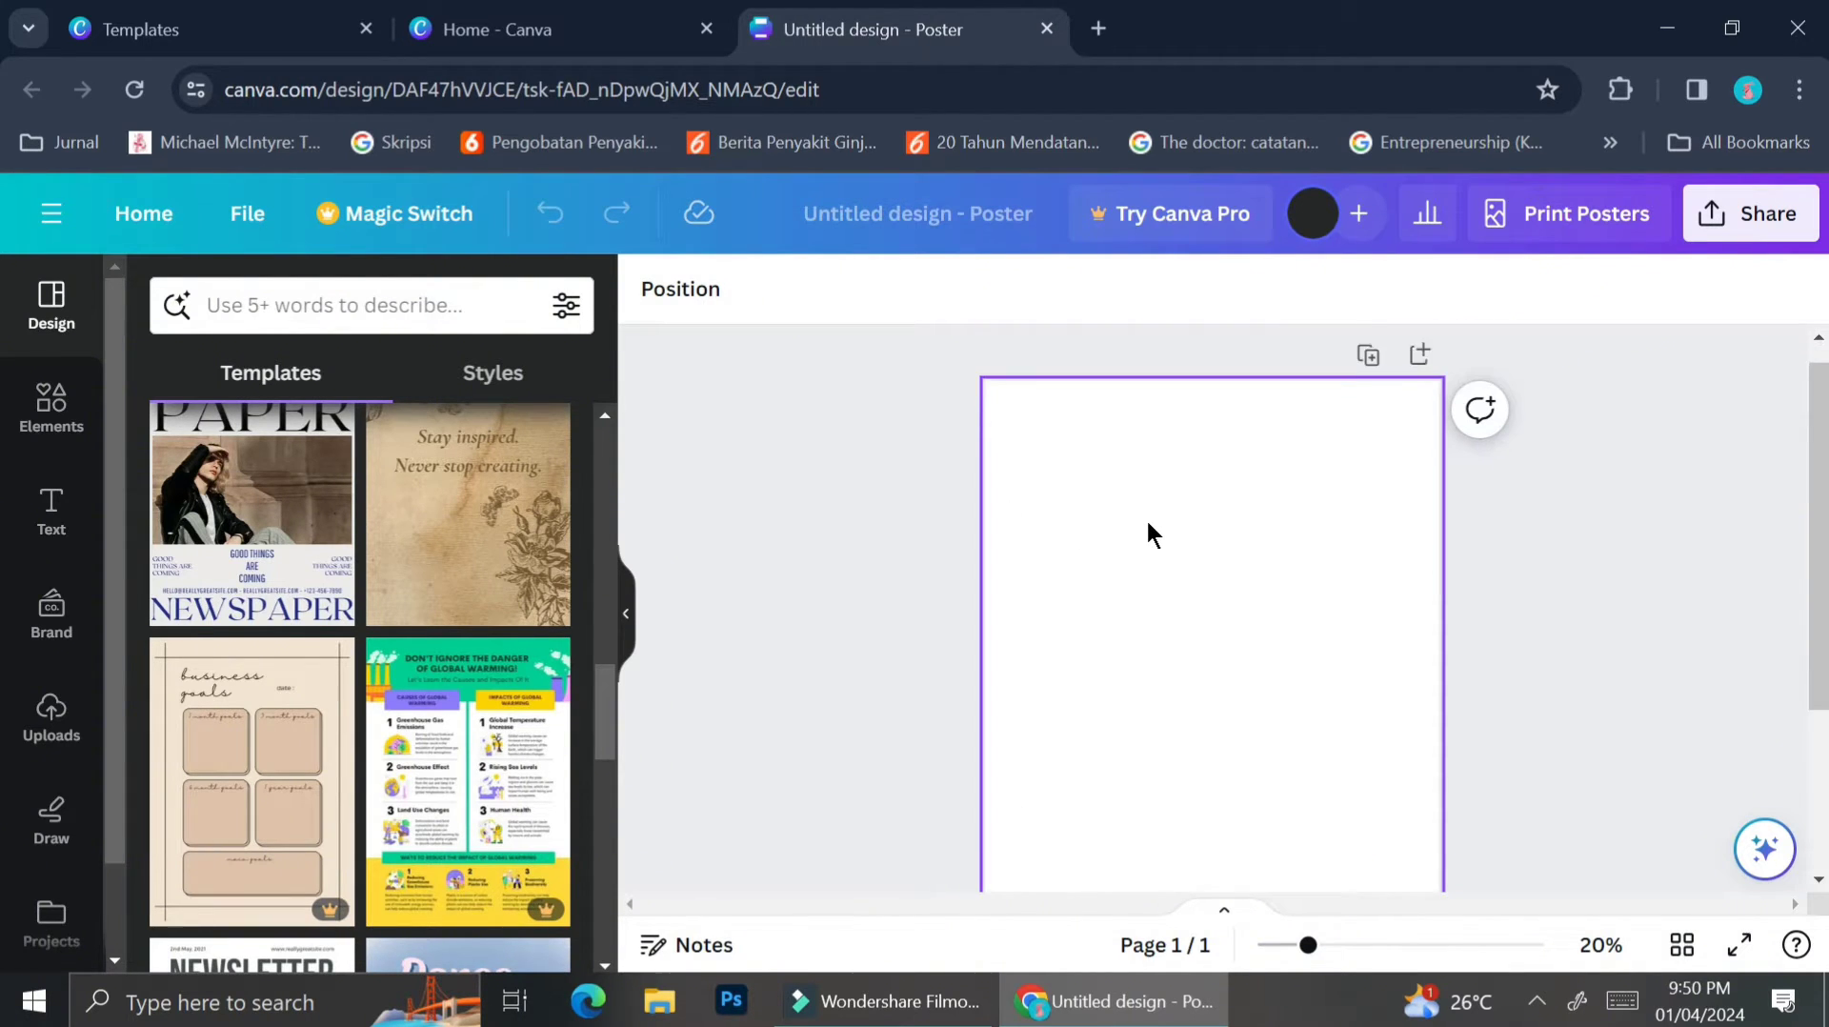
scroll(1146, 518, down, 1)
scroll(1151, 573, down, 2)
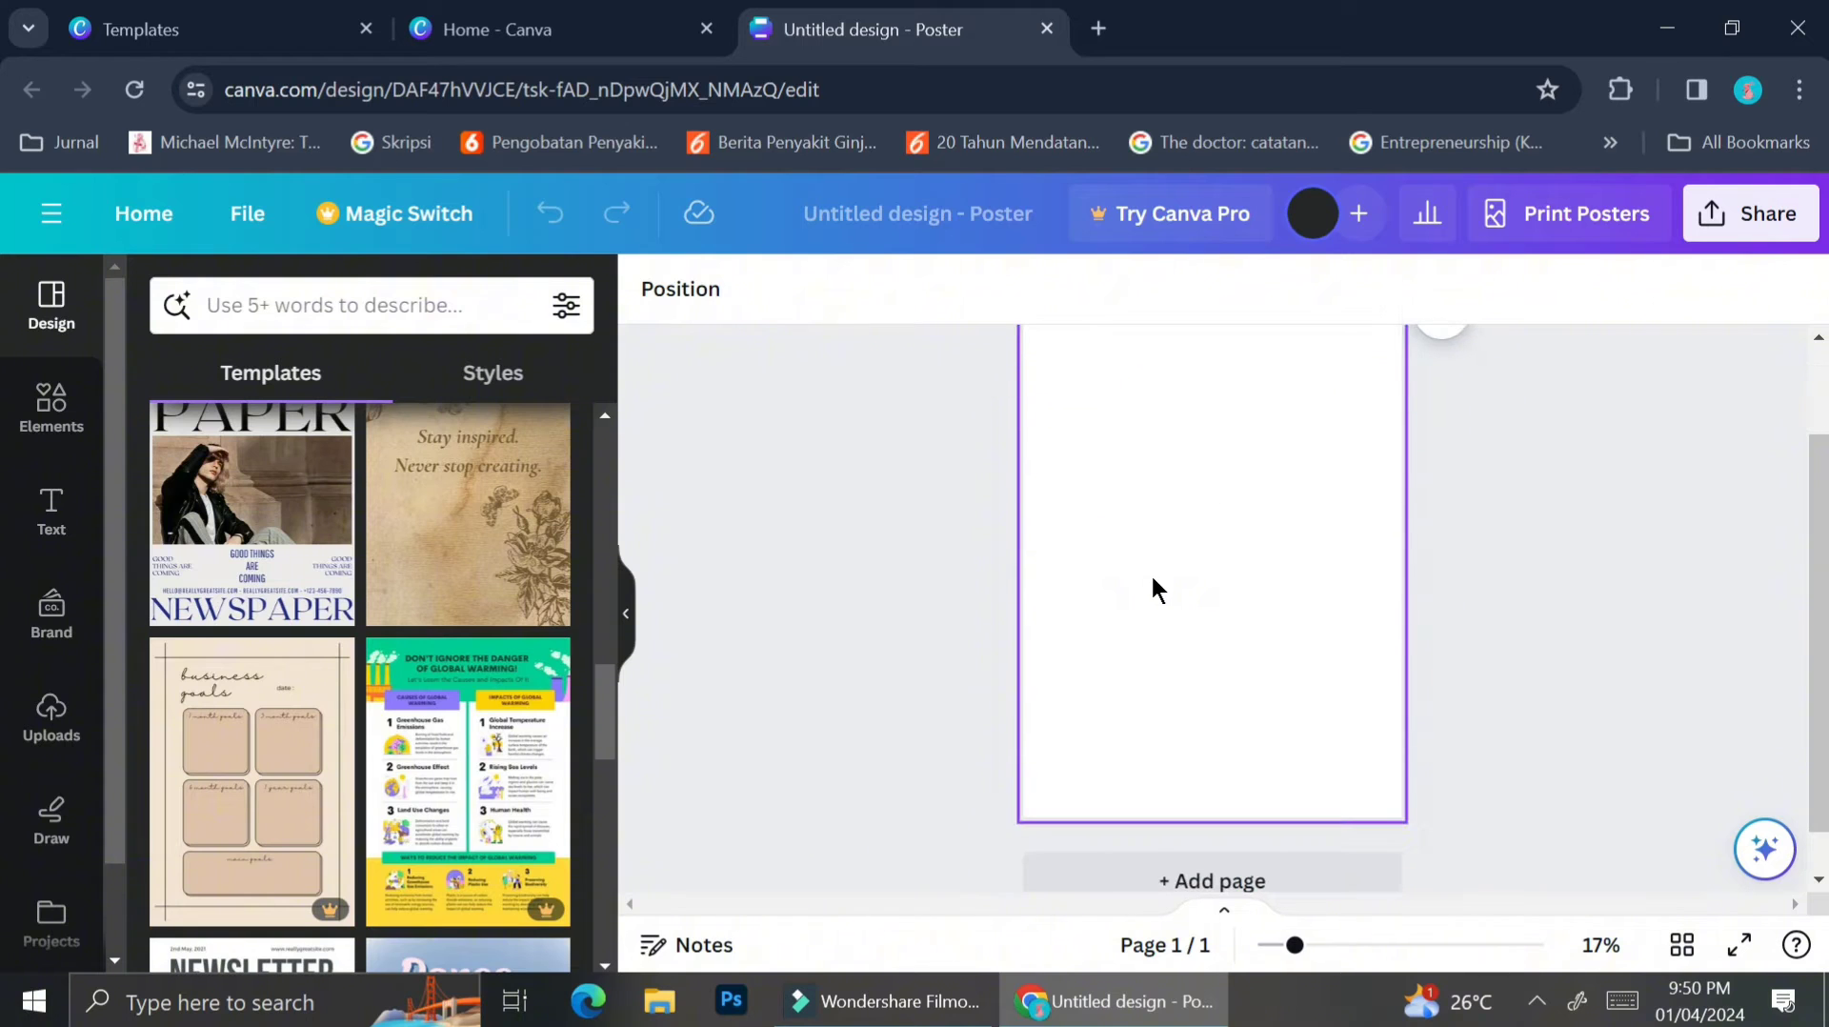
Try out the default heading, subheading and body text on the poster page and delete all three text boxes.
click(51, 514)
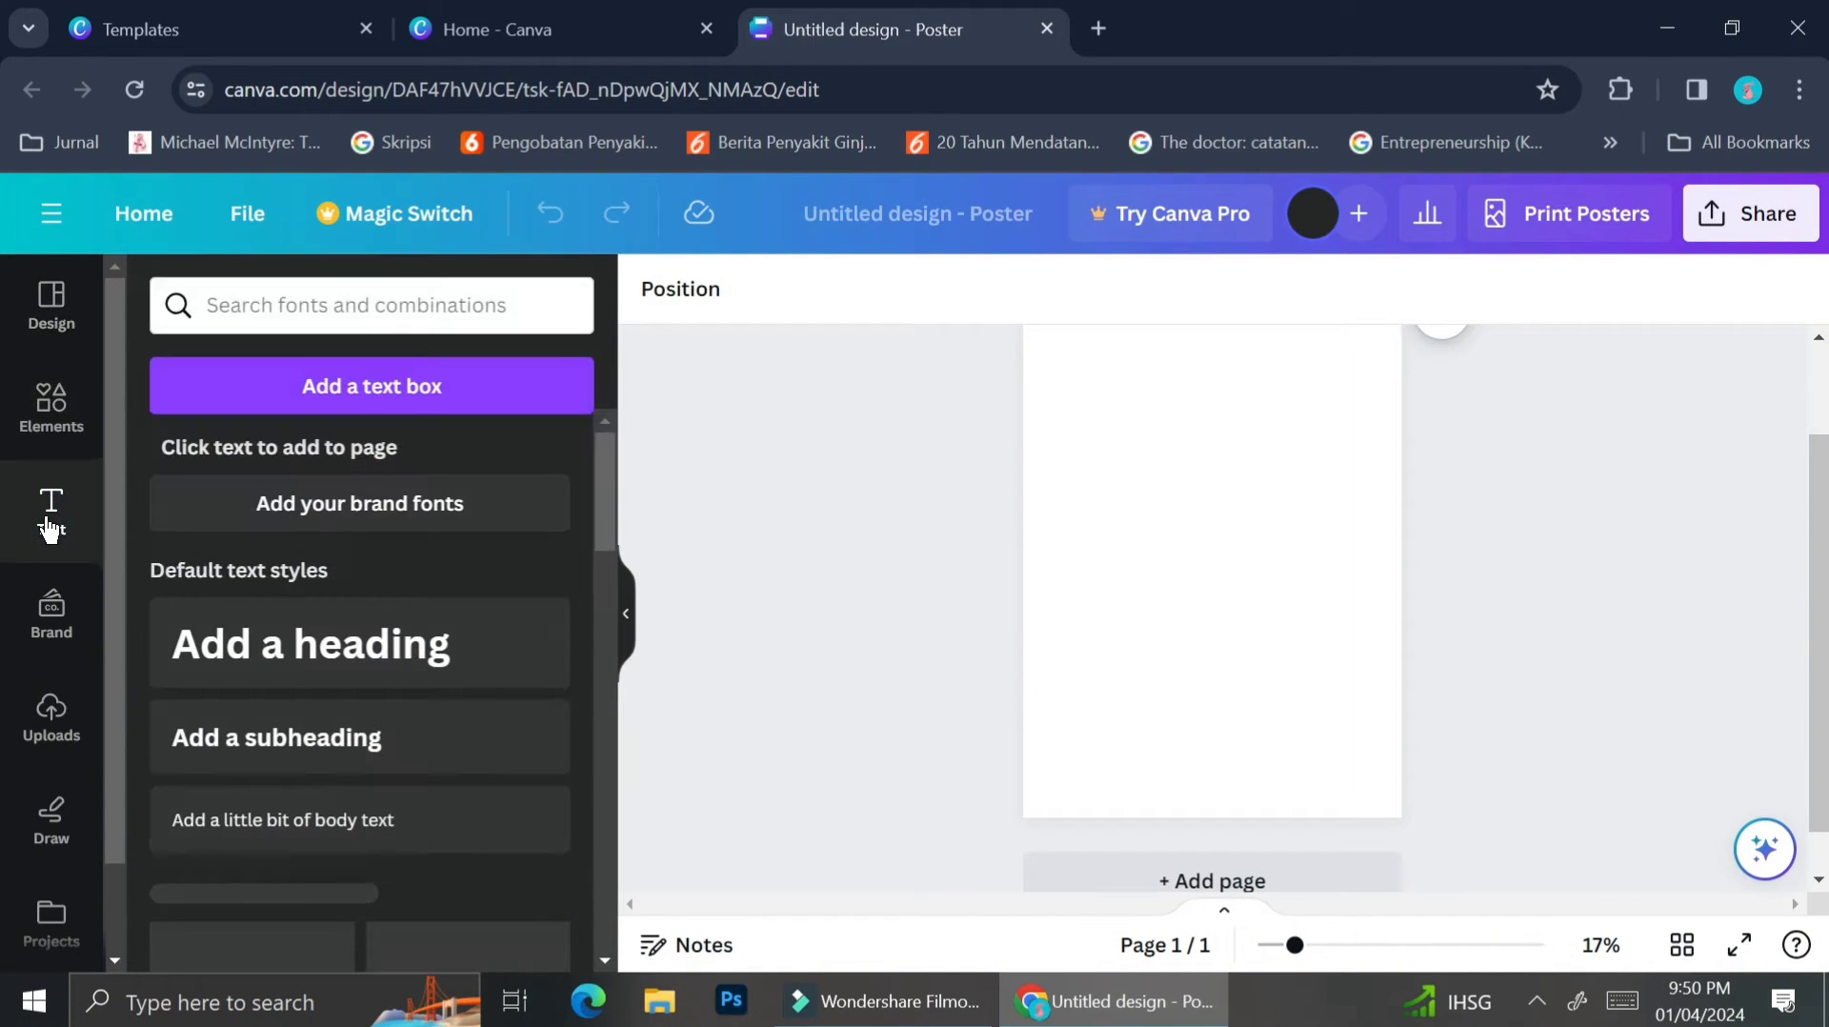
scroll(293, 614, down, 1)
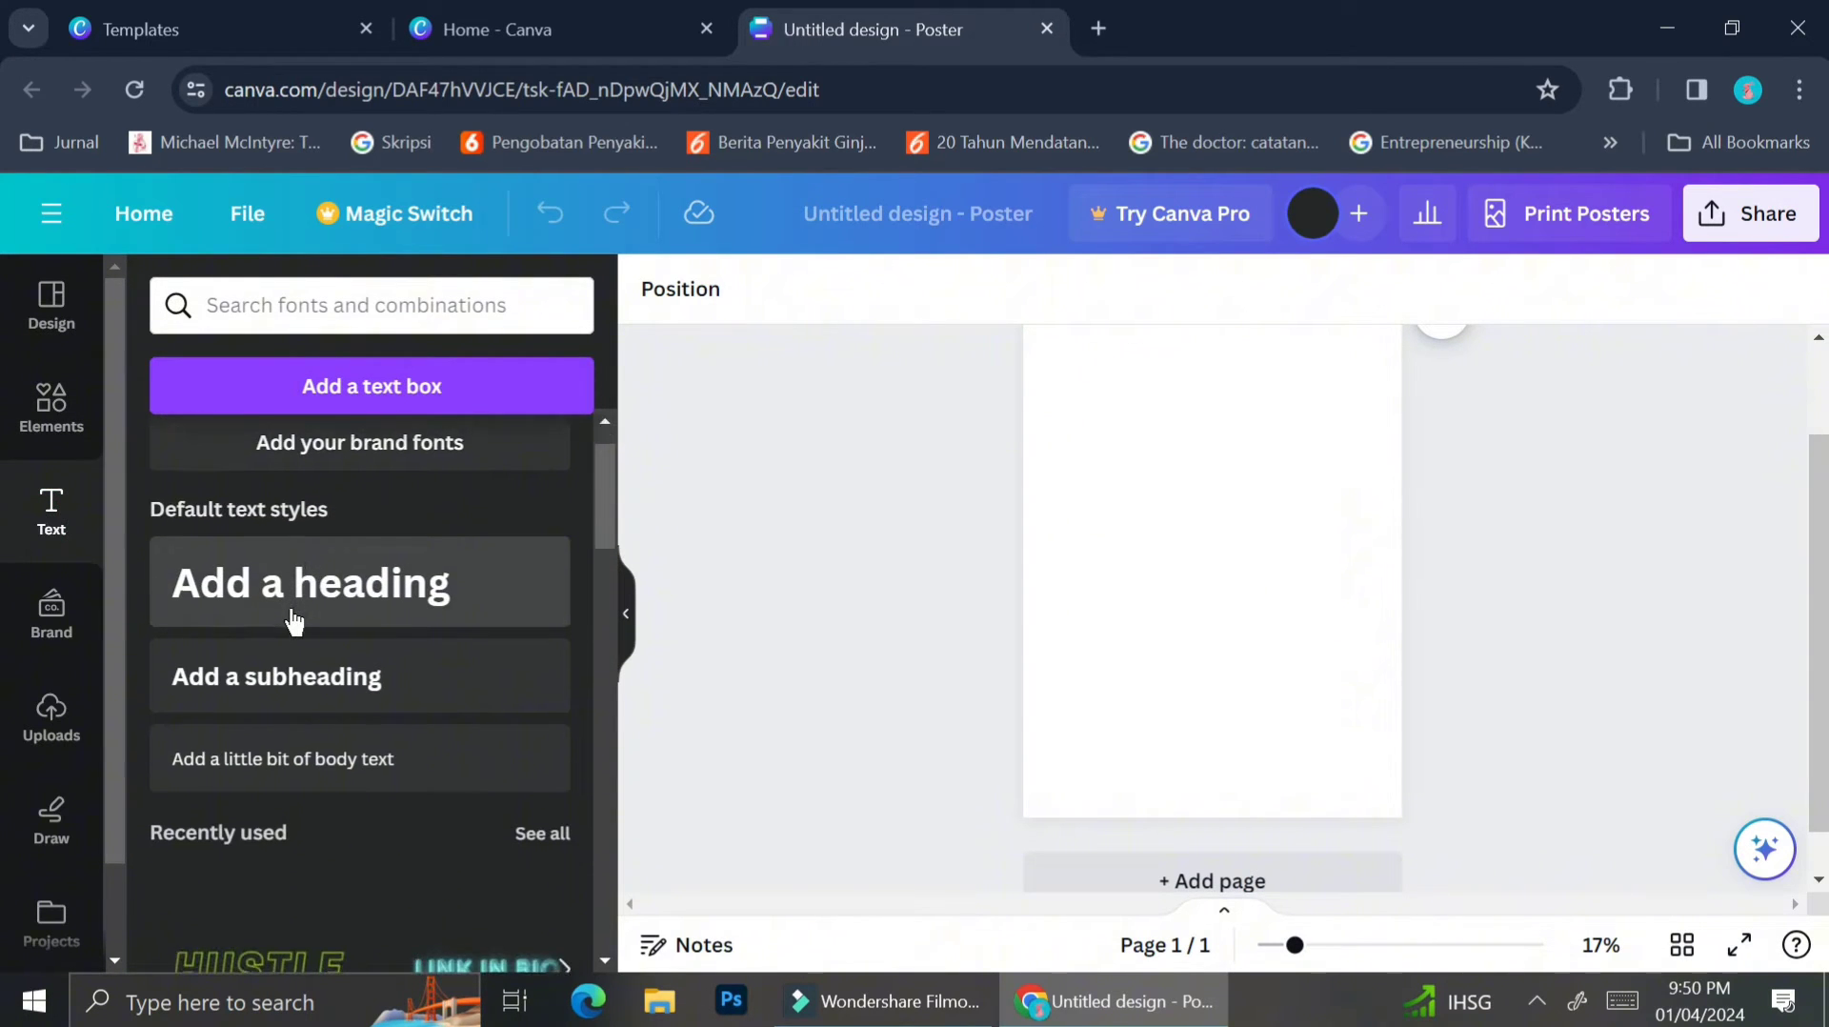
scroll(294, 619, up, 1)
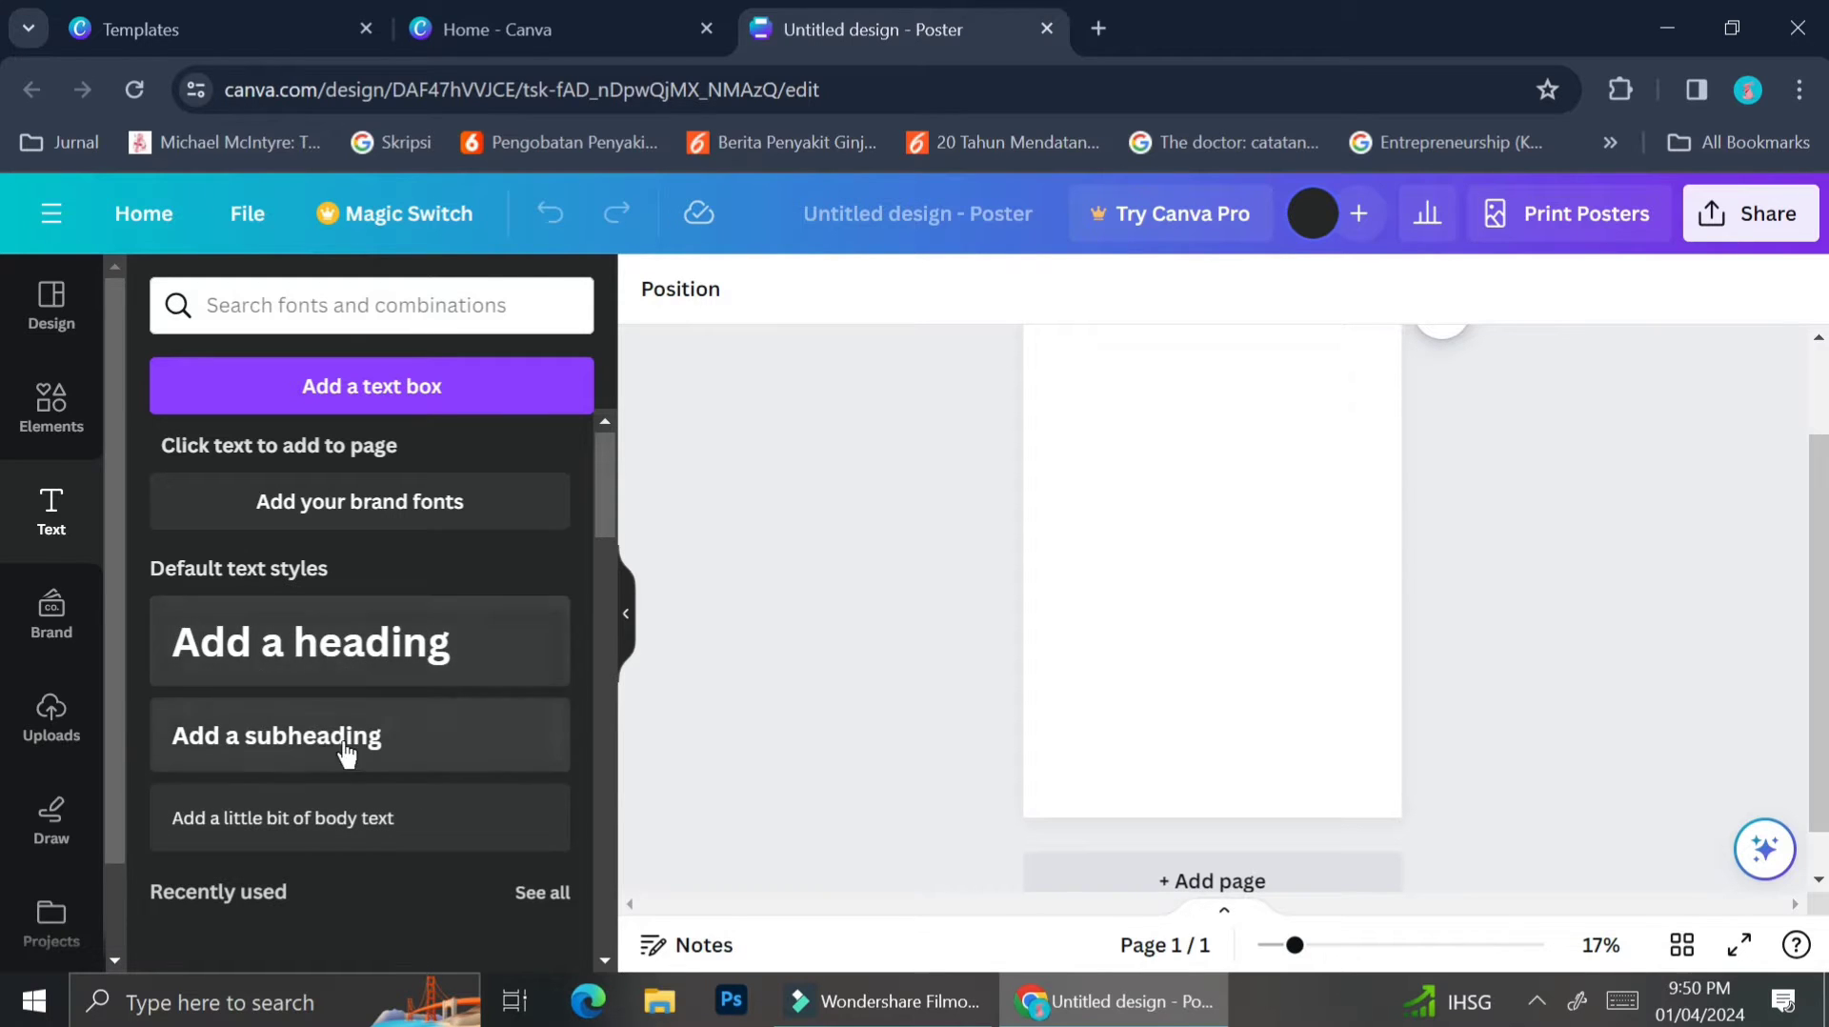
click(363, 657)
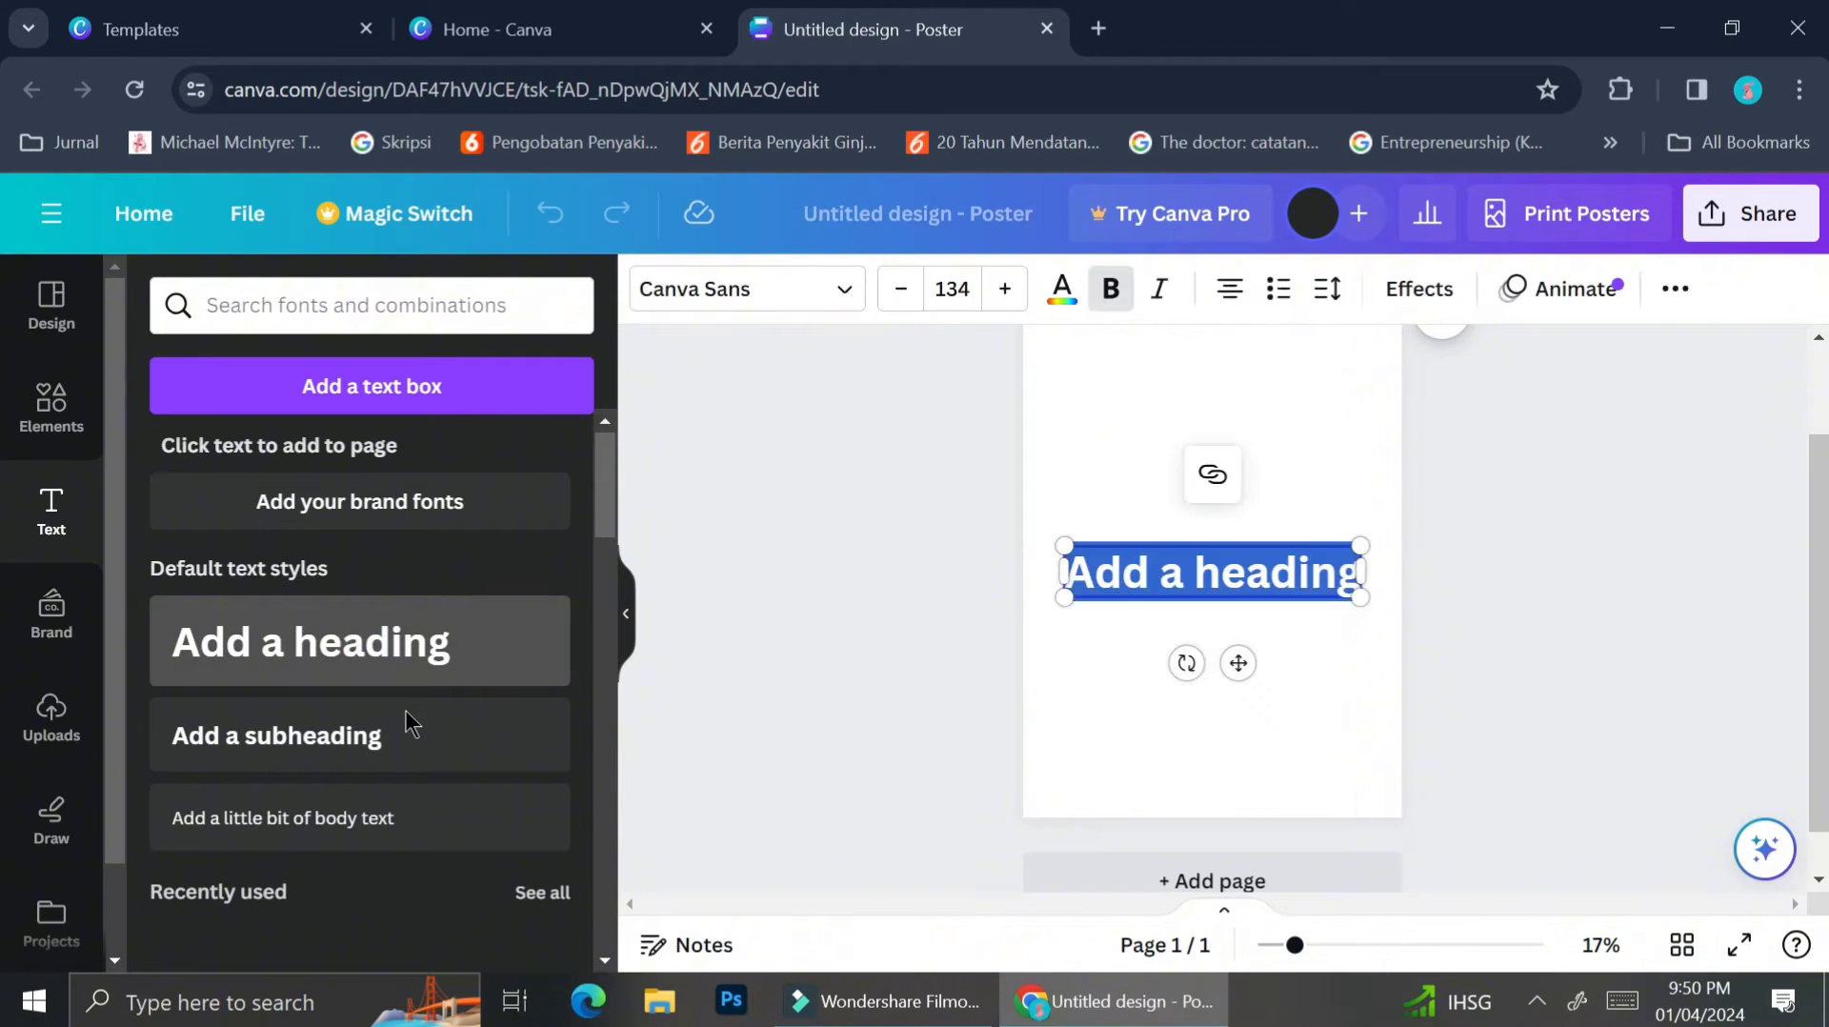
click(411, 741)
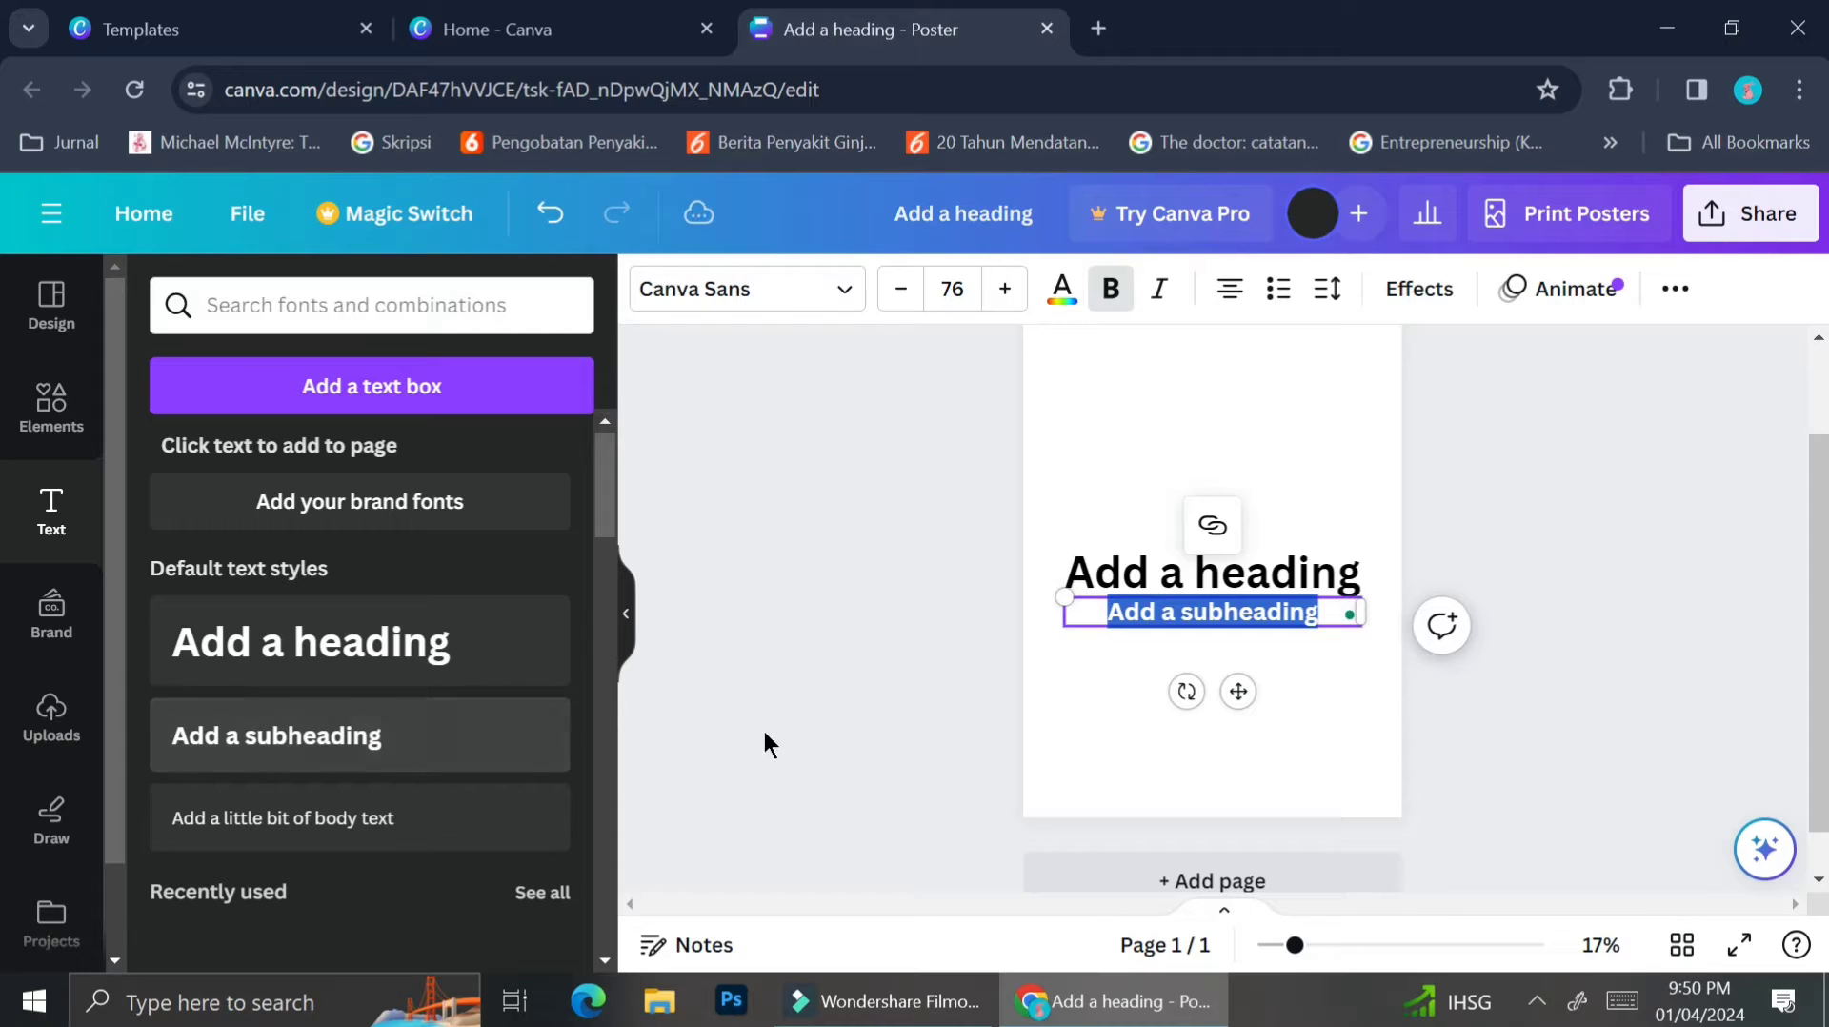
click(427, 820)
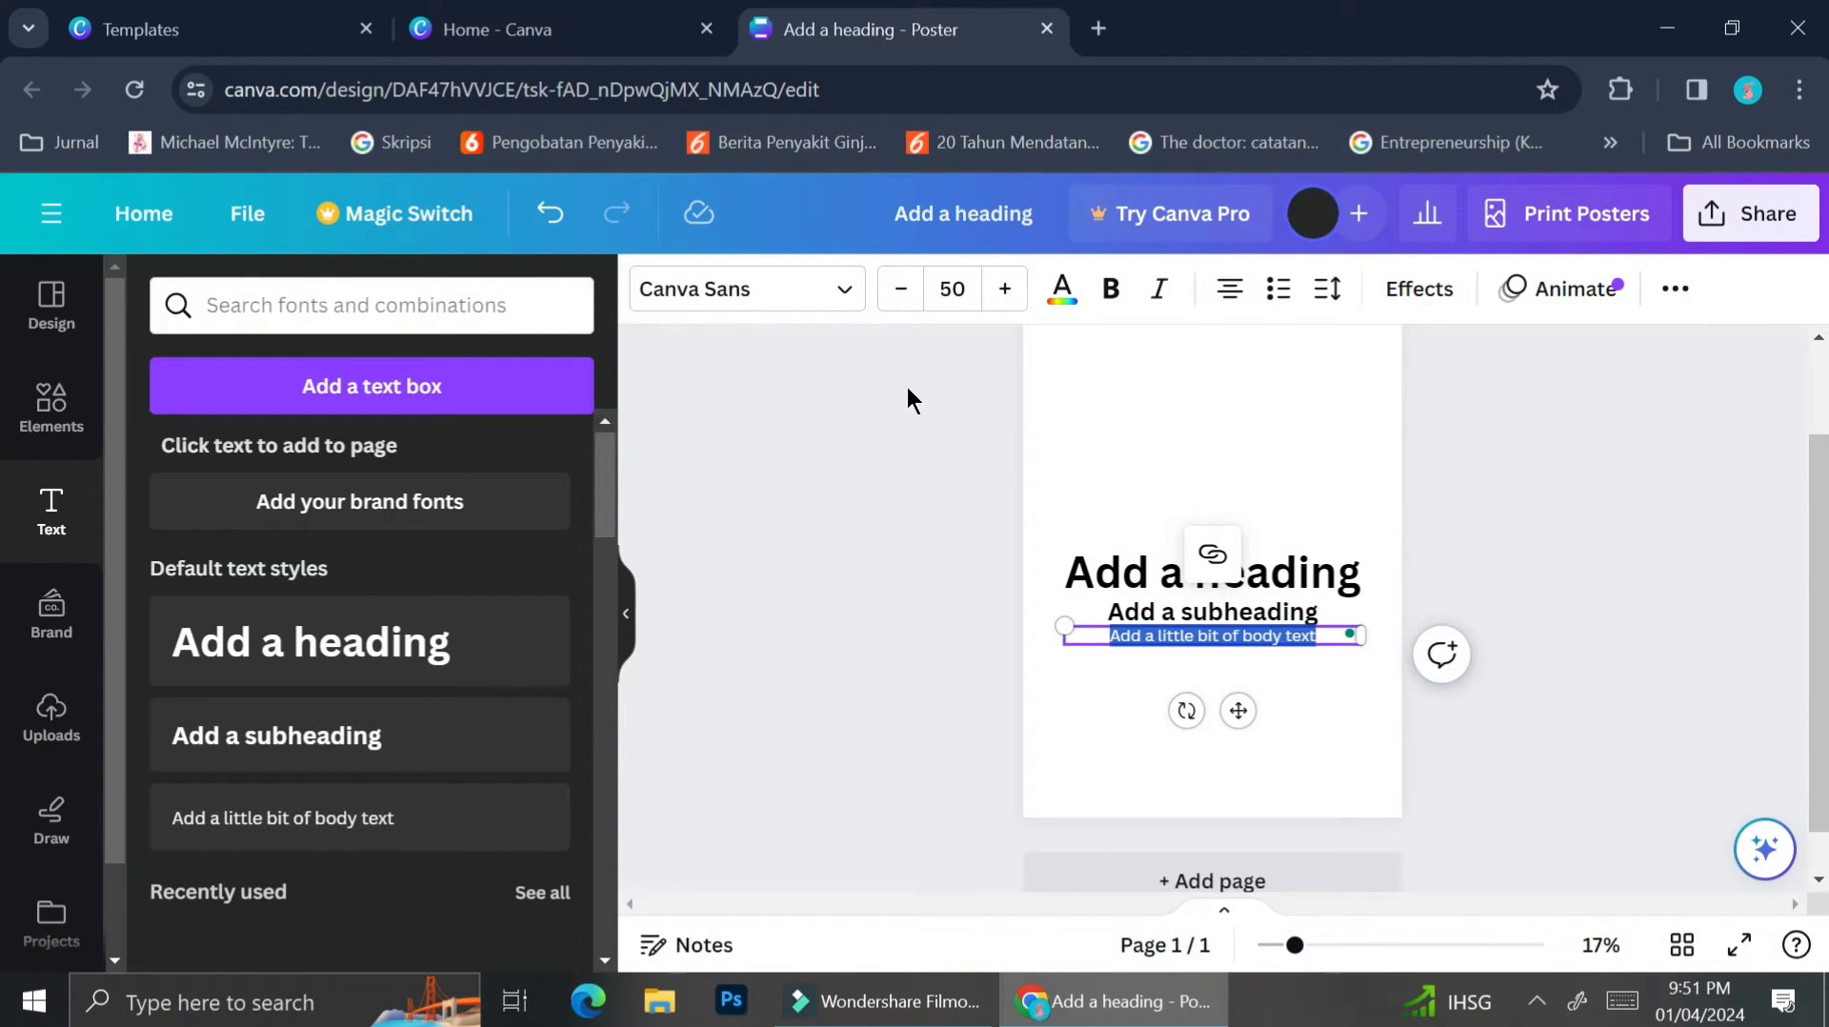
drag(1049, 446, 1294, 739)
key(Delete)
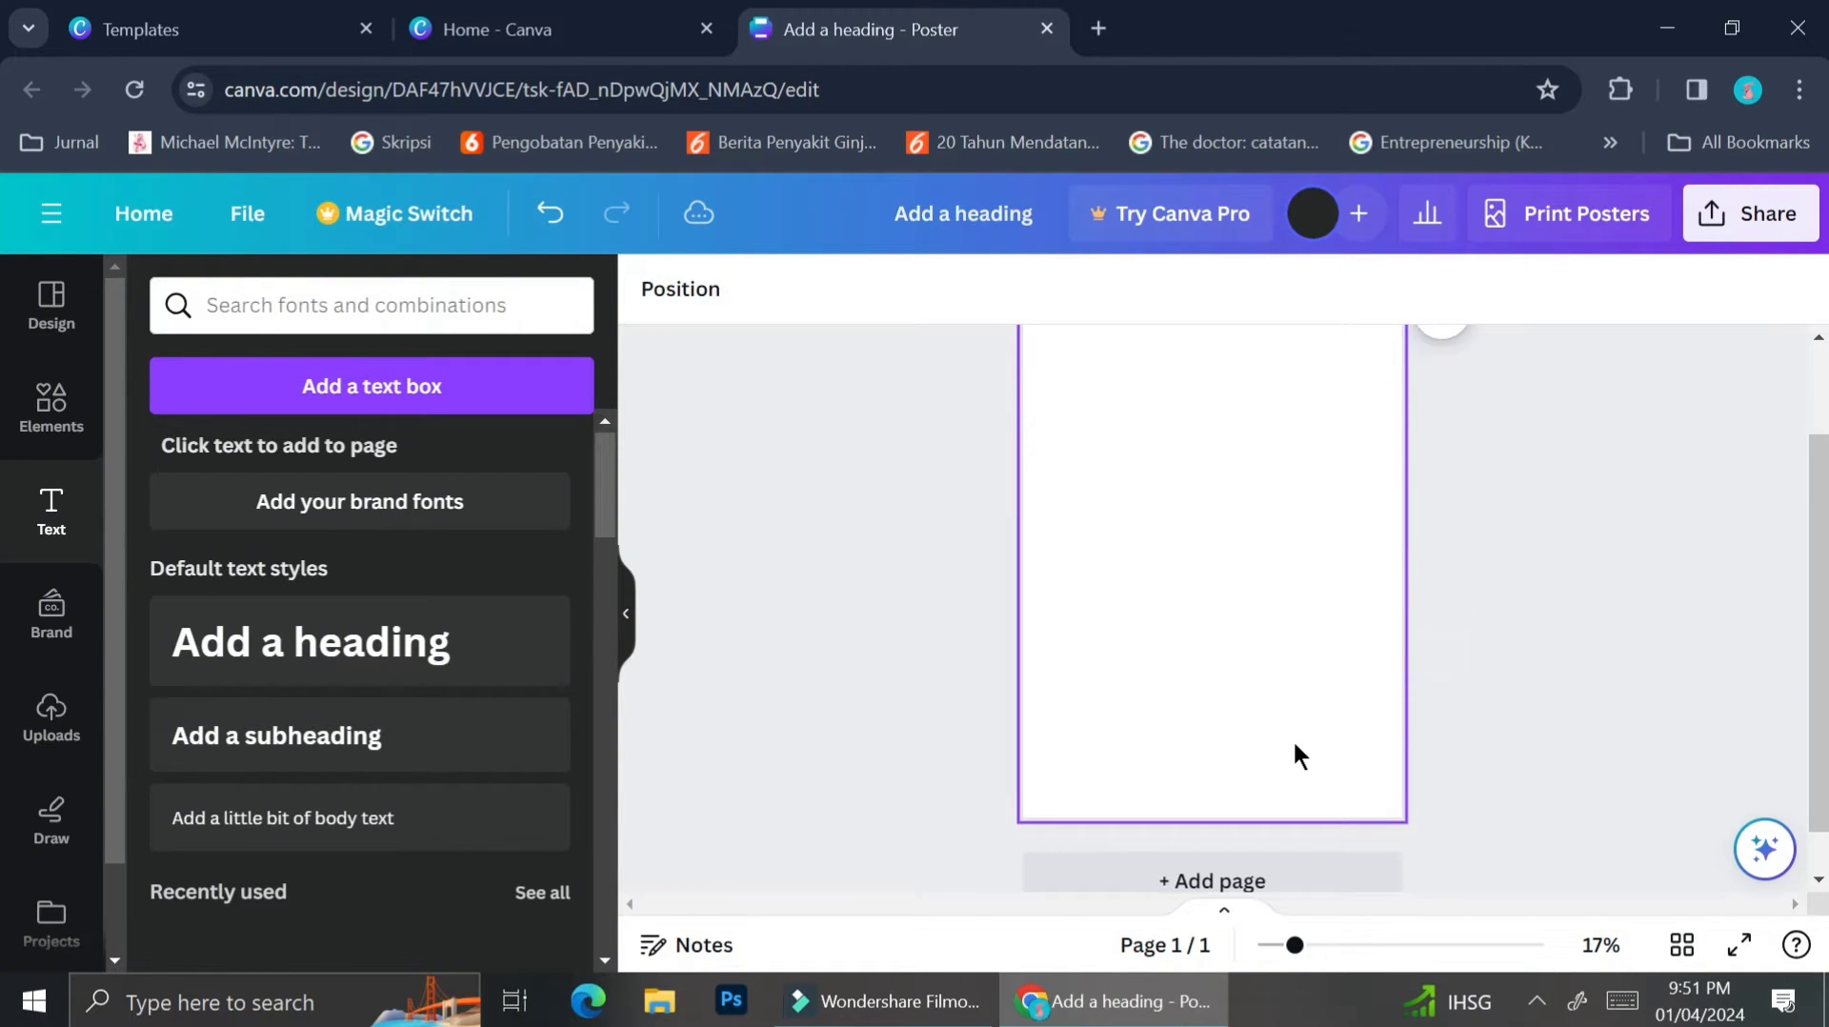
Add the "Creativity is intelligence having fun." Albert Einstein font combination to the poster page.
scroll(215, 704, down, 5)
scroll(215, 700, down, 2)
scroll(323, 905, down, 2)
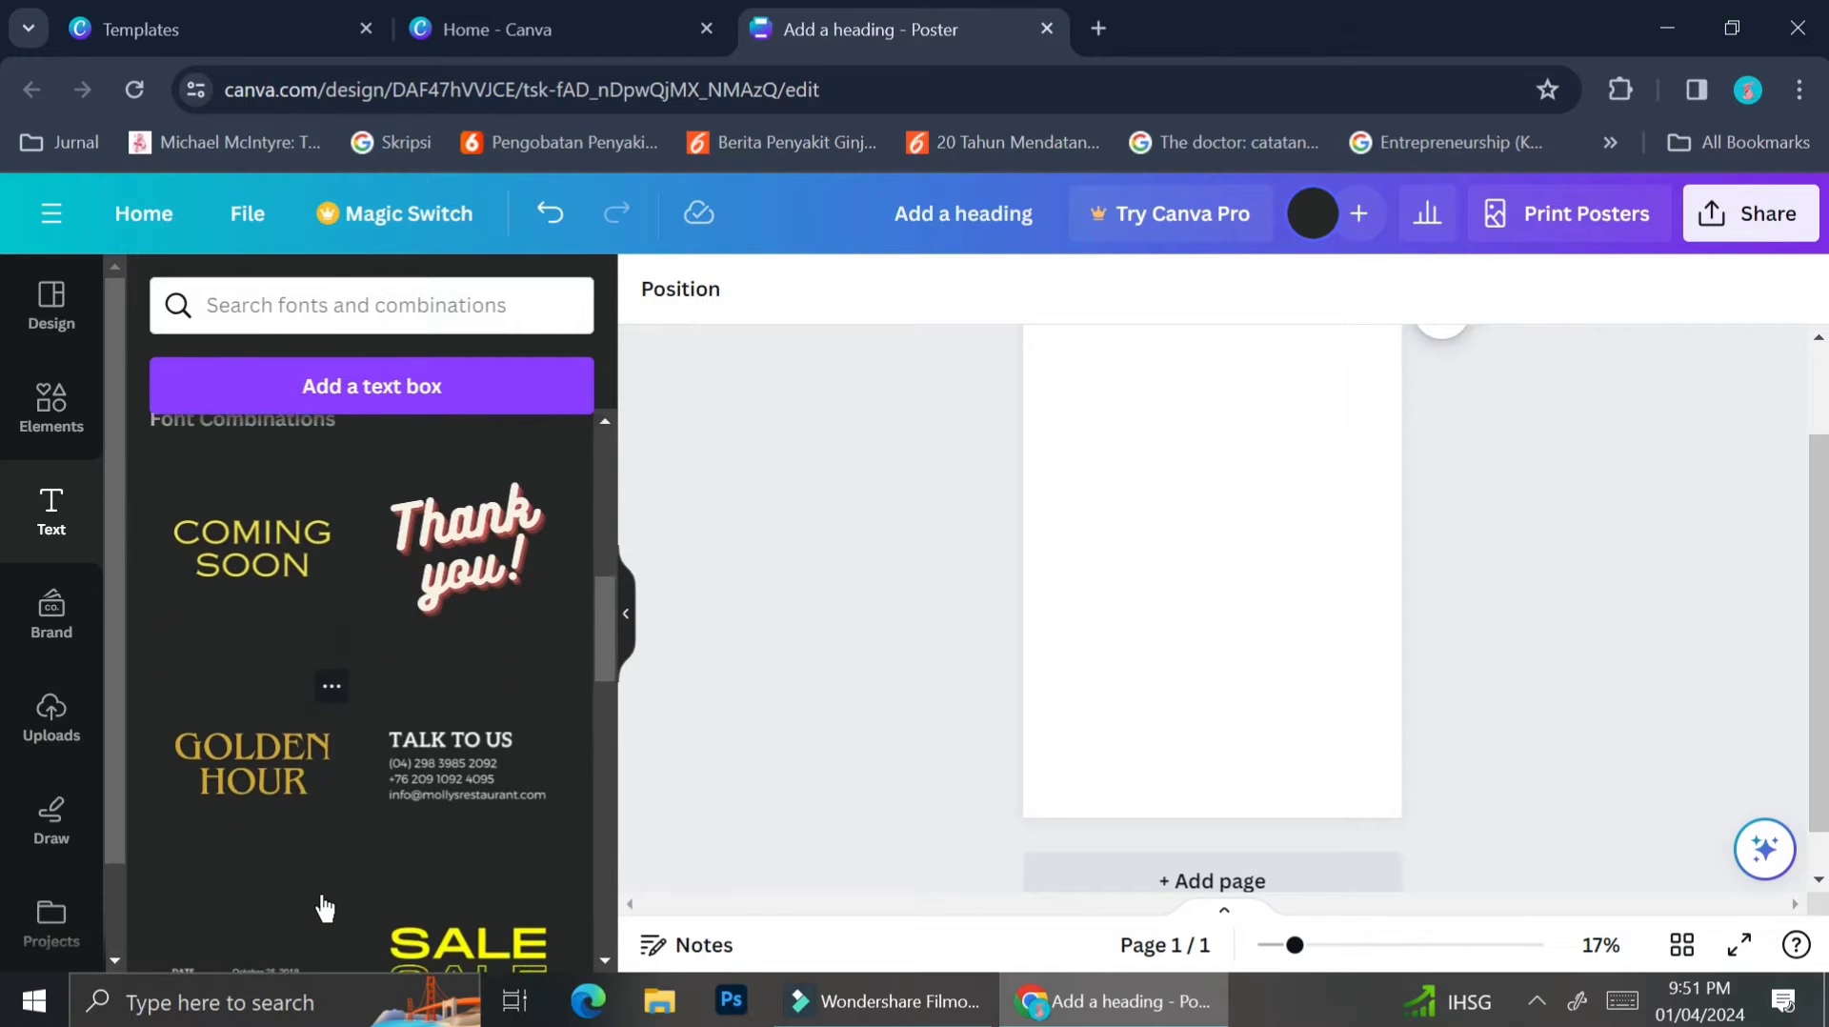
scroll(324, 907, down, 3)
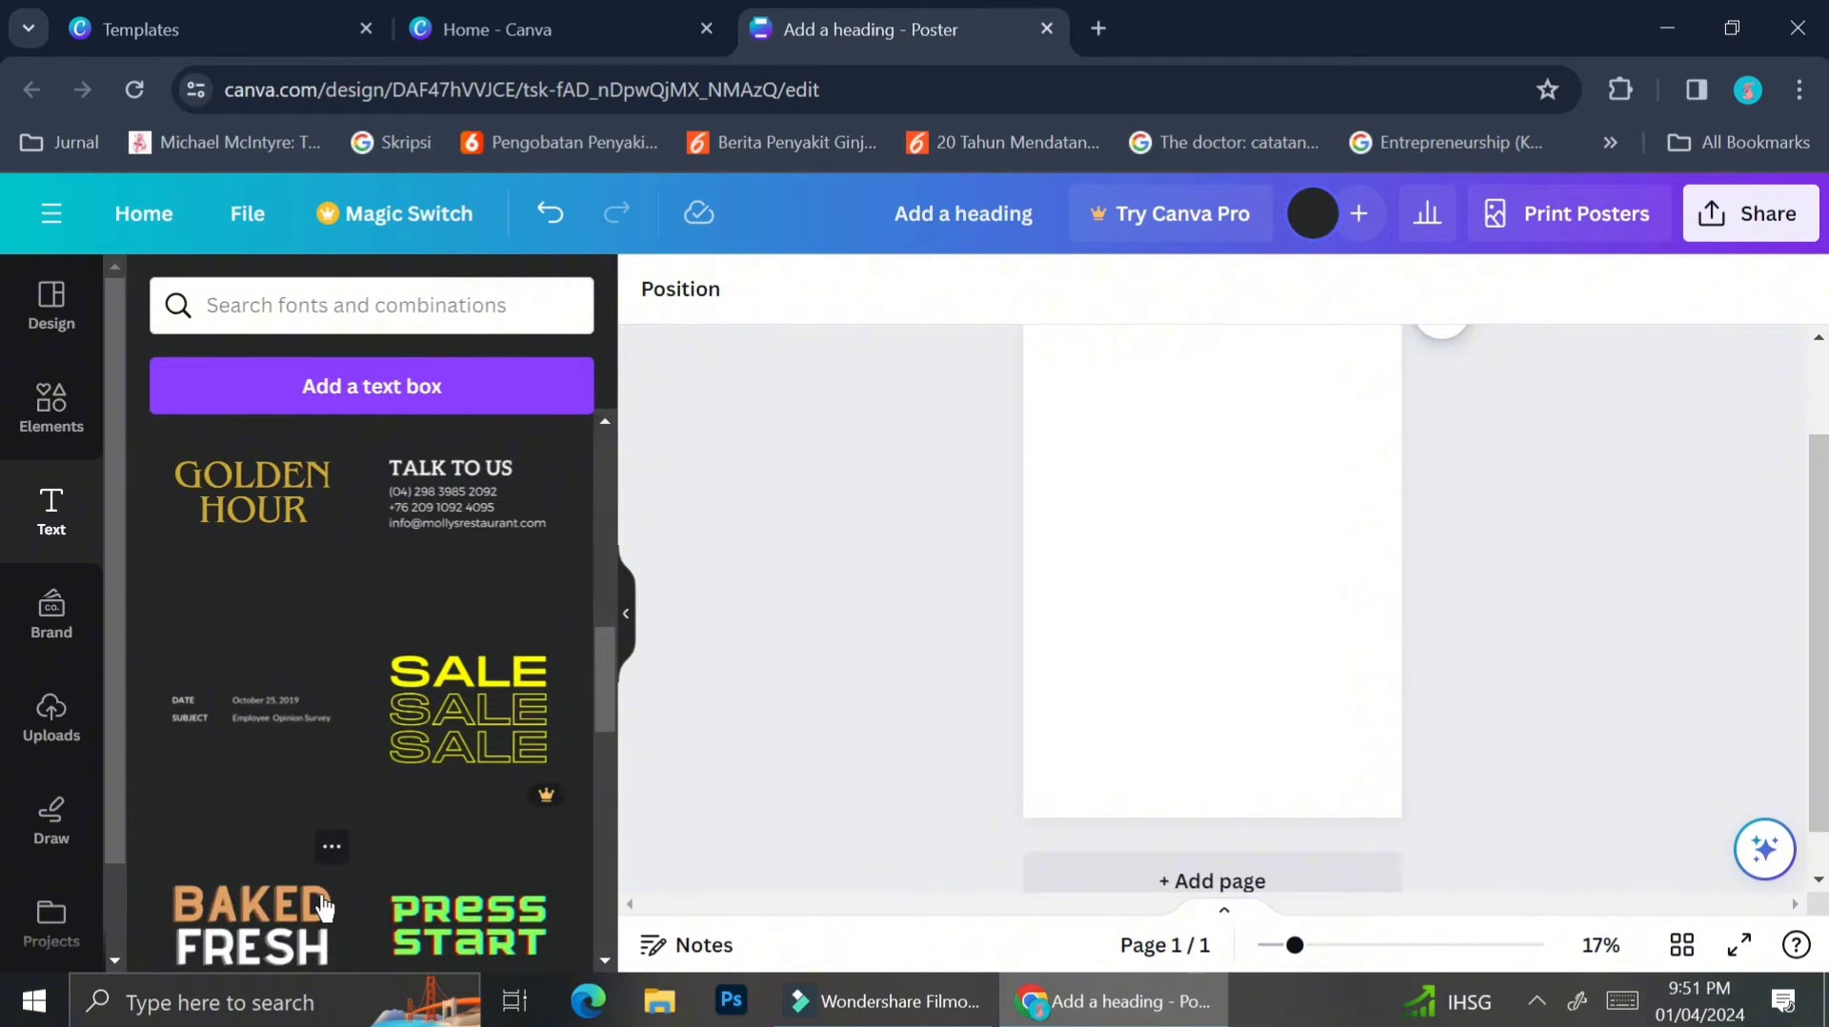
scroll(324, 907, down, 2)
scroll(324, 907, down, 6)
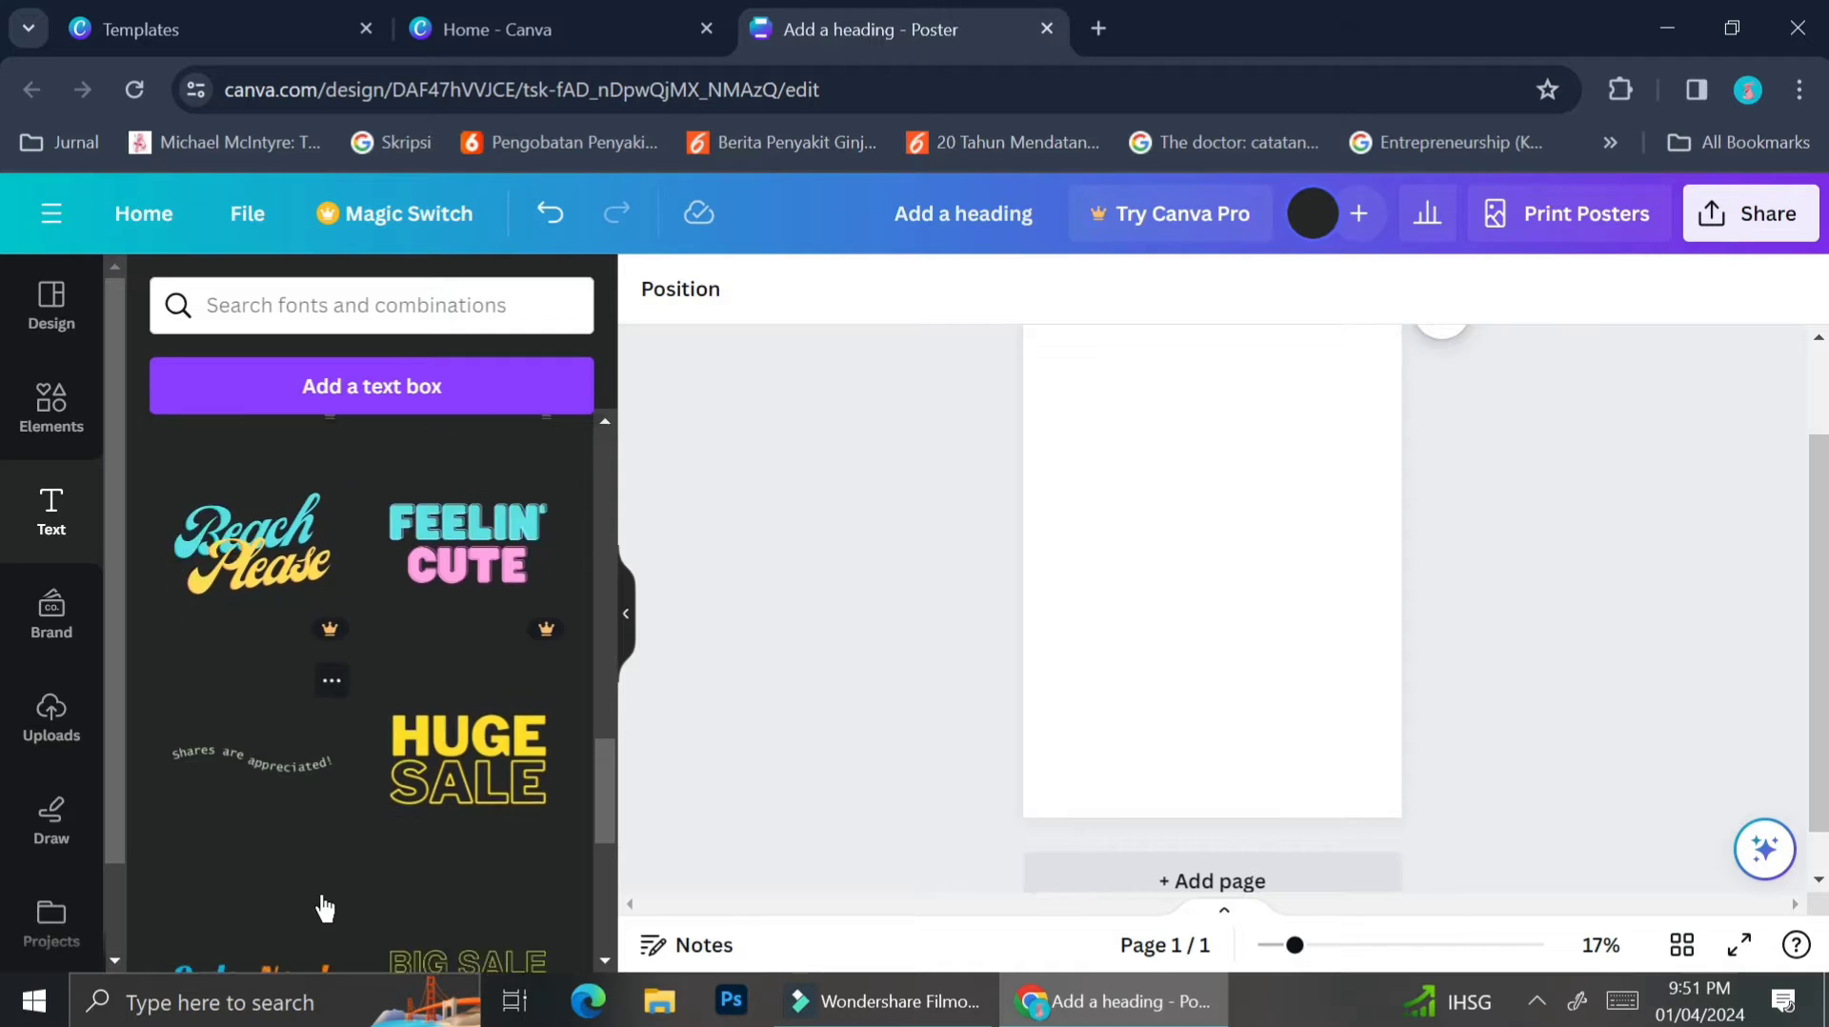
scroll(324, 906, down, 5)
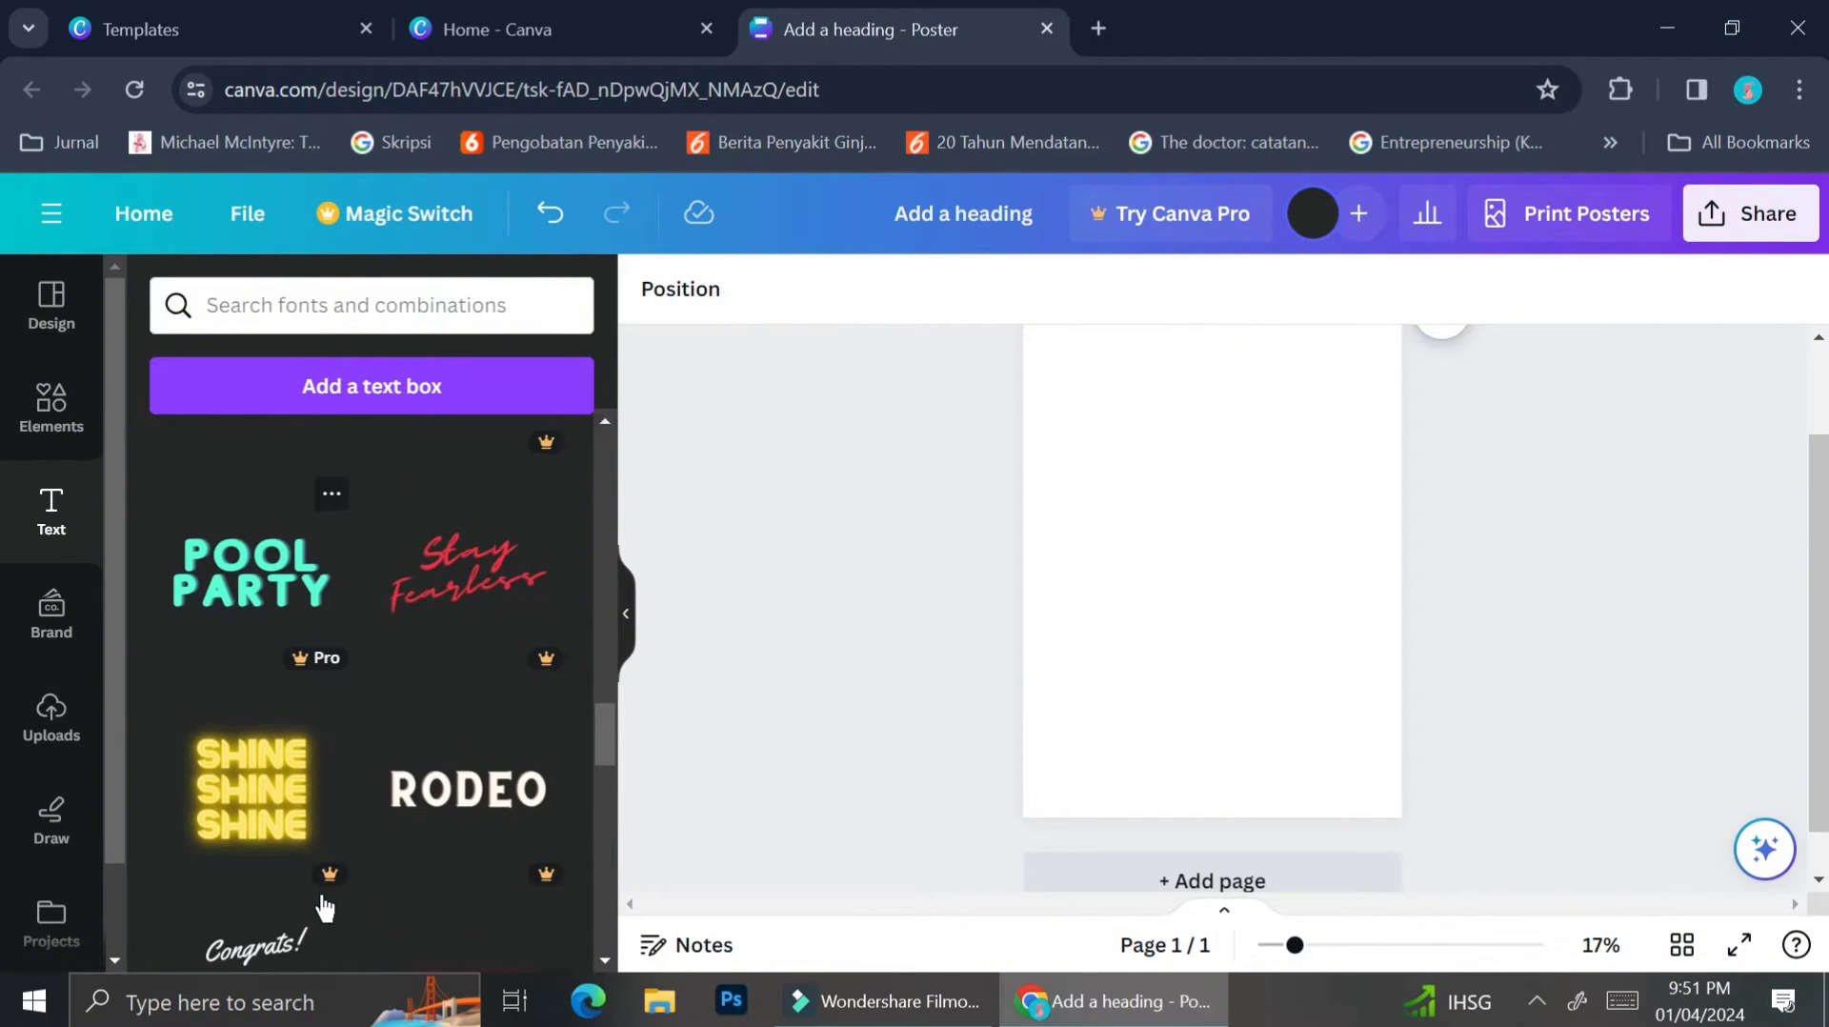
scroll(324, 906, down, 4)
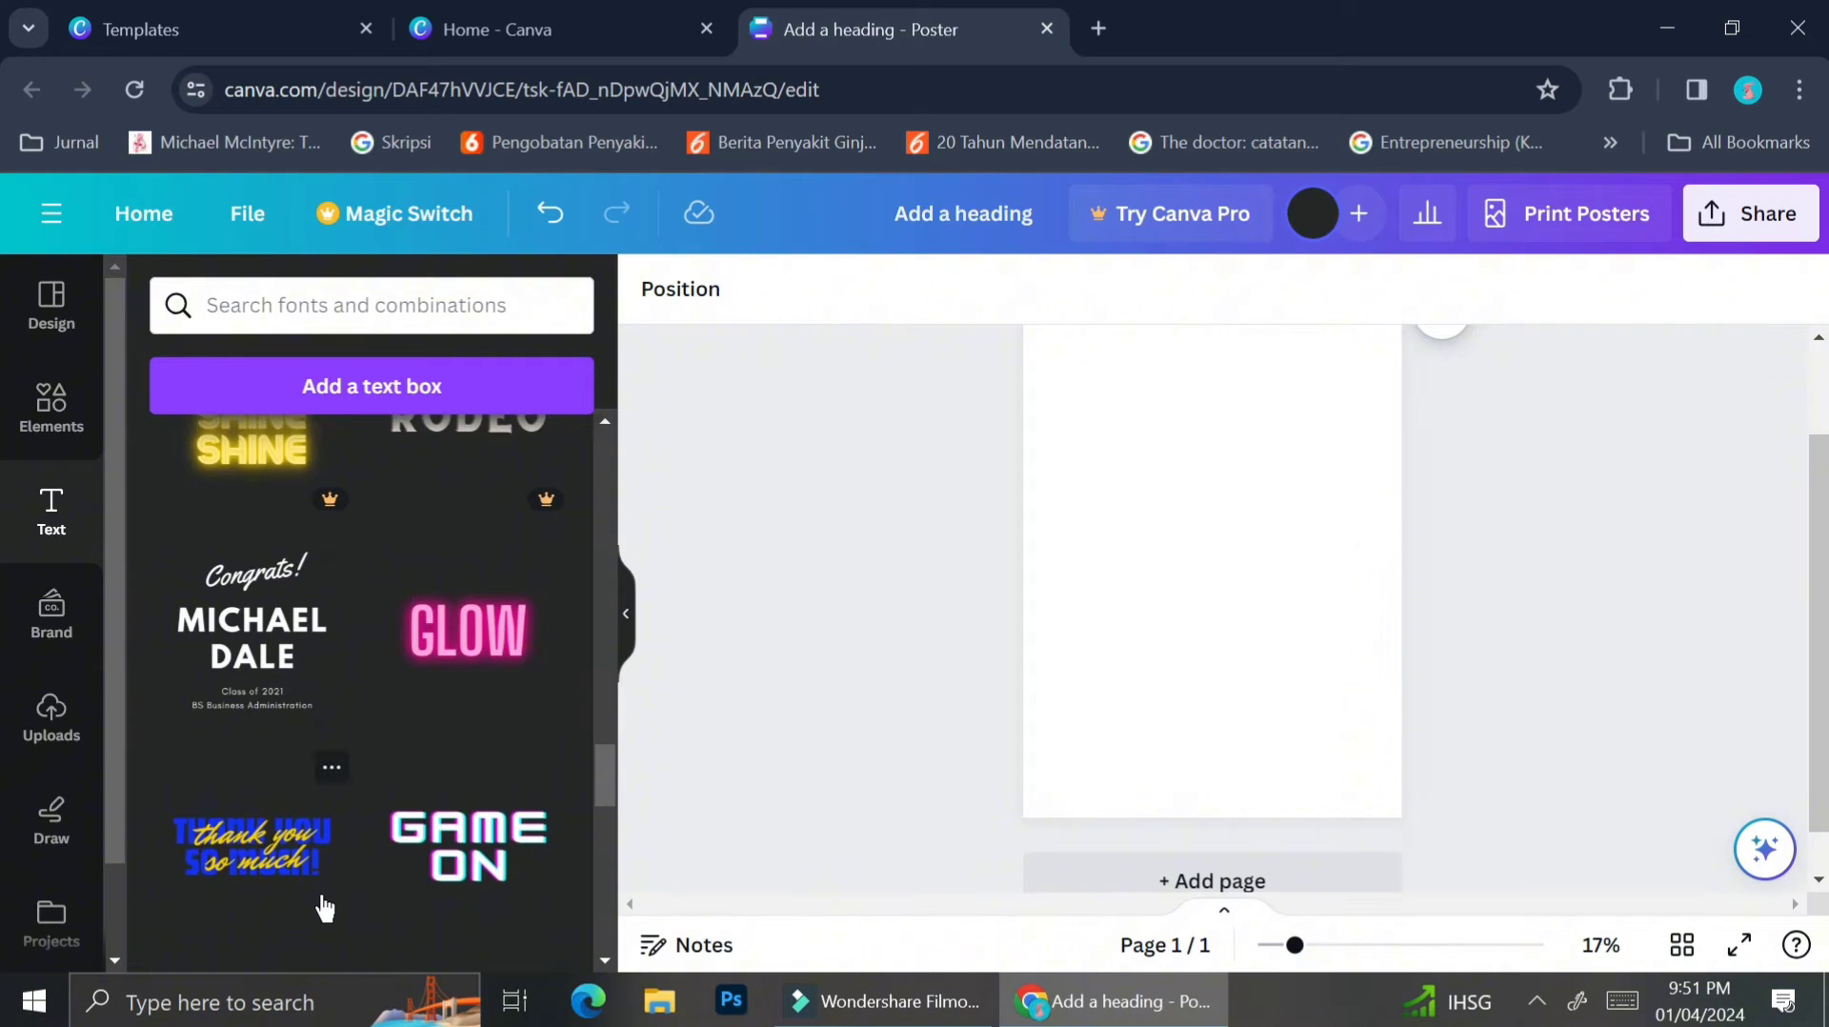
scroll(324, 907, down, 3)
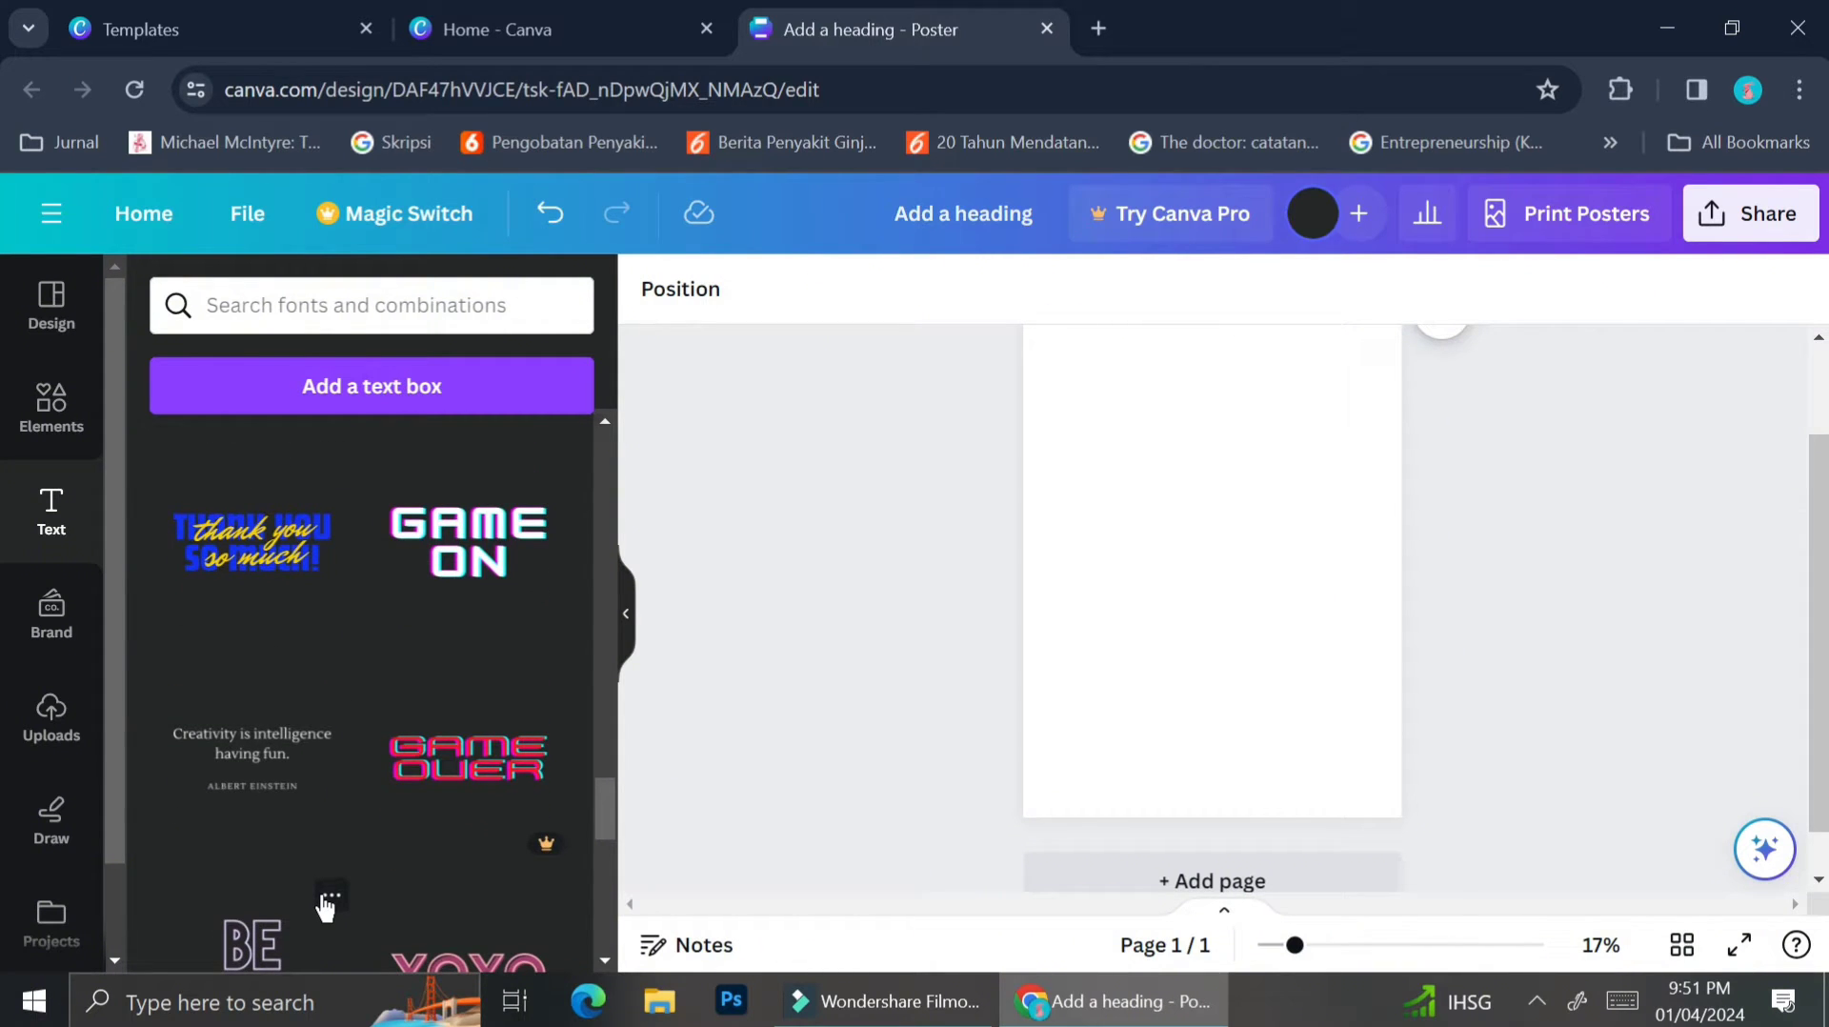
click(230, 755)
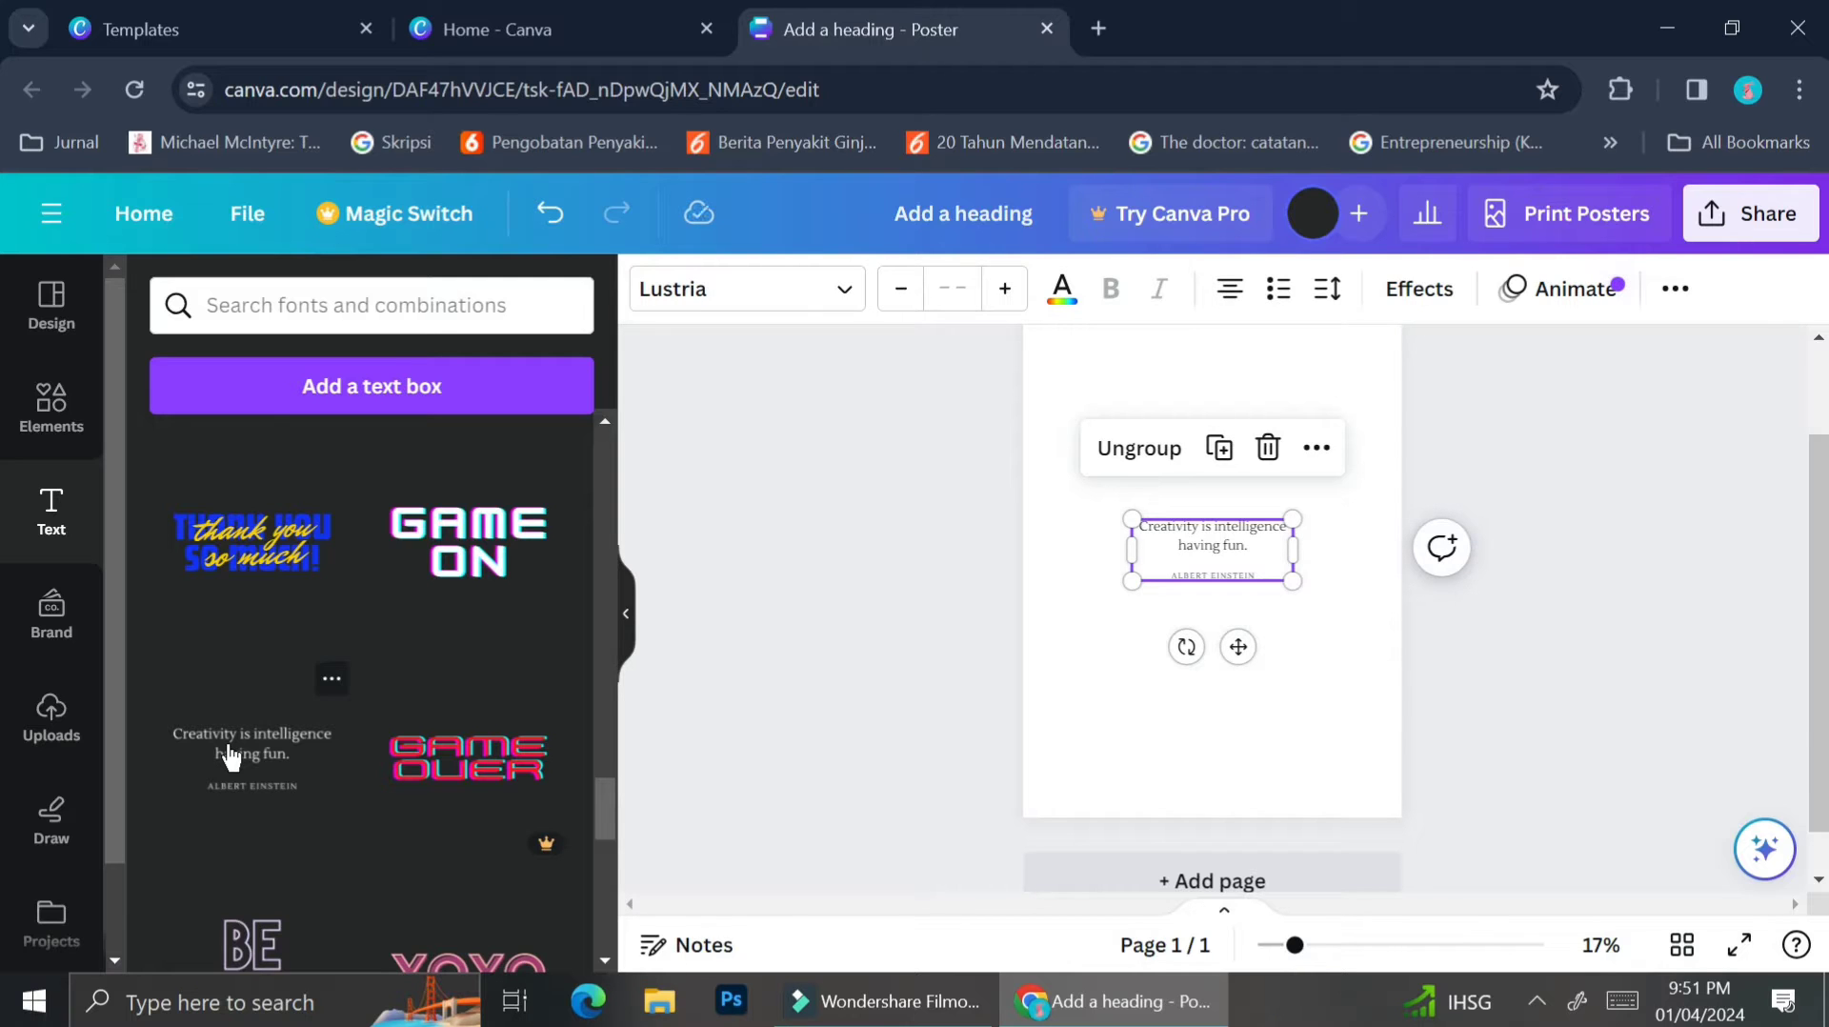
scroll(1317, 556, up, 2)
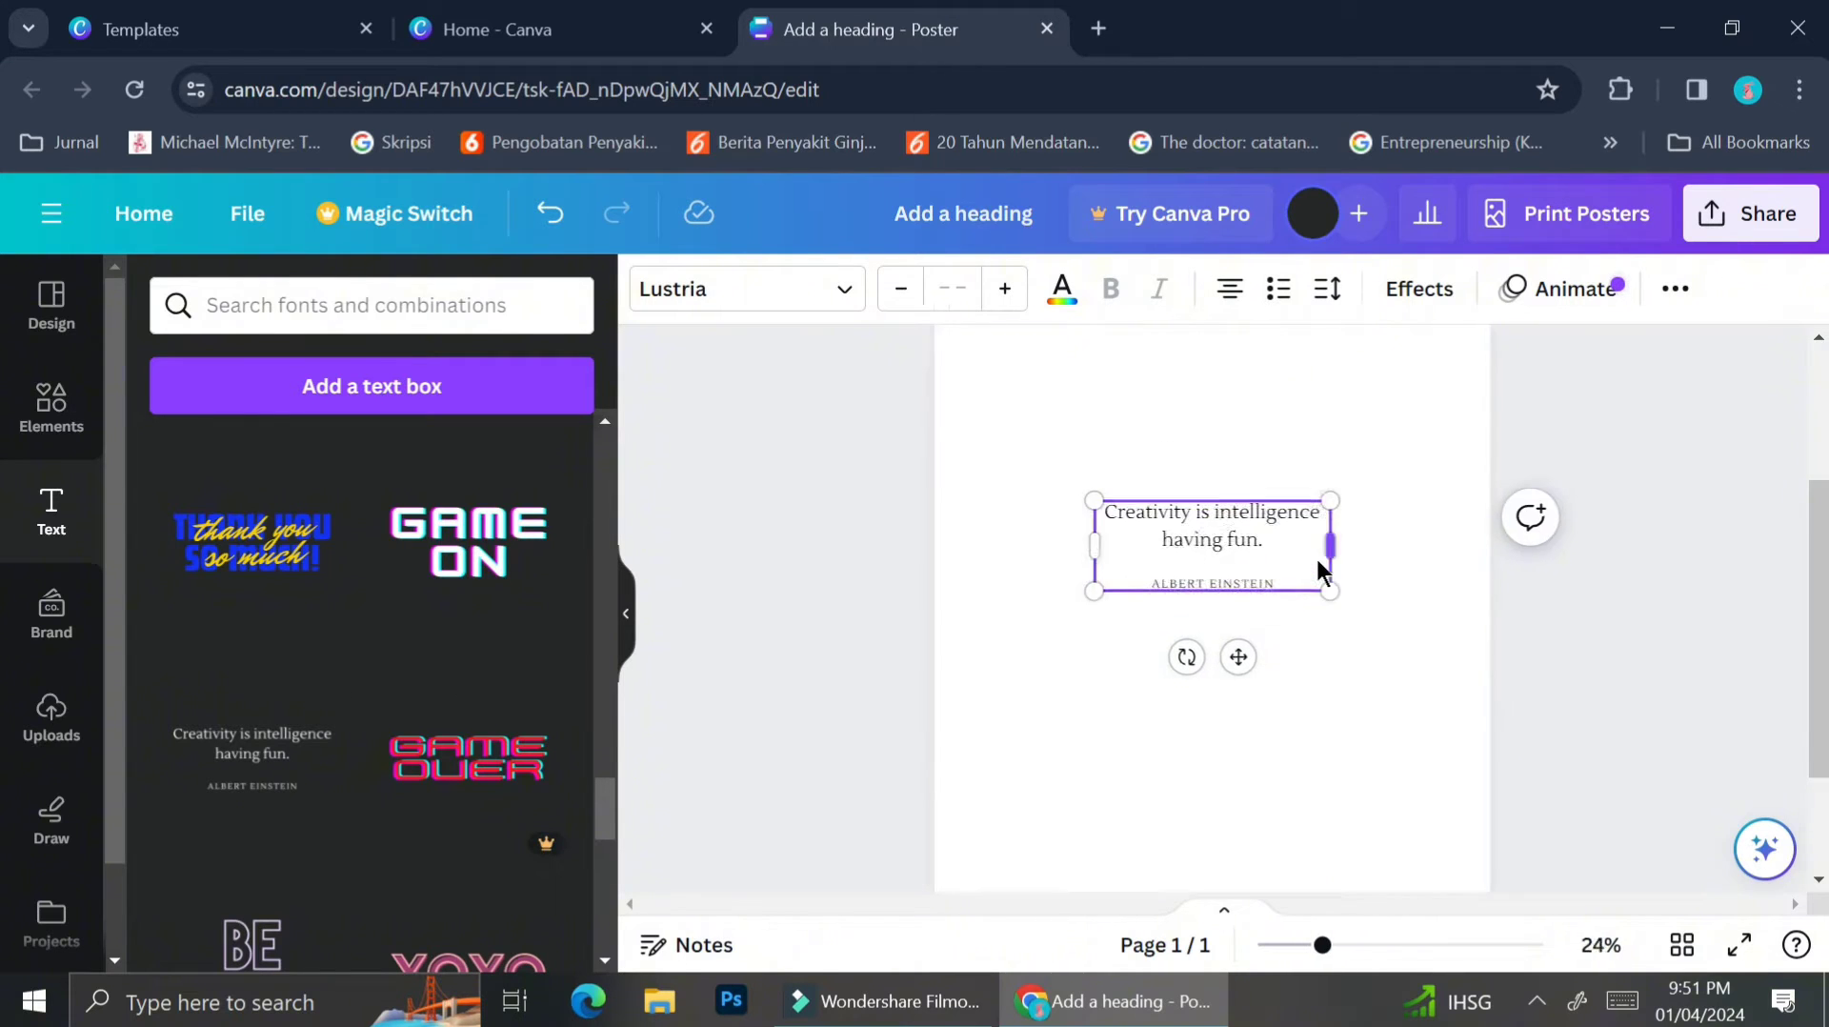
scroll(1316, 557, up, 3)
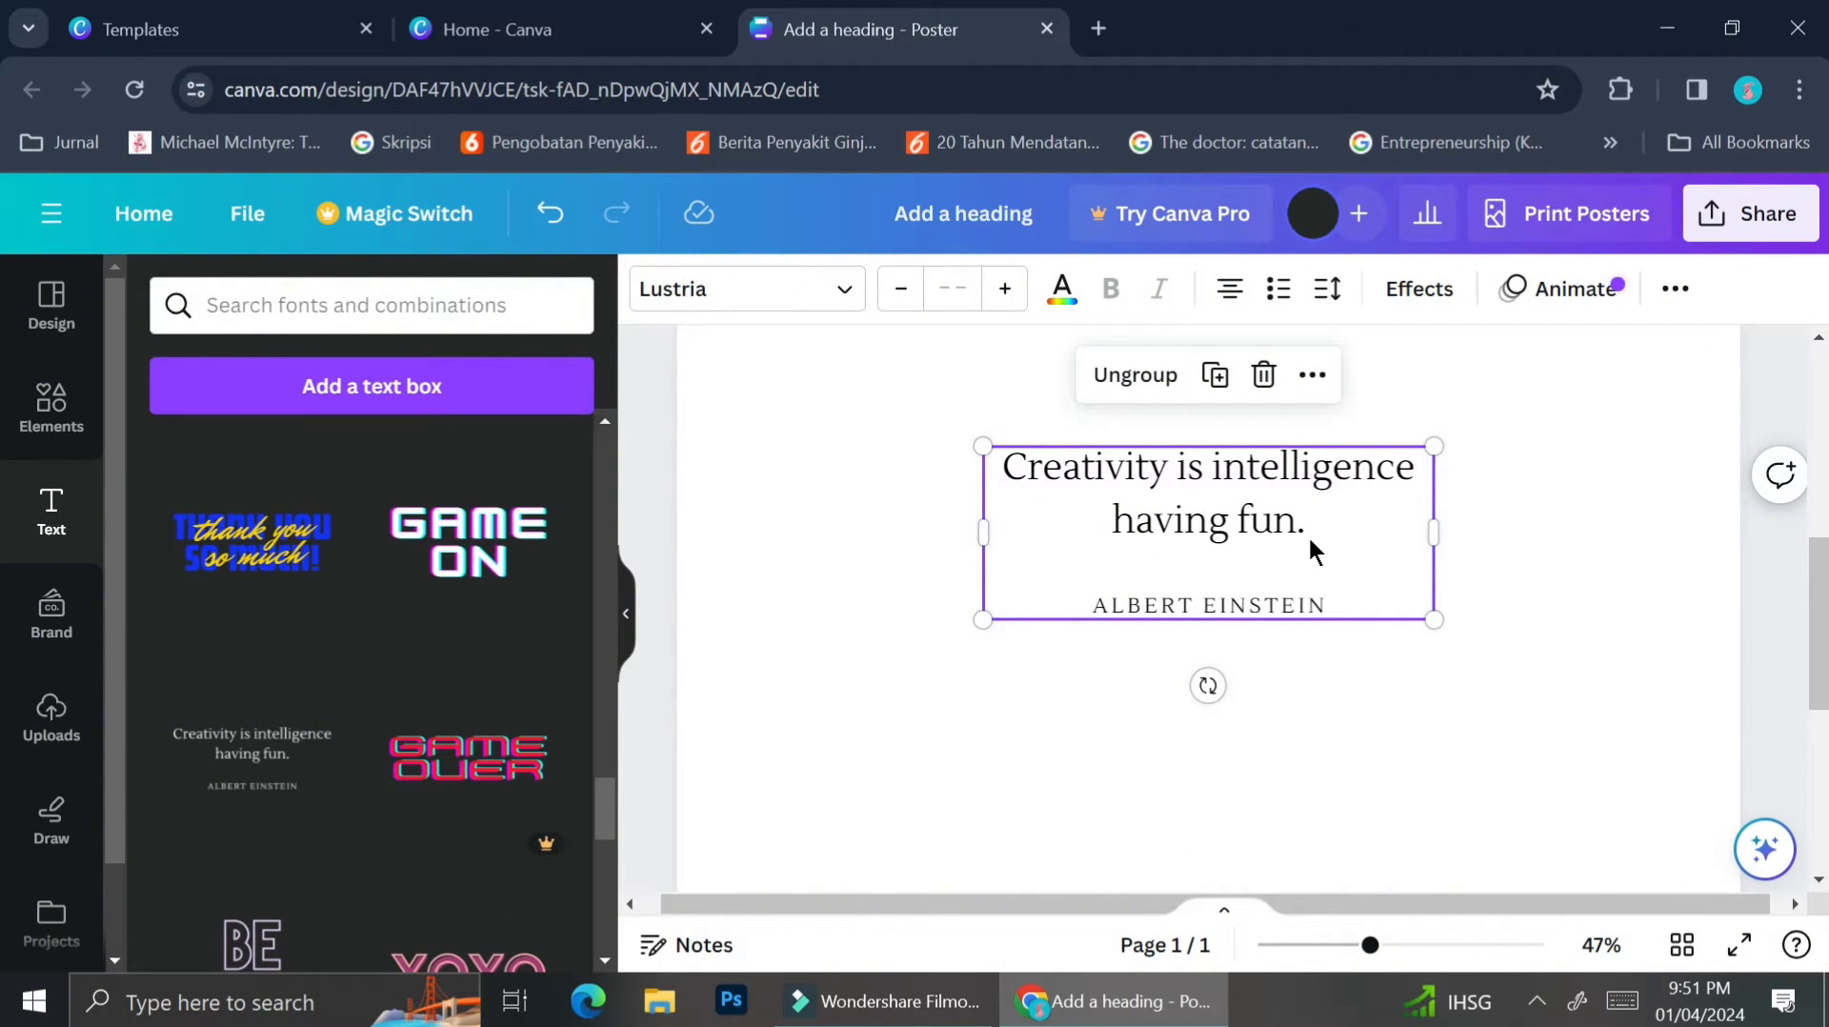
Add the "EMPLOYEE OF THE MONTH CERTIFICATE" font combination to the poster above the Creativity quote.
scroll(1310, 541, down, 3)
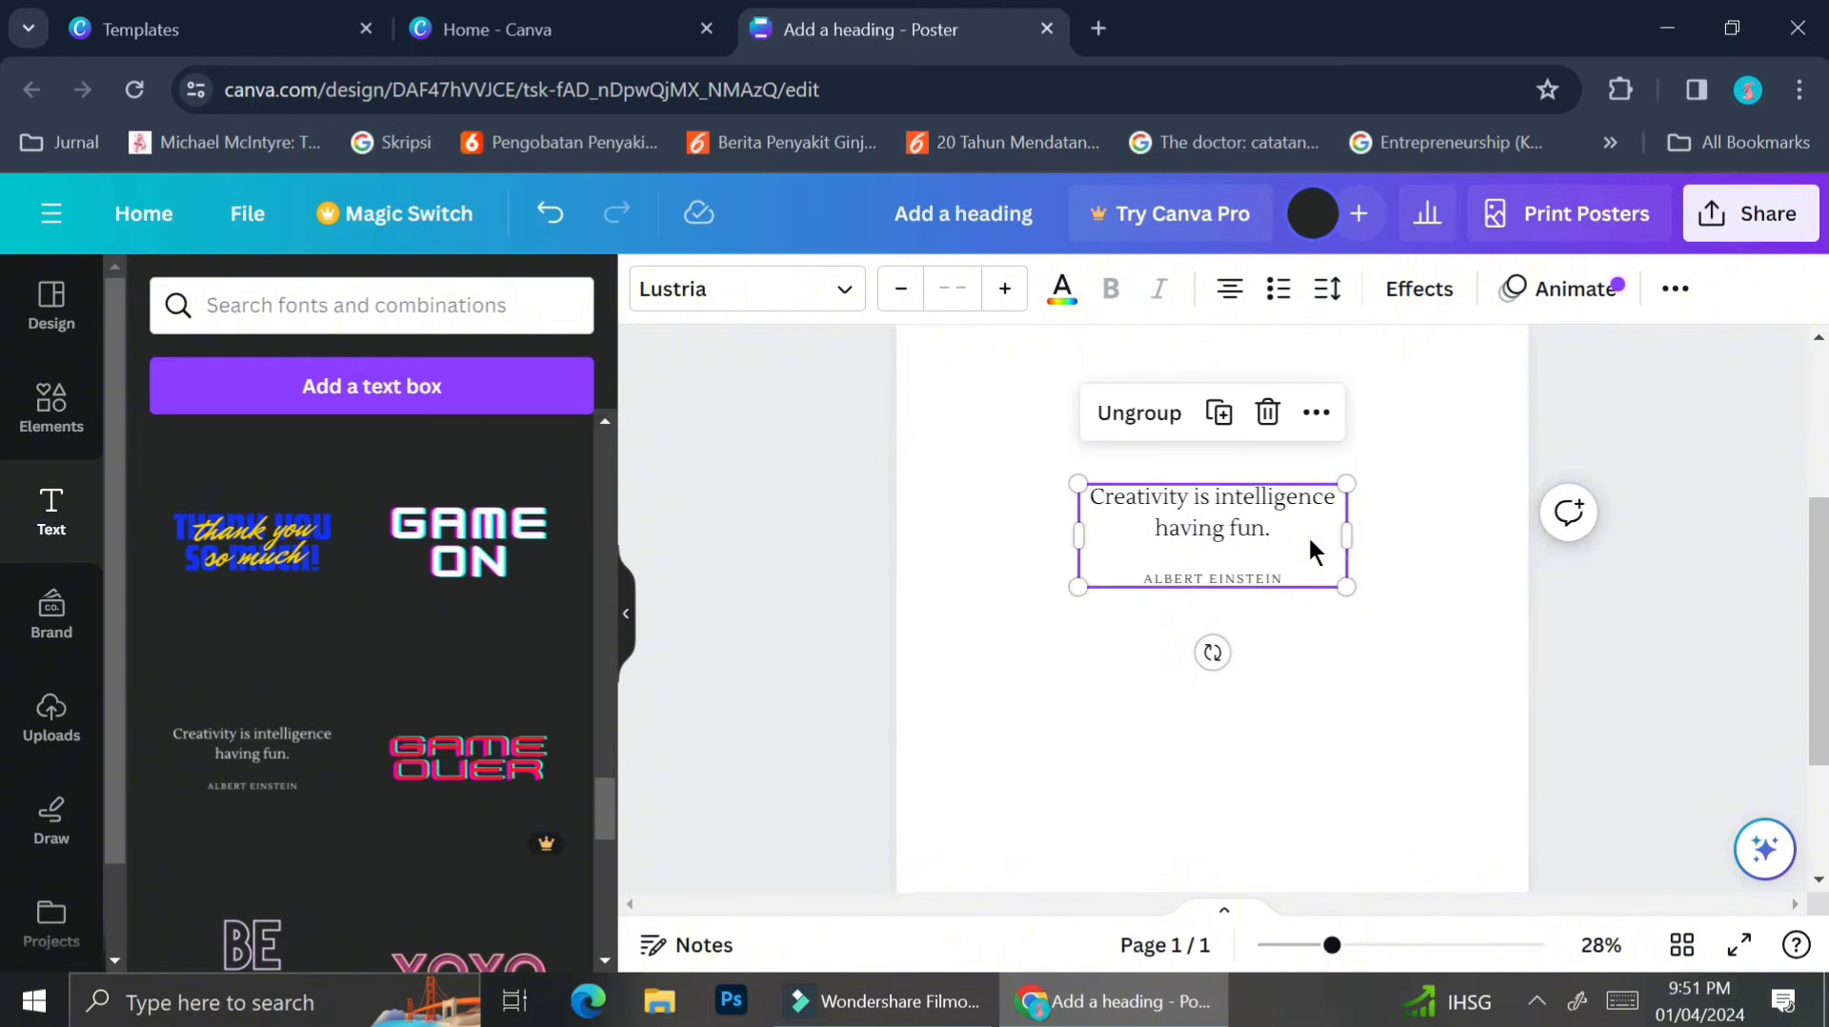
scroll(1307, 534, down, 1)
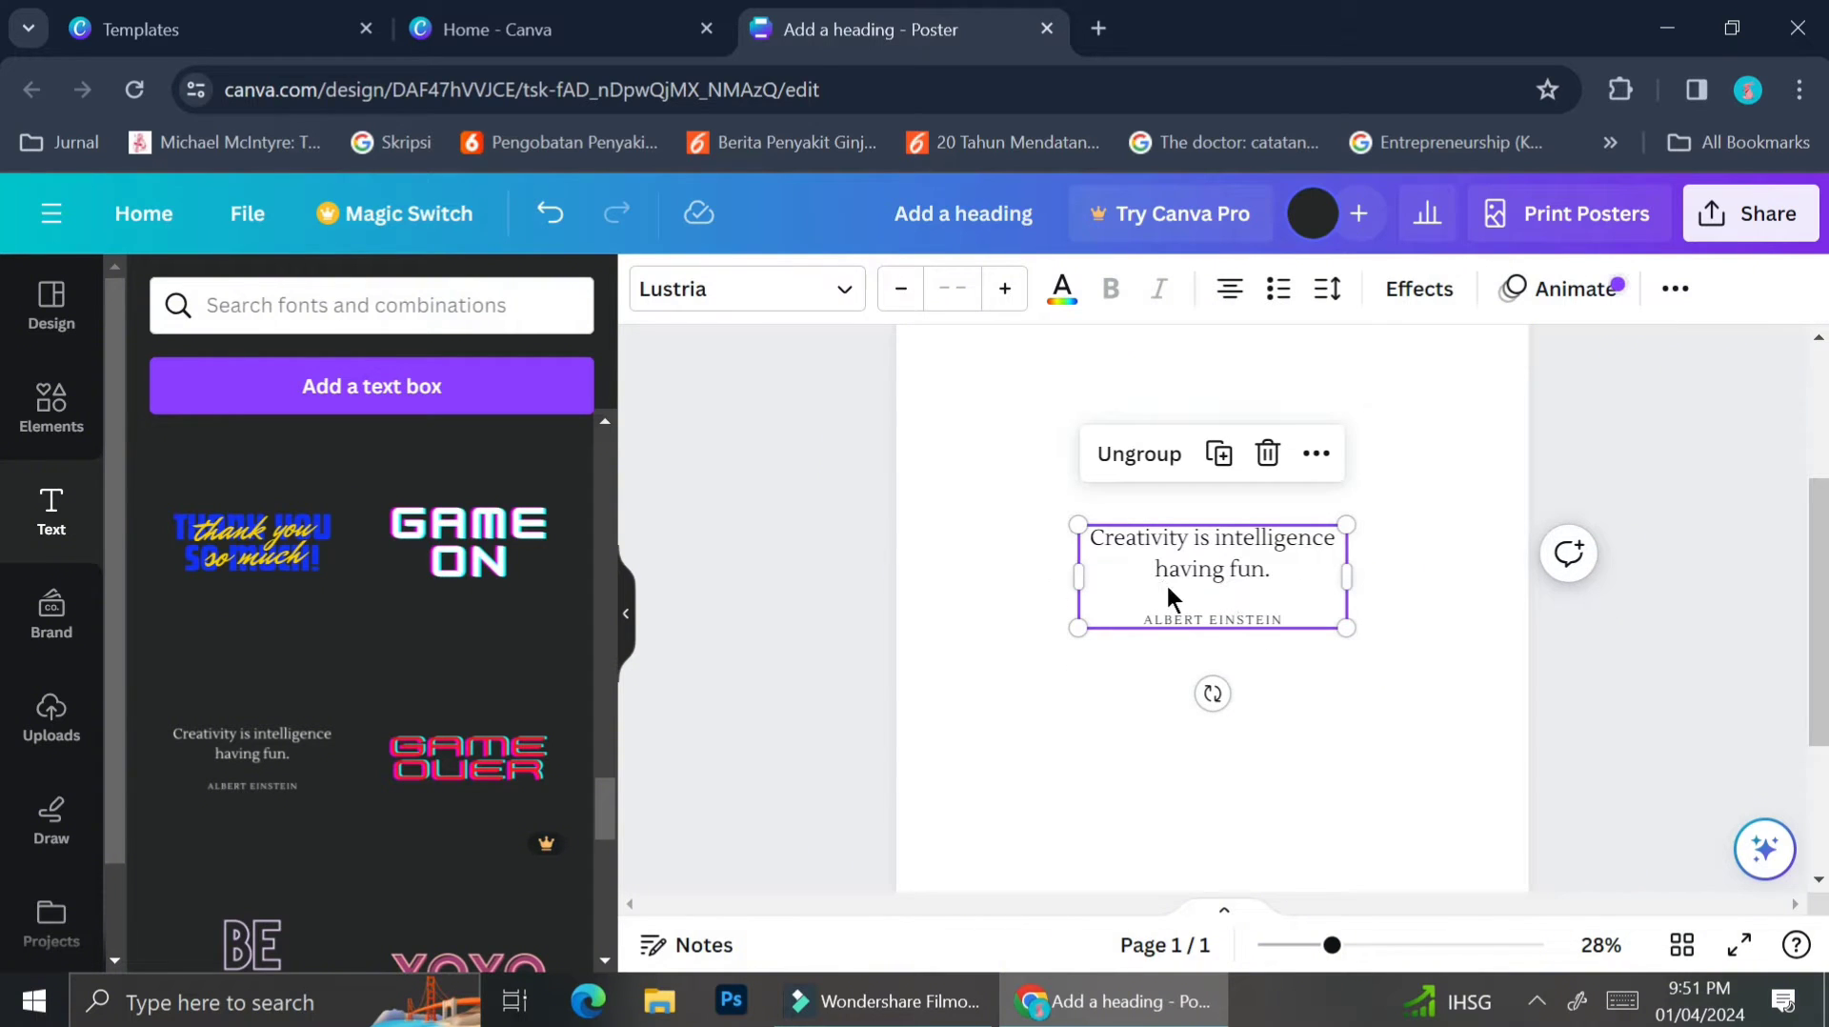
click(1015, 575)
scroll(549, 650, down, 3)
scroll(549, 649, down, 3)
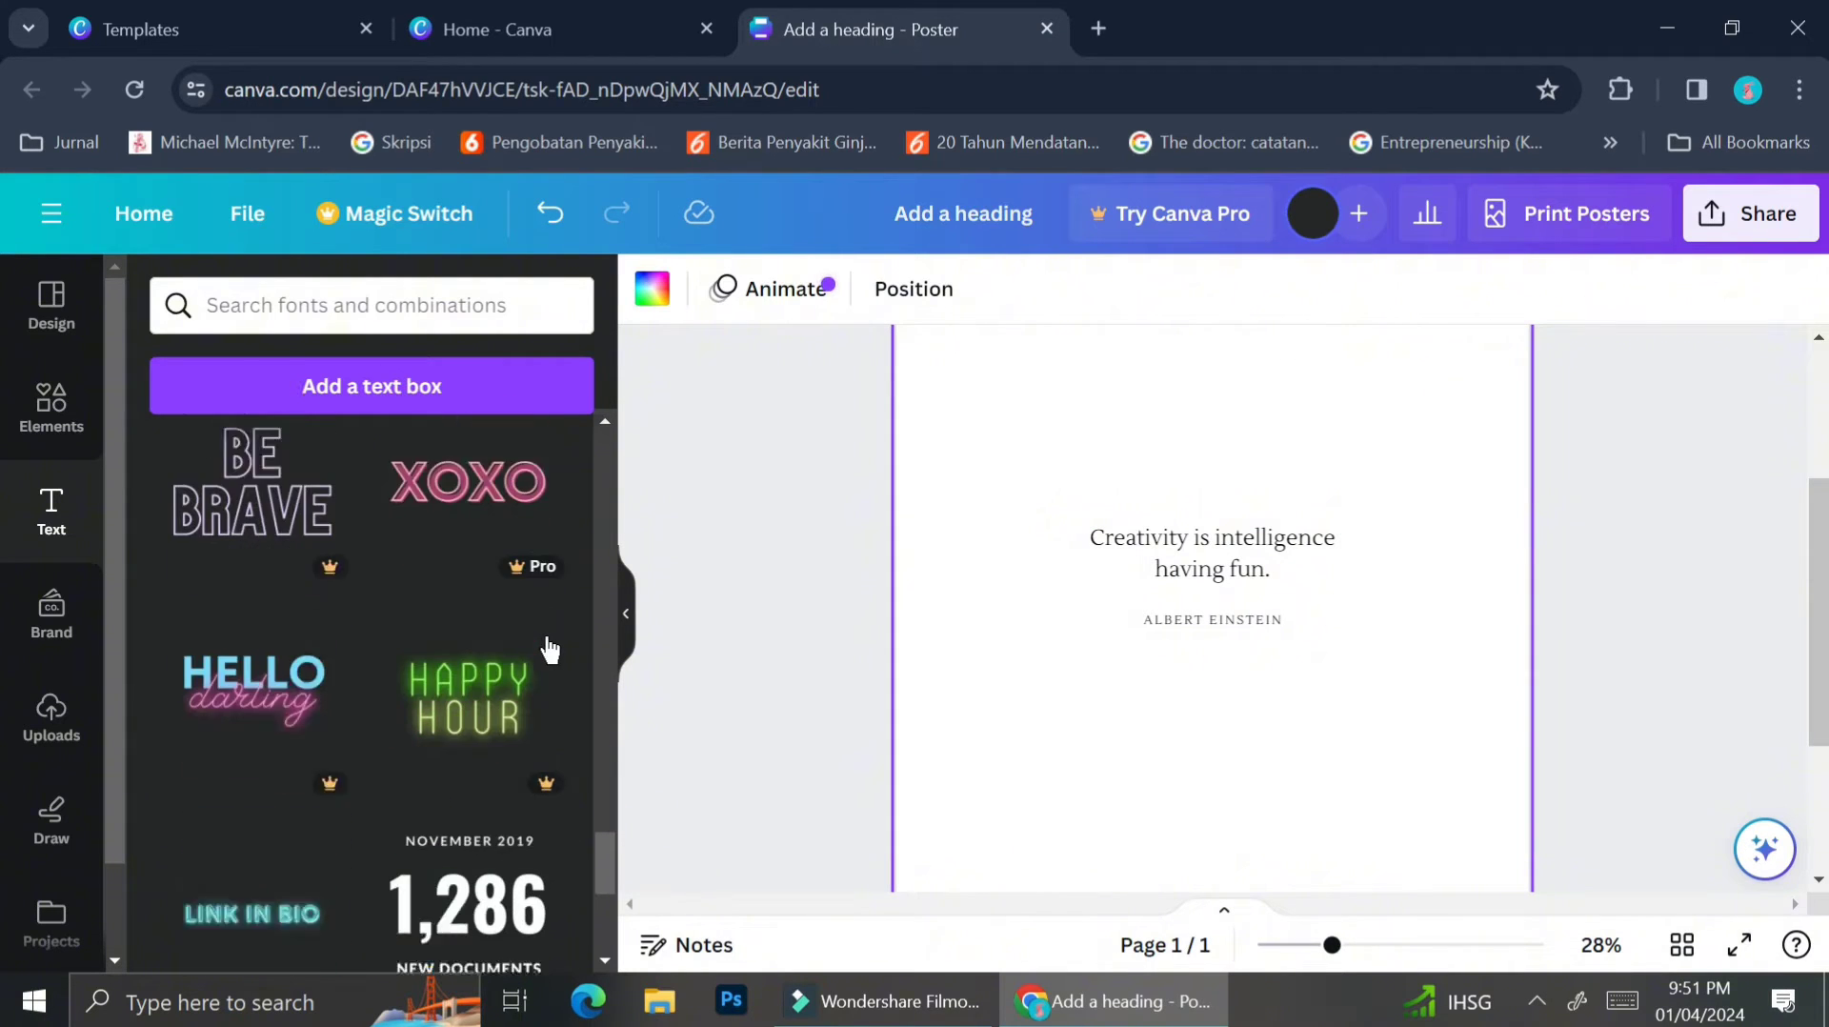
scroll(497, 742, down, 3)
scroll(497, 742, down, 3)
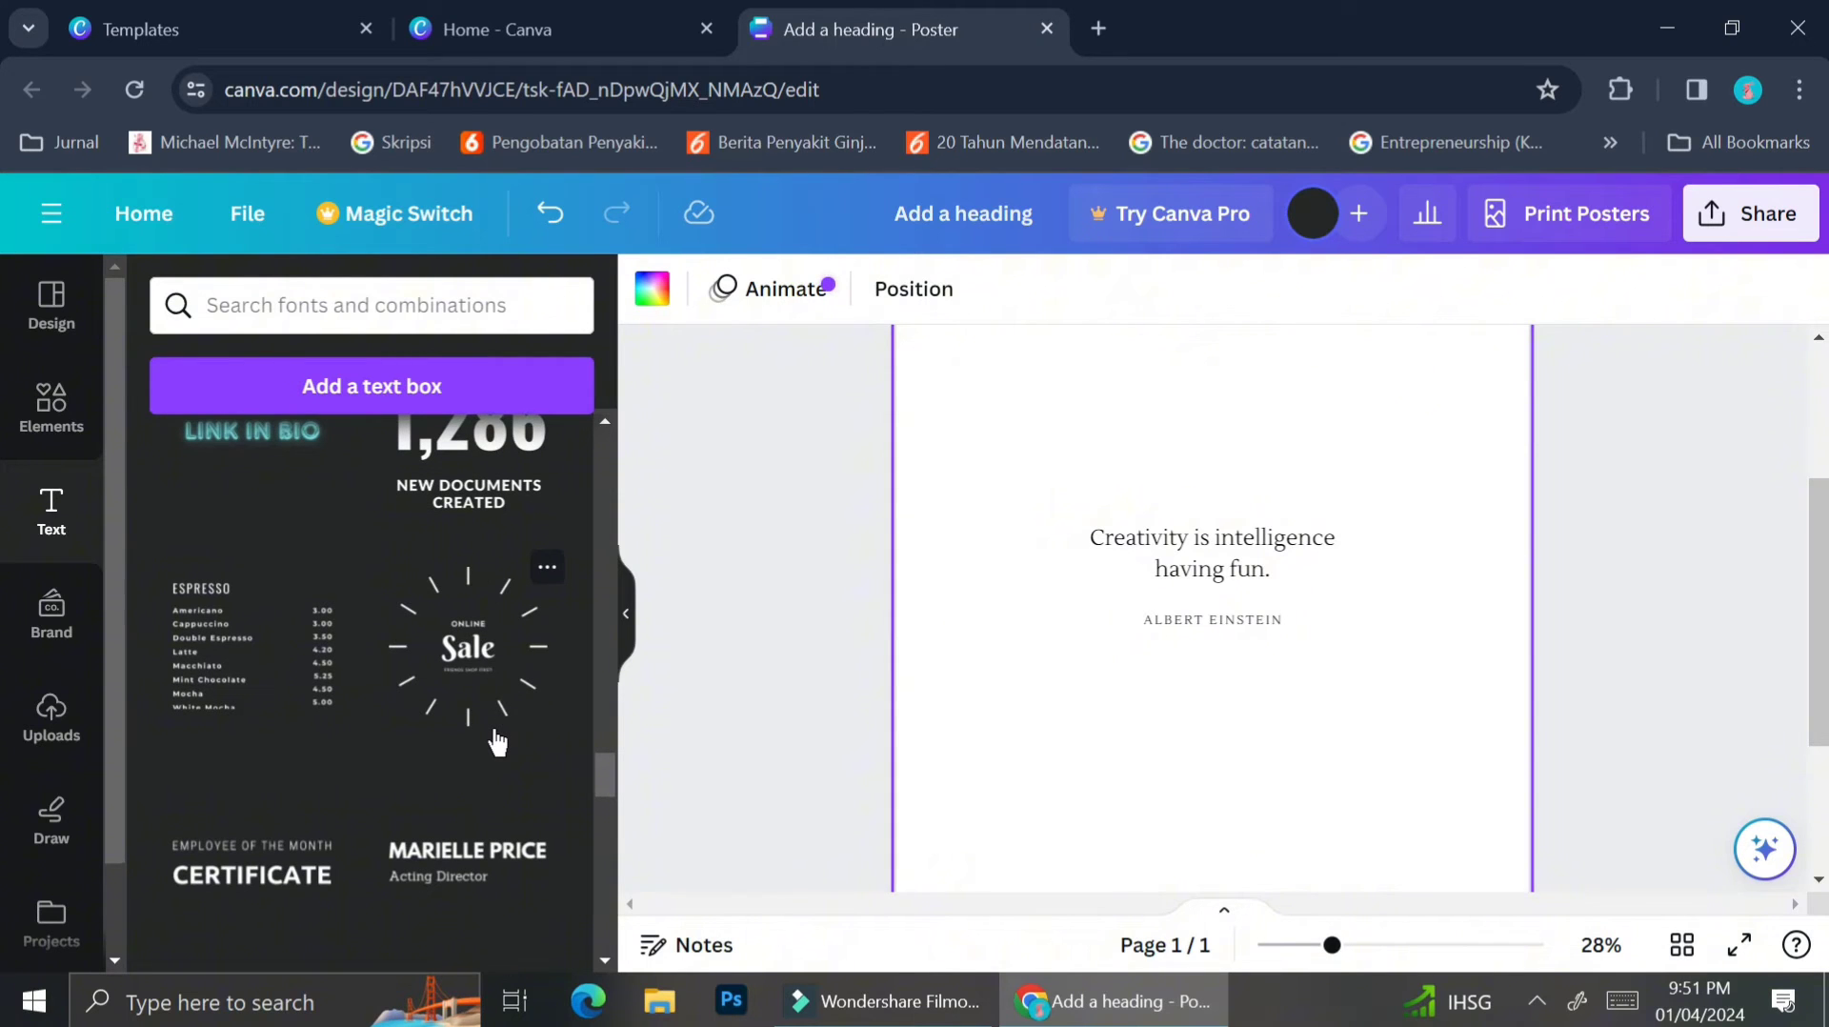
scroll(419, 868, down, 2)
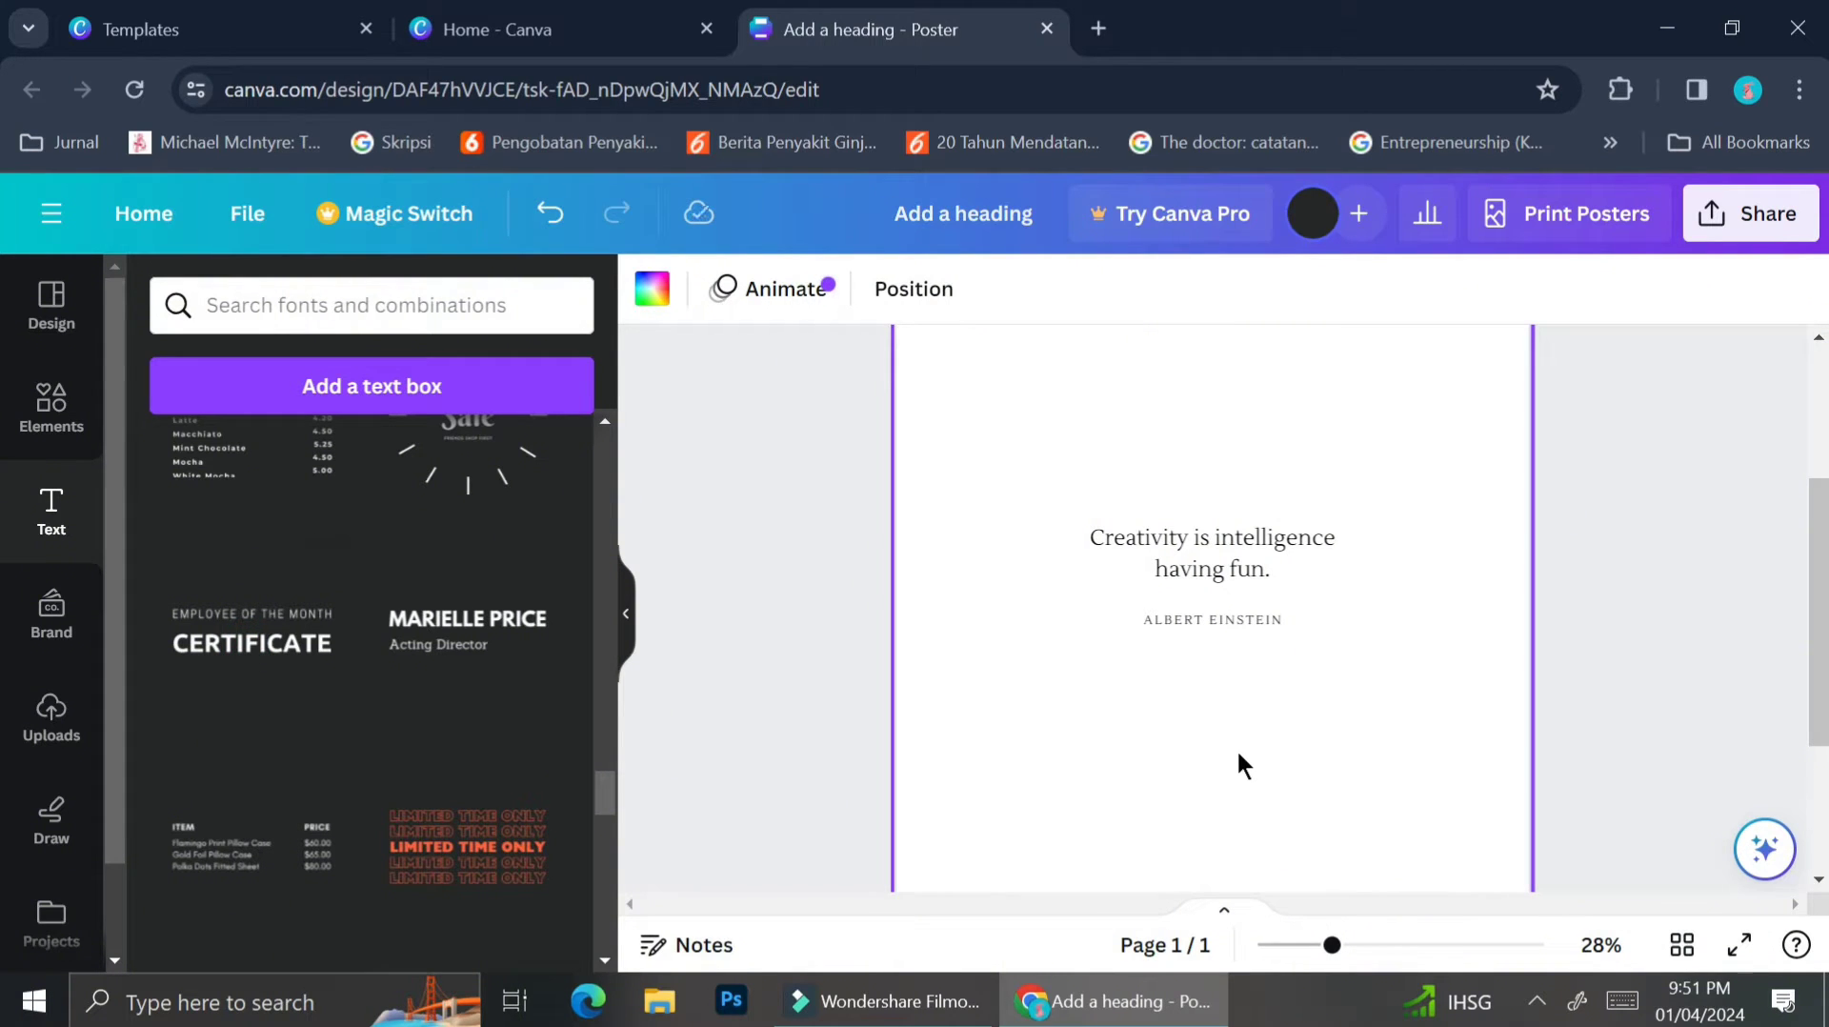
drag(586, 857, 1261, 413)
scroll(1326, 547, up, 3)
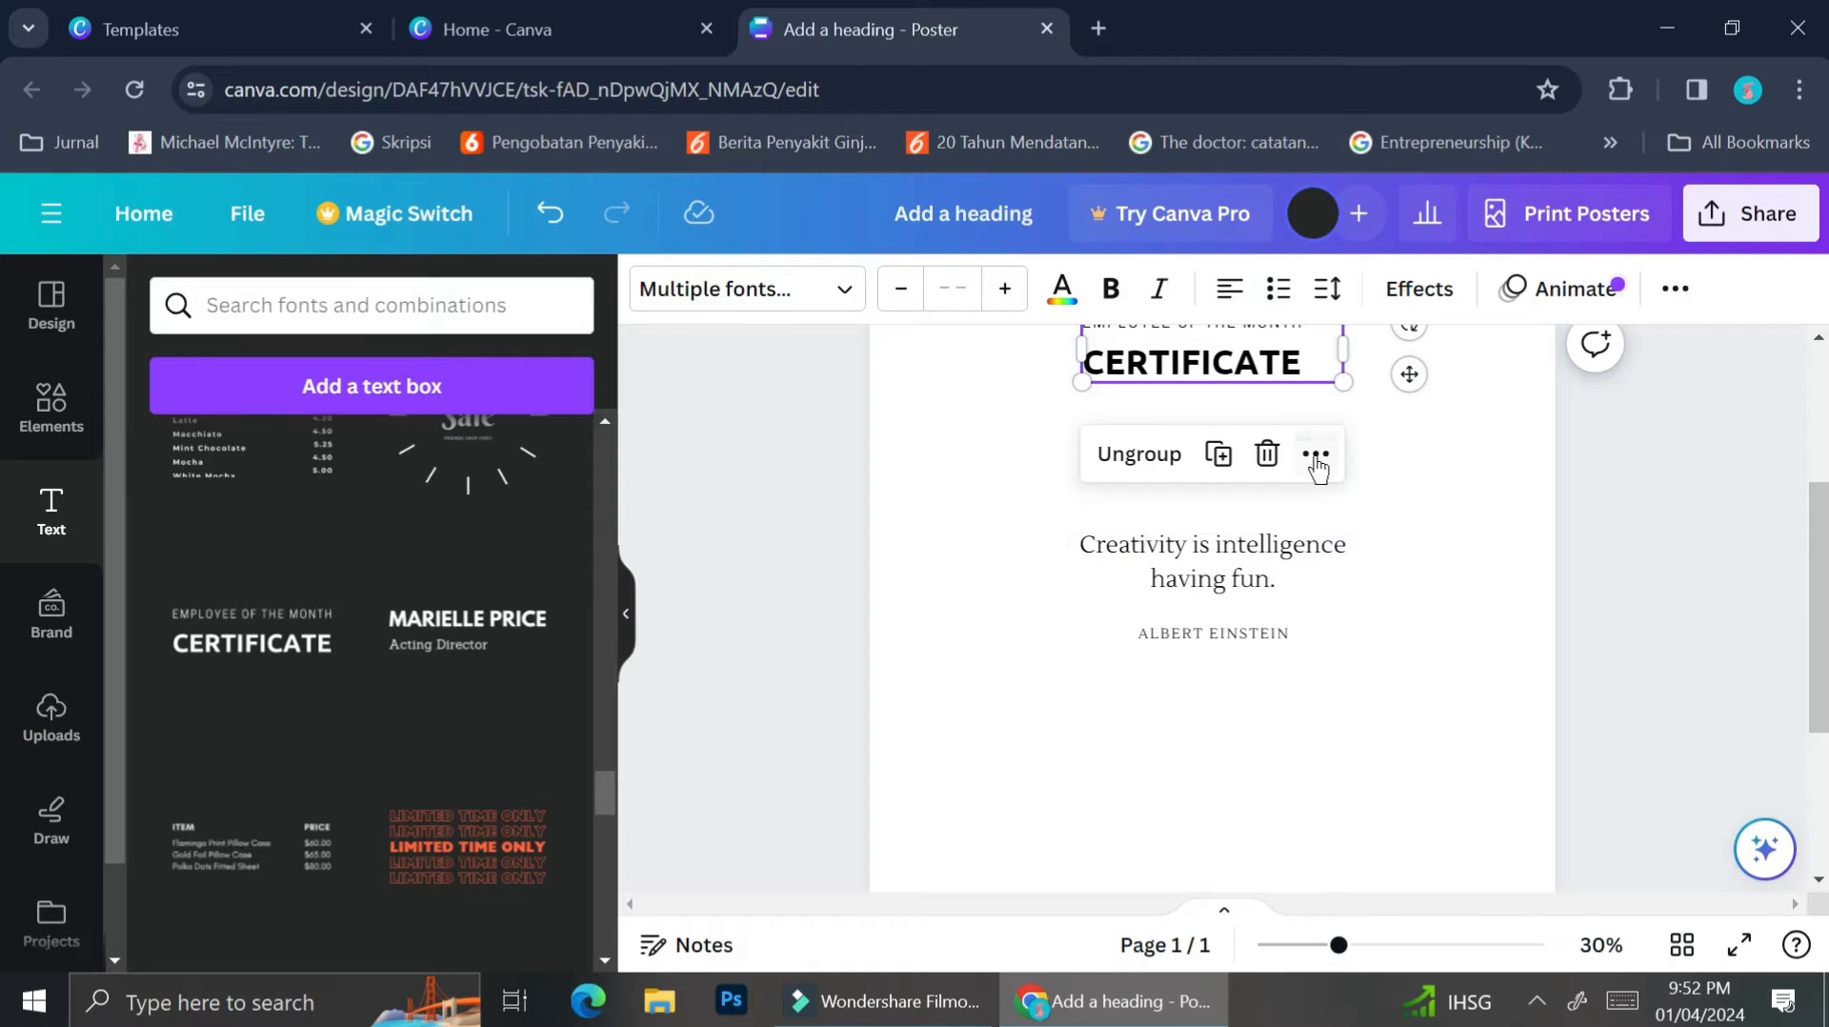
click(1455, 577)
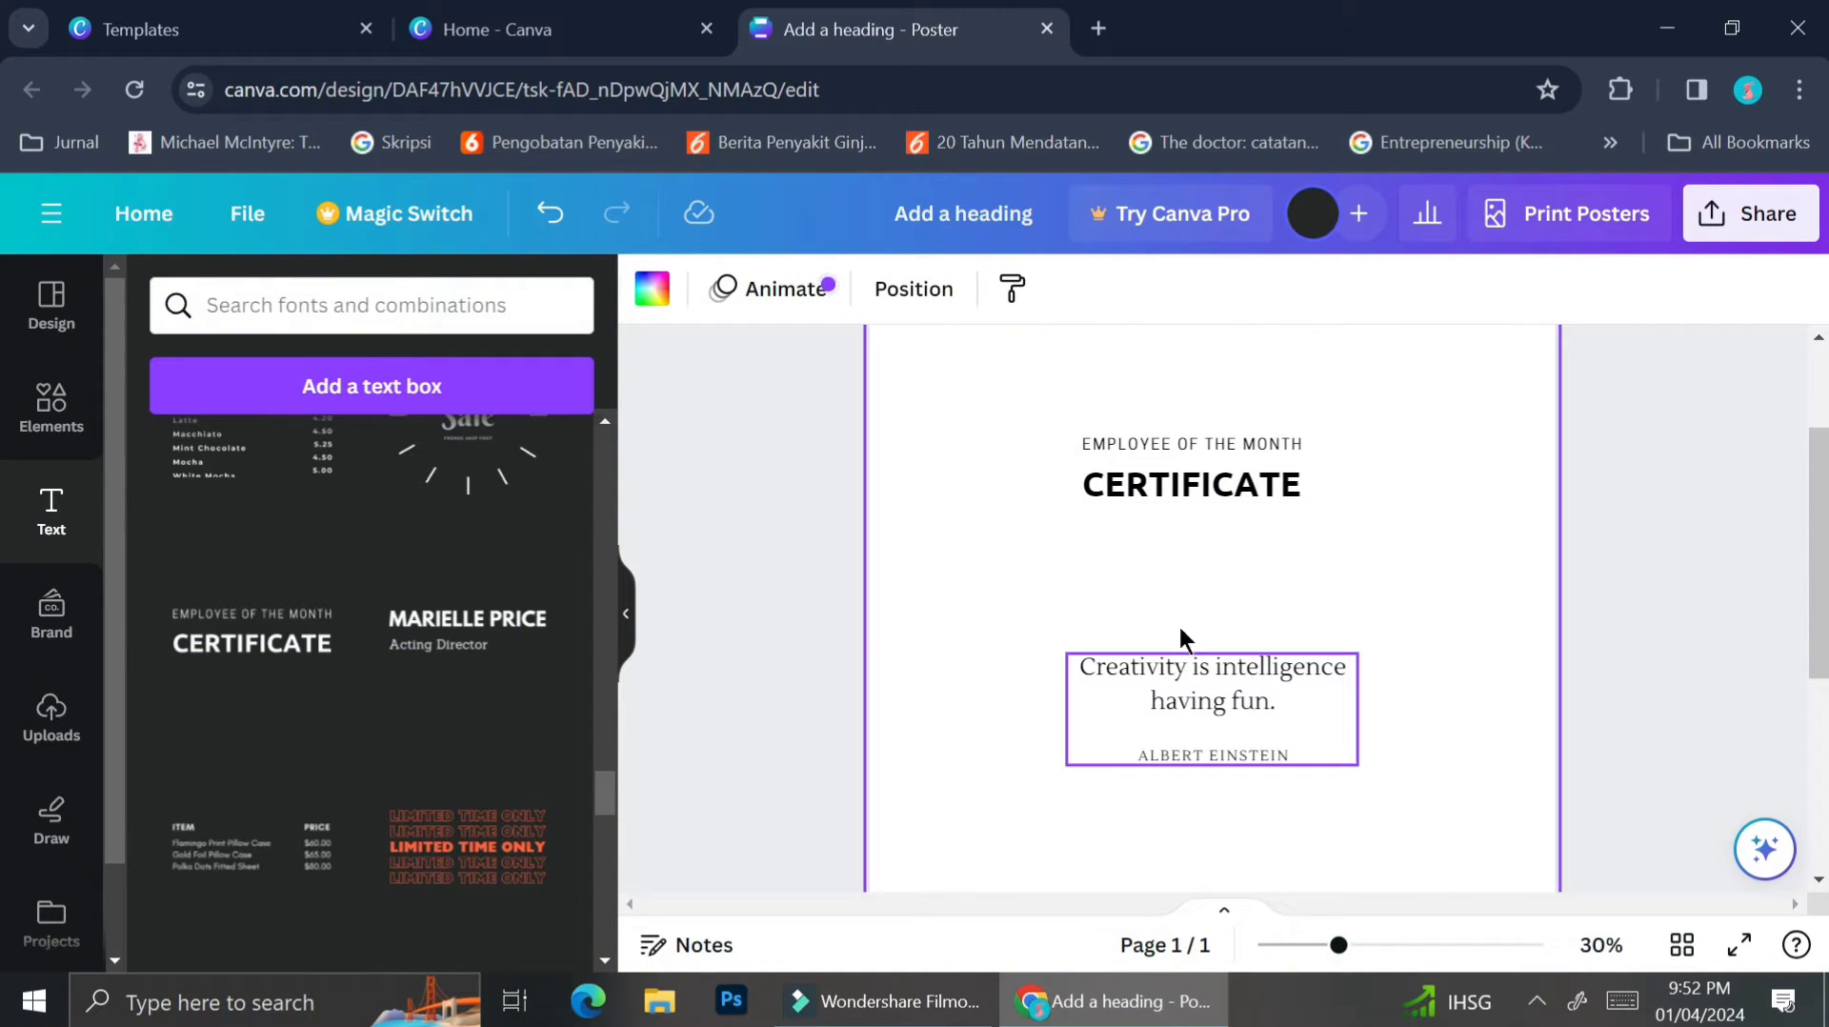
Ungroup both font combinations, the certificate title and the Creativity quote, into separate text boxes.
click(1196, 477)
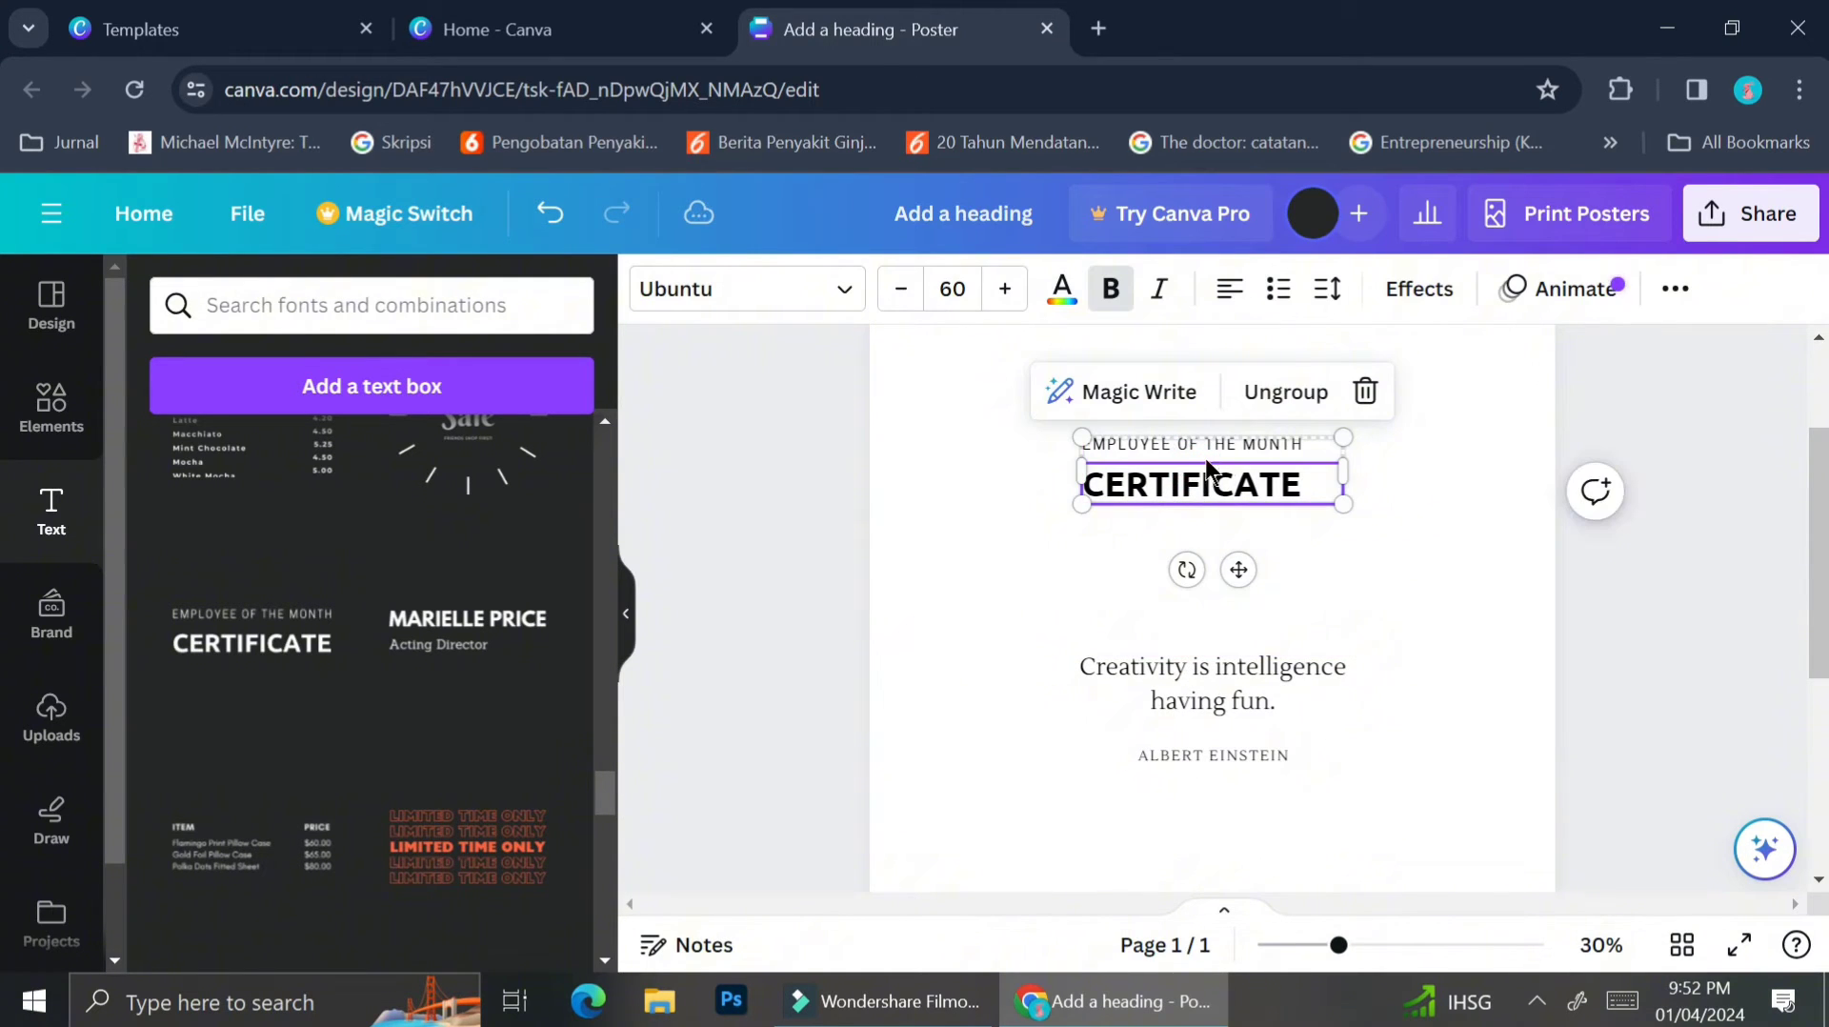
click(1283, 400)
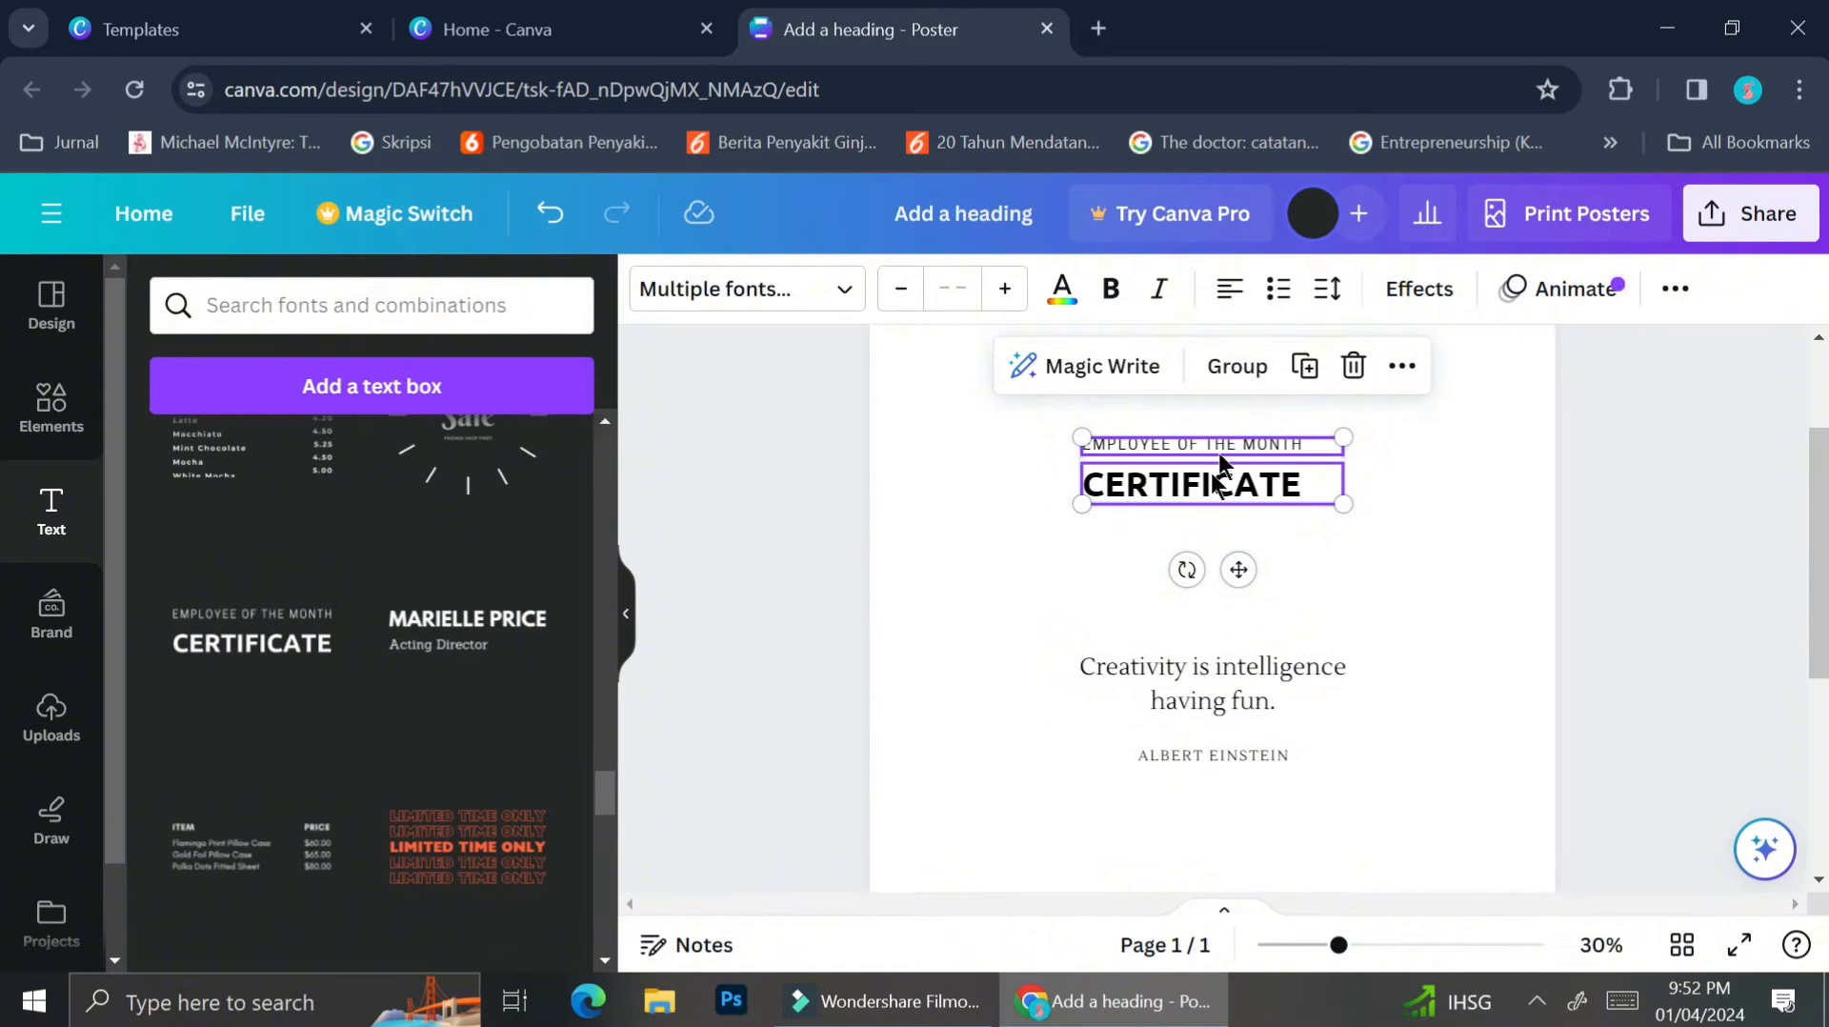
click(1187, 686)
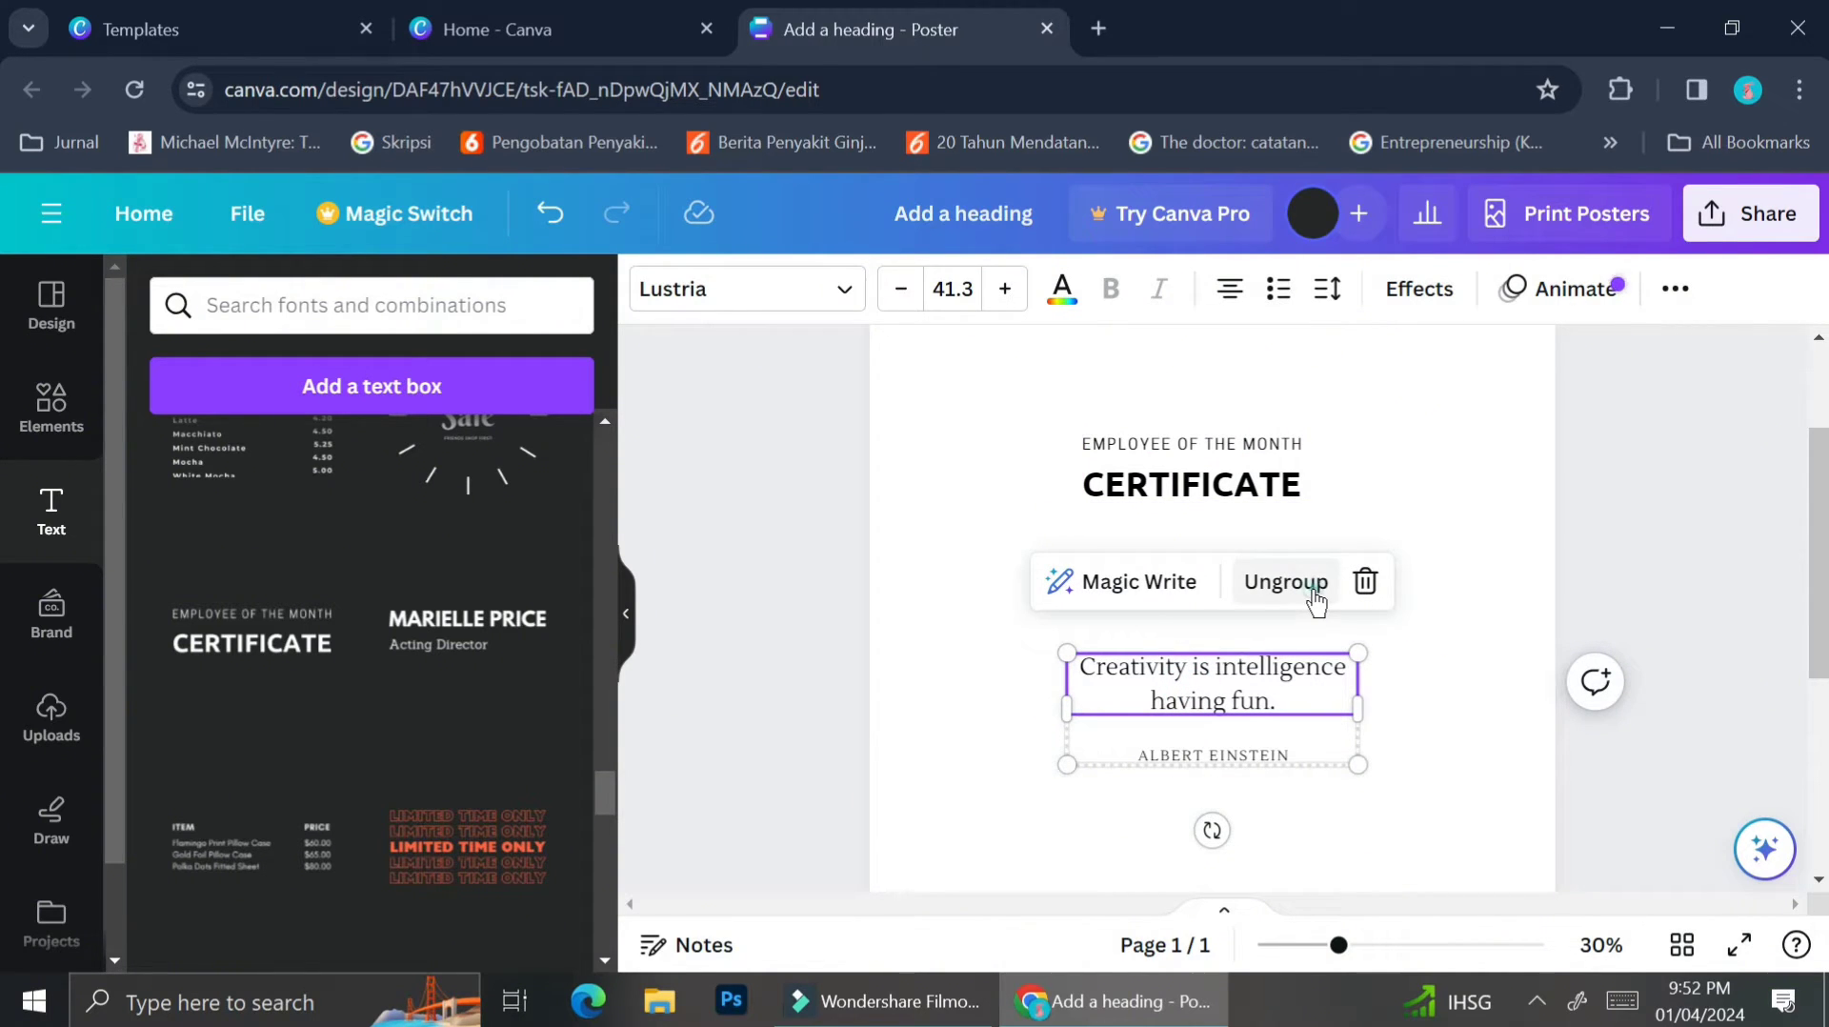
click(1286, 583)
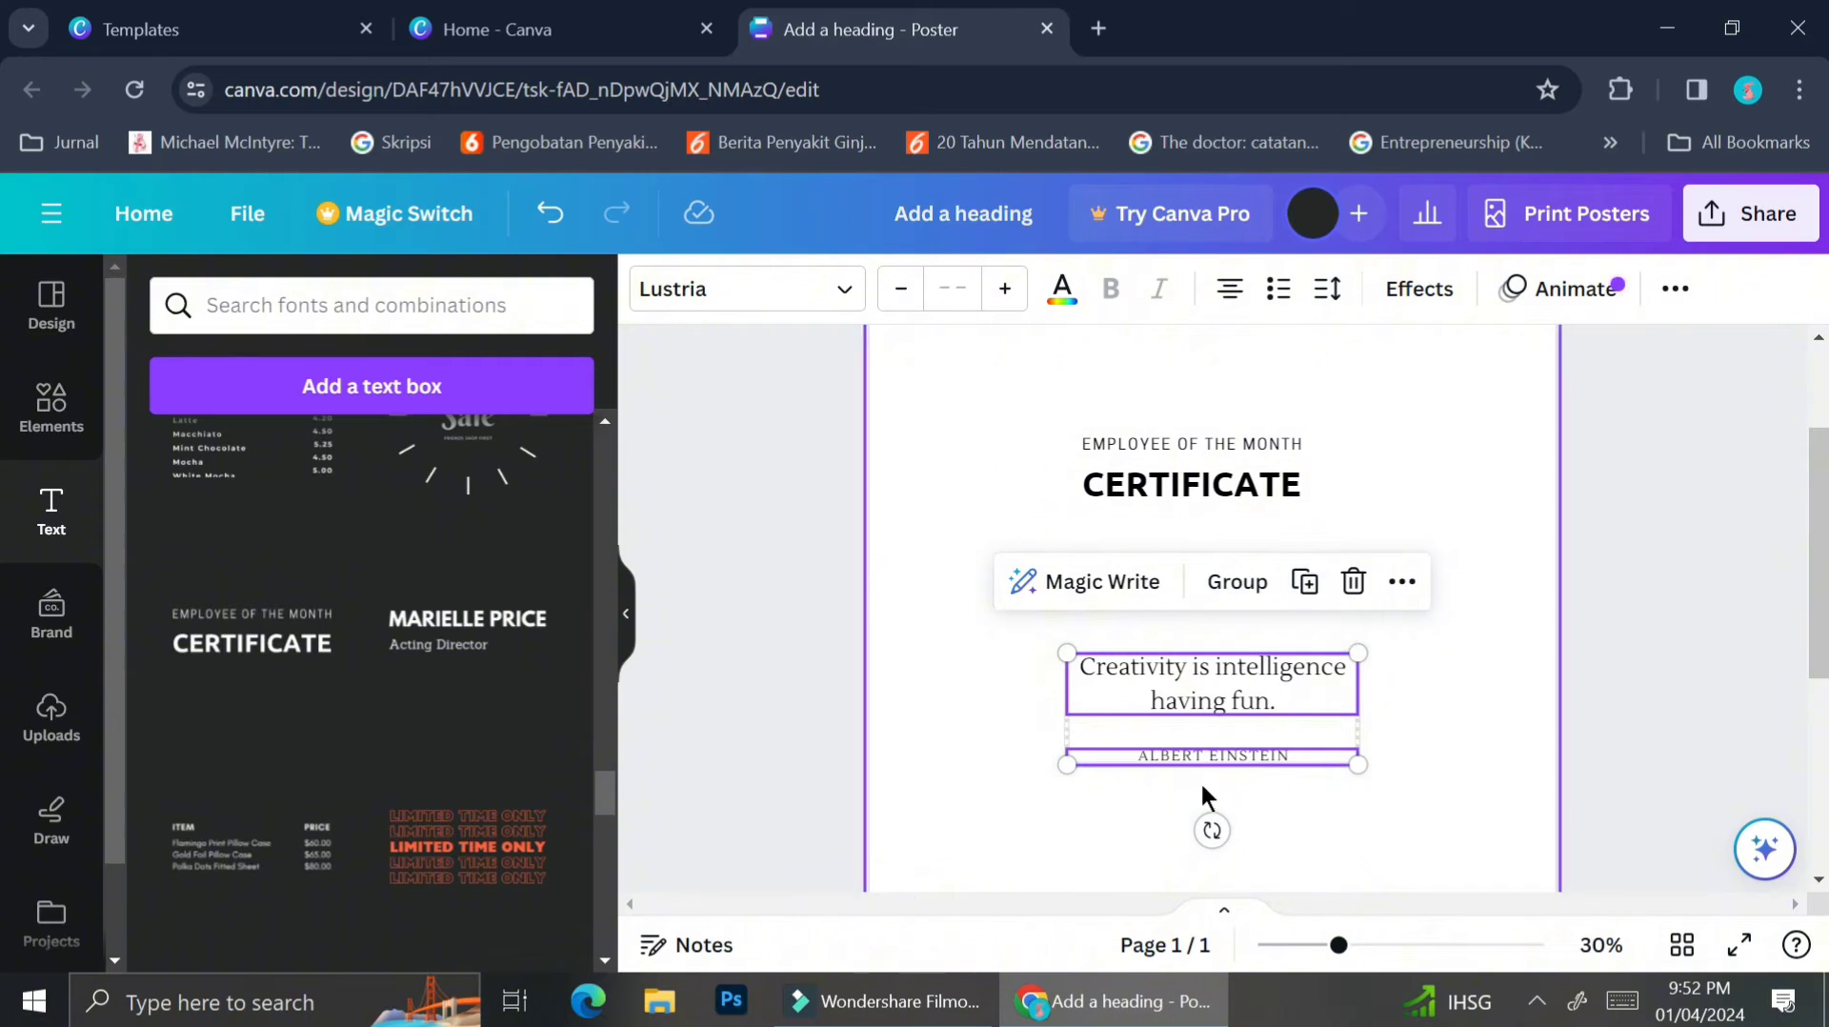
click(1374, 490)
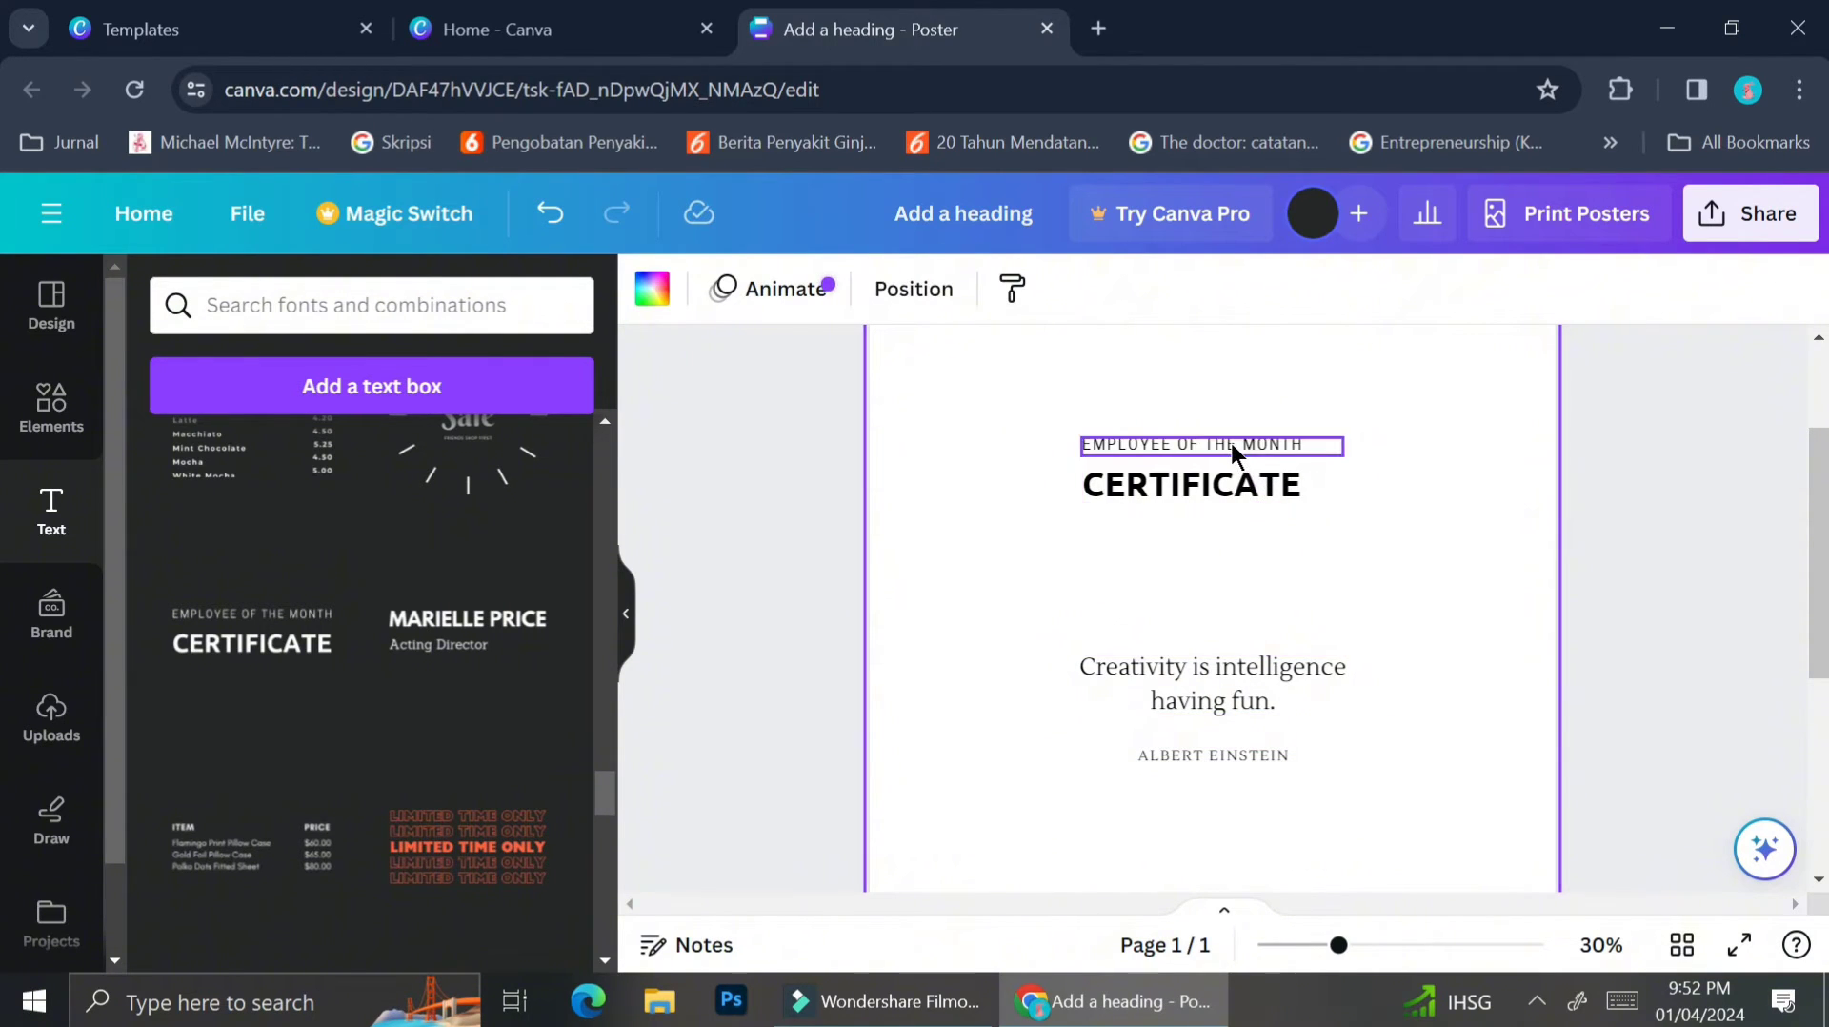
Replace "EMPLOYEE OF THE MONTH" with "ANOTHER JEWELRY" and "CERTIFICATE" with "PRODUCT CATALOGUE".
scroll(1231, 443, up, 2)
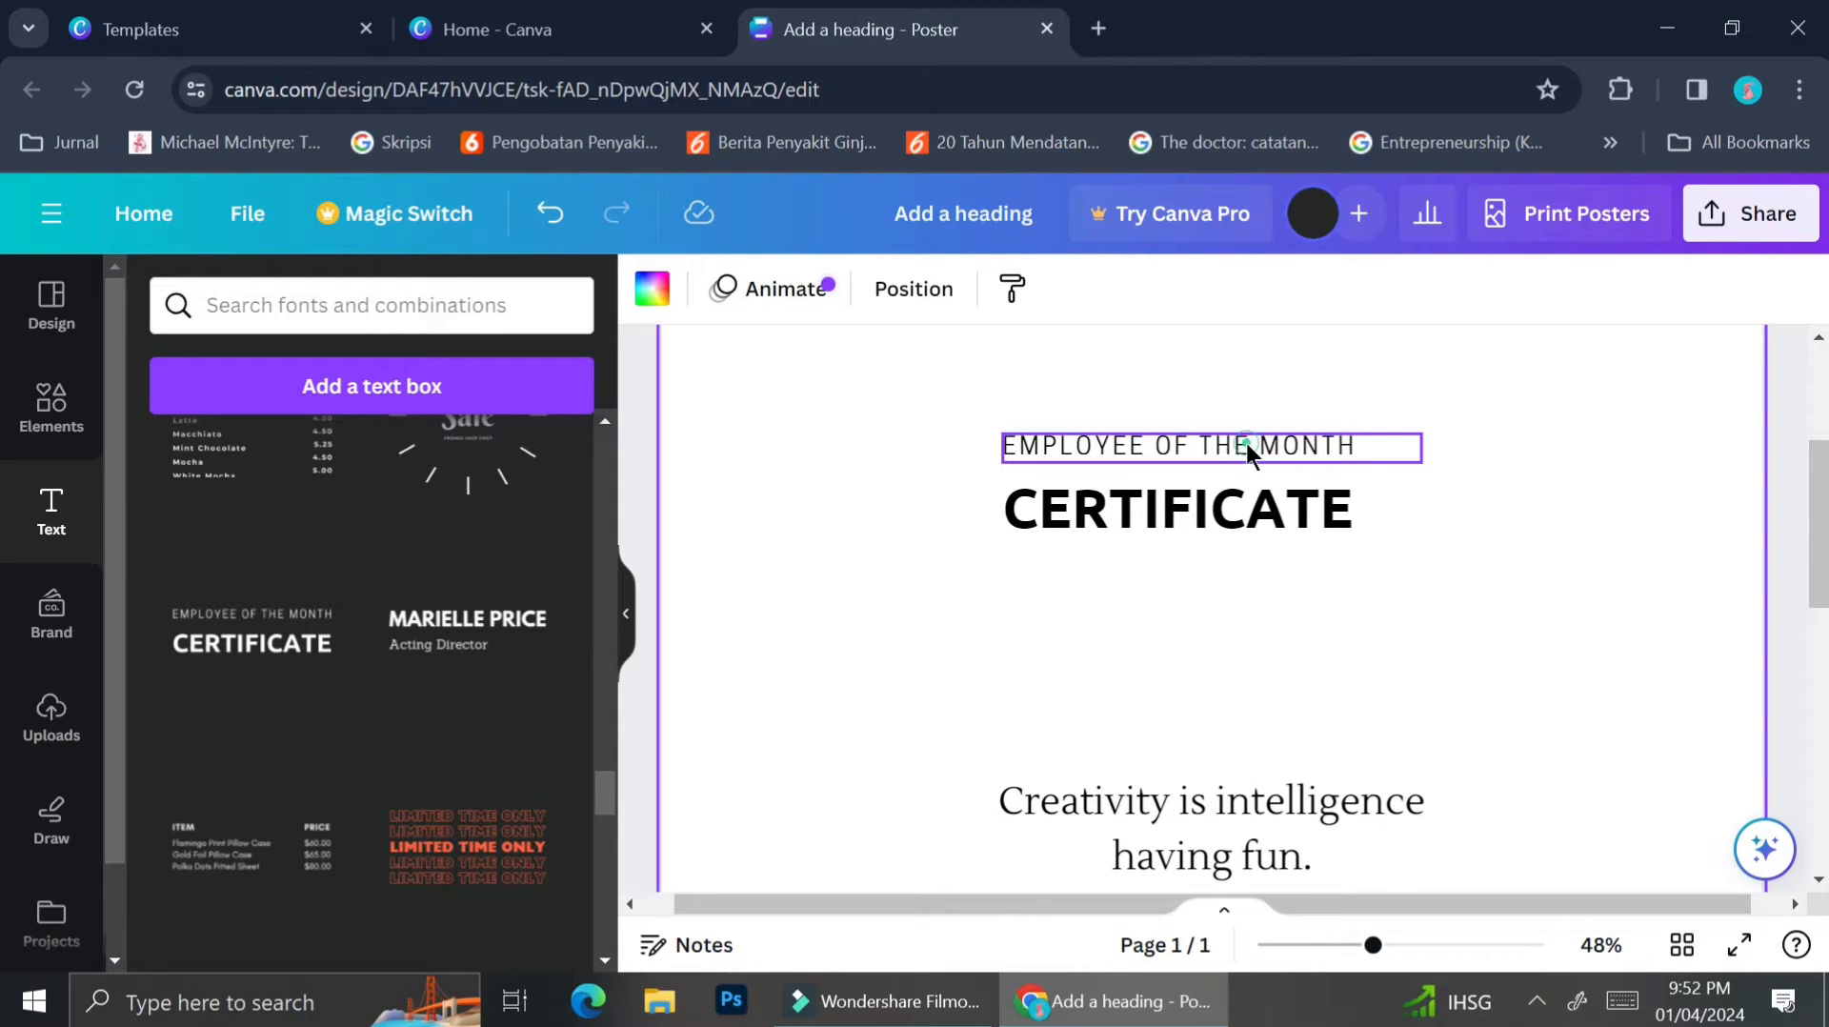
click(1244, 438)
click(1246, 445)
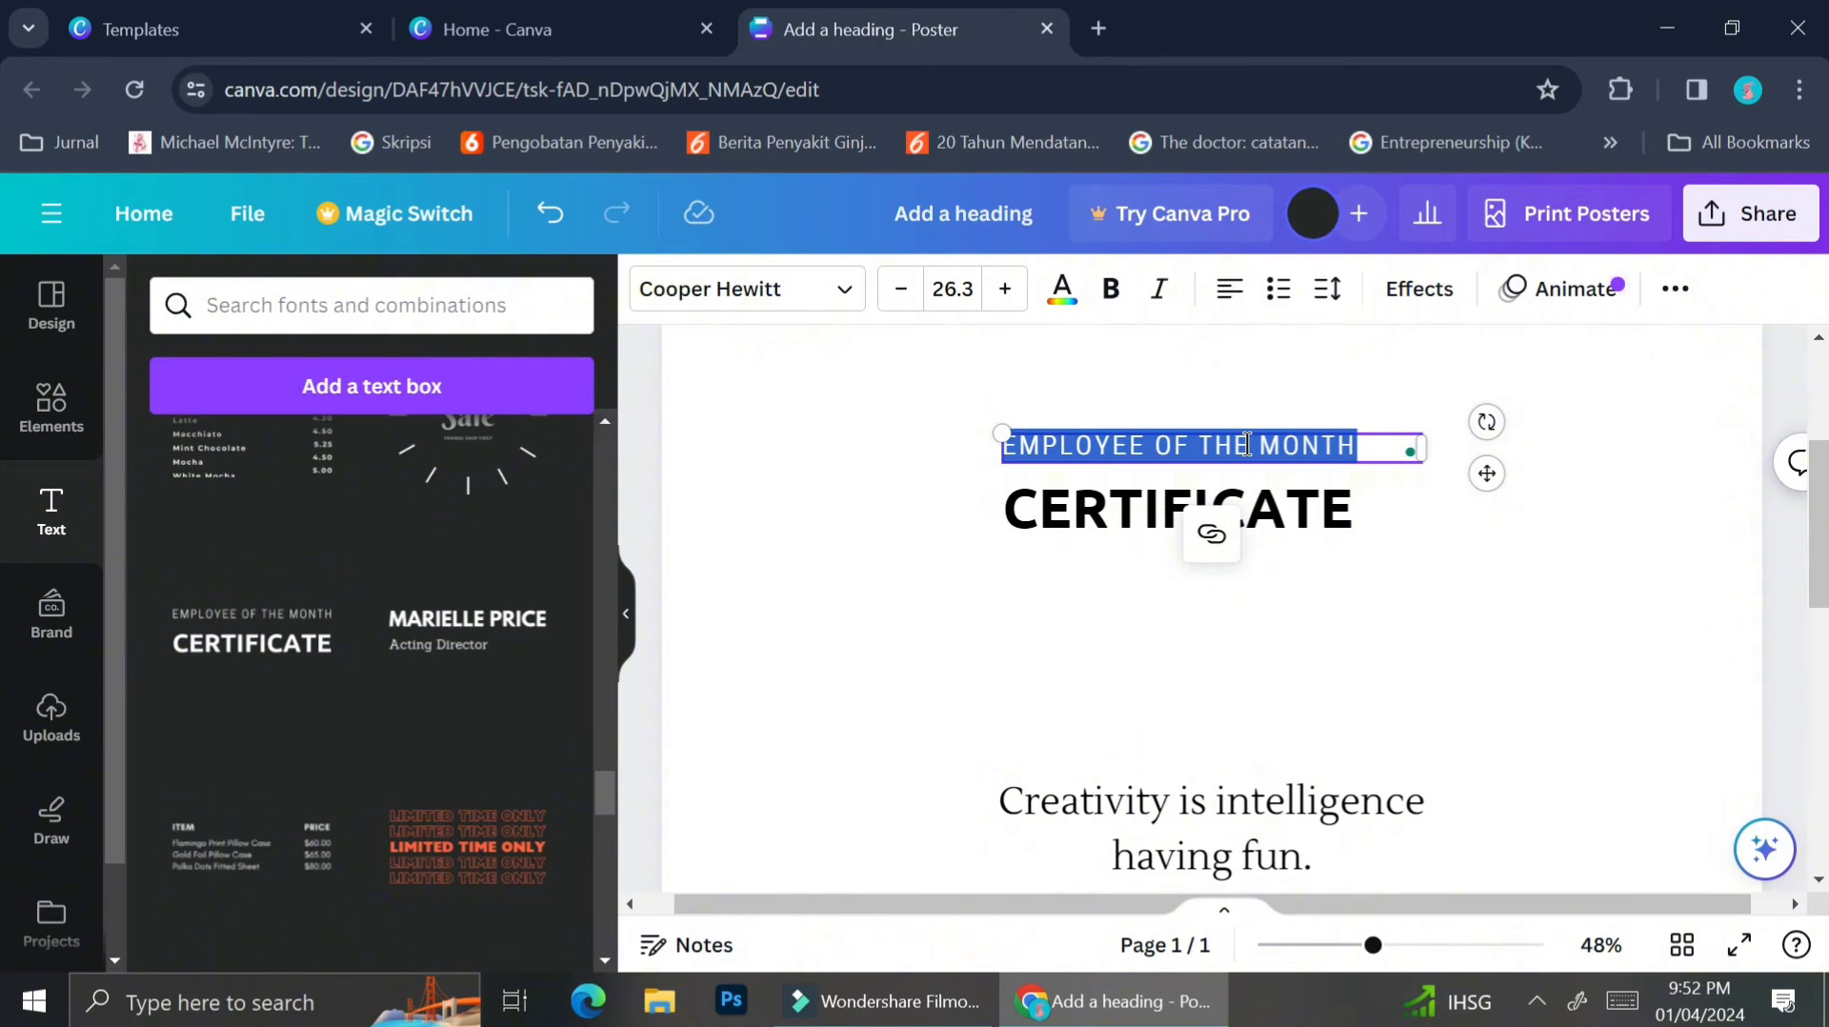
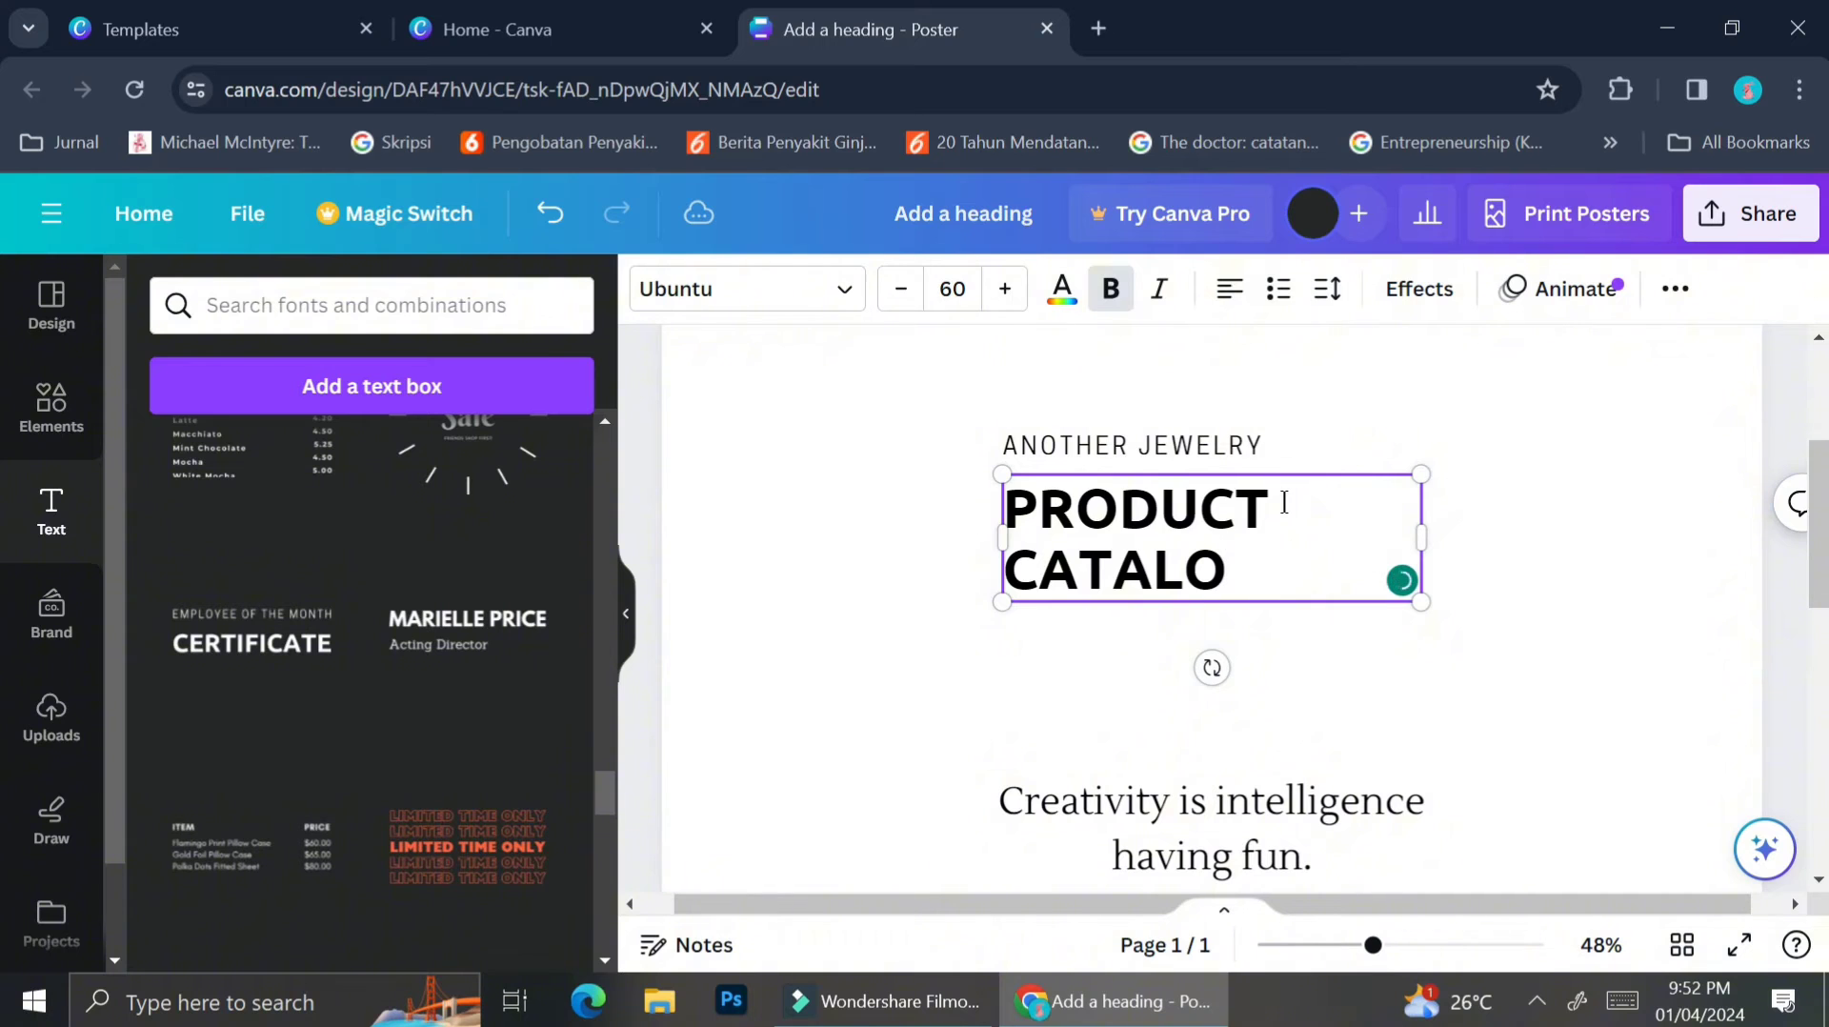
text(GUE)
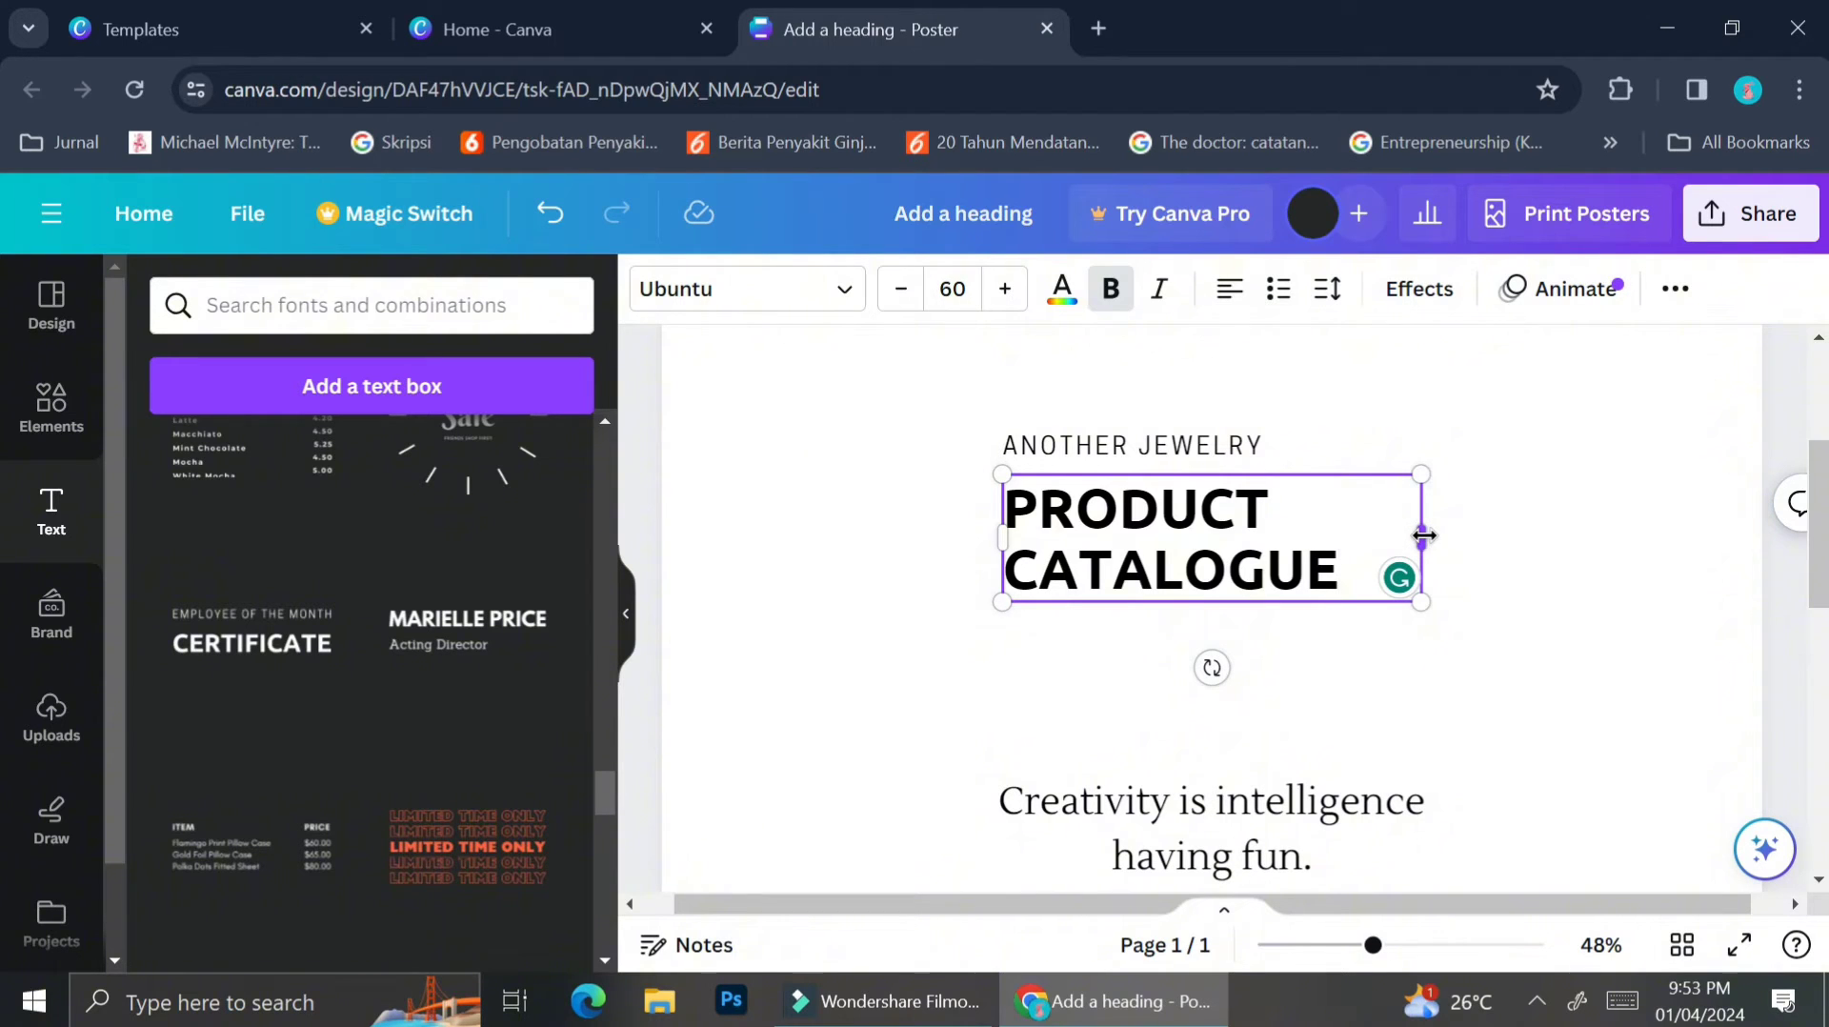
Widen the "PRODUCT CATALOGUE" text box until the heading fits on one line and centre-align its text.
drag(1423, 535, 1631, 514)
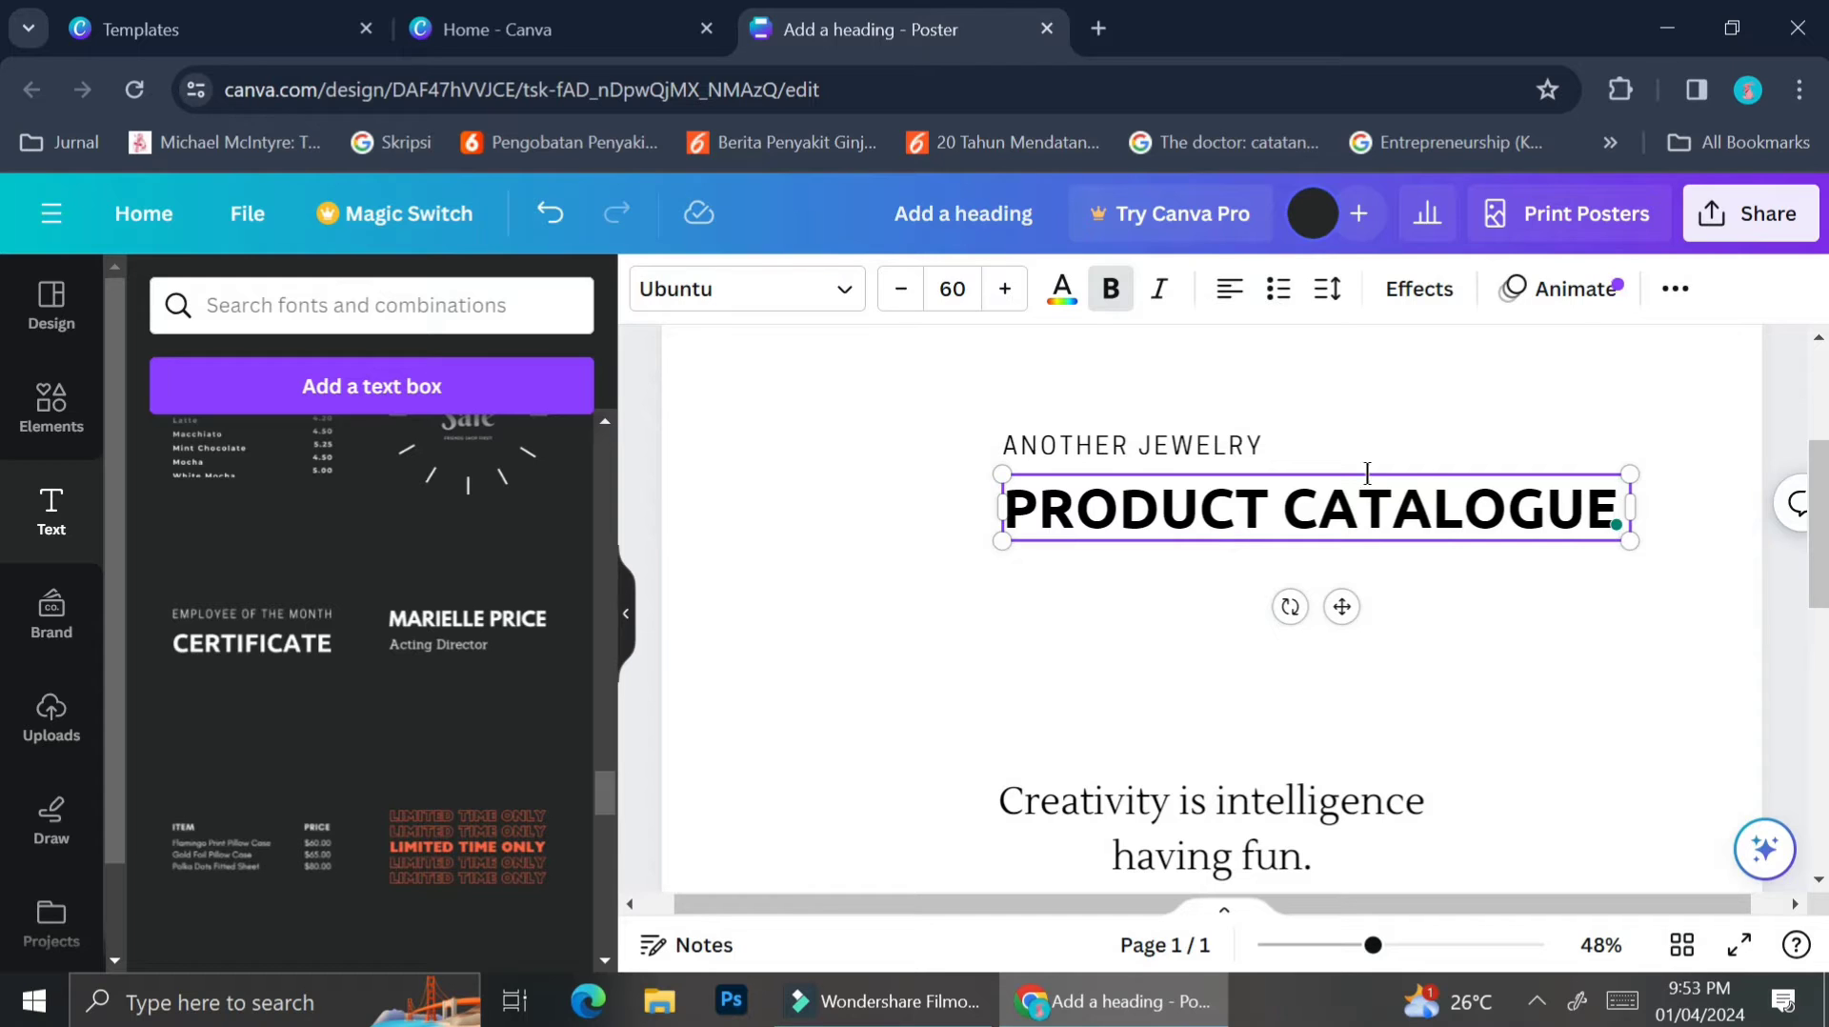
click(1225, 290)
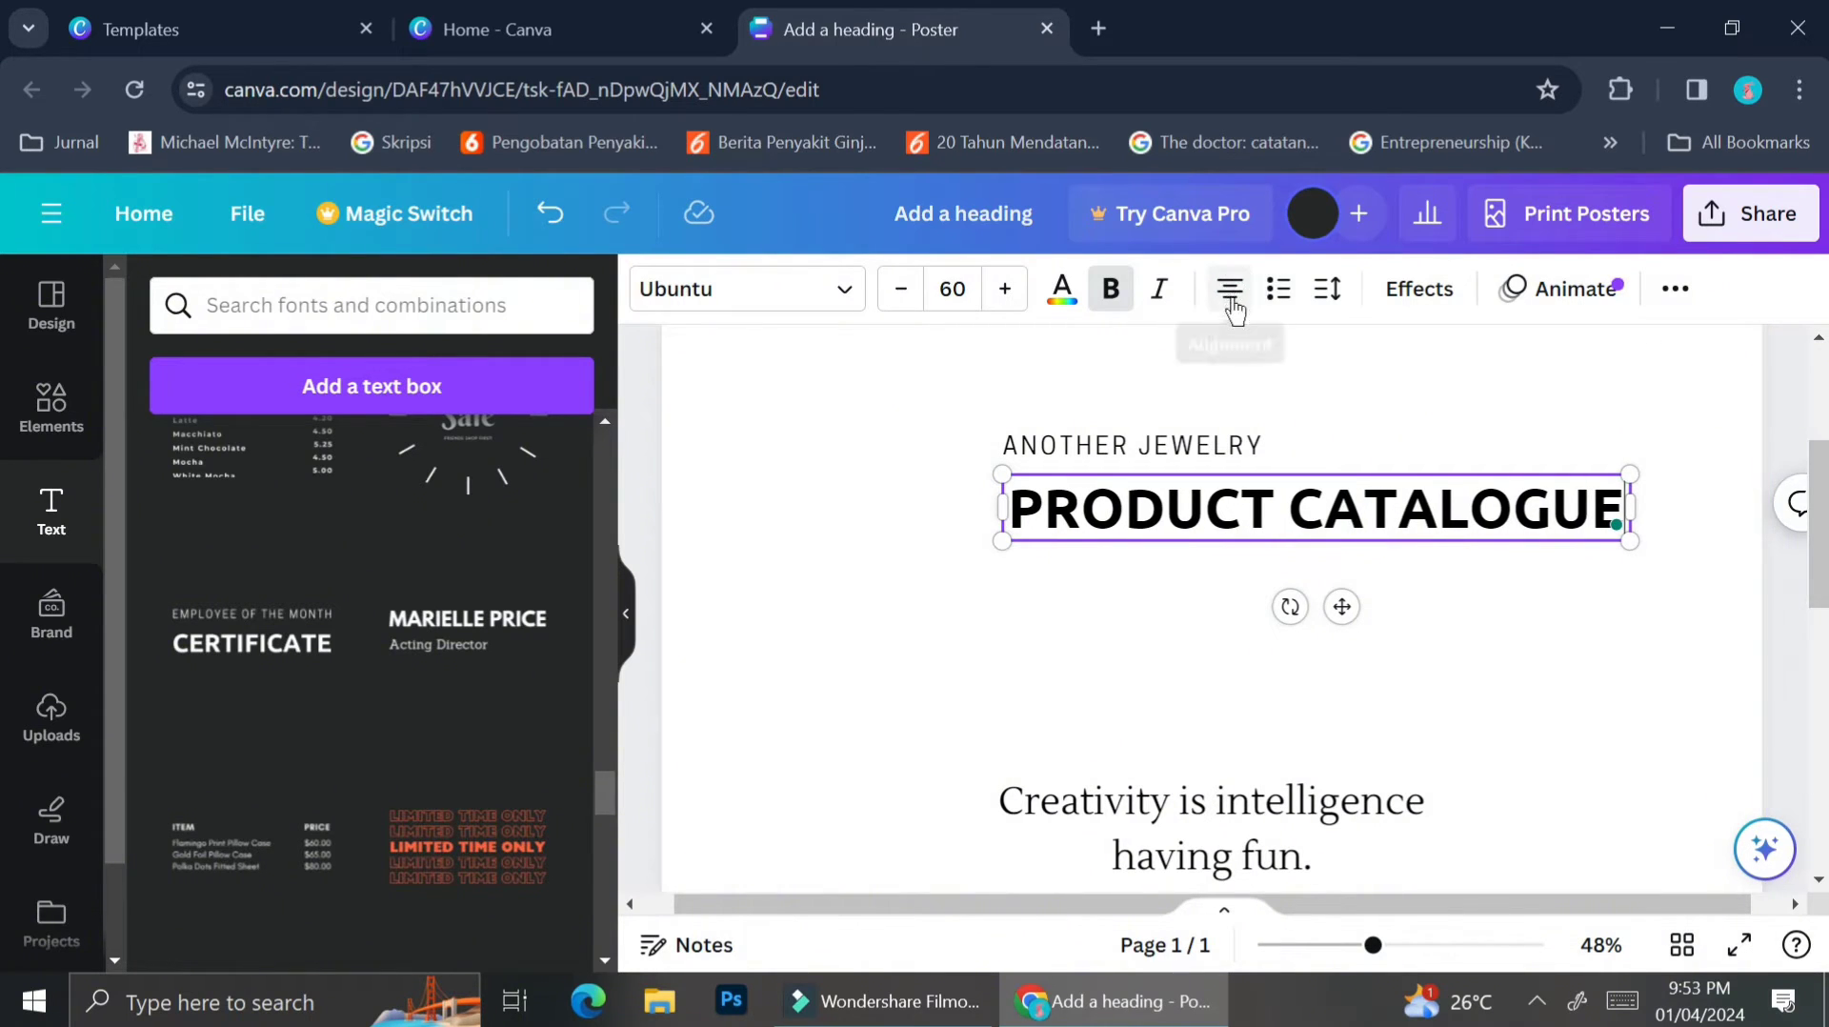
click(1232, 309)
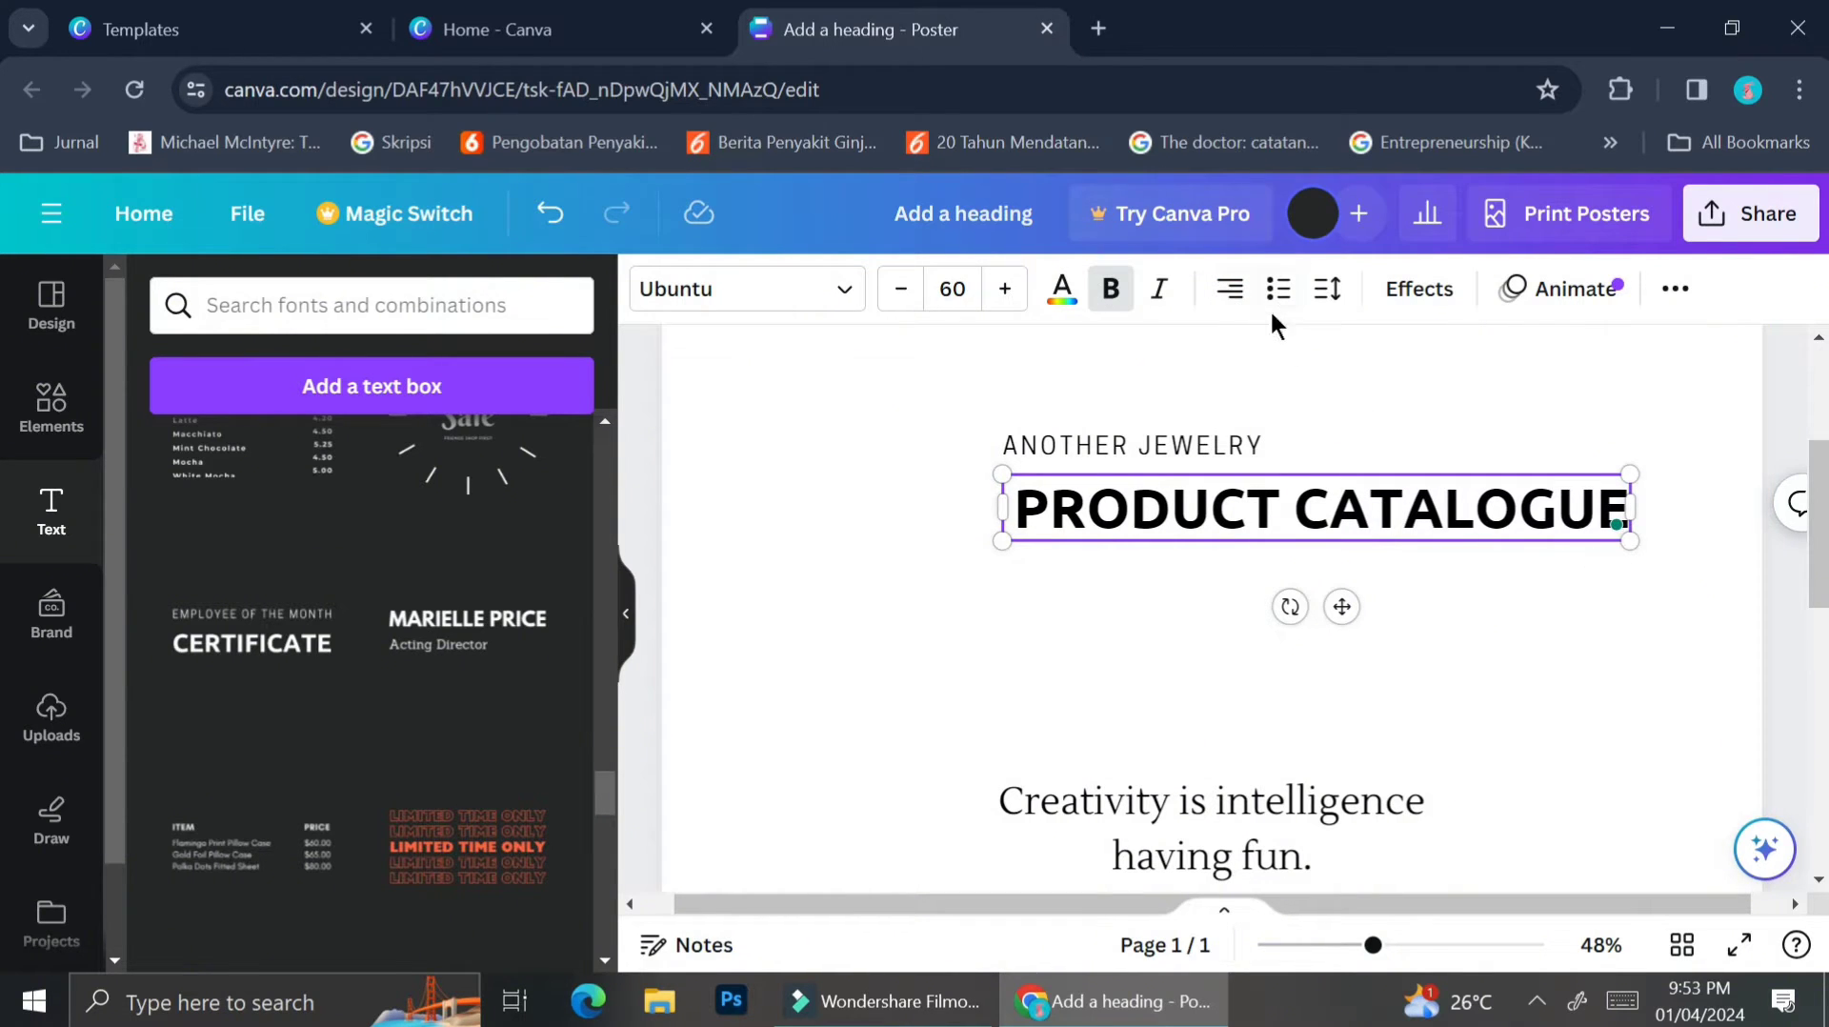
click(1229, 303)
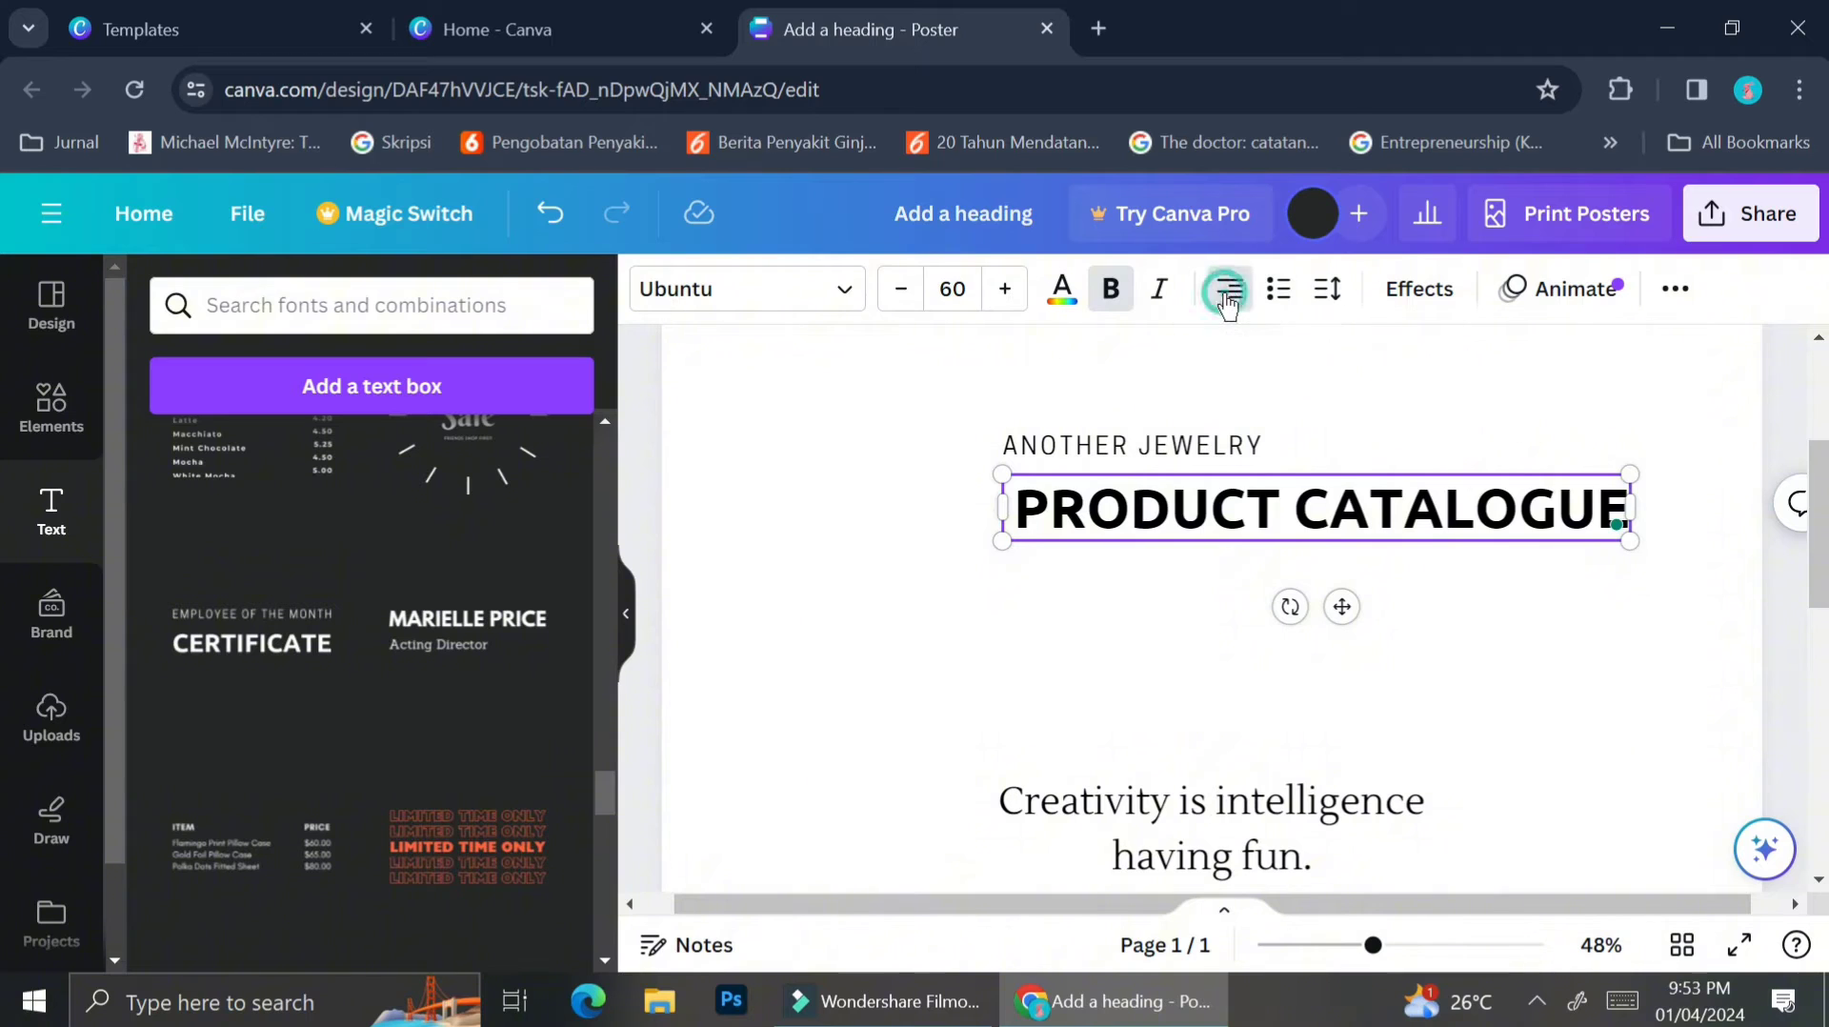
click(1228, 304)
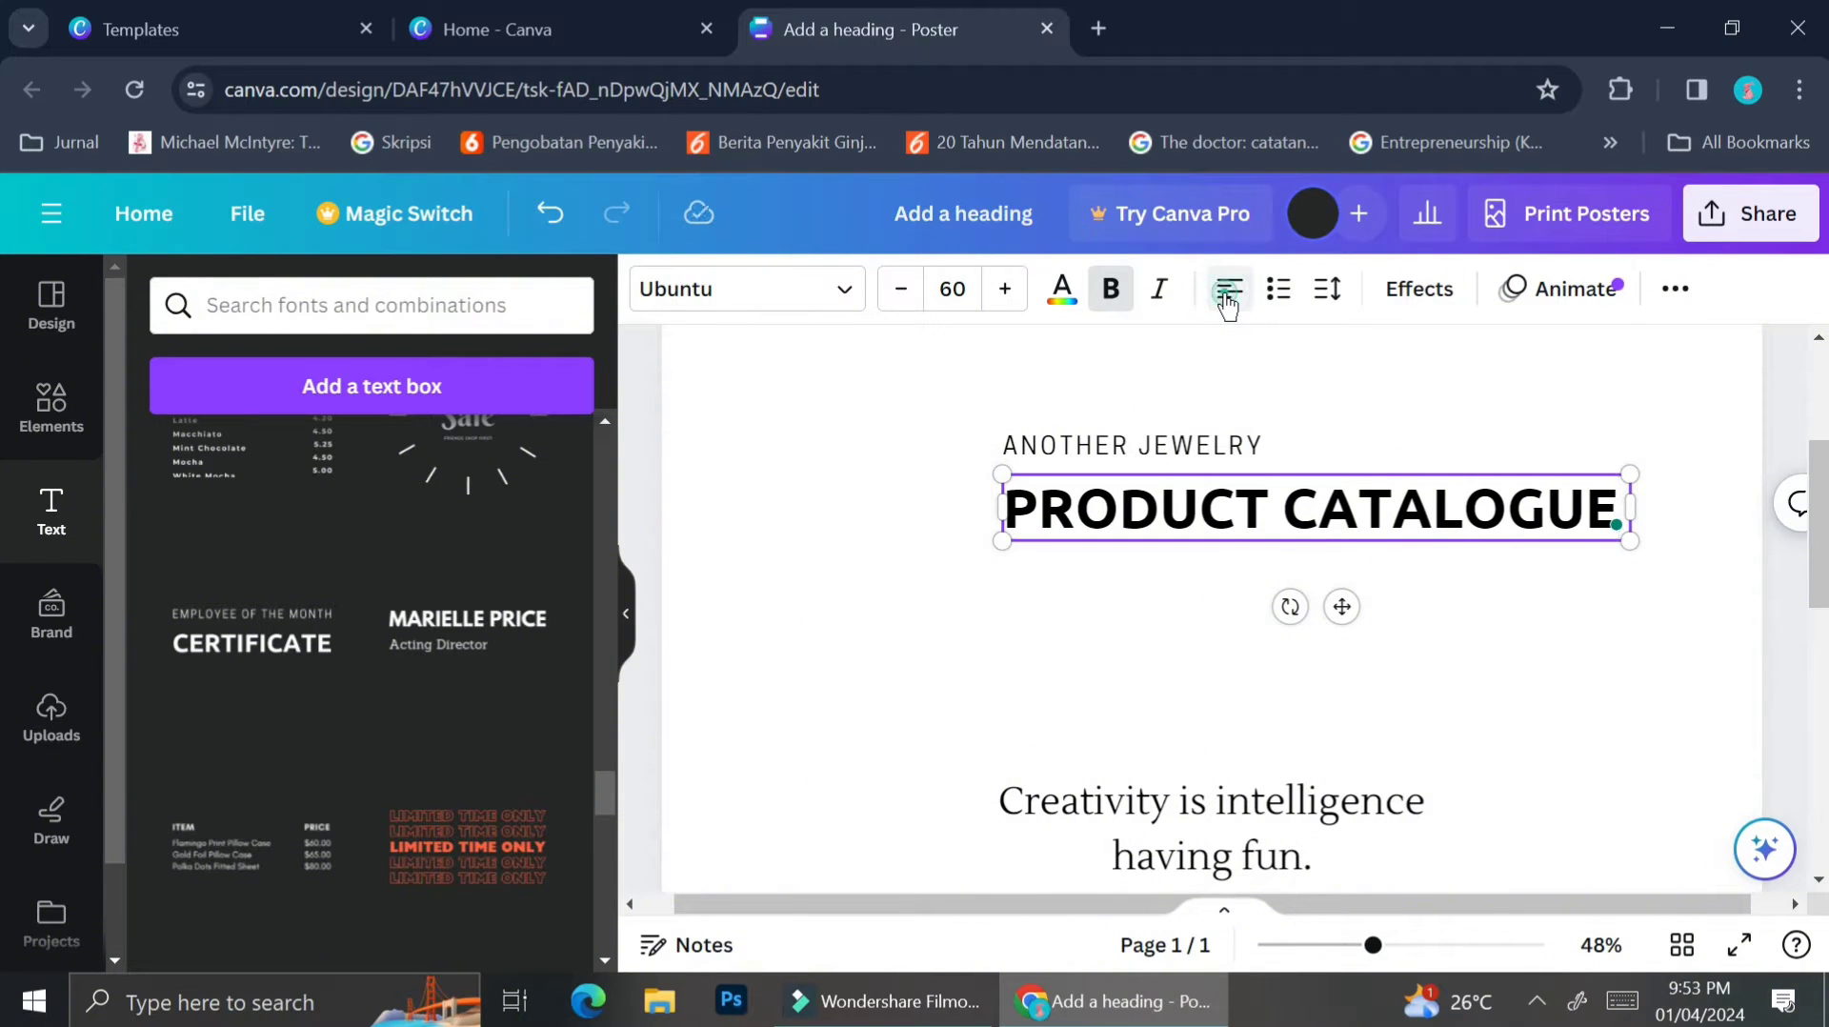
click(1228, 303)
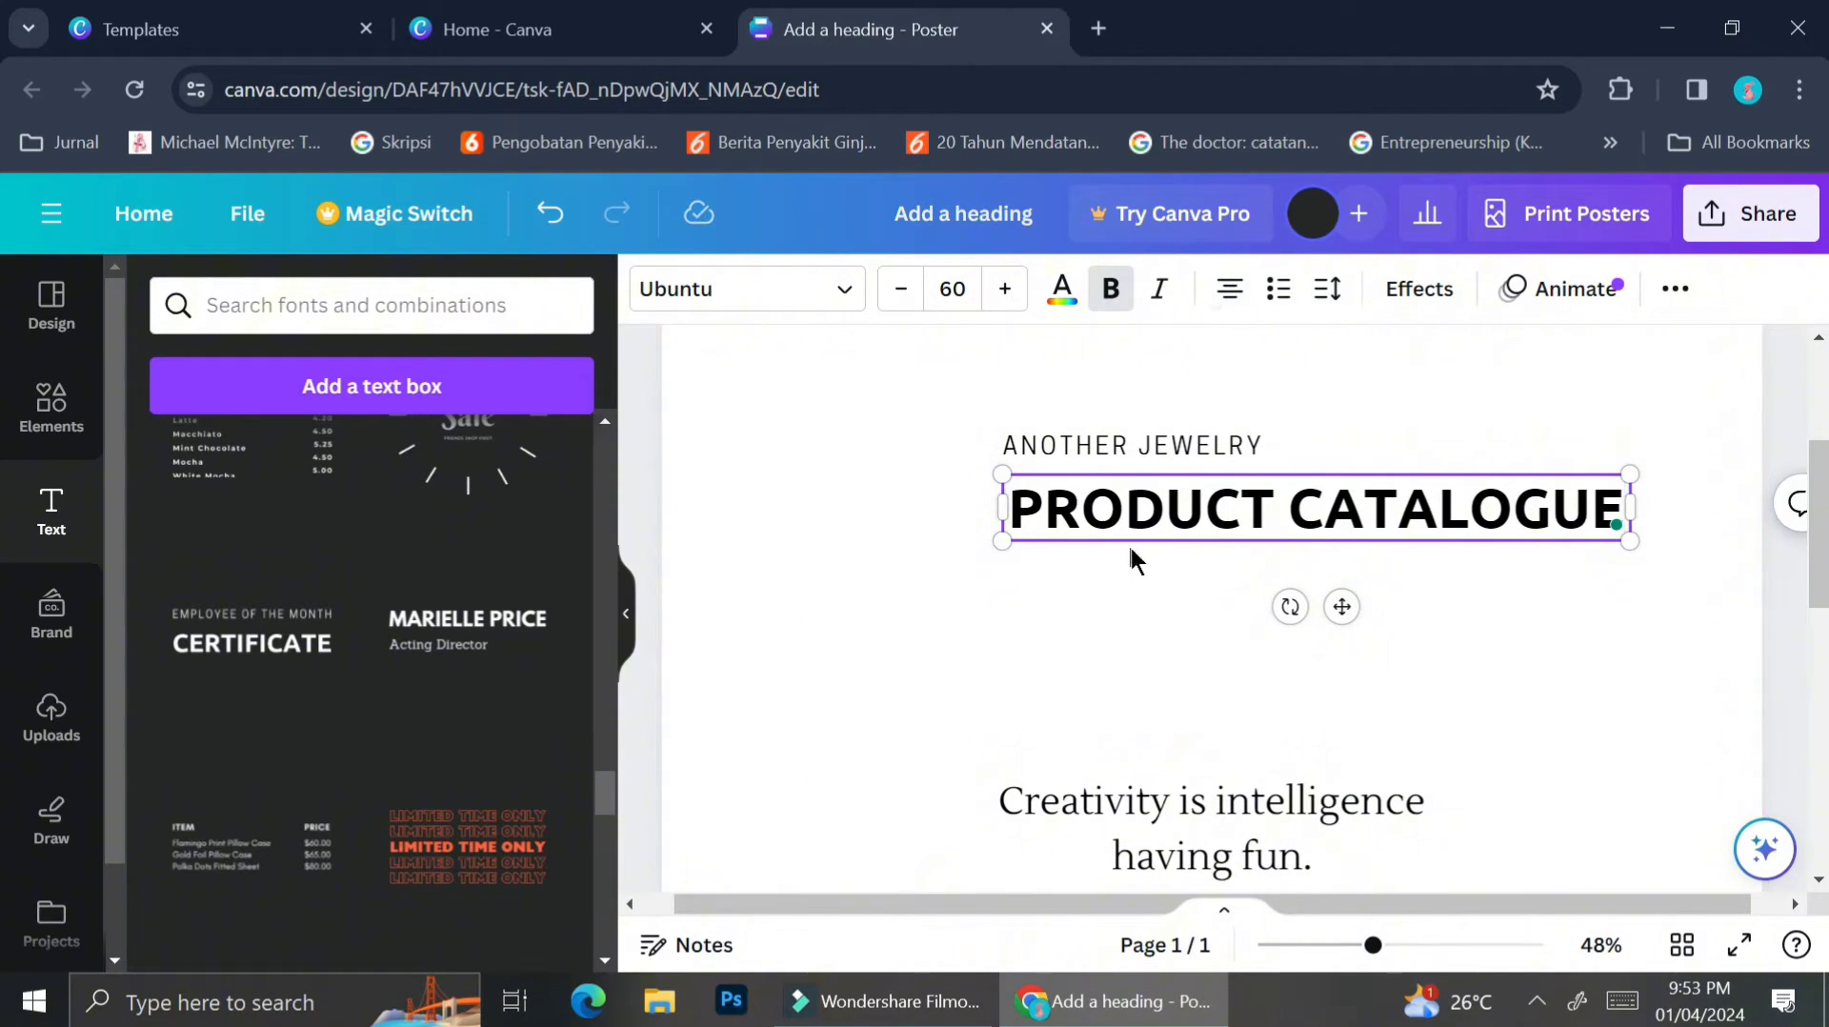
Narrow the "ANOTHER JEWELRY" text box to fit its text, centre-align it and centre the box over the "PRODUCT CATALOGUE" heading.
click(1189, 456)
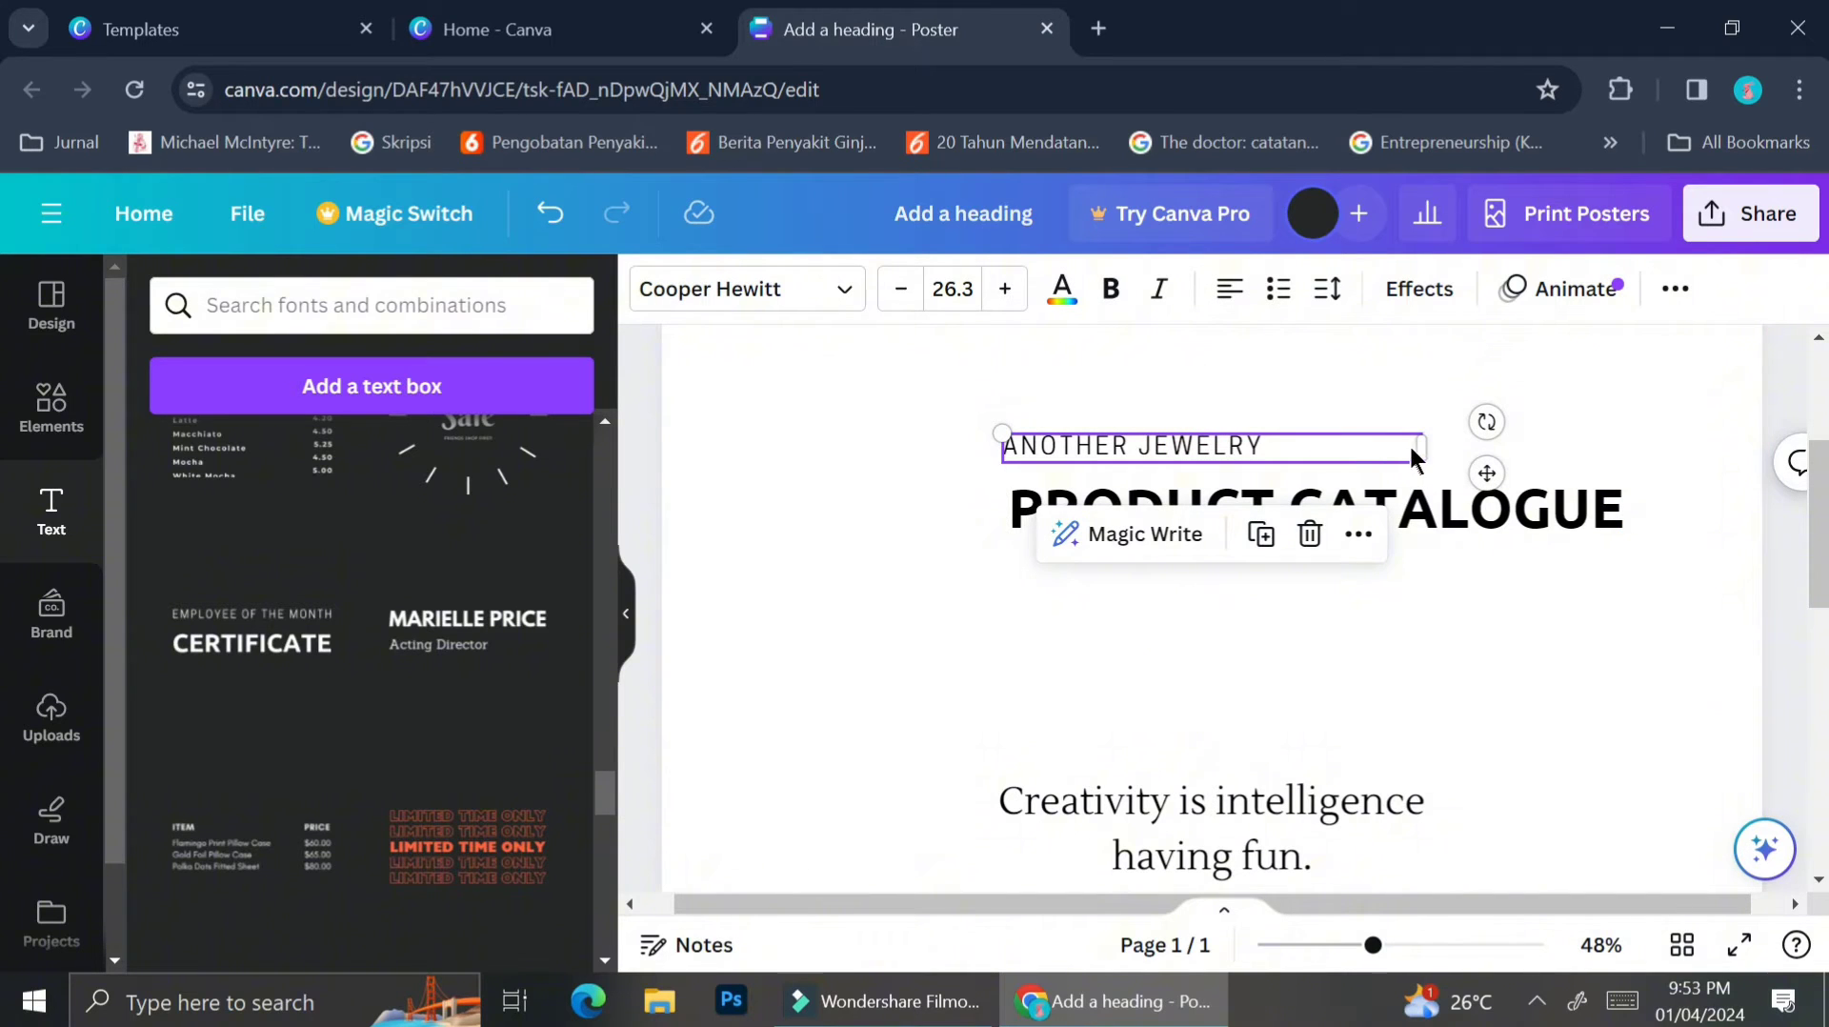
drag(1421, 448, 1284, 446)
click(1230, 290)
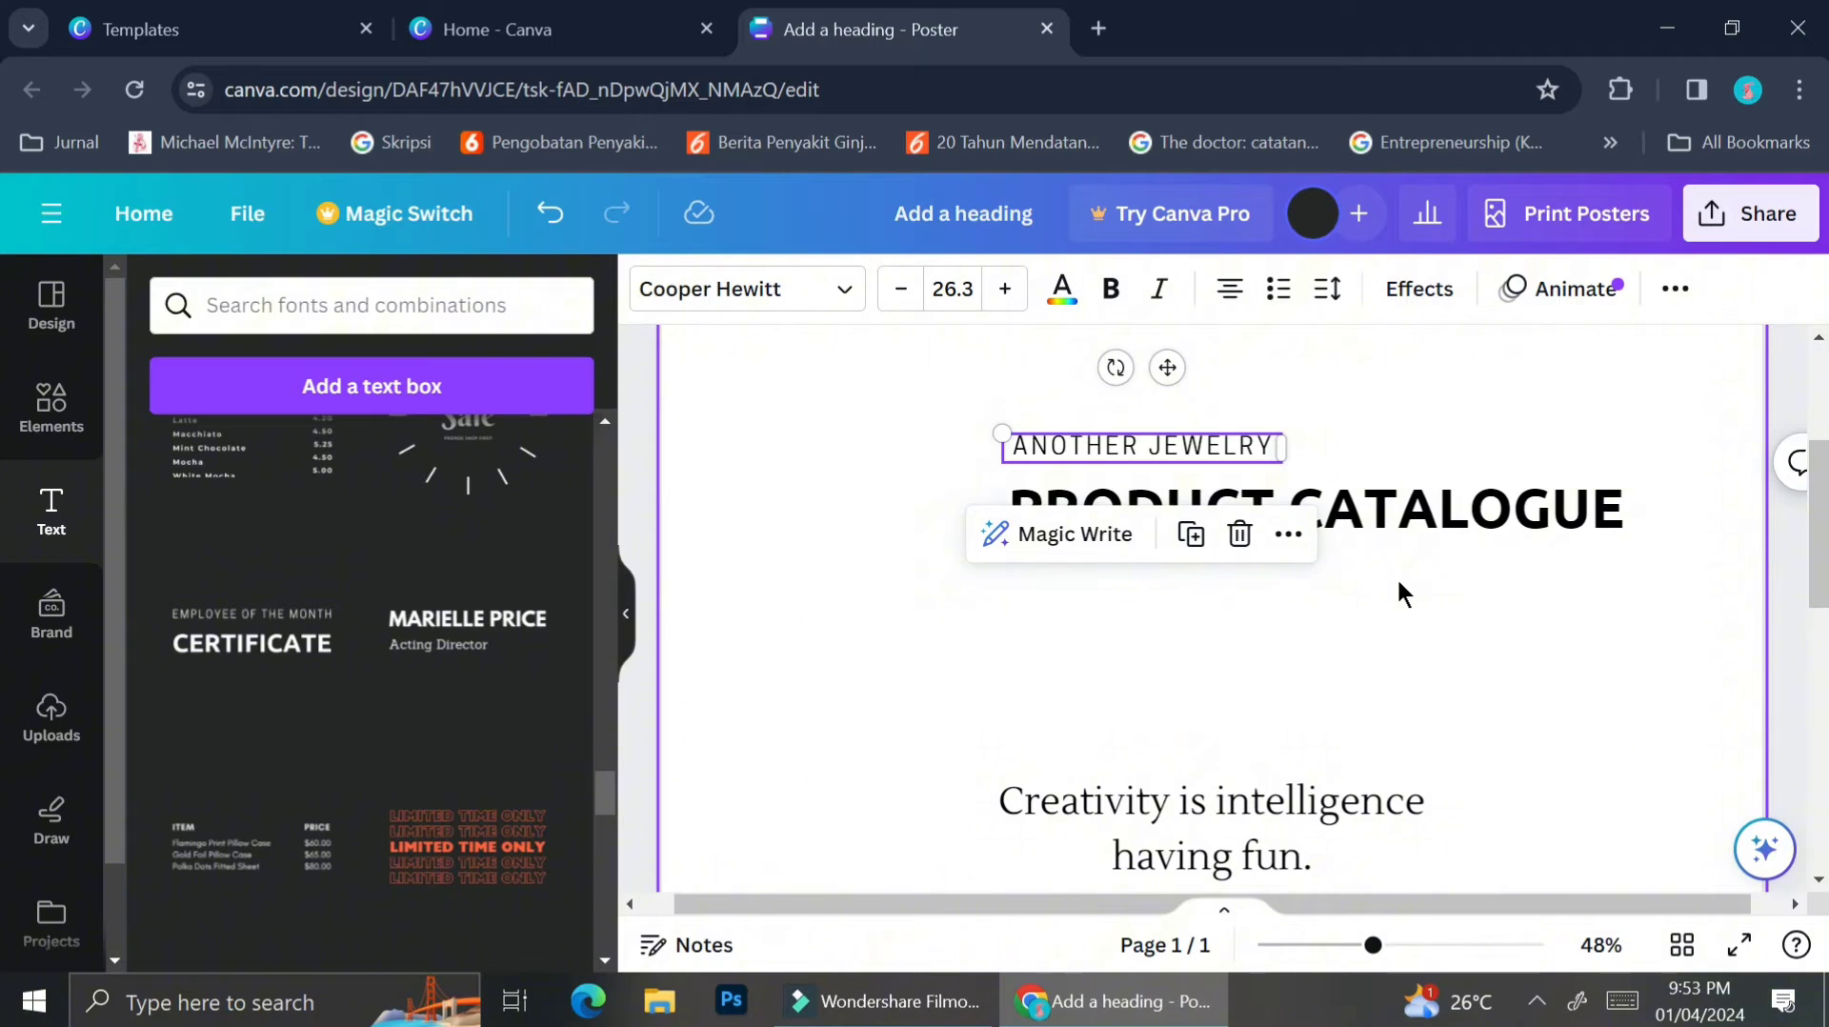
drag(1208, 449, 1391, 449)
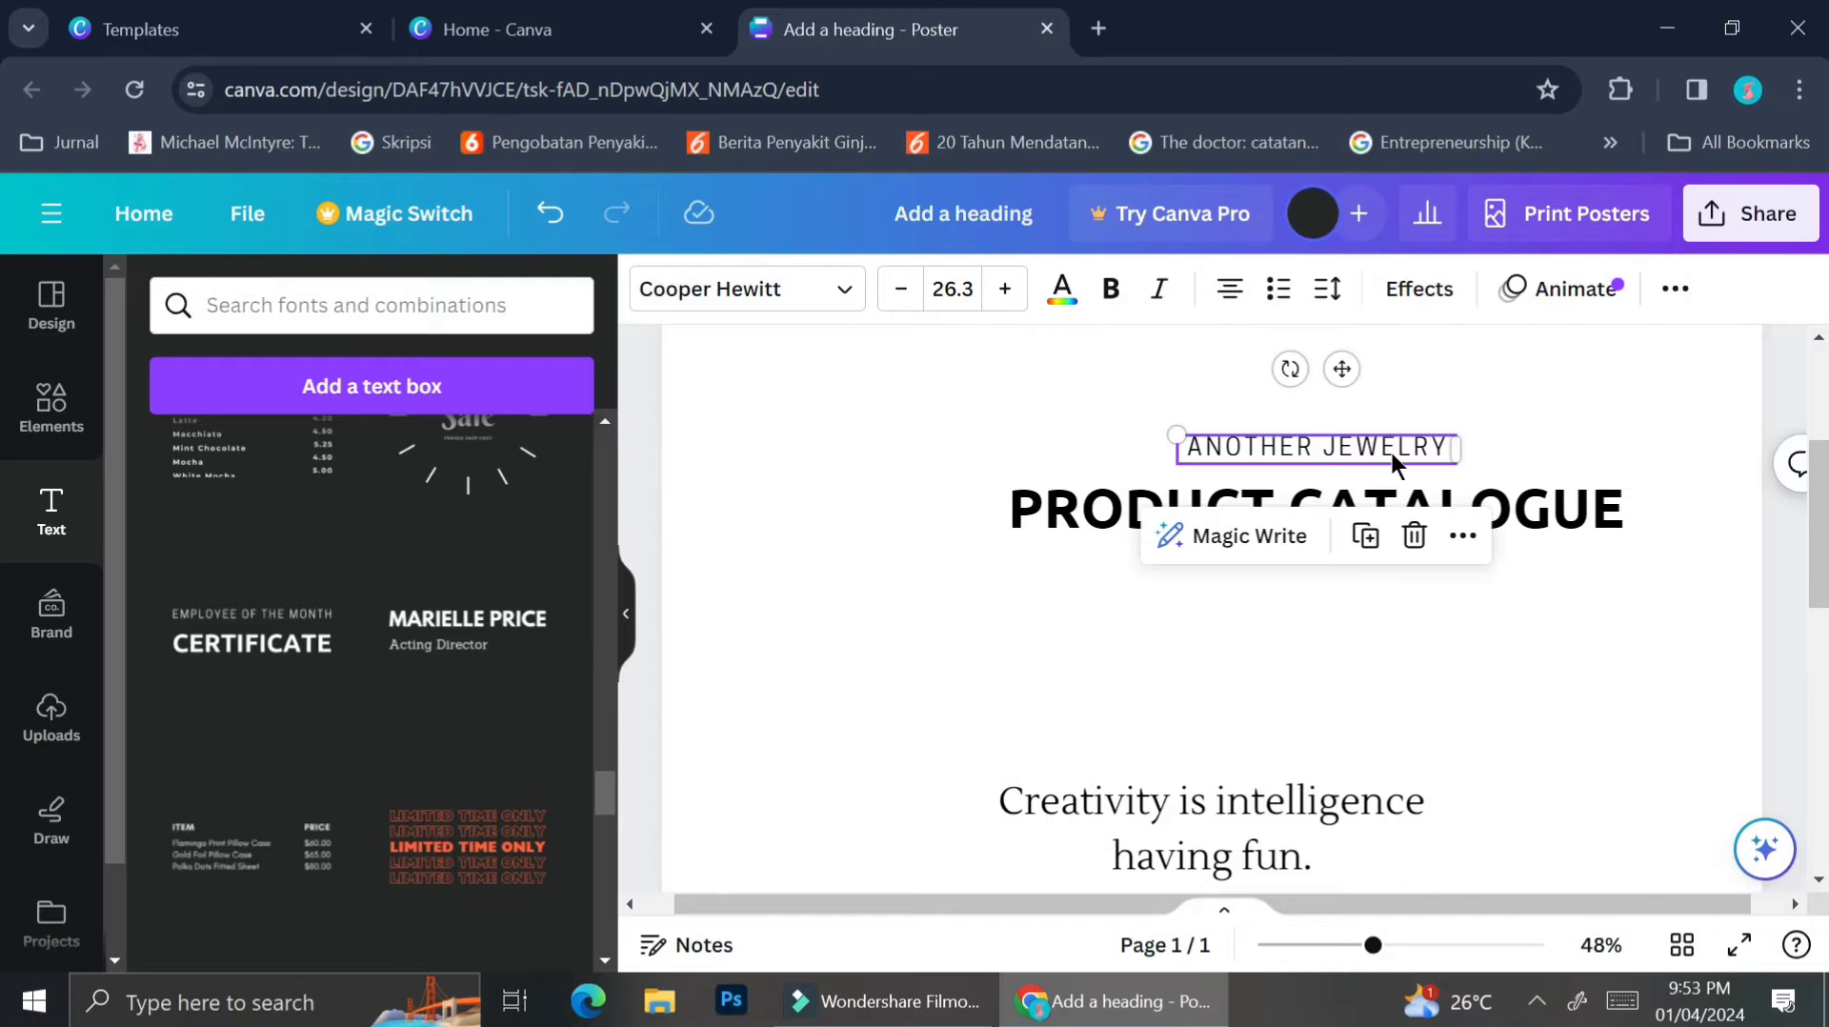
Group "ANOTHER JEWELRY" with "PRODUCT CATALOGUE" and position the group horizontally centred just below the poster's top edge.
shift+click(1333, 495)
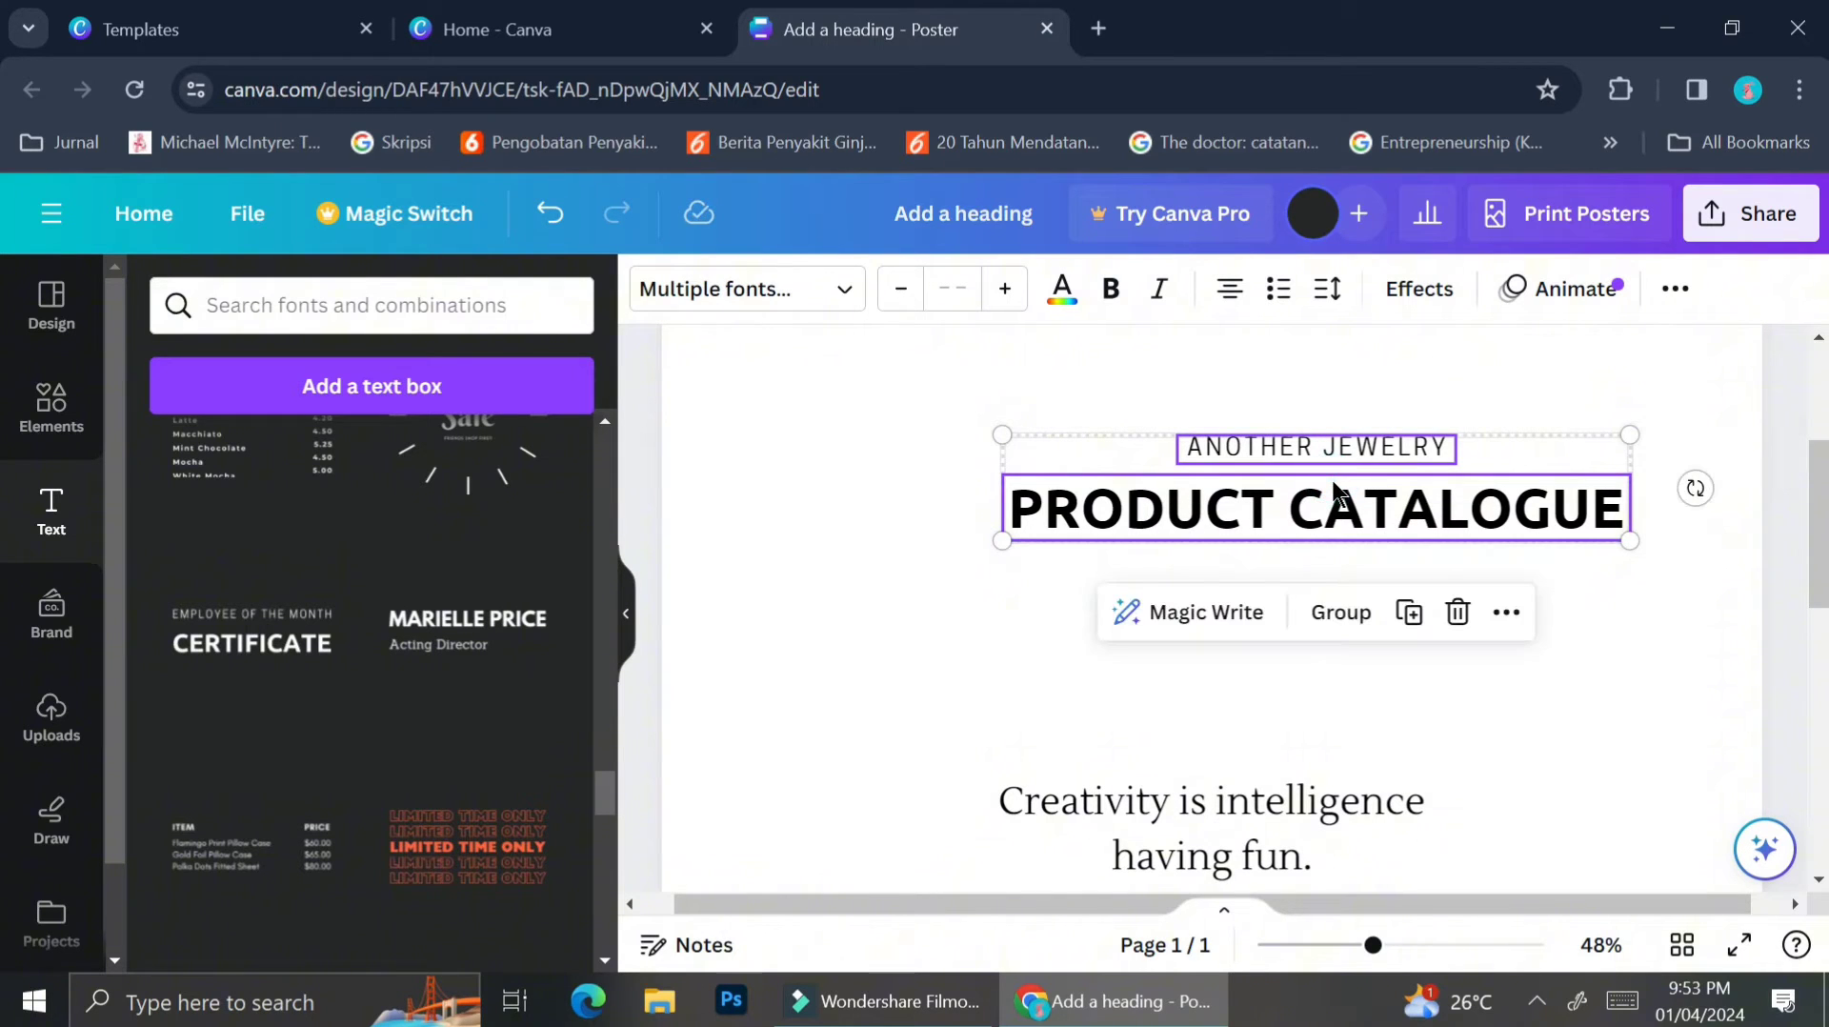
click(1334, 611)
scroll(1335, 592, down, 3)
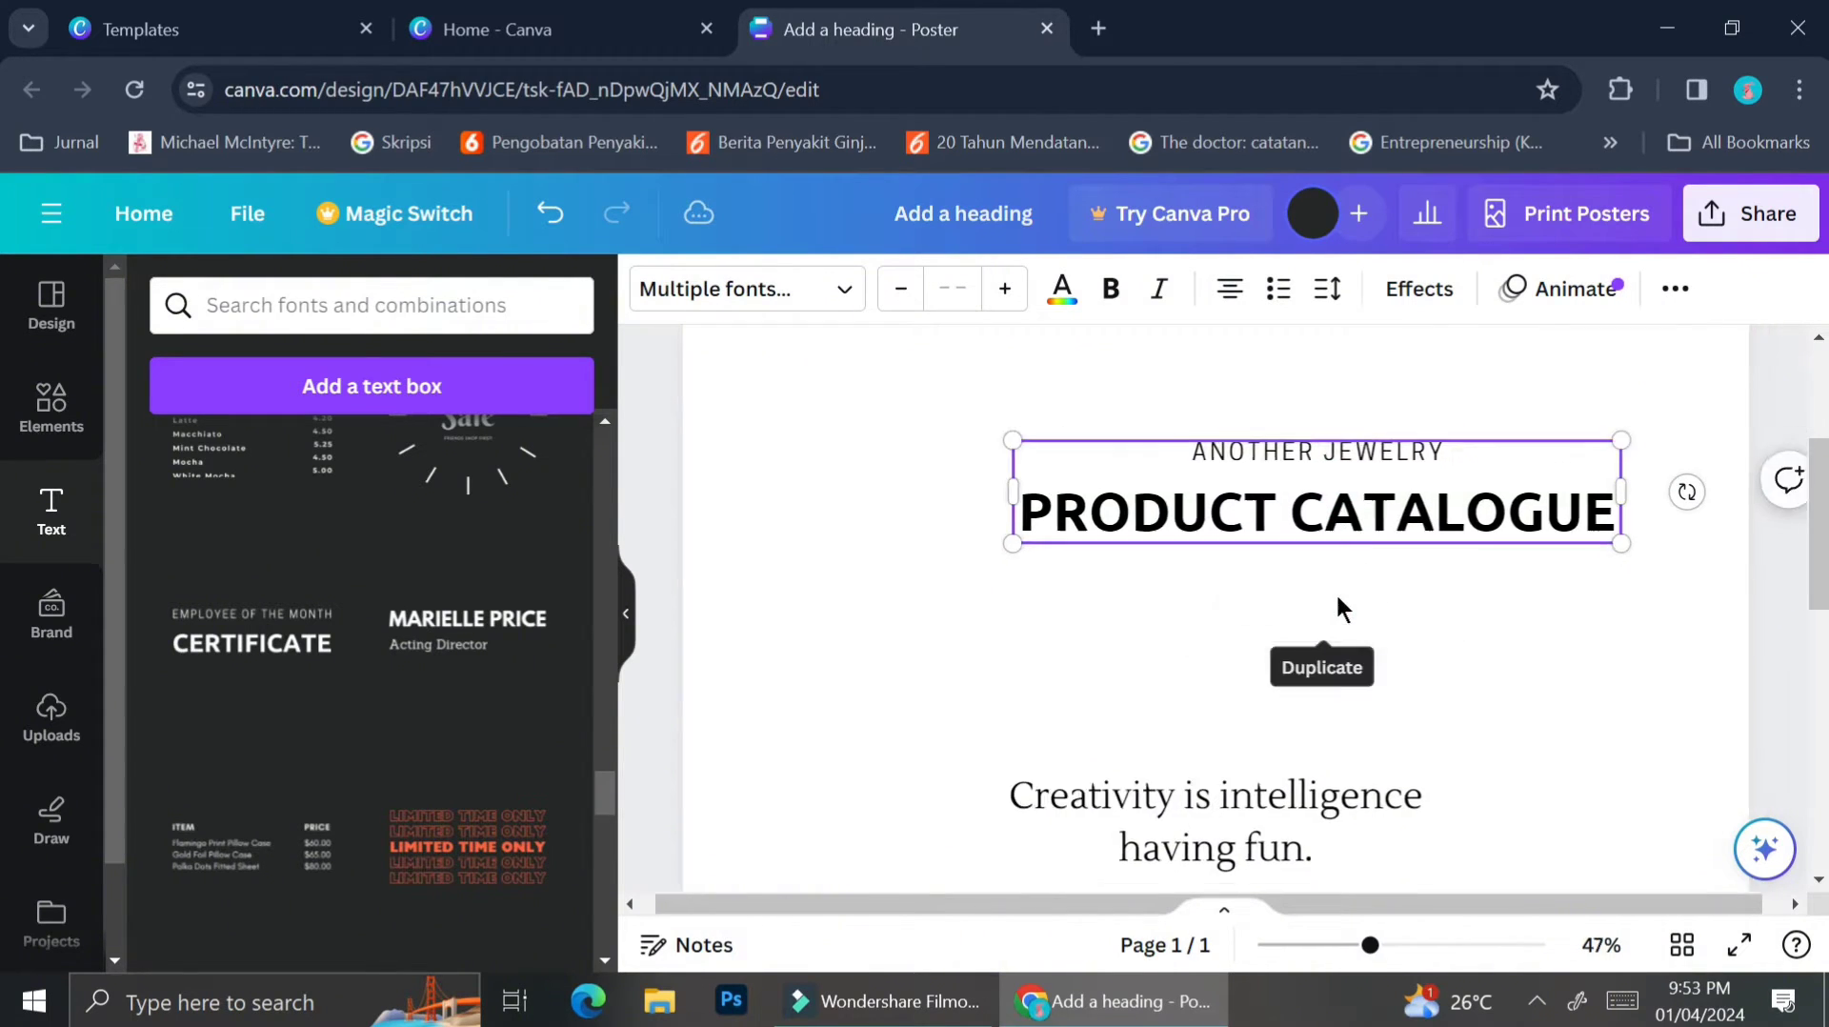
drag(1314, 551, 1236, 440)
scroll(1242, 381, up, 1)
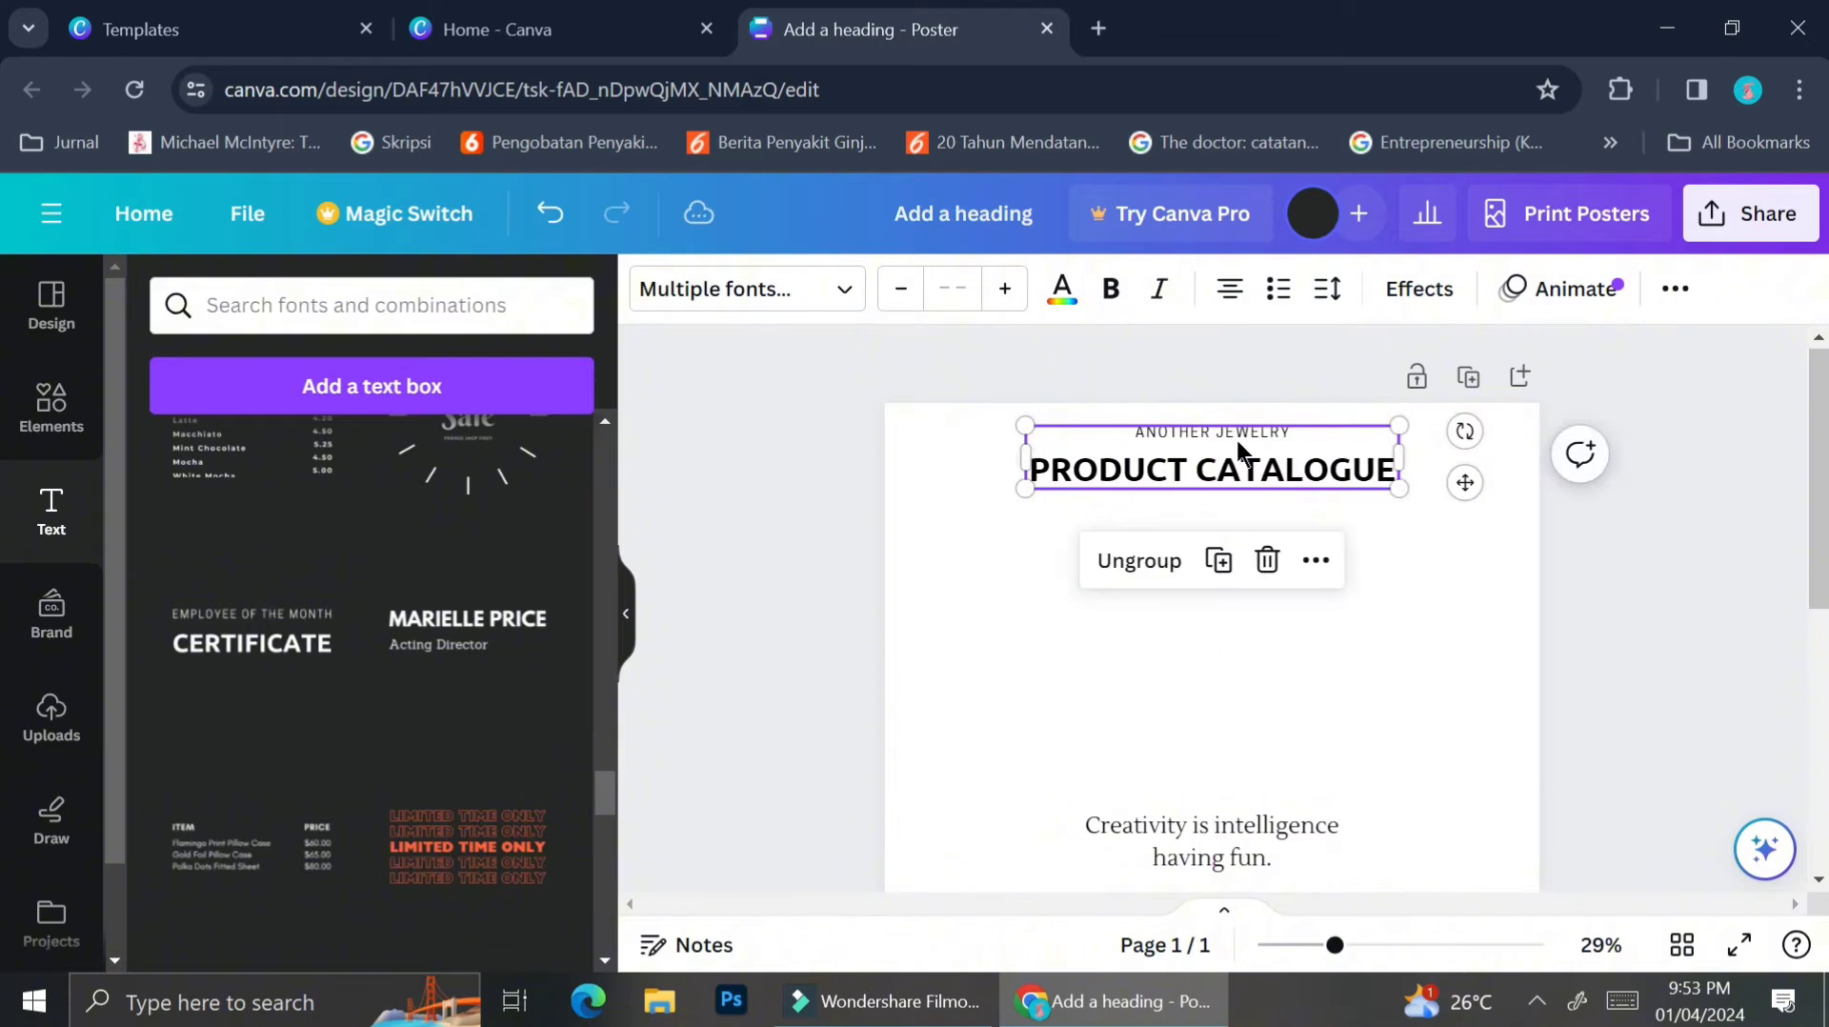
click(1420, 617)
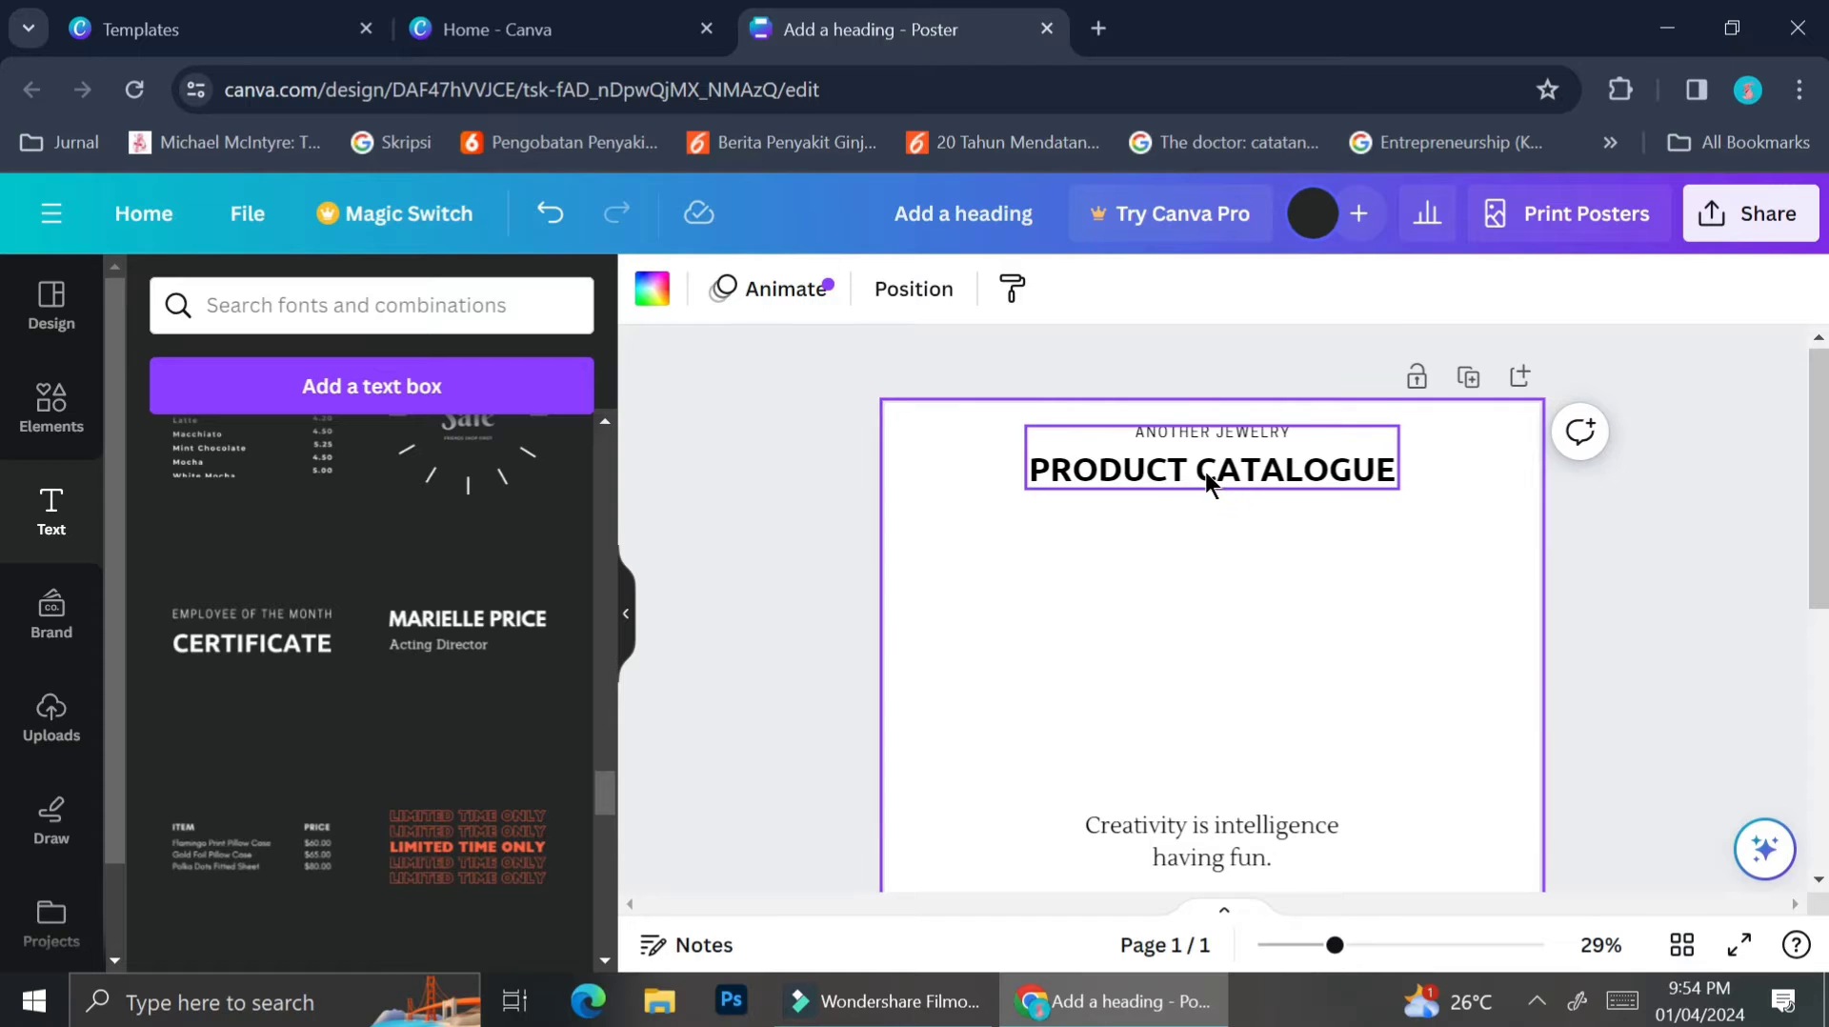
scroll(1027, 741, down, 1)
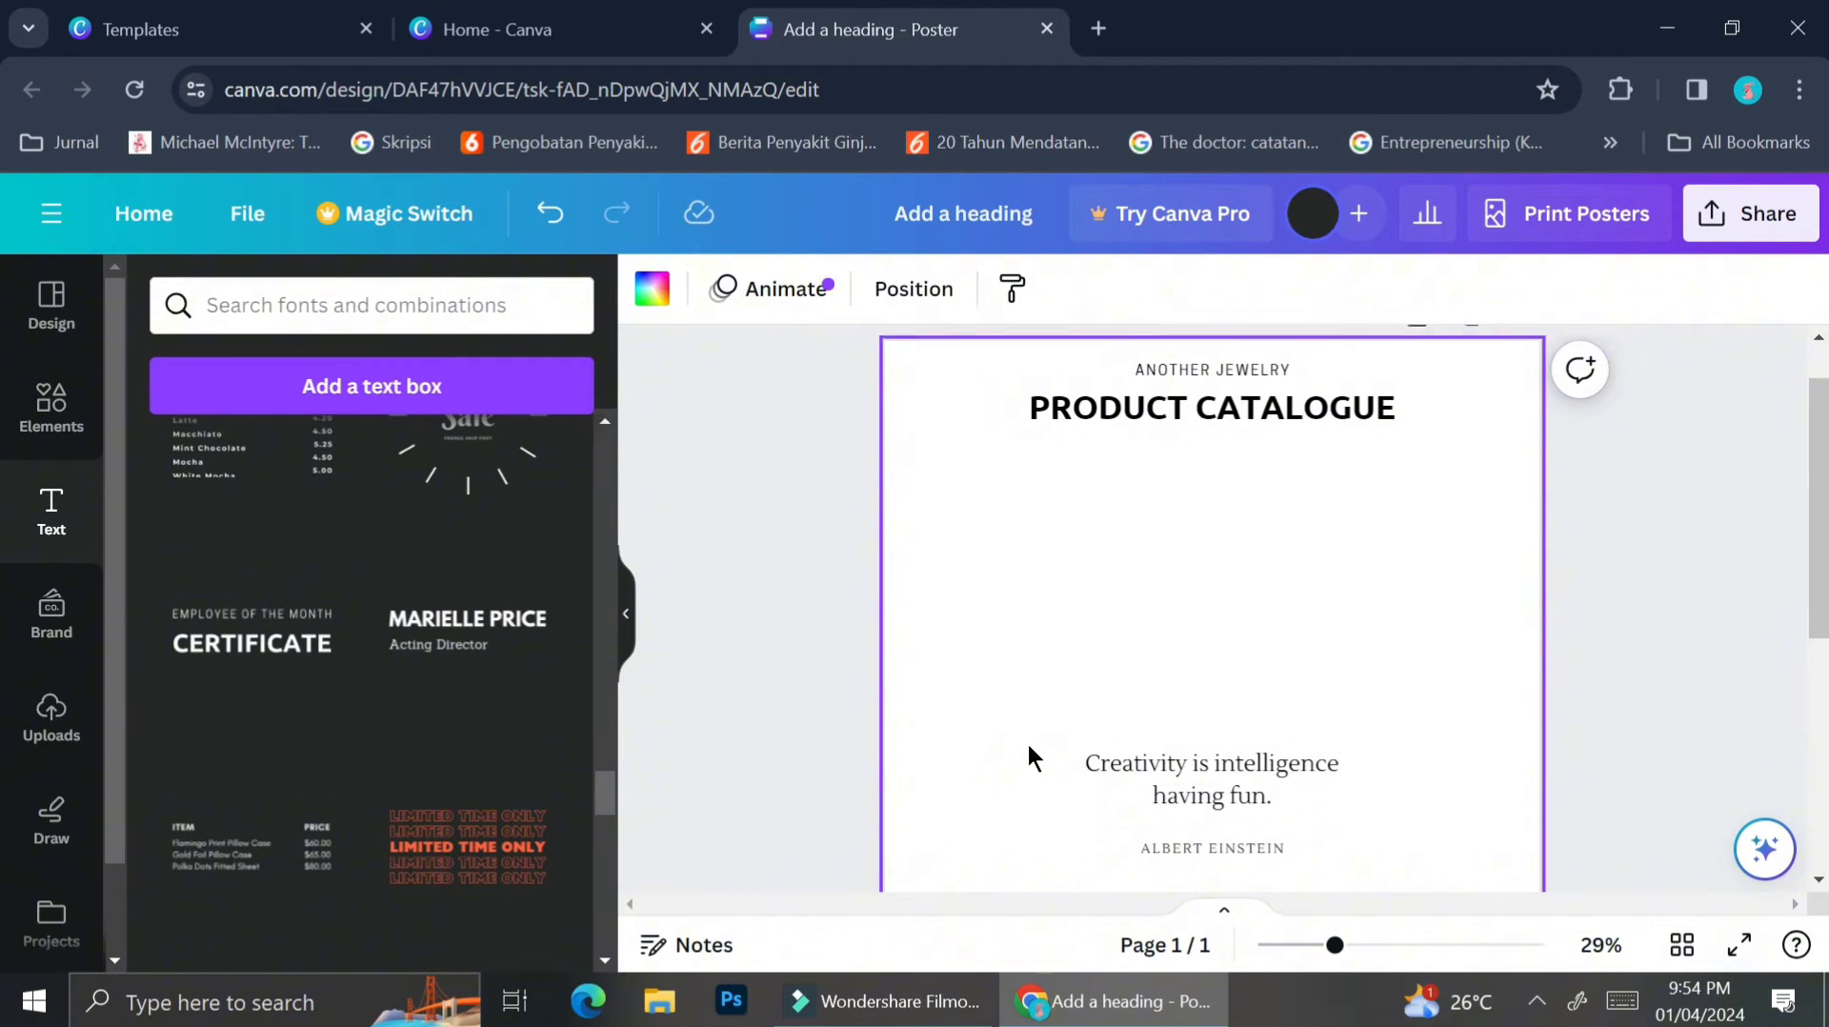
drag(1192, 436, 1198, 426)
click(1350, 605)
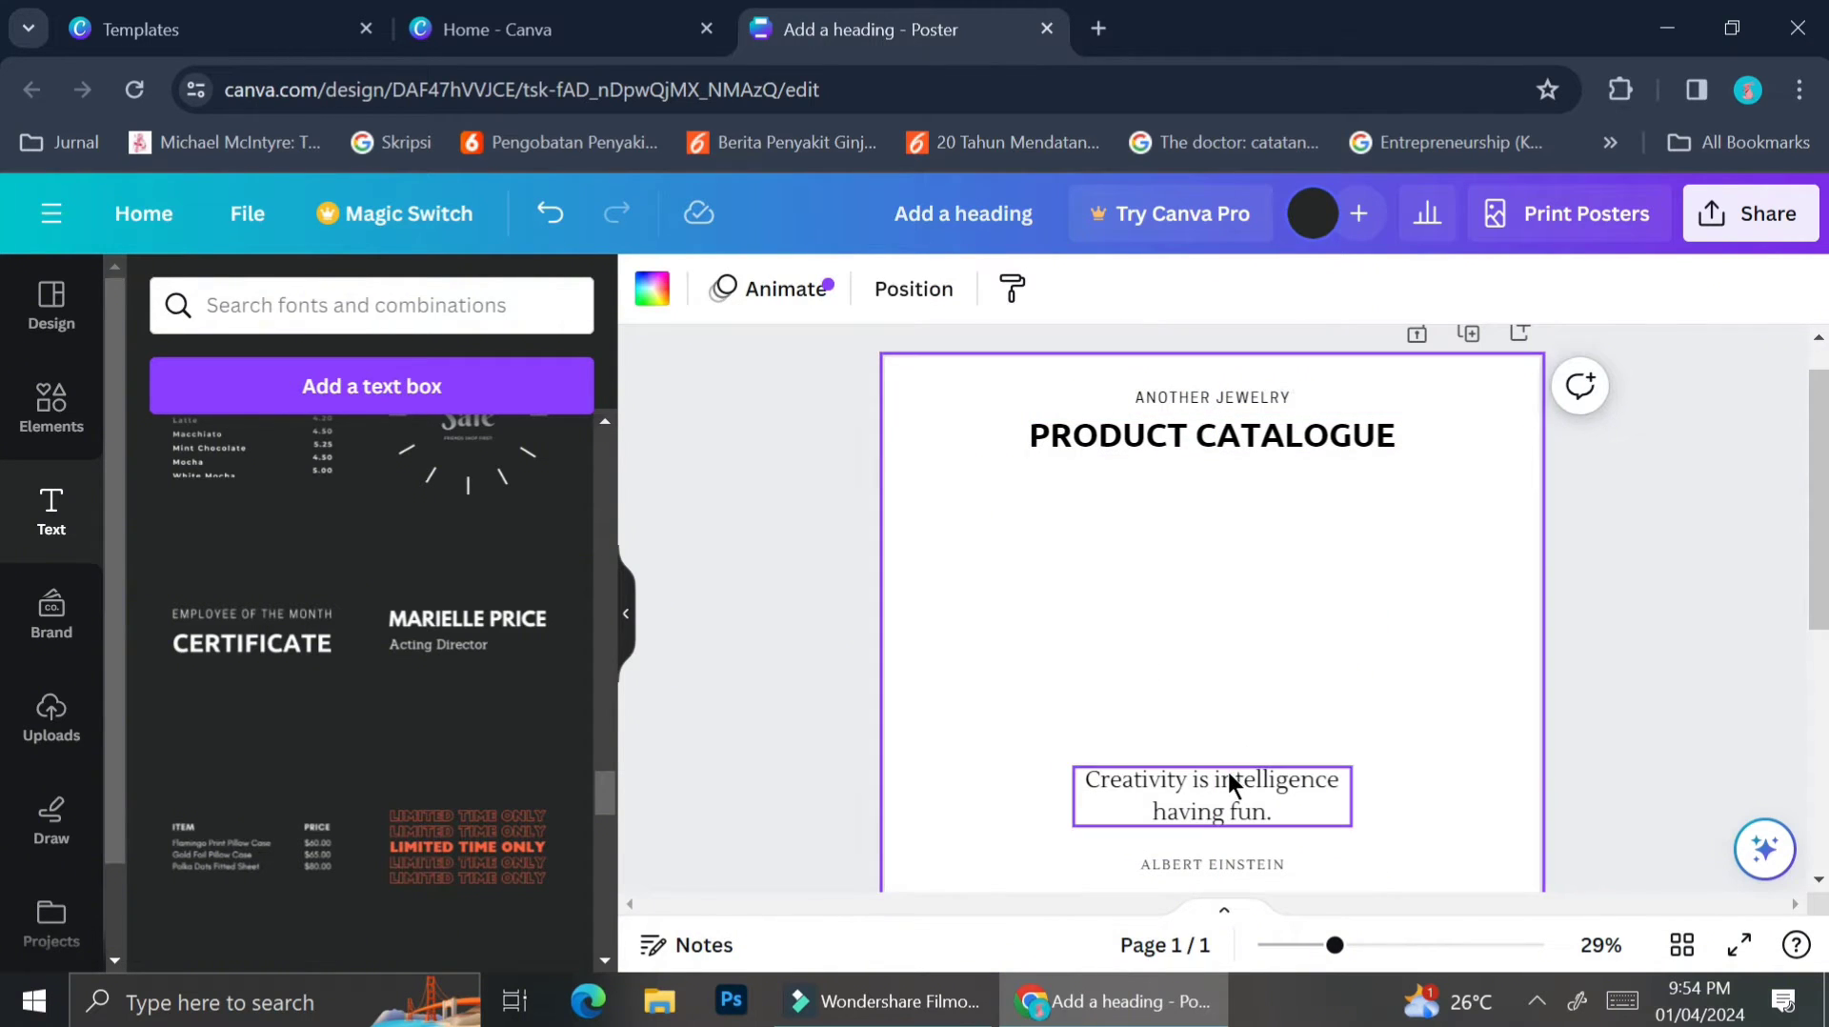
Search the elements library for "frame" and show all results in the Frames category.
scroll(1228, 771, down, 2)
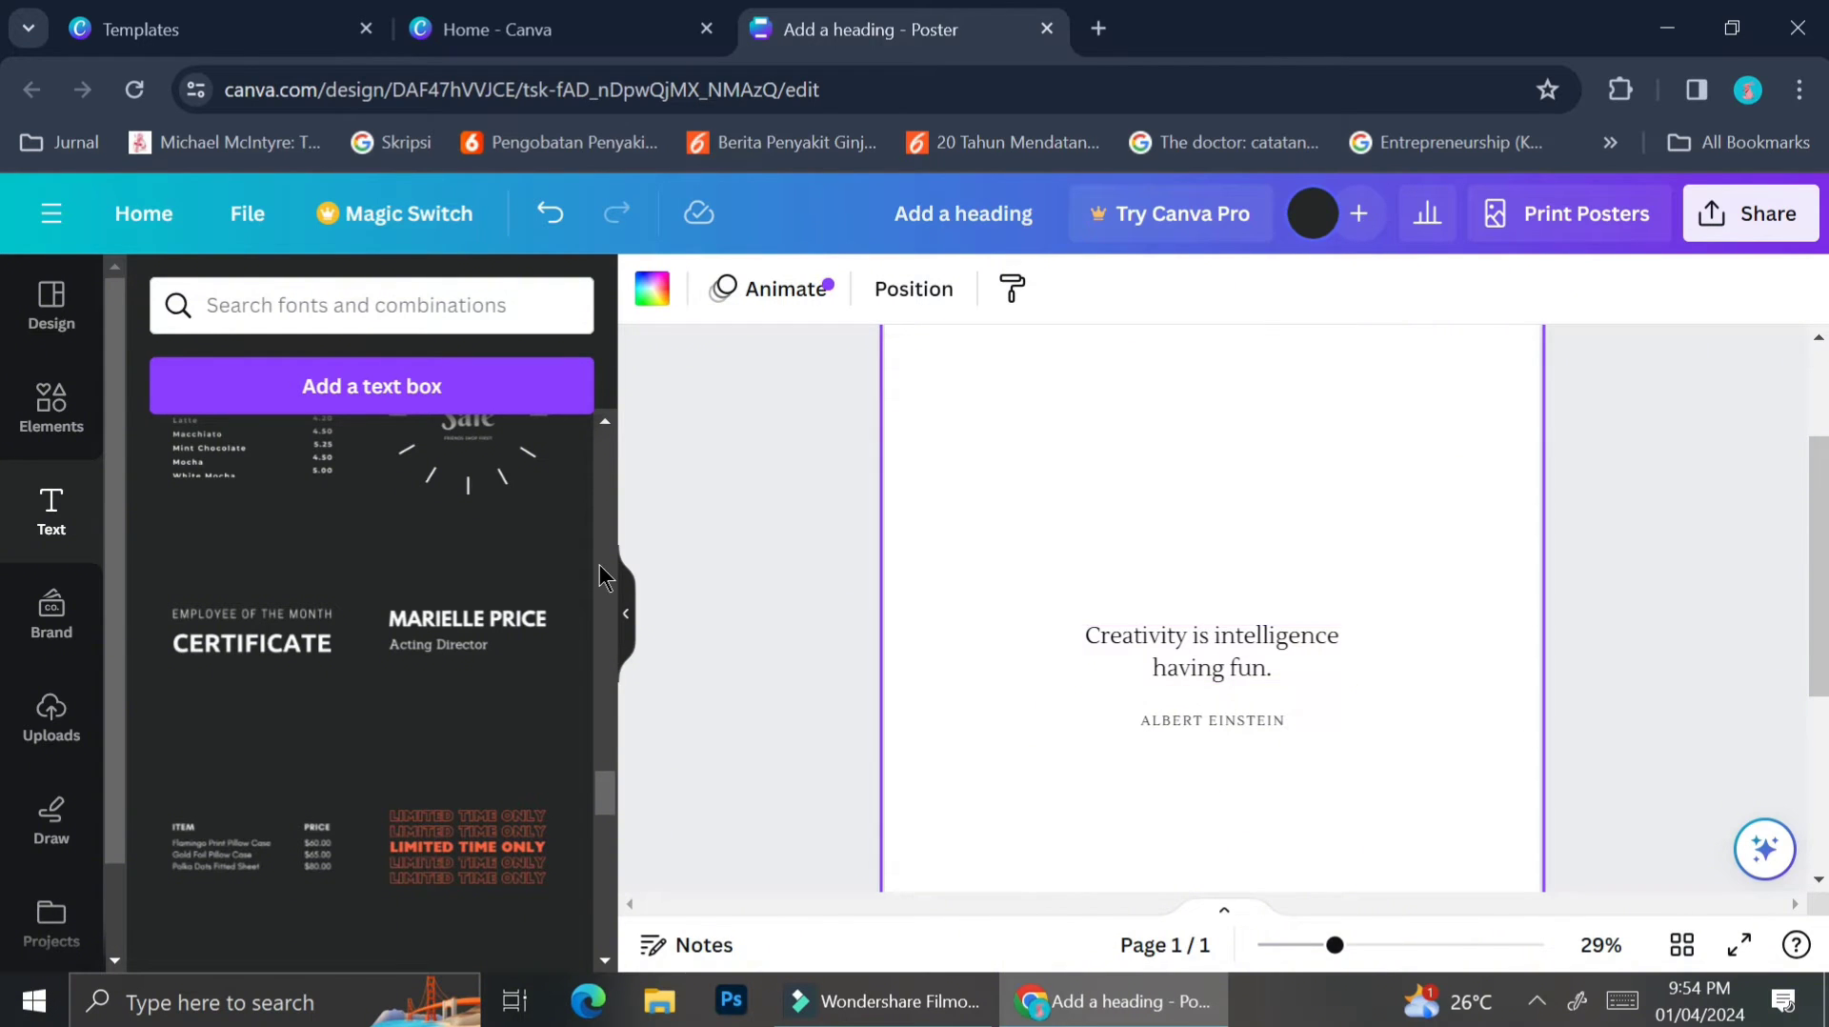
scroll(1105, 469, up, 1)
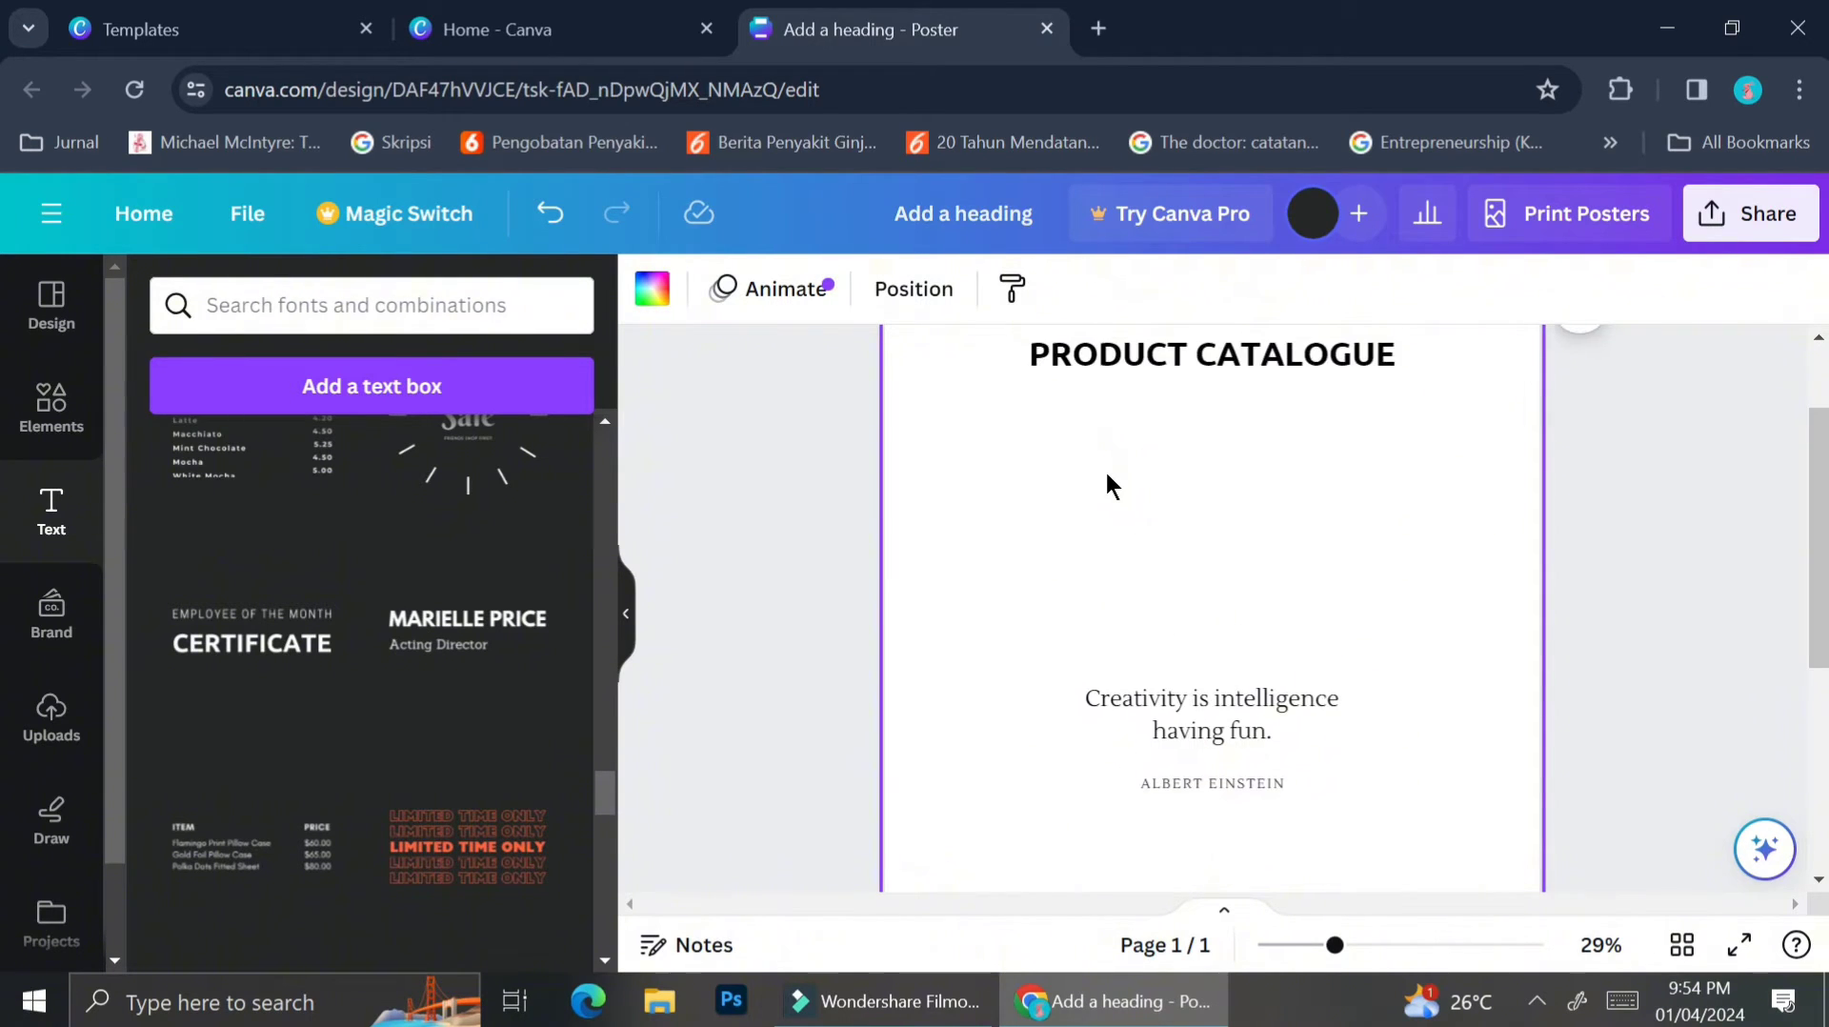
click(52, 404)
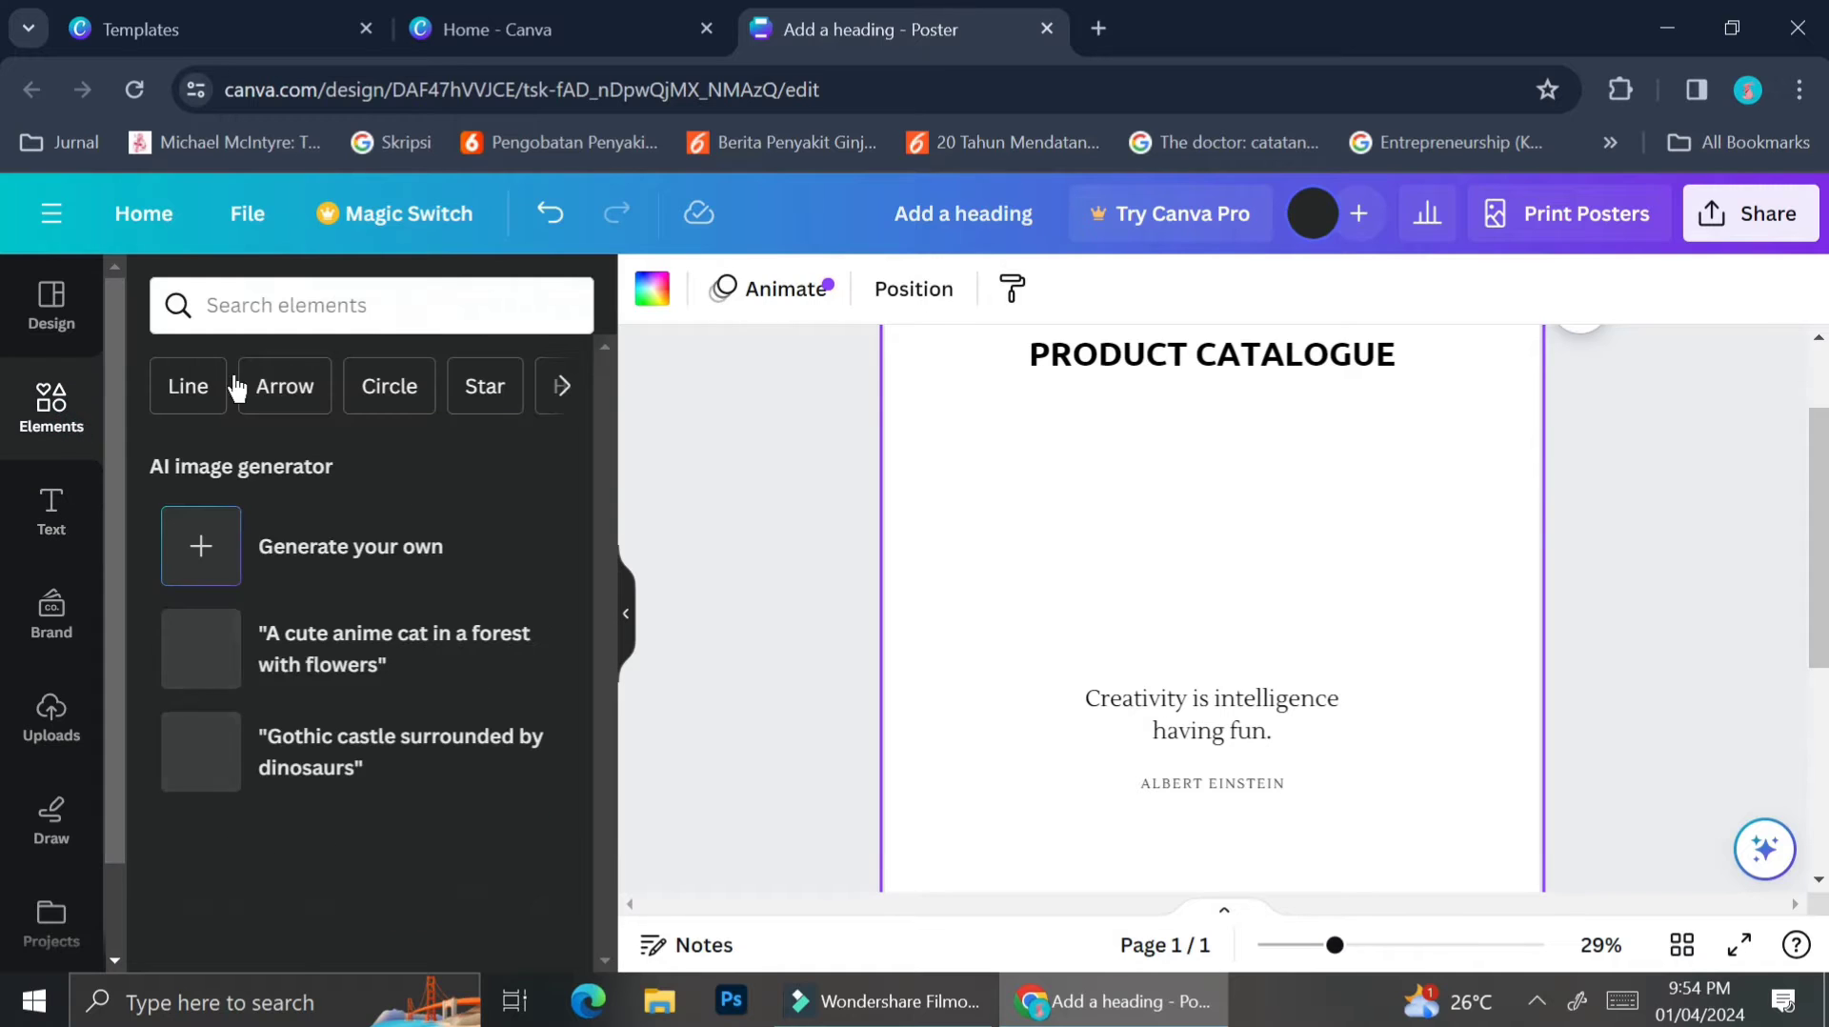
click(349, 313)
text(fr)
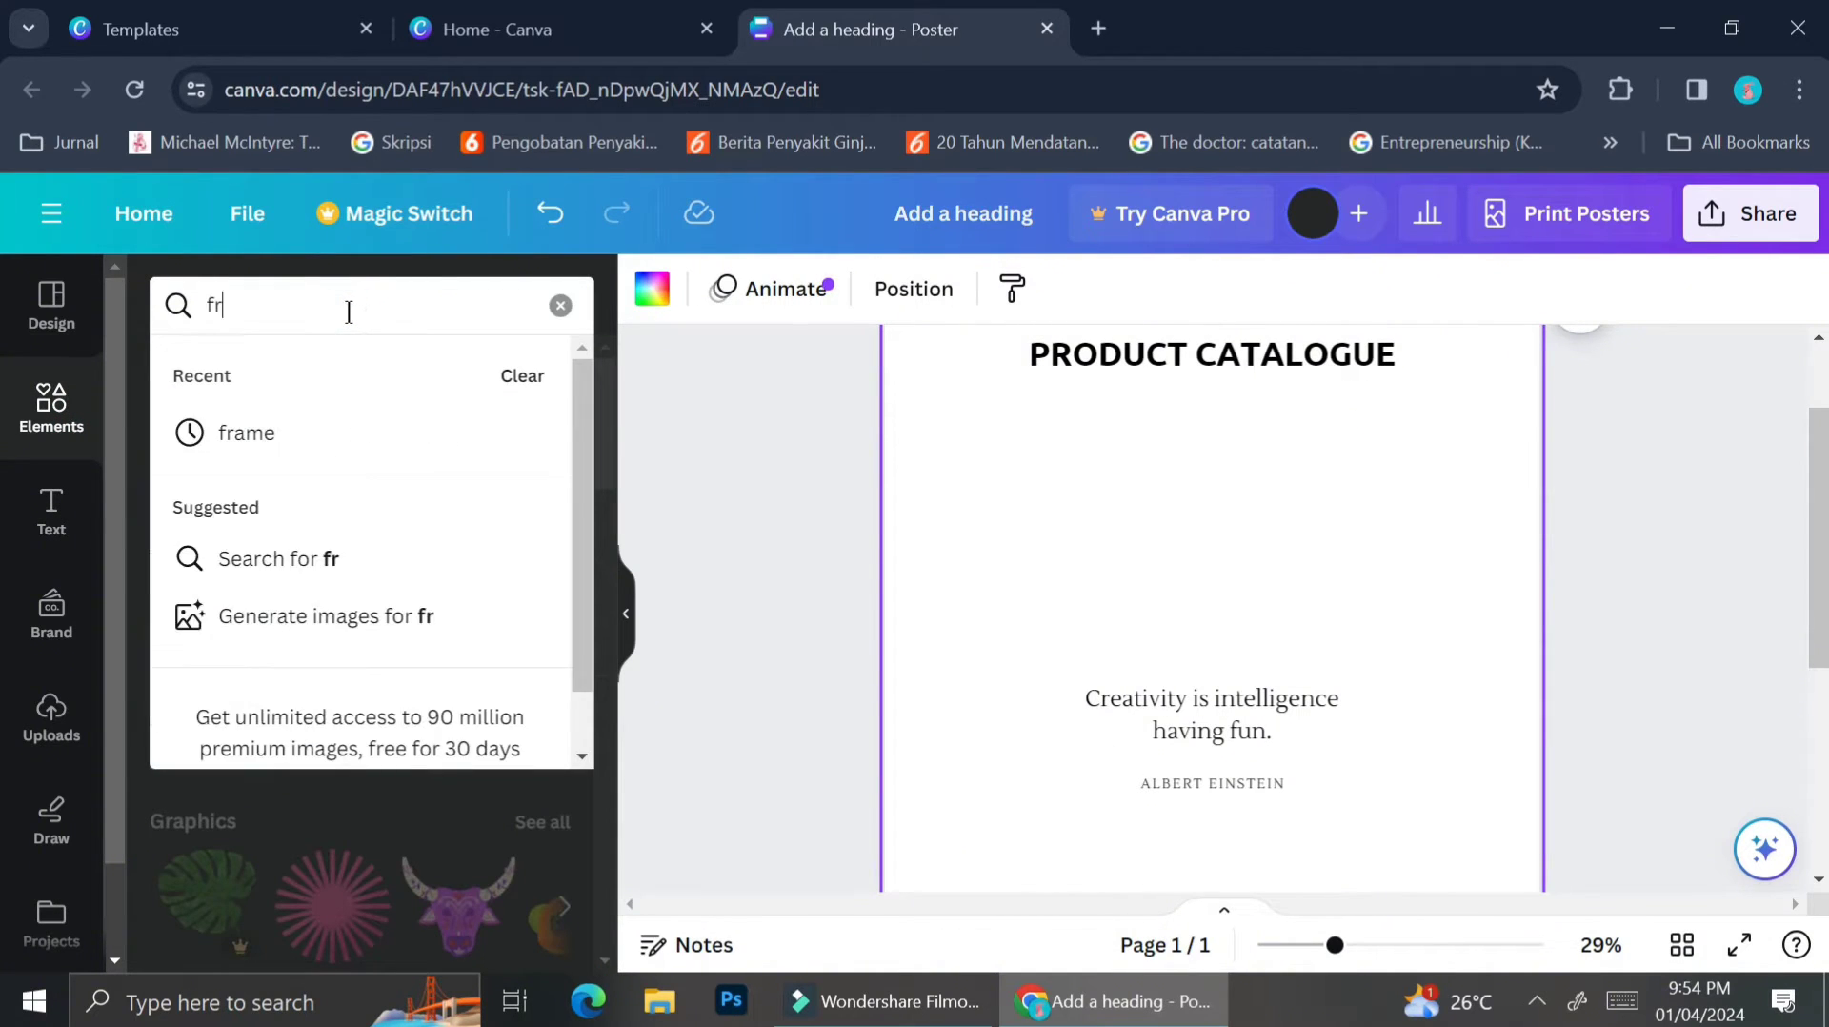
text(ame)
key(Return)
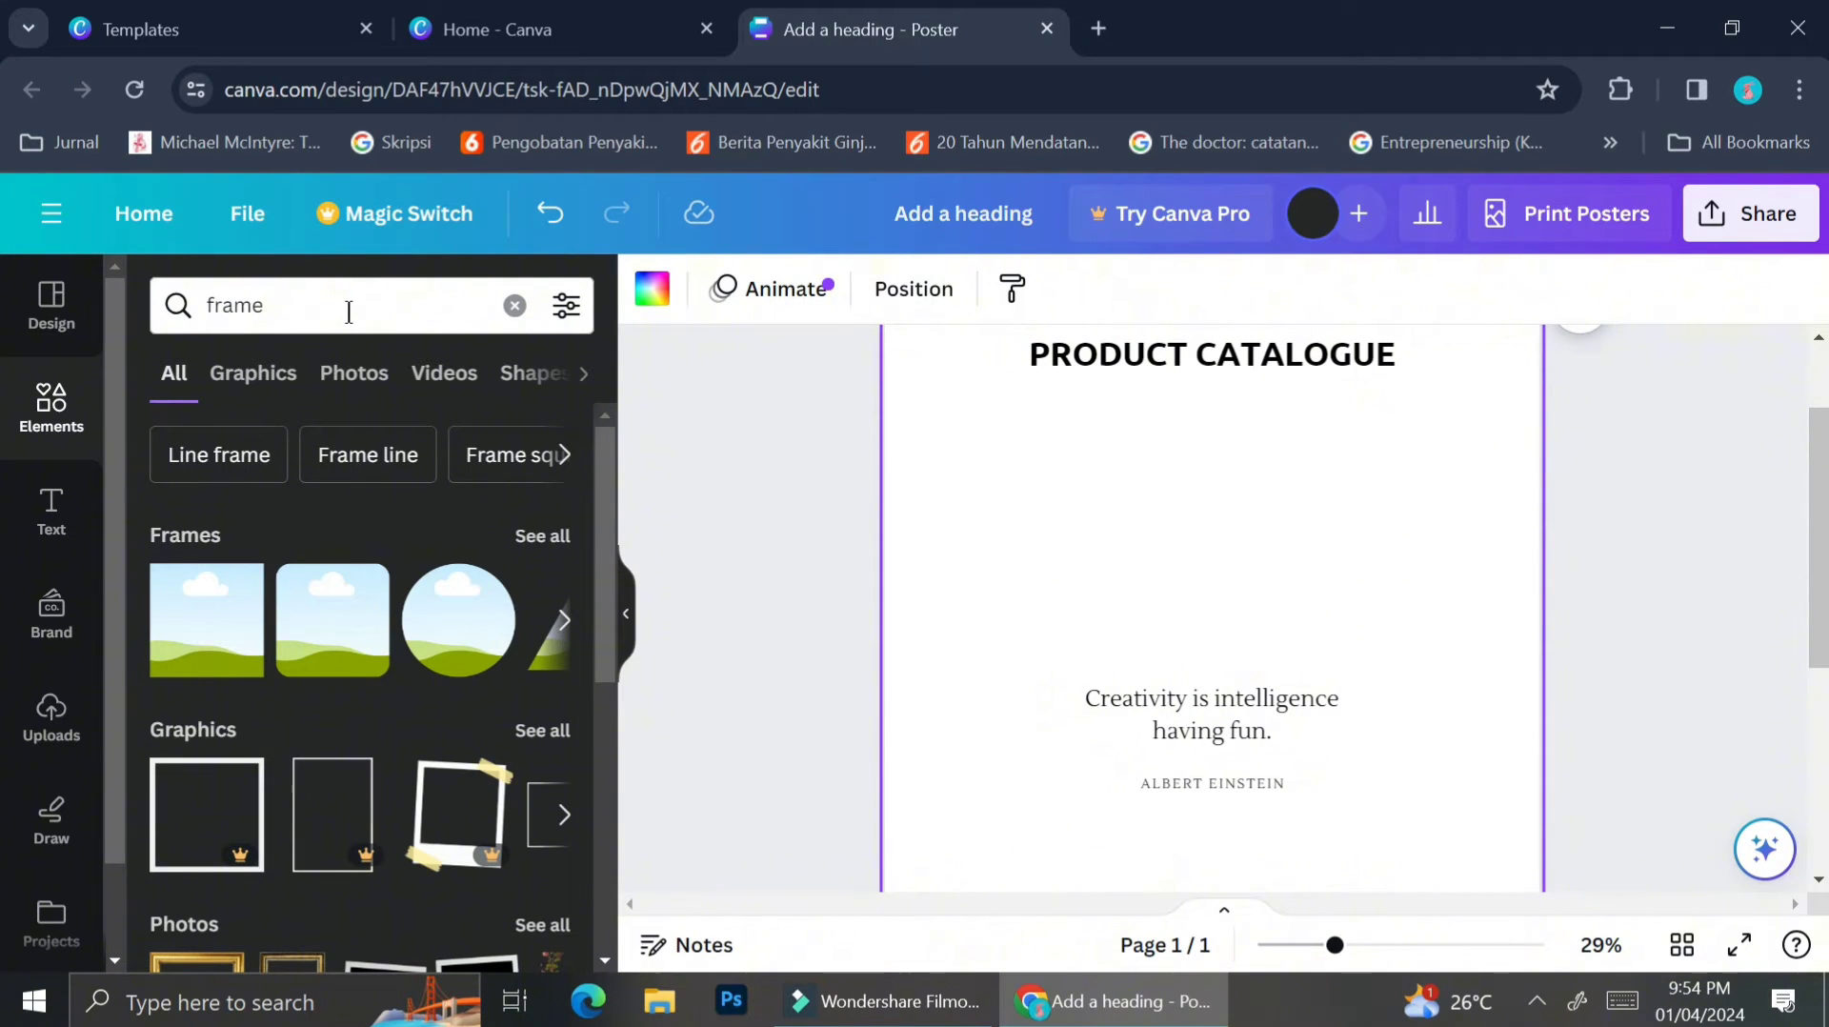
scroll(434, 711, down, 3)
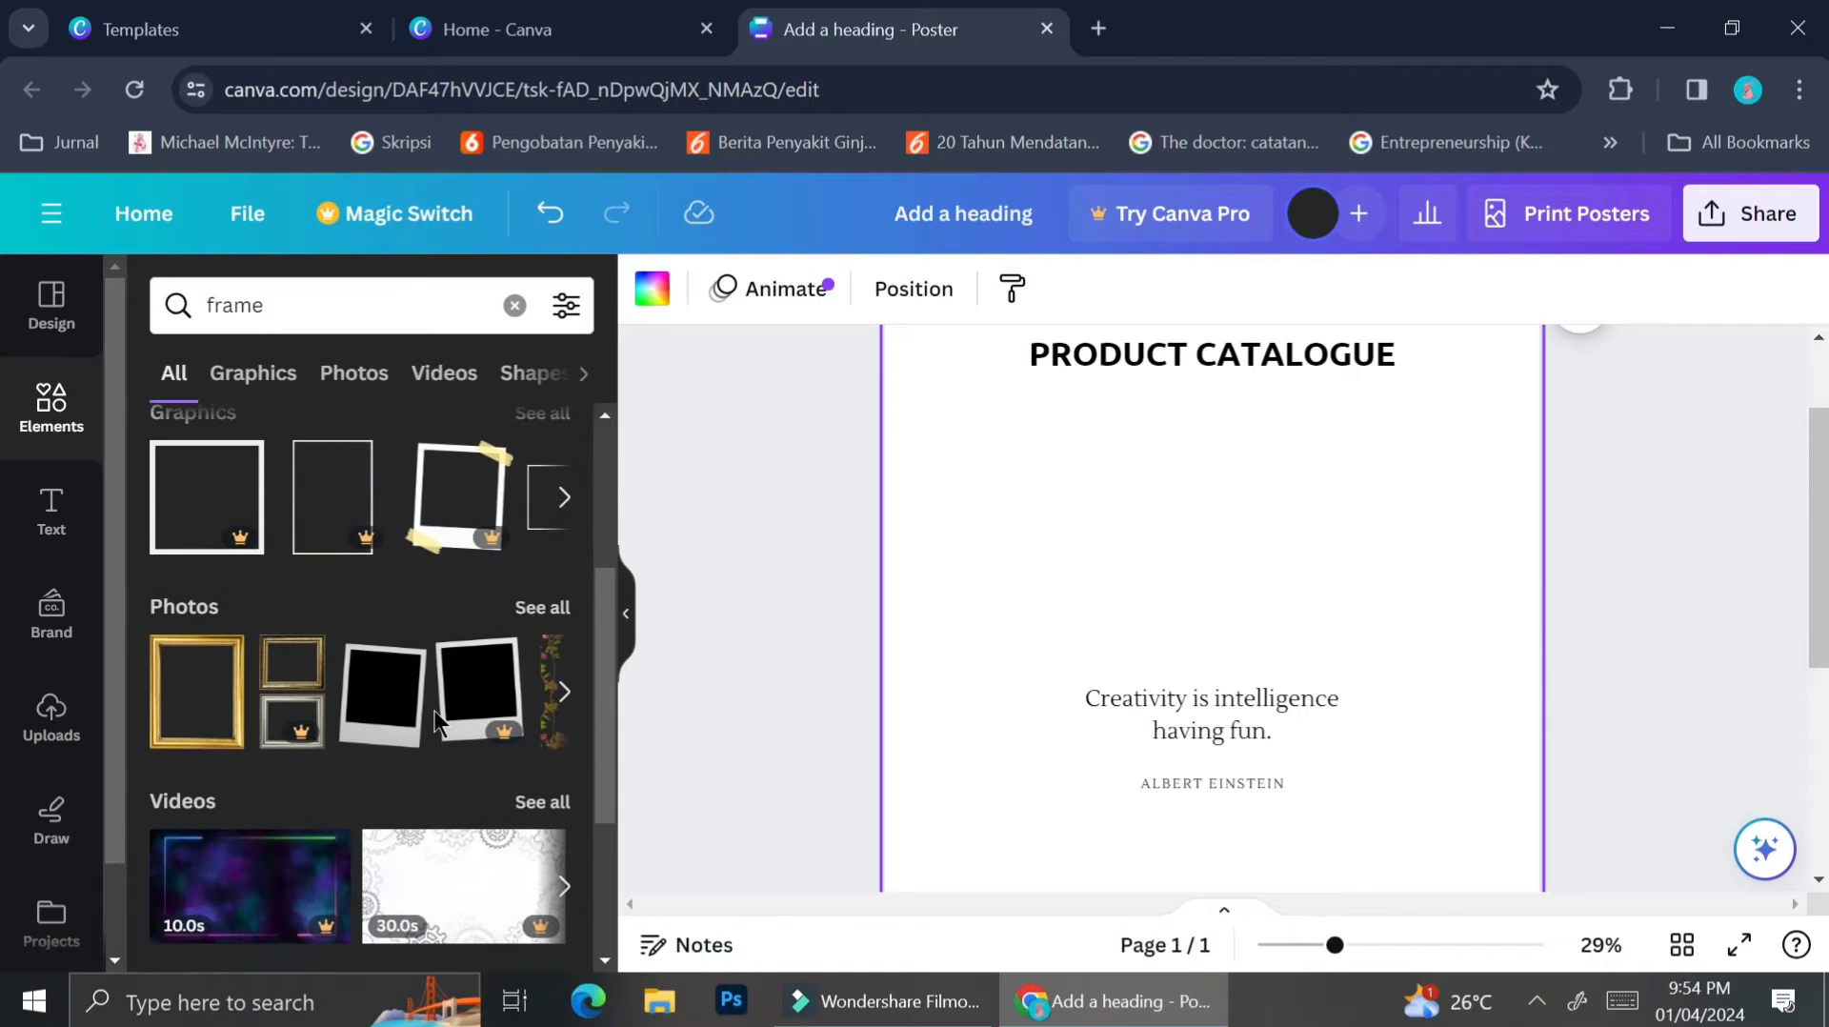
scroll(433, 710, up, 3)
click(554, 539)
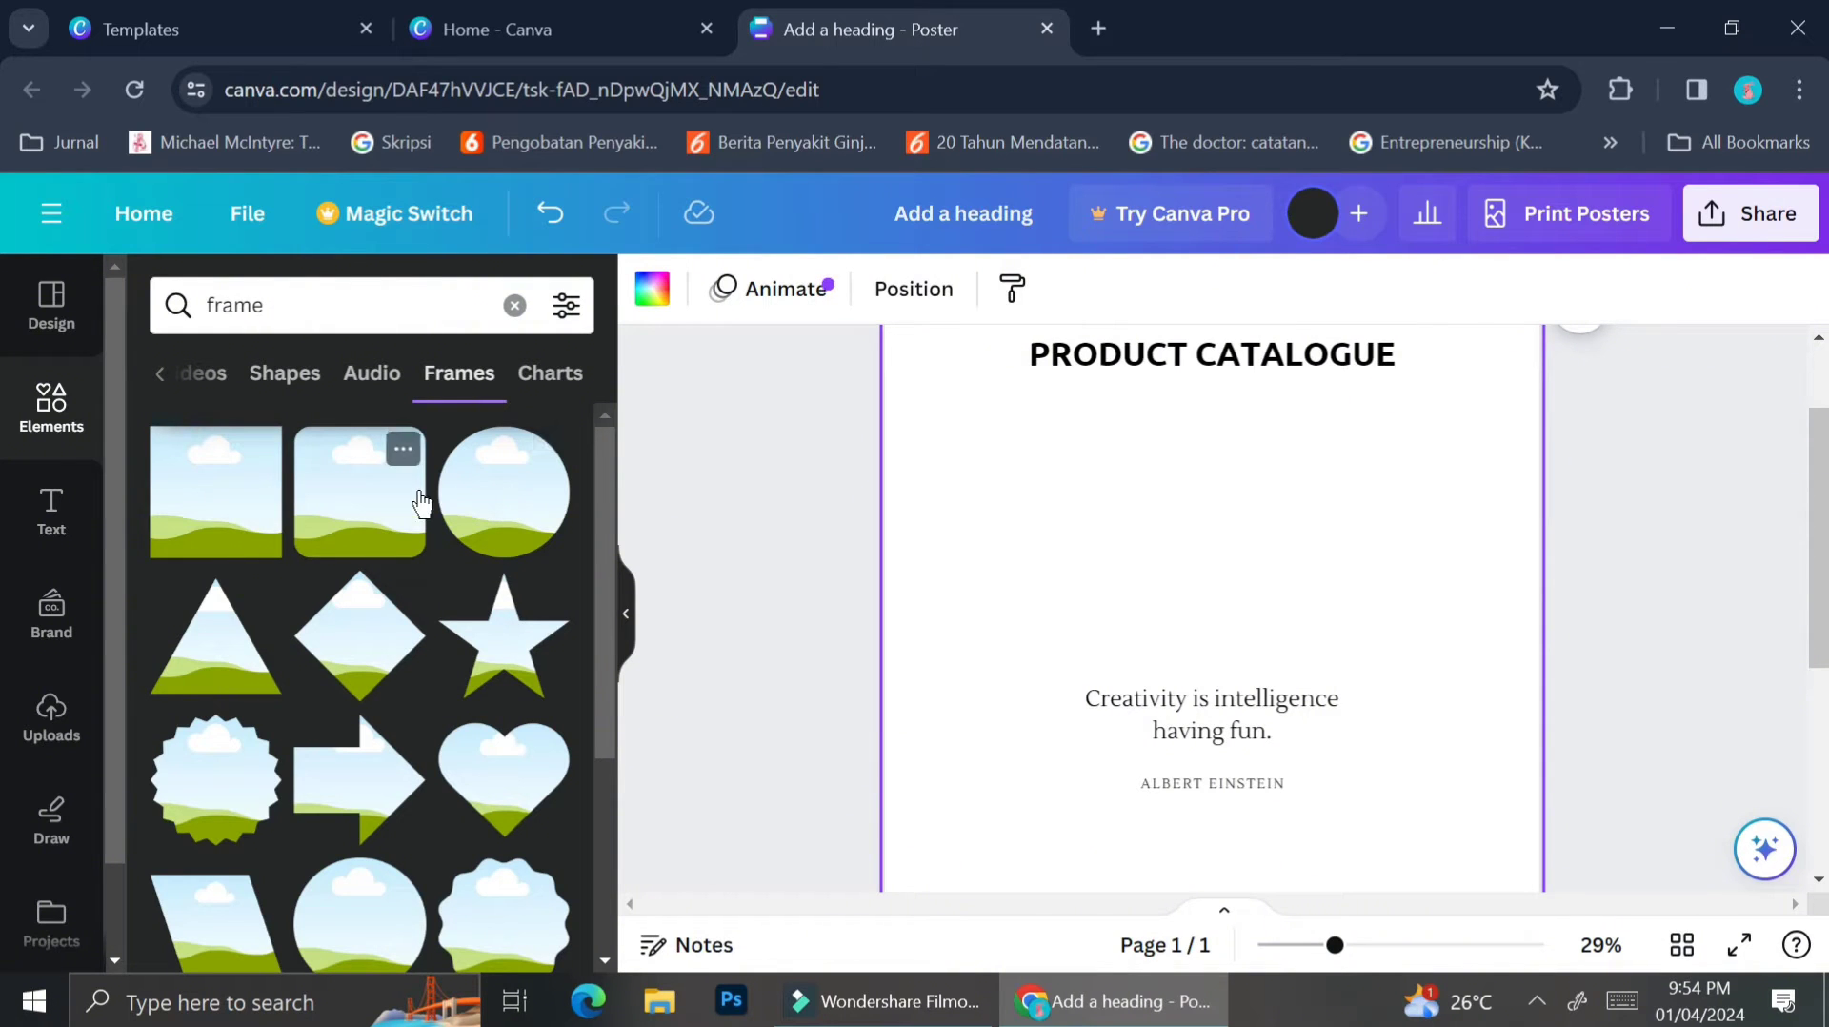
Browse the available frame shapes and add the plain square frame to the poster.
scroll(420, 502, down, 2)
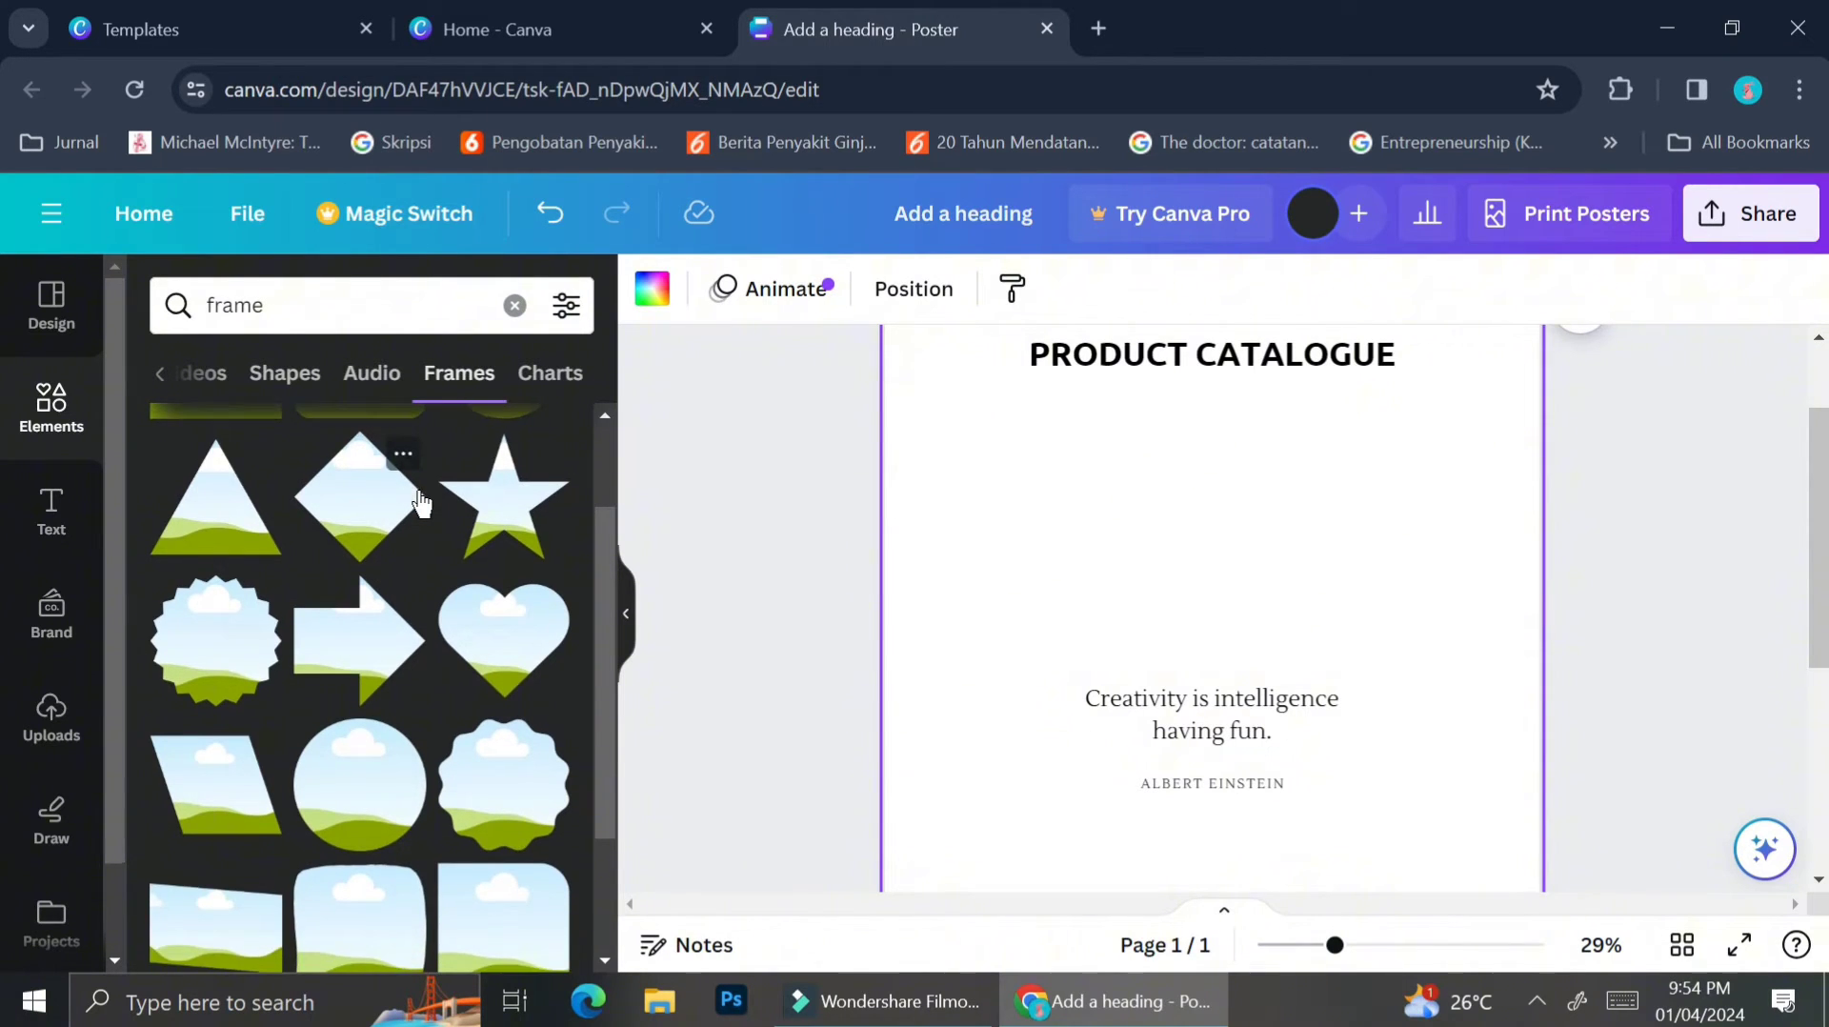
scroll(379, 705, down, 2)
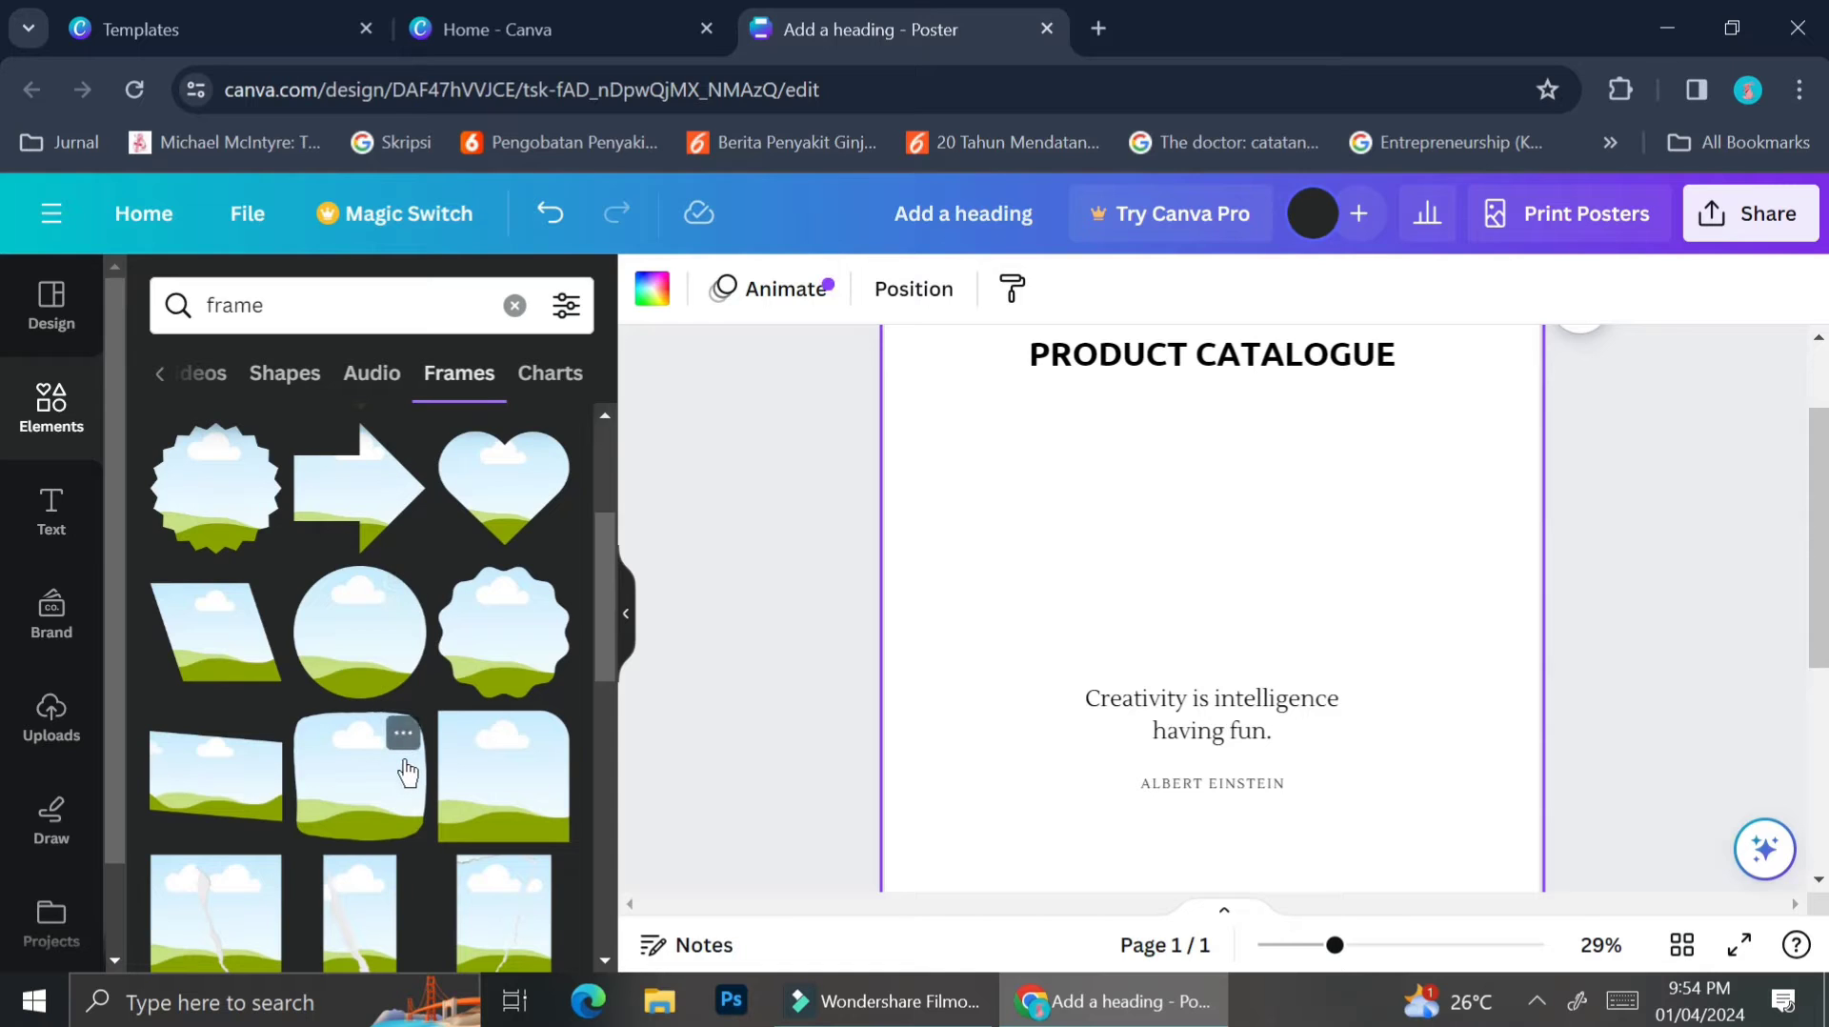
scroll(377, 867, down, 3)
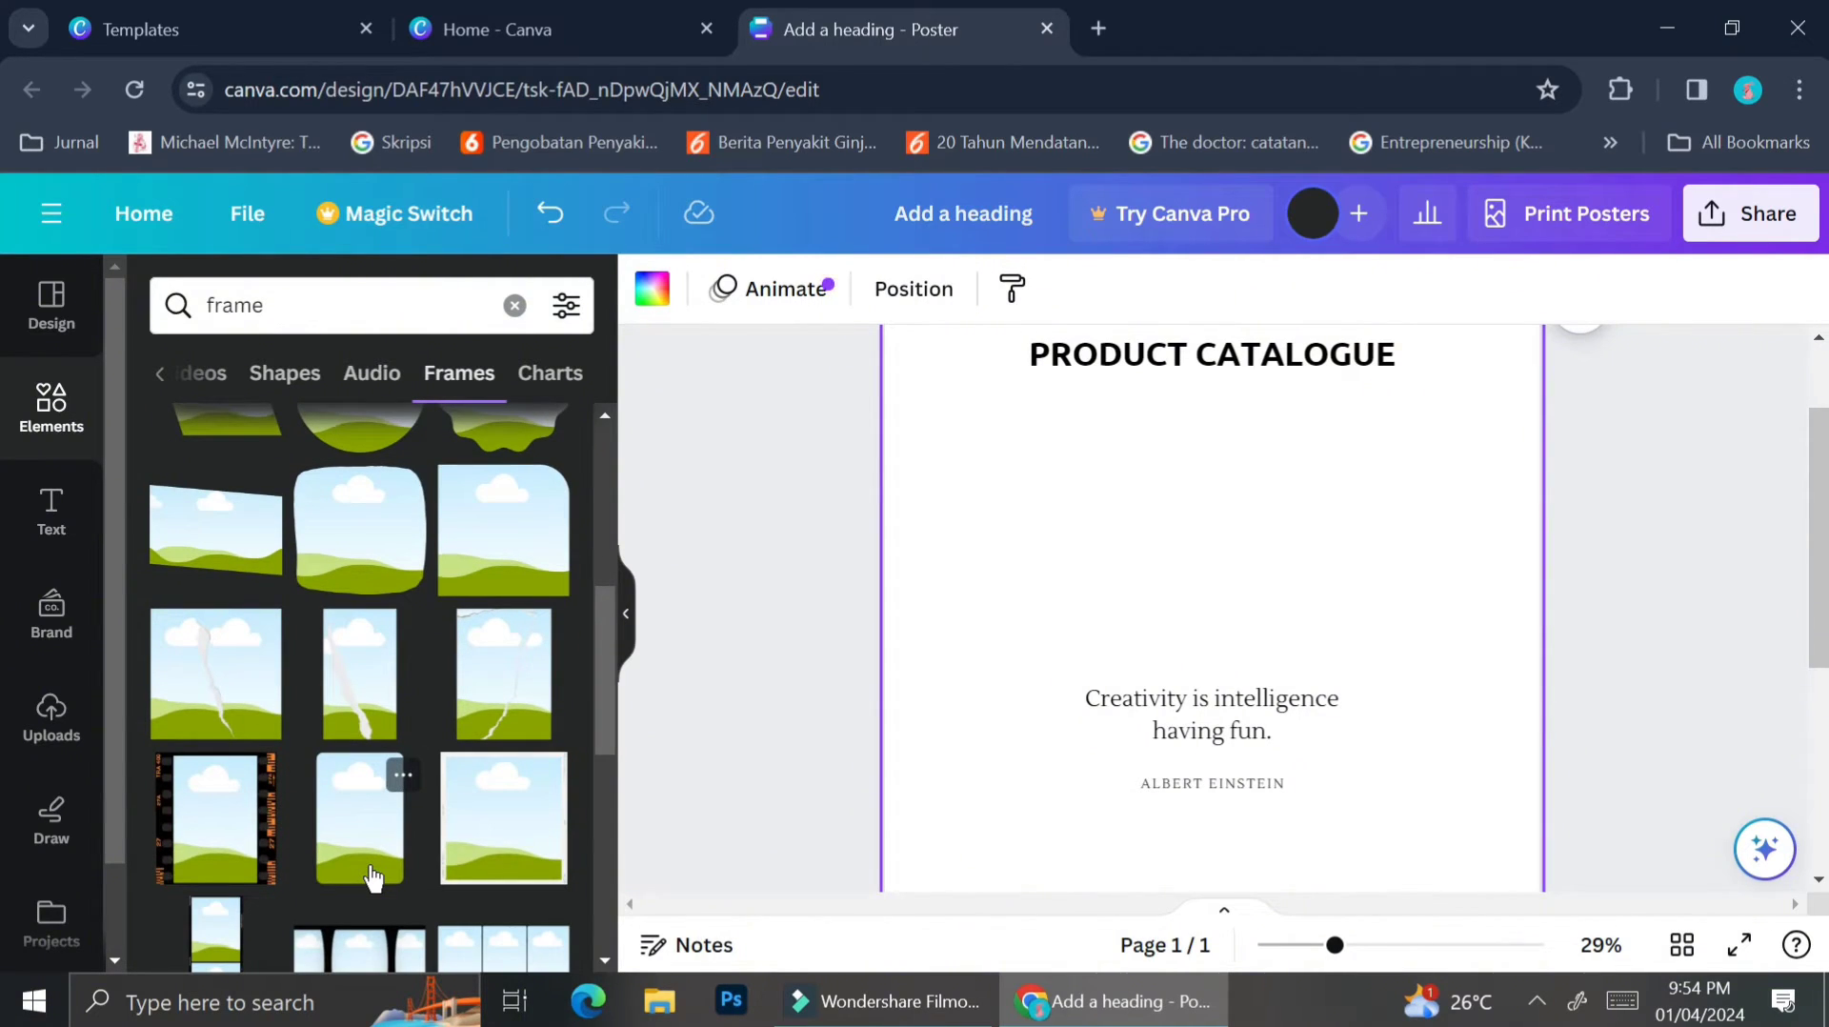
scroll(371, 876, down, 2)
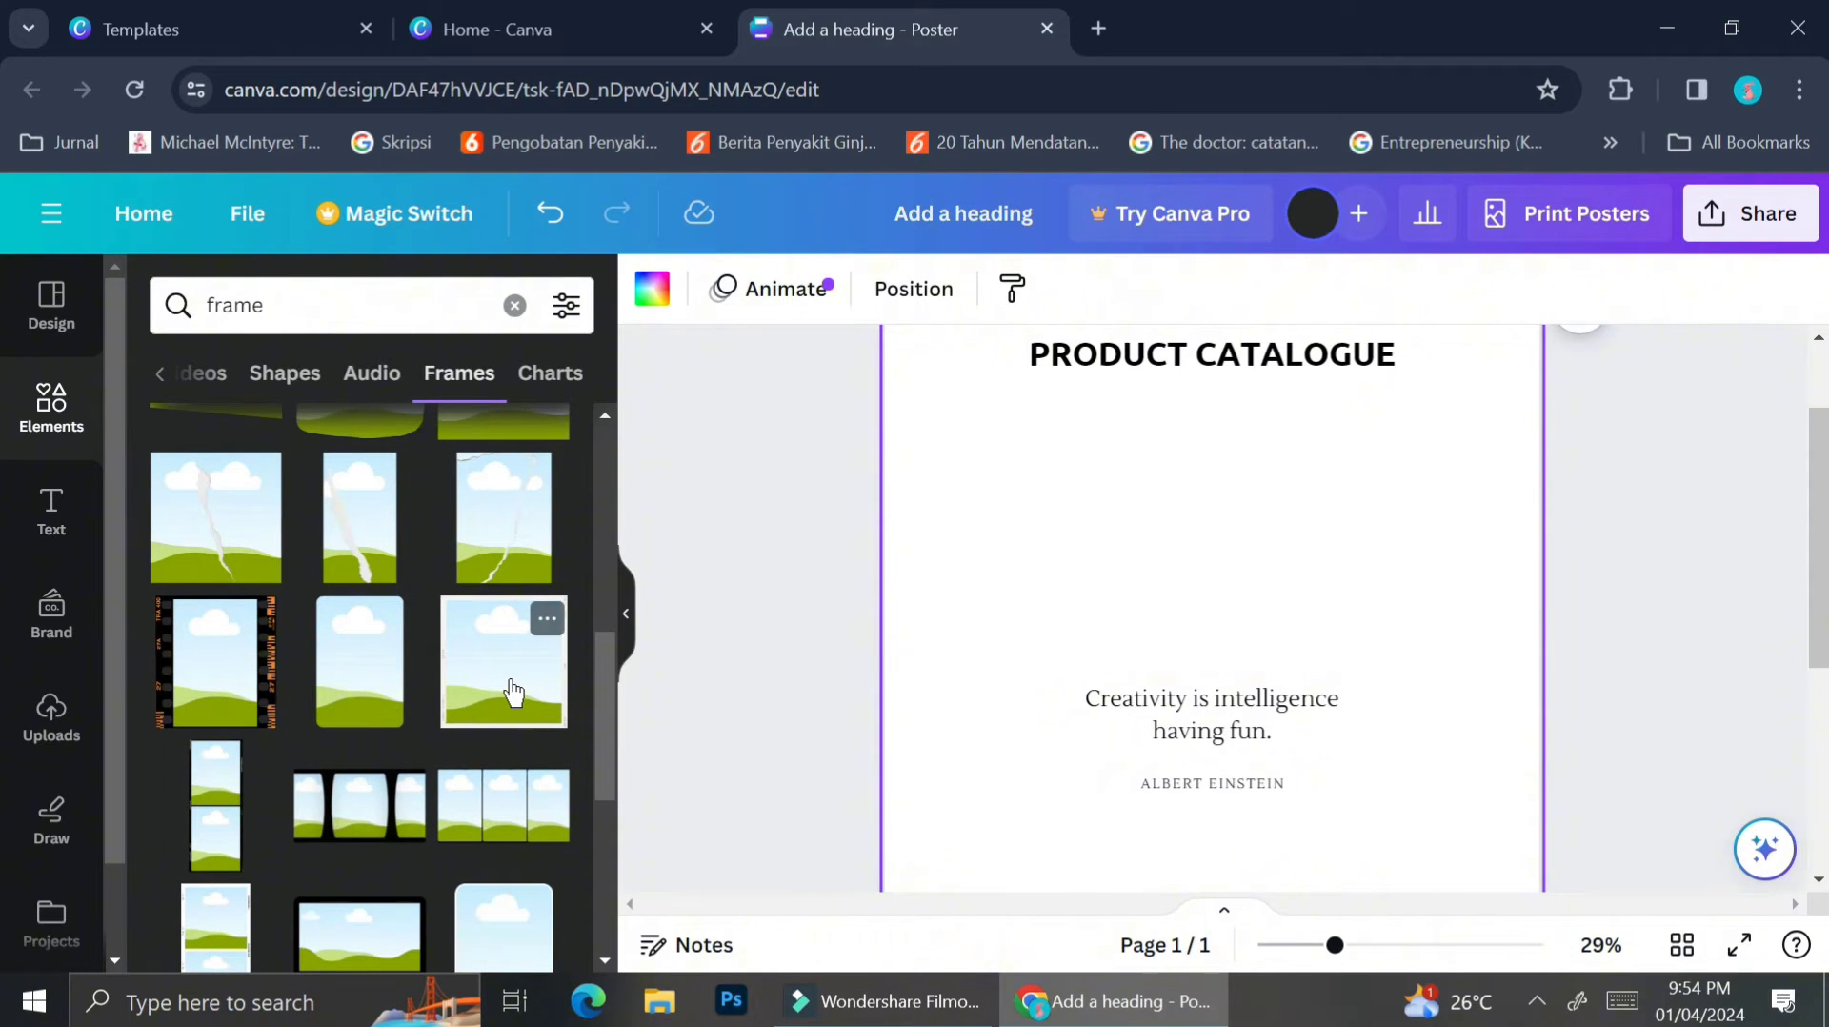
scroll(409, 771, down, 2)
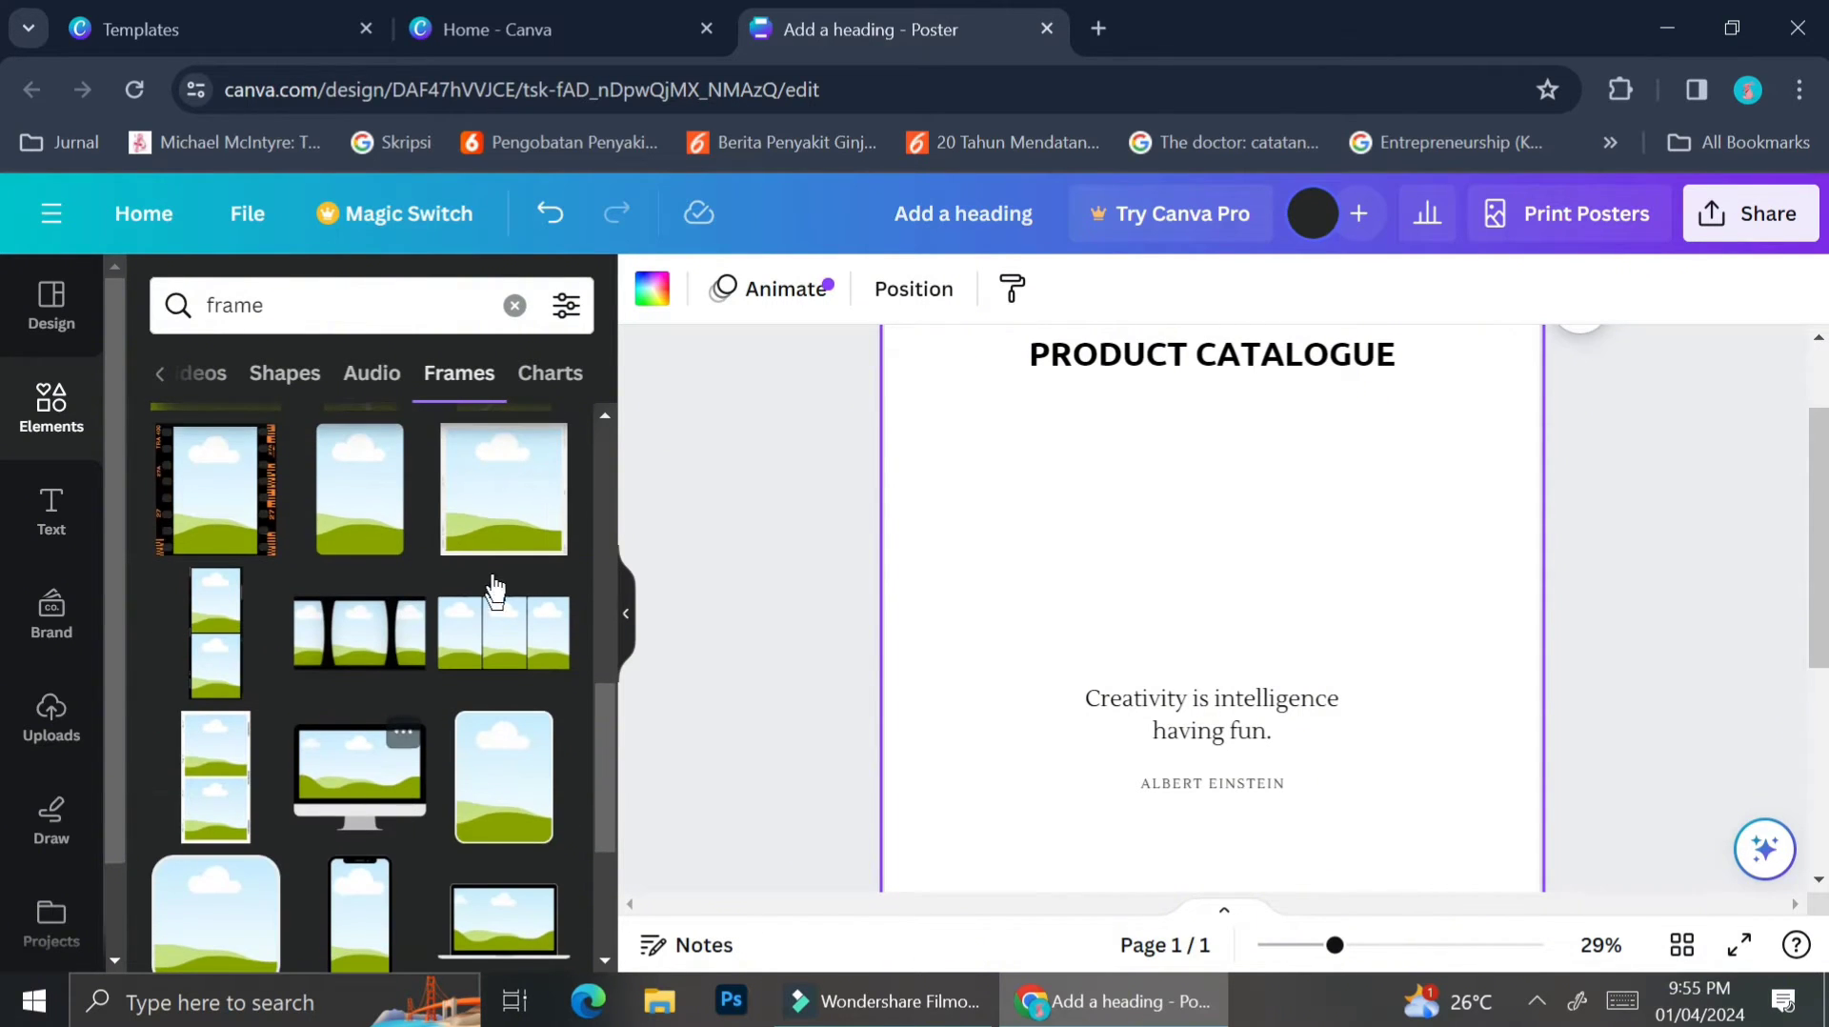
scroll(379, 860, down, 1)
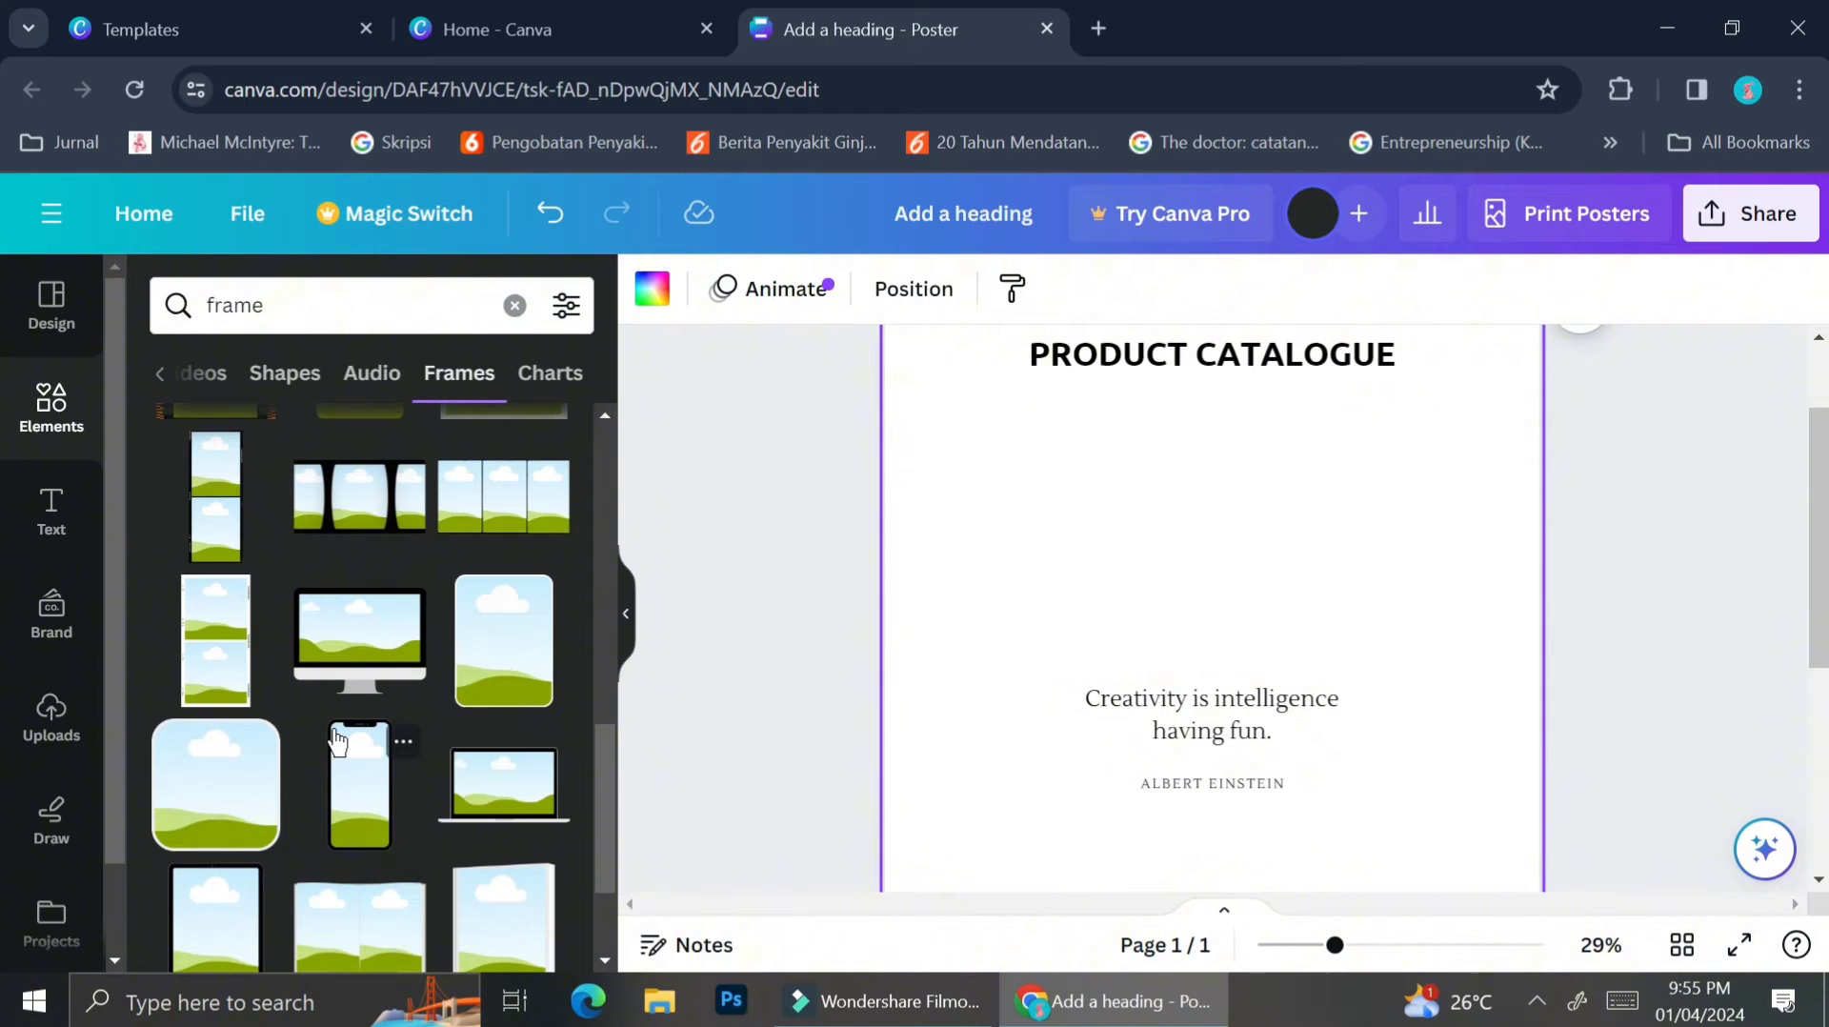
scroll(335, 741, down, 1)
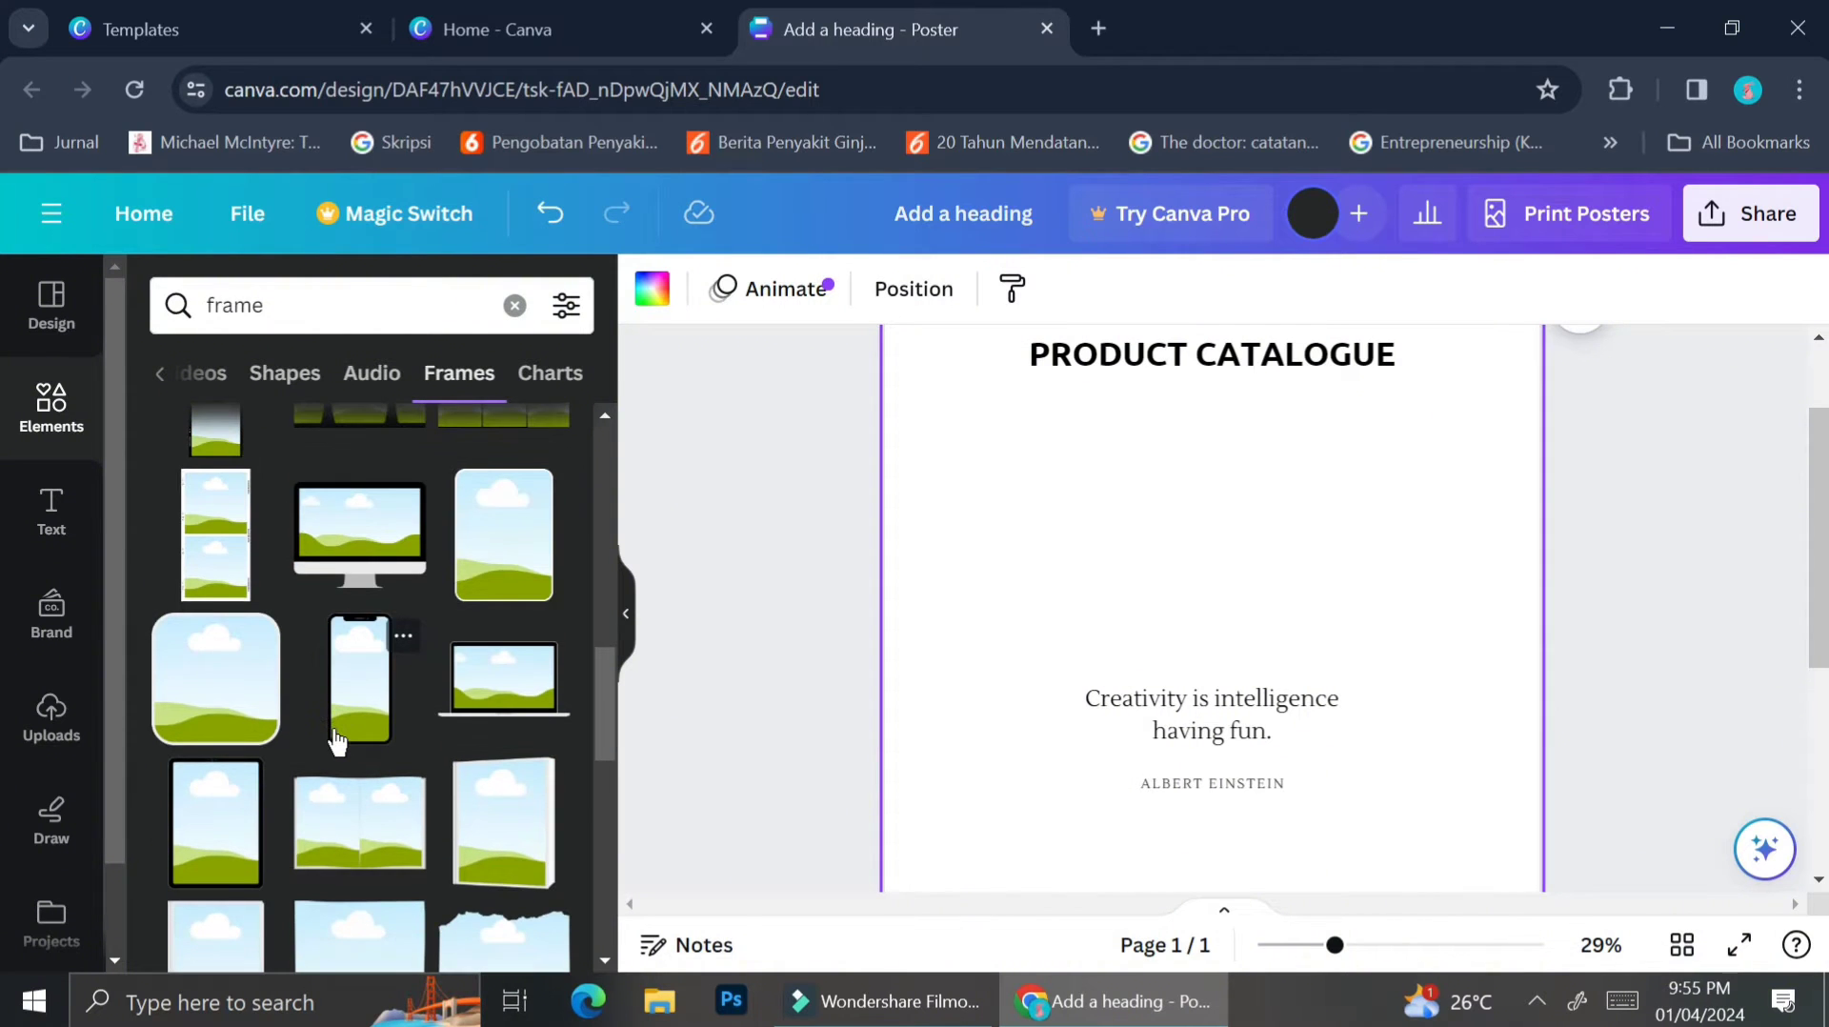
scroll(335, 740, up, 5)
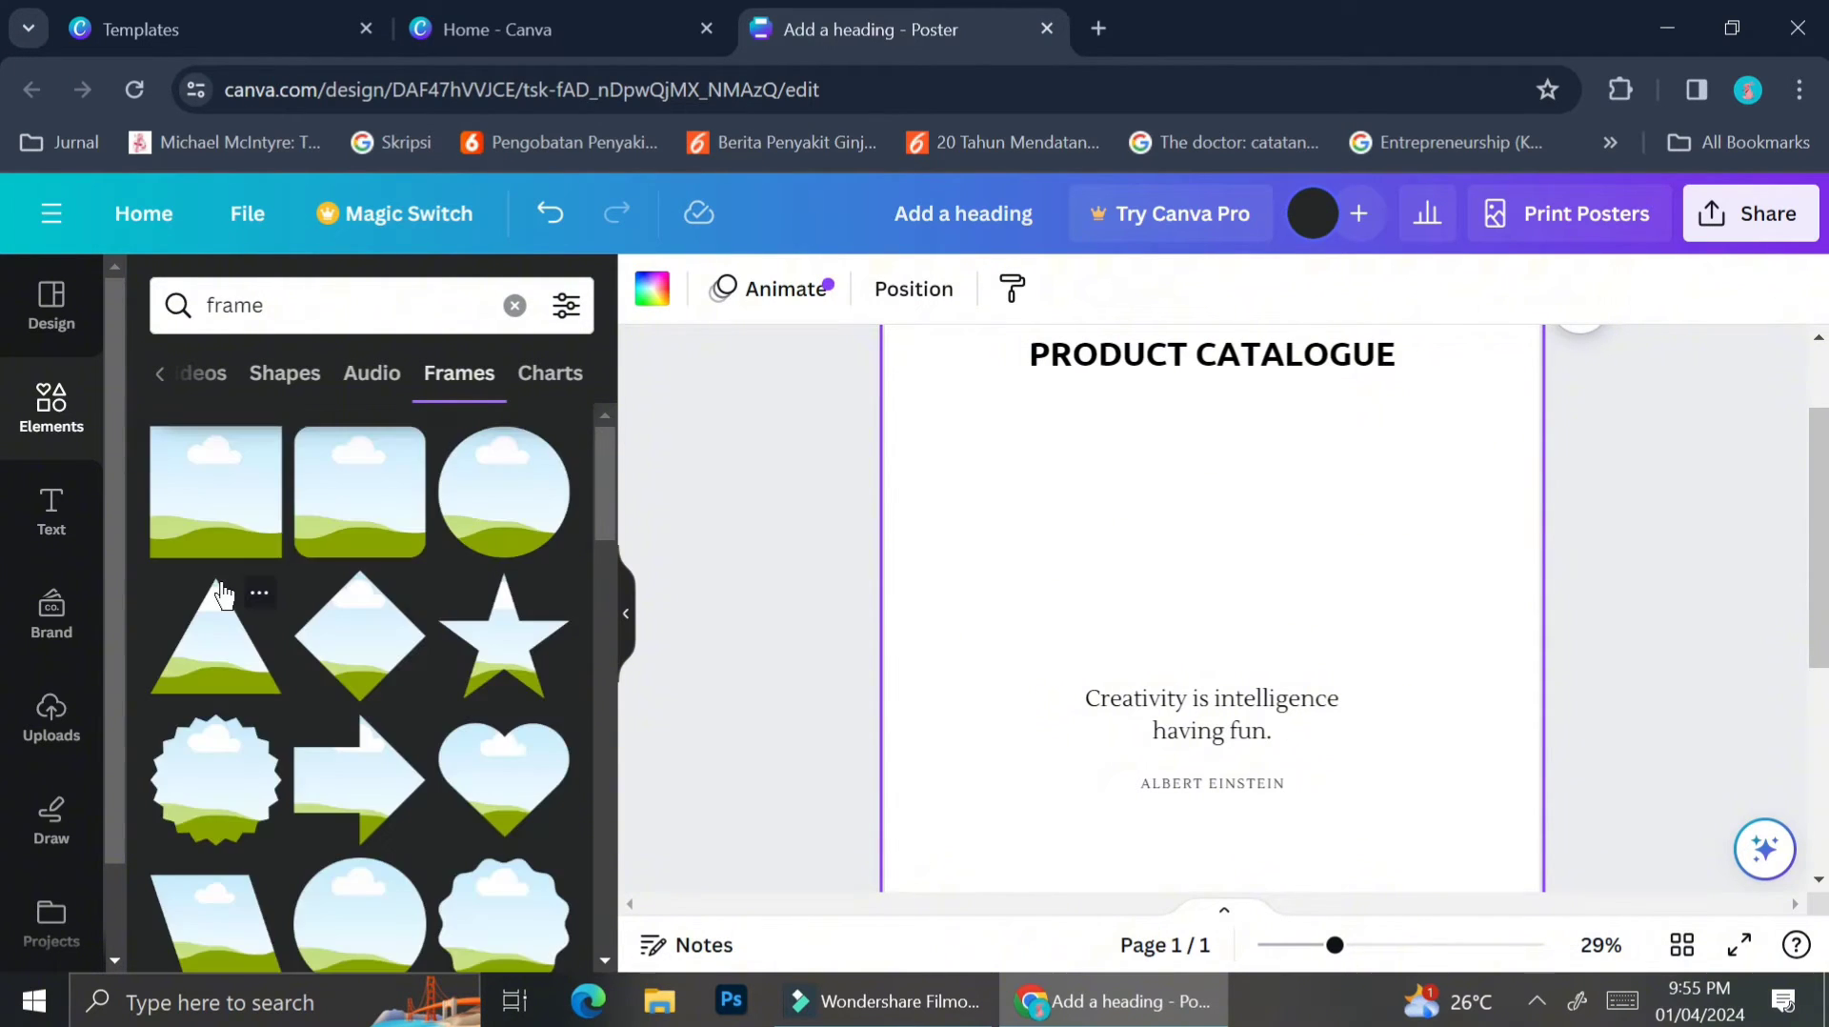
click(213, 542)
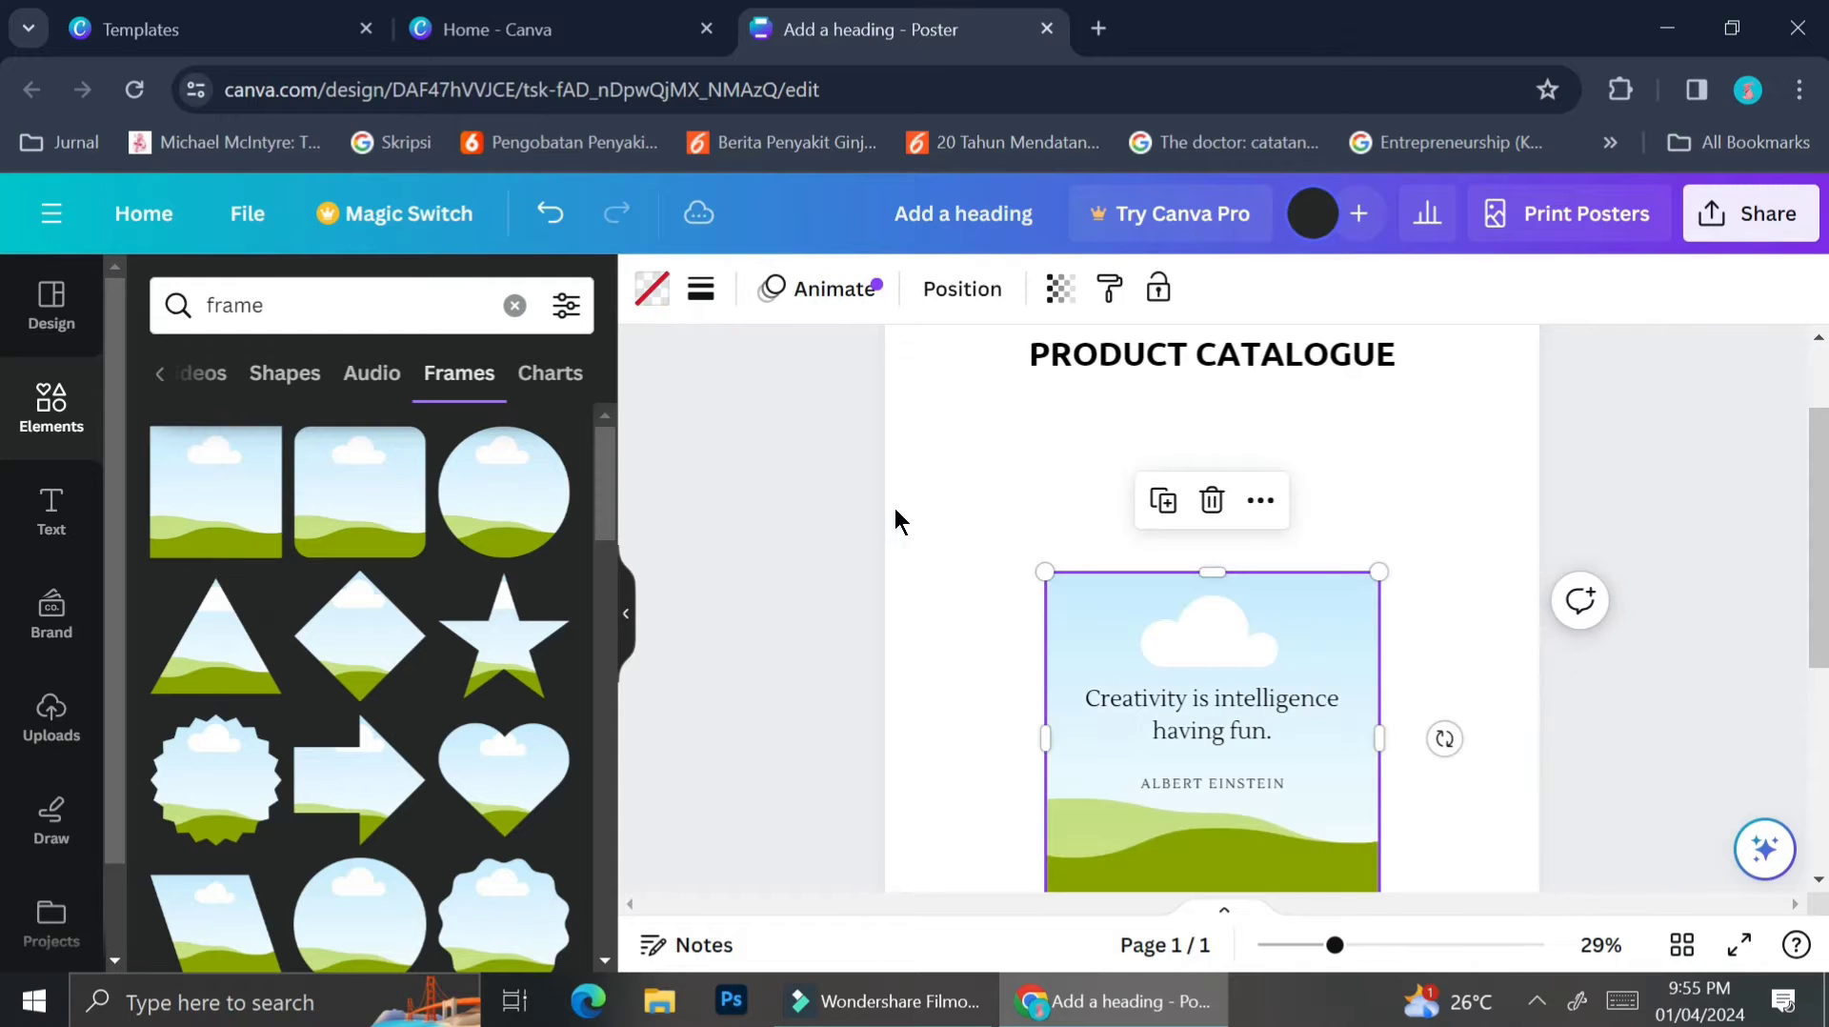
Shrink the square frame to about a quarter of the poster's width and place it below the heading, near the poster's left edge.
drag(1140, 620, 1018, 457)
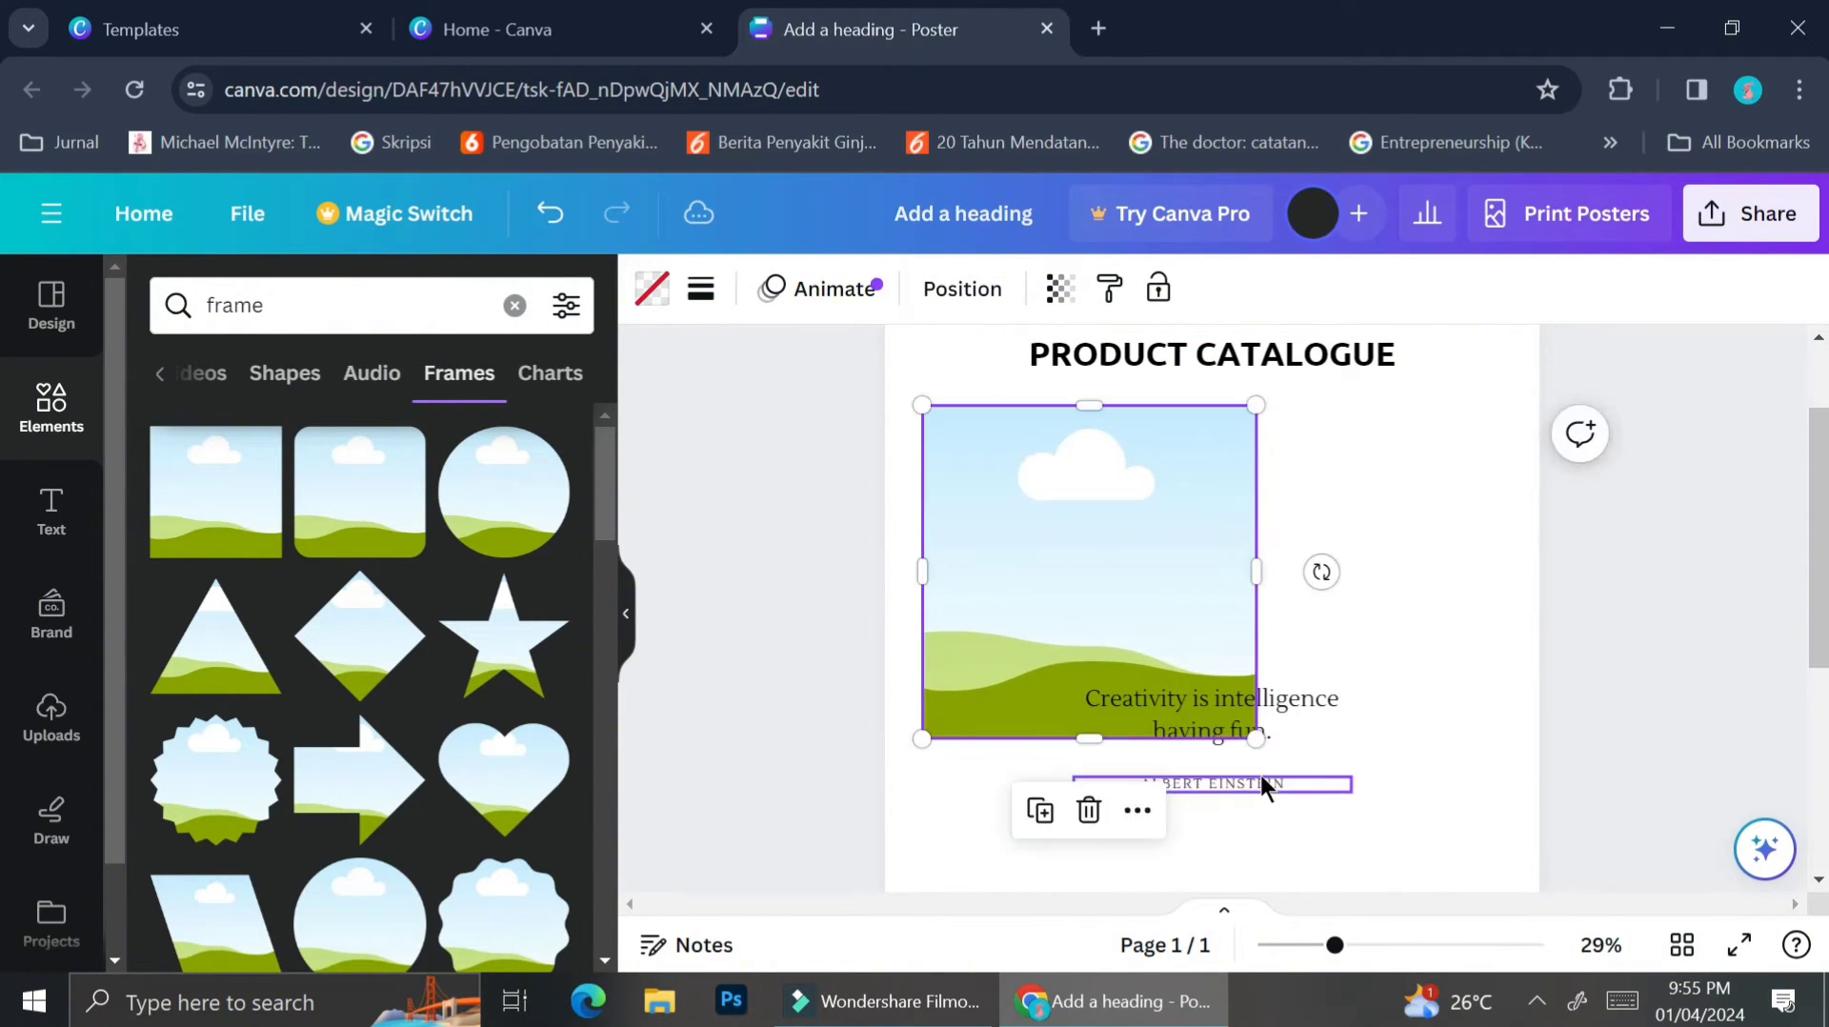
drag(1253, 747, 1107, 522)
scroll(1162, 497, up, 1)
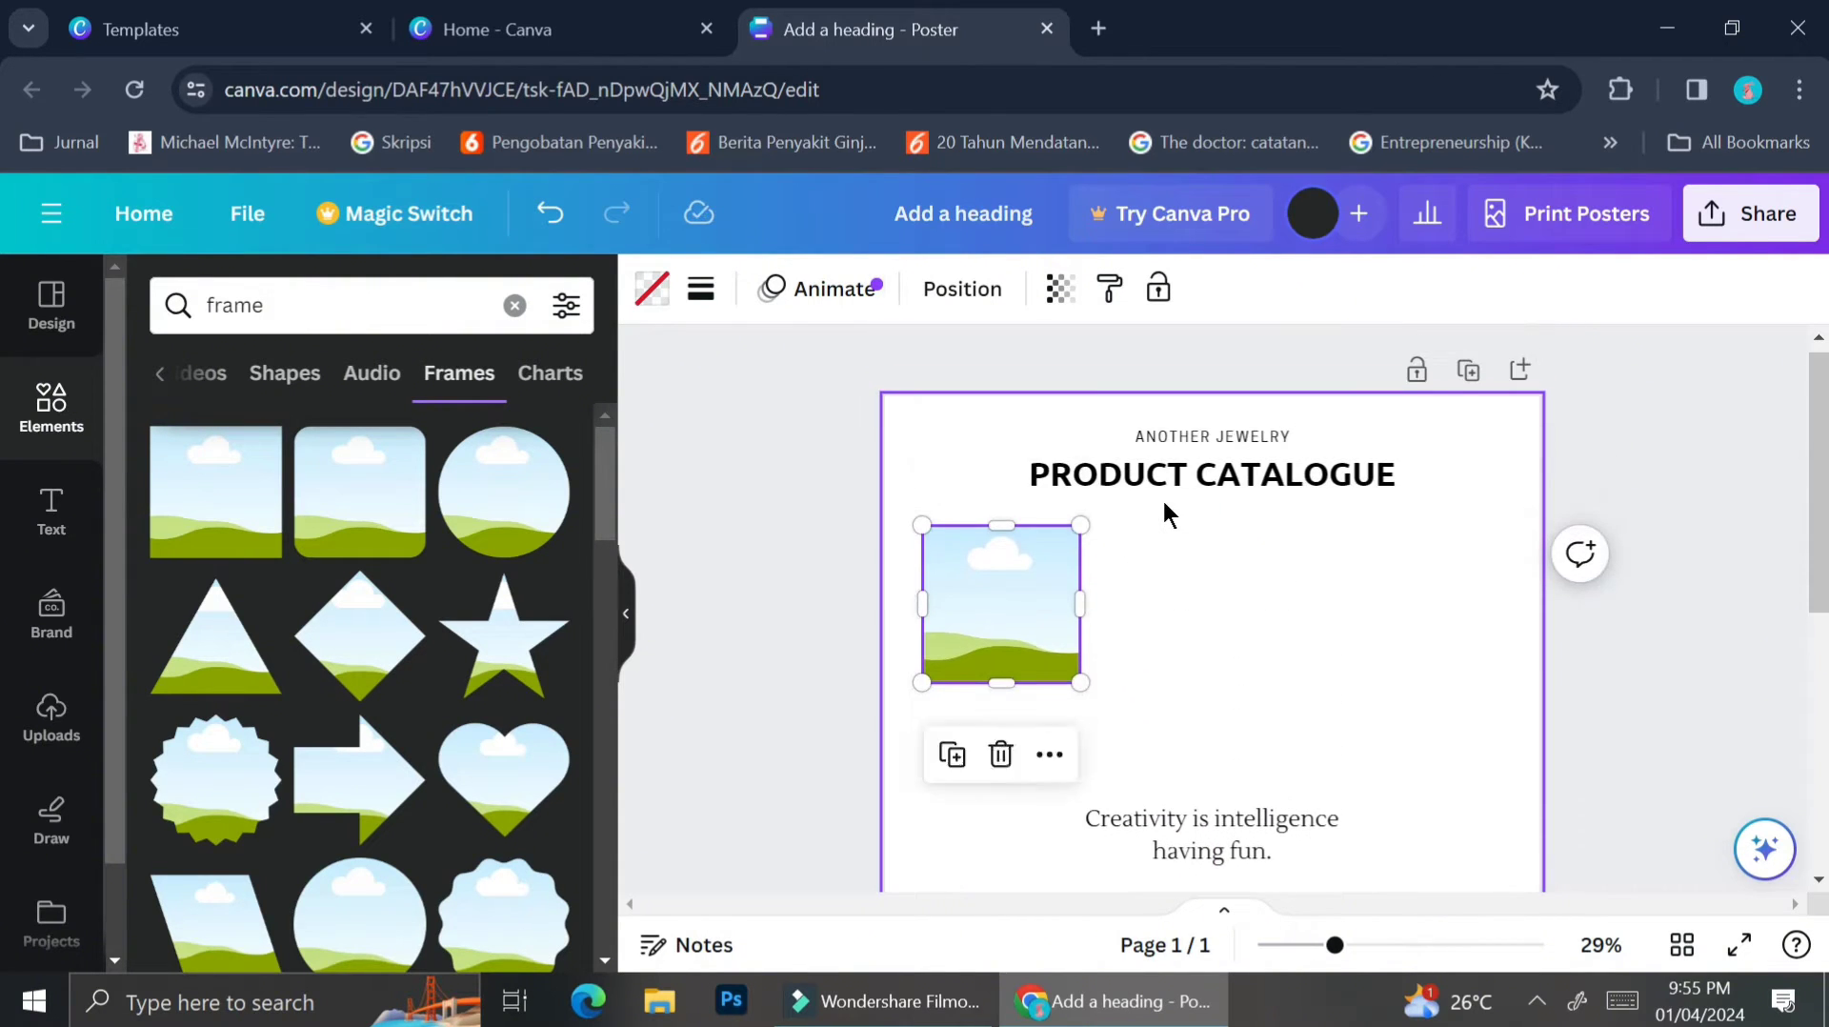
drag(1048, 538, 1065, 552)
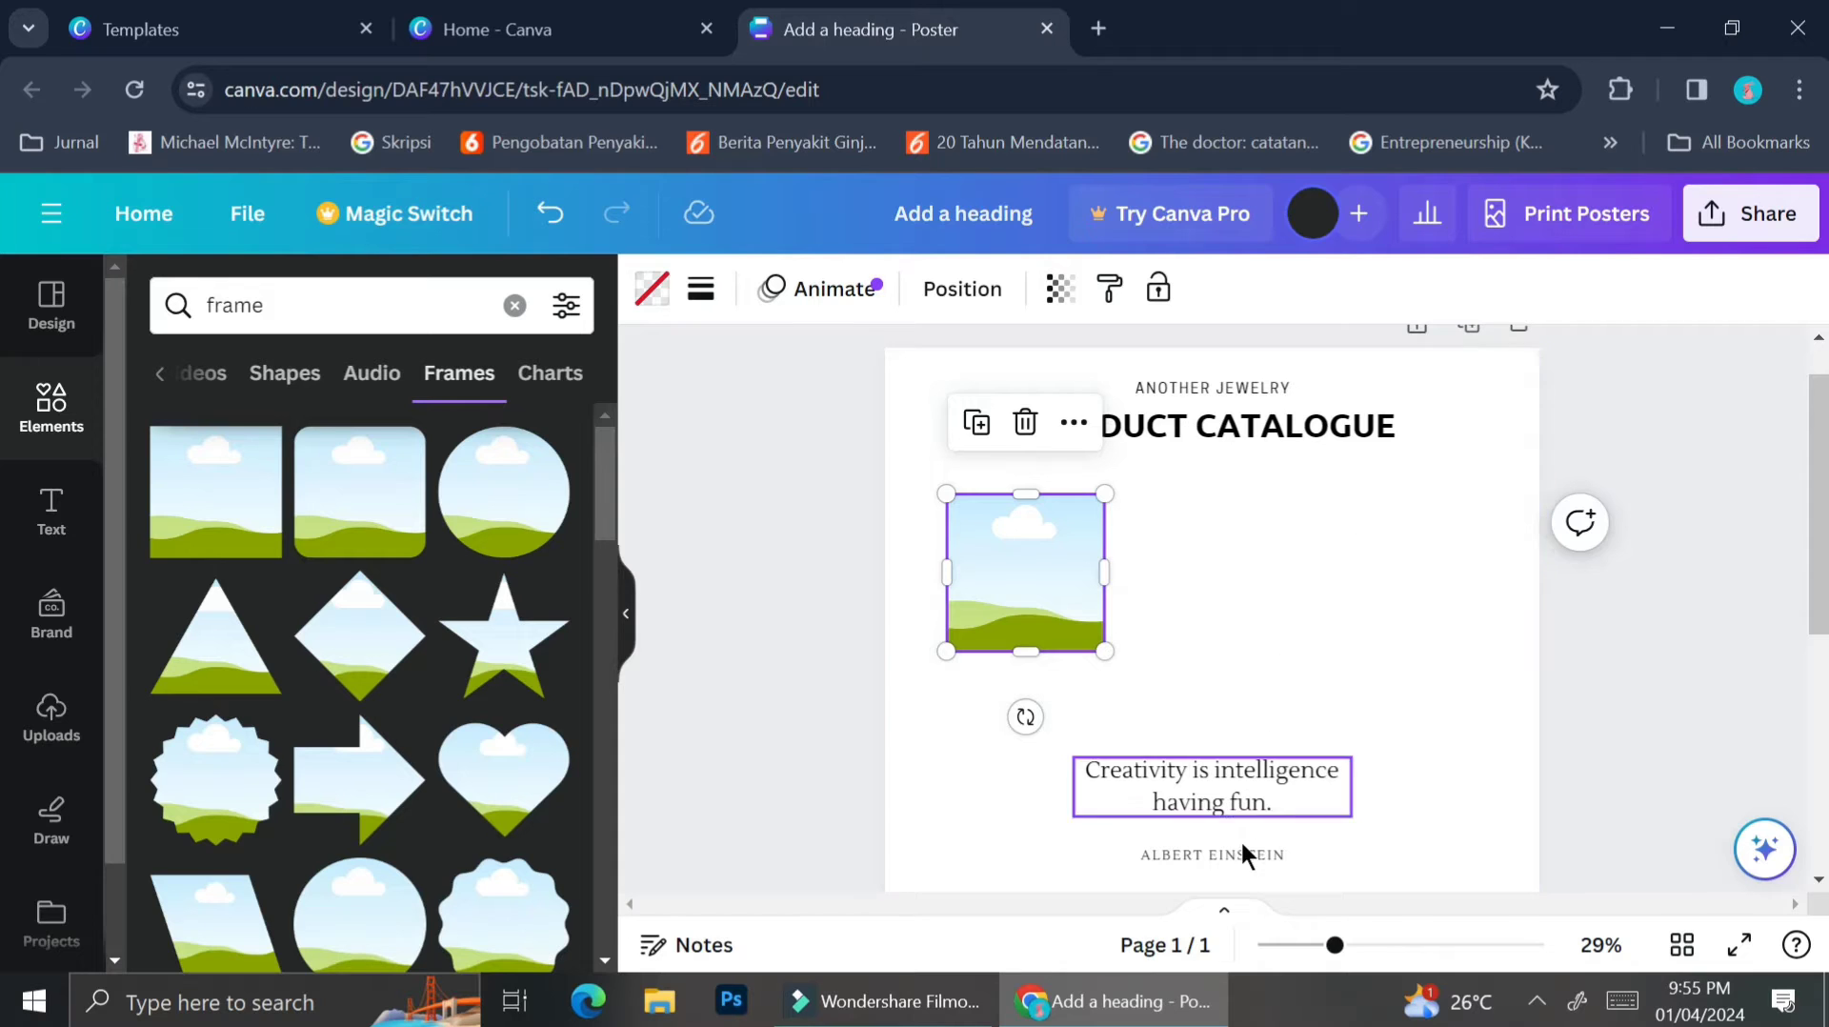
Scale down the quote and its author line together and centre them directly below the square frame.
click(1240, 772)
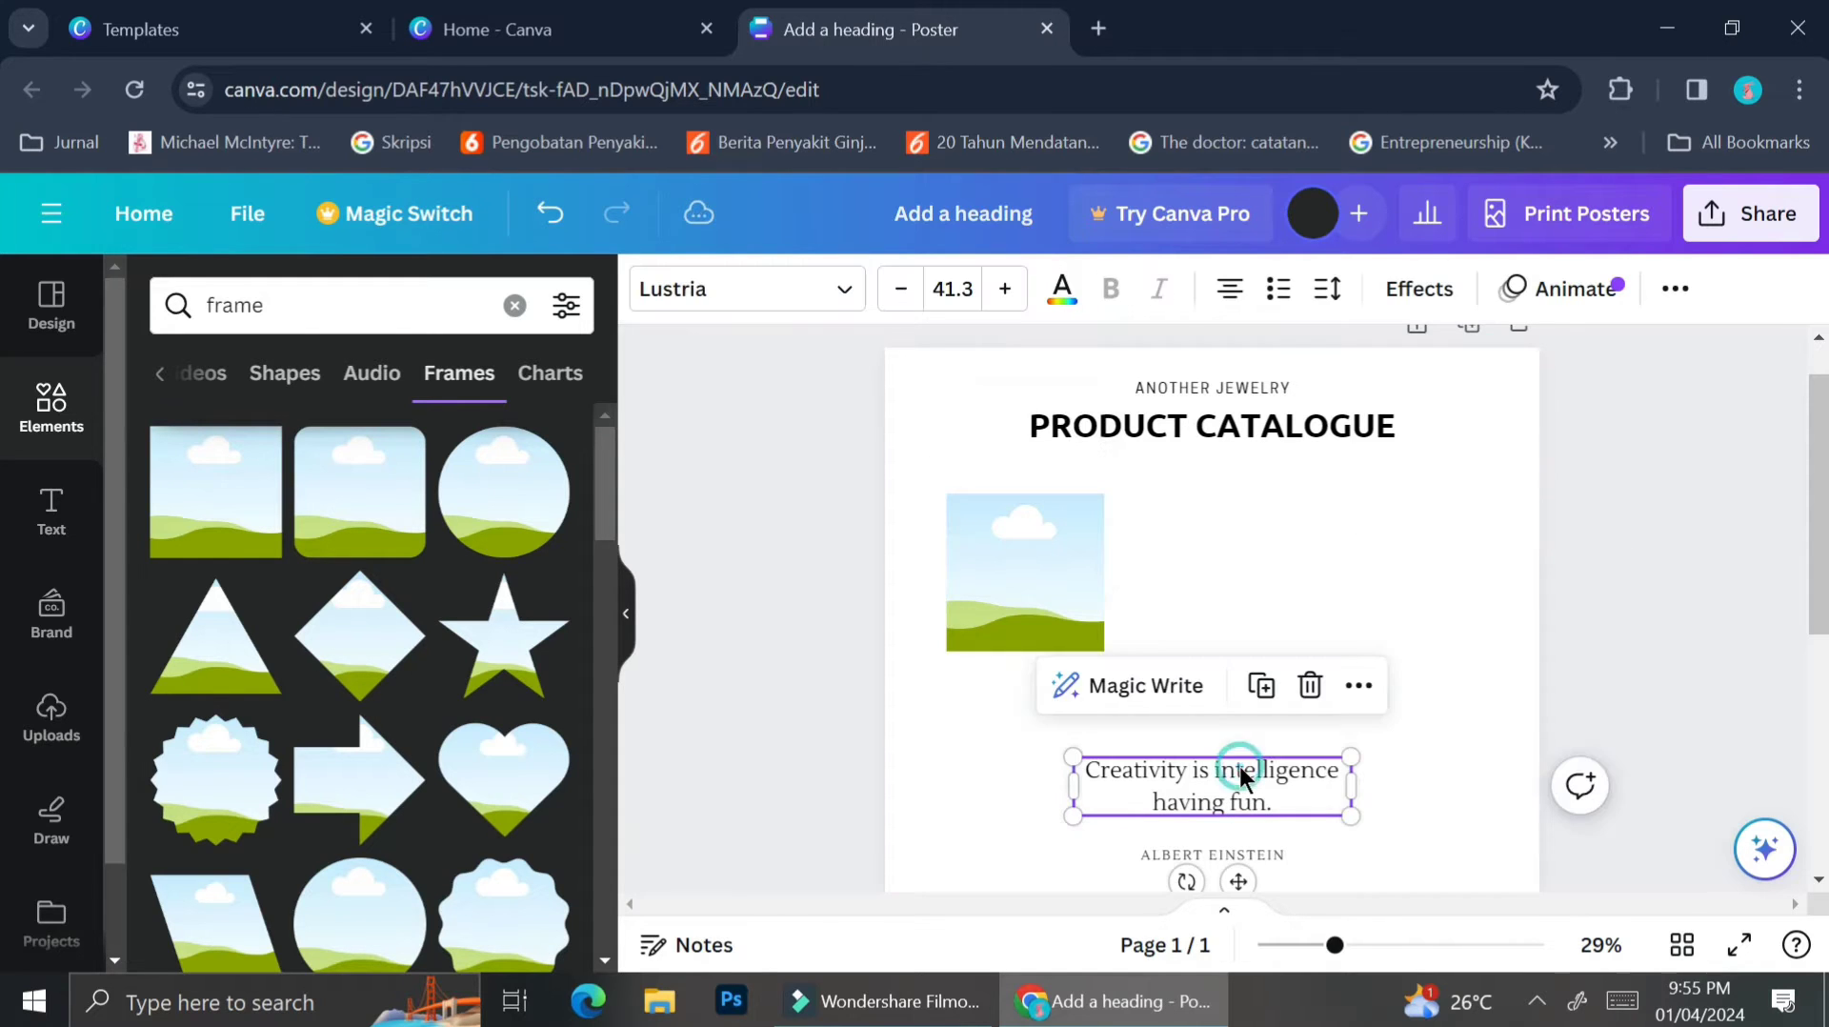
shift+click(1255, 856)
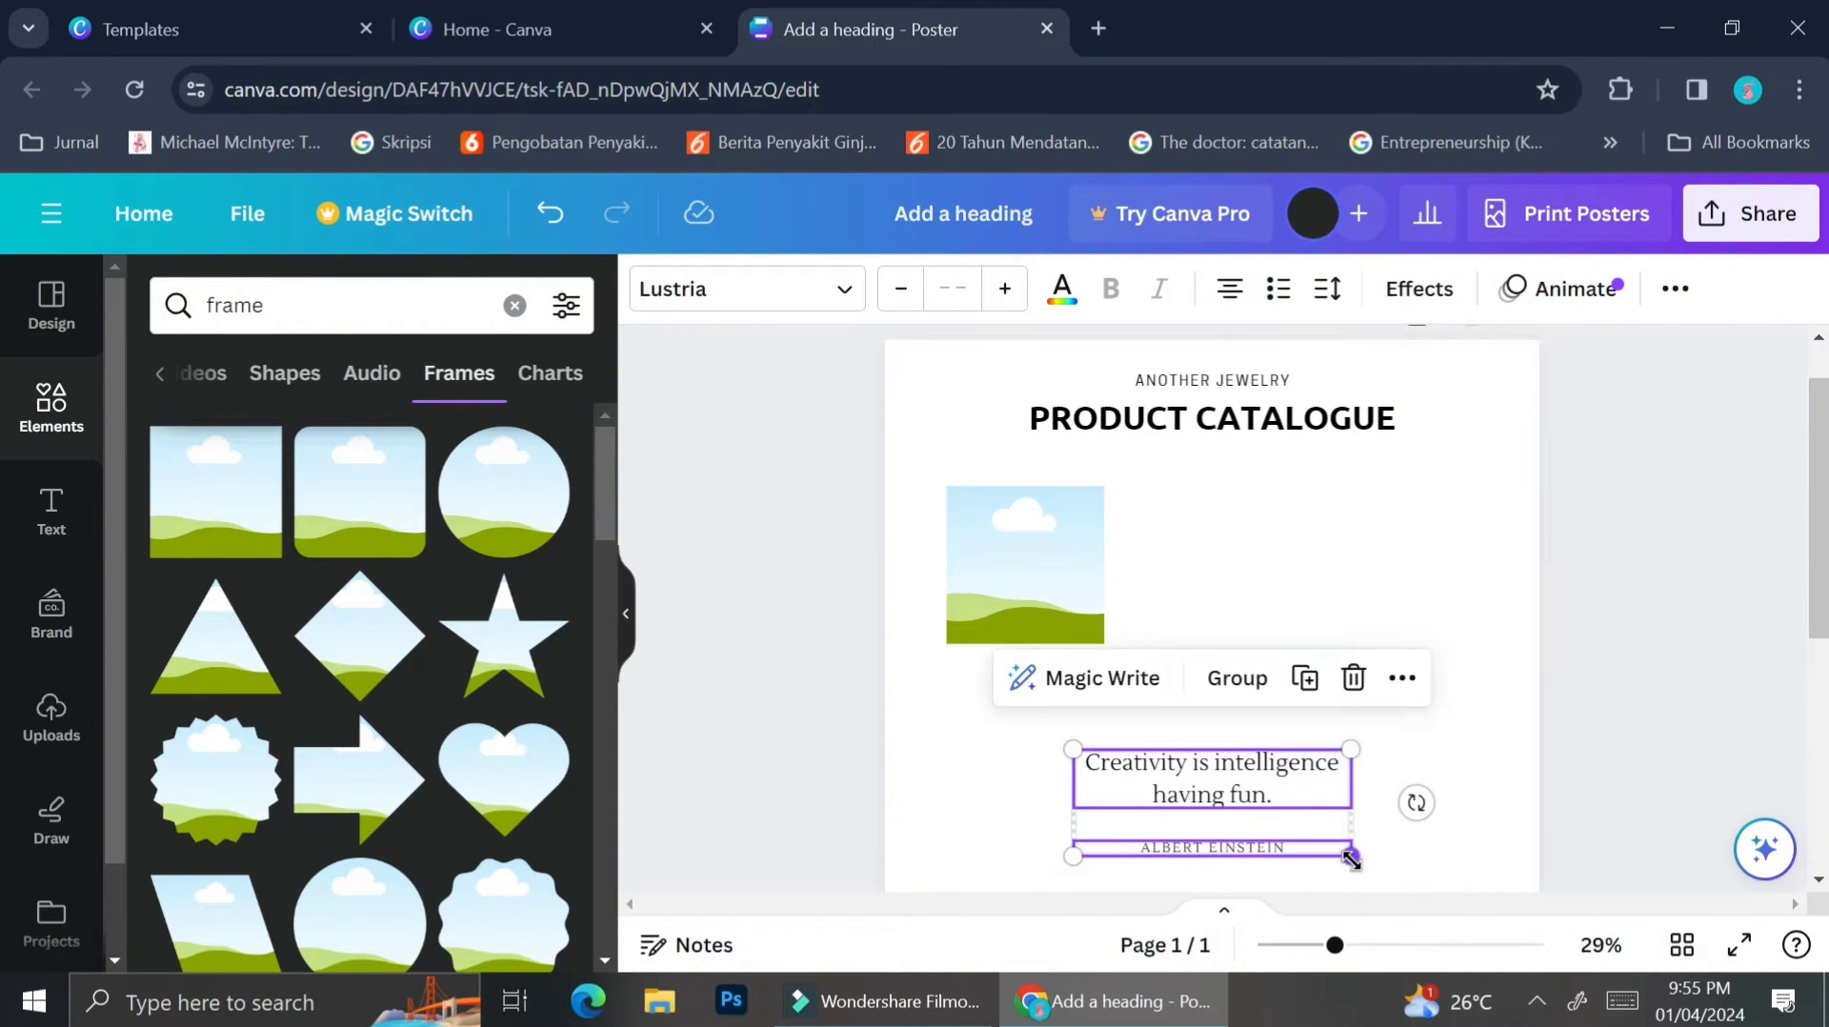
drag(1347, 855, 1281, 826)
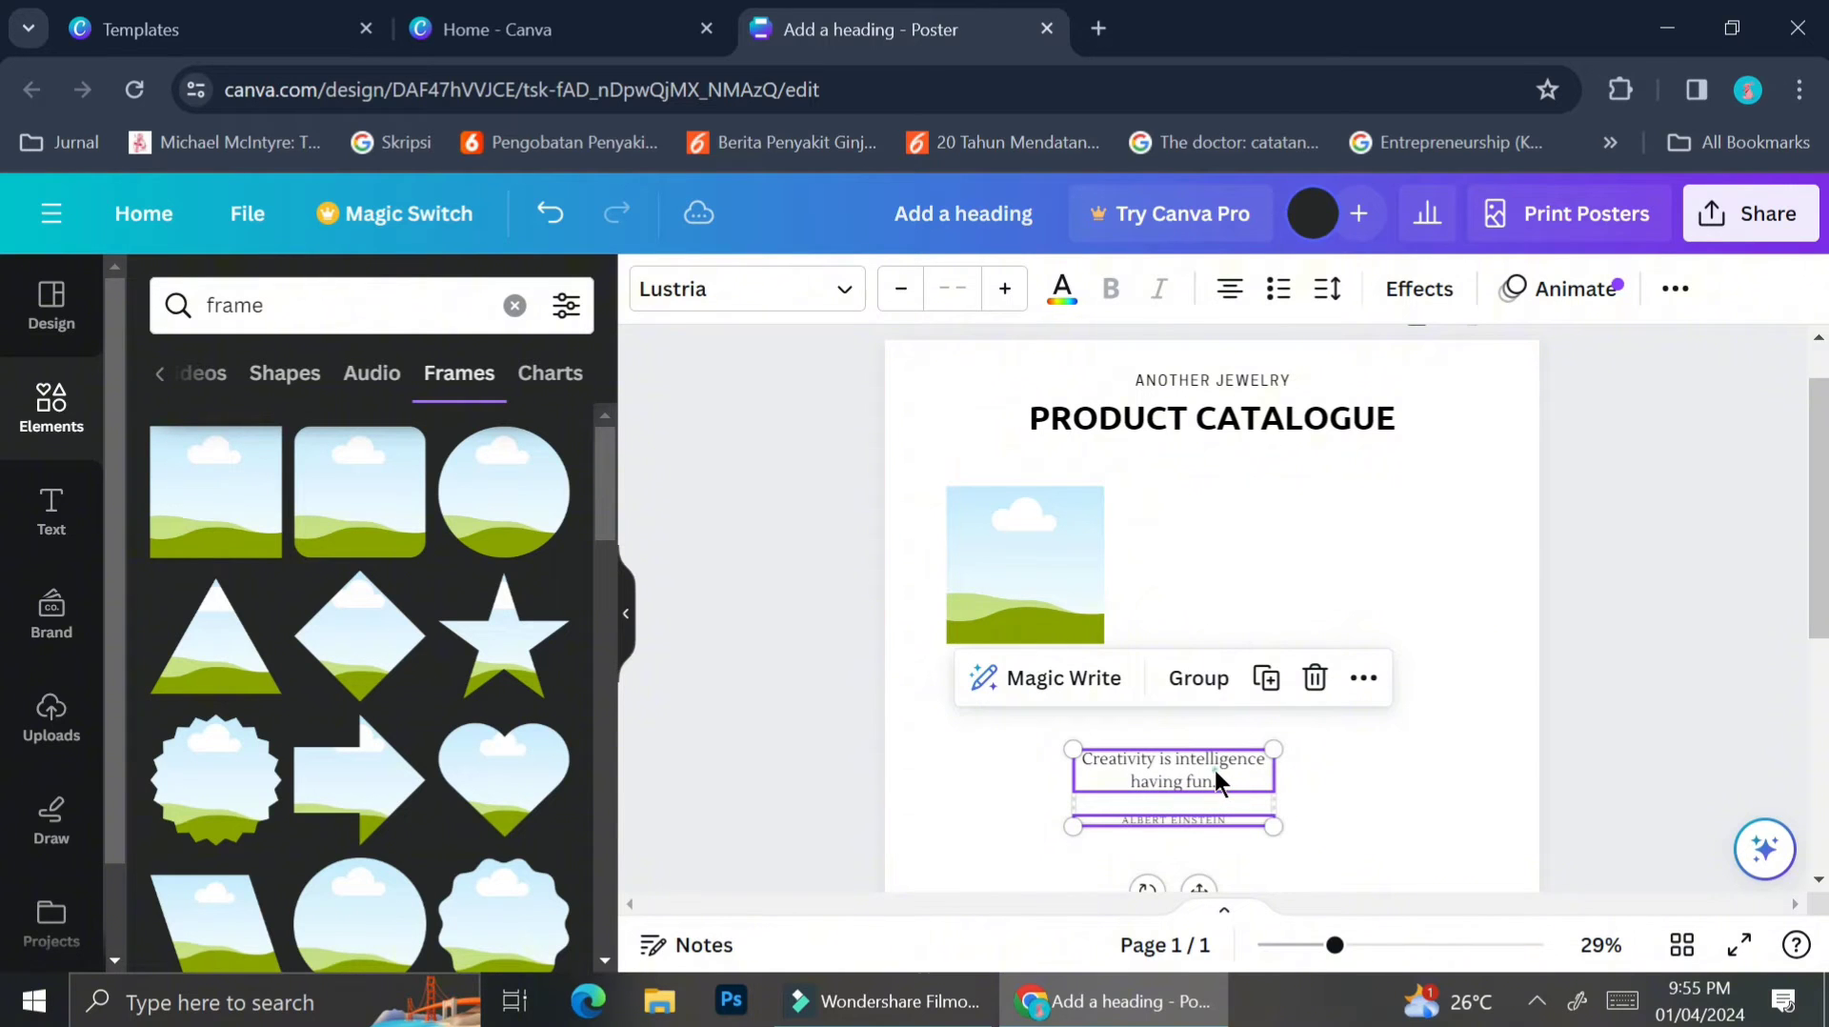
drag(1210, 778, 1066, 677)
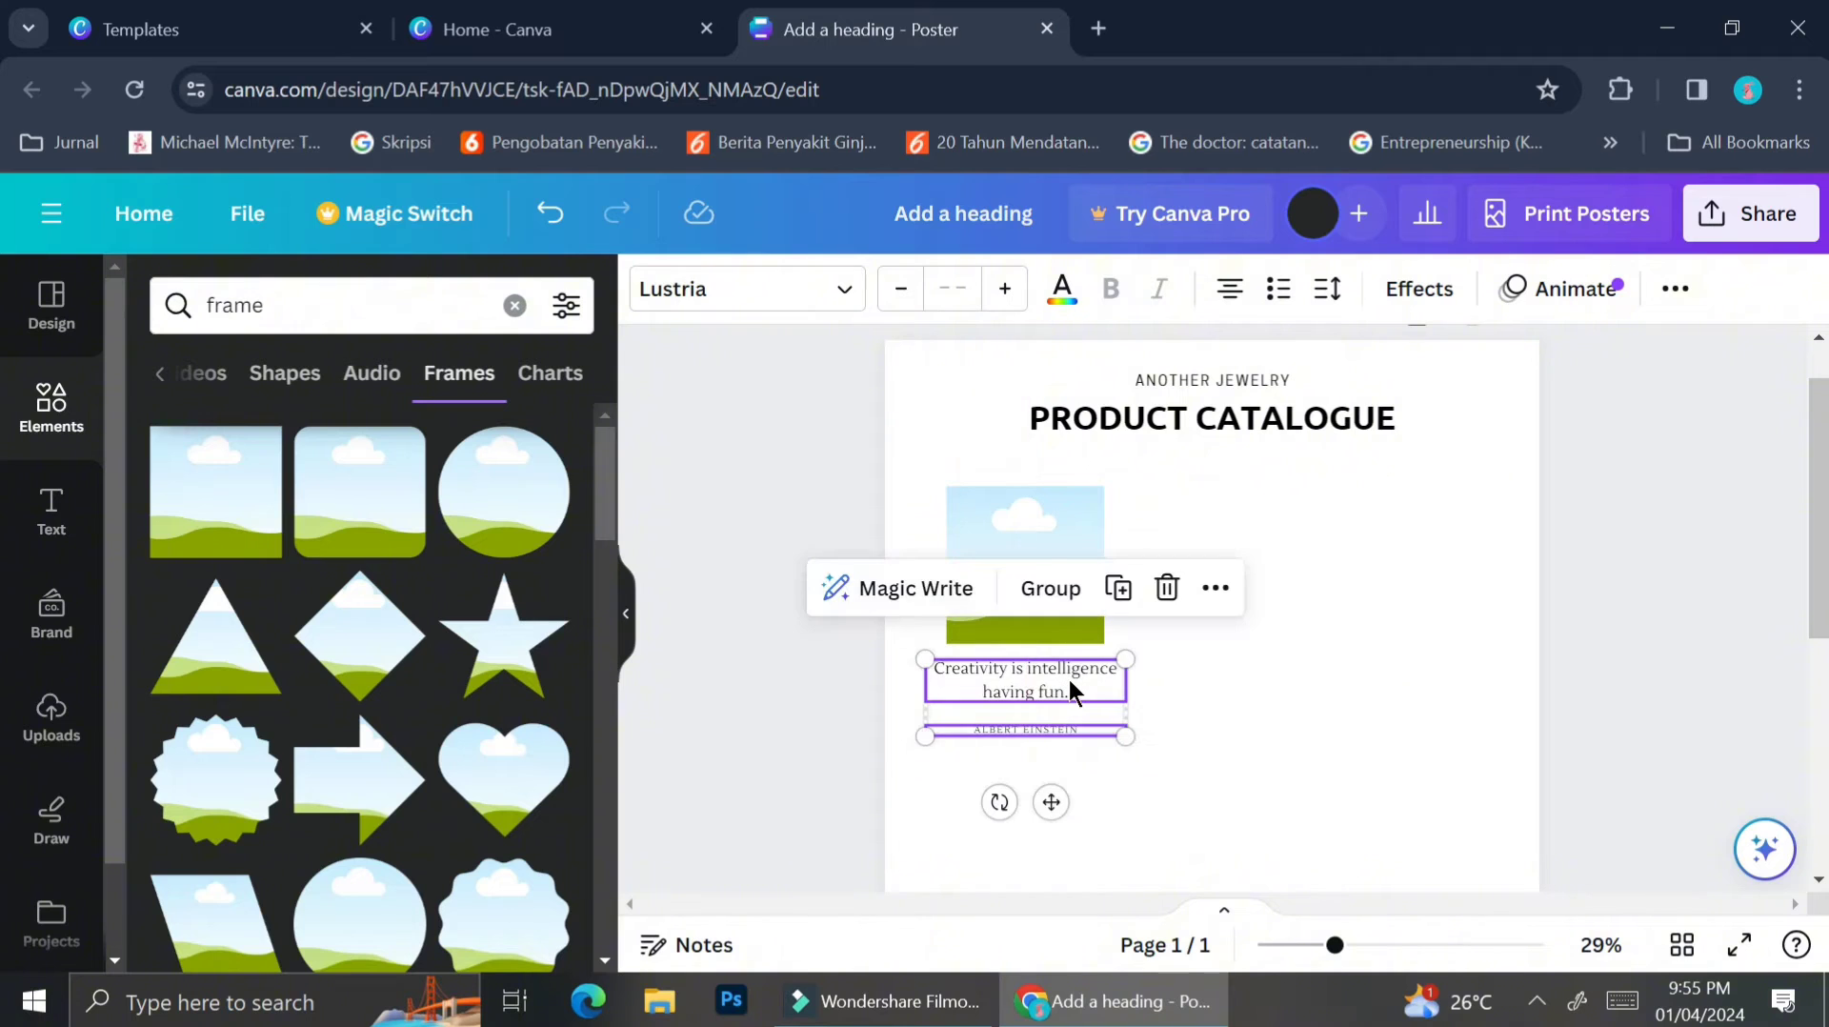
click(1244, 658)
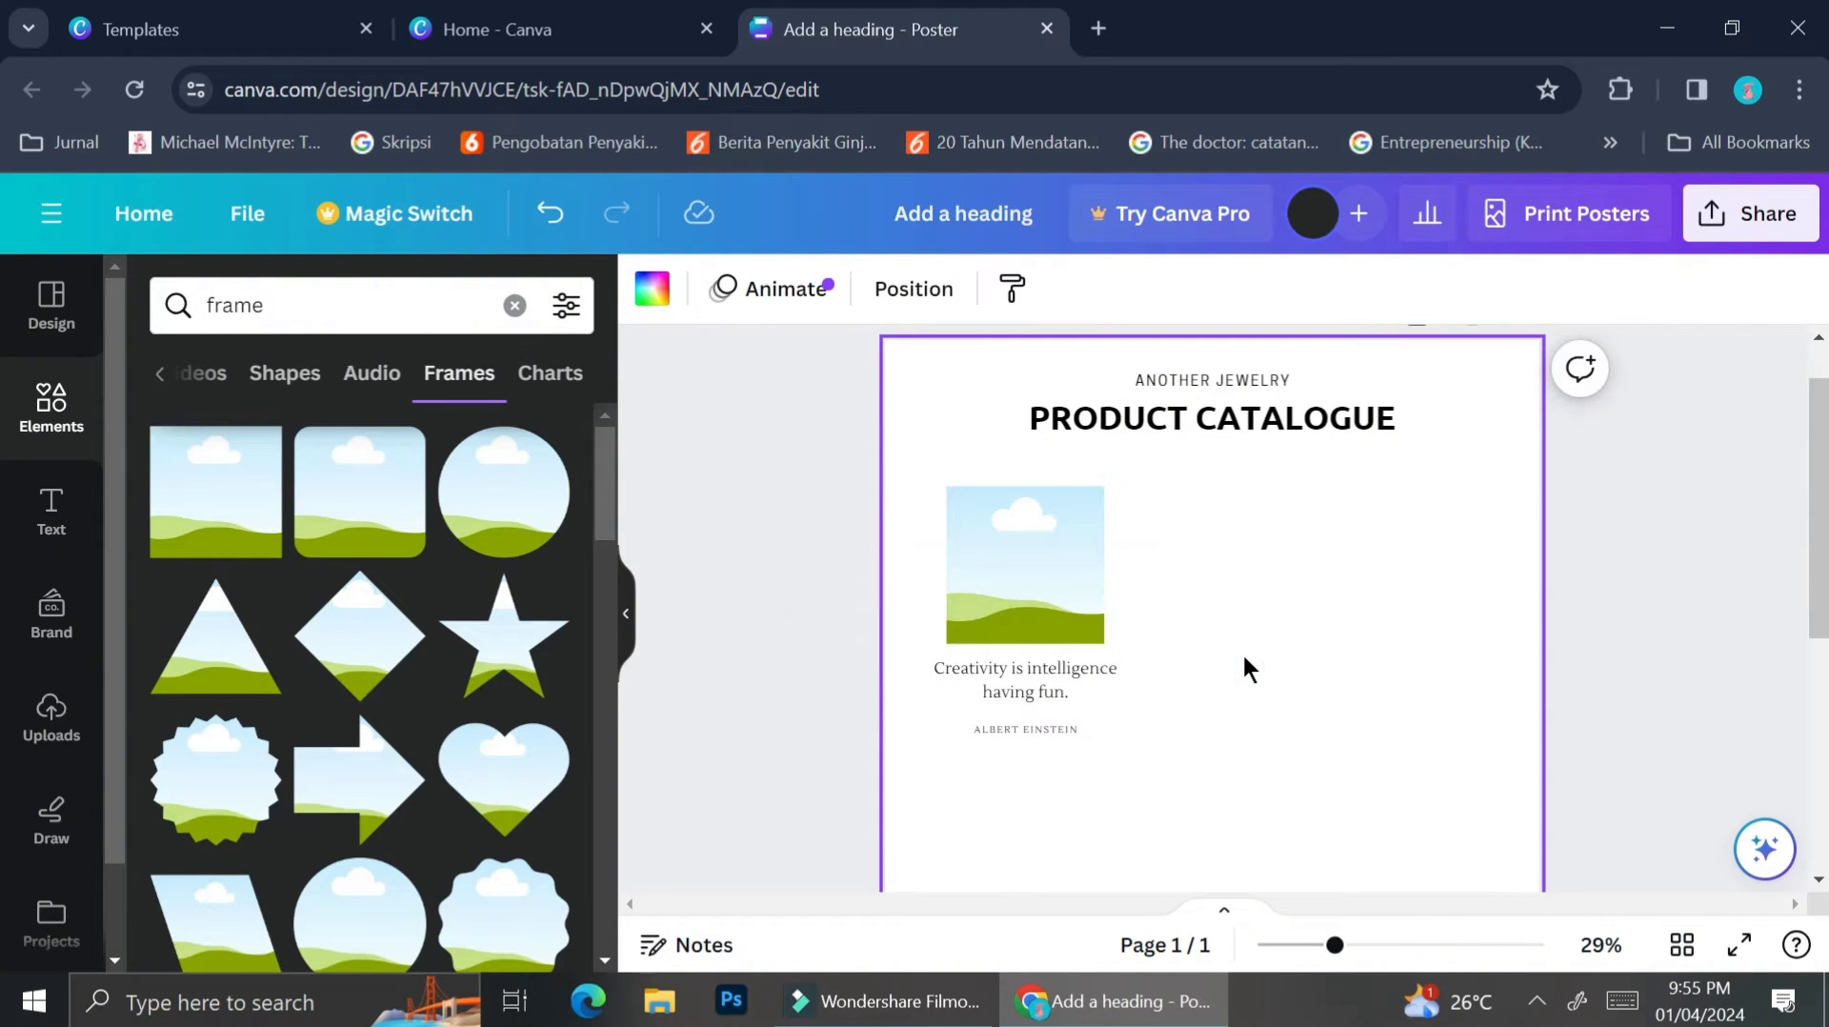
Replace the placeholder text below the frame with "BEADED JEWELRY", "$5" and "Beautiful beaded jewelry made with love".
click(1034, 682)
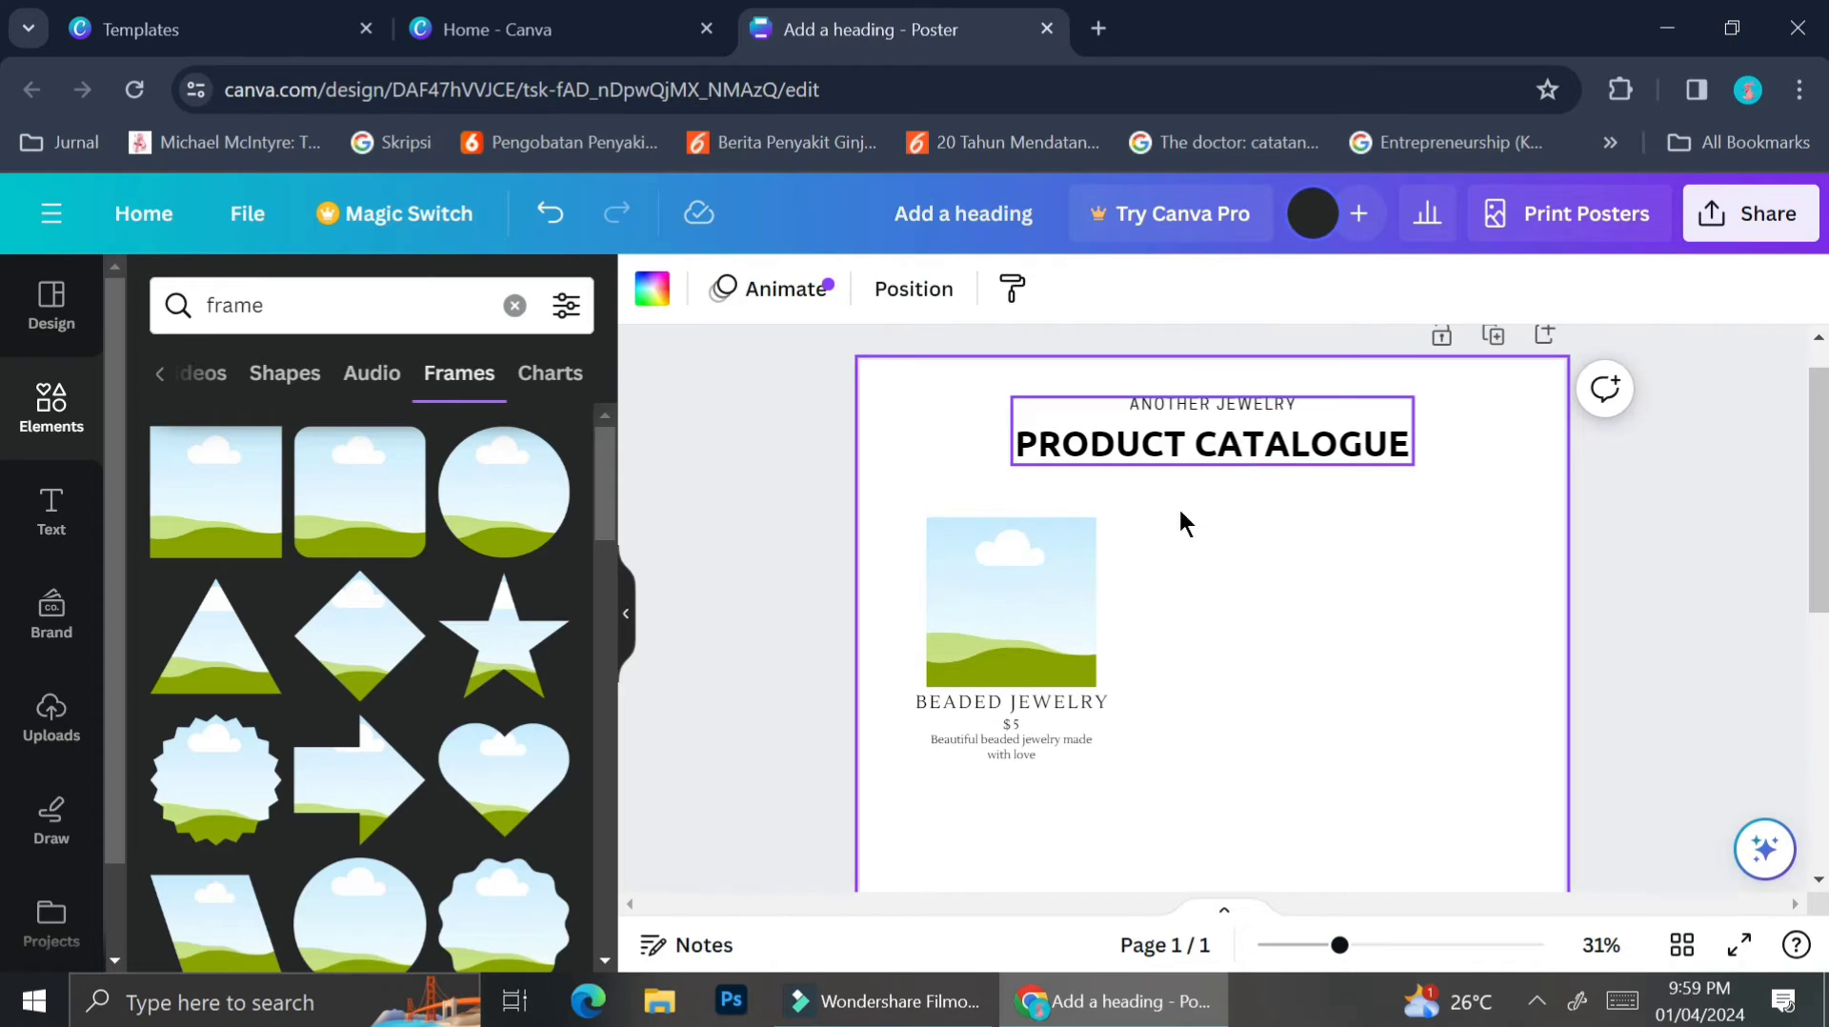
click(1049, 682)
click(1163, 731)
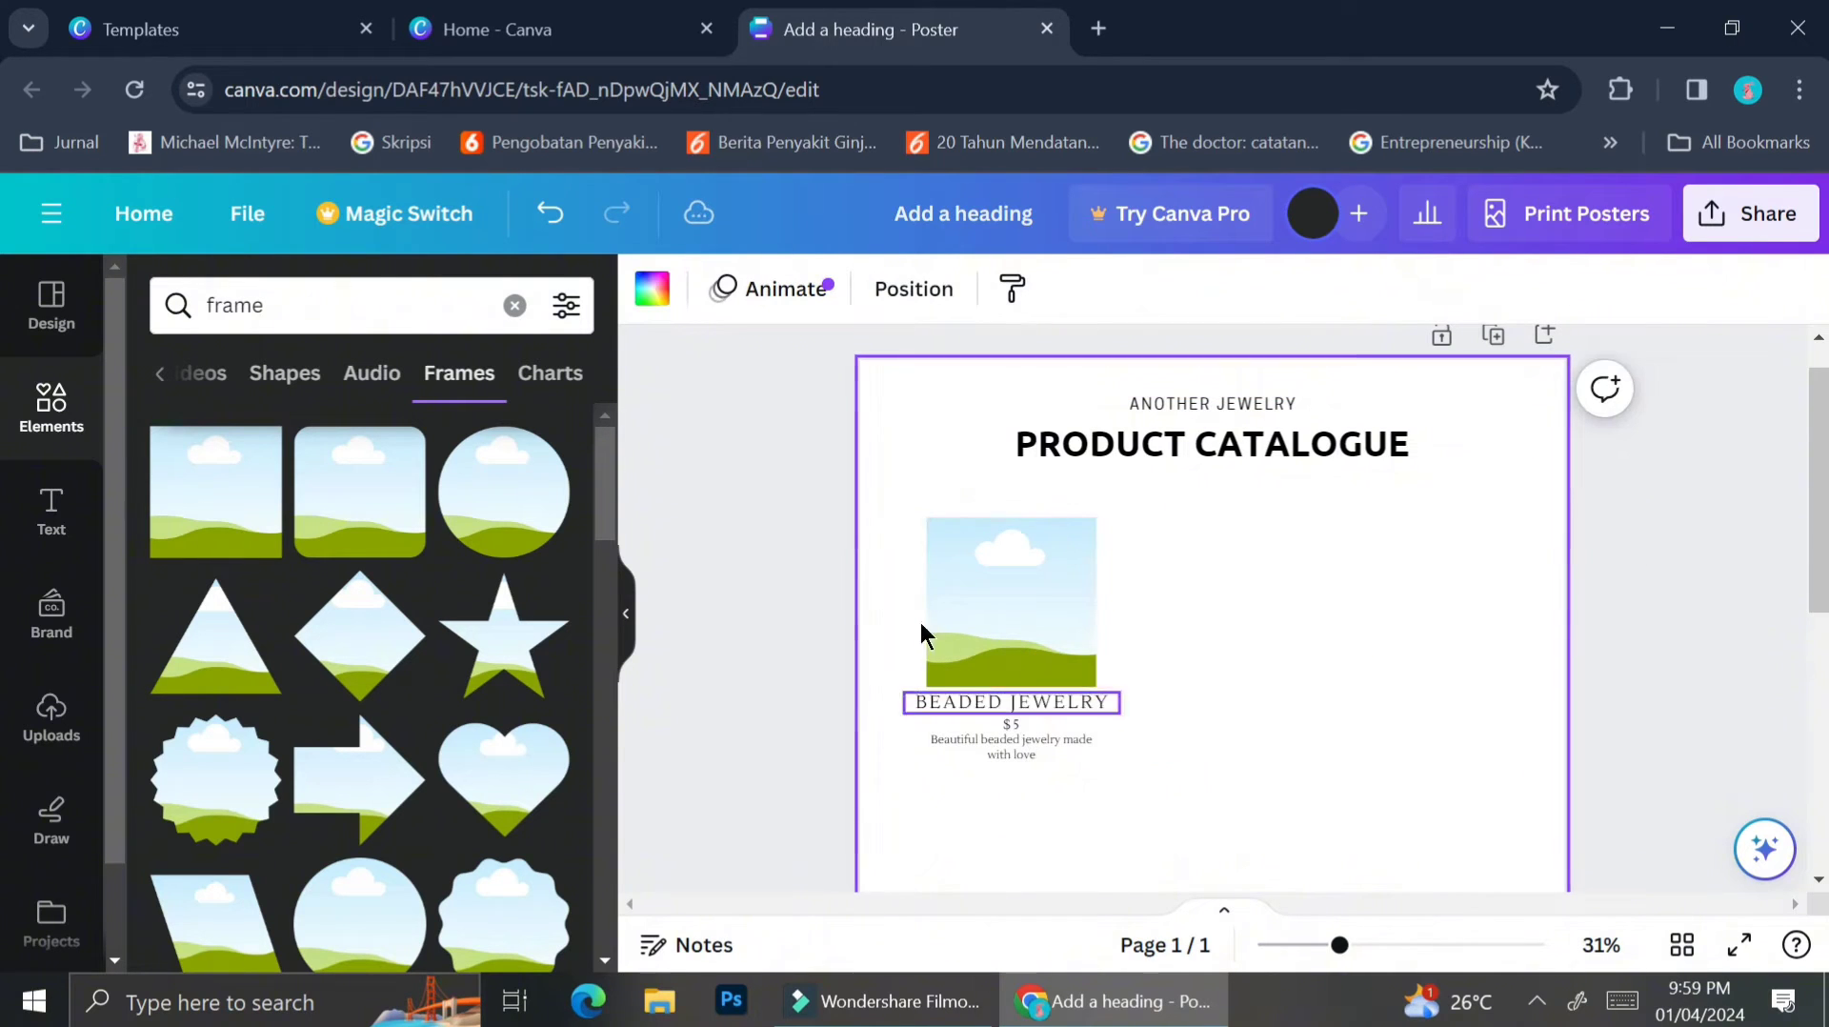
Group the frame with its product name, price and description, and place two duplicates of the group beside it in a row.
drag(892, 507, 1118, 797)
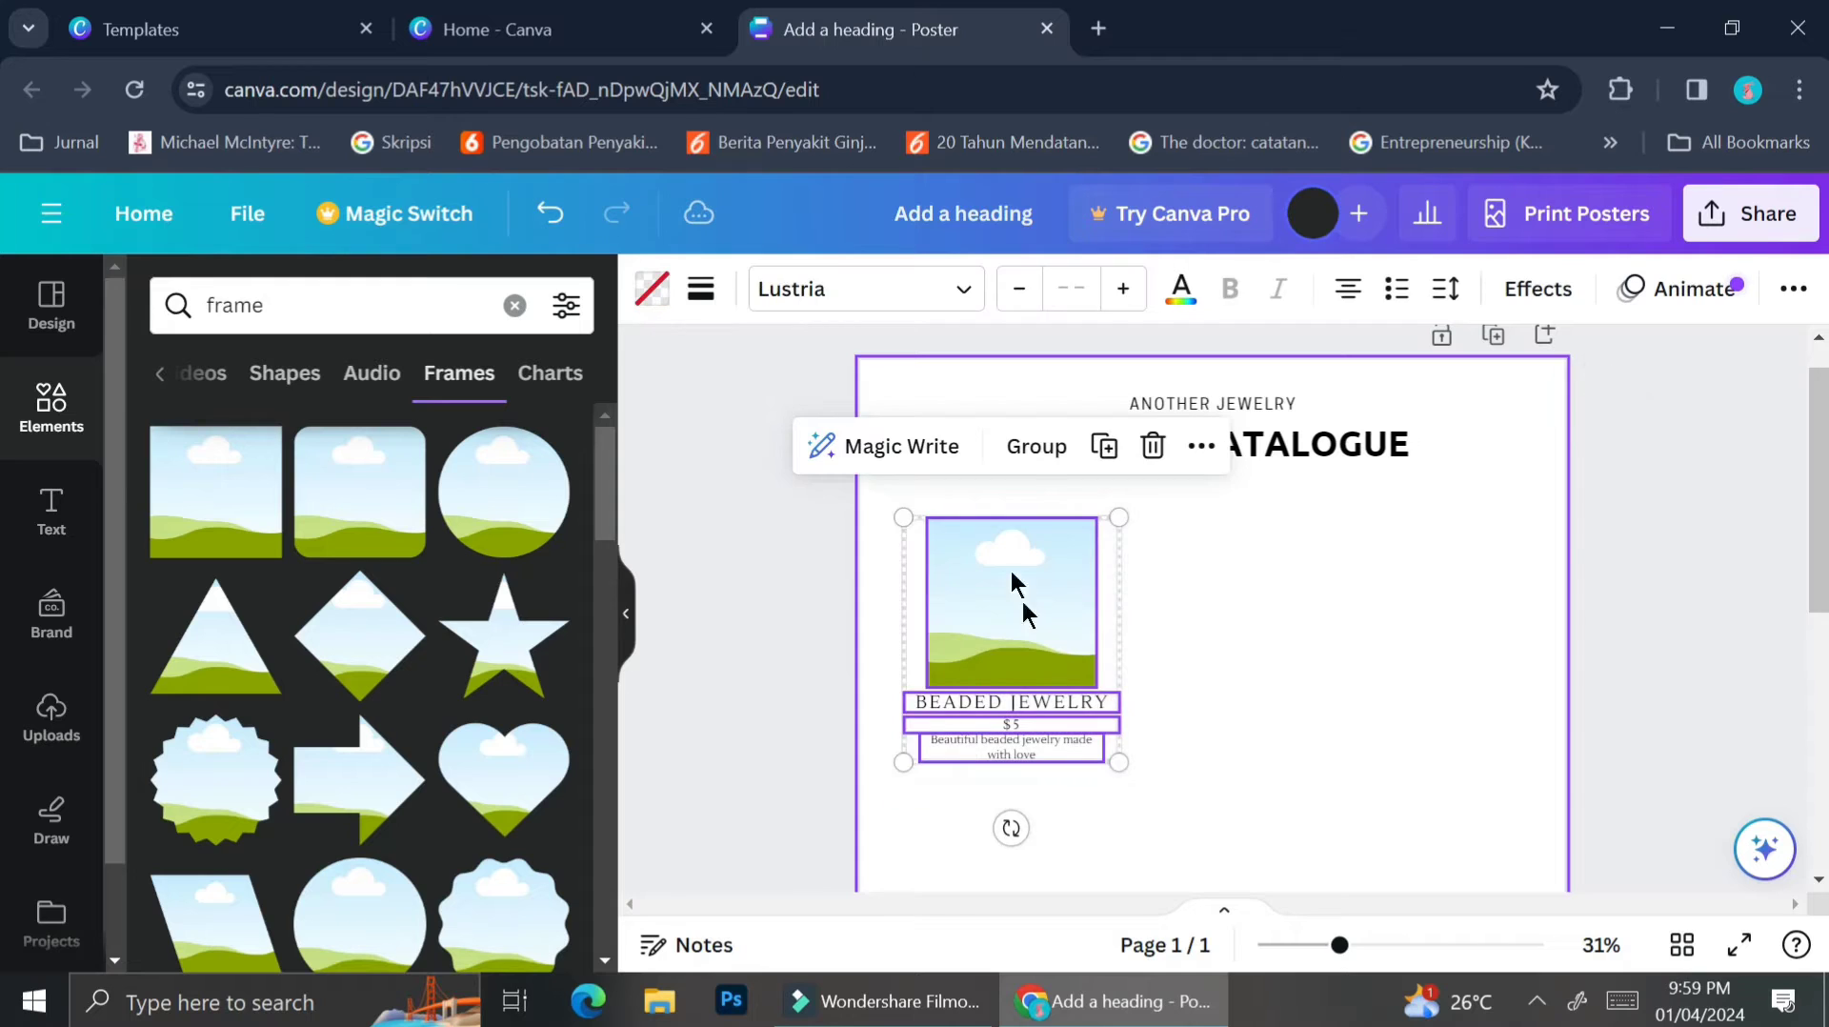
click(1037, 446)
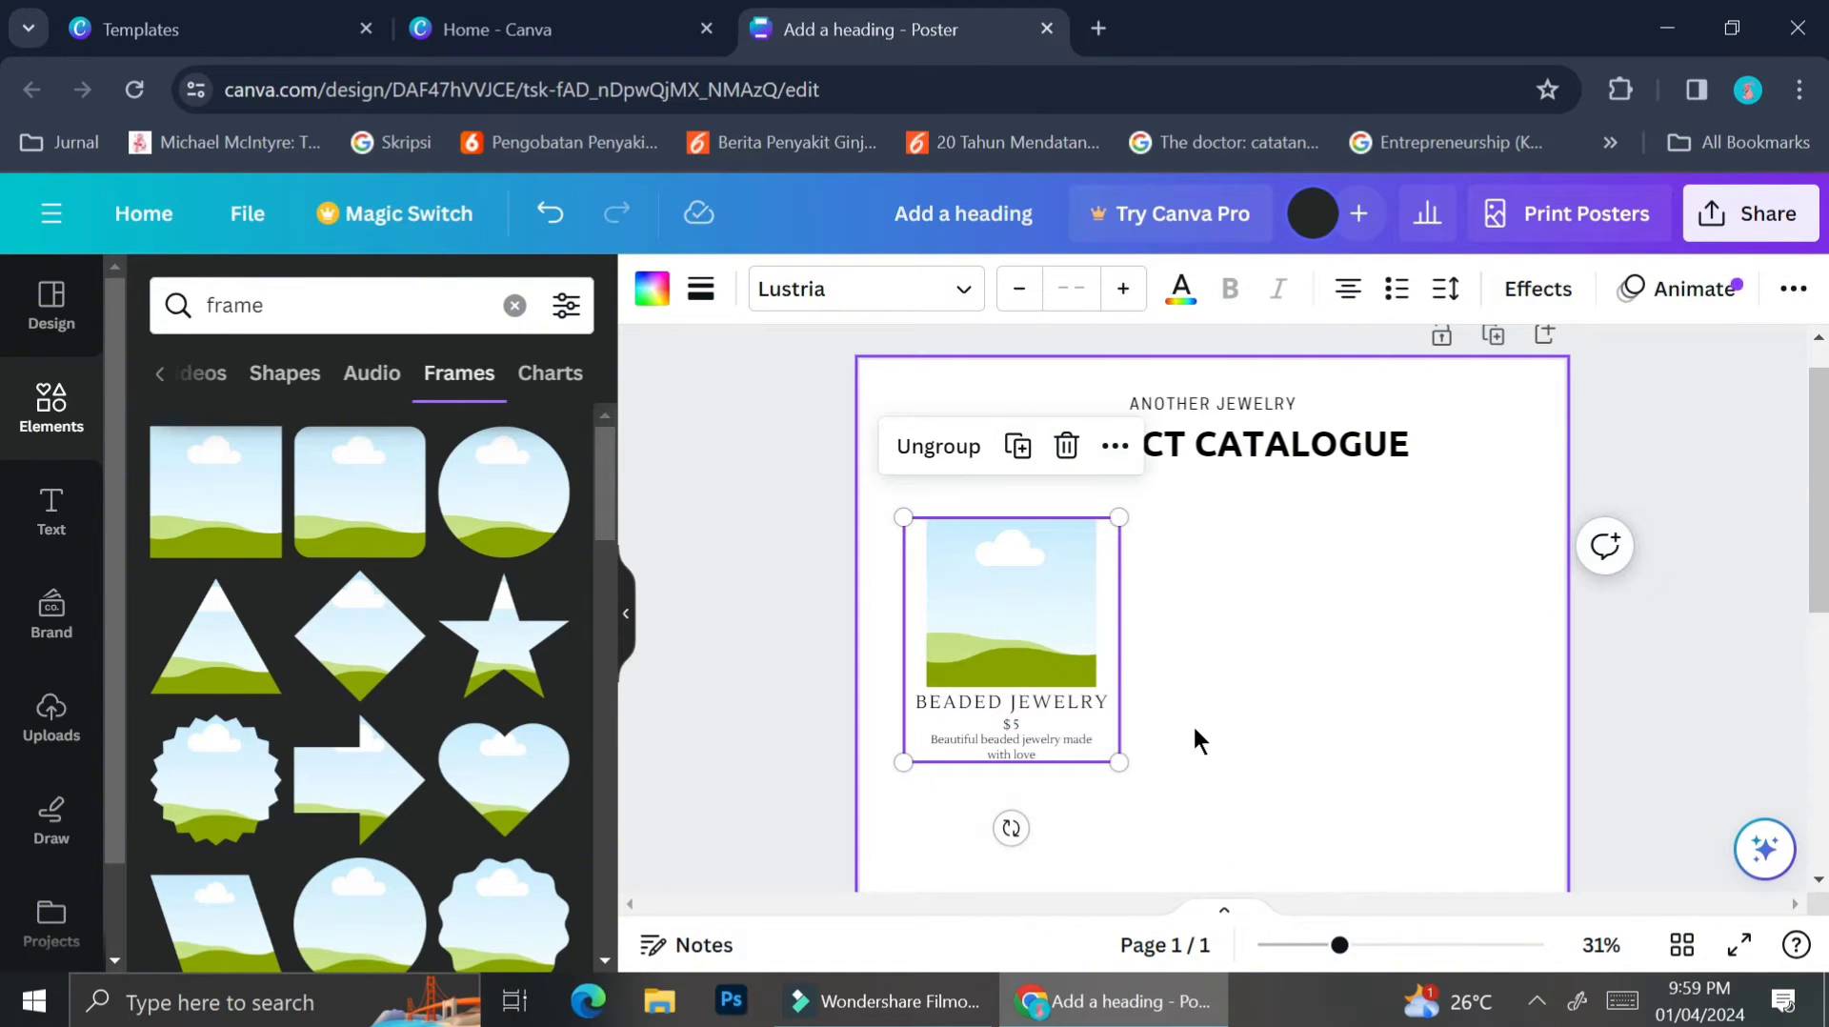
key(ctrl+d)
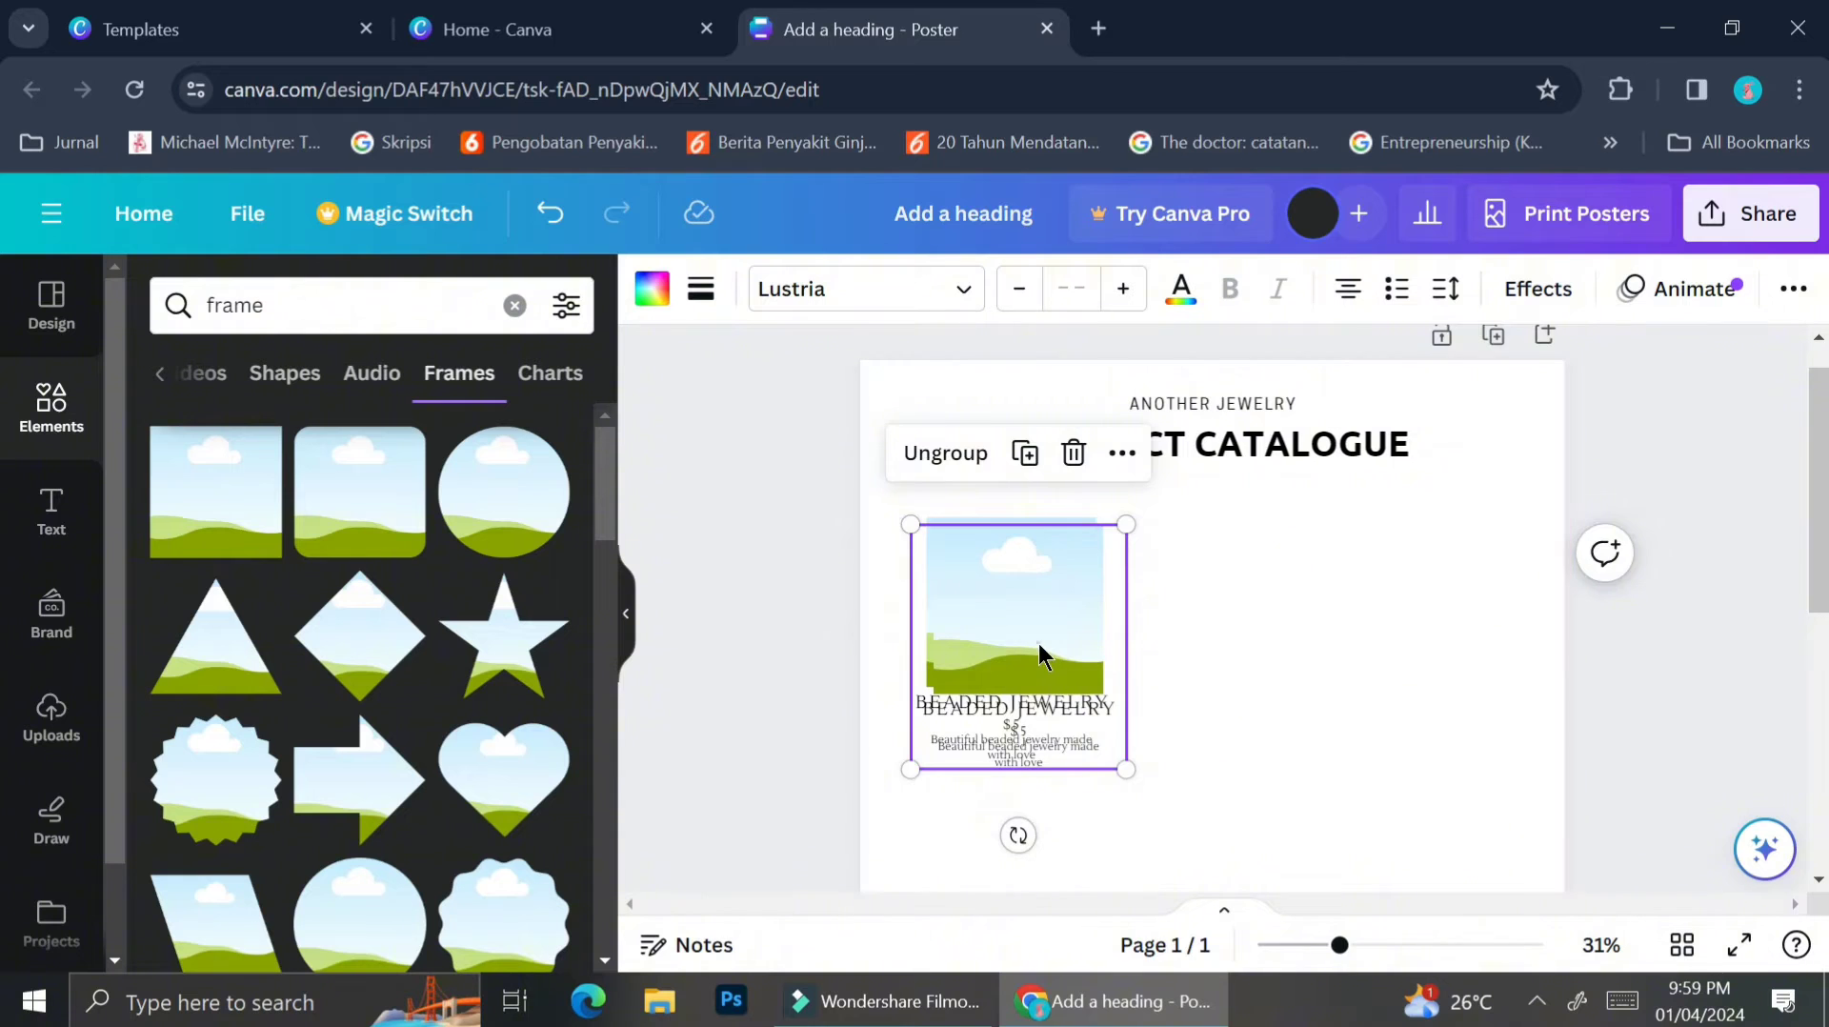
drag(1038, 643, 1250, 632)
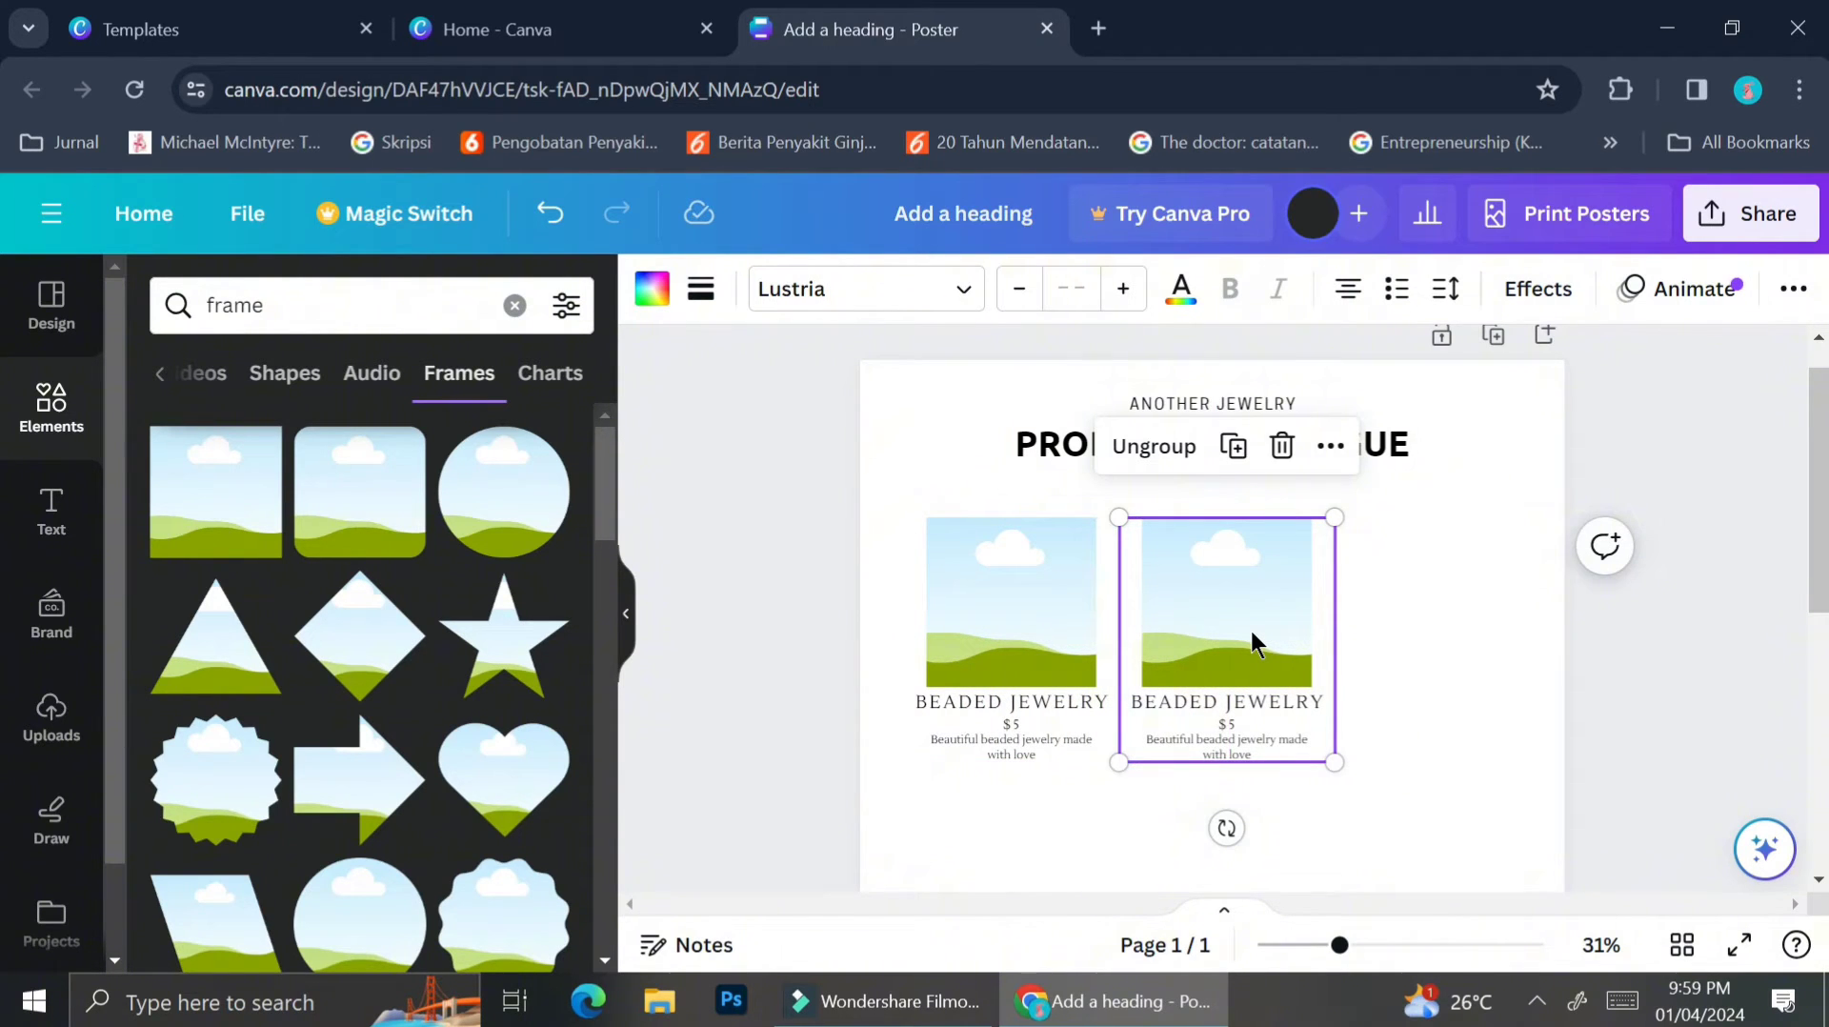
key(ctrl+d)
drag(1082, 625, 1486, 600)
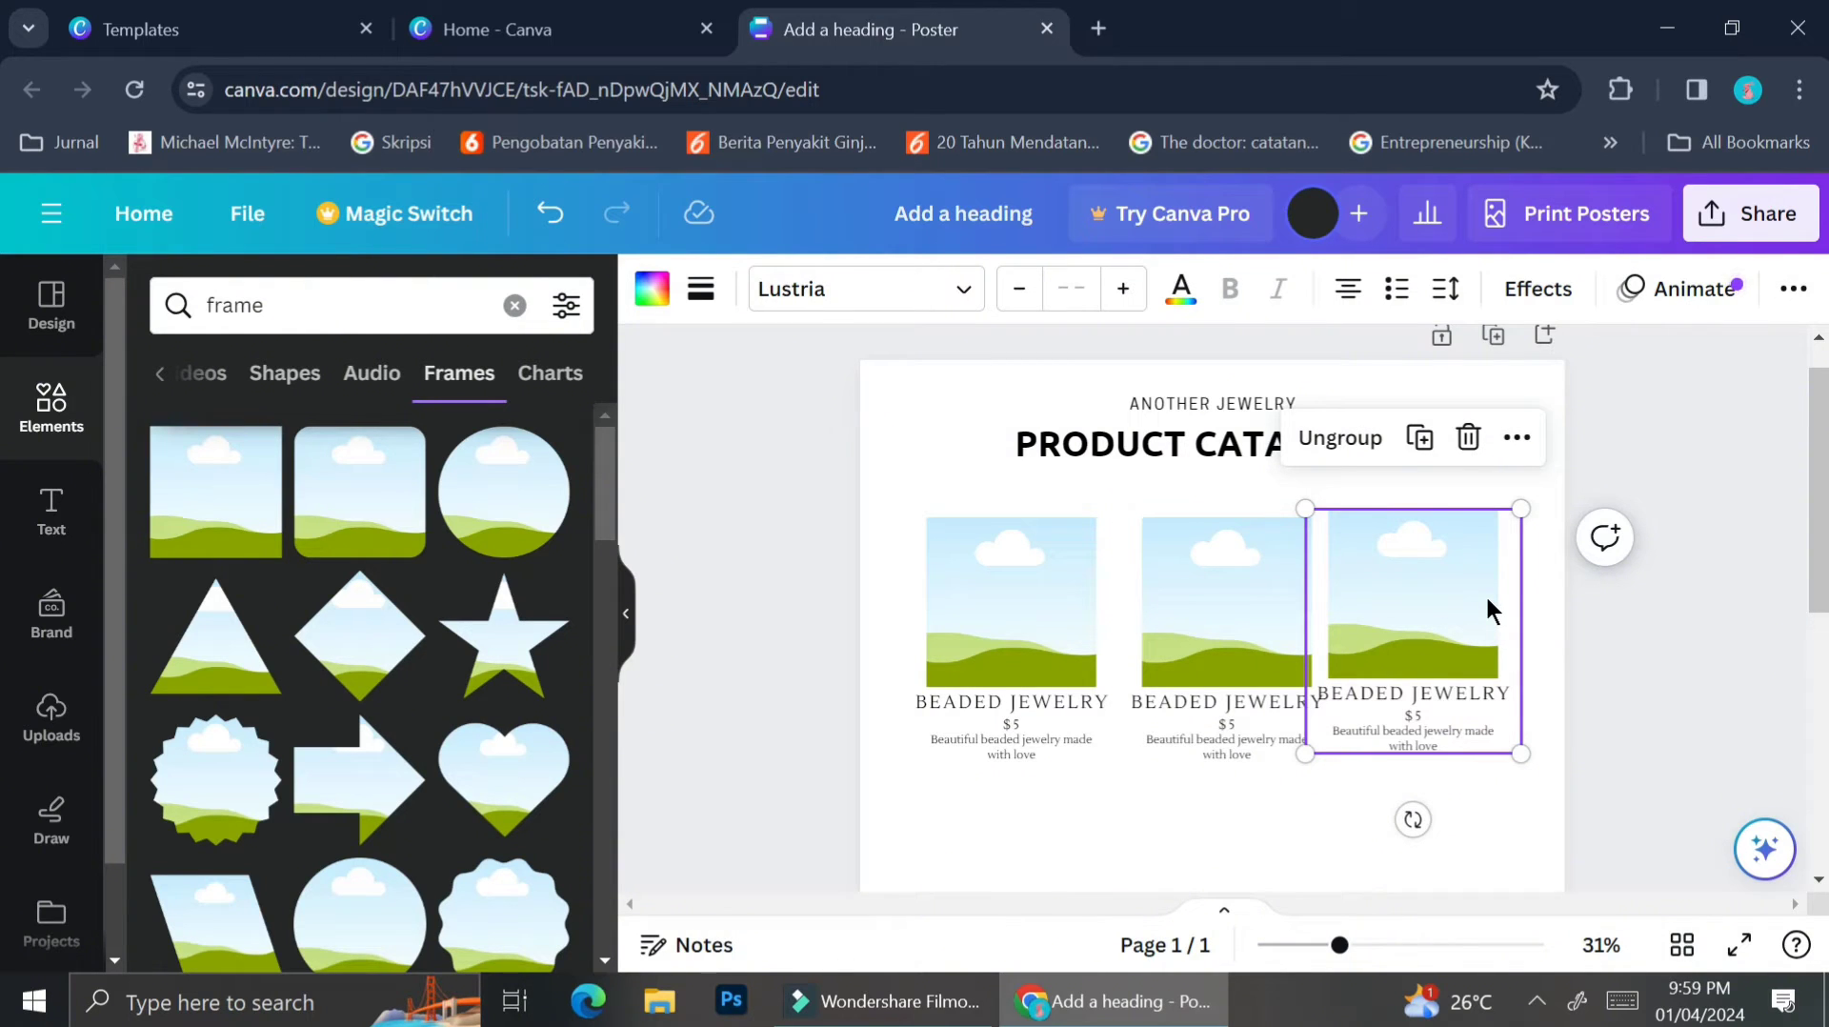
Select the three product cards, align them in one straight row and space them evenly using Tidy up.
click(877, 460)
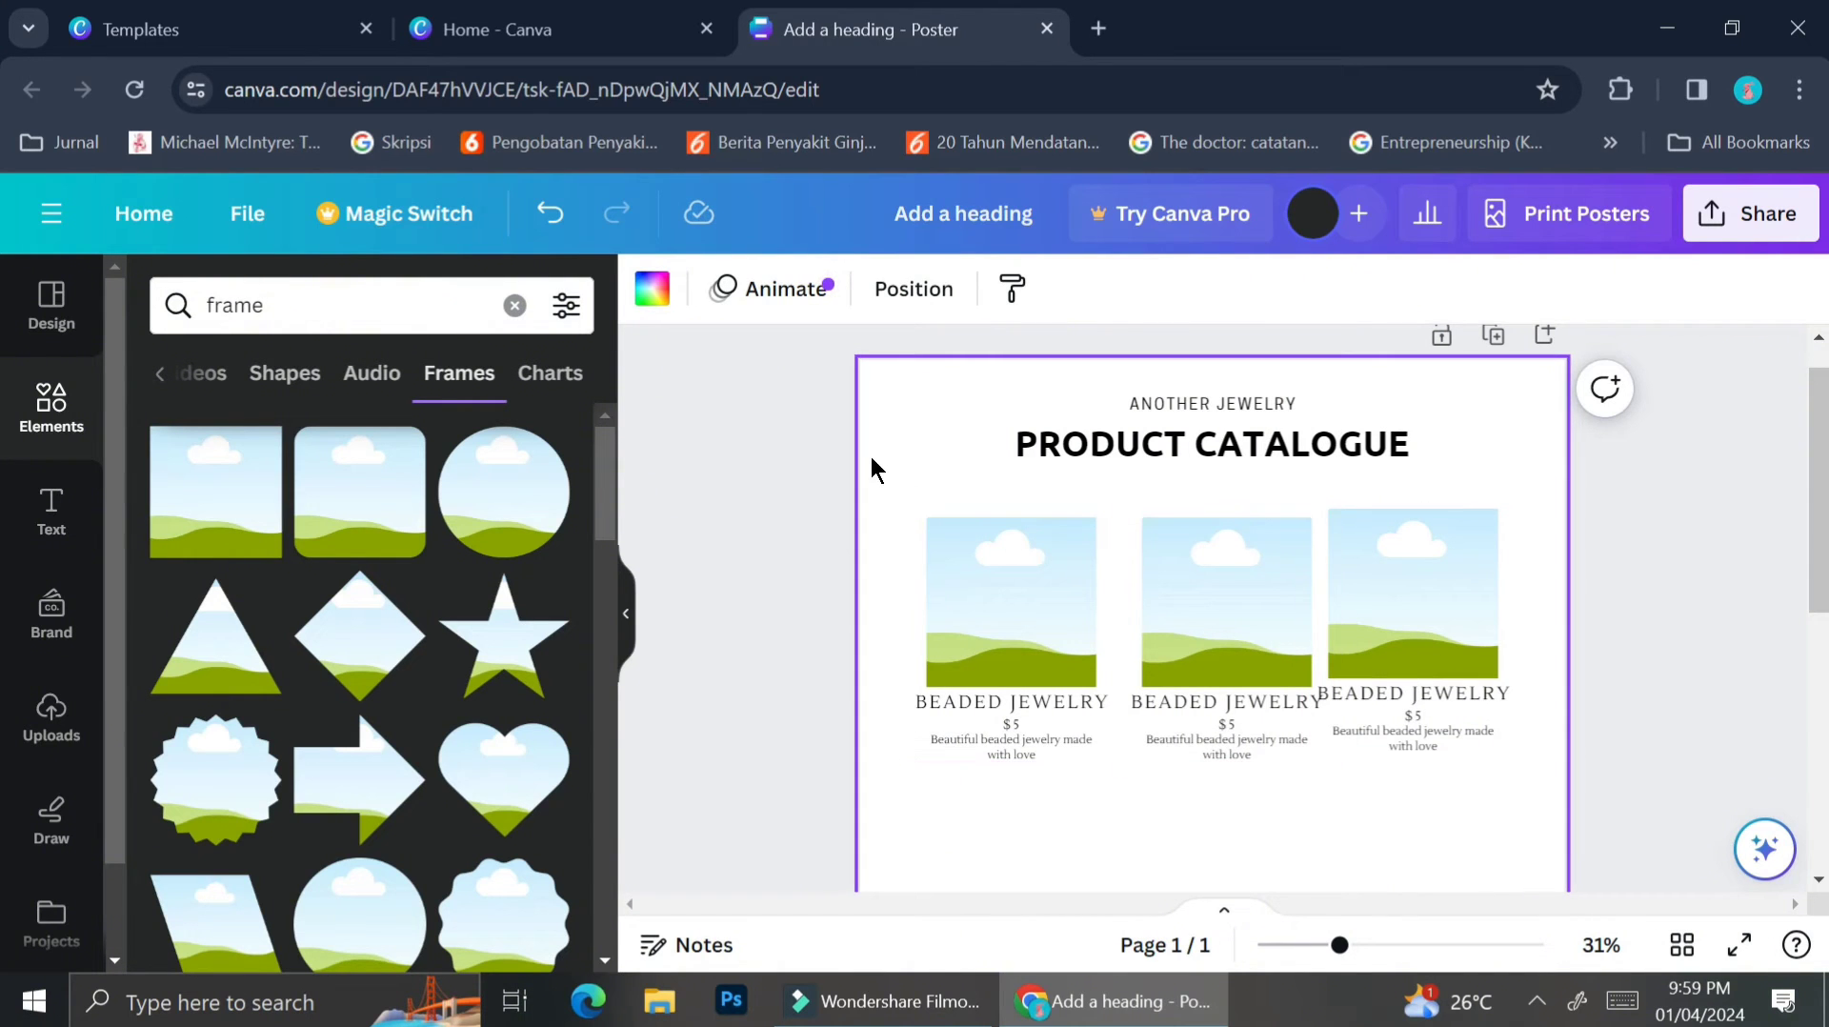
drag(870, 458, 1510, 800)
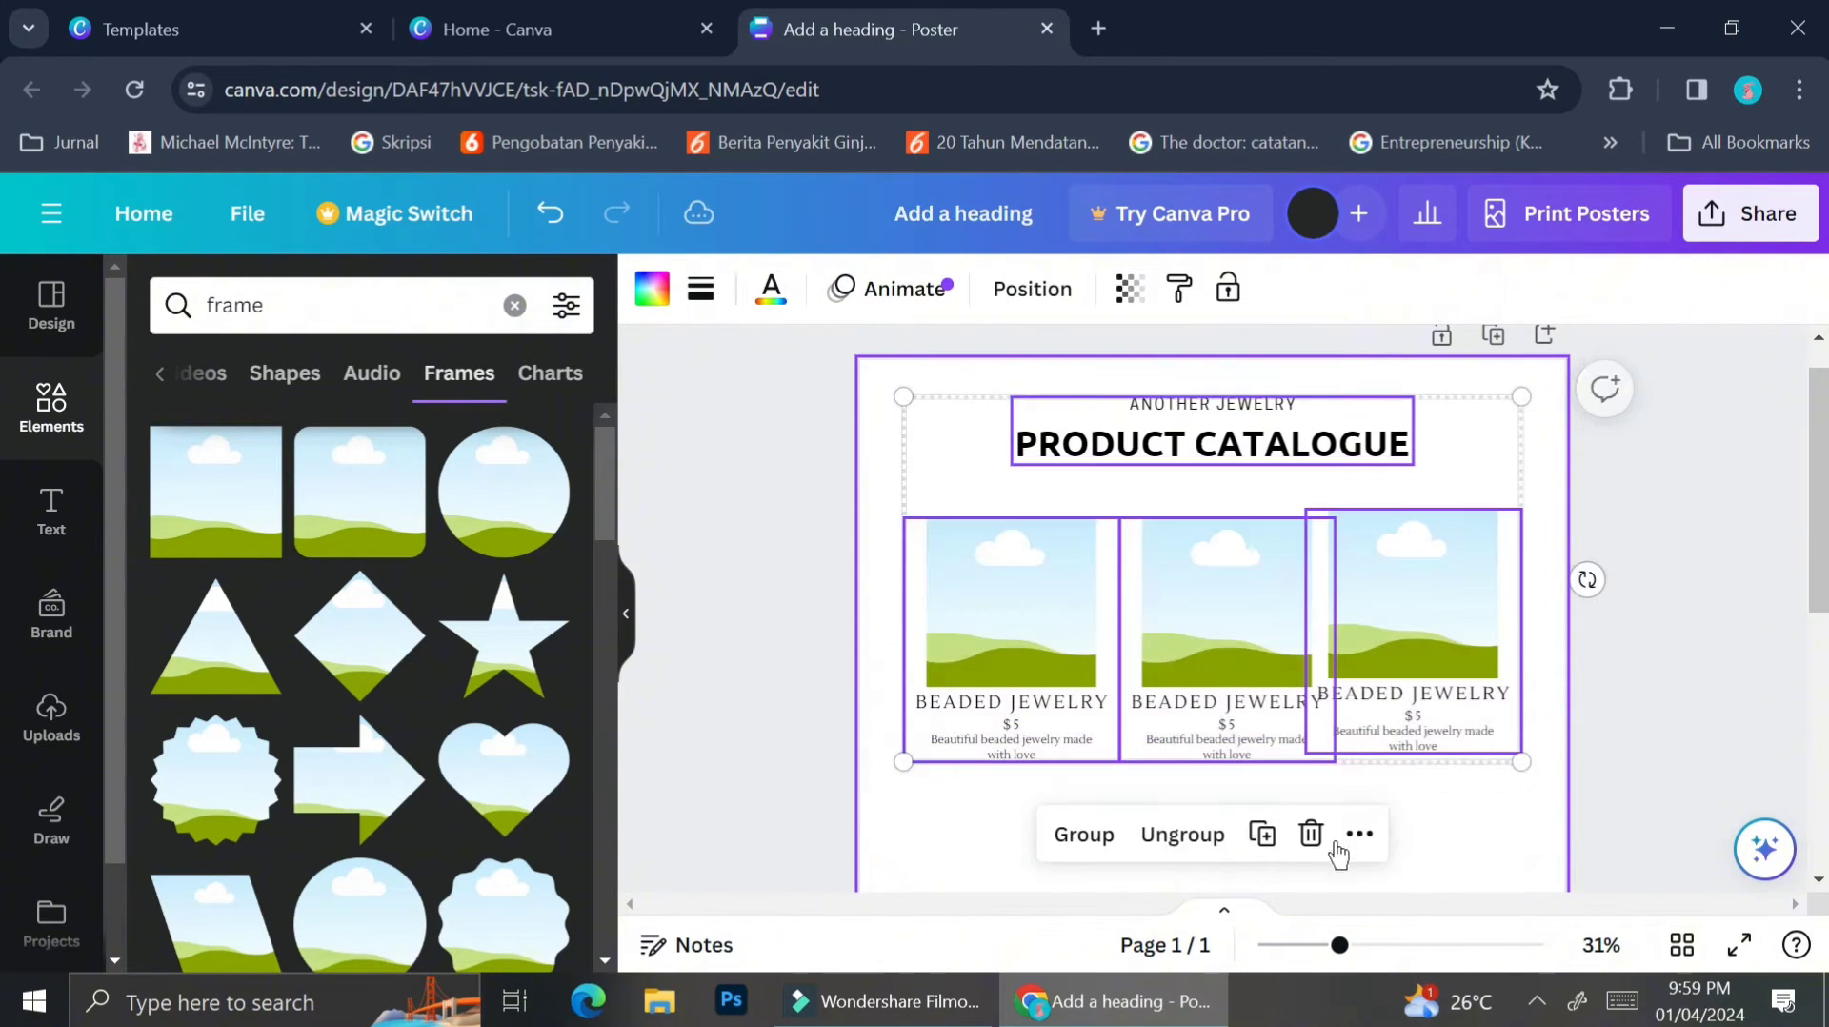
click(871, 500)
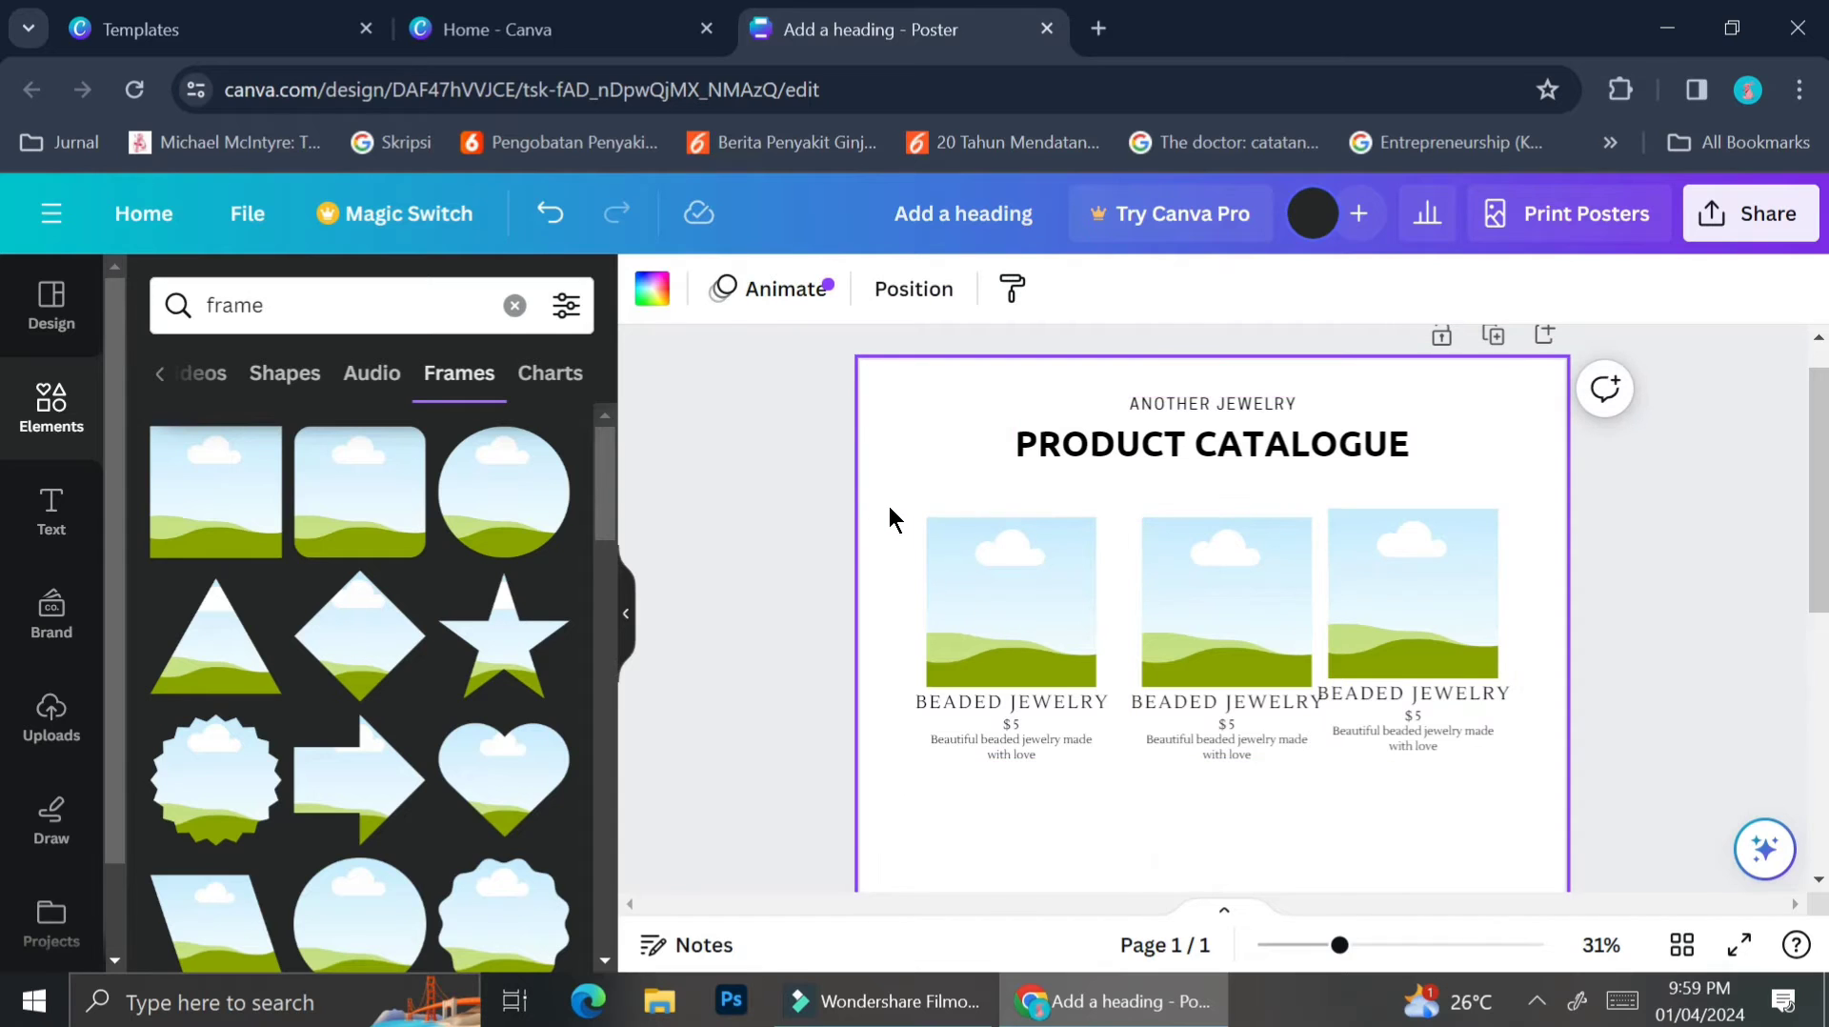
drag(890, 509, 1437, 634)
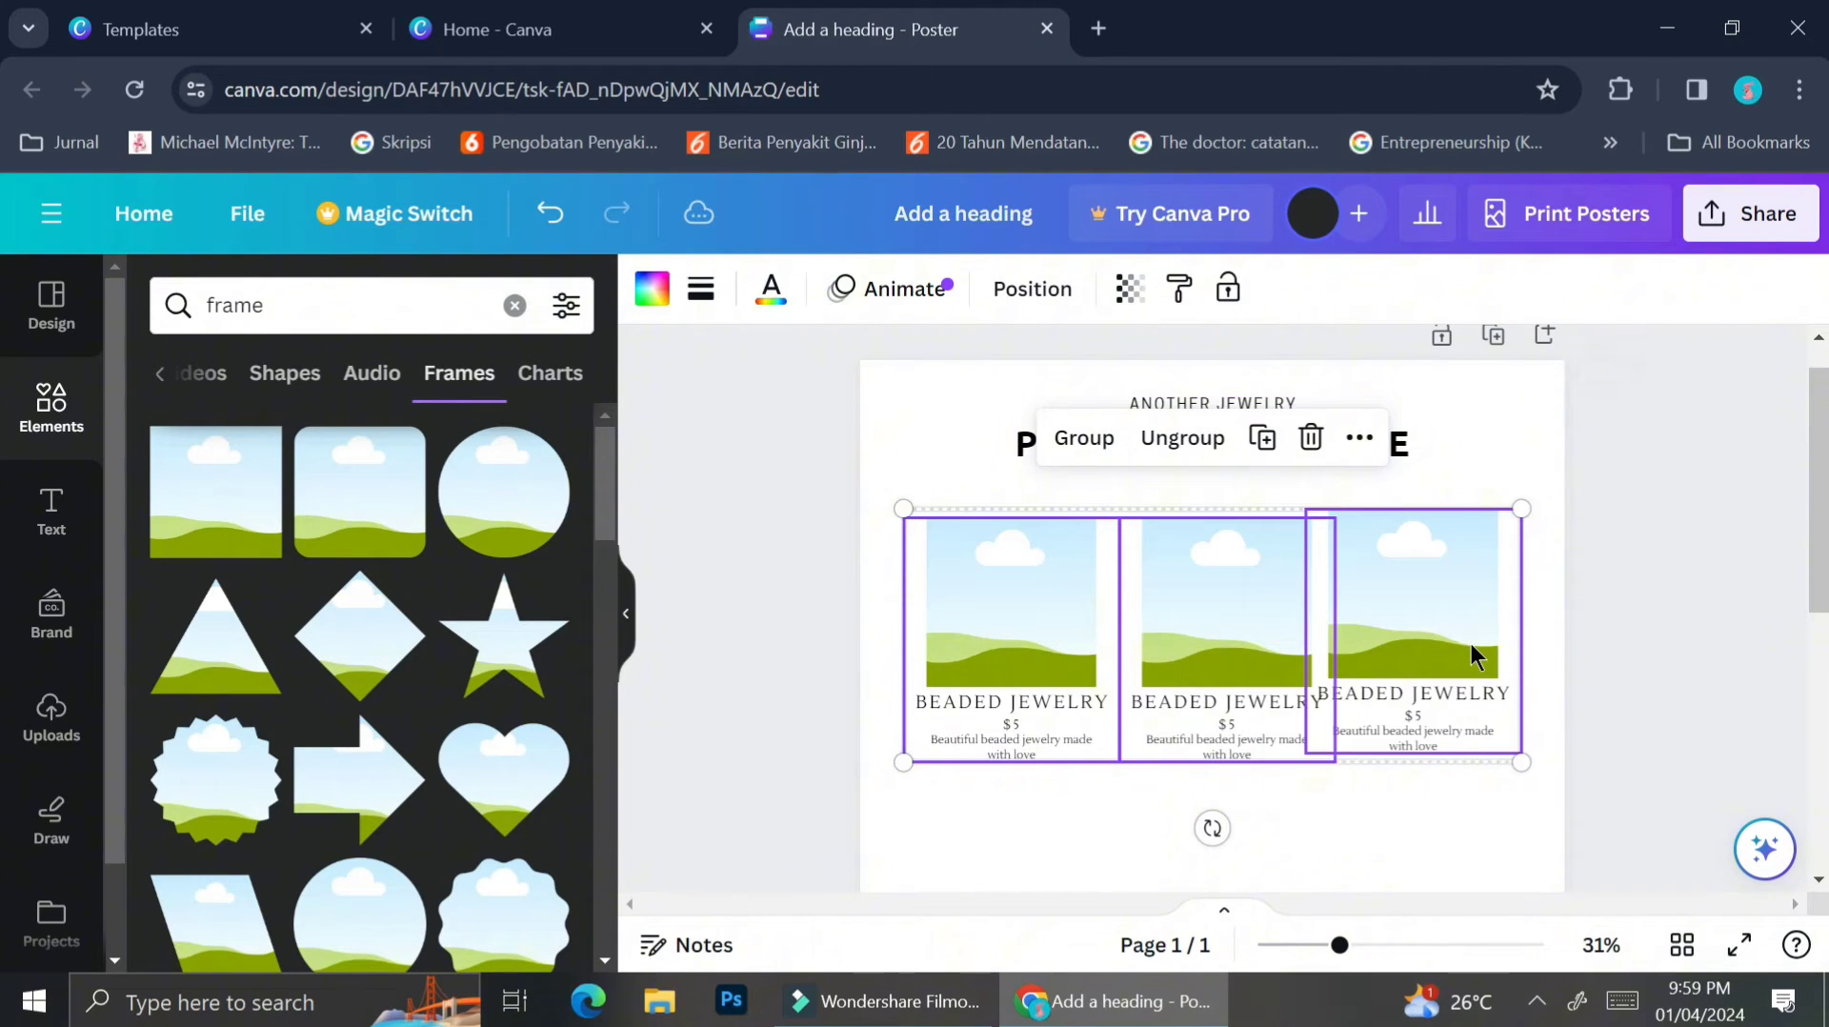
click(1018, 289)
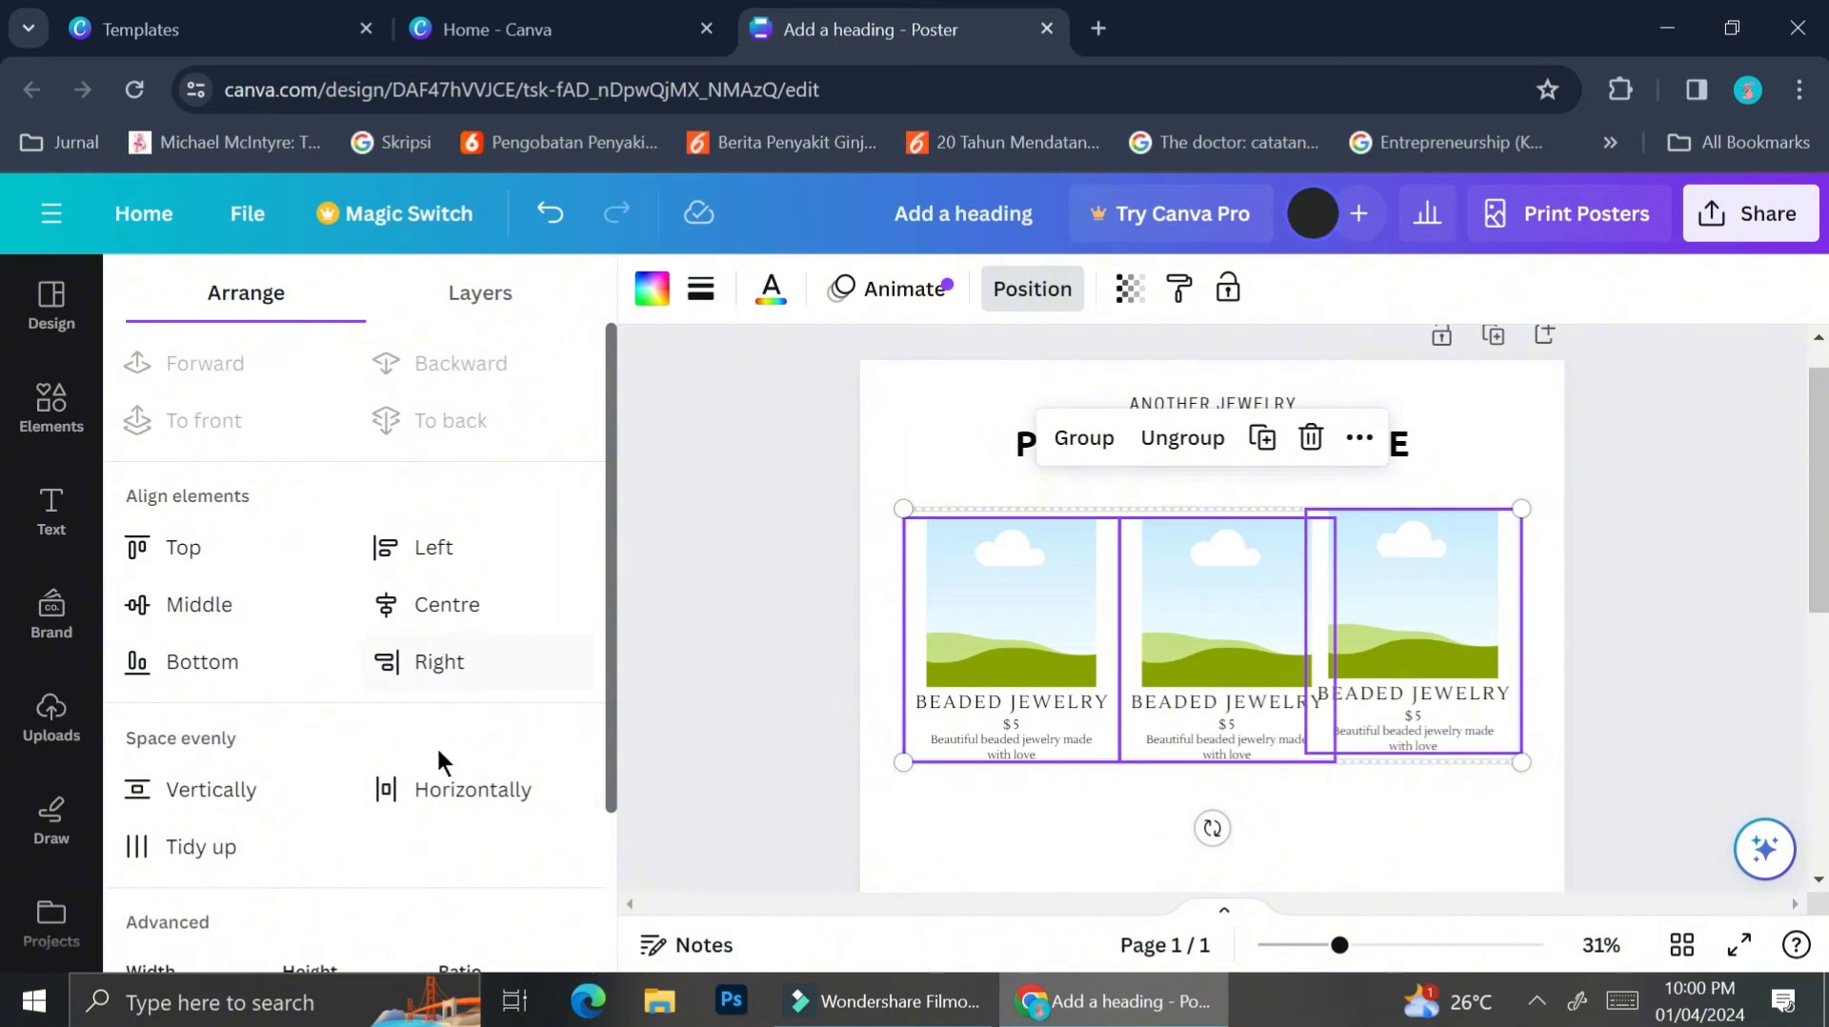
click(234, 806)
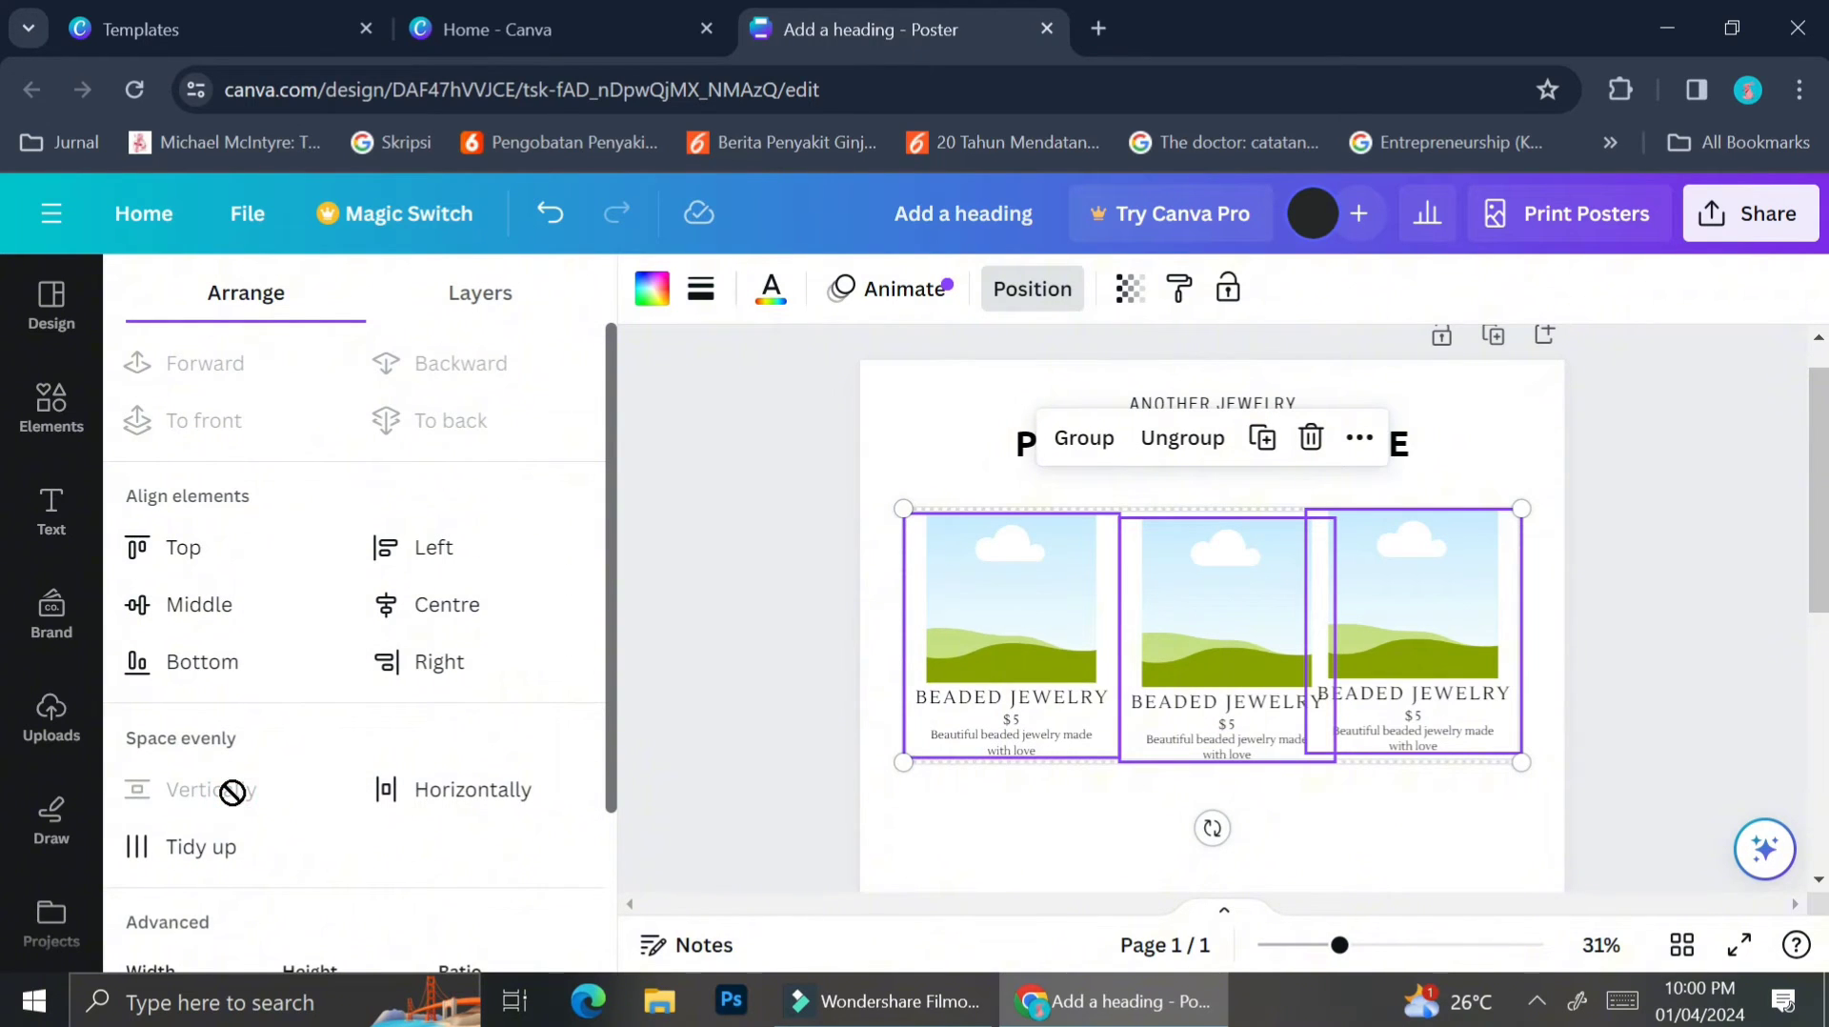
click(389, 793)
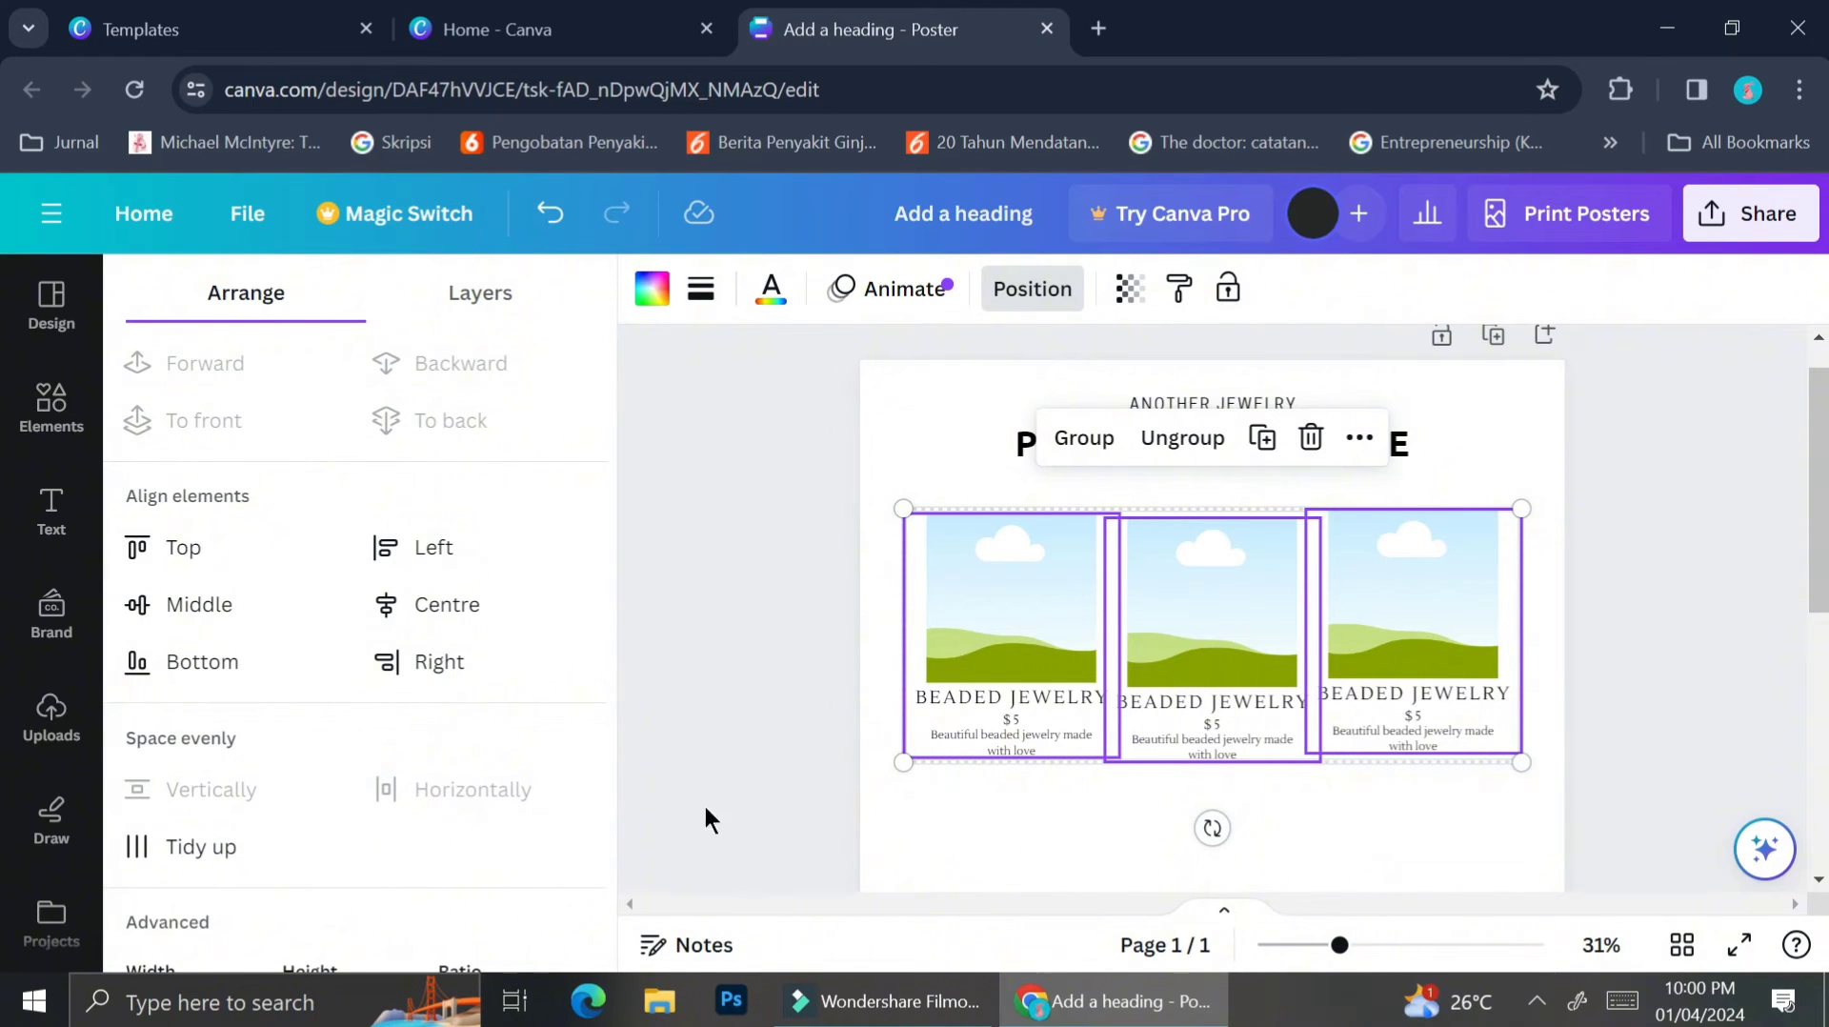
click(197, 845)
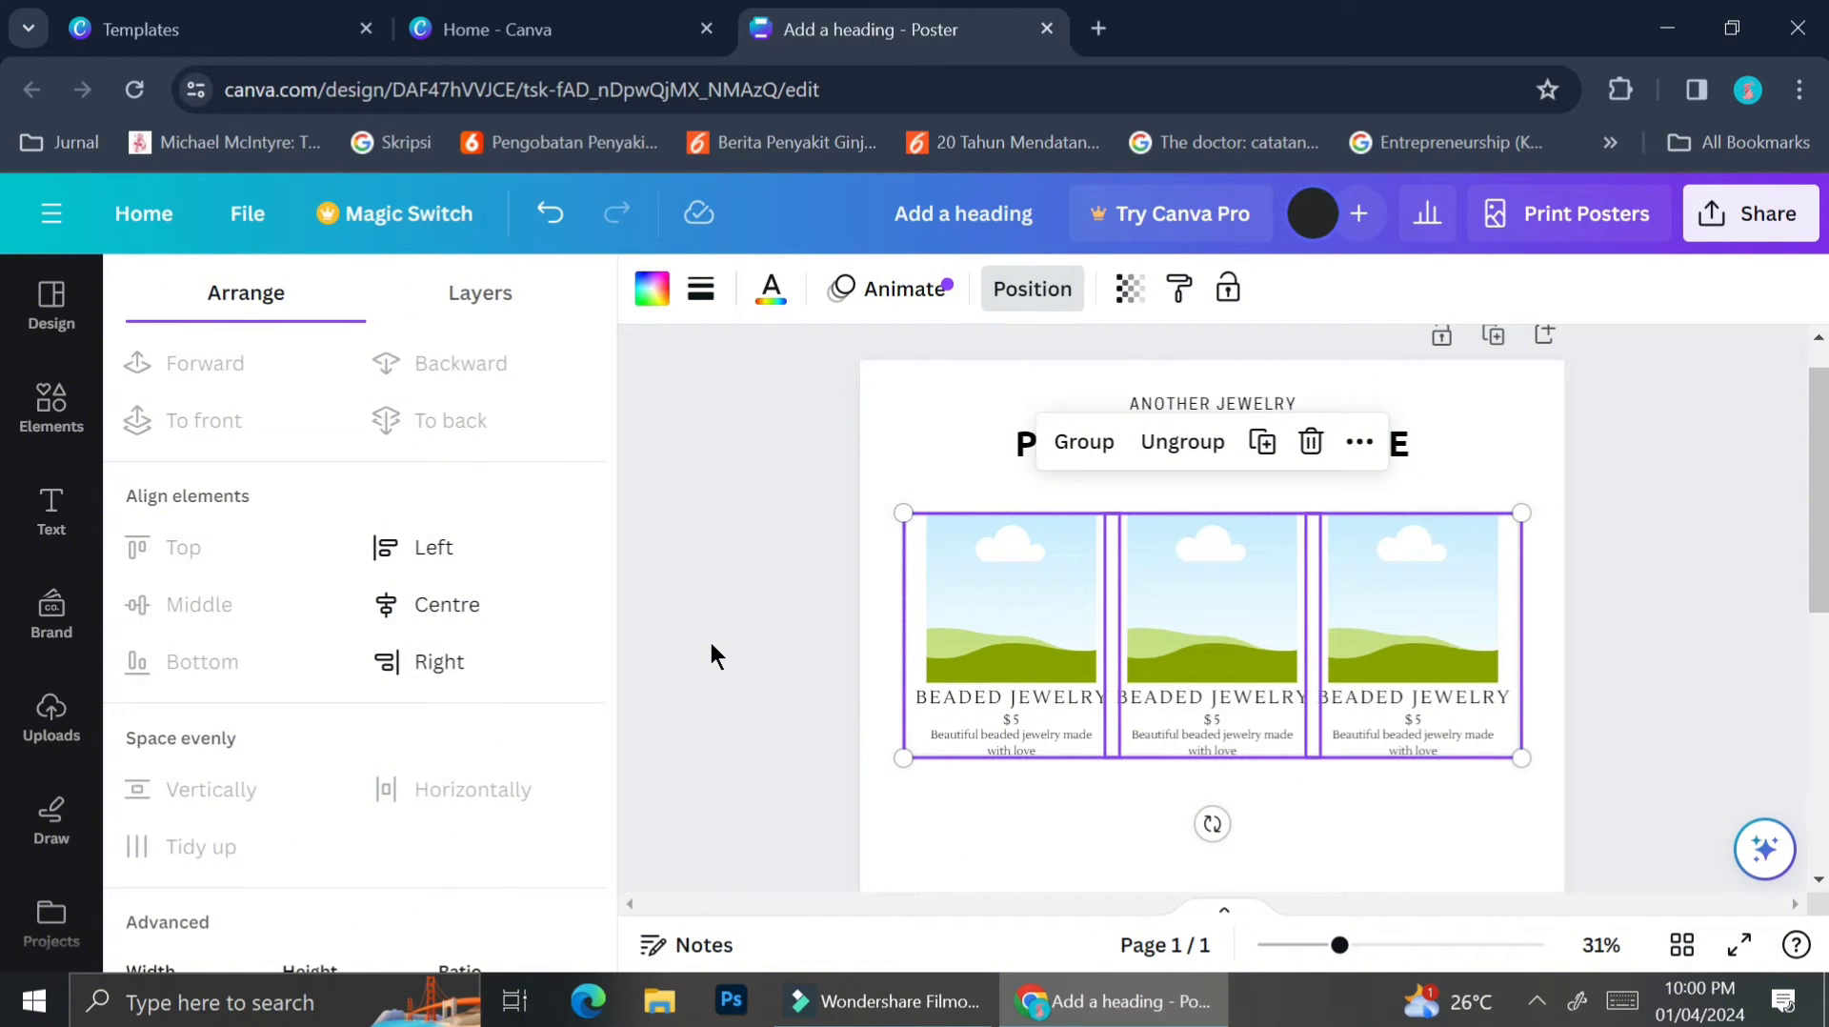
click(517, 604)
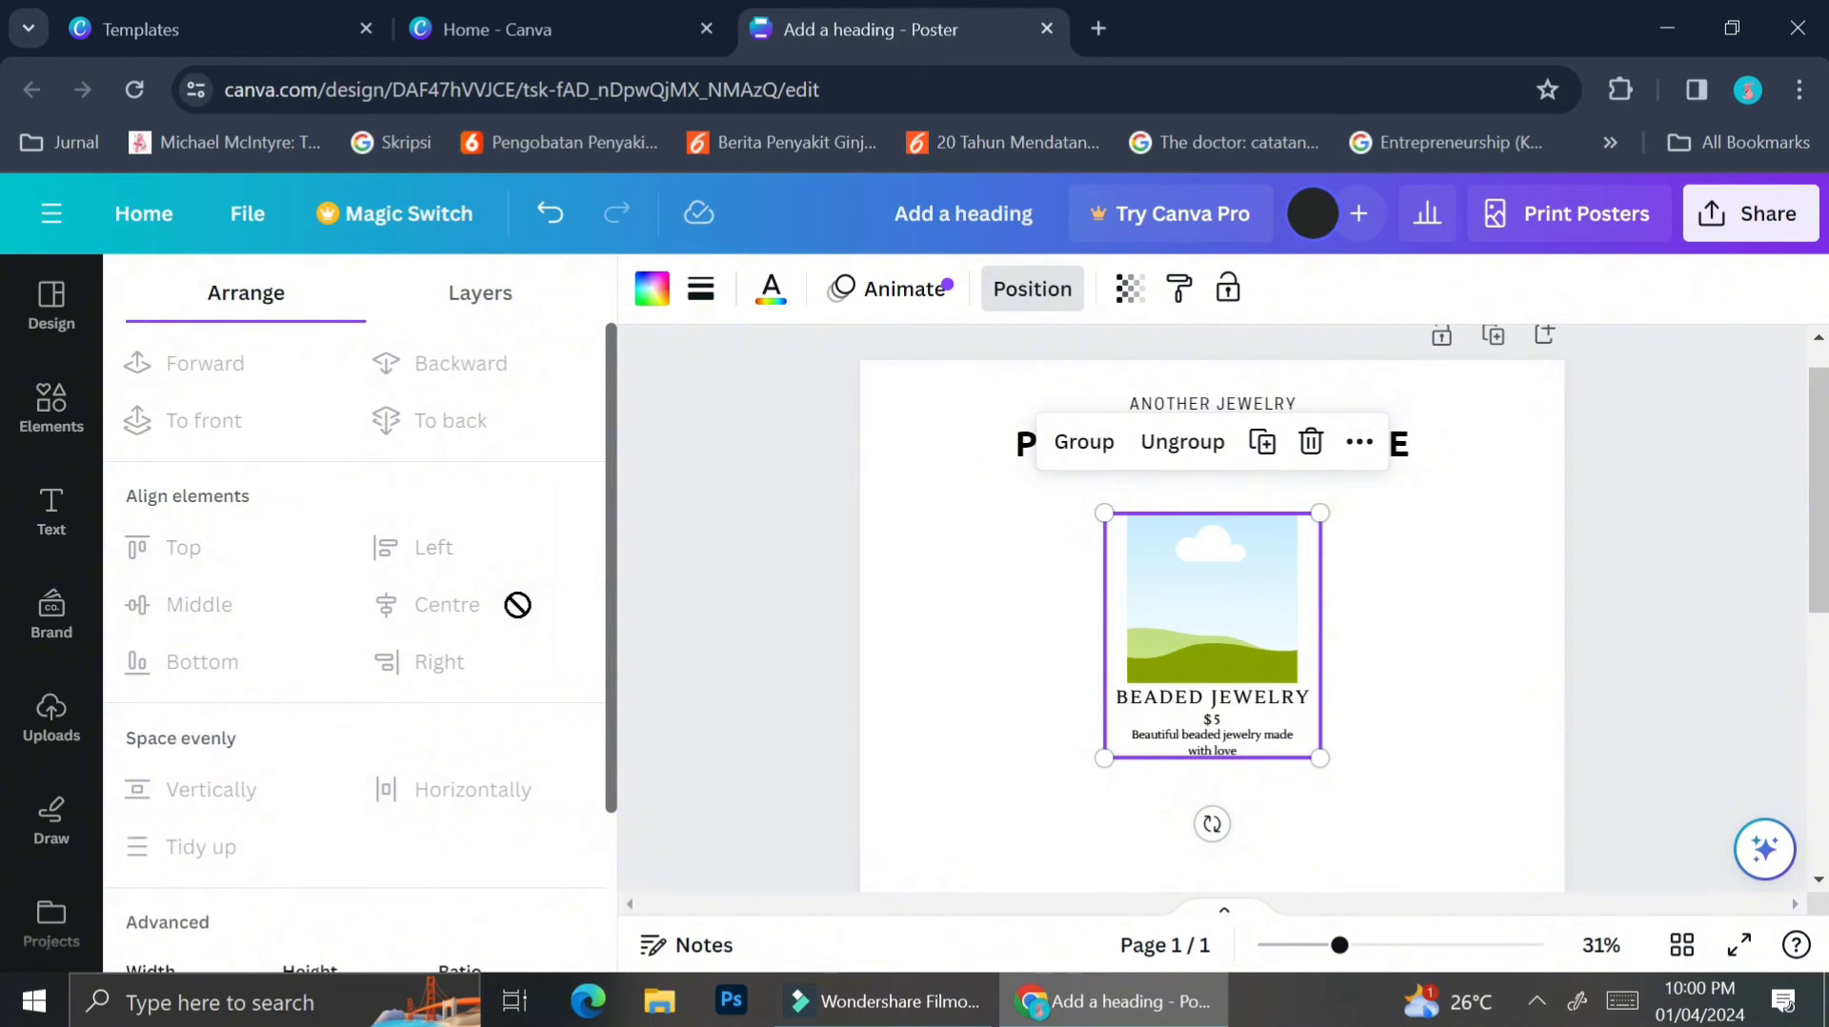
key(ctrl+z)
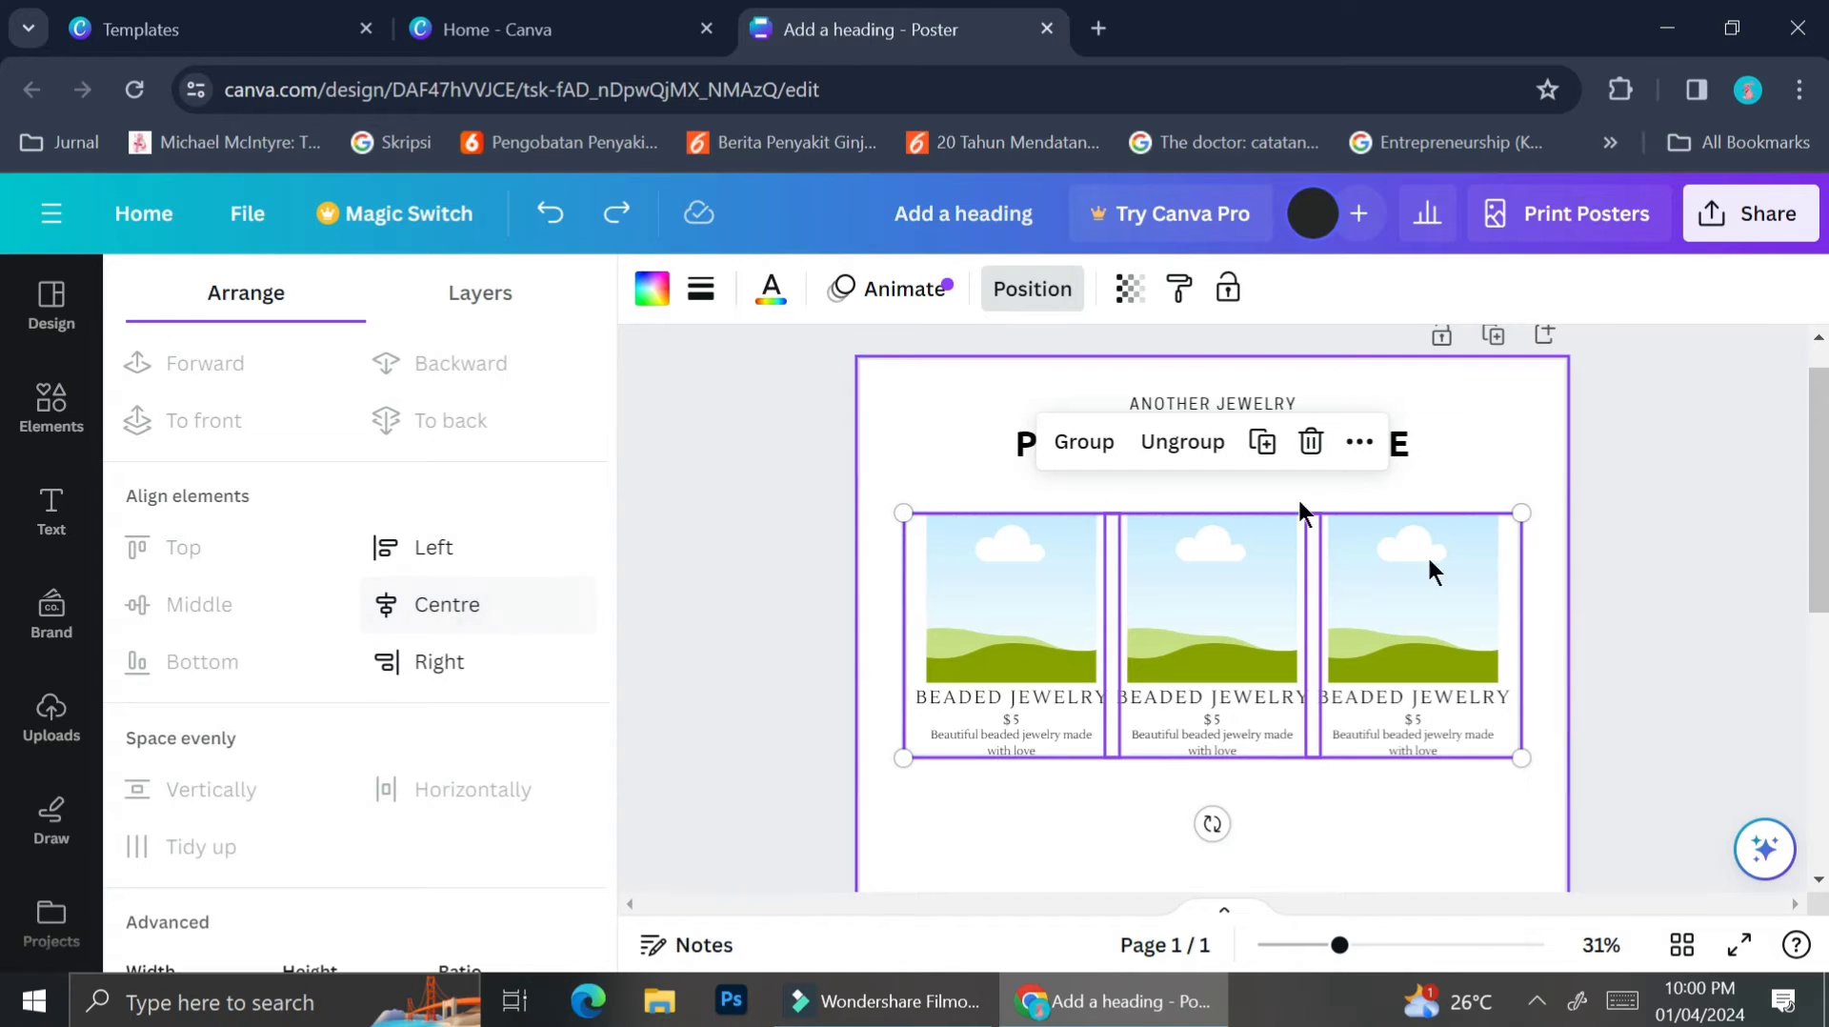
key(Escape)
click(1486, 752)
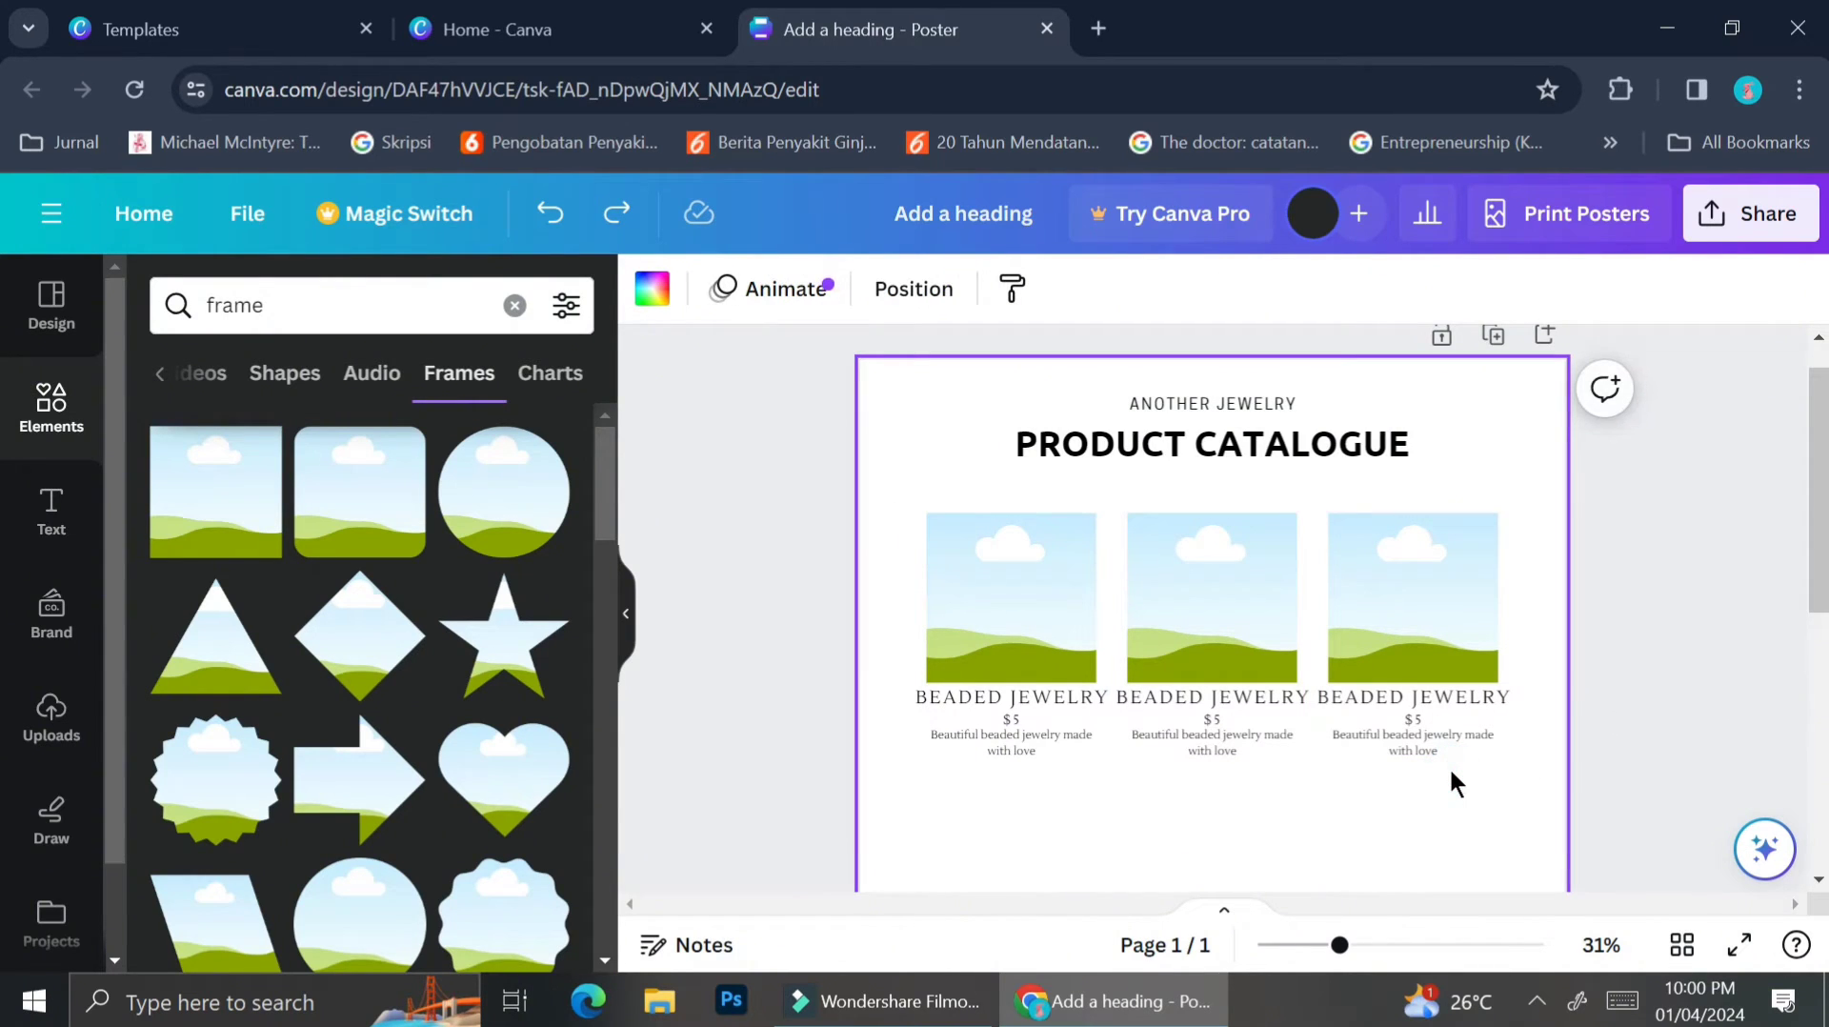
Duplicate the row of three product cards twice and stack the copies below it as second and third rows.
click(1073, 690)
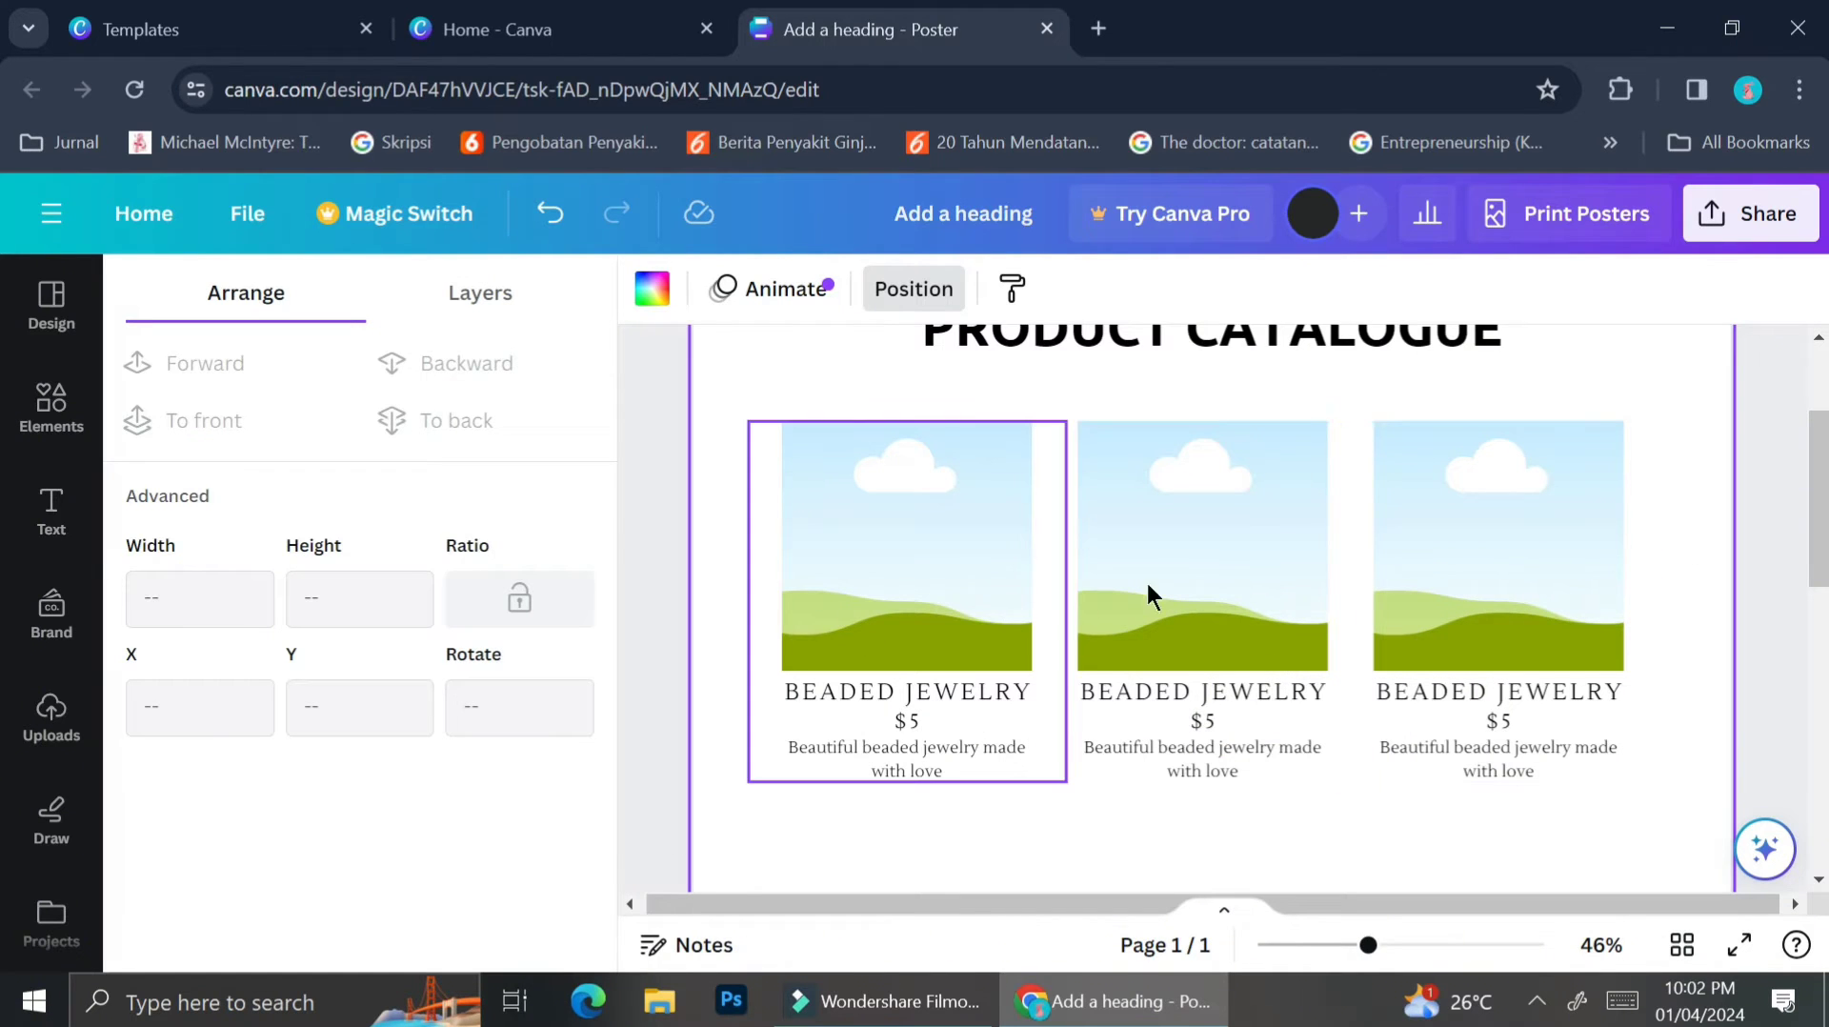
drag(740, 387, 1589, 684)
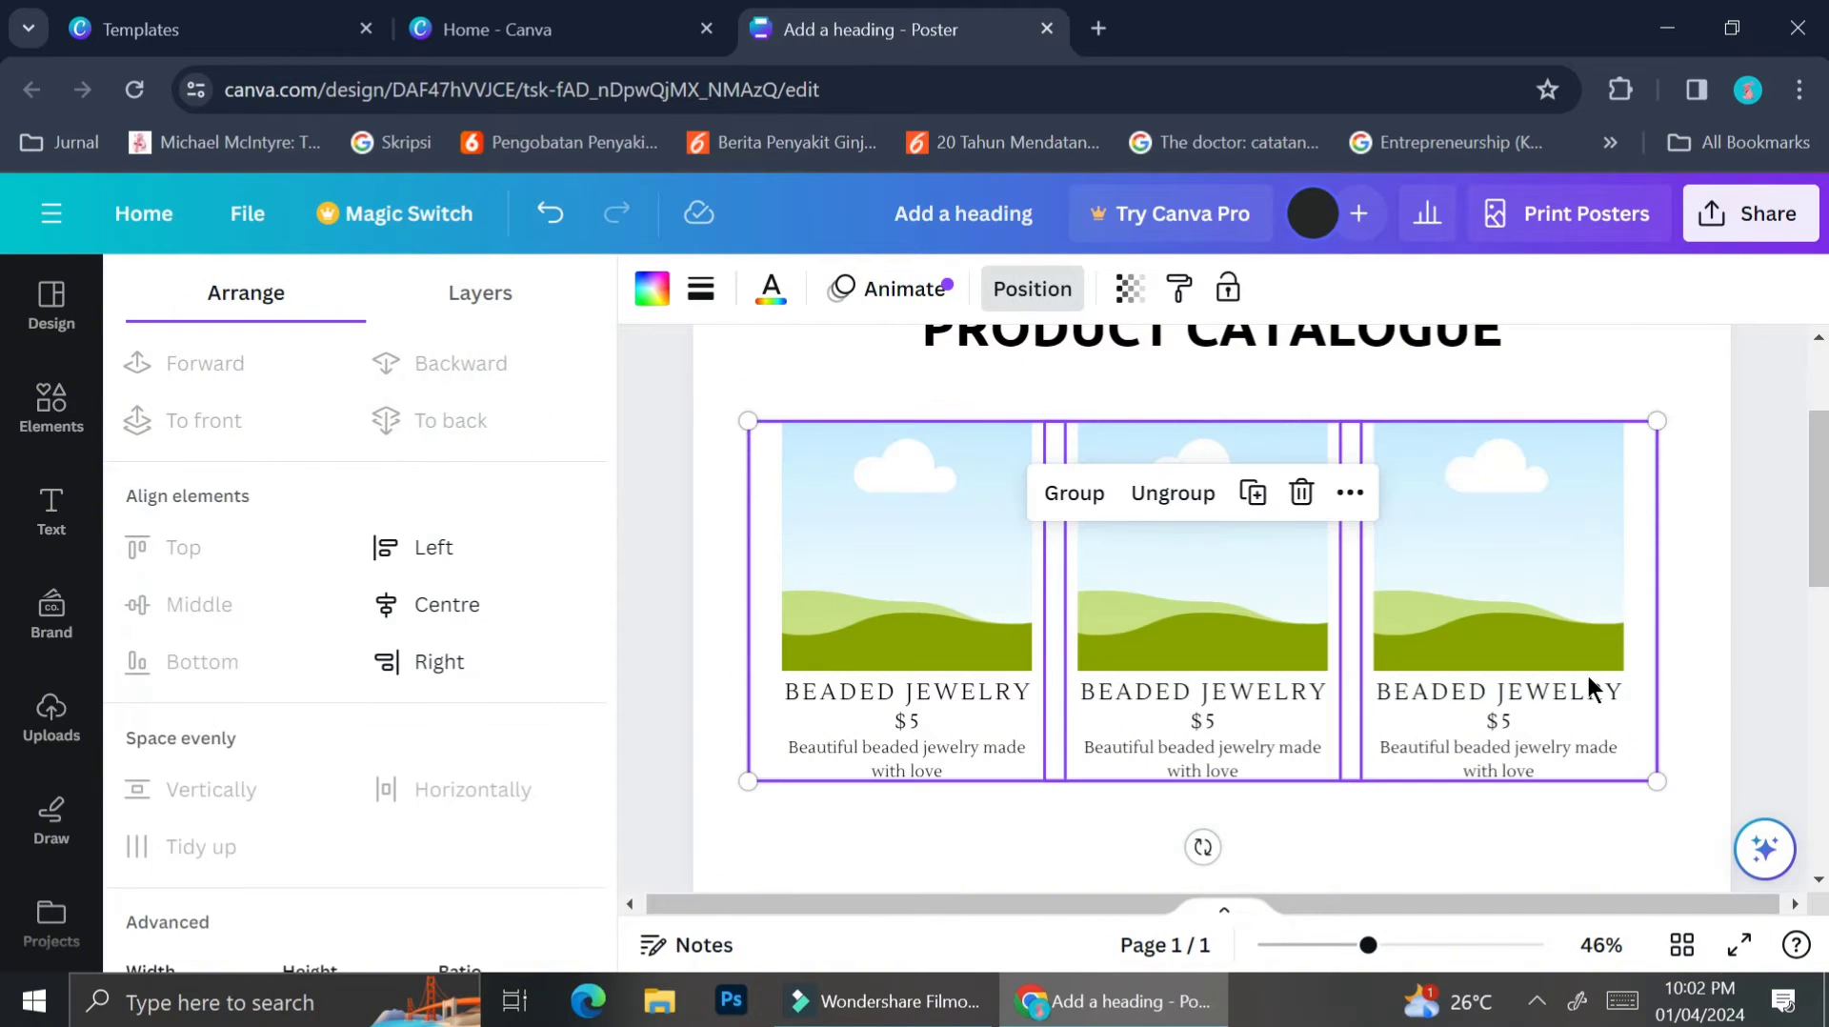
ctrl+scroll(1588, 683, down, 4)
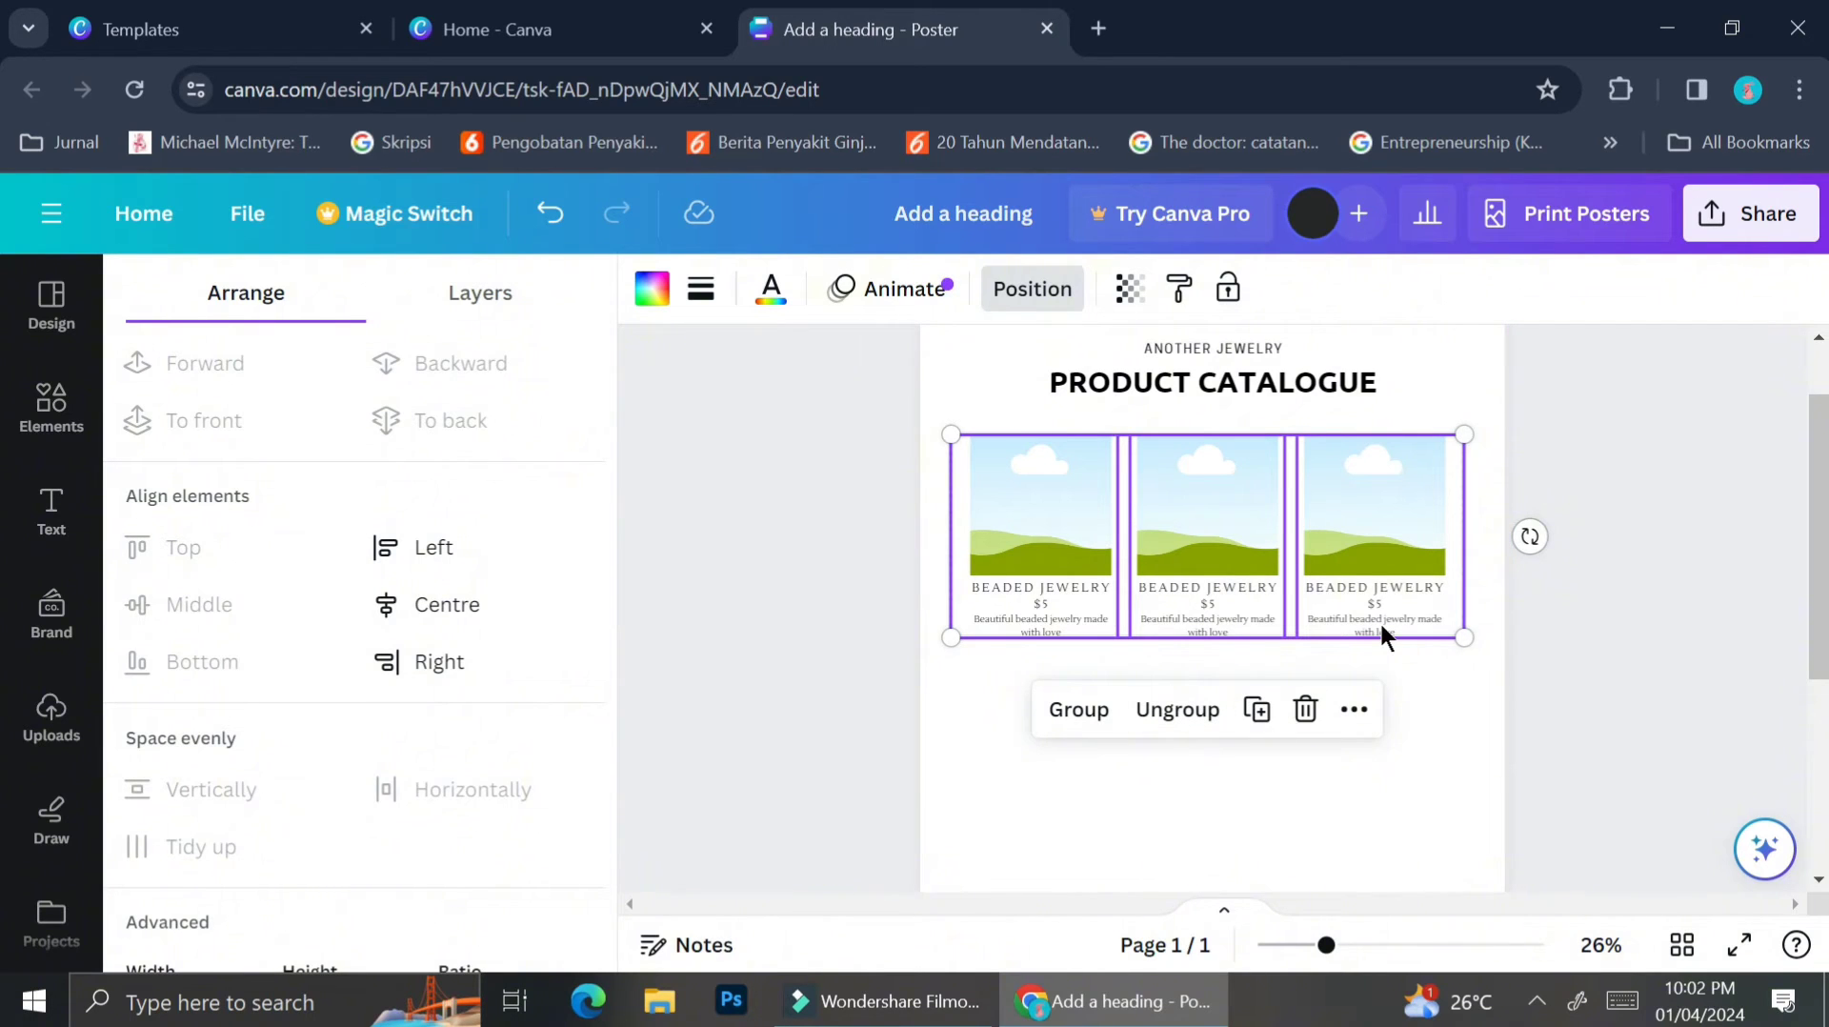
key(ctrl+d)
drag(1291, 572, 1282, 791)
scroll(1282, 790, down, 2)
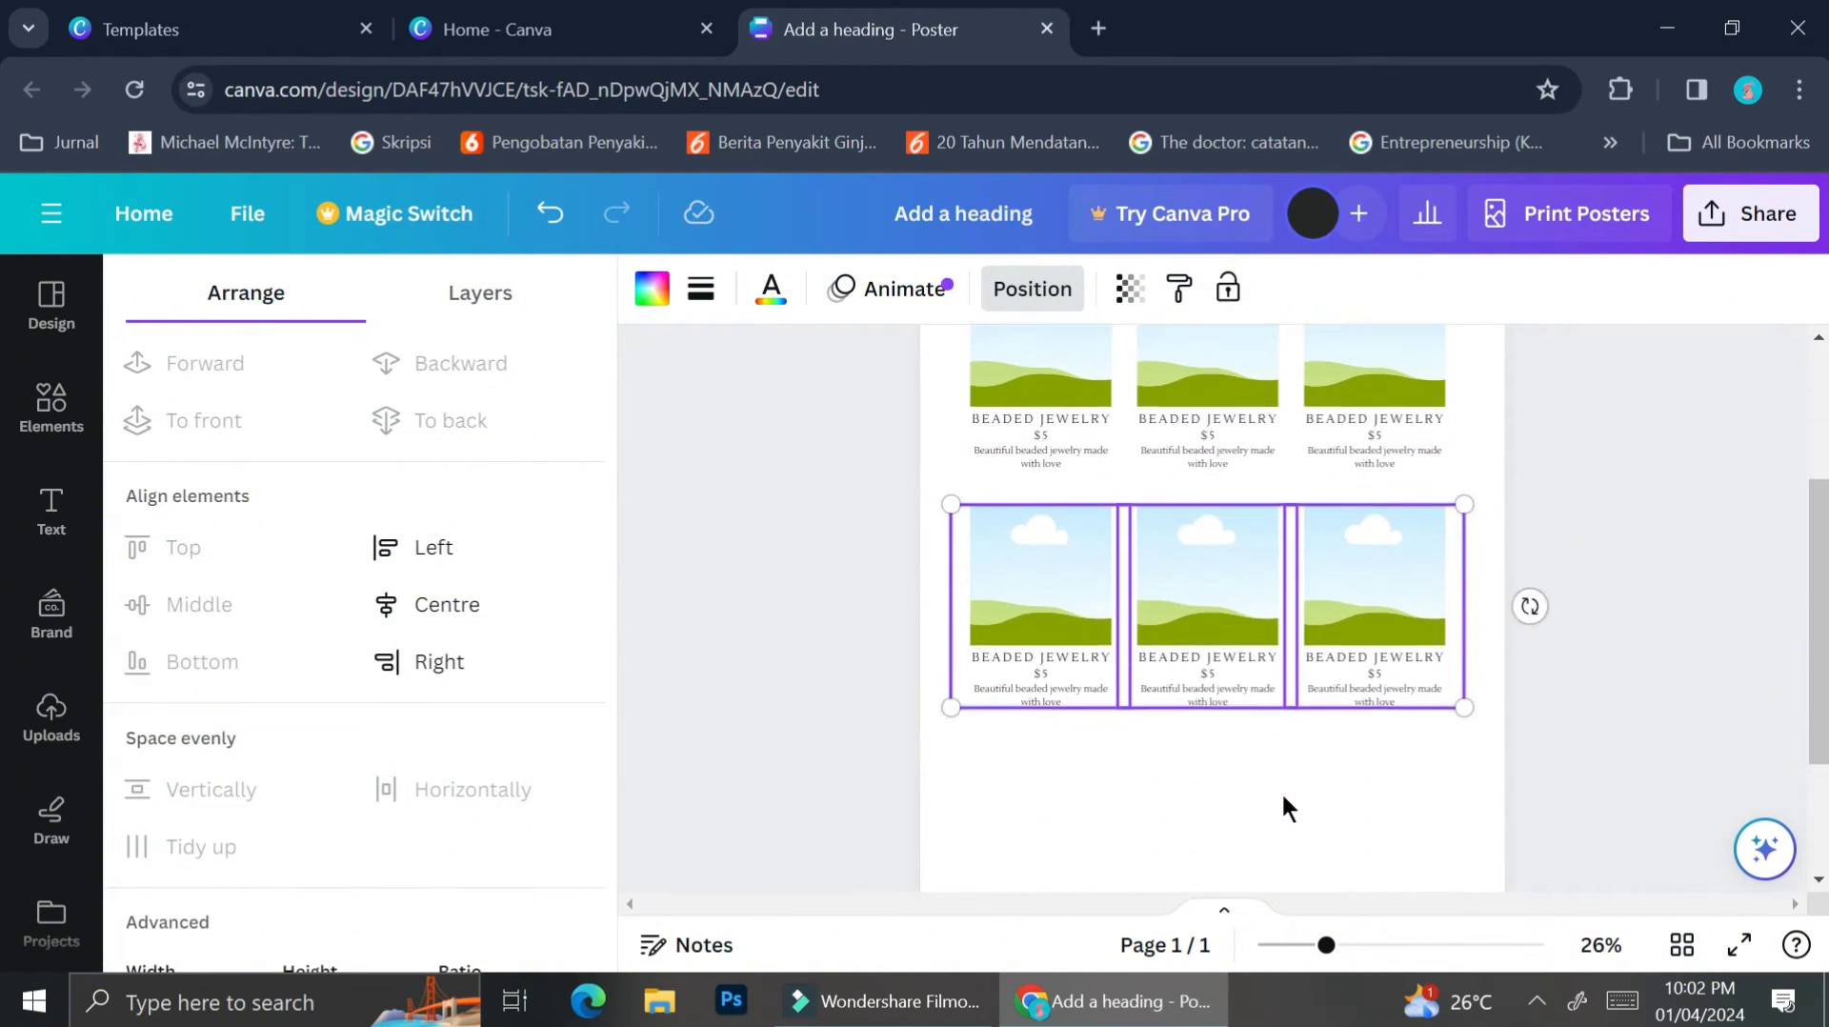
key(ctrl+d)
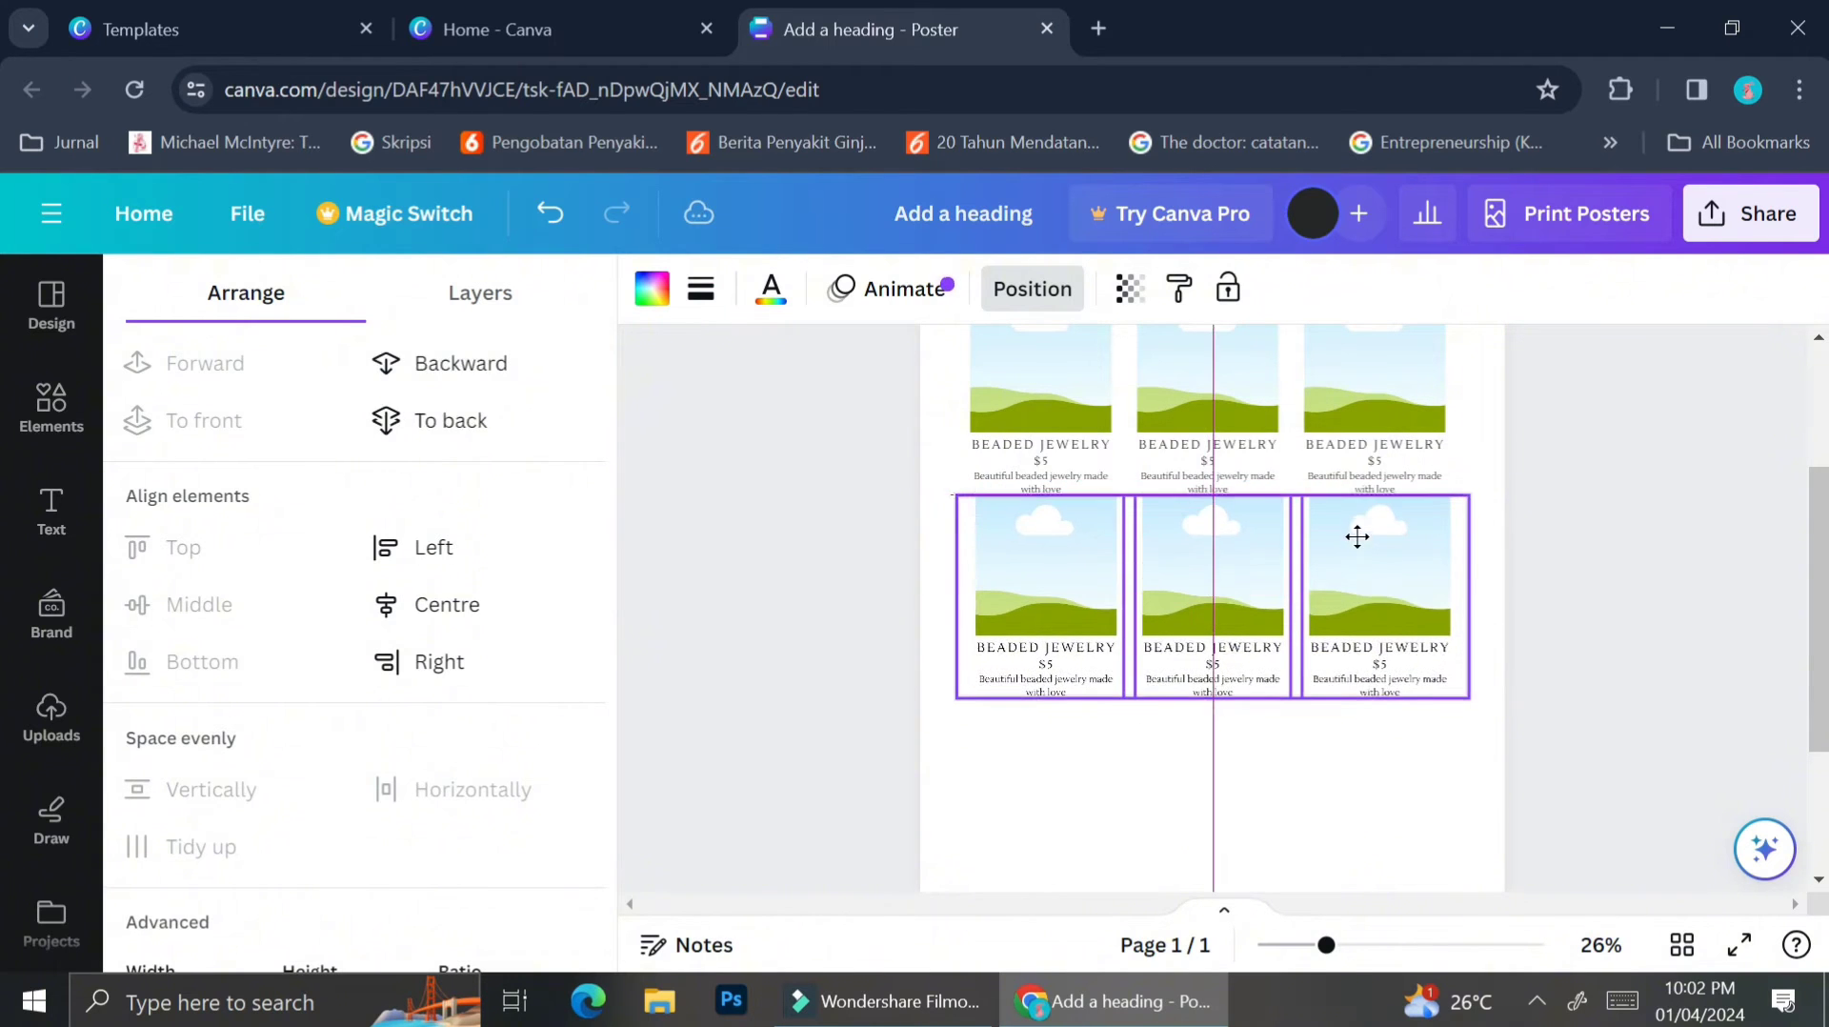
drag(1339, 743, 1227, 903)
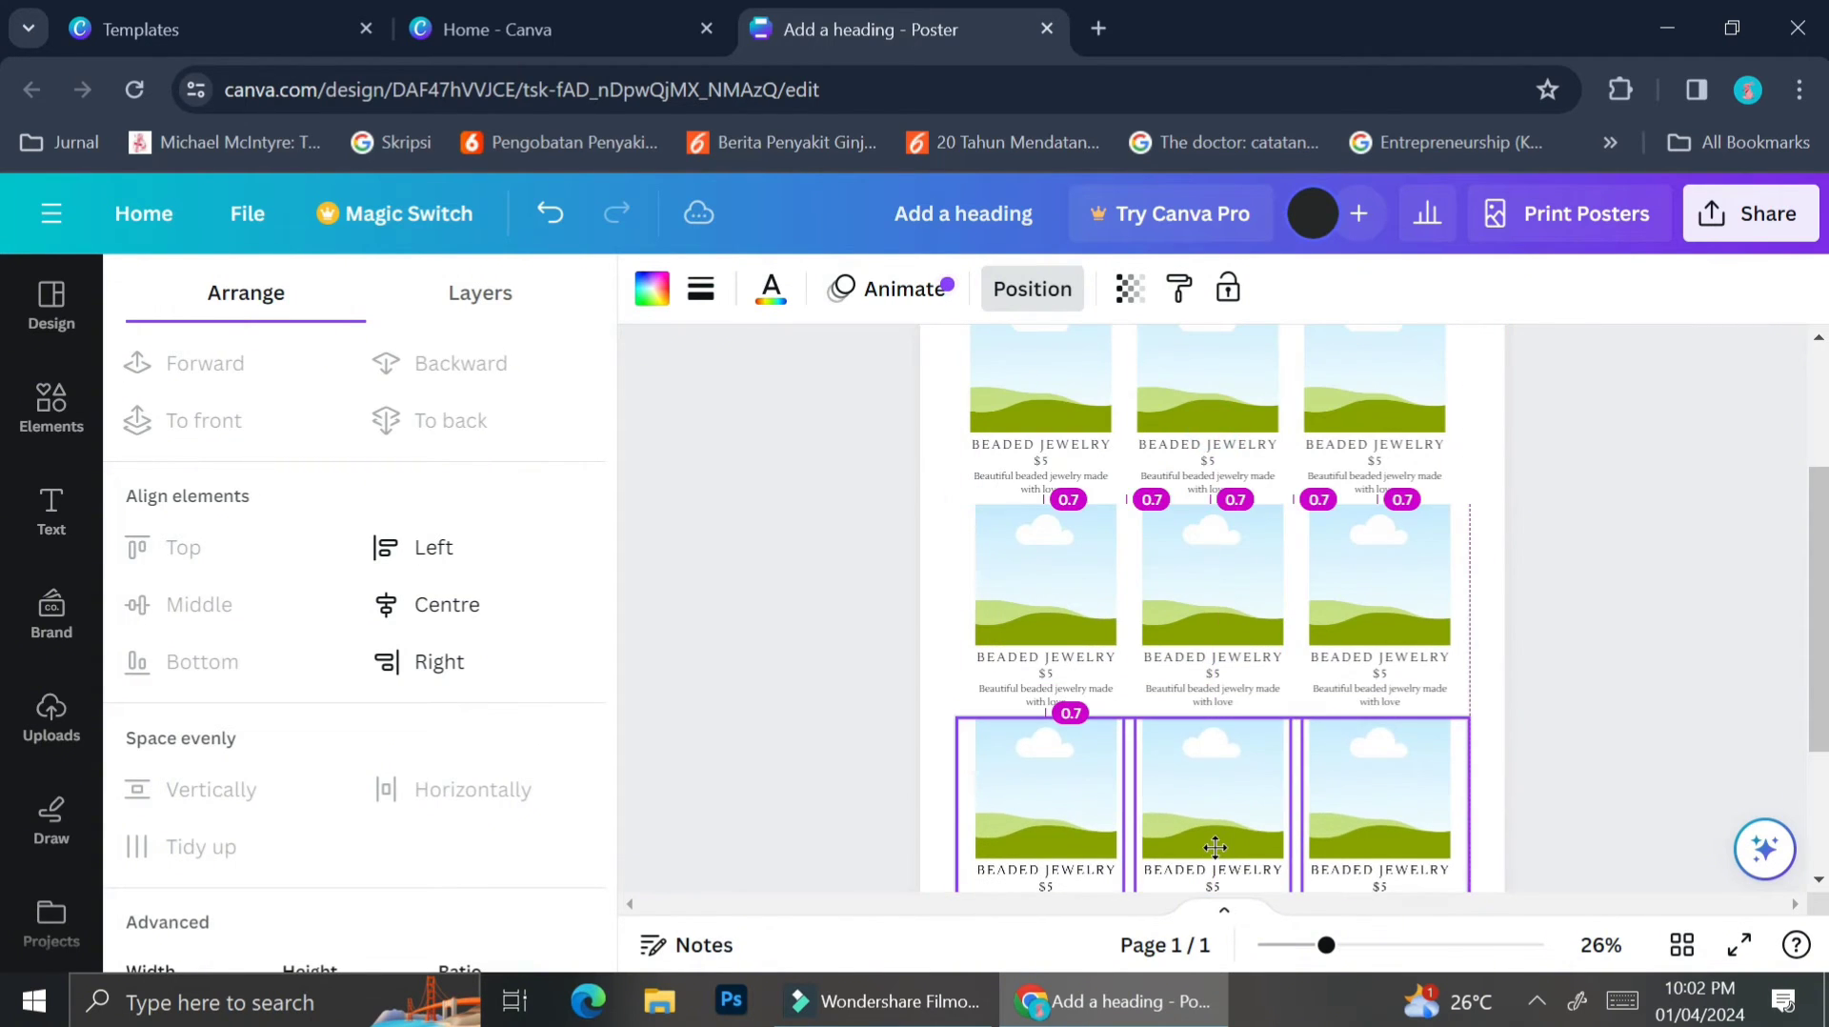
scroll(1213, 844, down, 2)
scroll(1276, 629, up, 4)
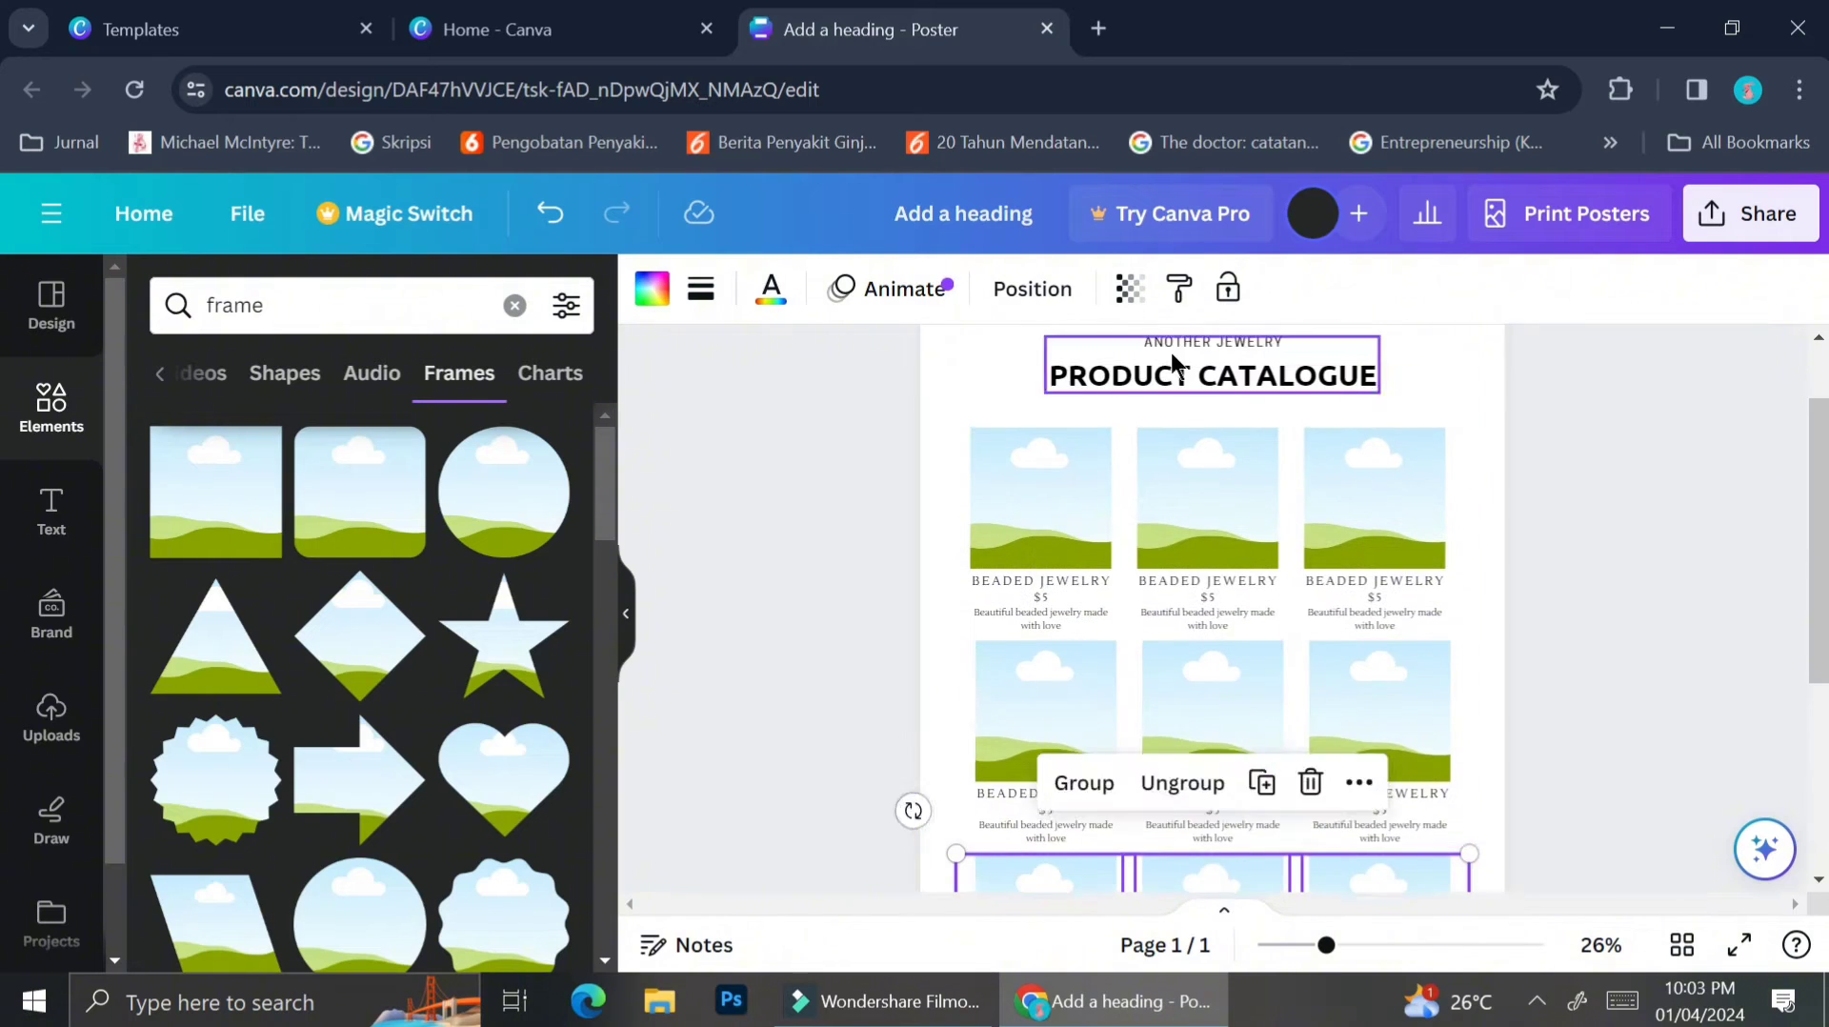
Select all nine product cards and tidy them up into an aligned, evenly spaced grid.
drag(999, 343, 1334, 862)
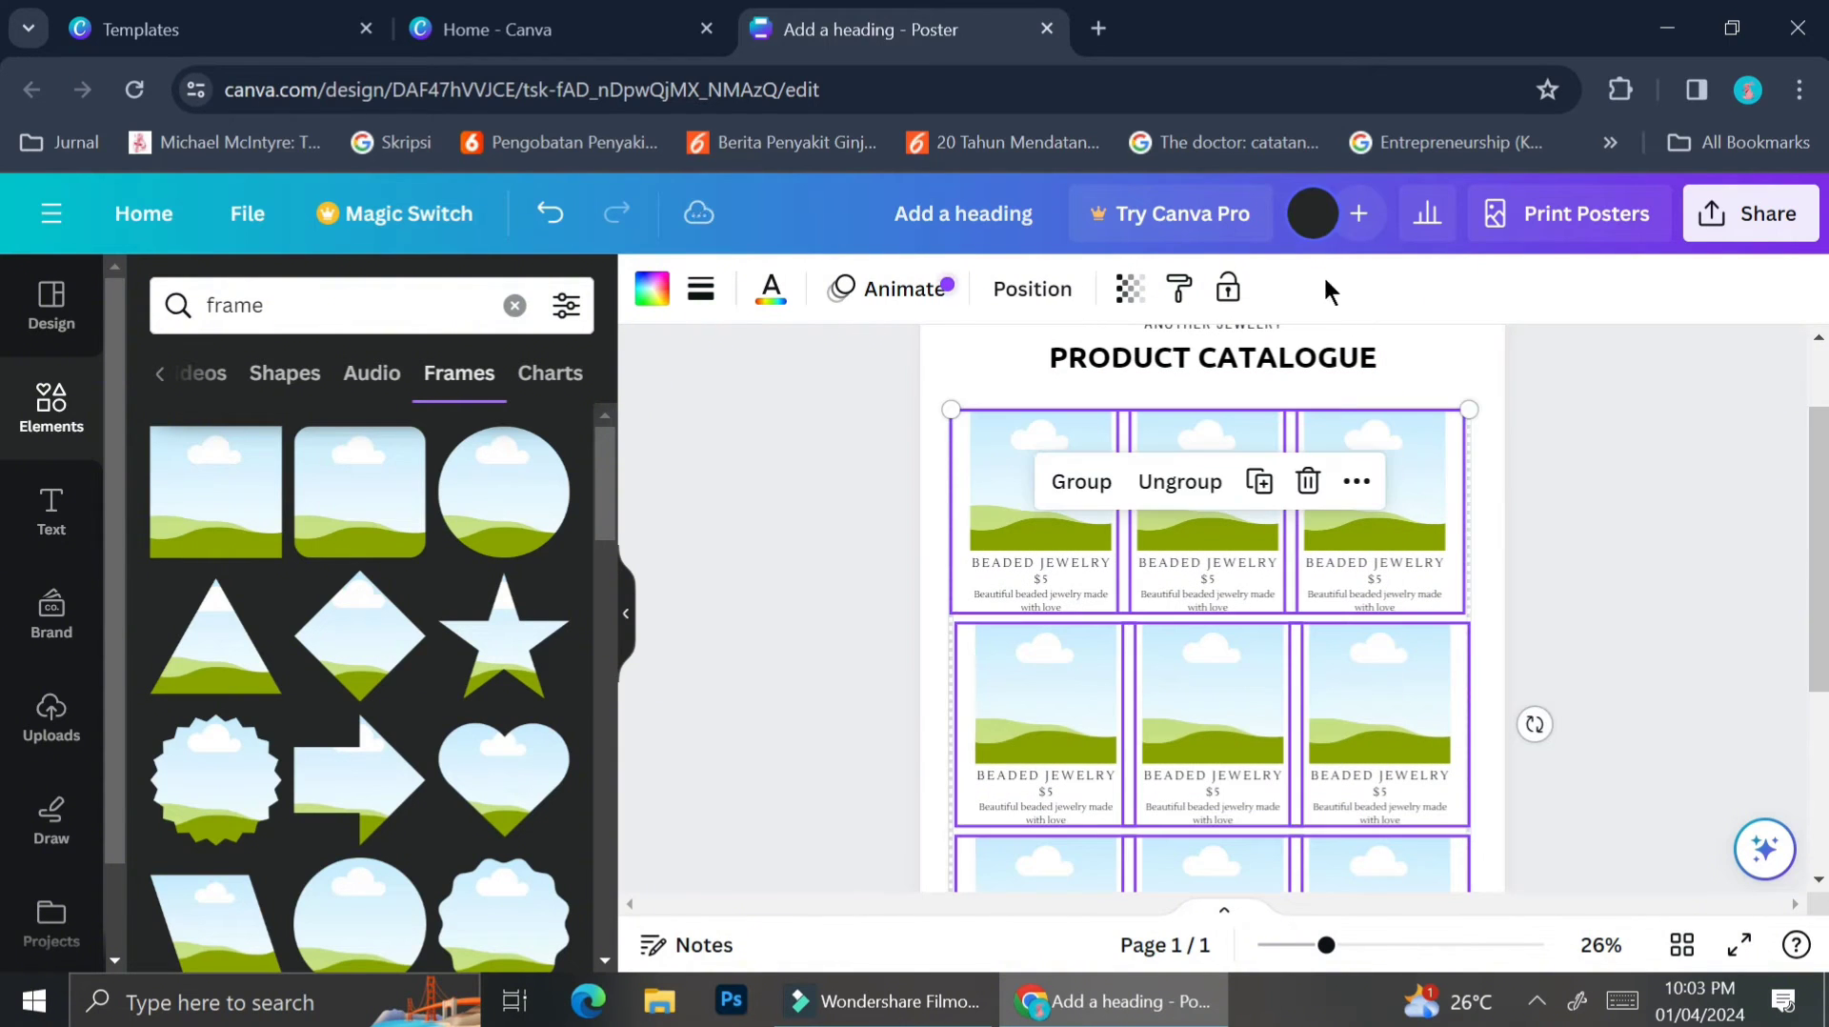
click(1032, 289)
click(286, 814)
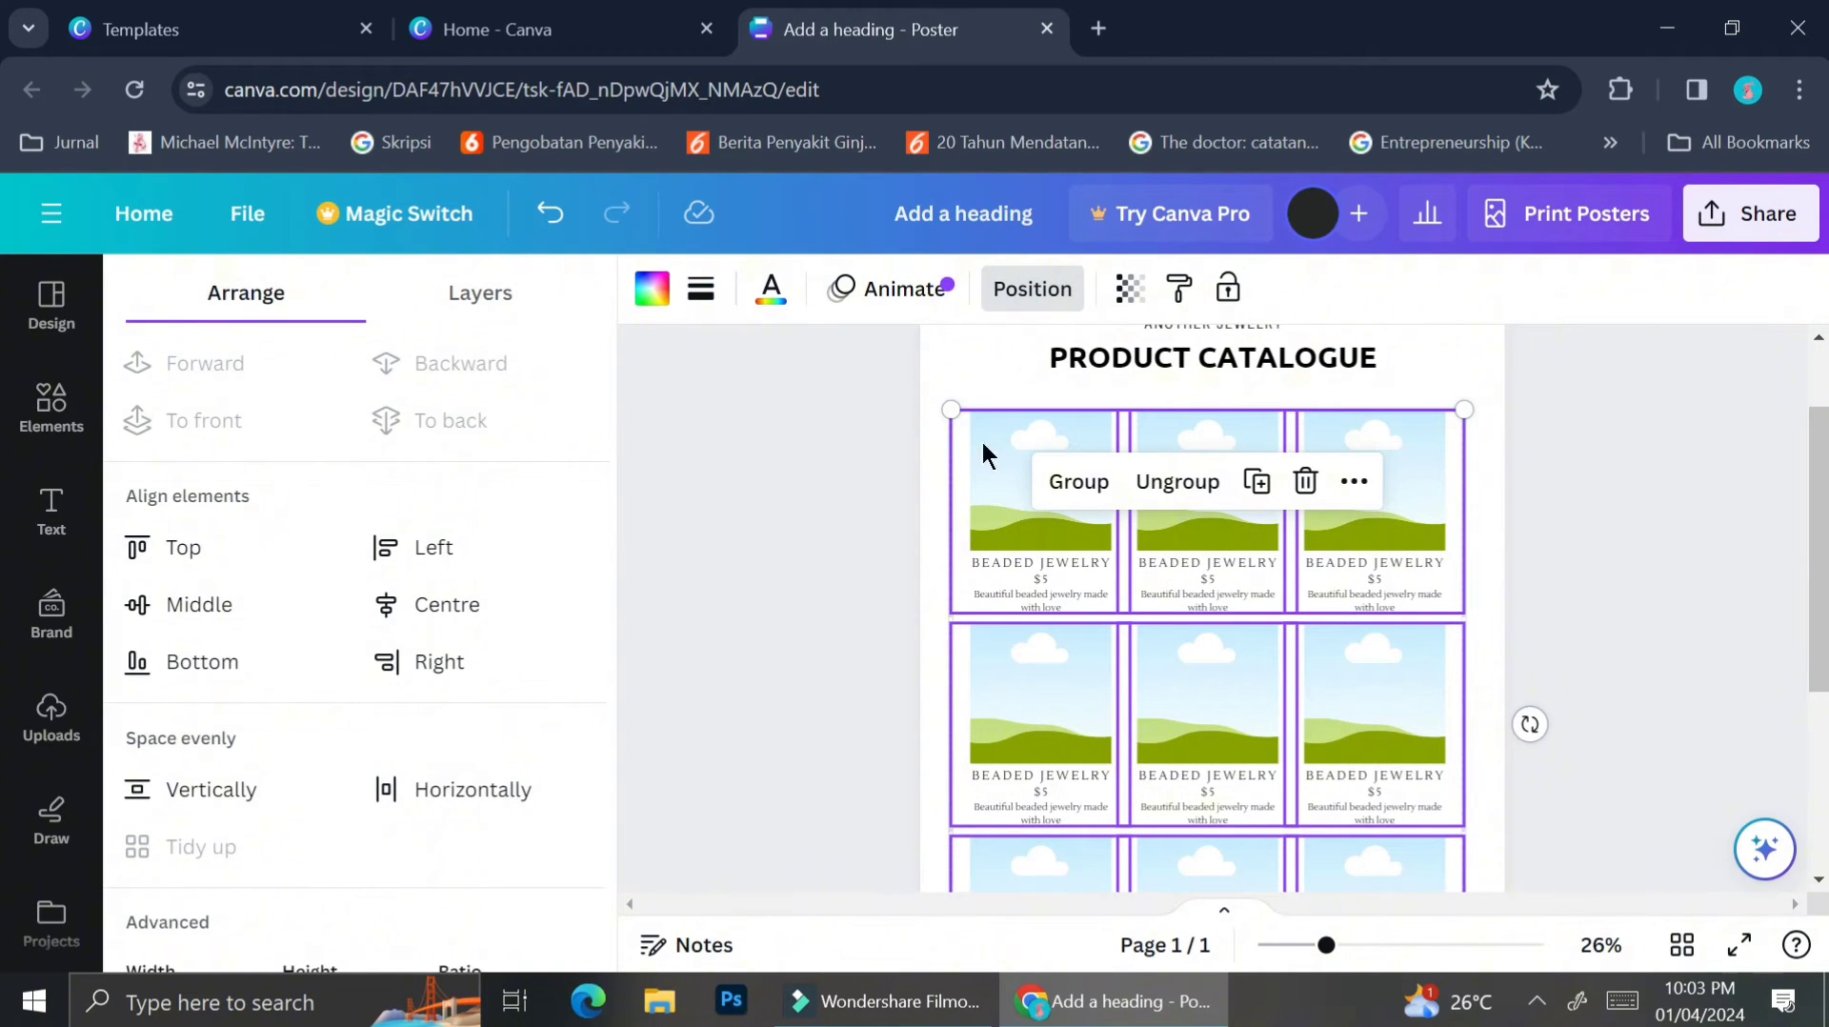
click(1655, 511)
scroll(1424, 652, up, 1)
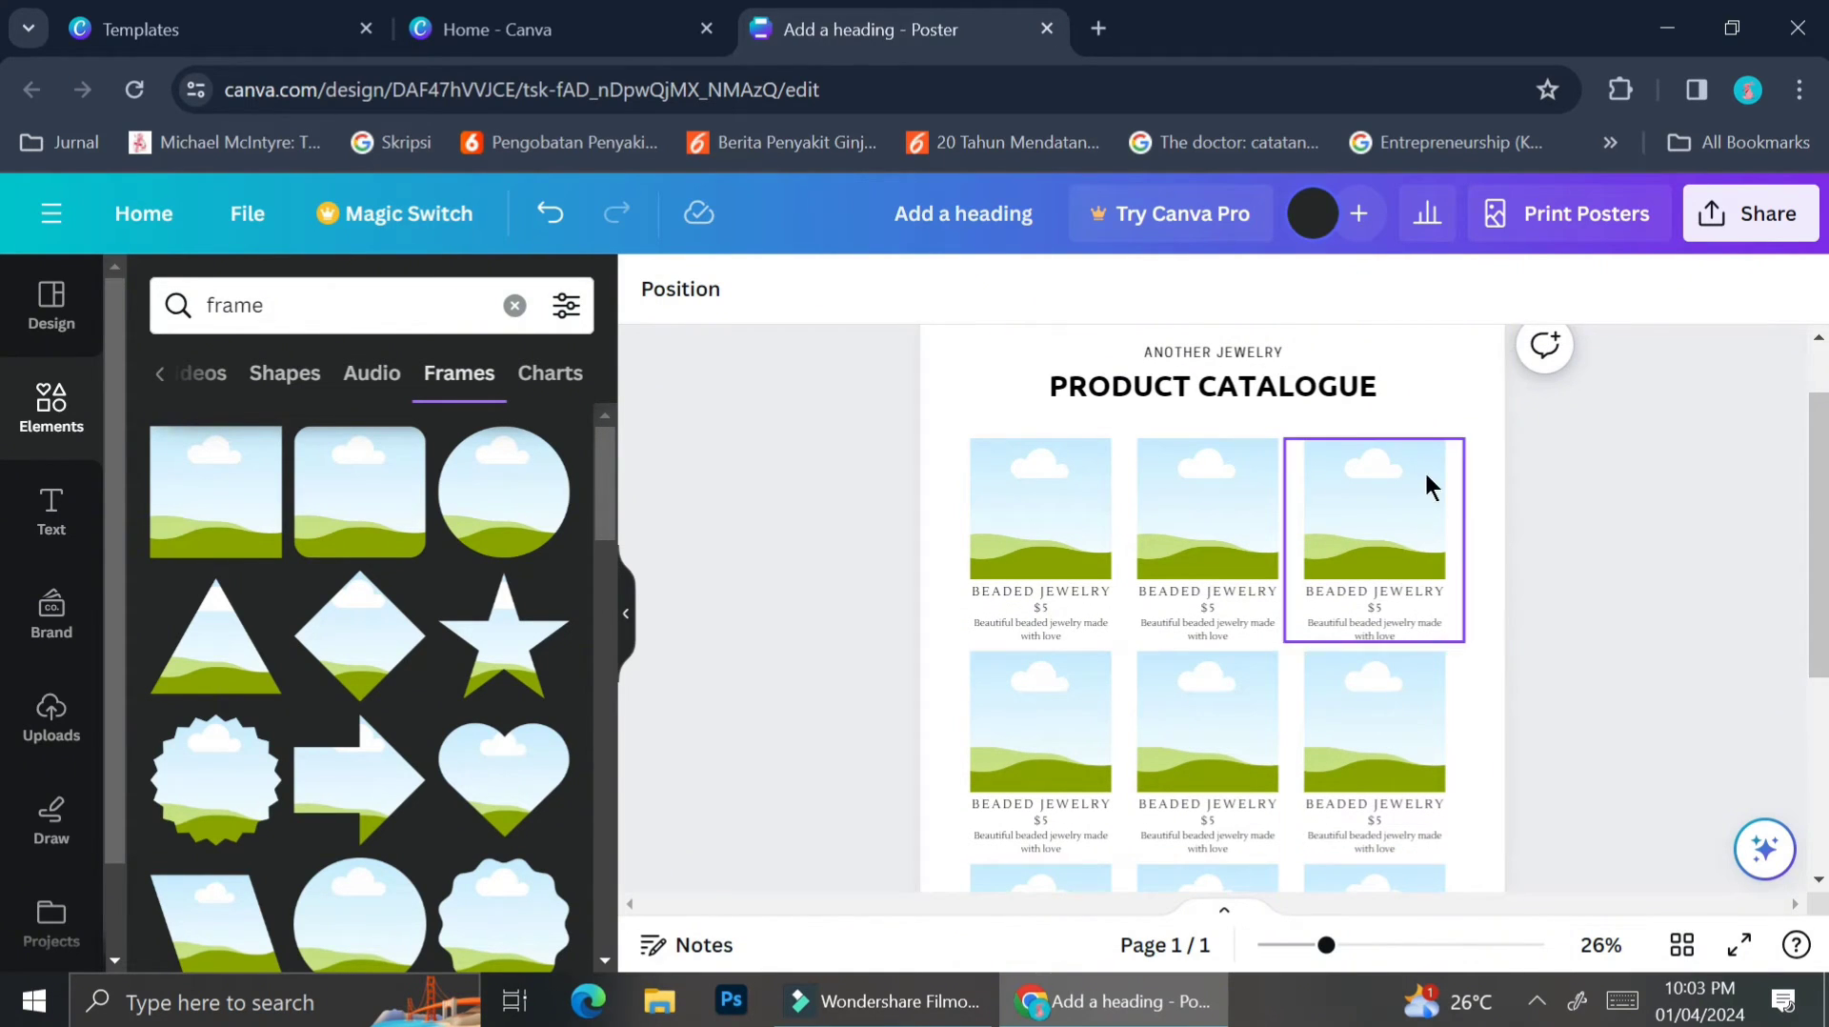
scroll(1425, 470, up, 2)
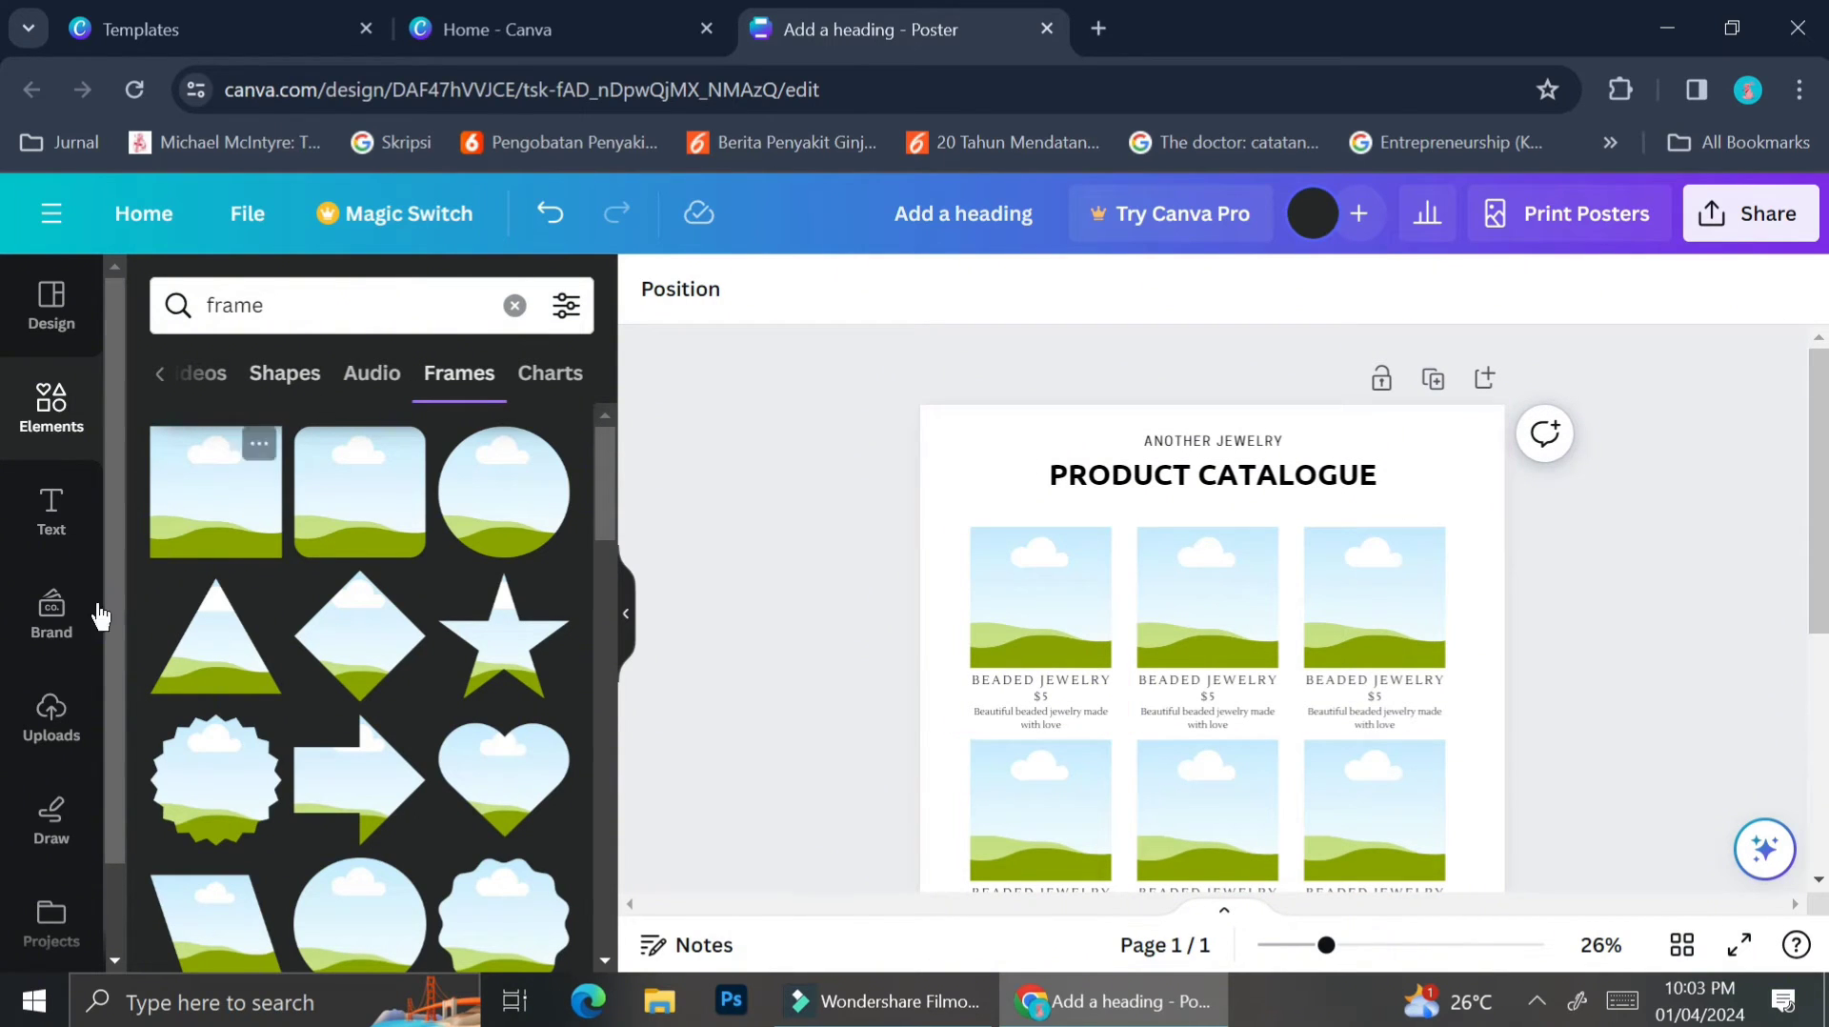
Search the elements library for "jewelry" and show all matching photos.
click(48, 436)
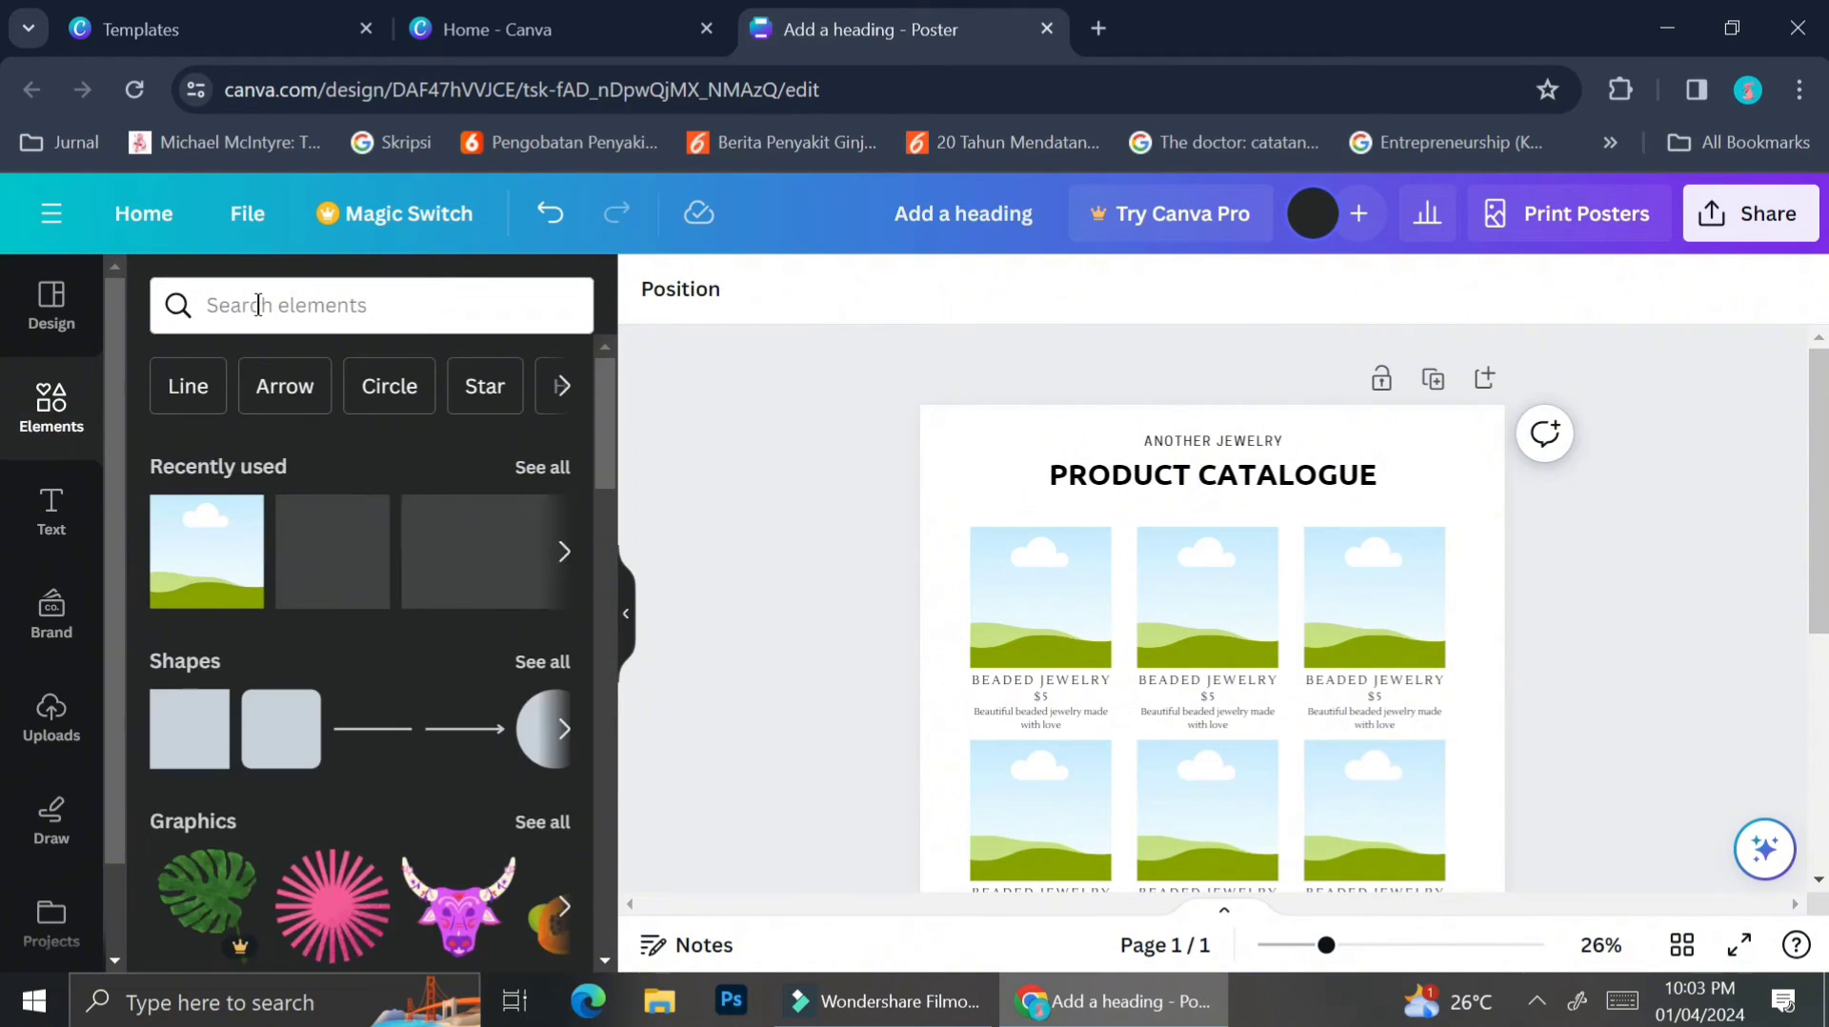
click(258, 305)
text(je)
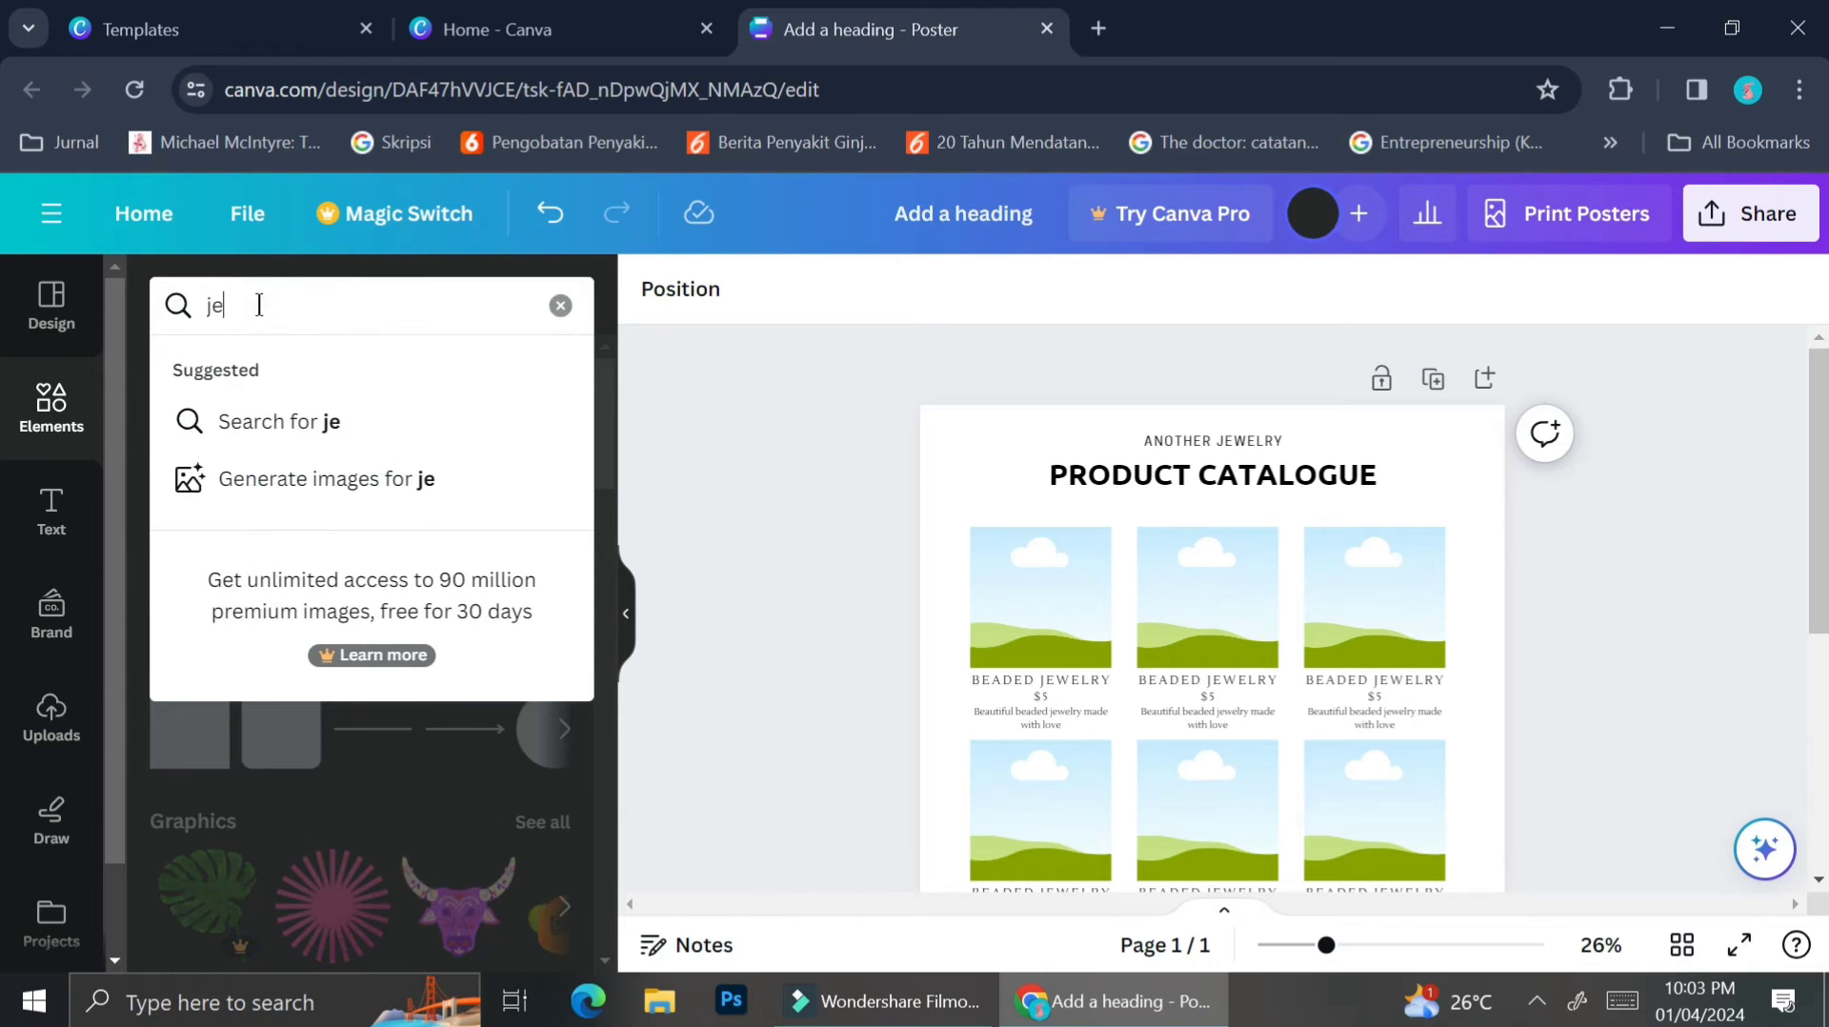
text(welry)
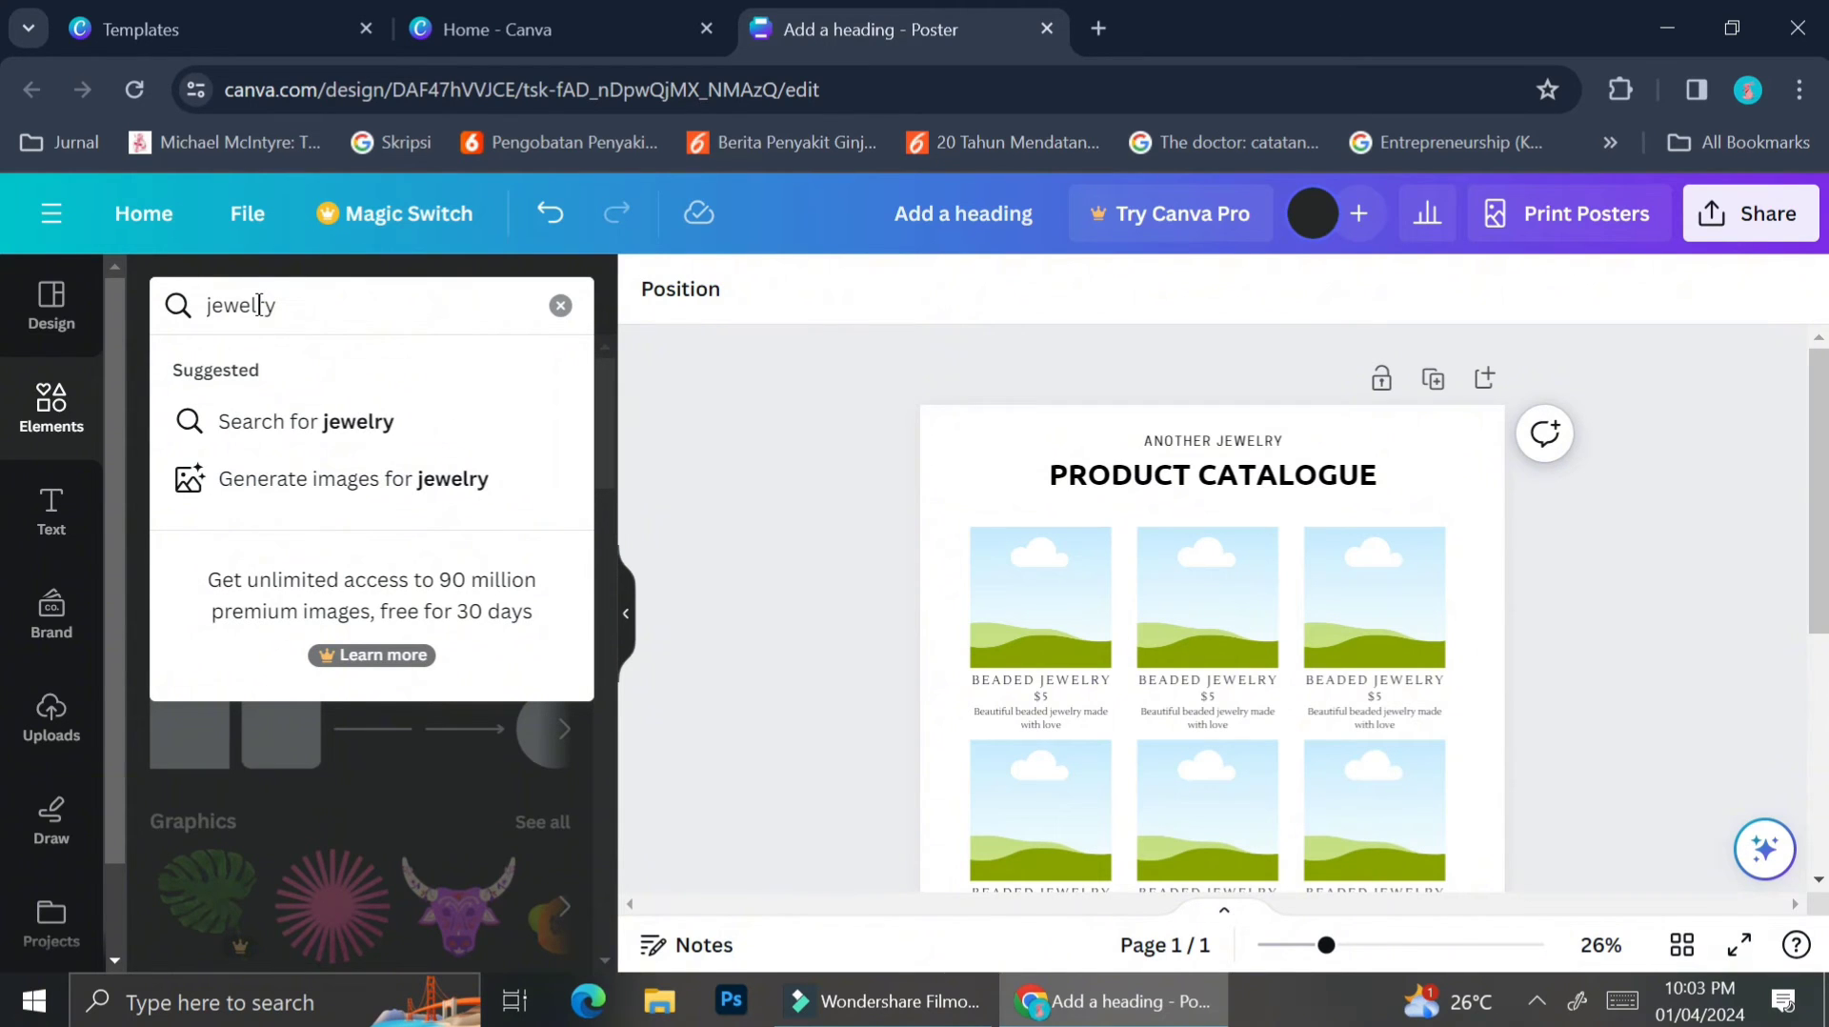
key(Return)
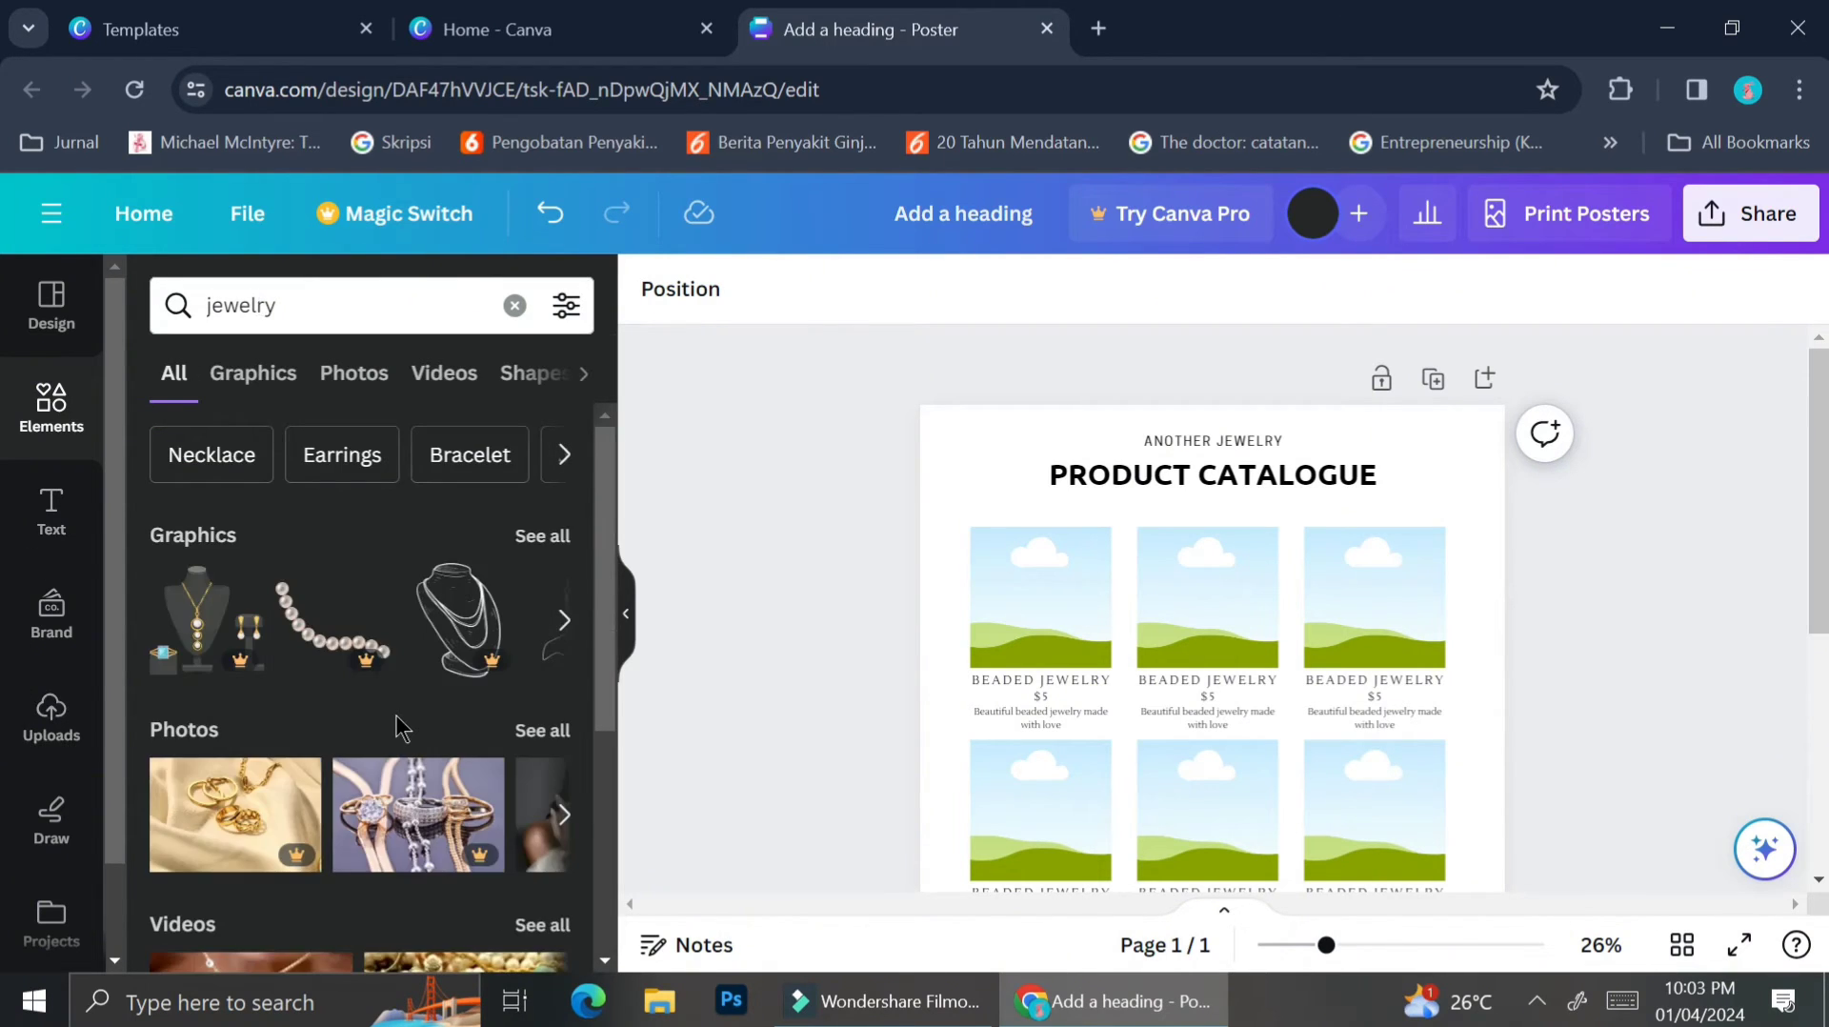
scroll(396, 728, down, 3)
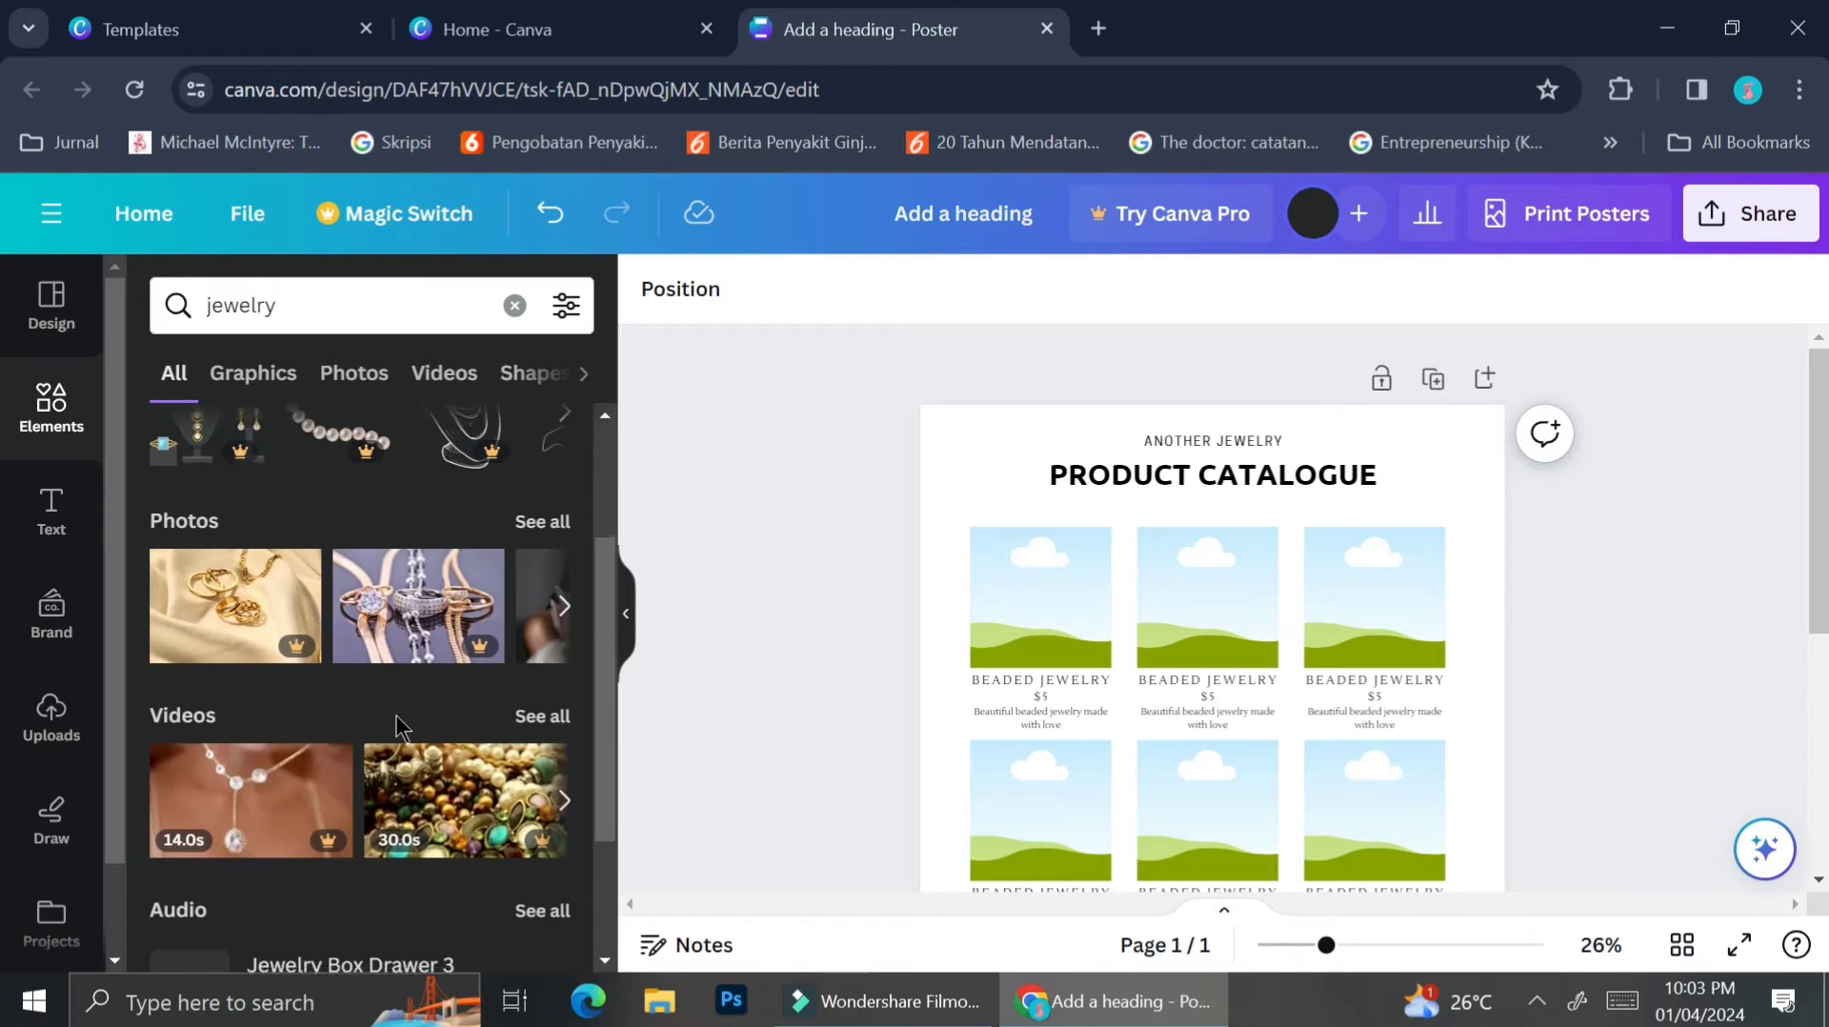
click(542, 506)
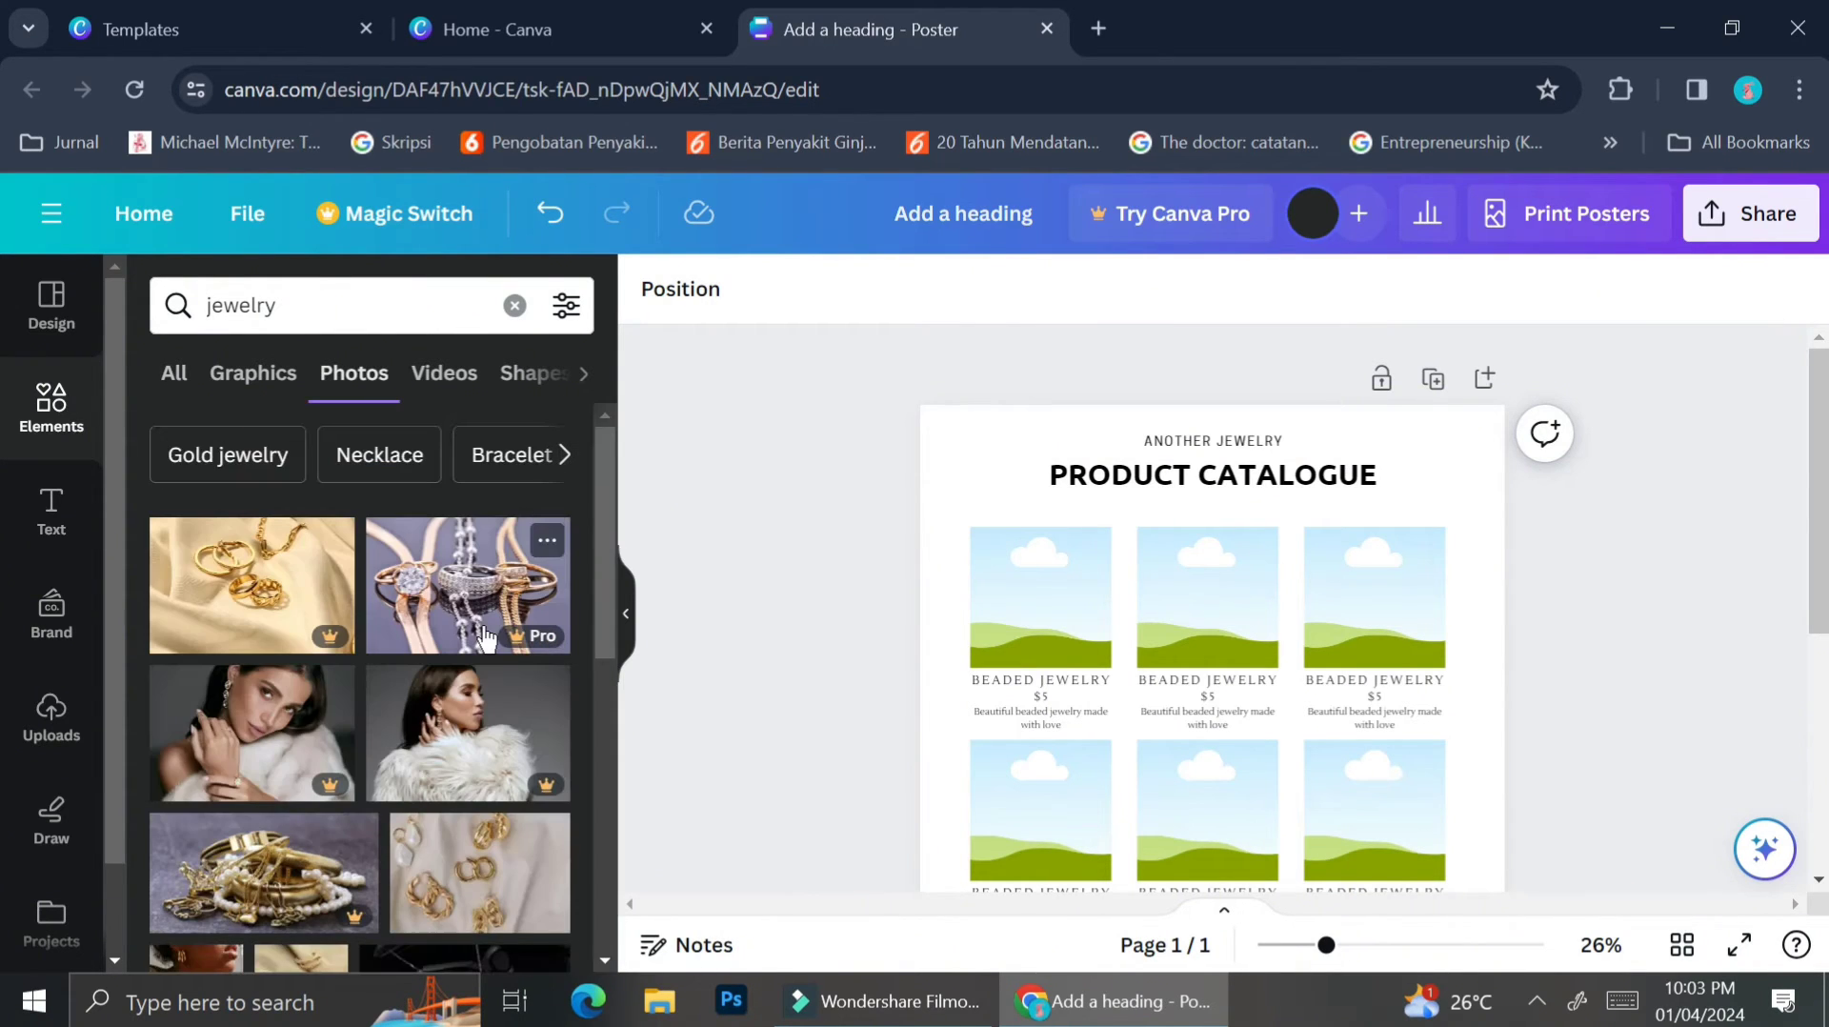
Fill the frame of the first card in the top row with the photo of gold earrings beside beige boxes.
scroll(429, 762, down, 3)
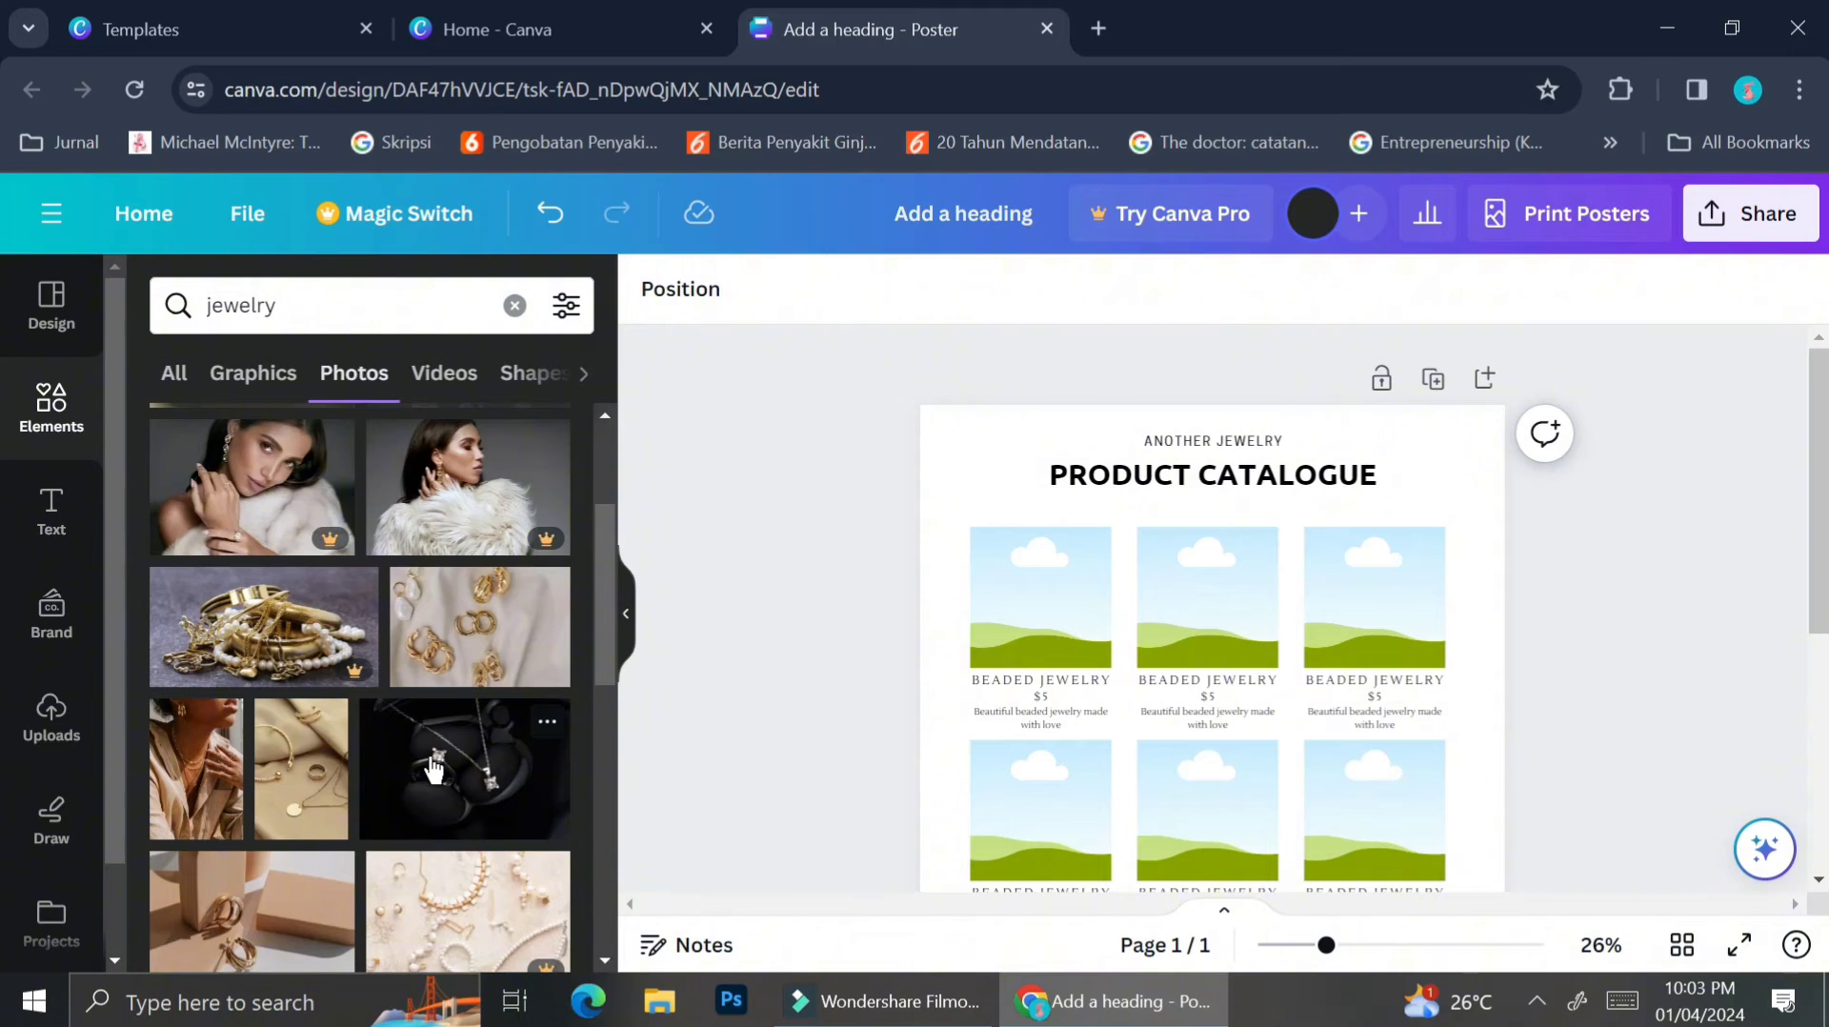
scroll(433, 770, down, 2)
scroll(433, 770, down, 2)
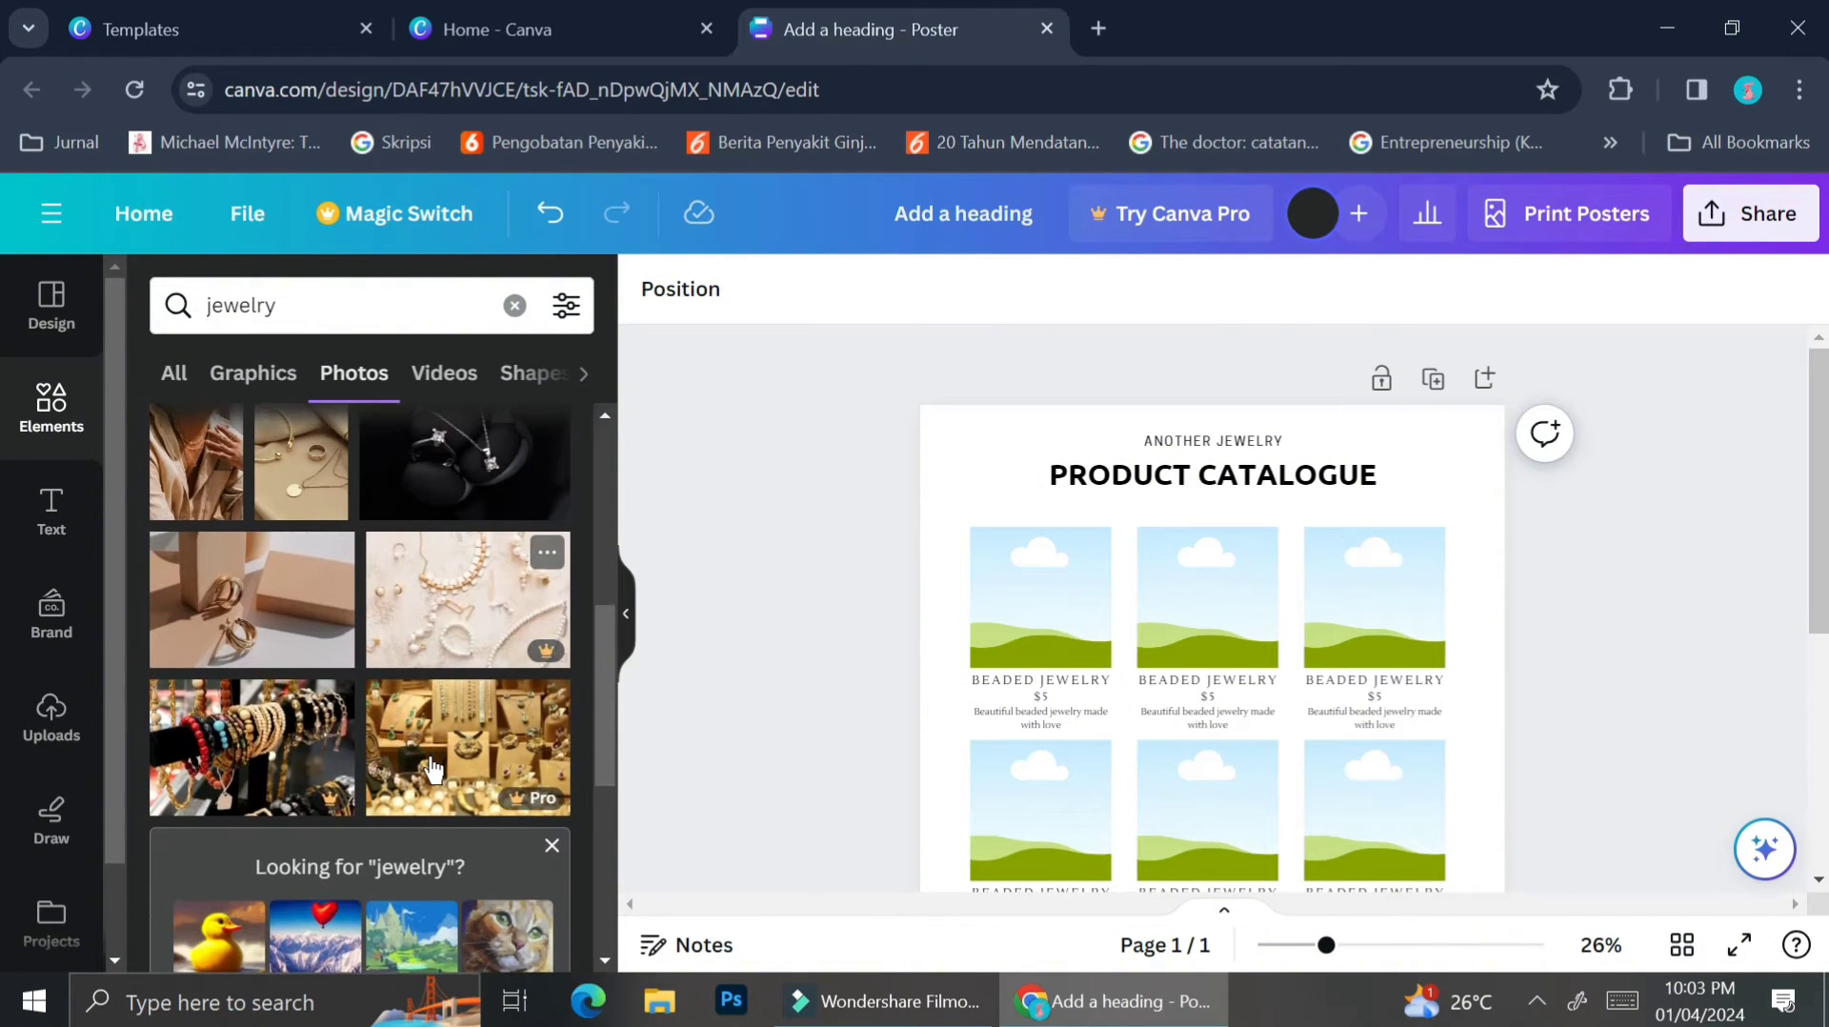
click(208, 310)
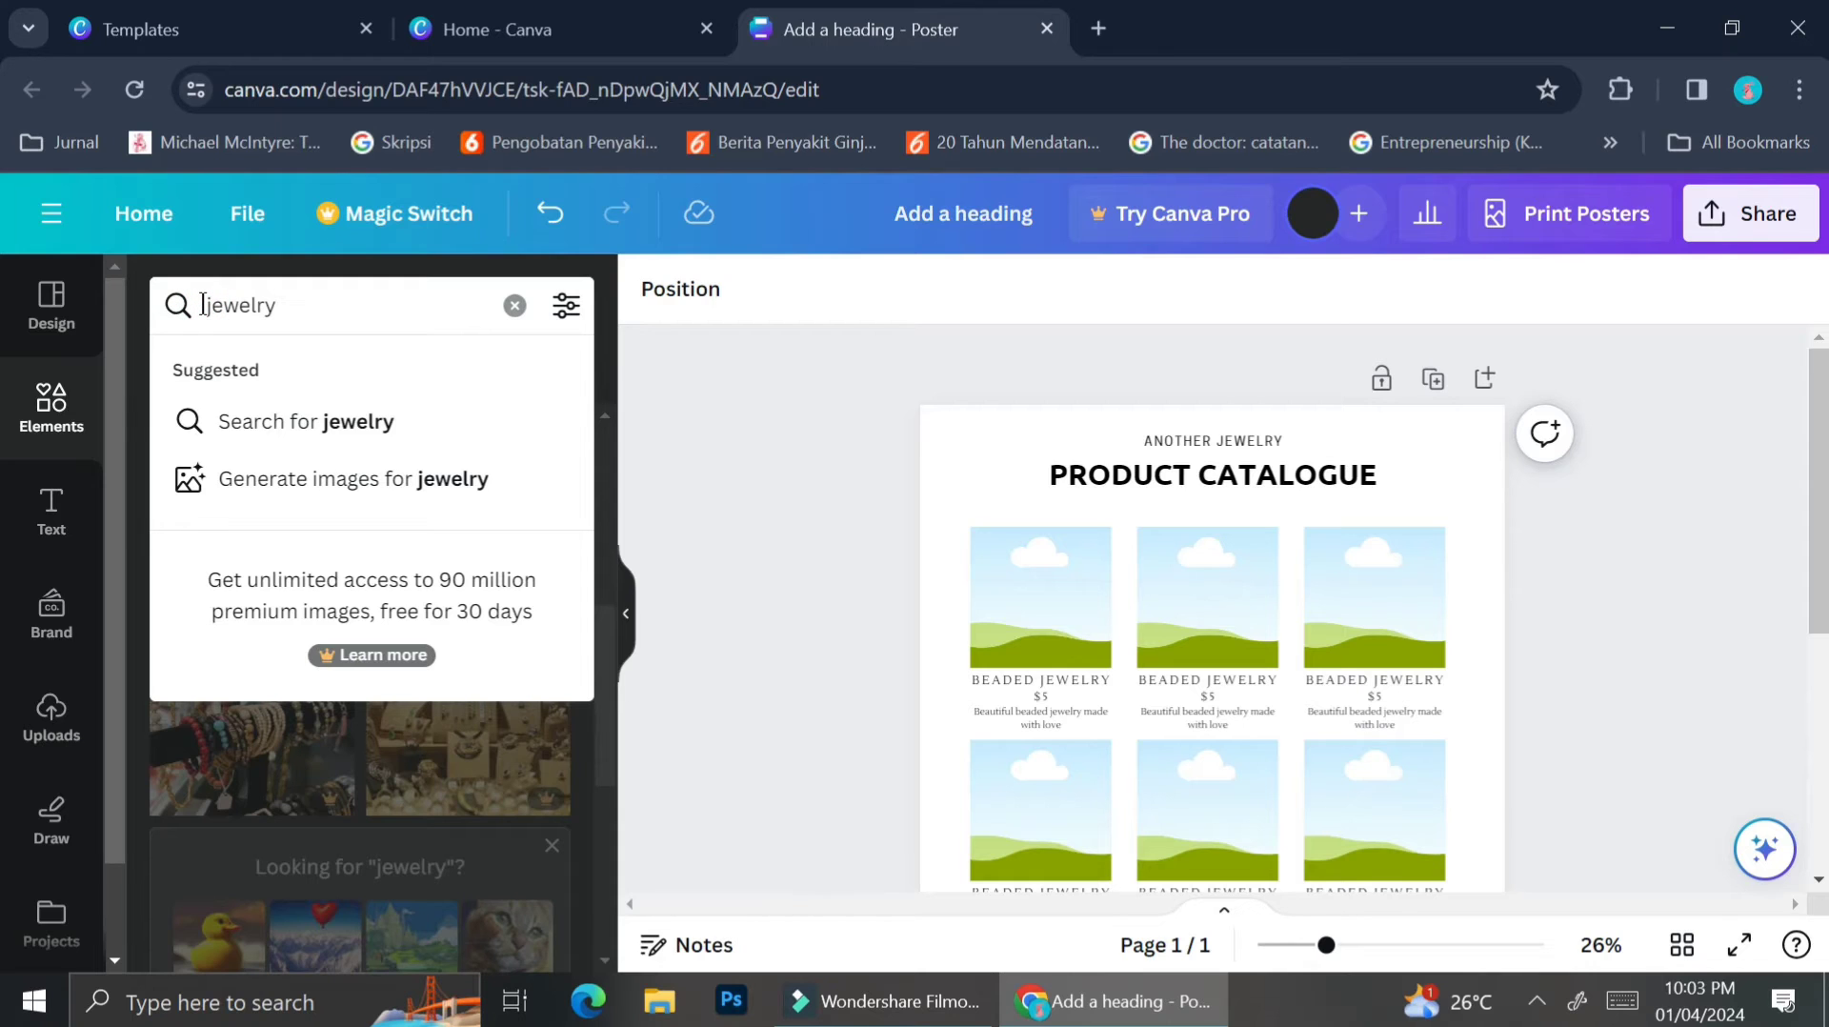
key(Escape)
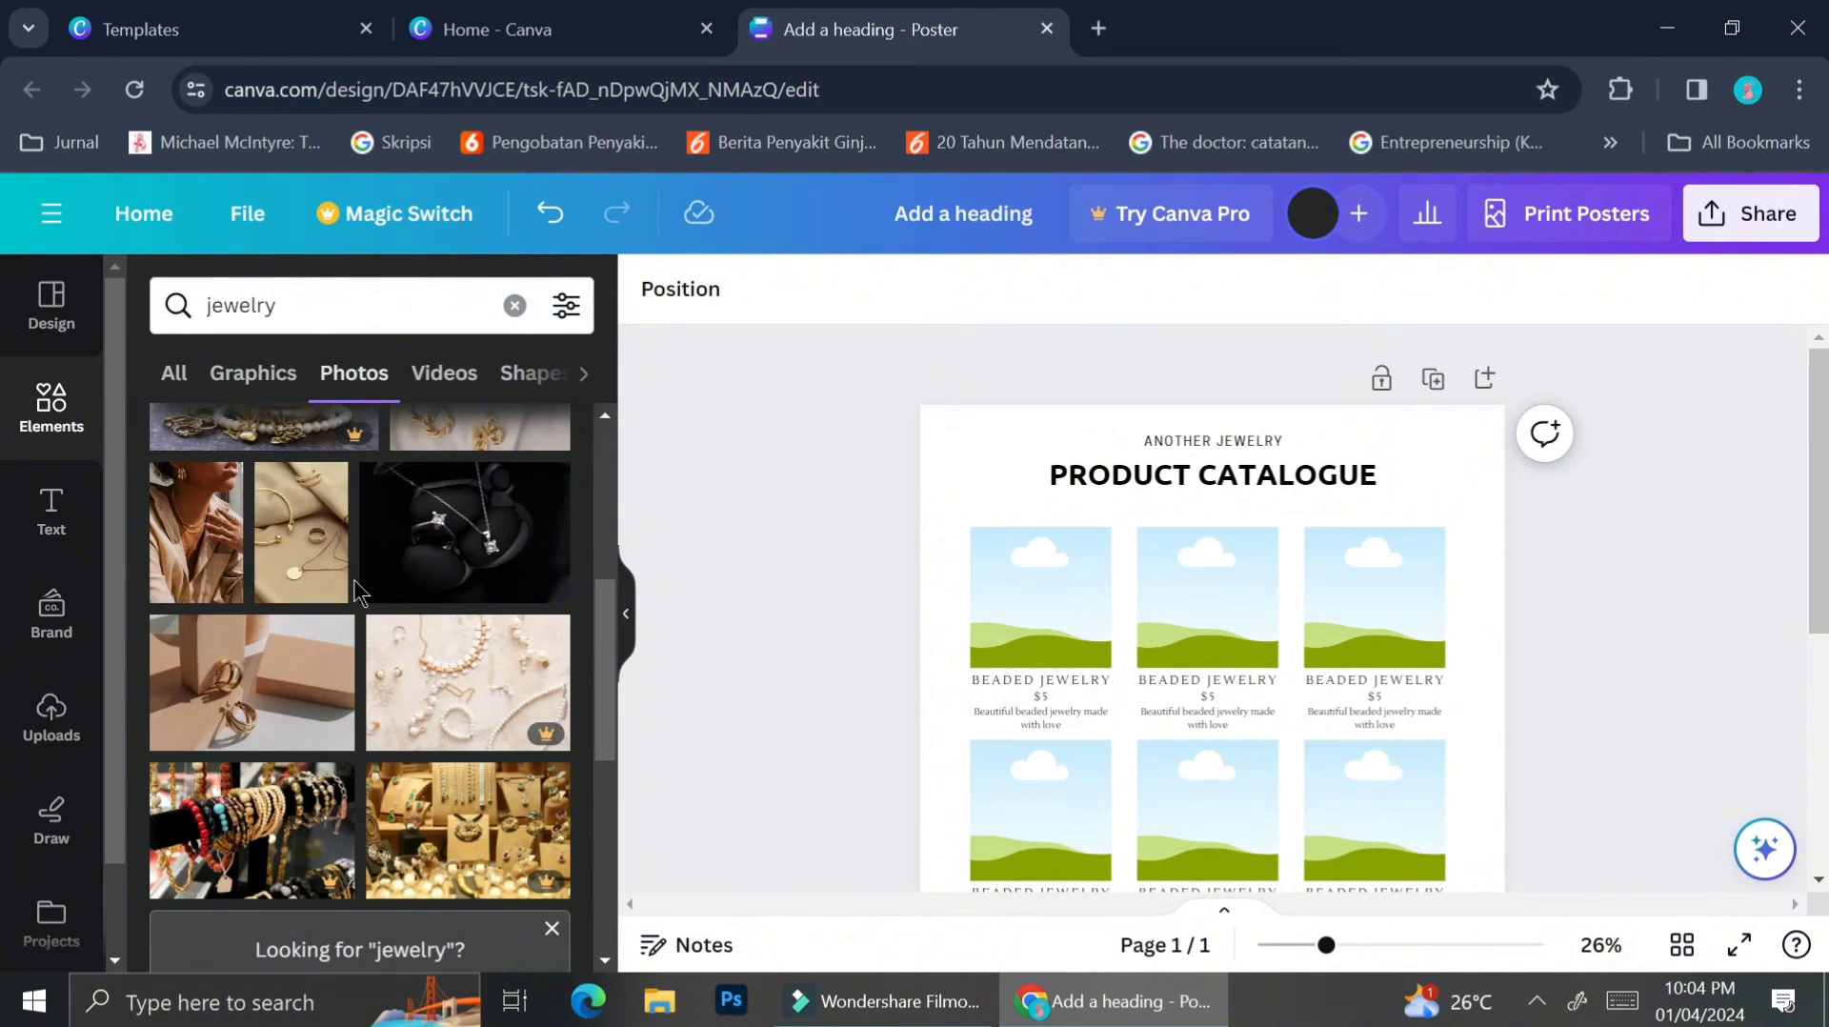
scroll(354, 581, down, 1)
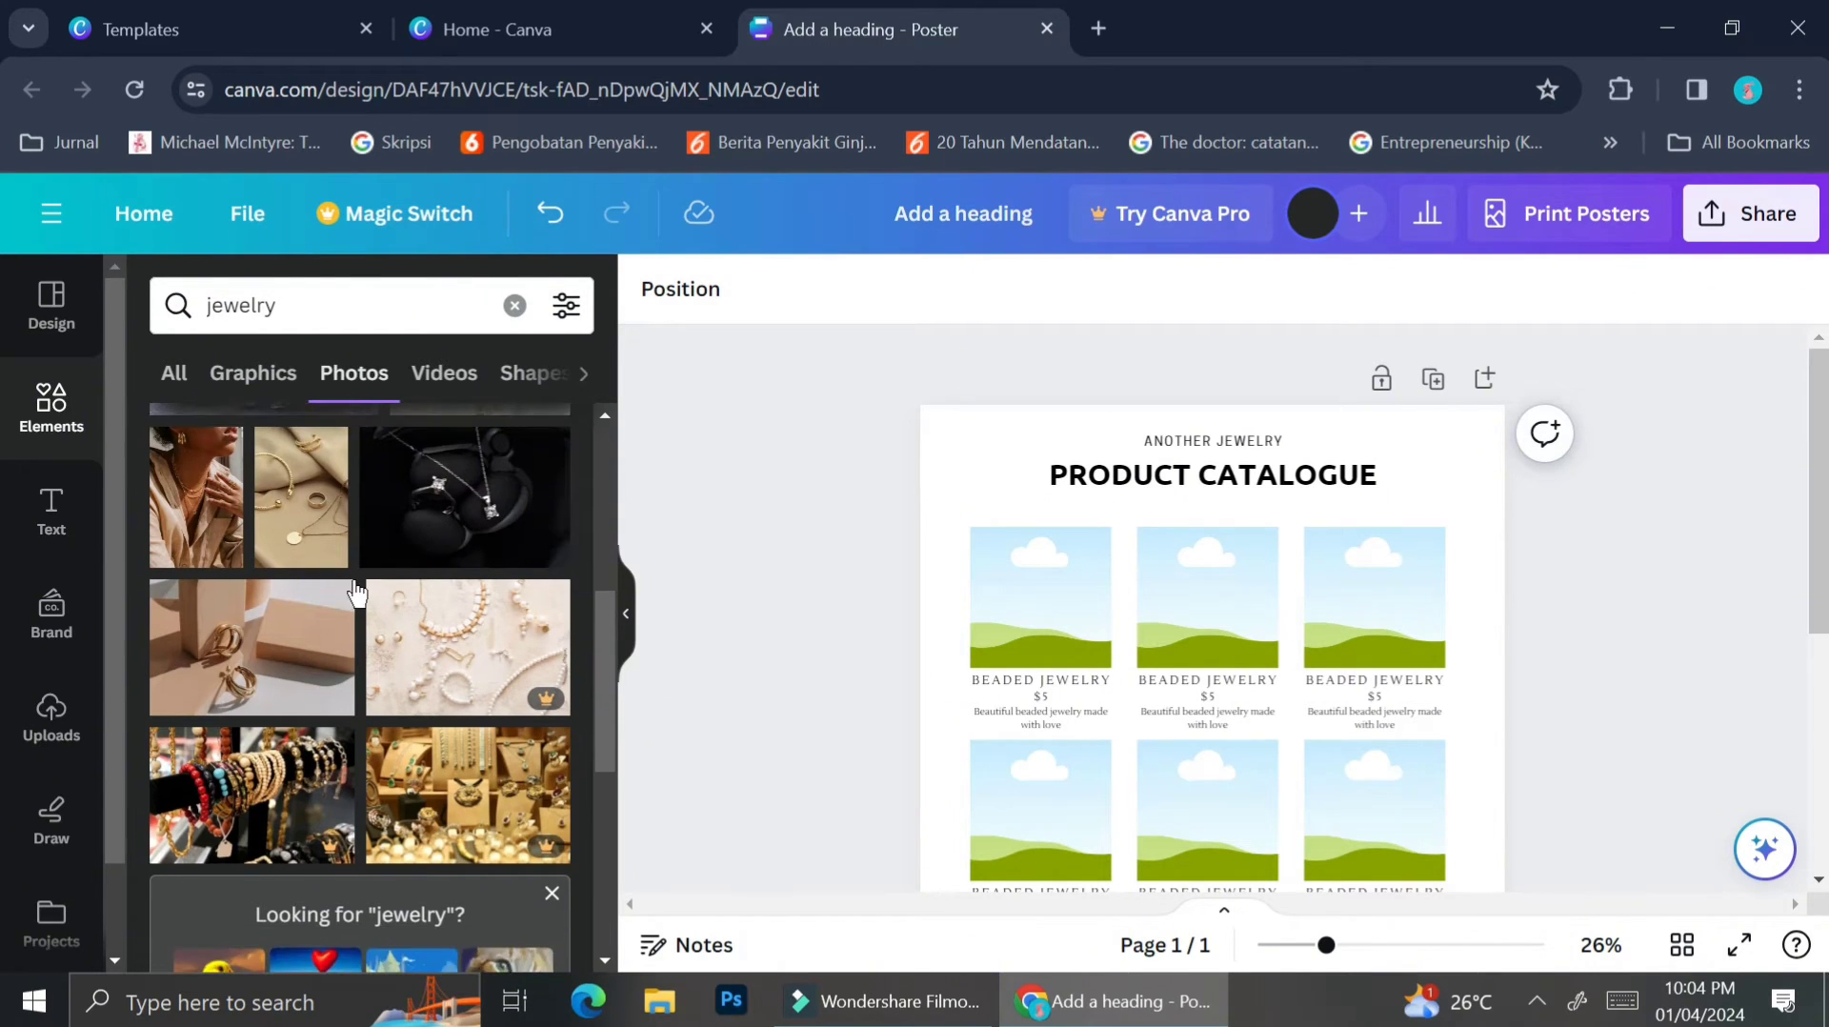
click(264, 657)
drag(264, 657, 1061, 618)
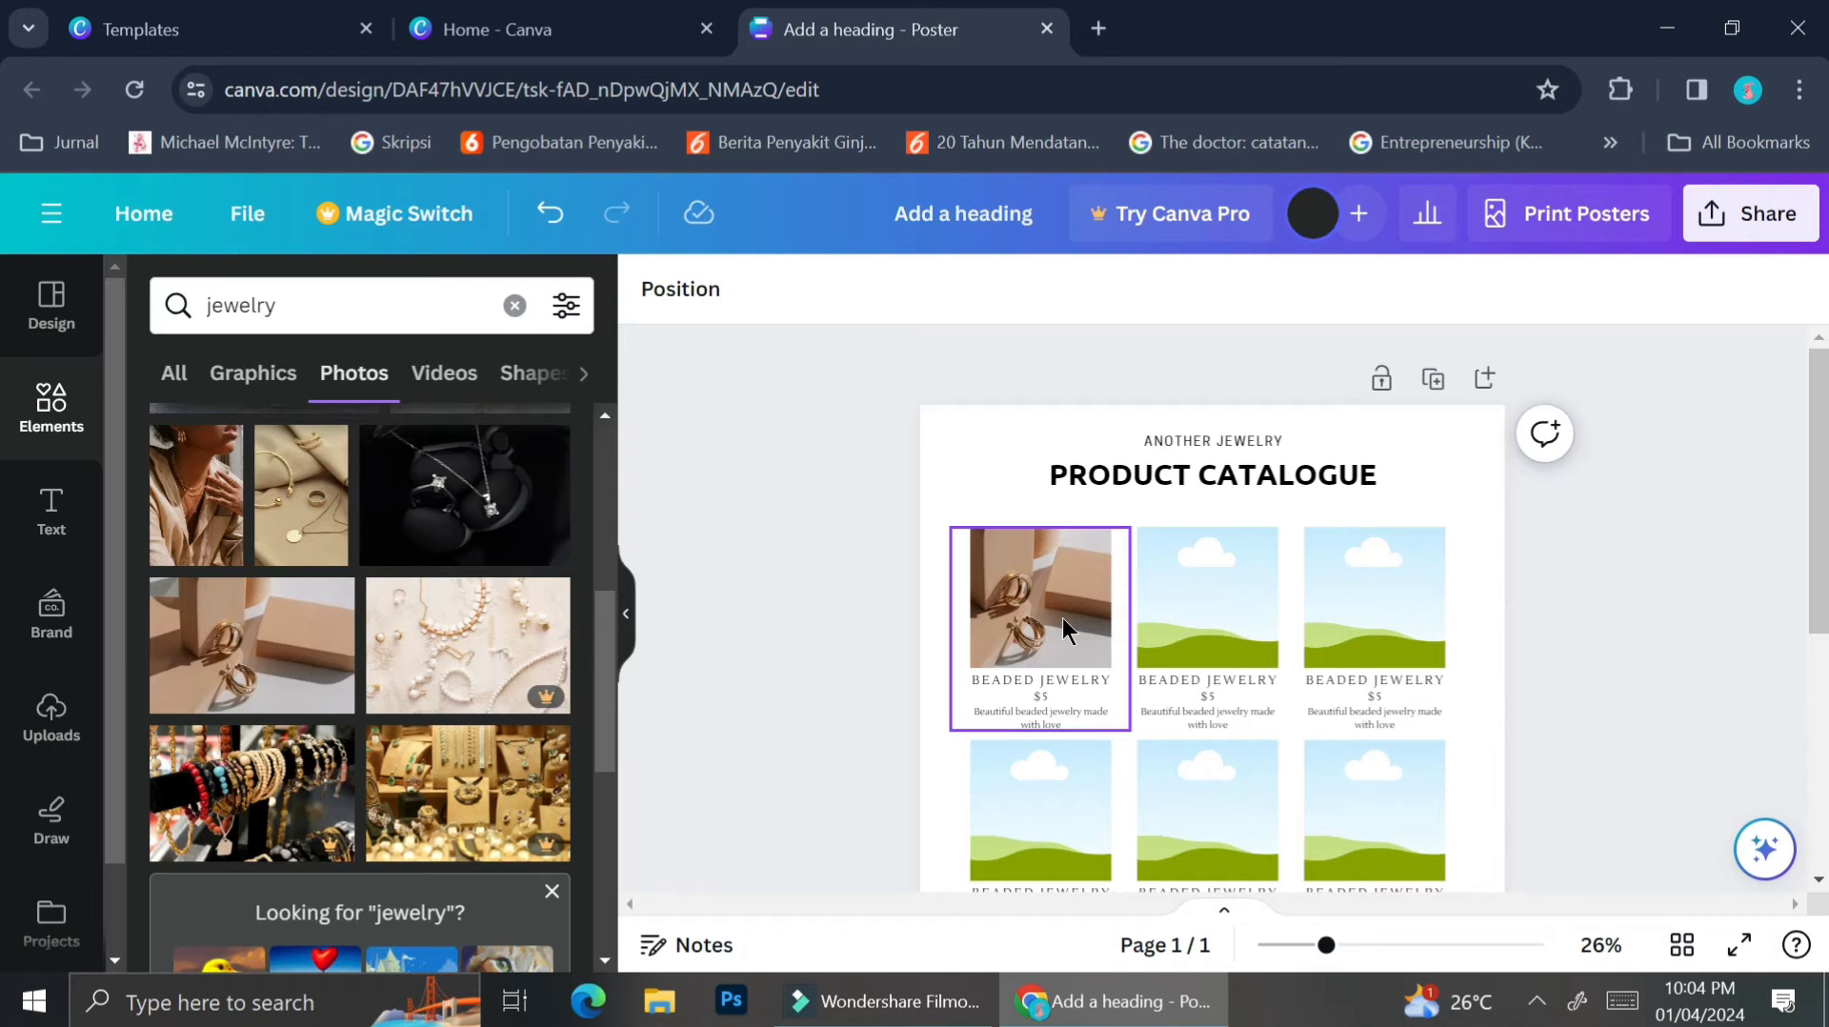
scroll(1061, 617, up, 3)
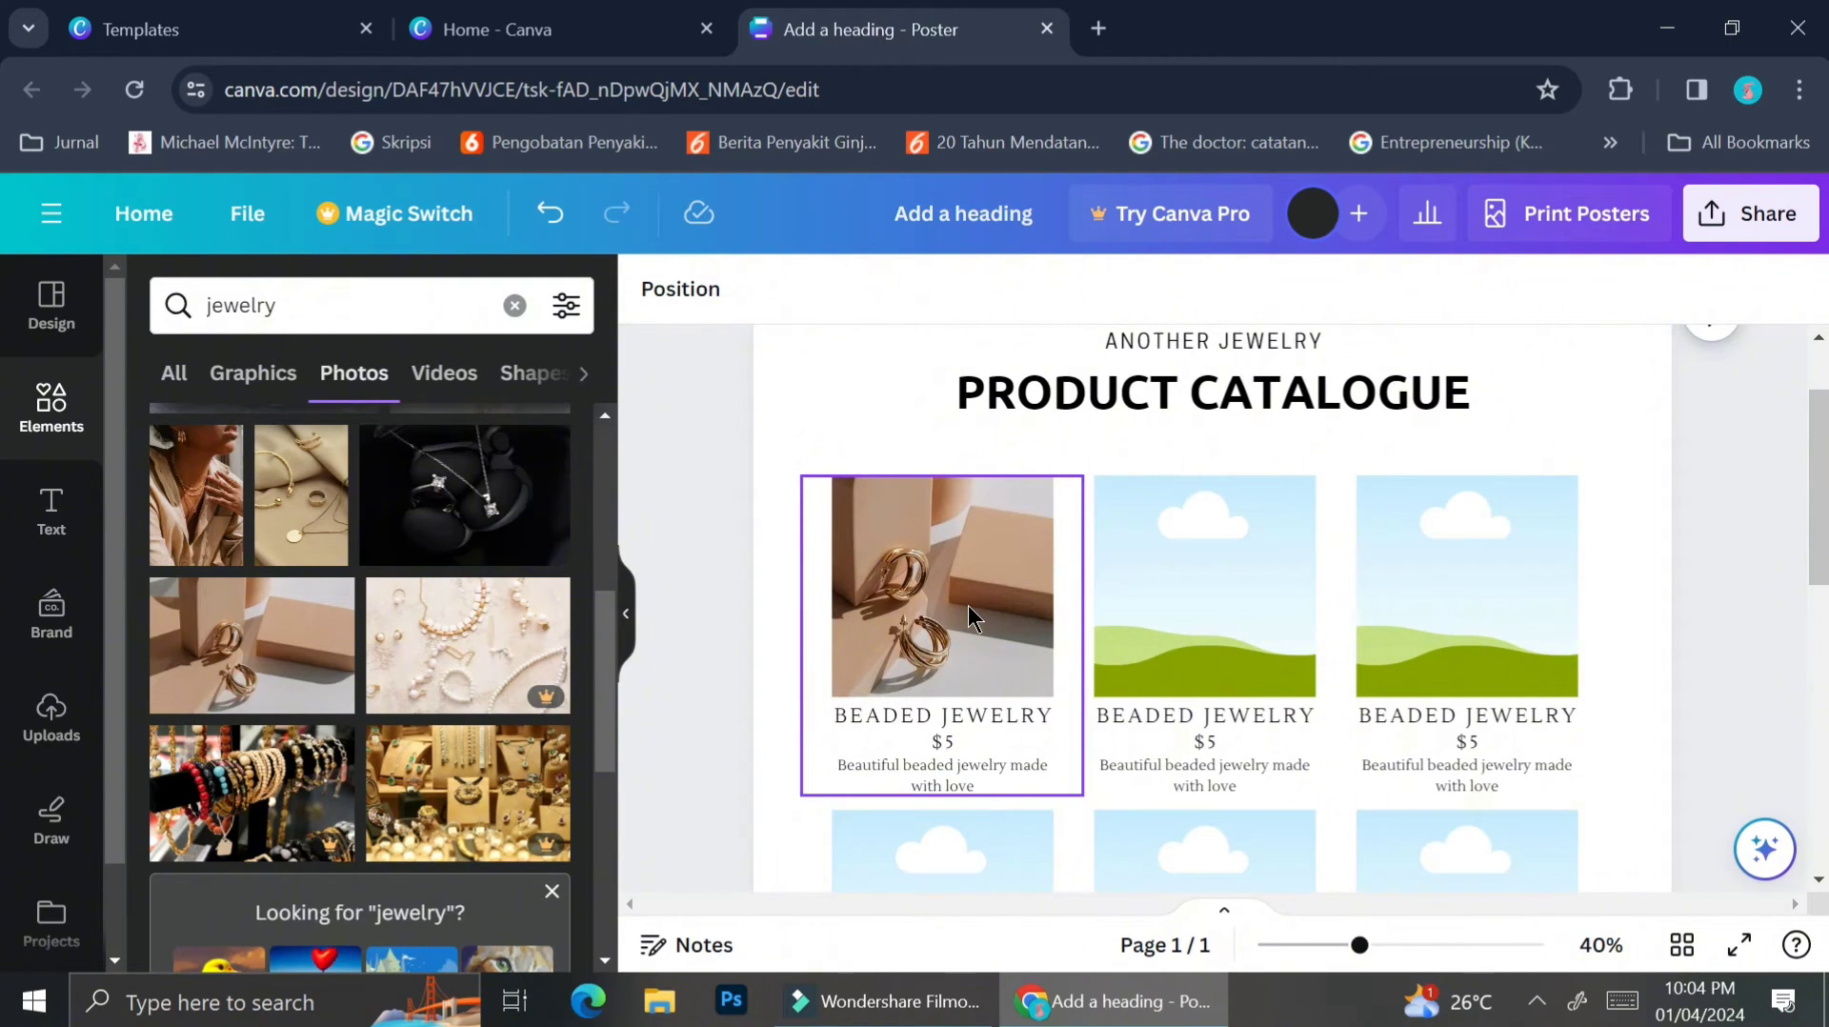
Enlarge the gold earrings photo inside the first card's frame and reposition it so both earrings sit centrally, then apply the crop.
scroll(968, 604, up, 2)
click(901, 608)
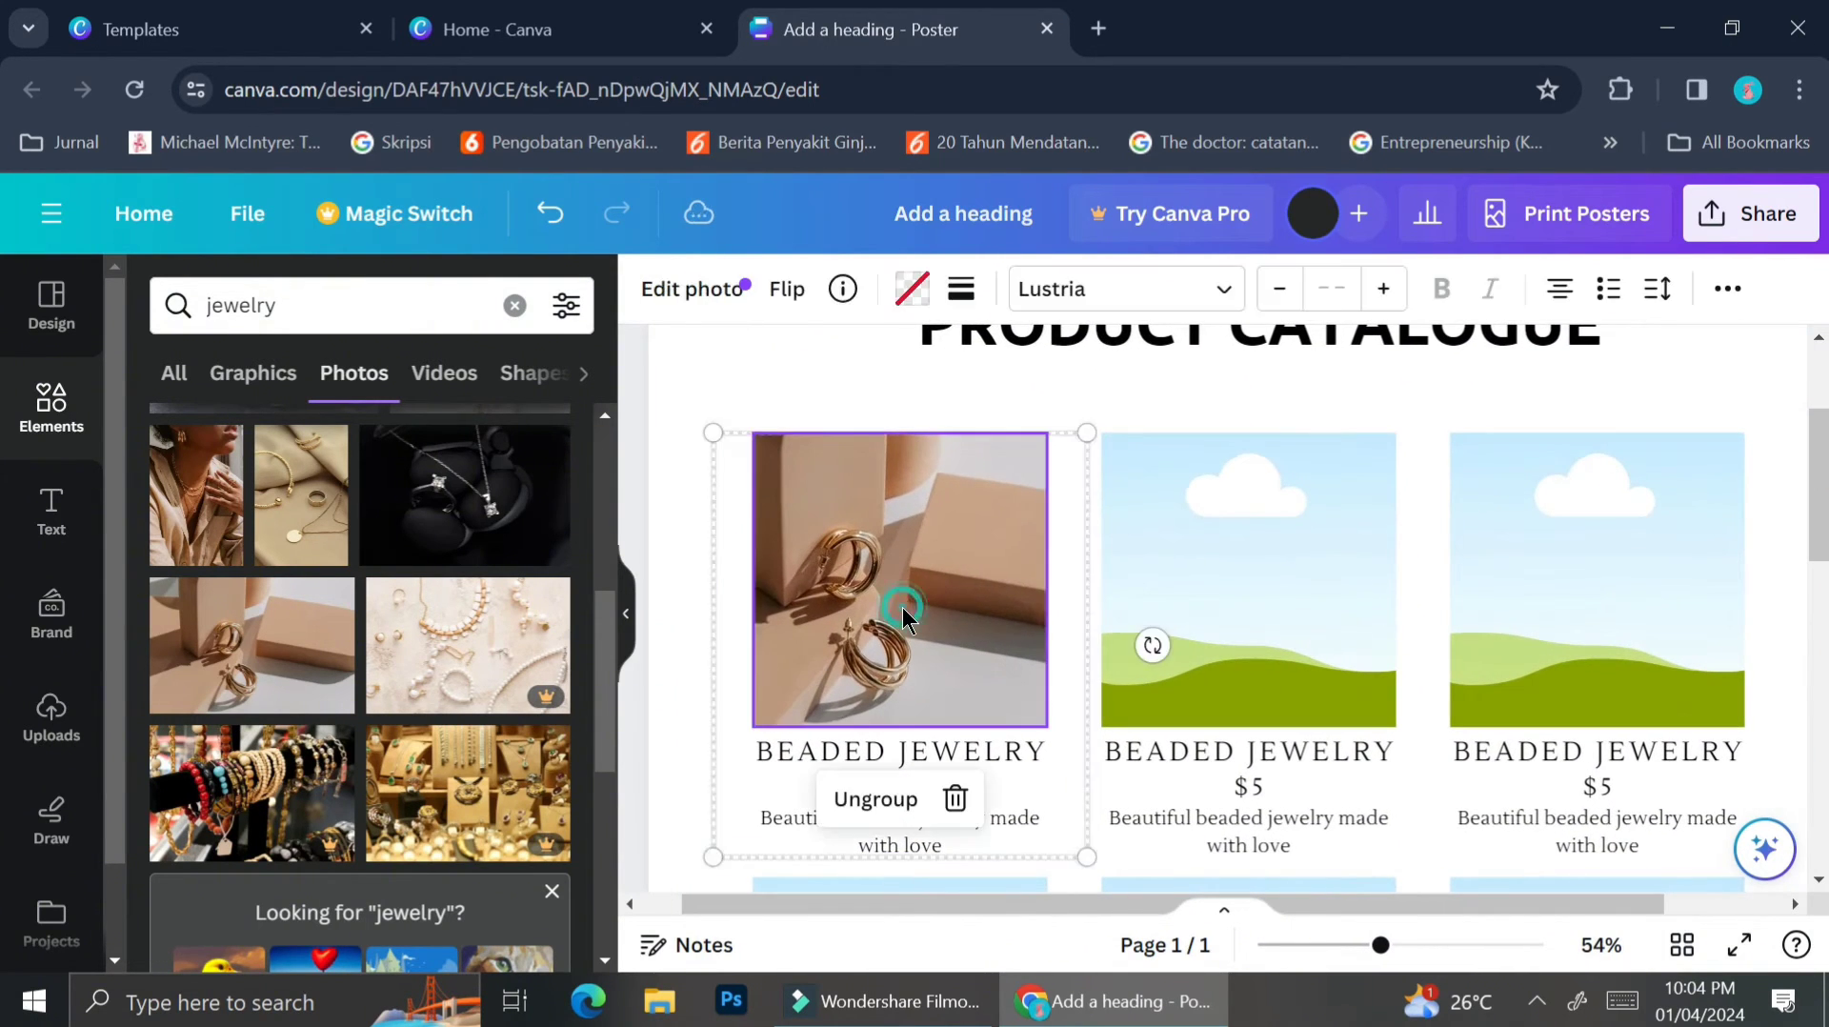
double_click(901, 607)
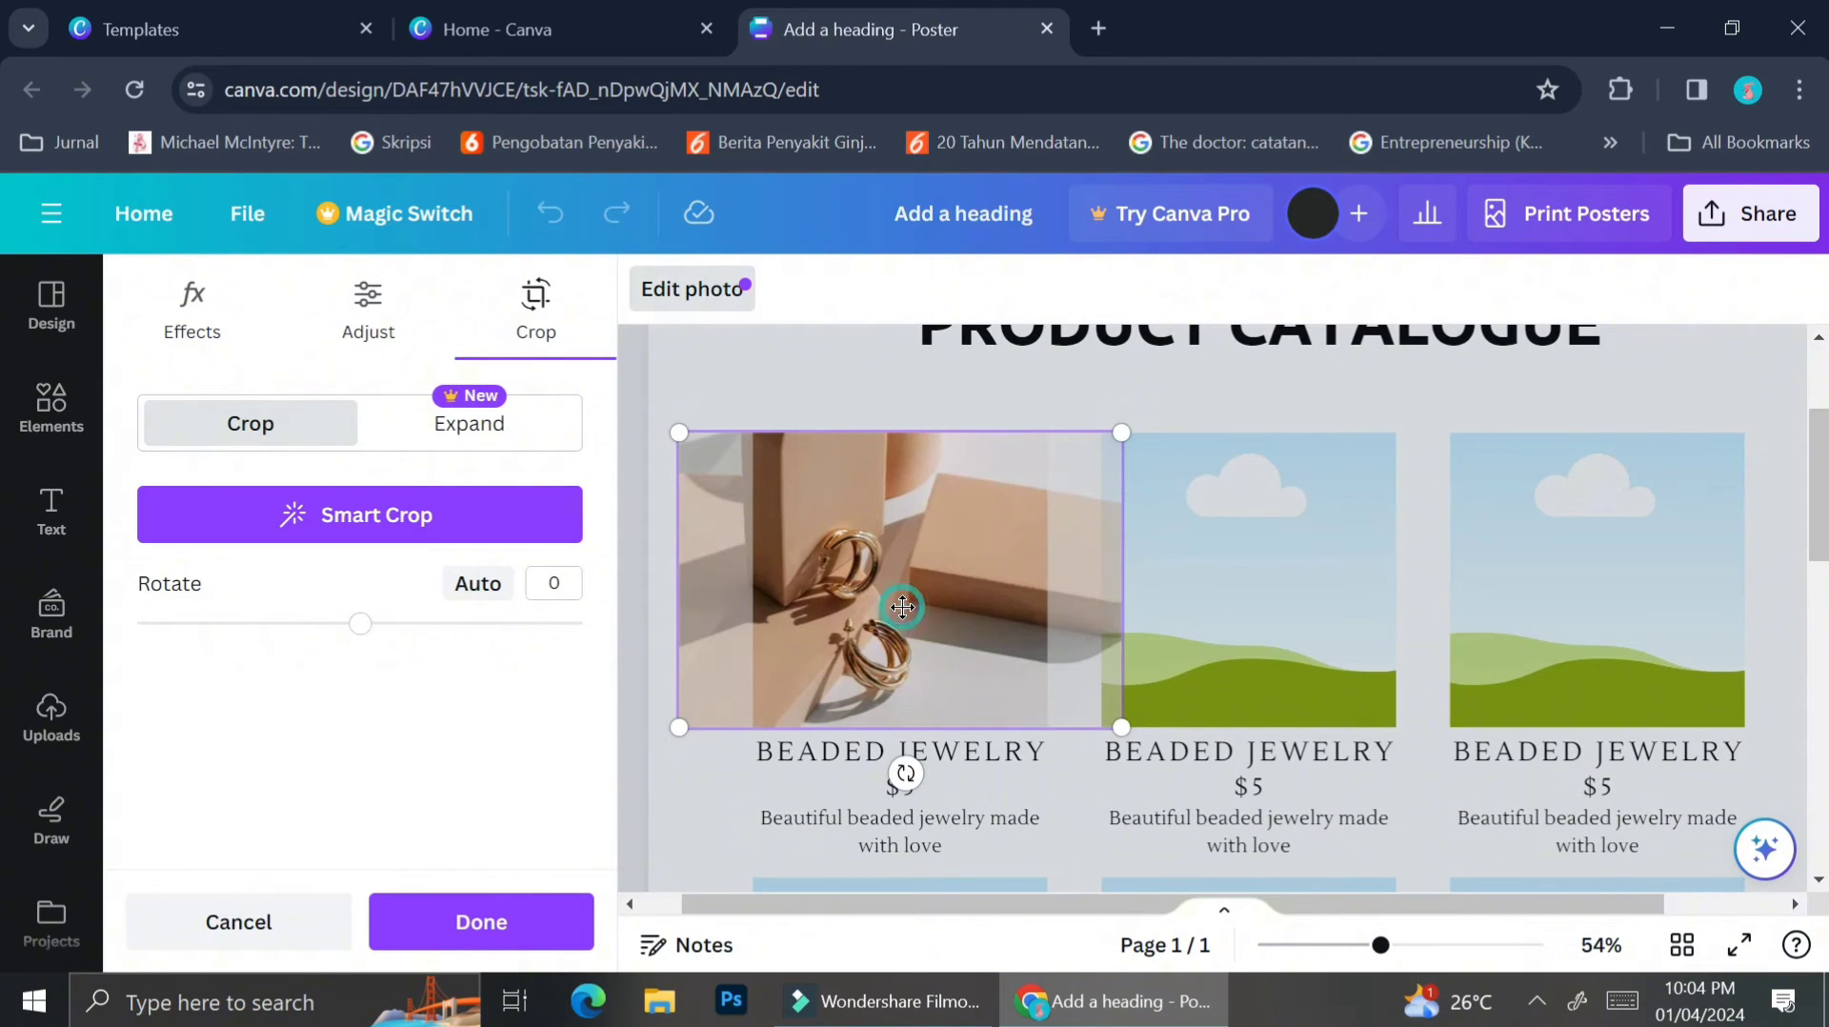
drag(902, 607, 967, 557)
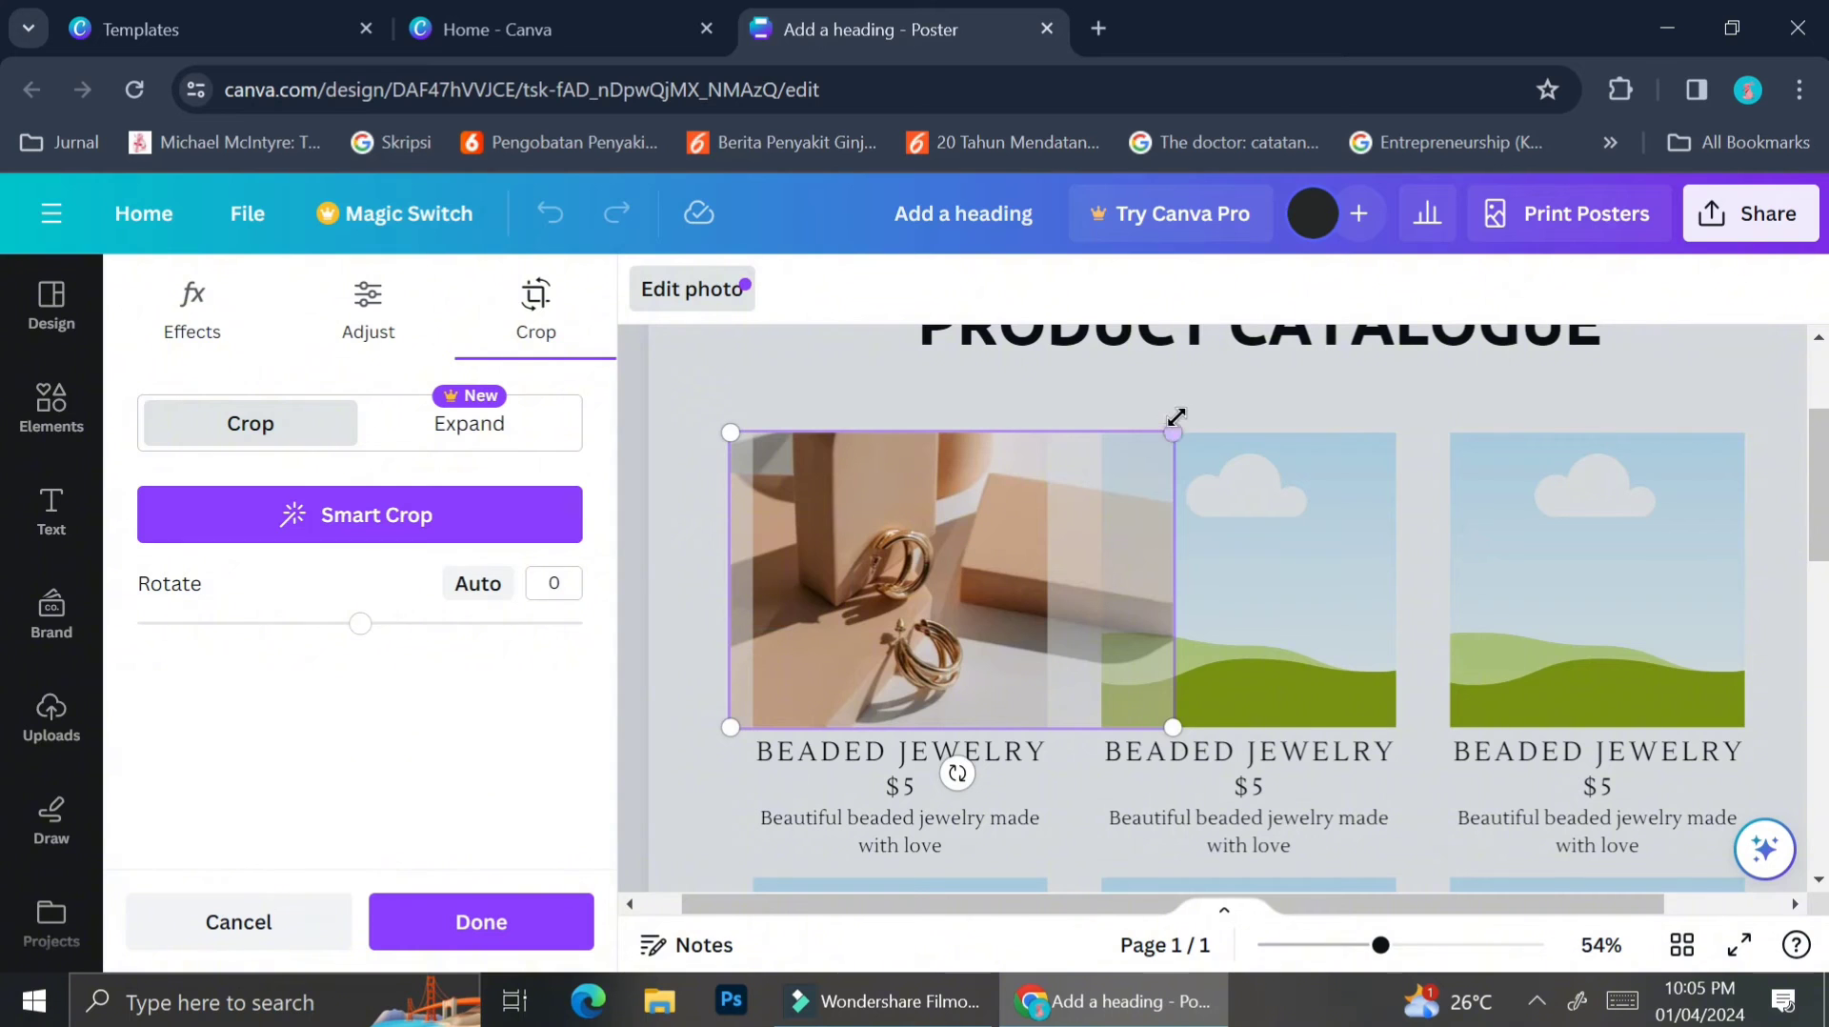
mouse_move(1176, 427)
mouse_down()
mouse_move(1262, 362)
mouse_move(1207, 410)
mouse_up()
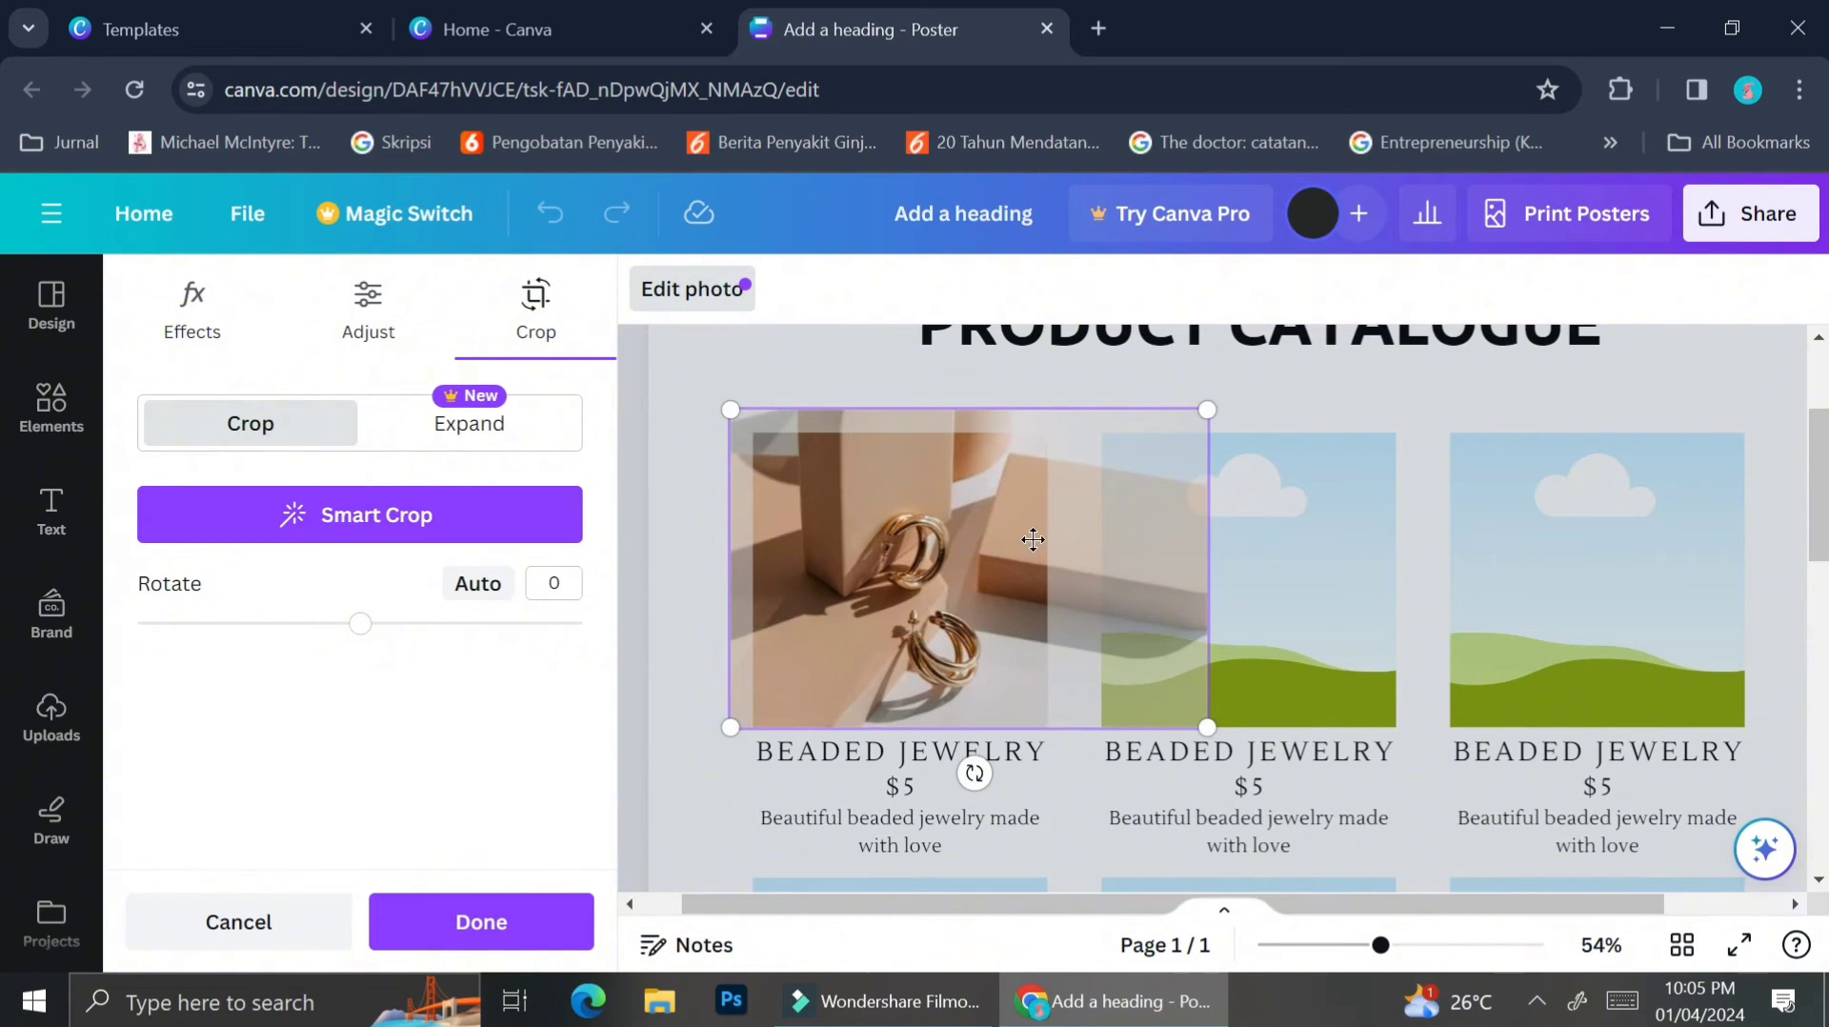
drag(1029, 540, 1005, 535)
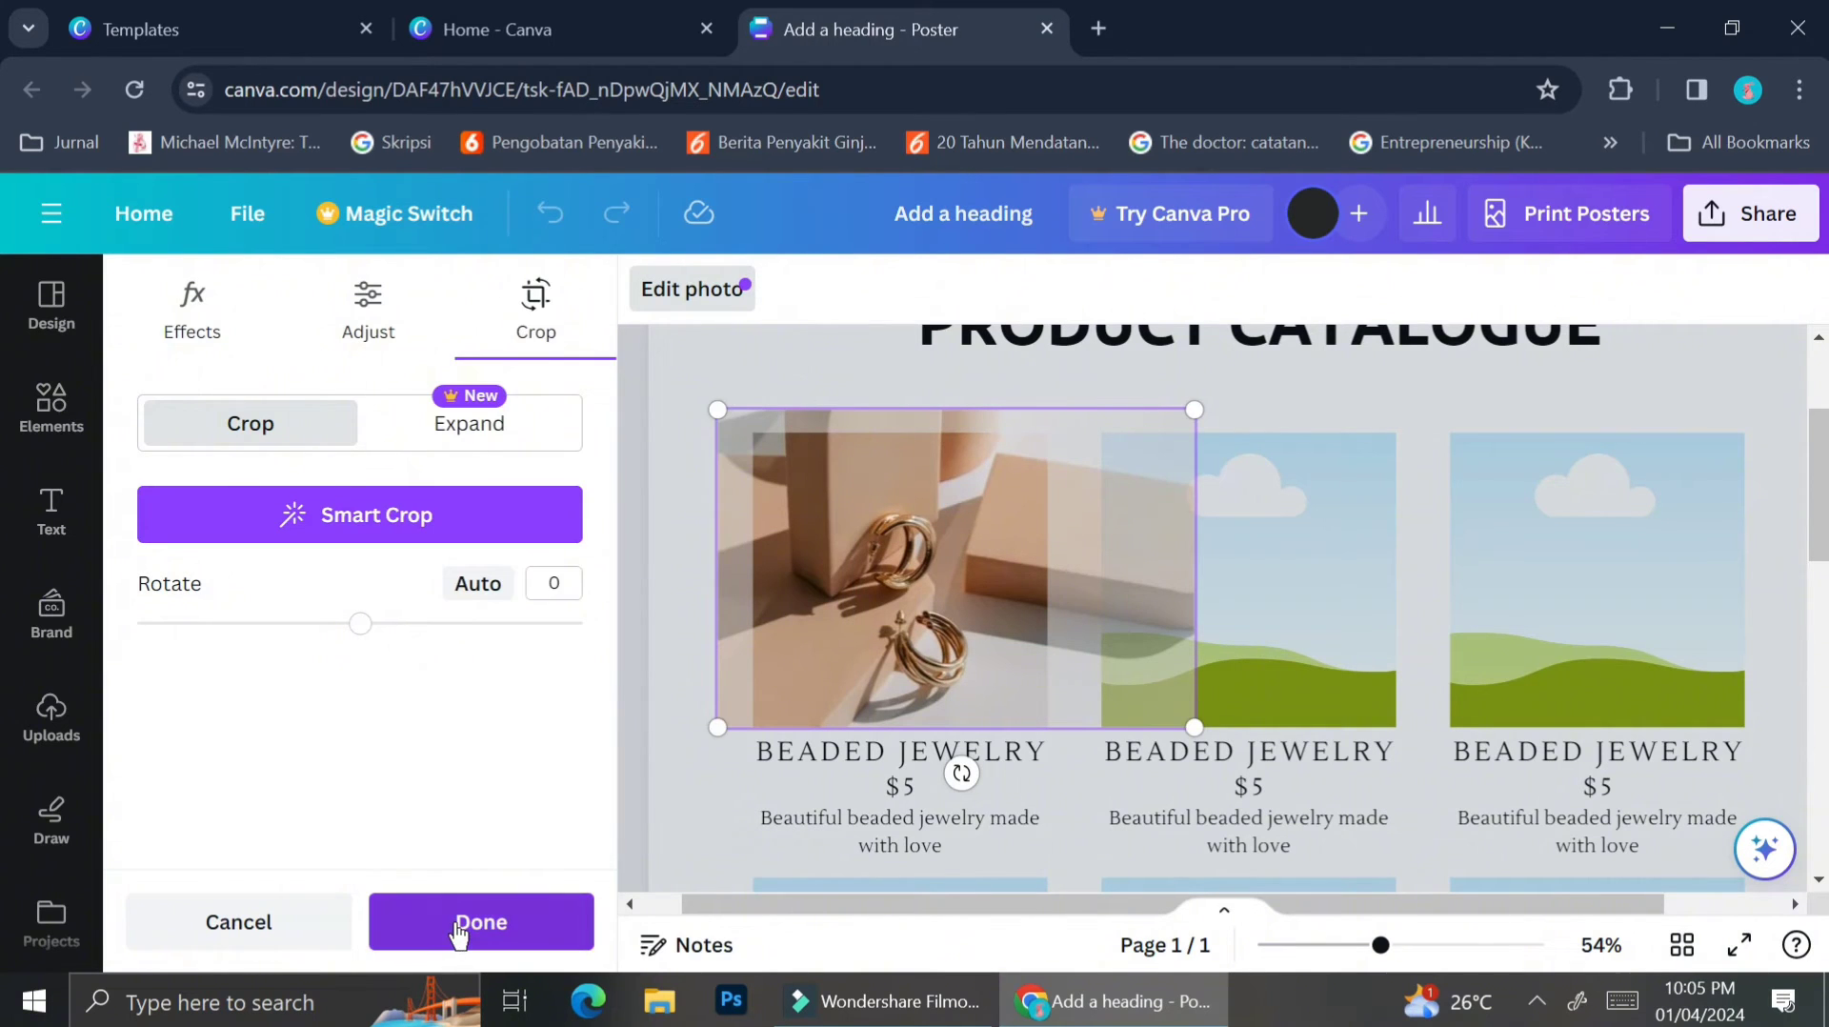
click(410, 943)
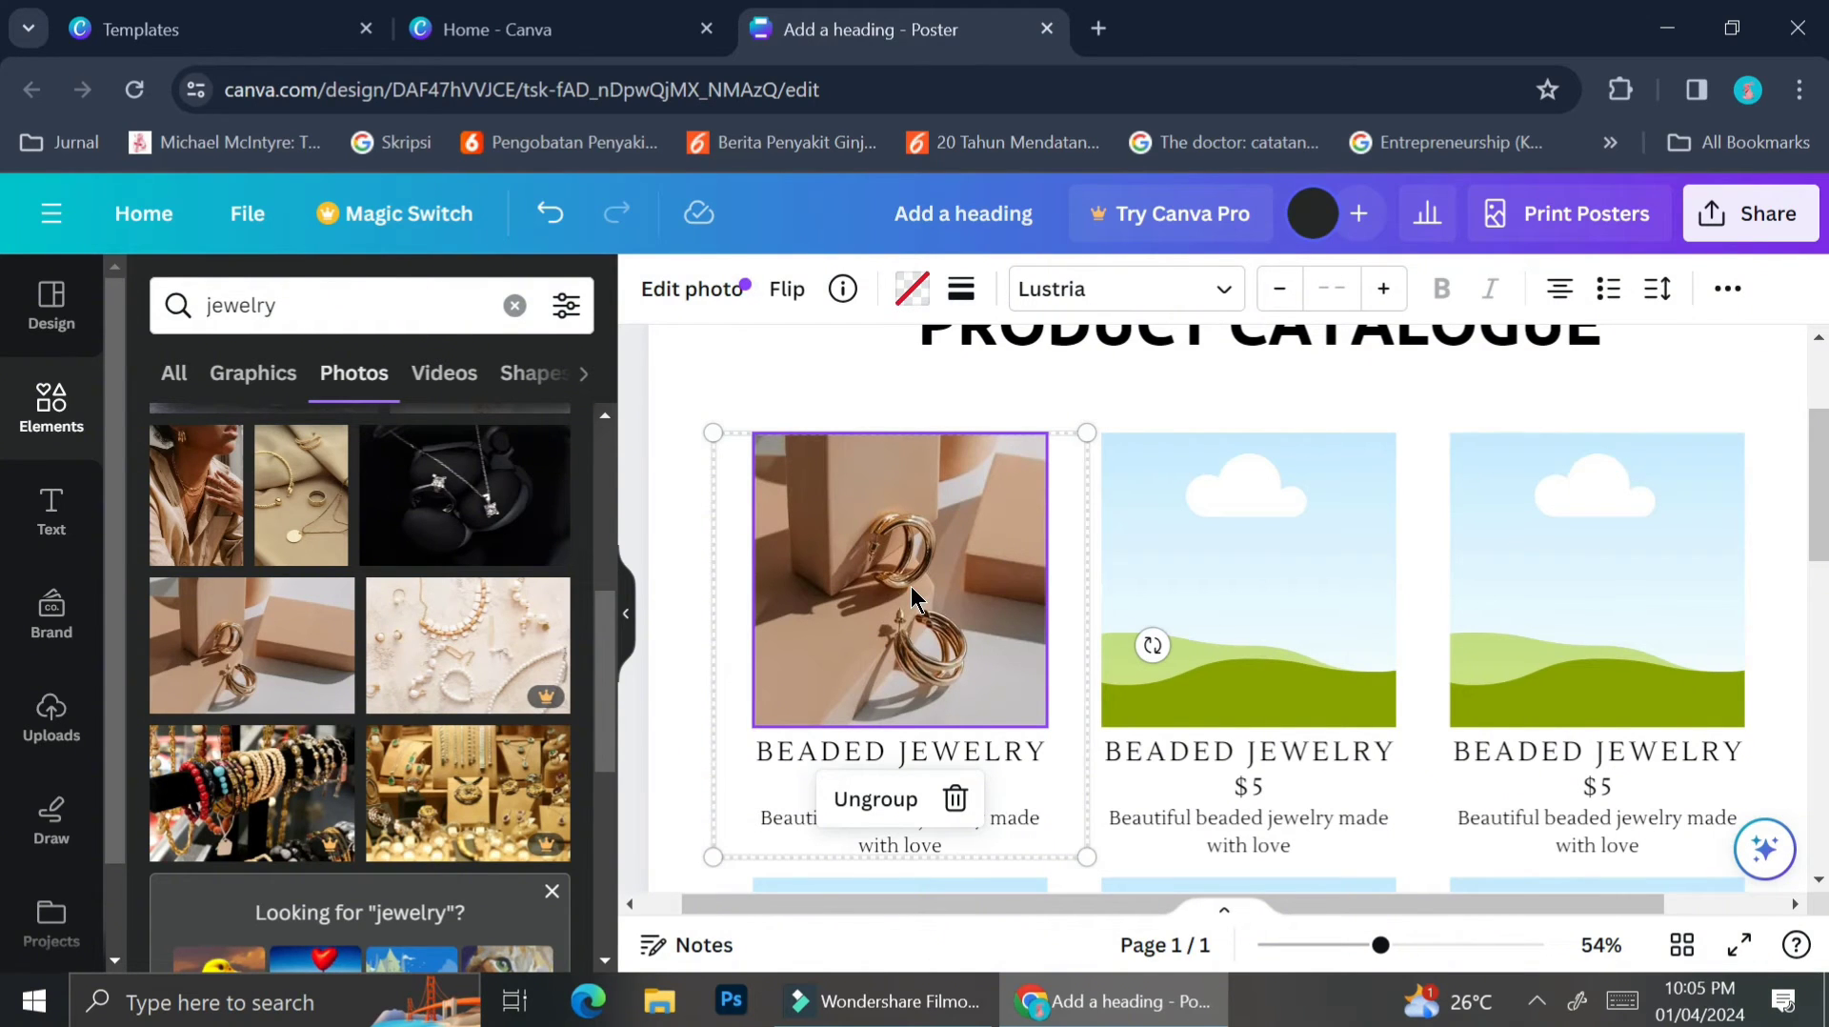
Fill the second top-row card's frame with the photo of a hand holding a pearl necklace and shift it upward to show the whole necklace.
scroll(531, 607, down, 5)
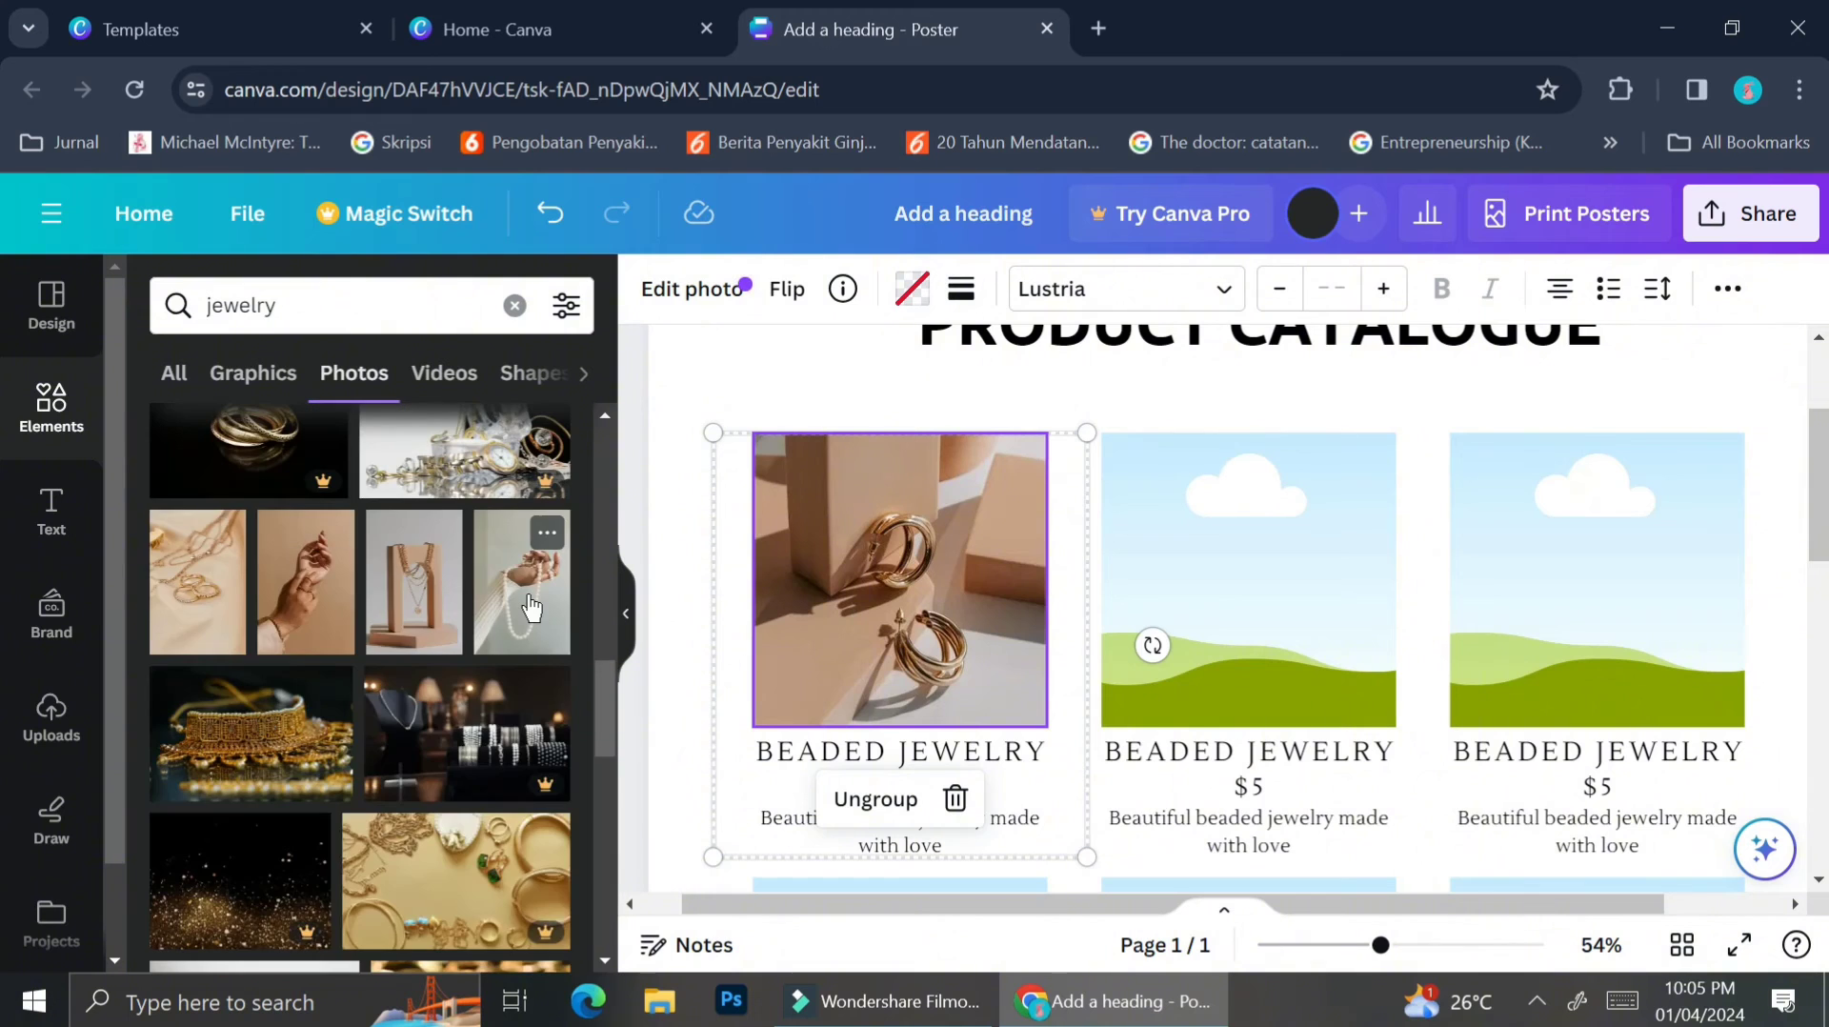
drag(531, 607, 1209, 549)
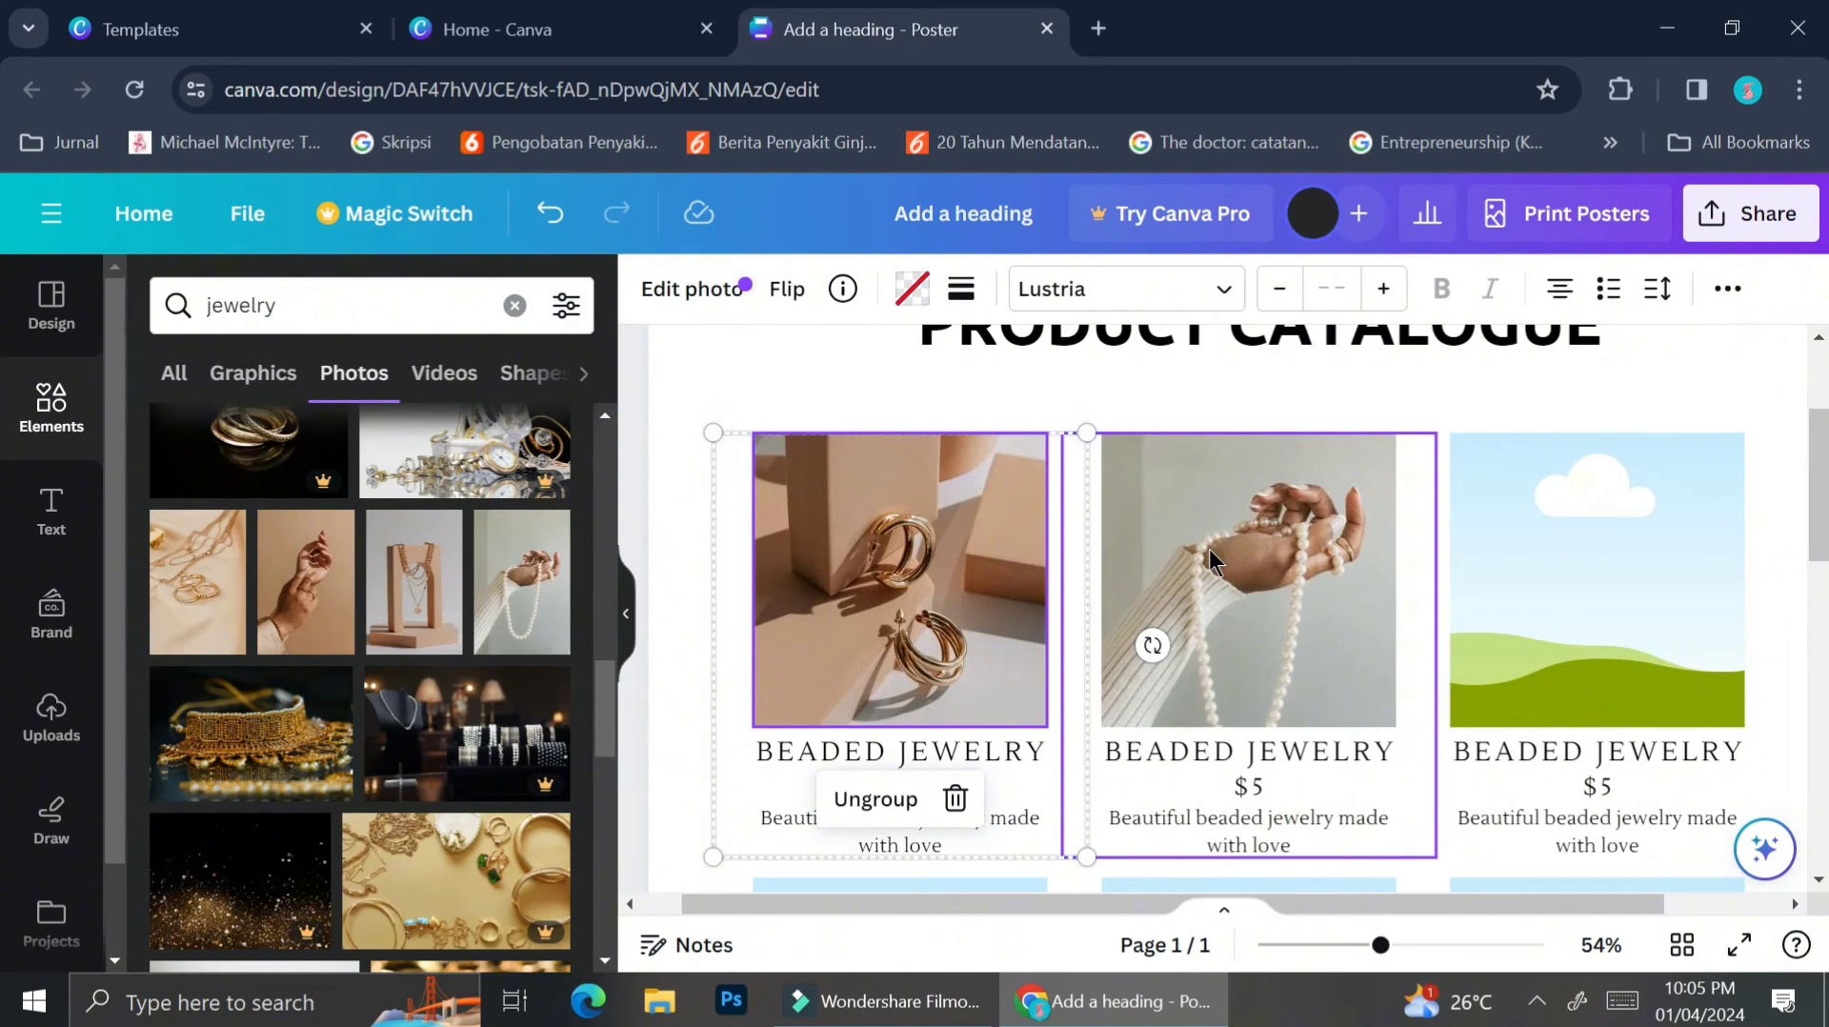
click(1210, 559)
double_click(1210, 559)
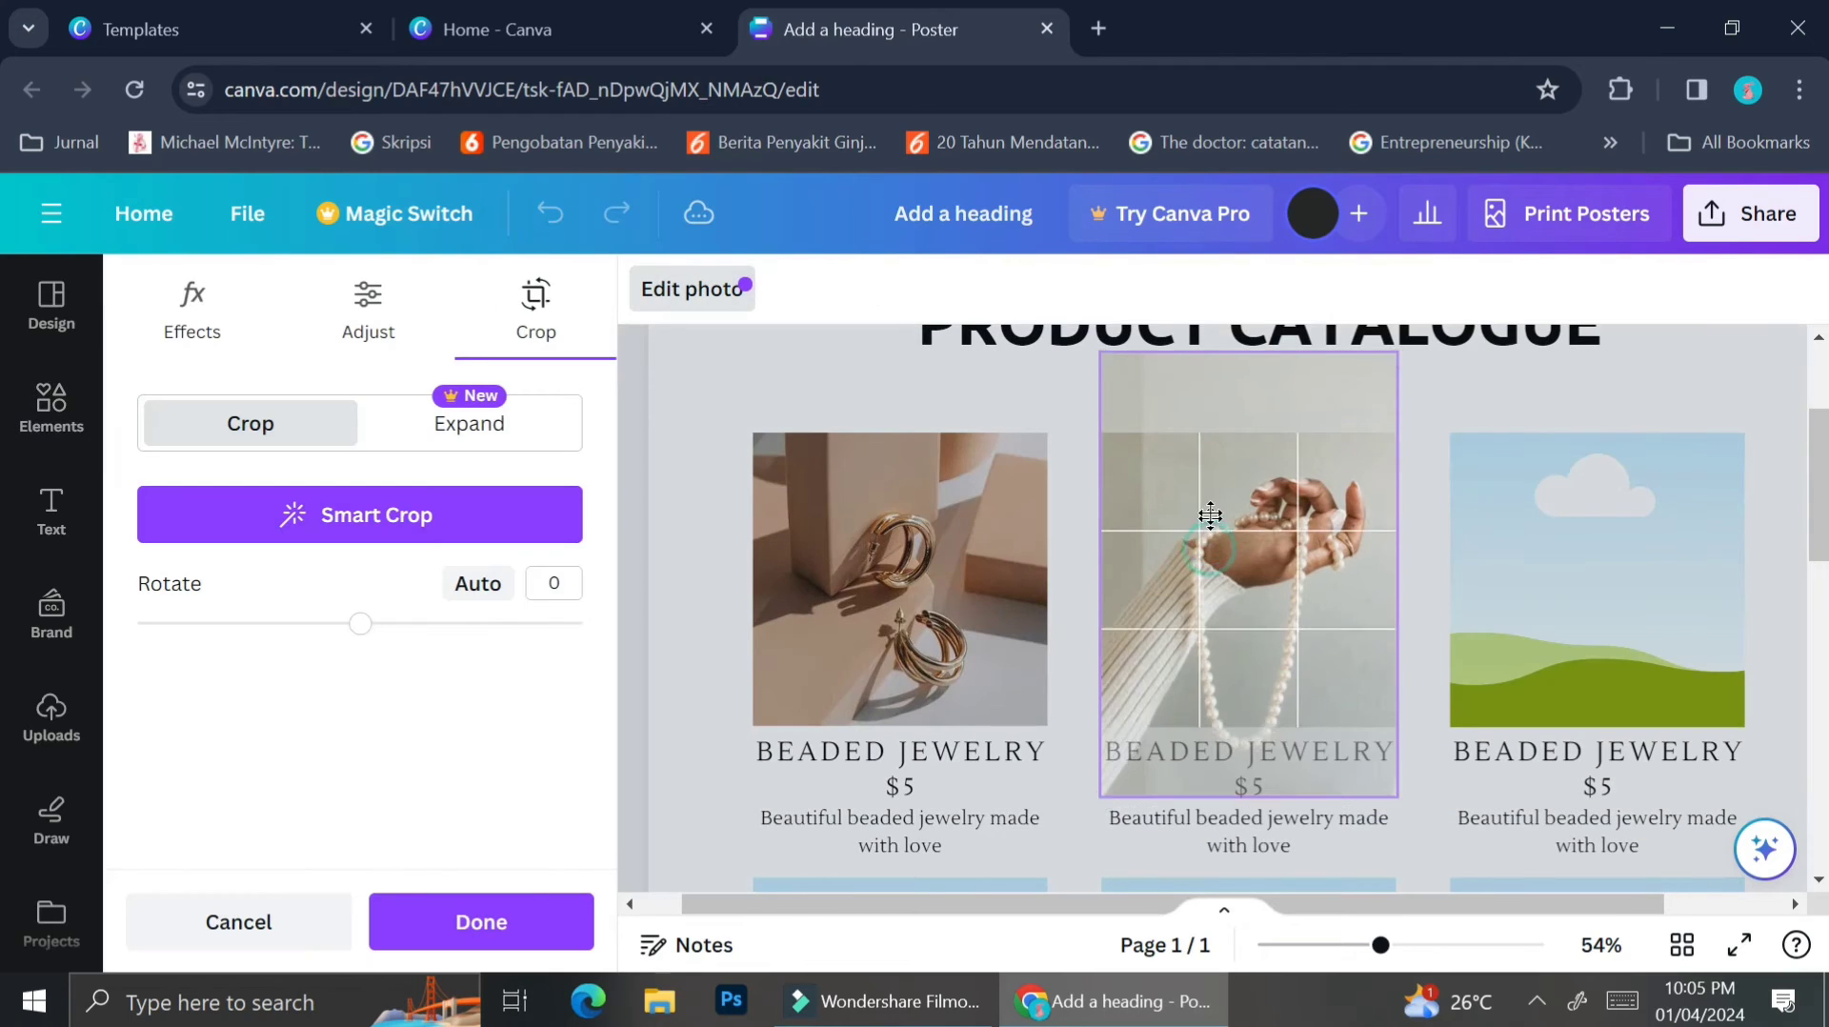
mouse_move(1209, 516)
mouse_down()
mouse_move(1208, 486)
mouse_move(1210, 522)
mouse_up()
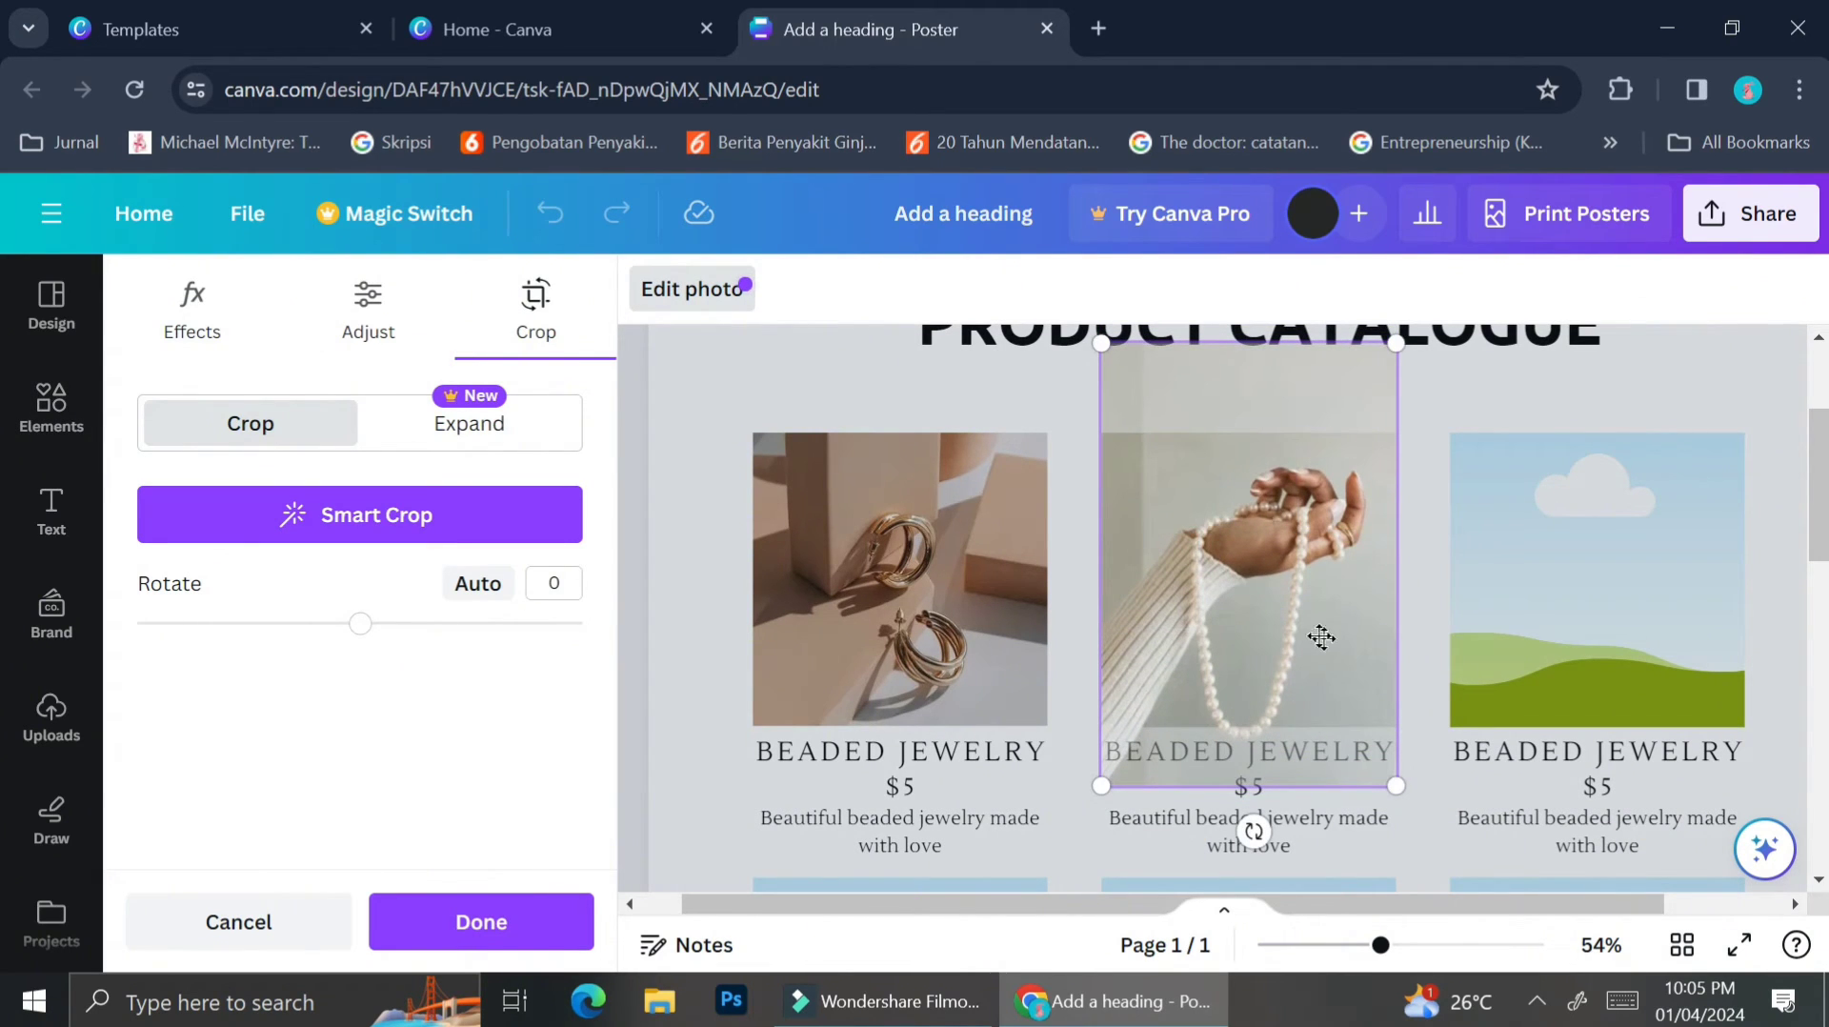
drag(1316, 633, 1316, 601)
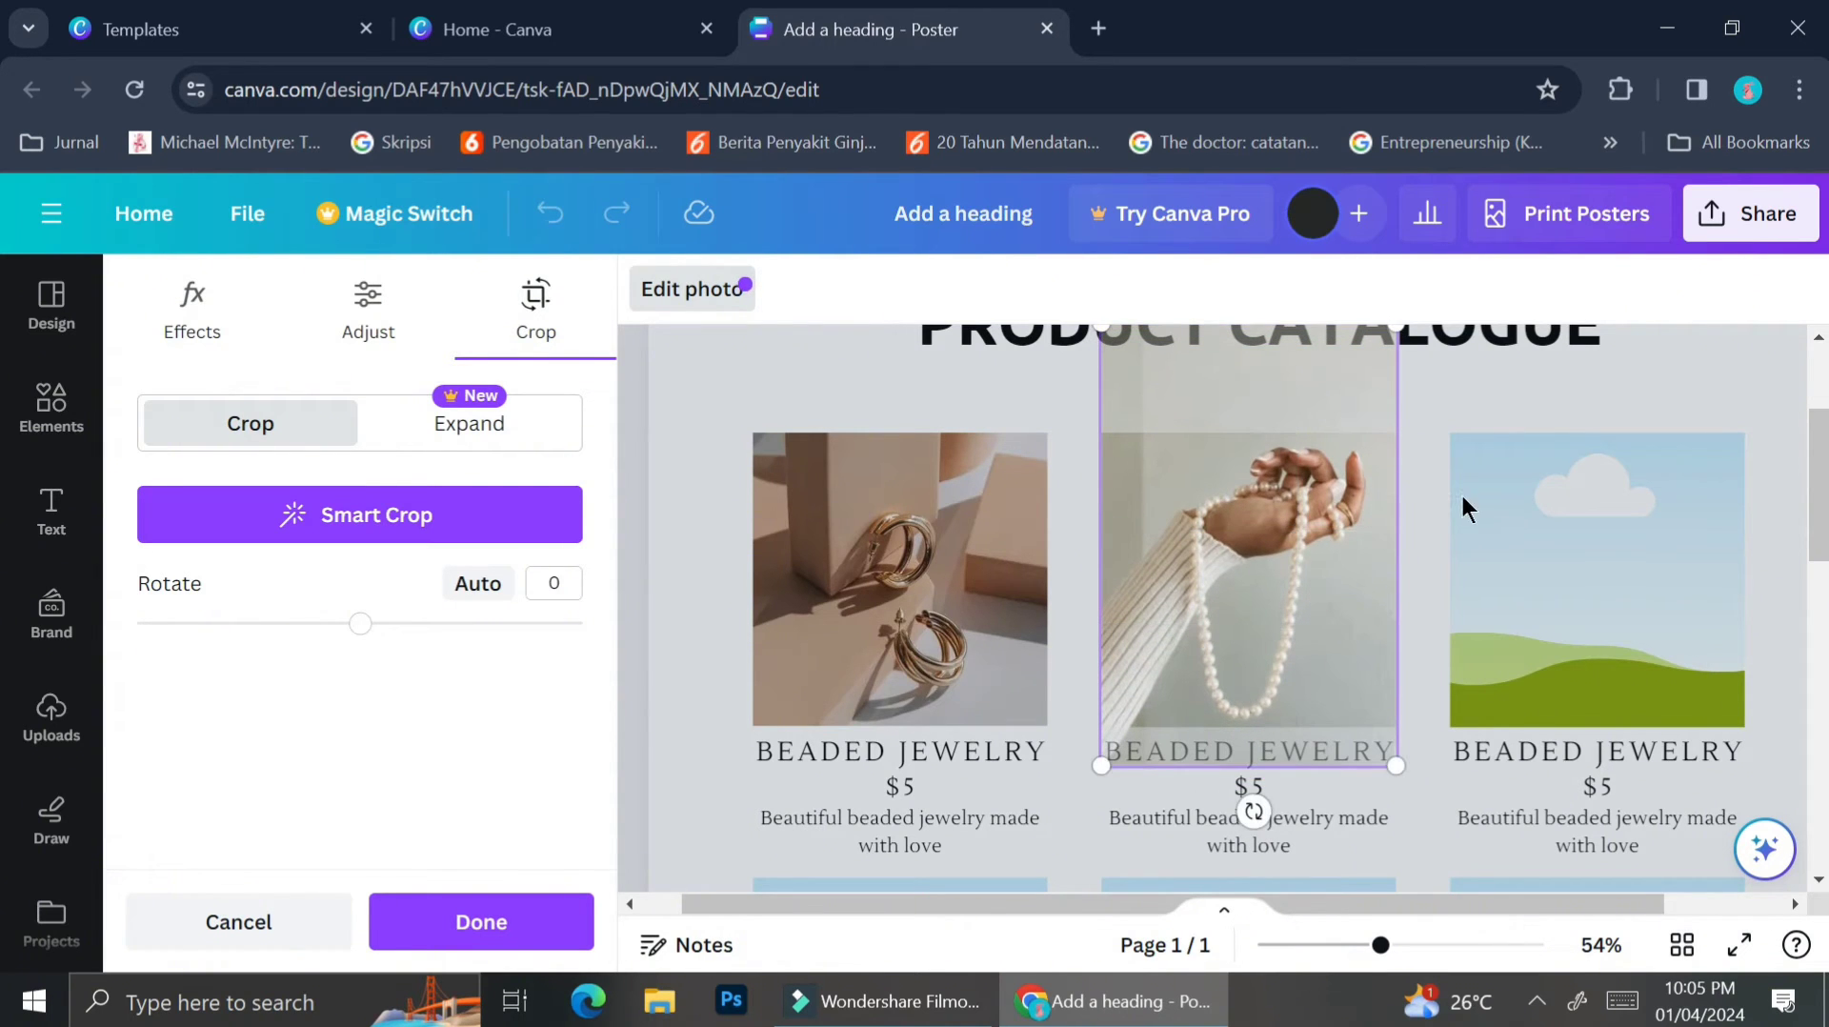
click(1619, 393)
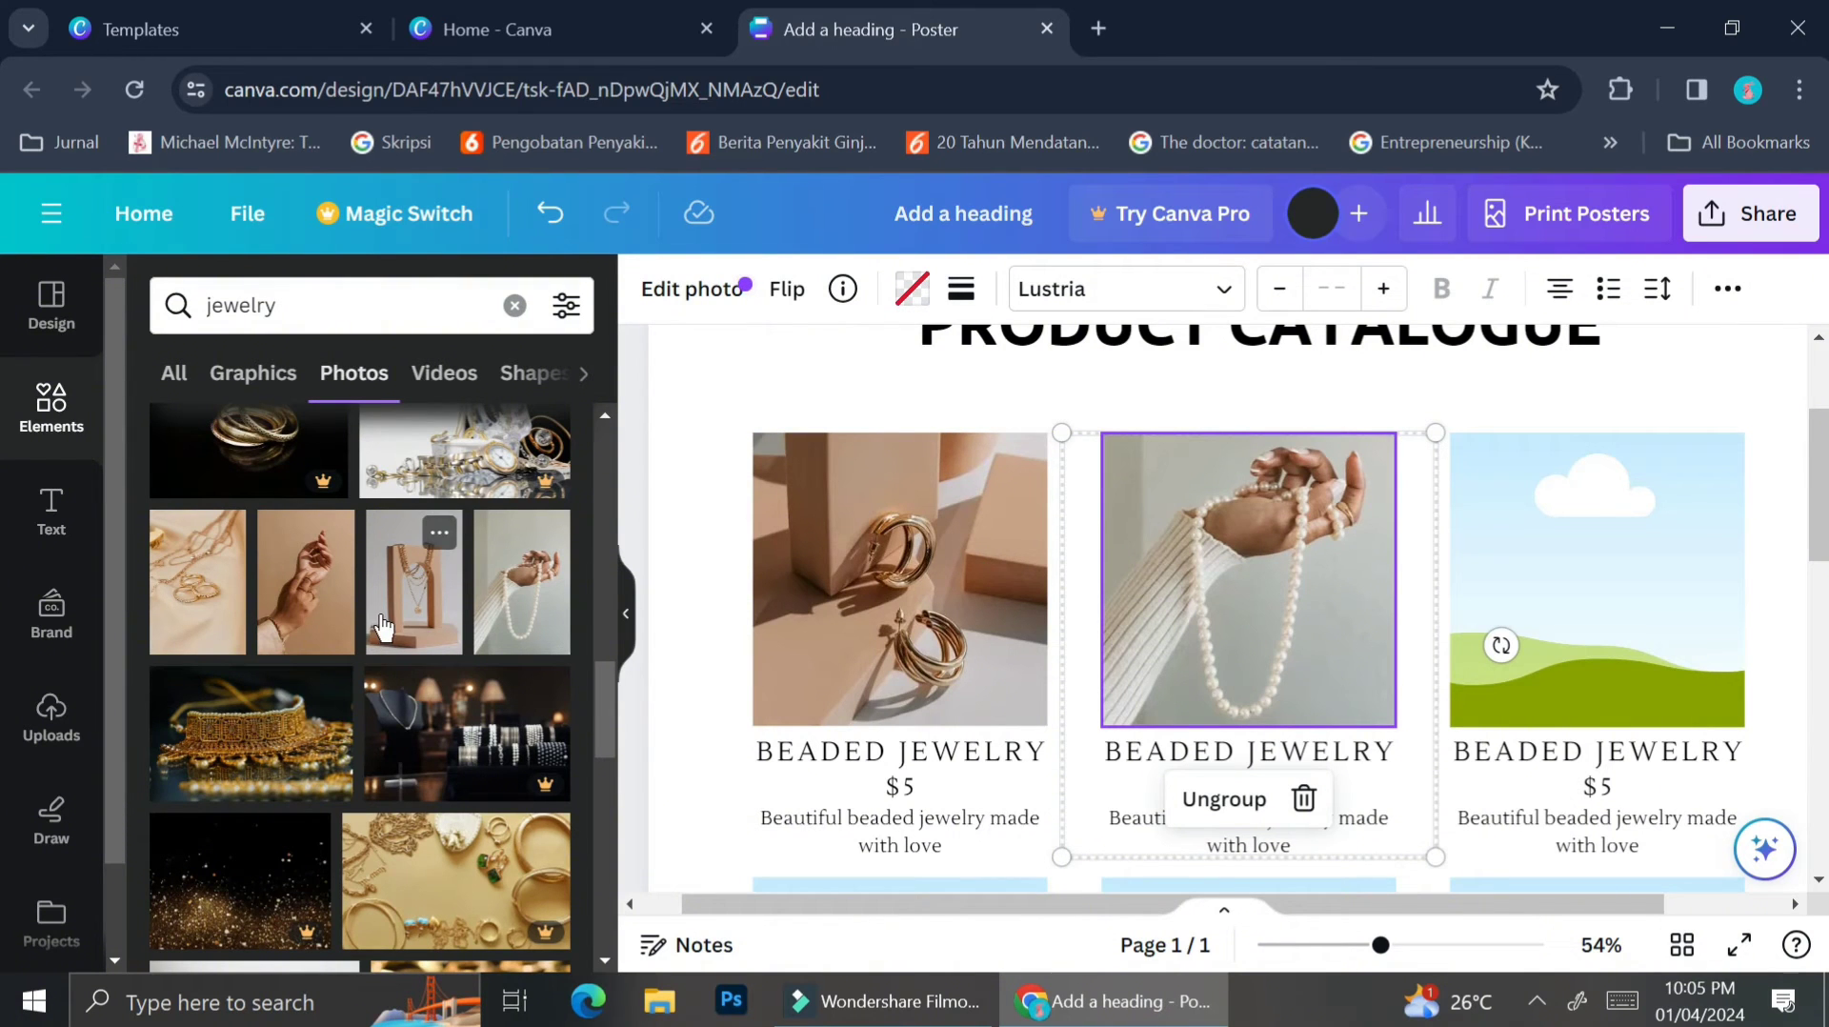
Fill the third top-row card's frame with the photo of gold necklaces and rings on a beige background.
scroll(756, 683, down, 3)
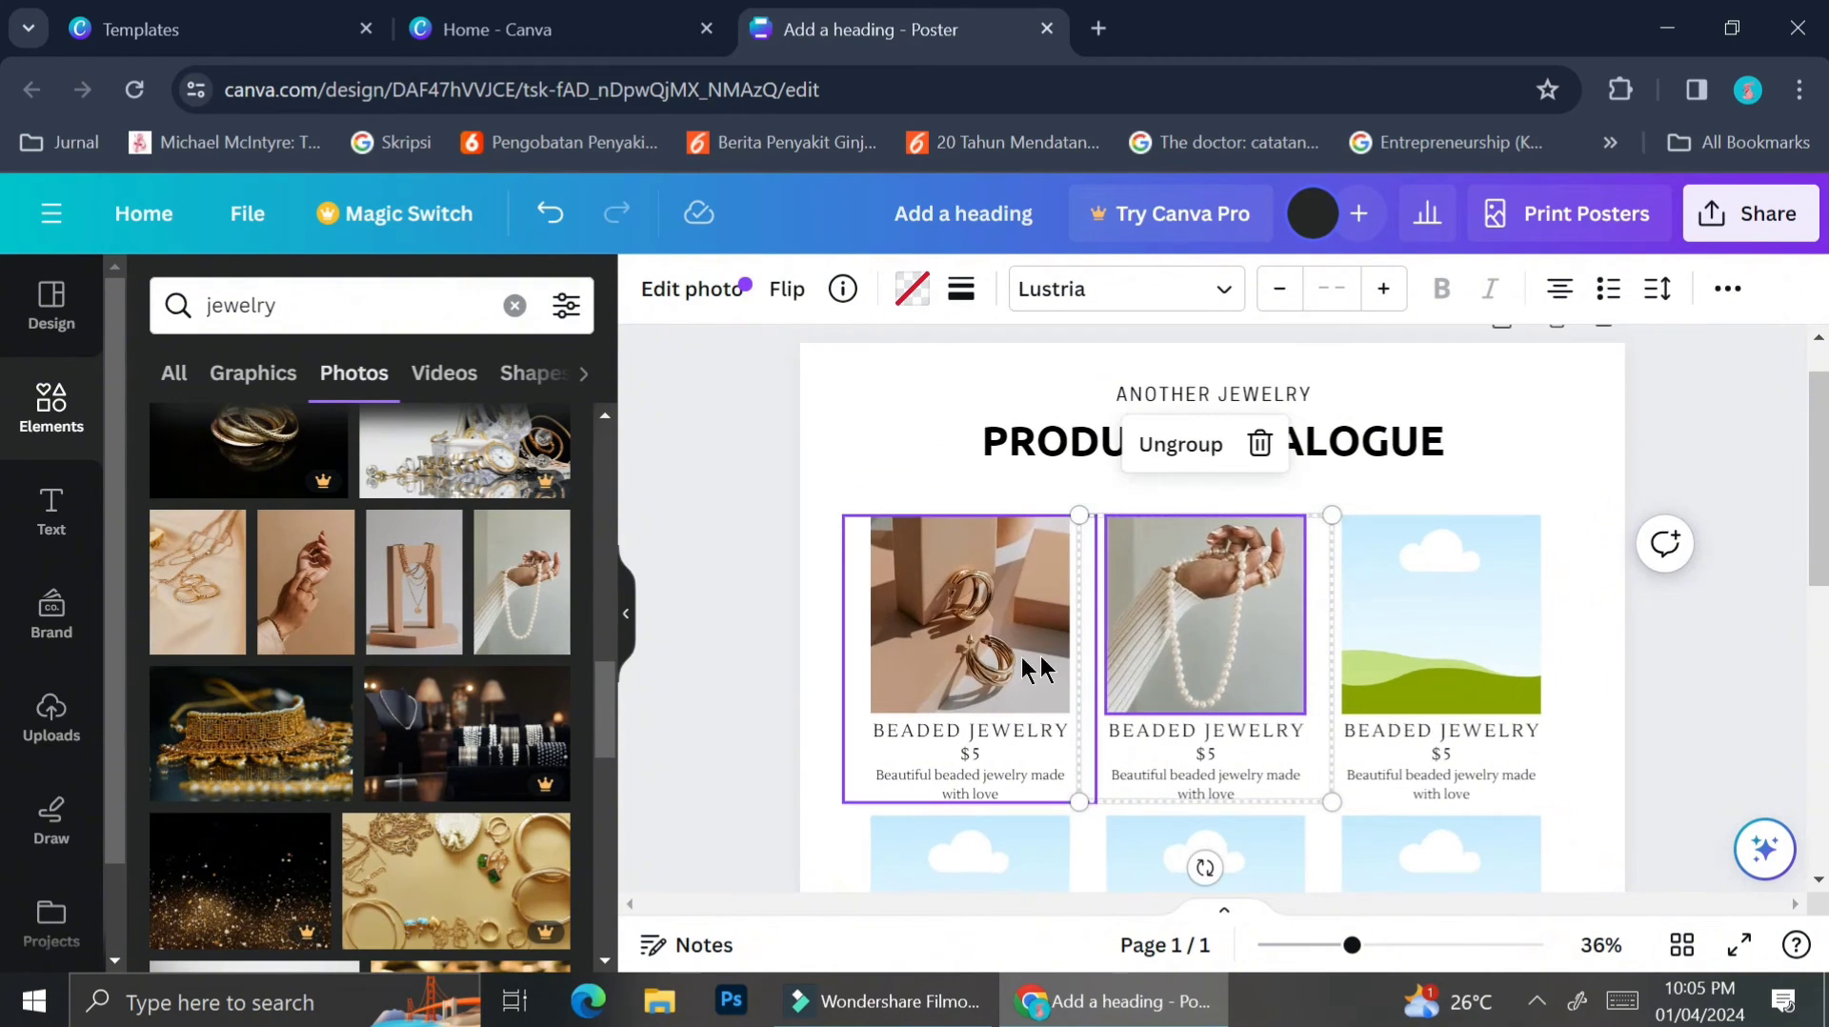
scroll(1041, 667, down, 1)
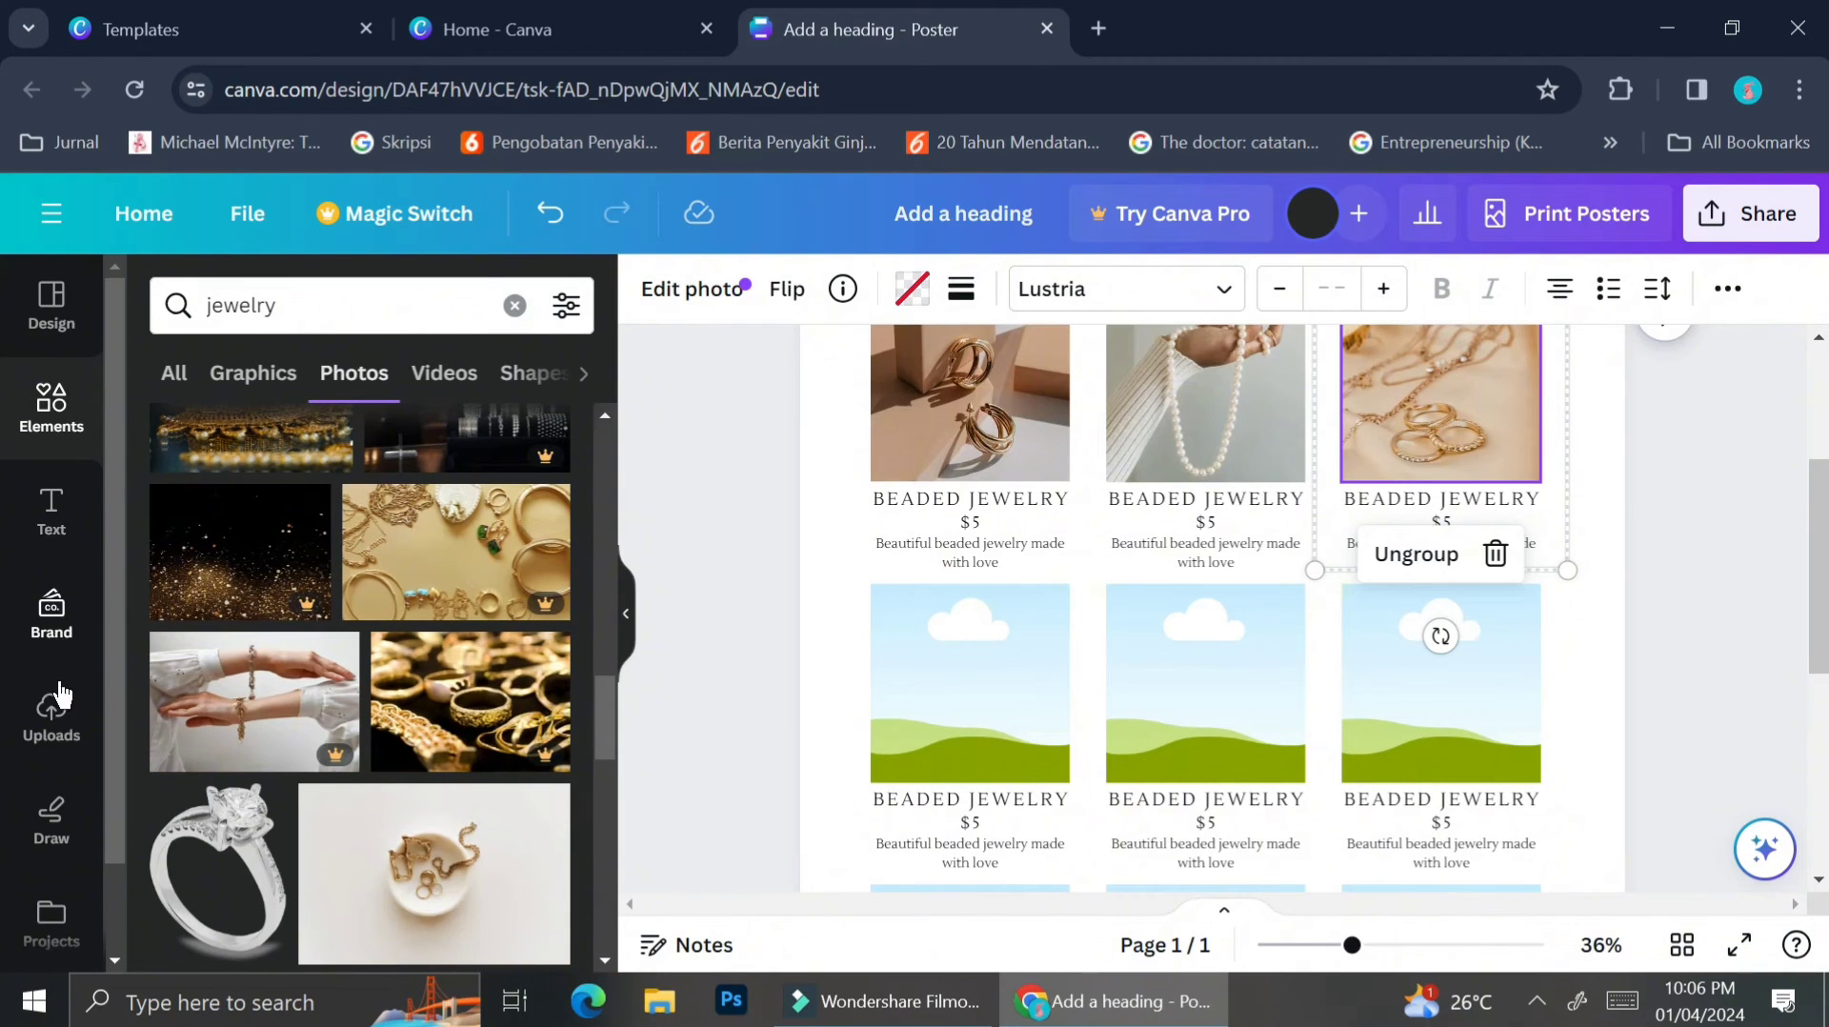
Start uploading image files and browse the Downloads folder to the jewelry photos.
click(55, 724)
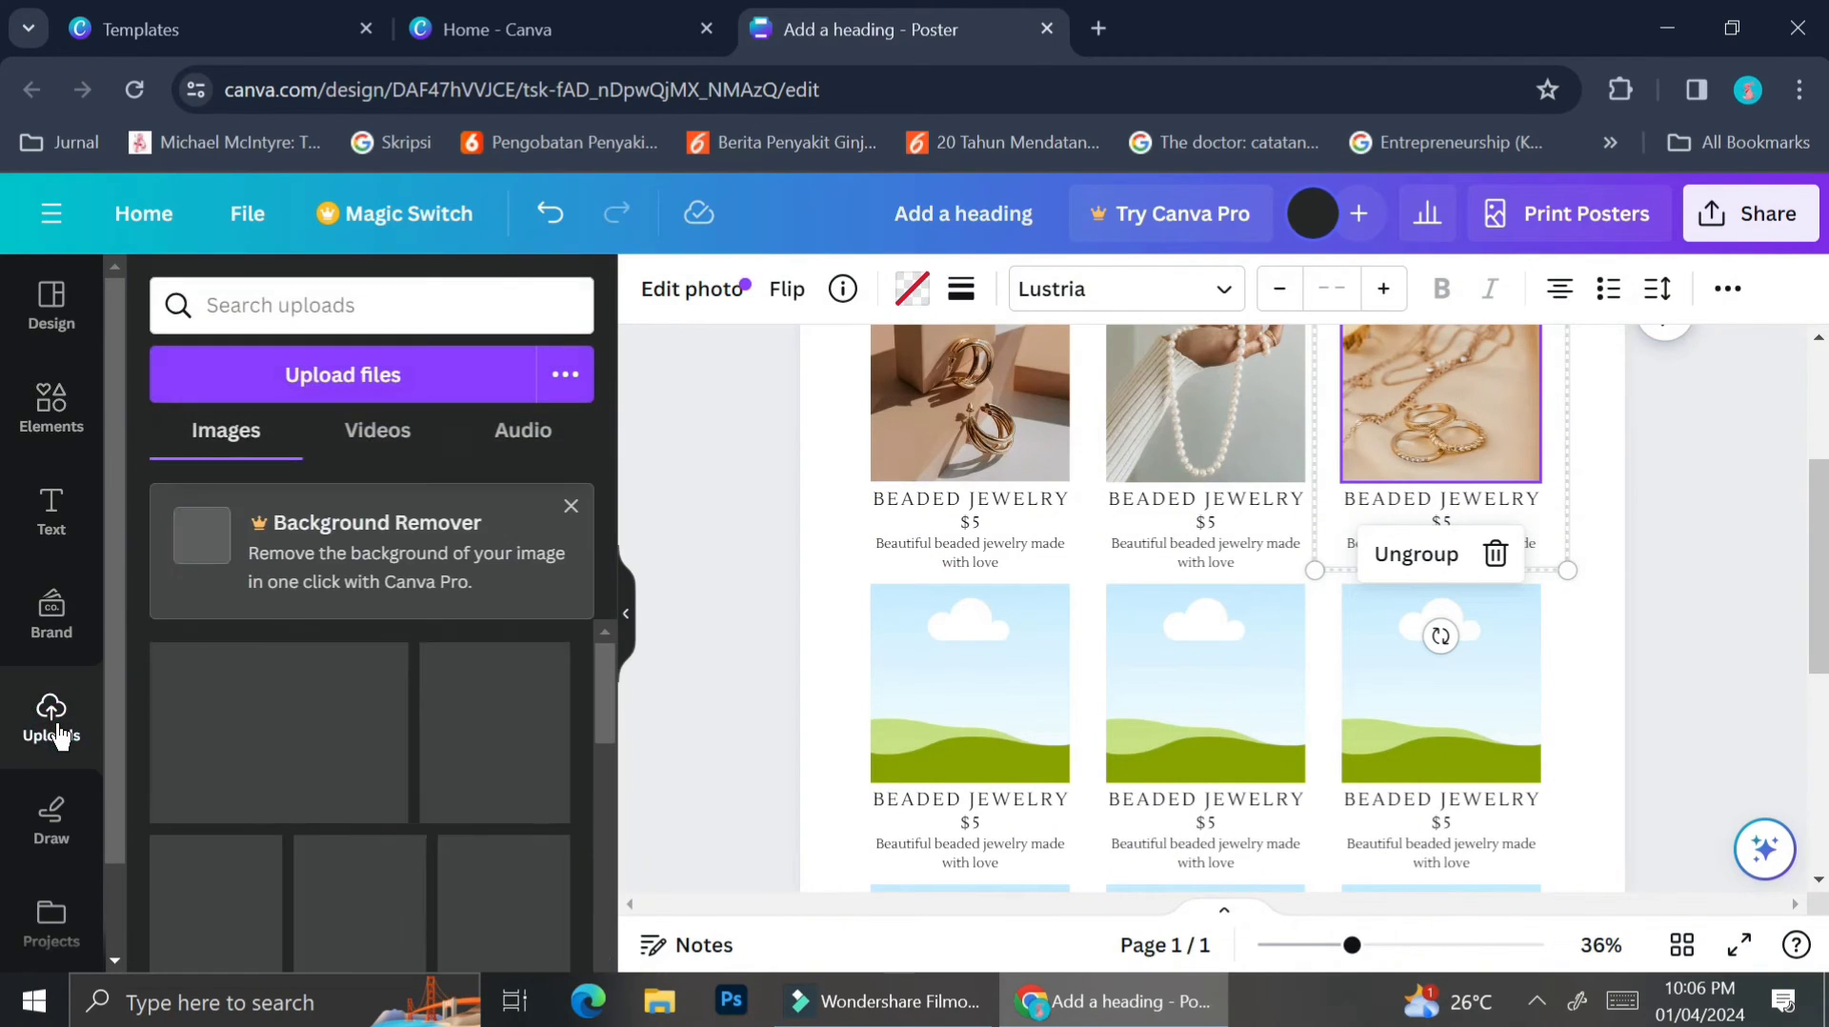
click(348, 379)
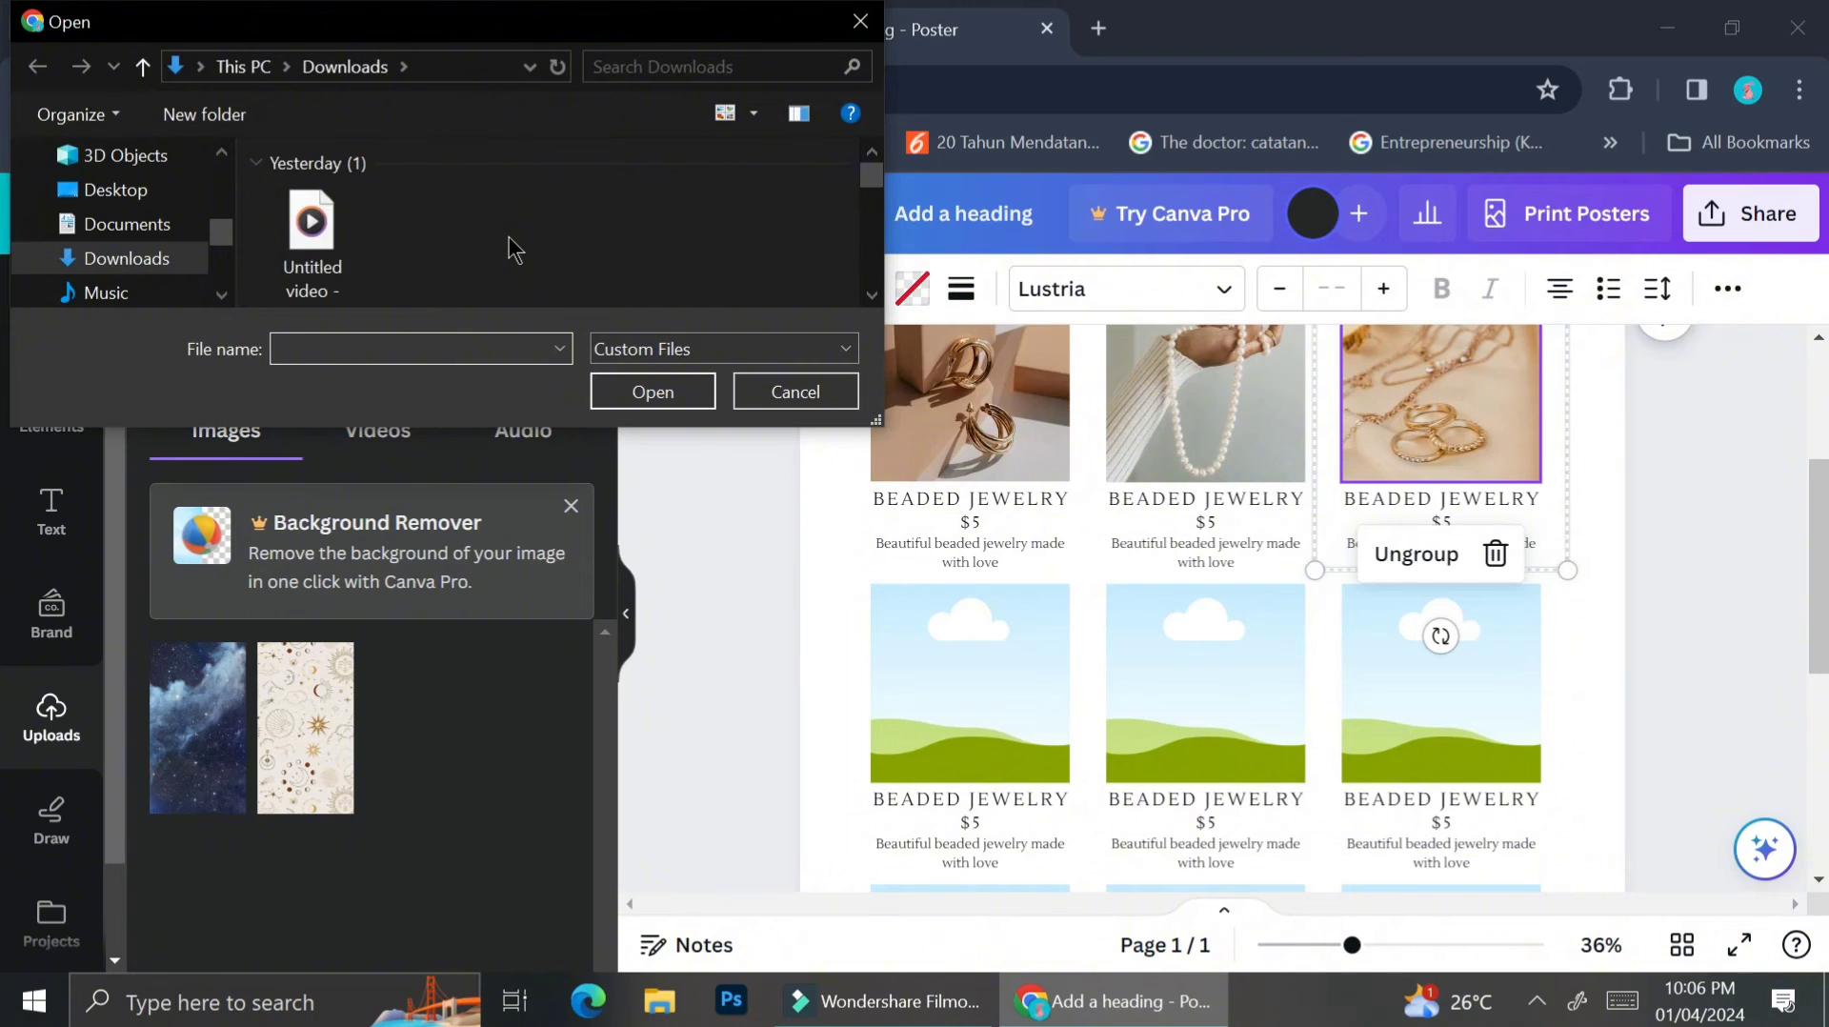
scroll(509, 236, down, 1)
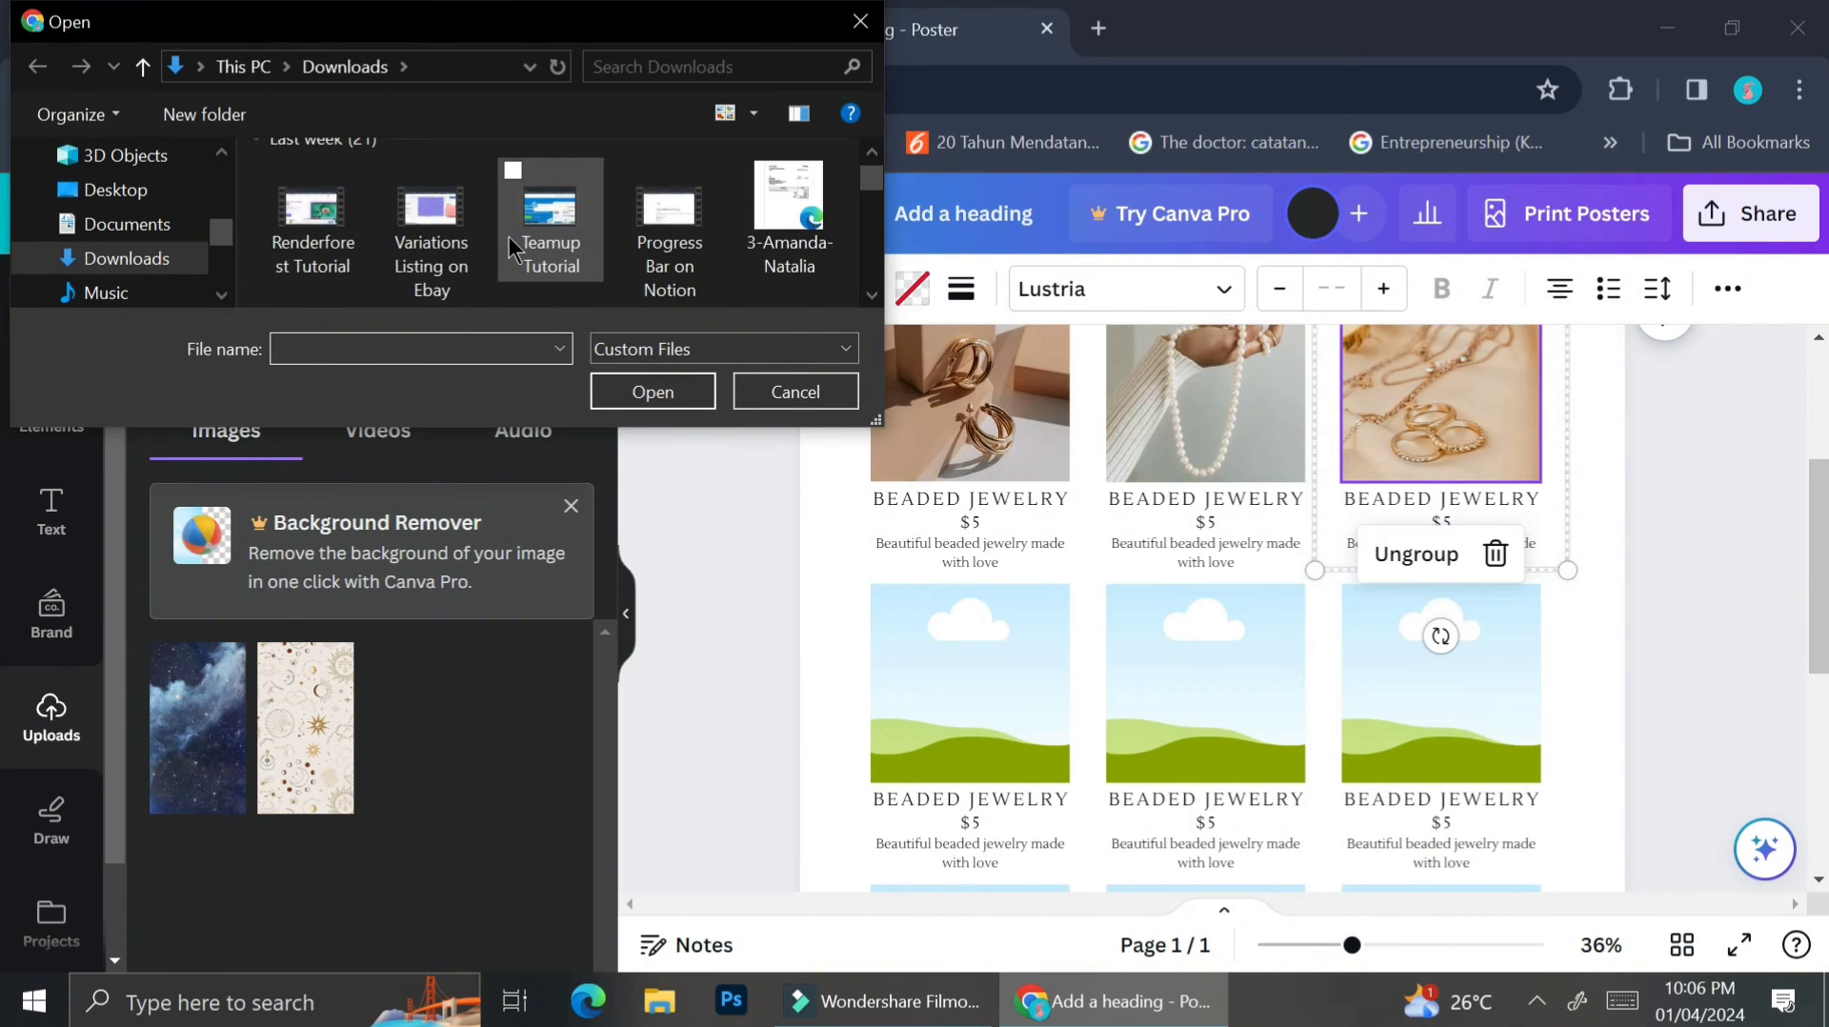
scroll(509, 237, down, 5)
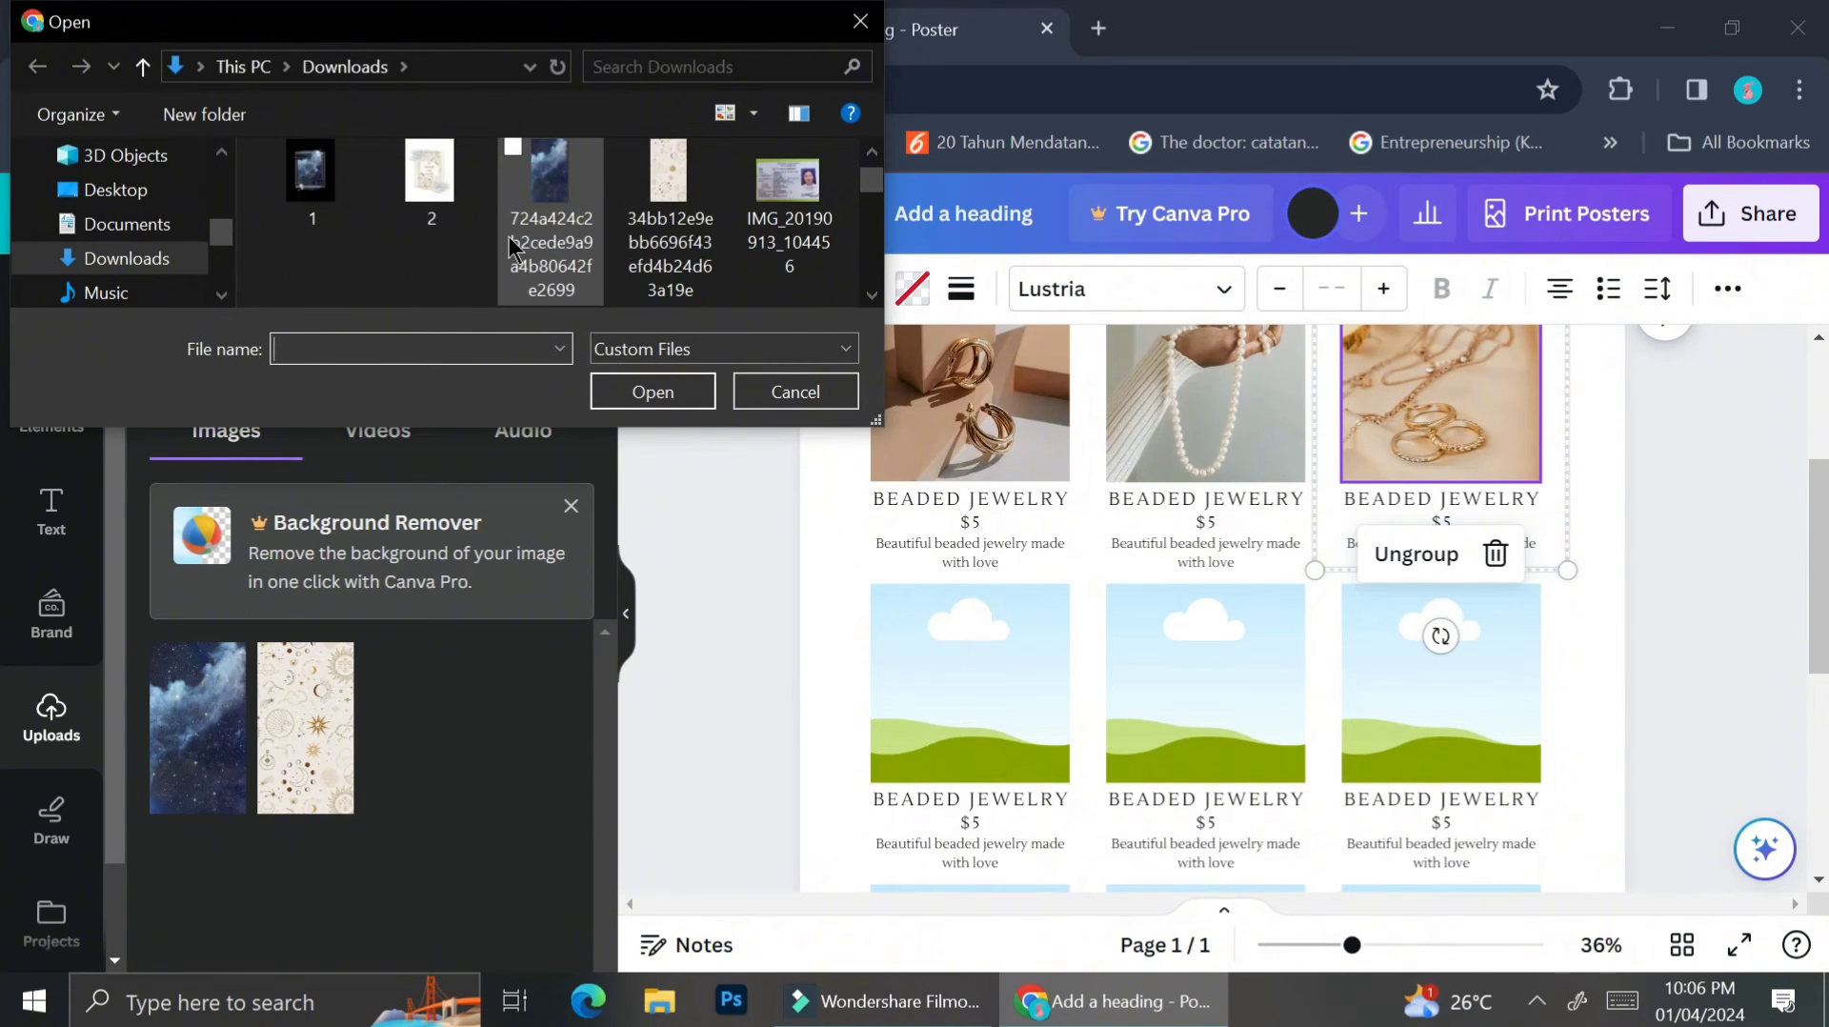
scroll(508, 238, down, 1)
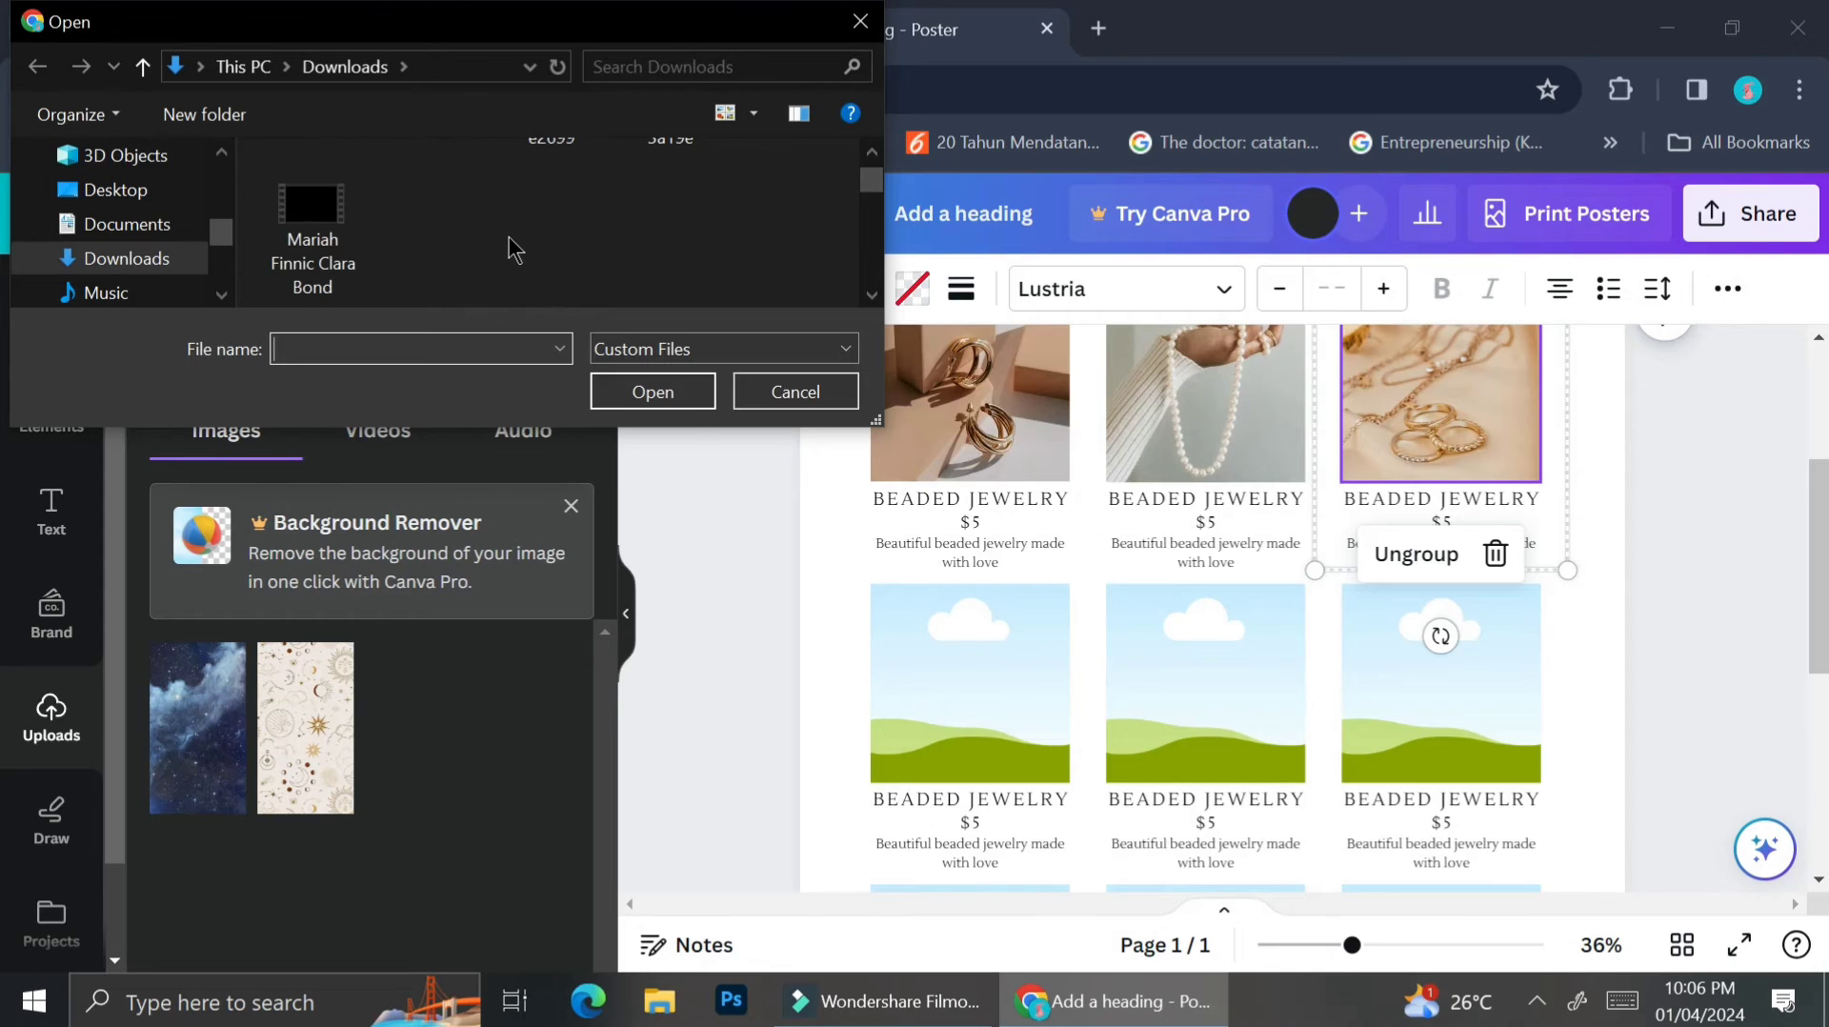
scroll(509, 236, down, 1)
scroll(508, 236, down, 1)
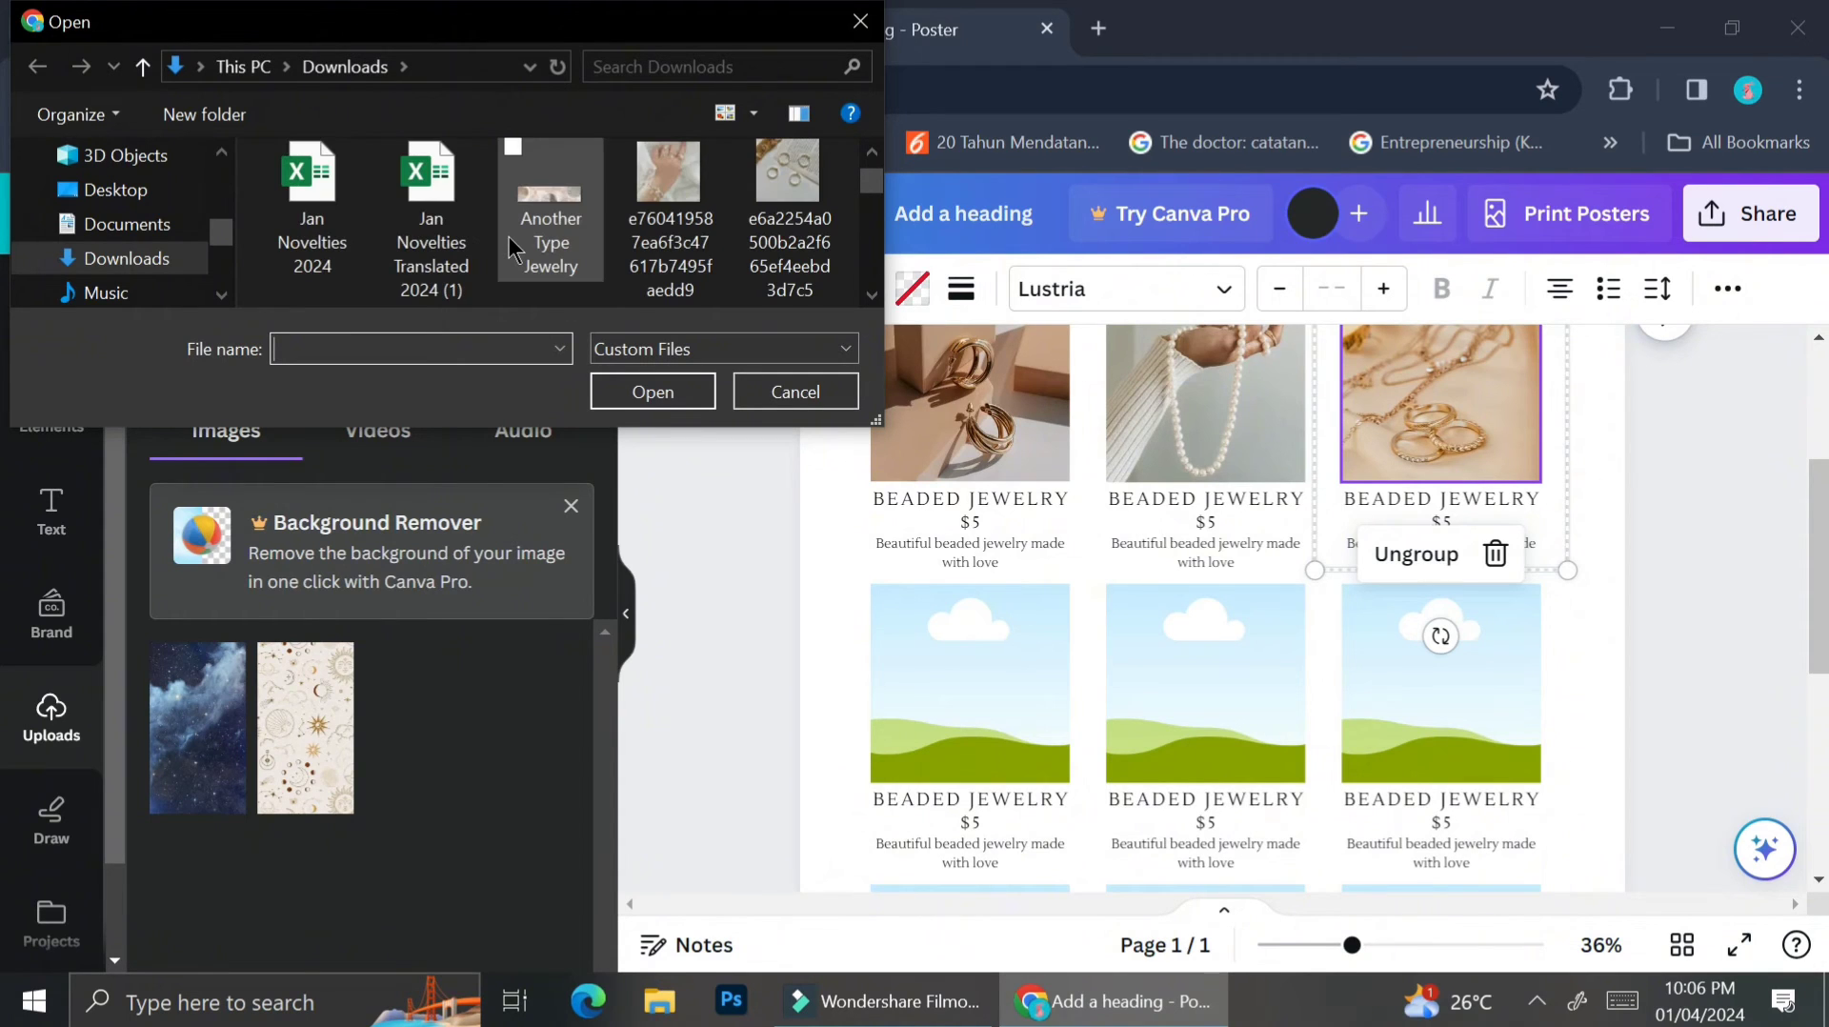
Select the five jewelry photos in the Downloads folder together and upload them.
click(672, 215)
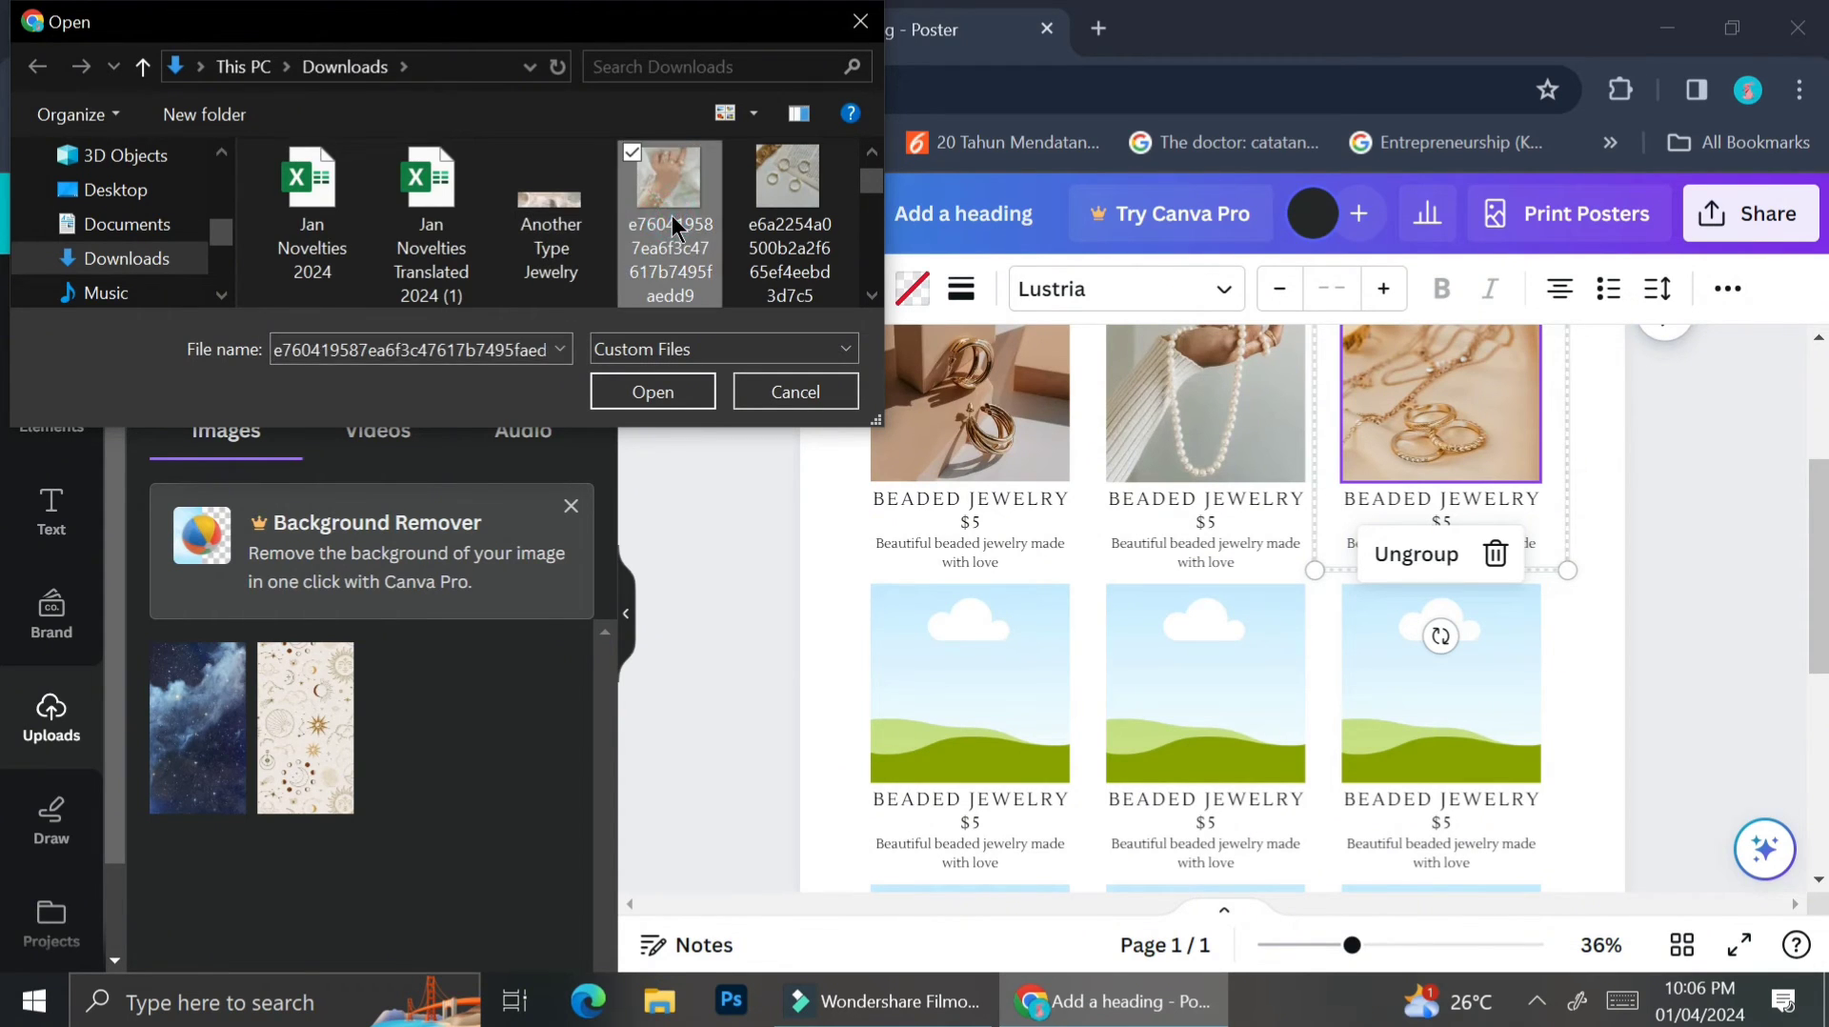
ctrl+click(787, 210)
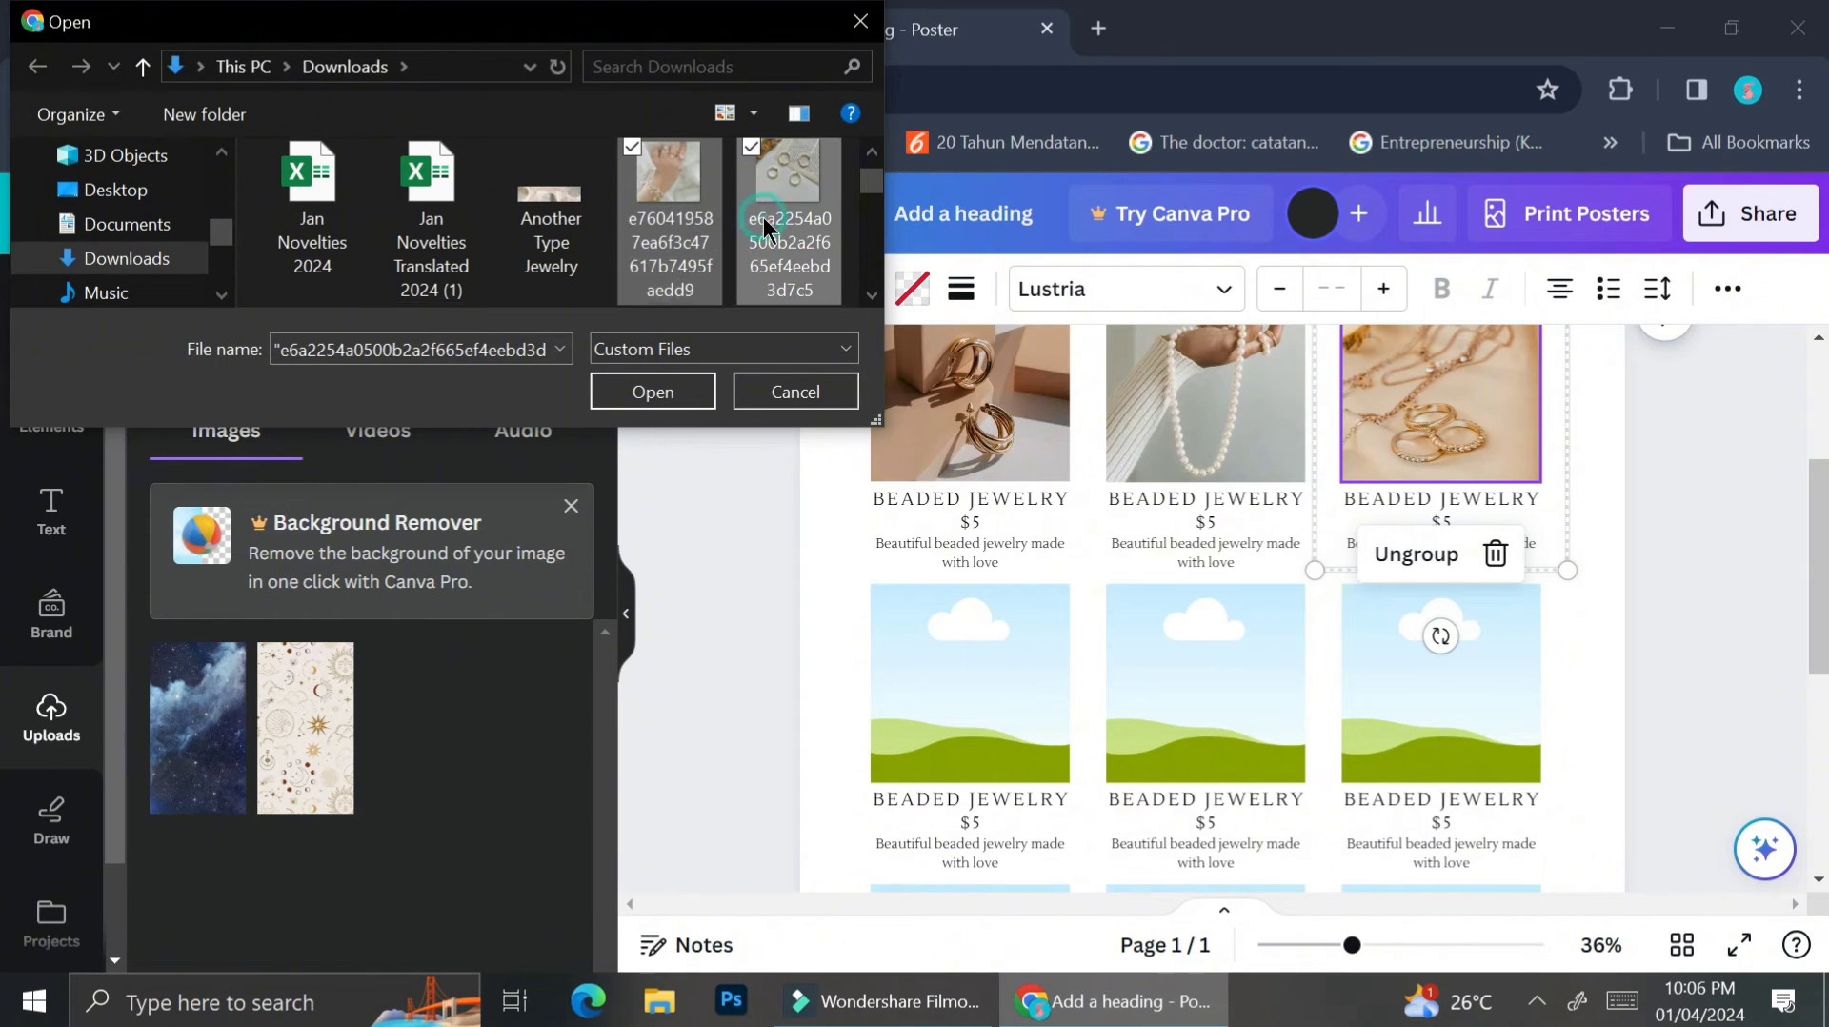
scroll(638, 234, down, 1)
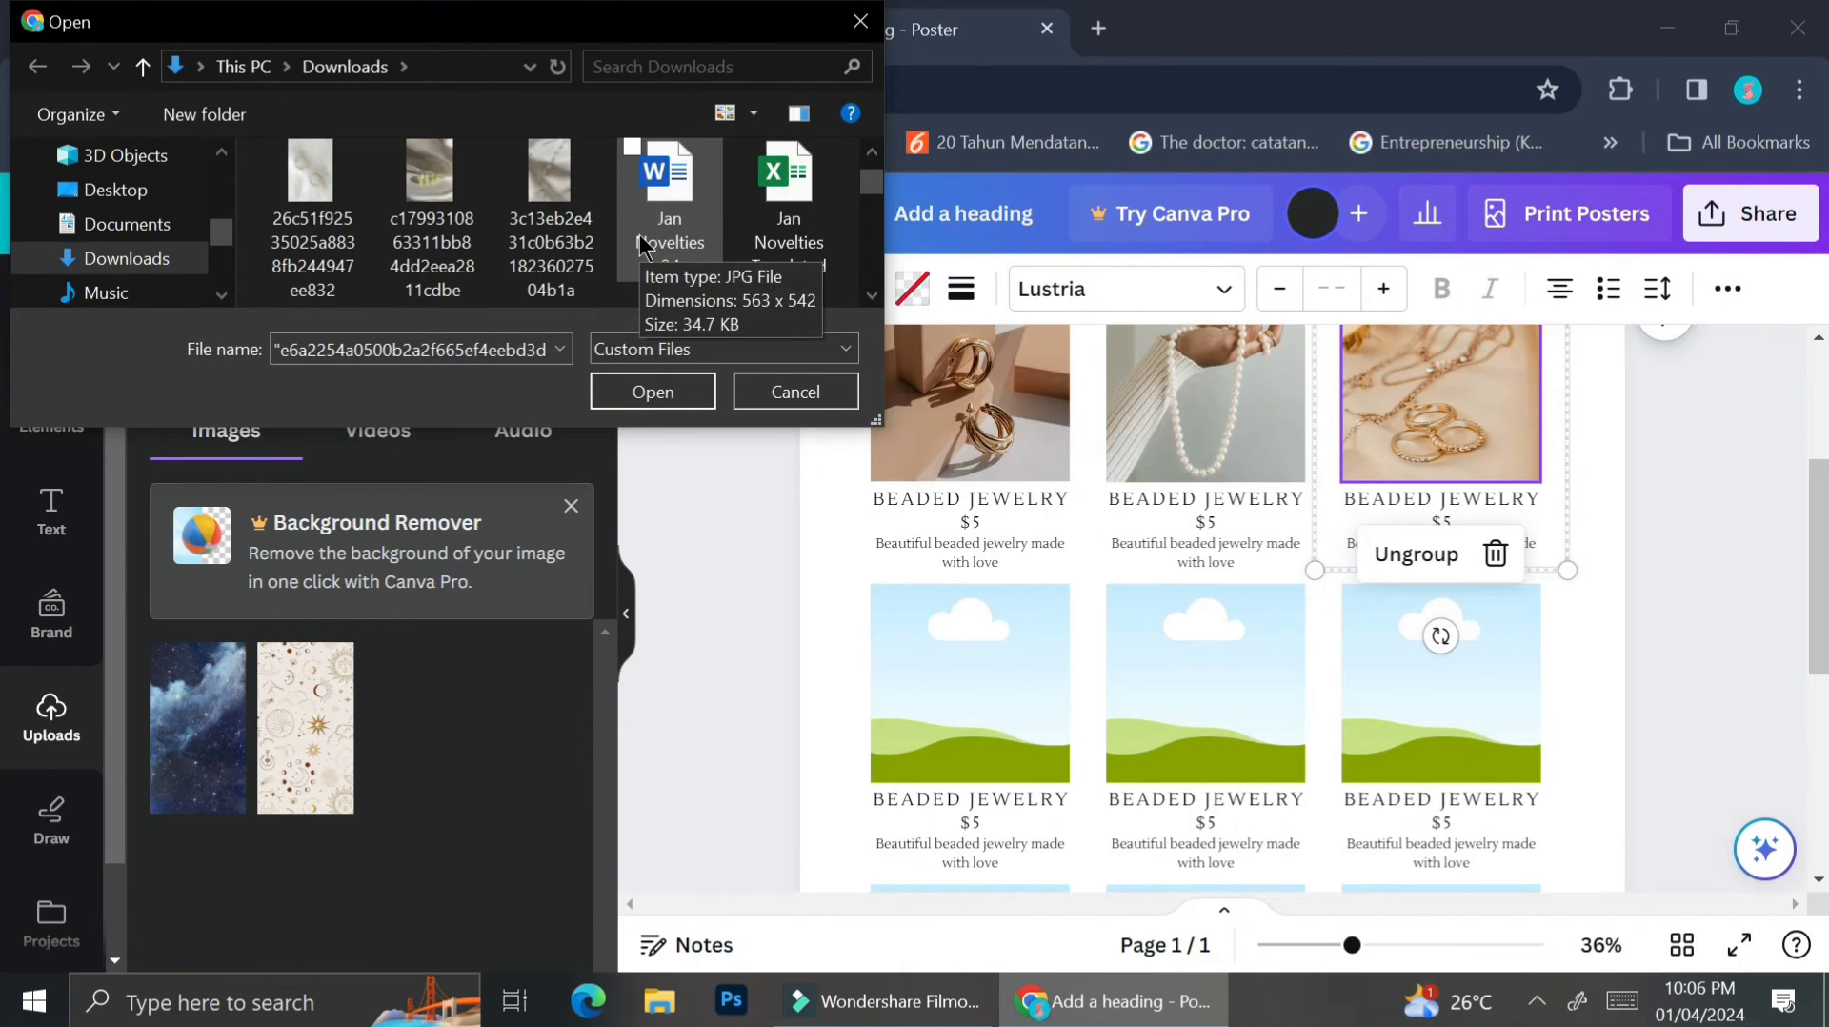
ctrl+click(354, 197)
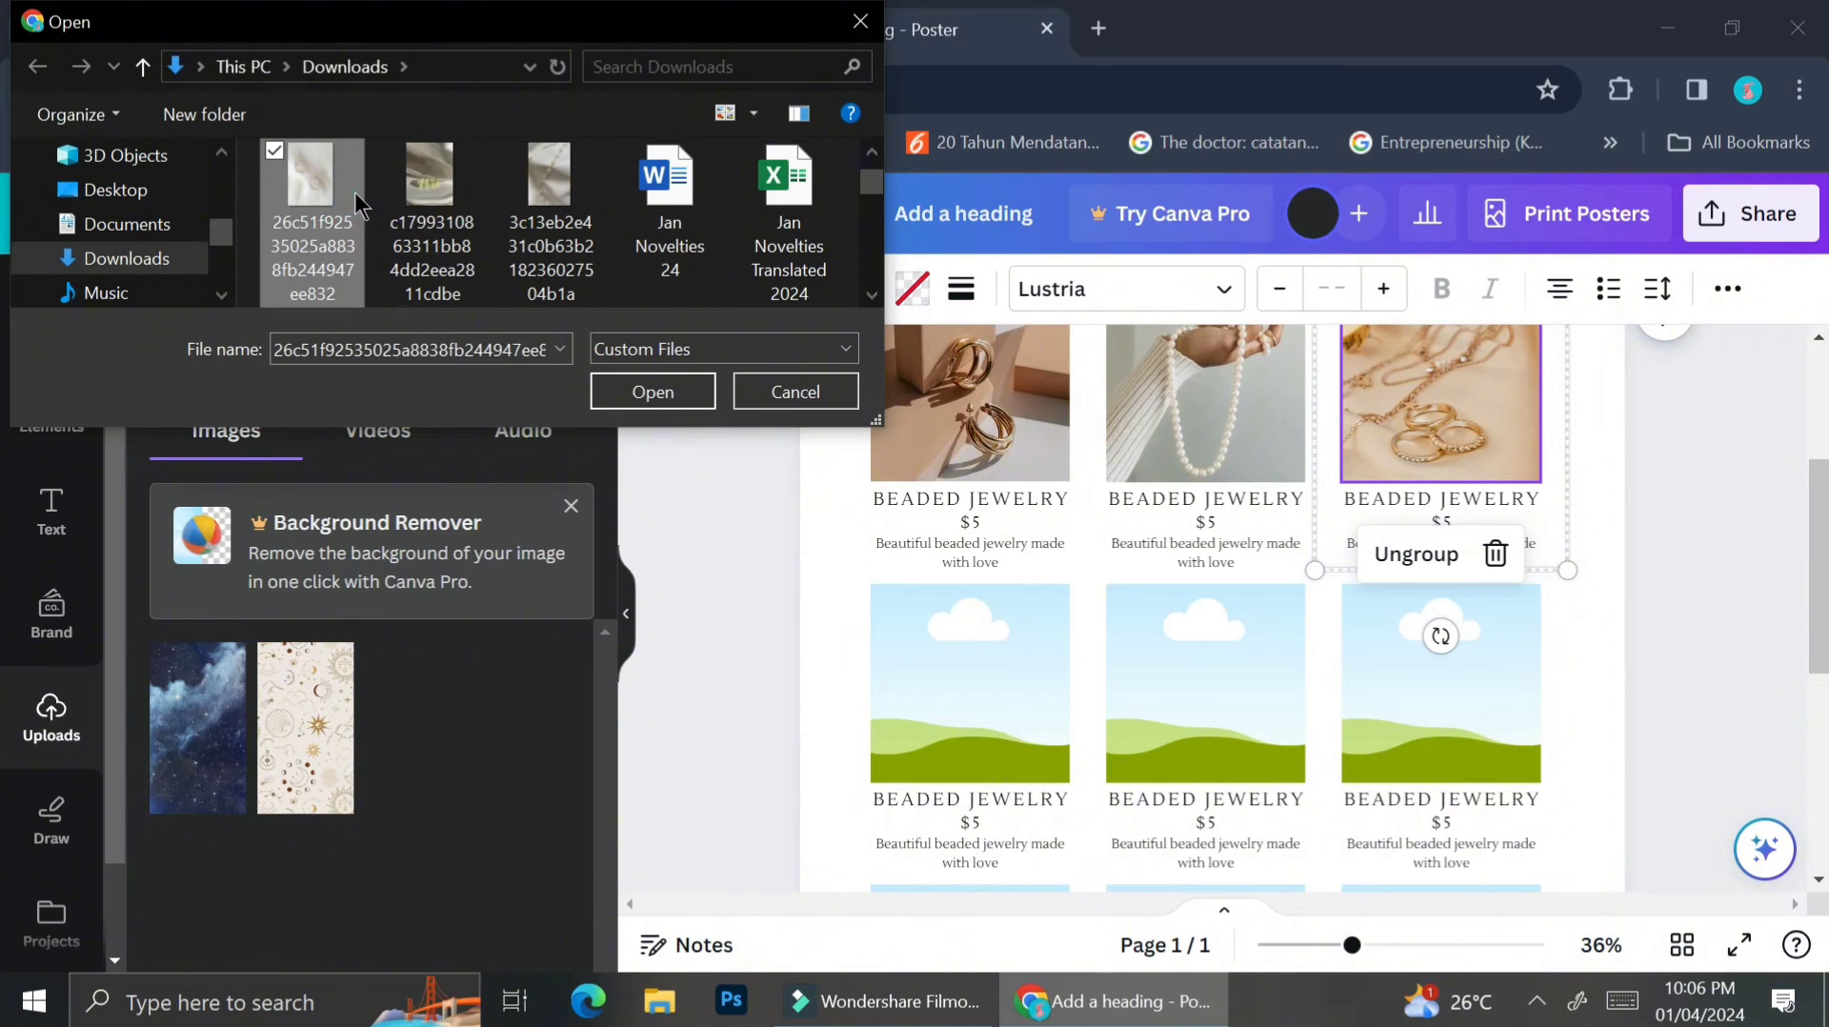
ctrl+click(421, 191)
ctrl+click(527, 217)
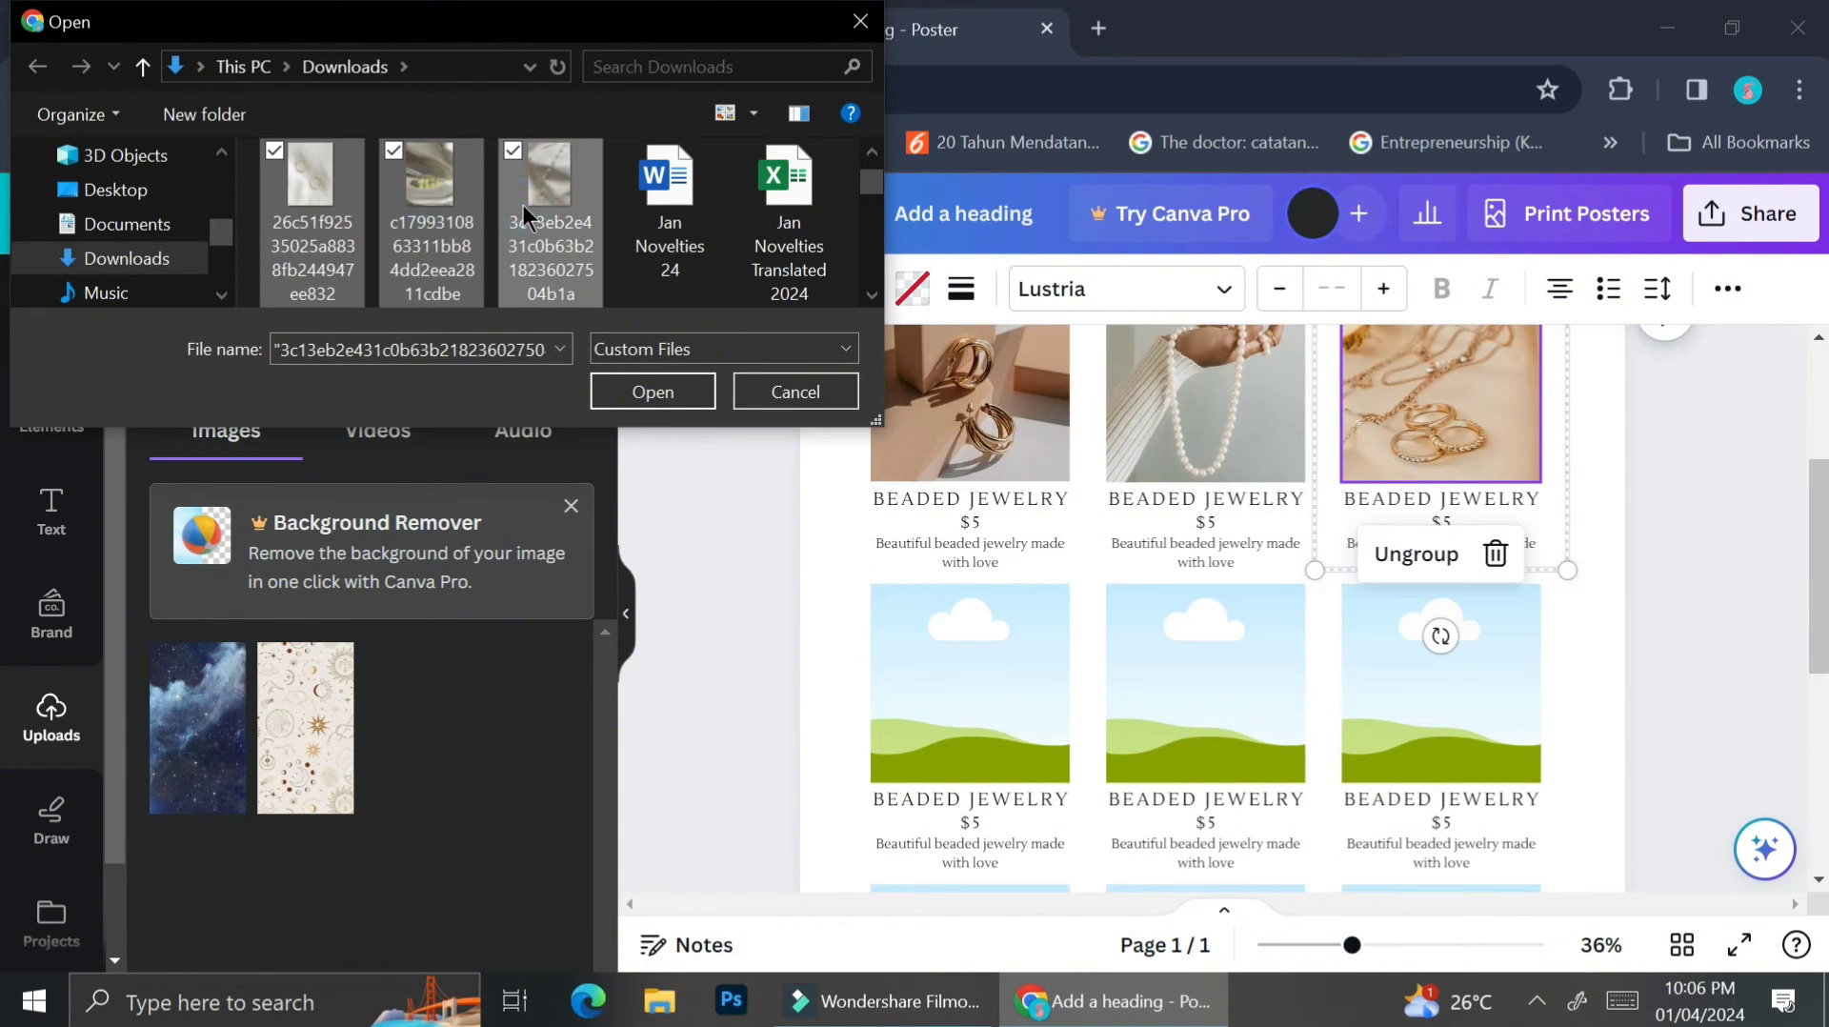
scroll(523, 204, down, 1)
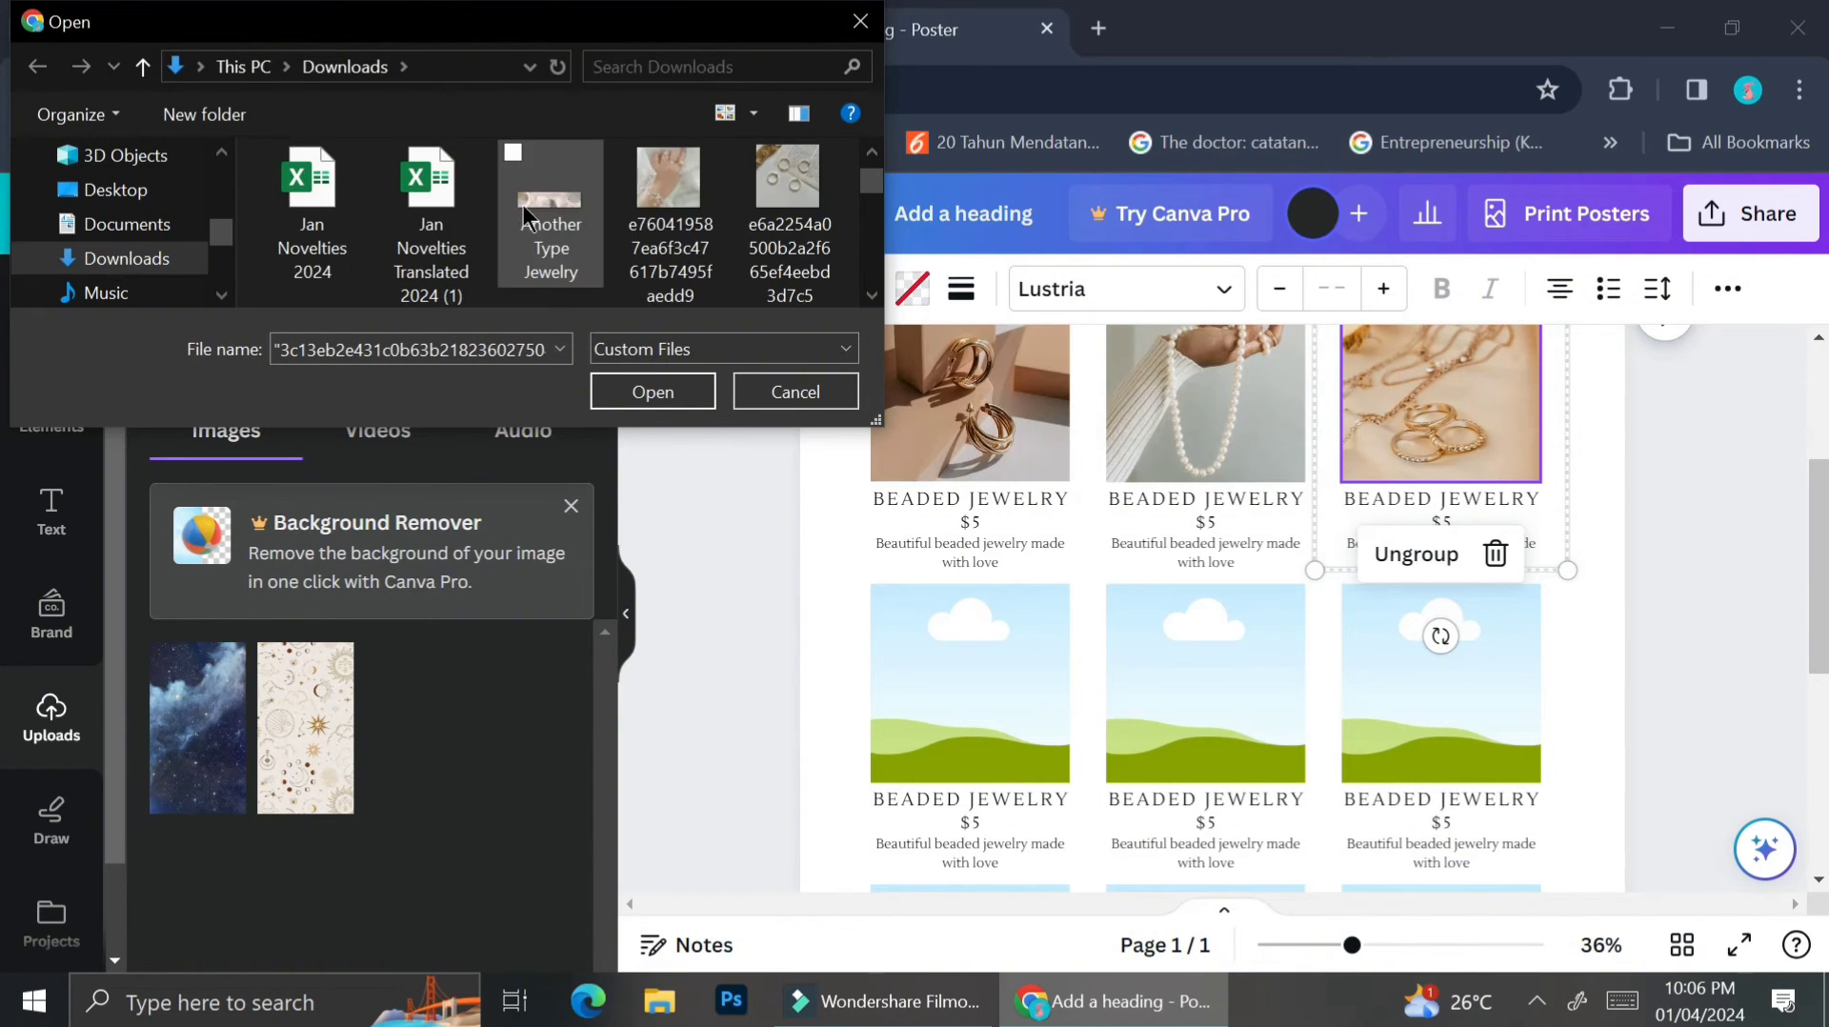
ctrl+click(637, 193)
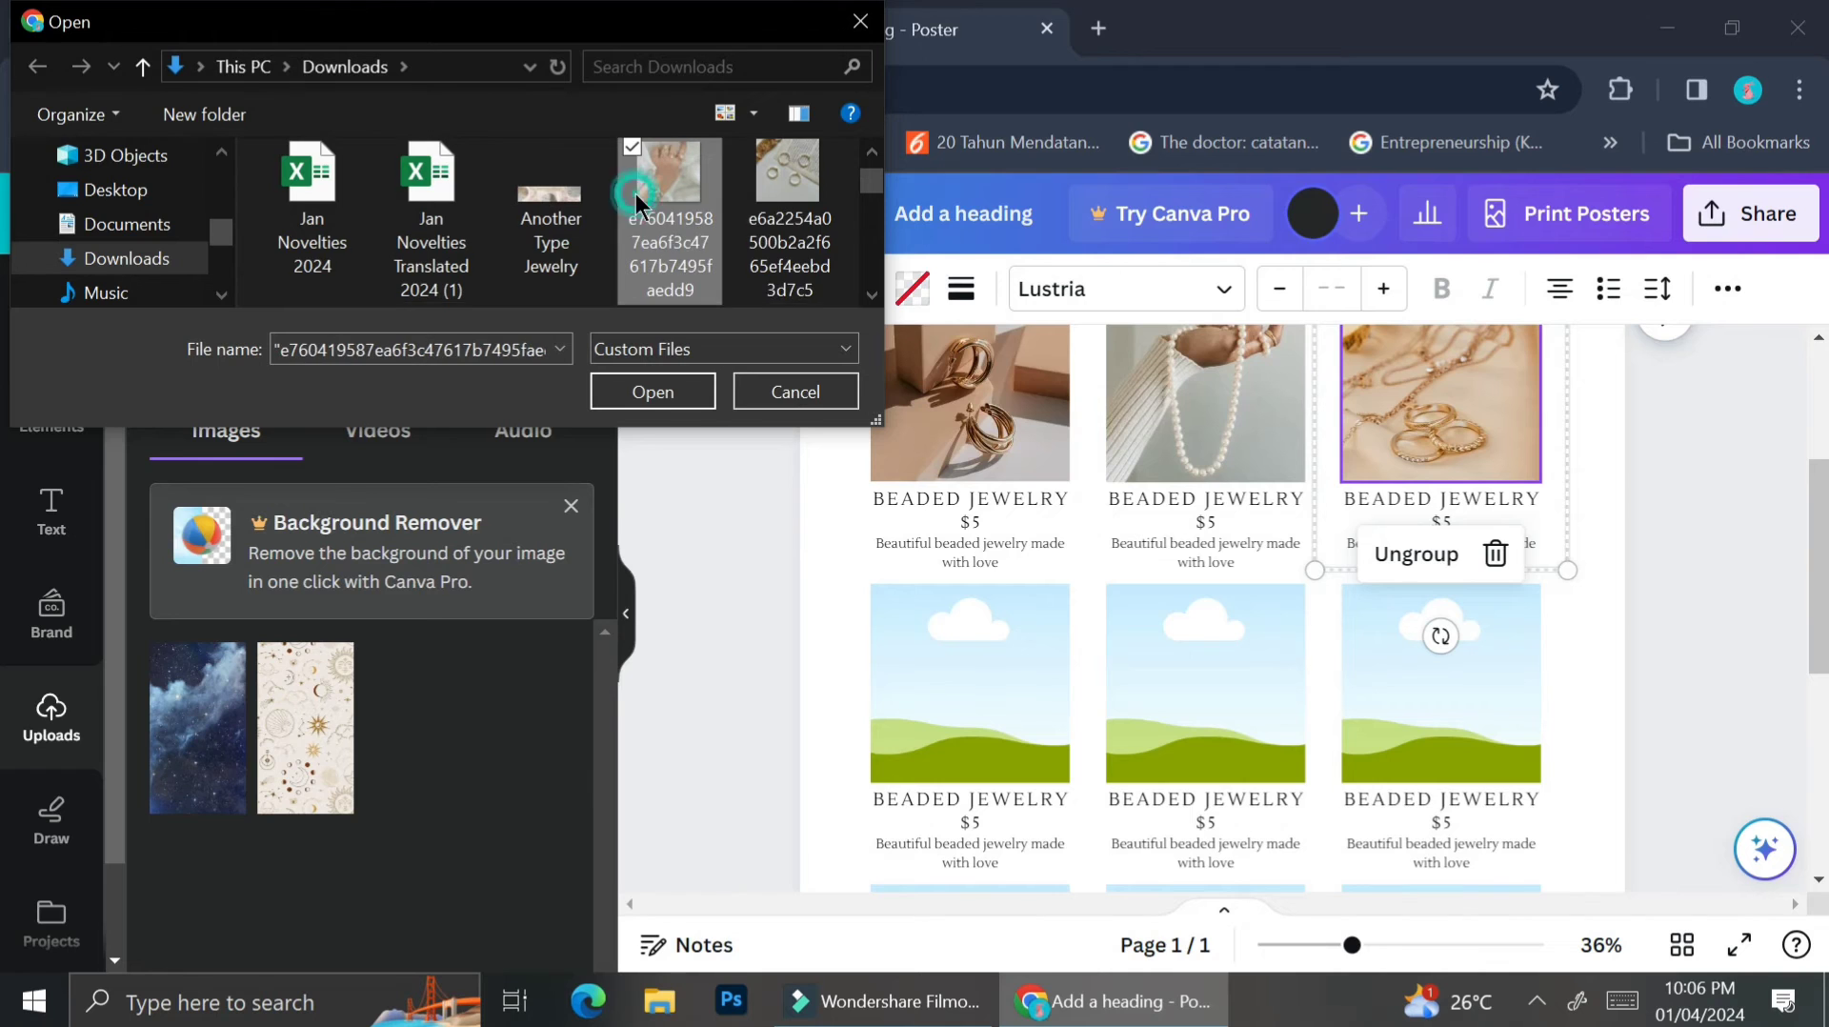
ctrl+click(762, 201)
click(682, 398)
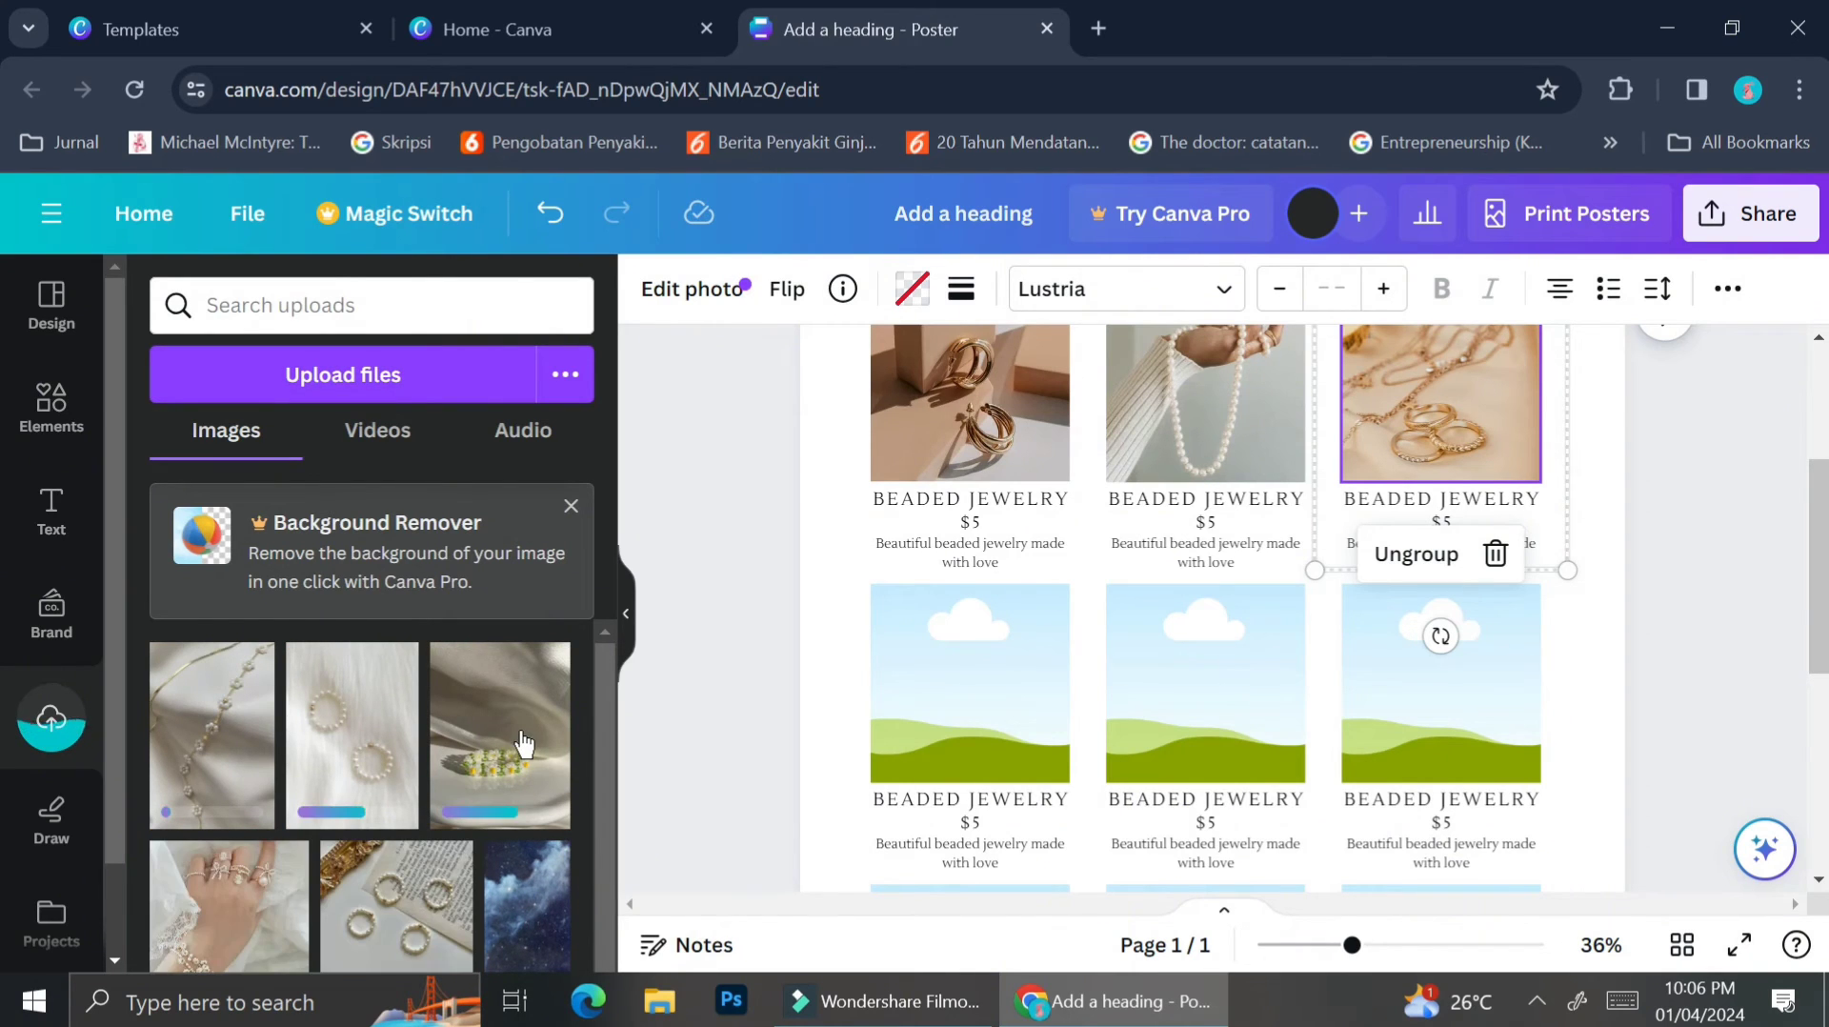
Fill the second row's three card frames with the uploaded photos of the flower chain, the green bracelet and the hand wearing rings.
scroll(438, 805, down, 1)
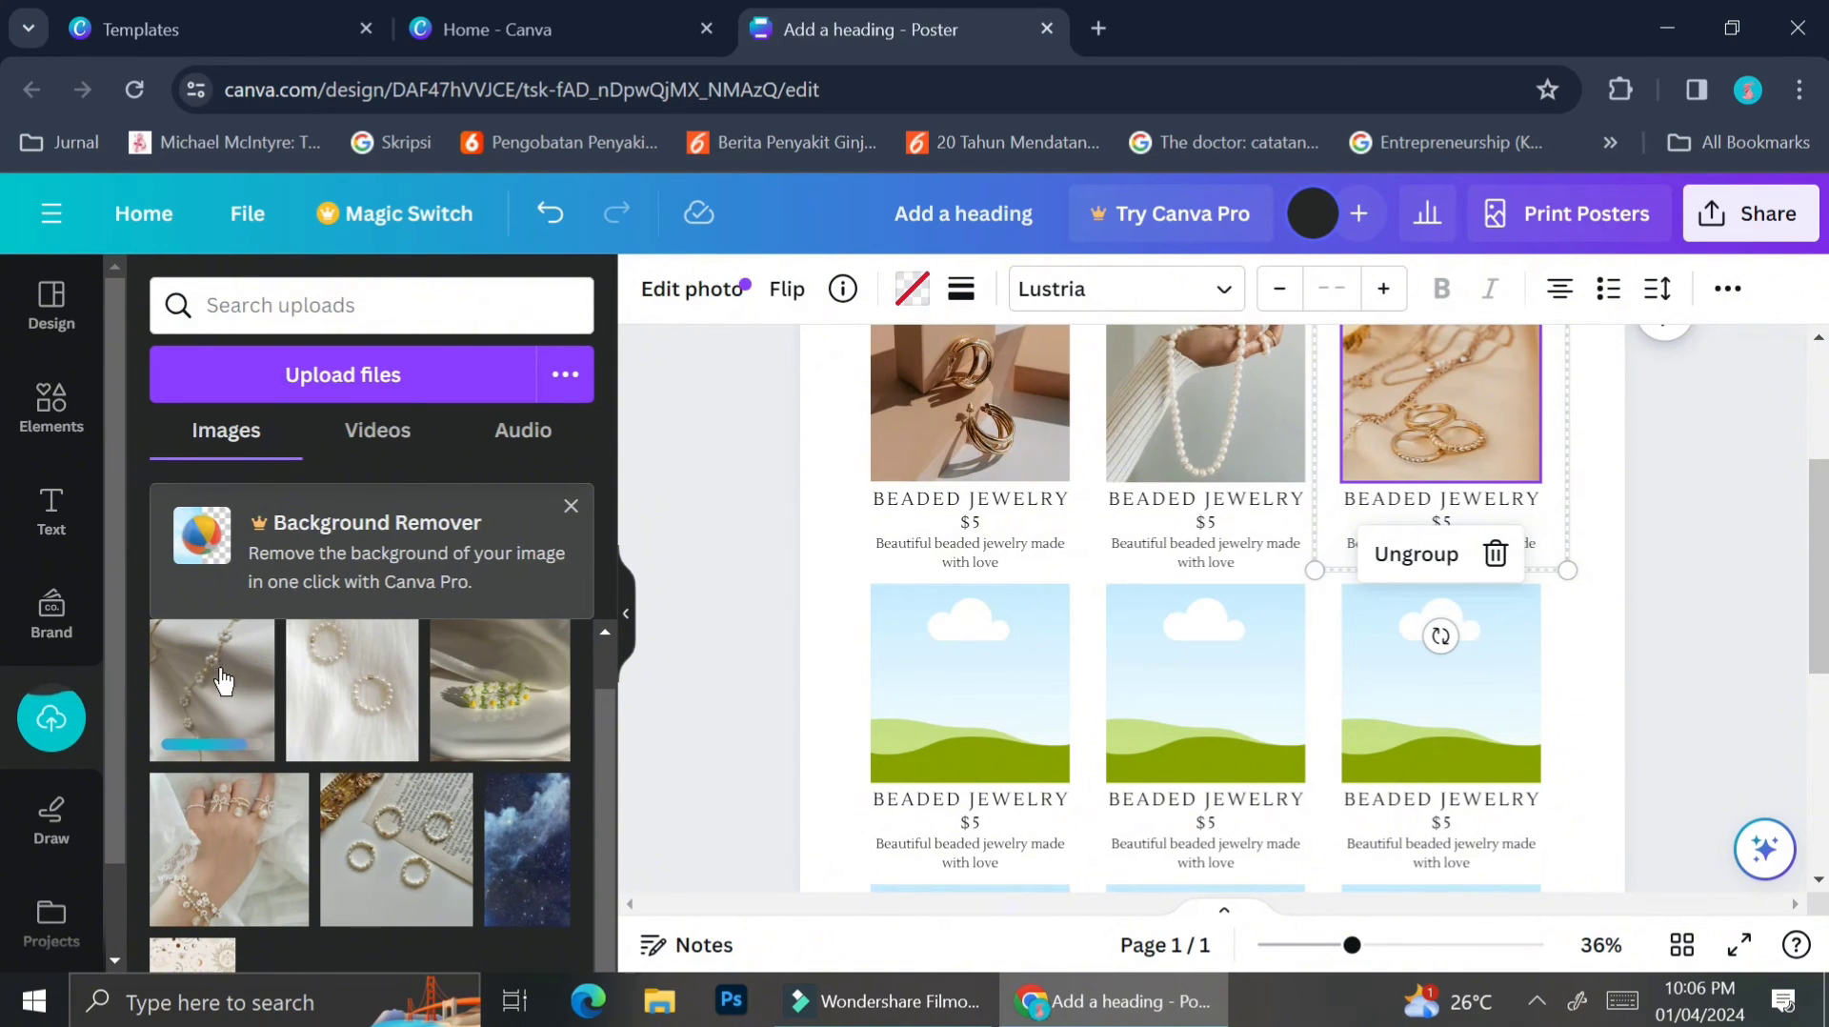
drag(222, 683, 930, 677)
drag(228, 848, 267, 624)
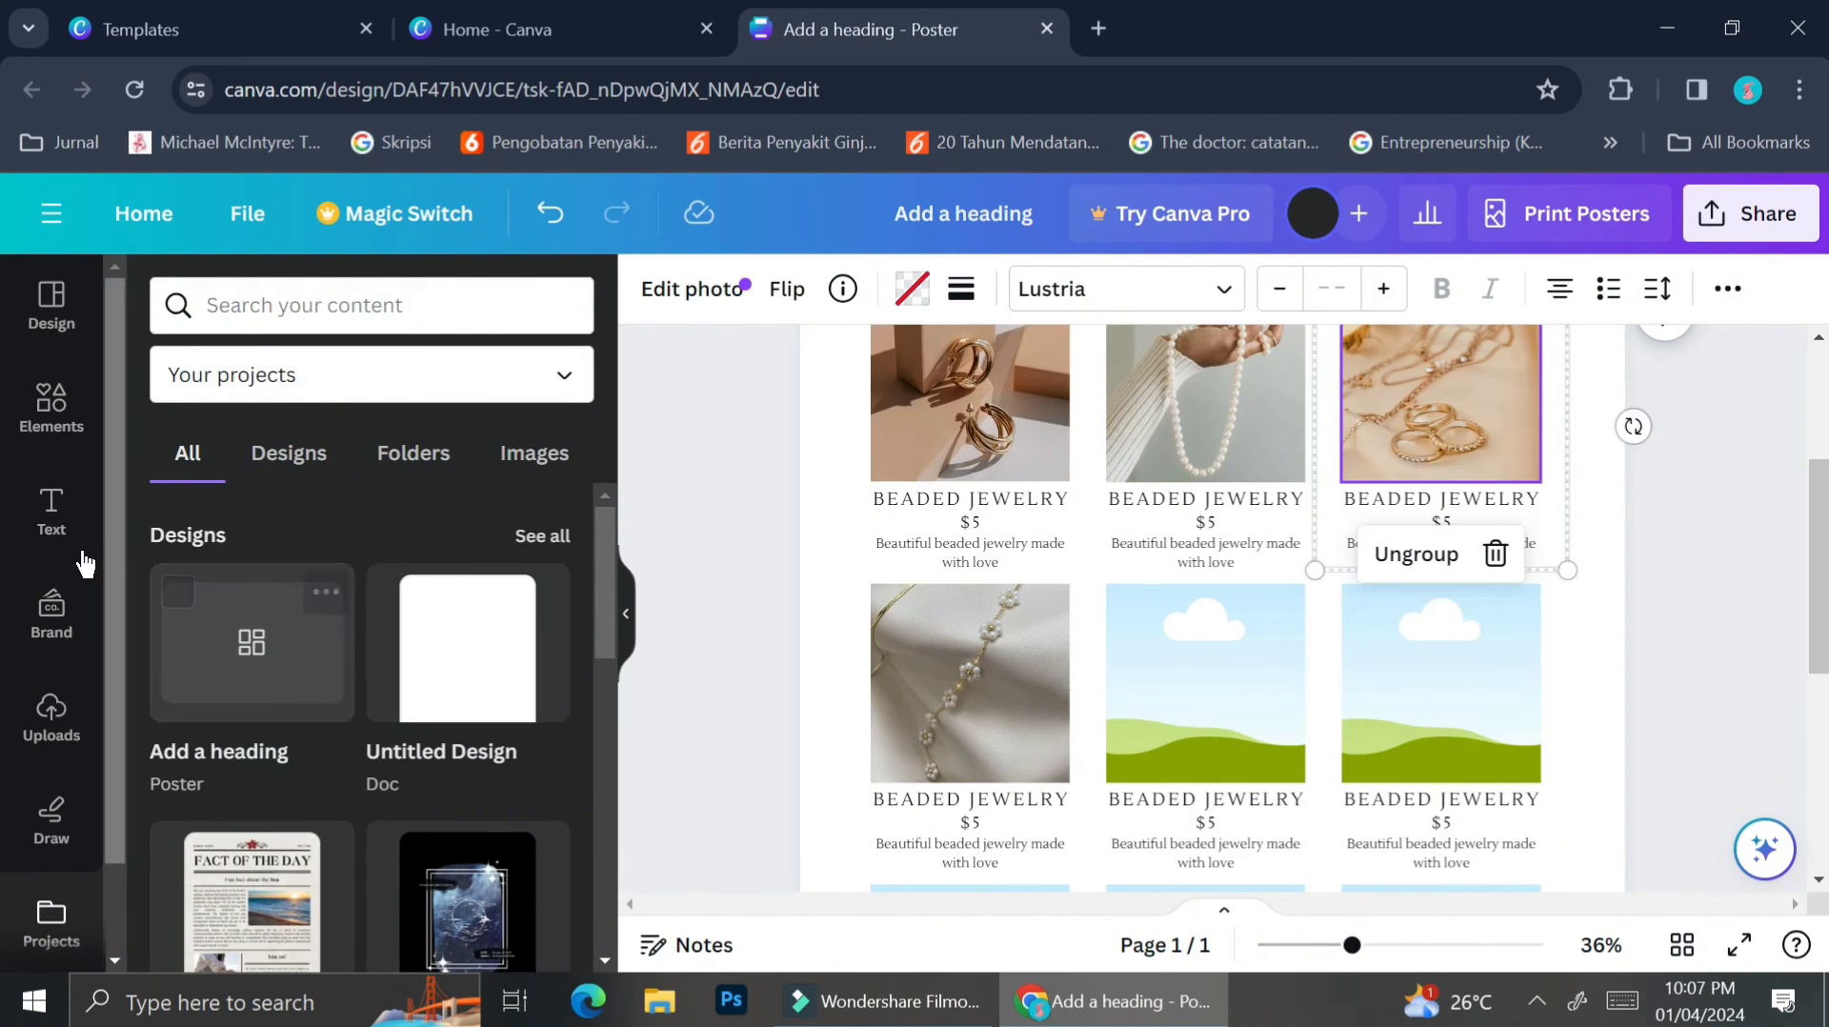
click(52, 713)
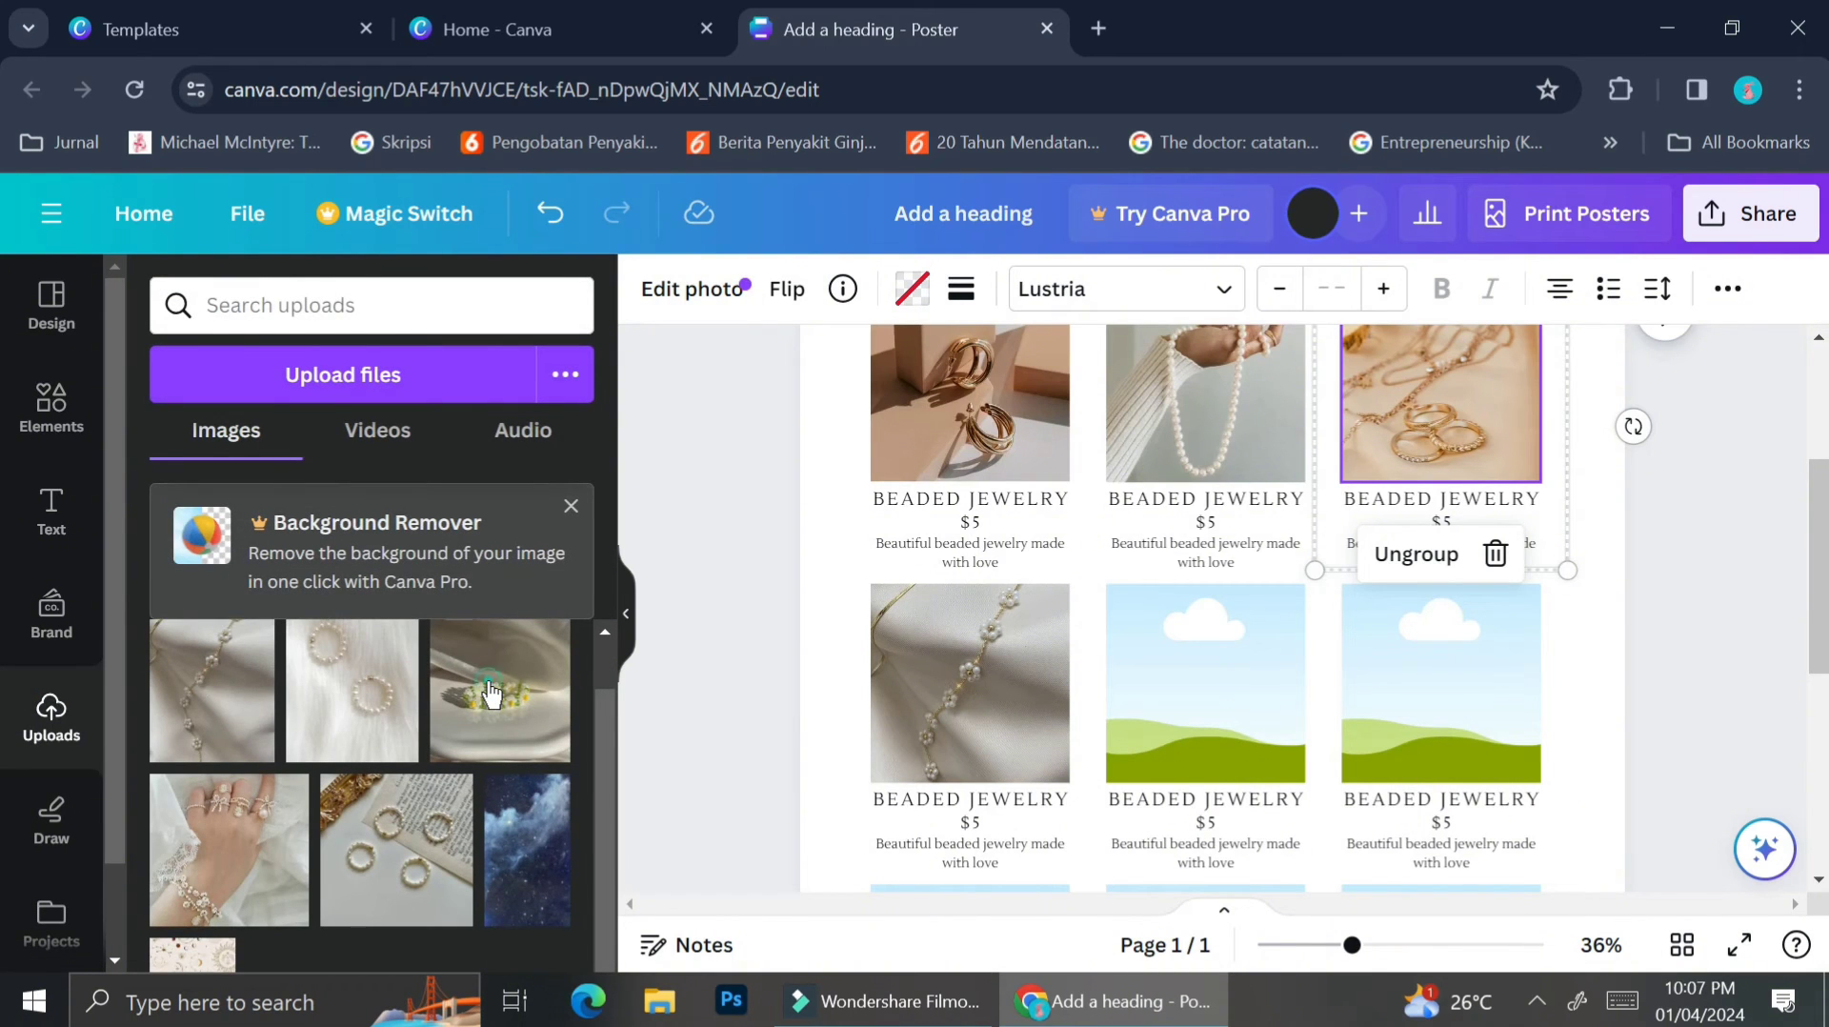
drag(491, 693, 1134, 668)
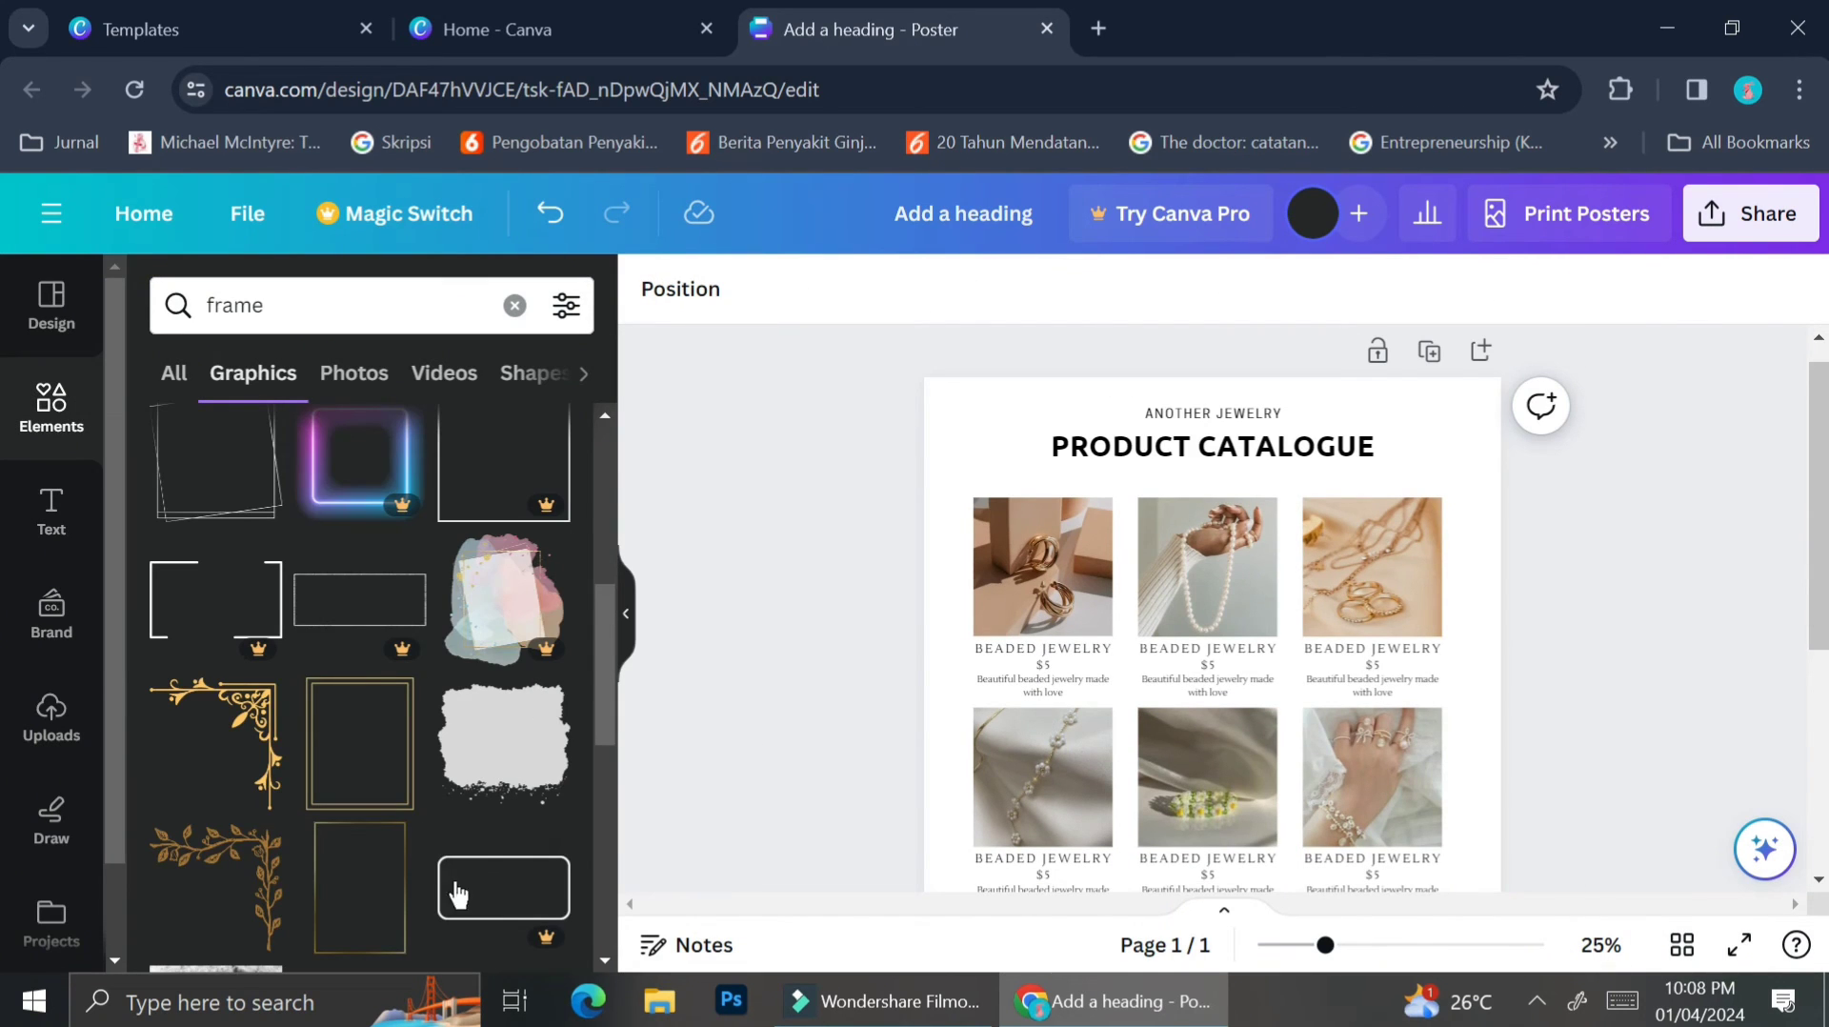
Find the portrait frame graphic with ornate leafy corners among the frame results and add it to the poster.
scroll(430, 879, down, 3)
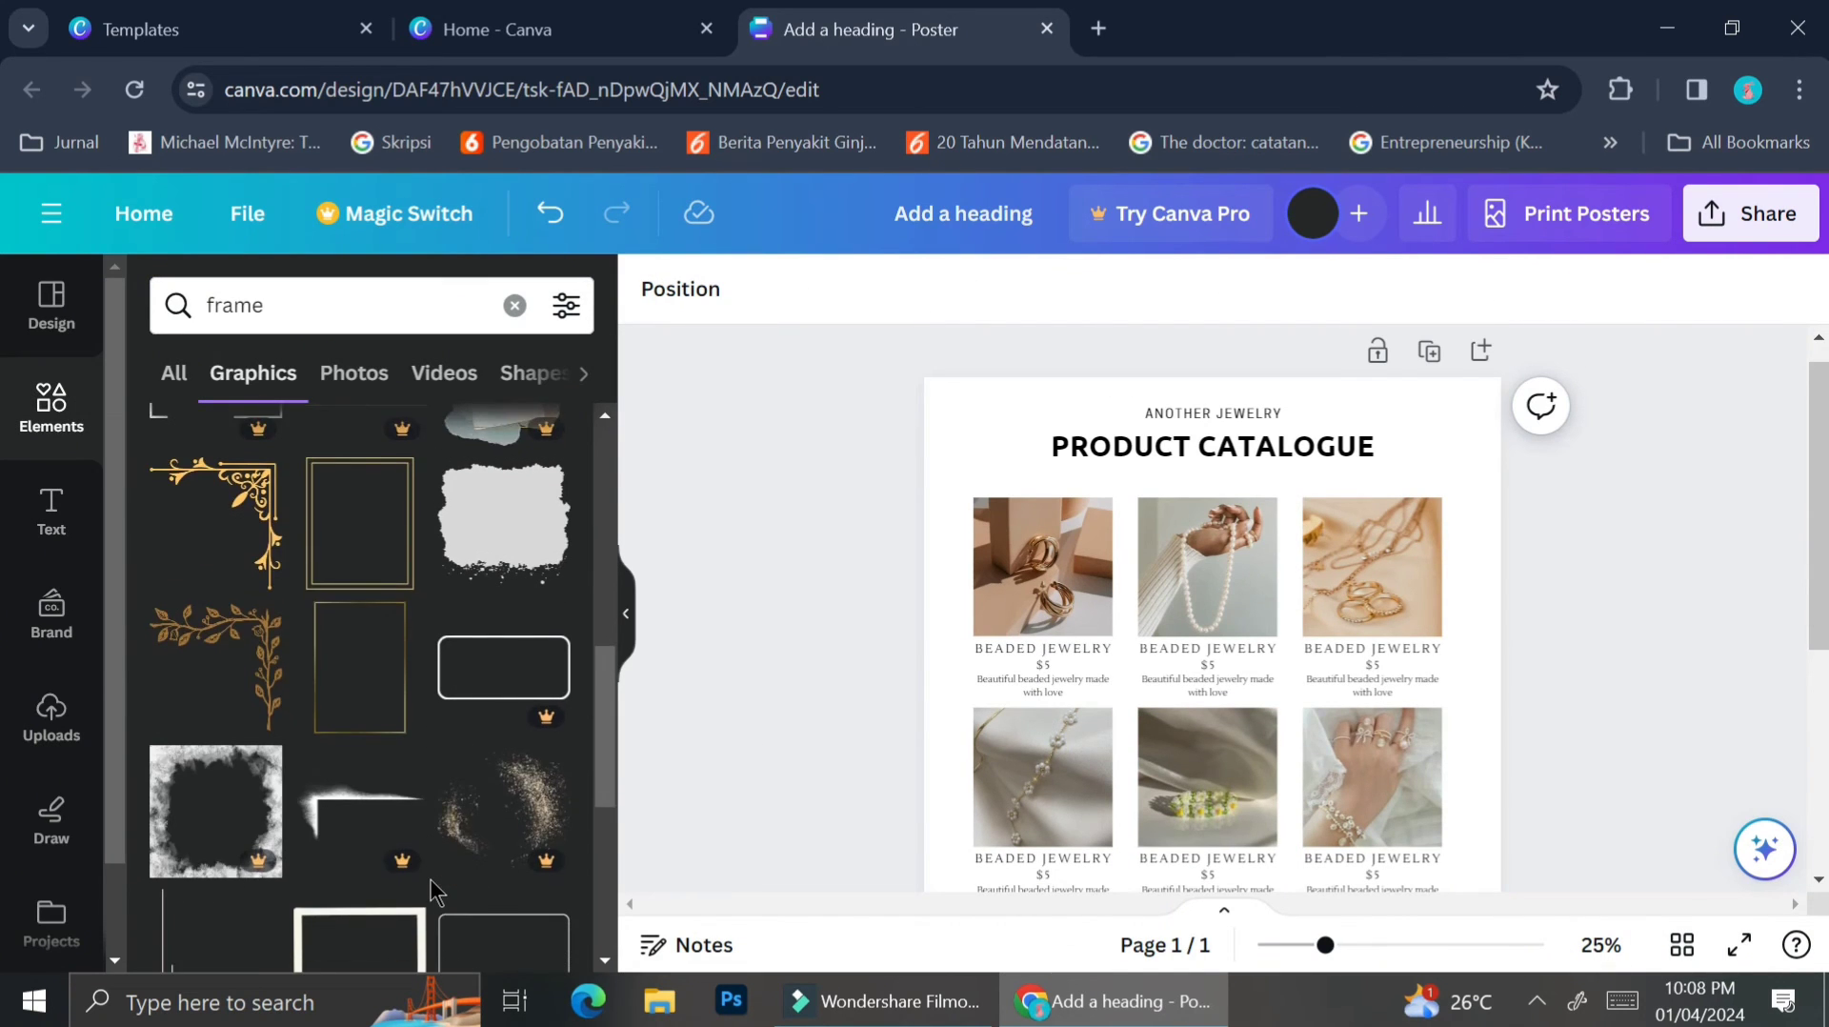
scroll(430, 878, down, 5)
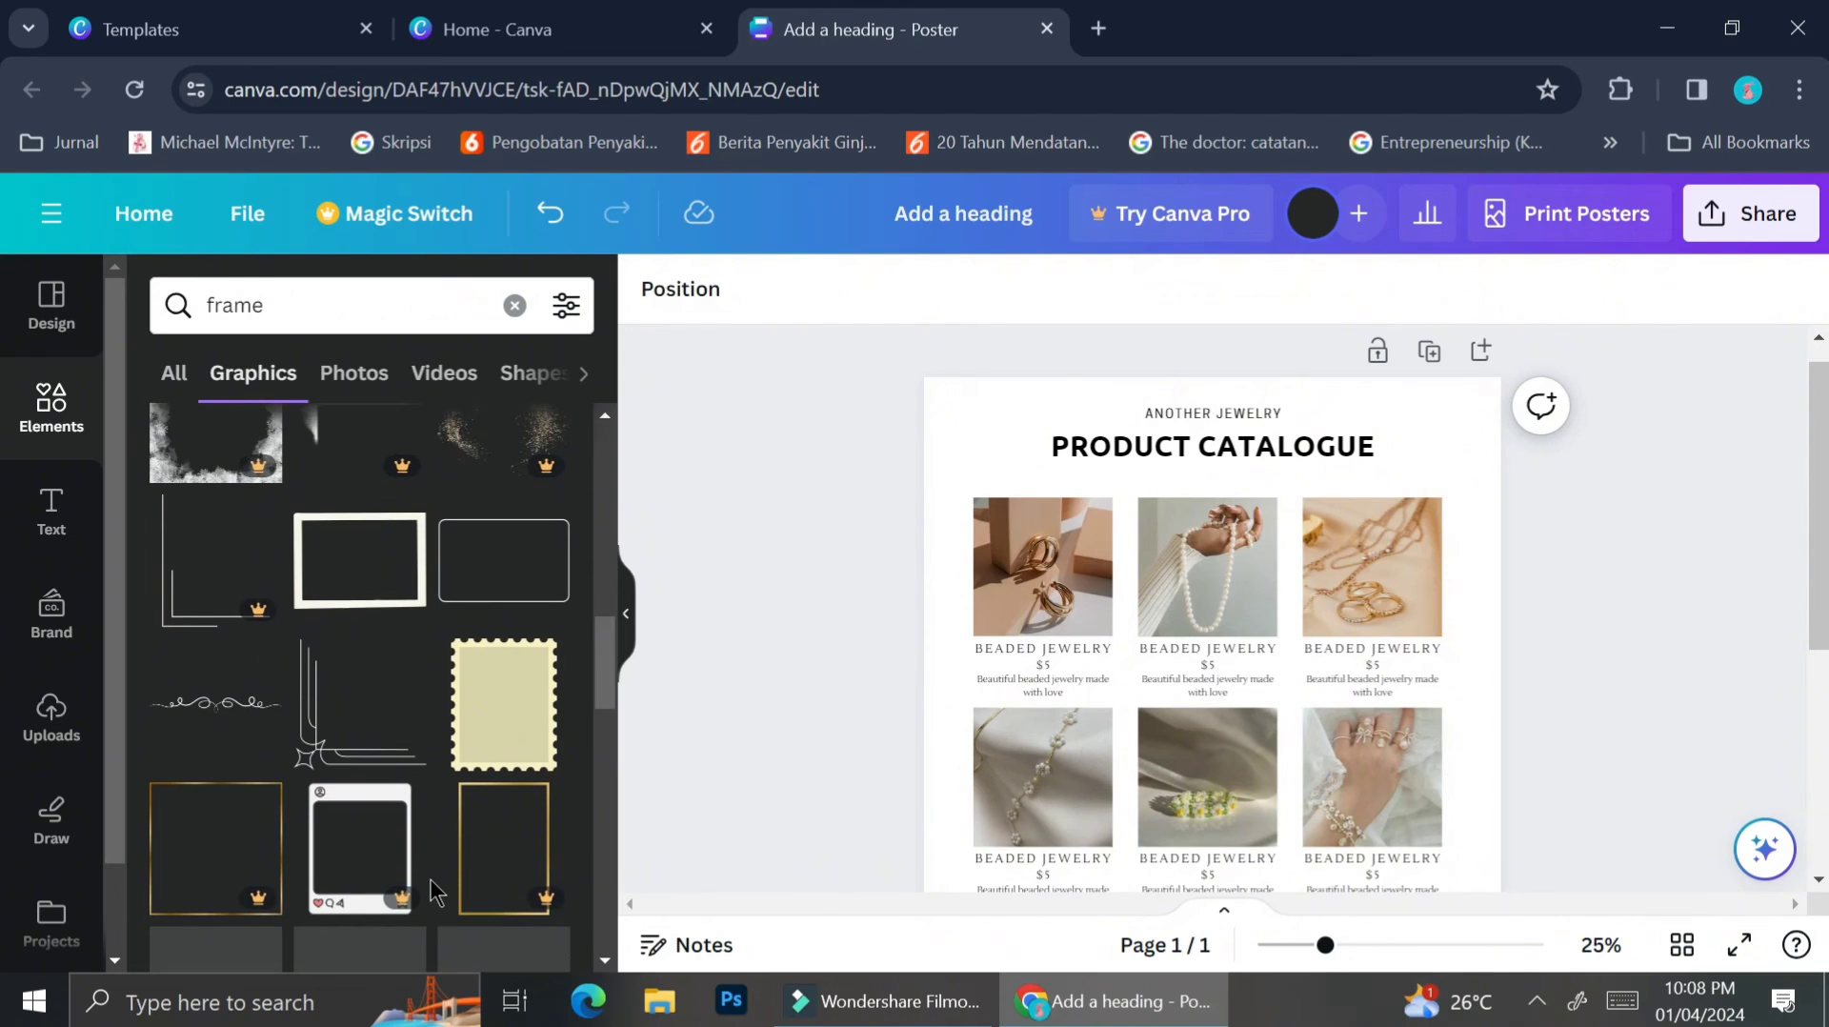
scroll(430, 878, down, 1)
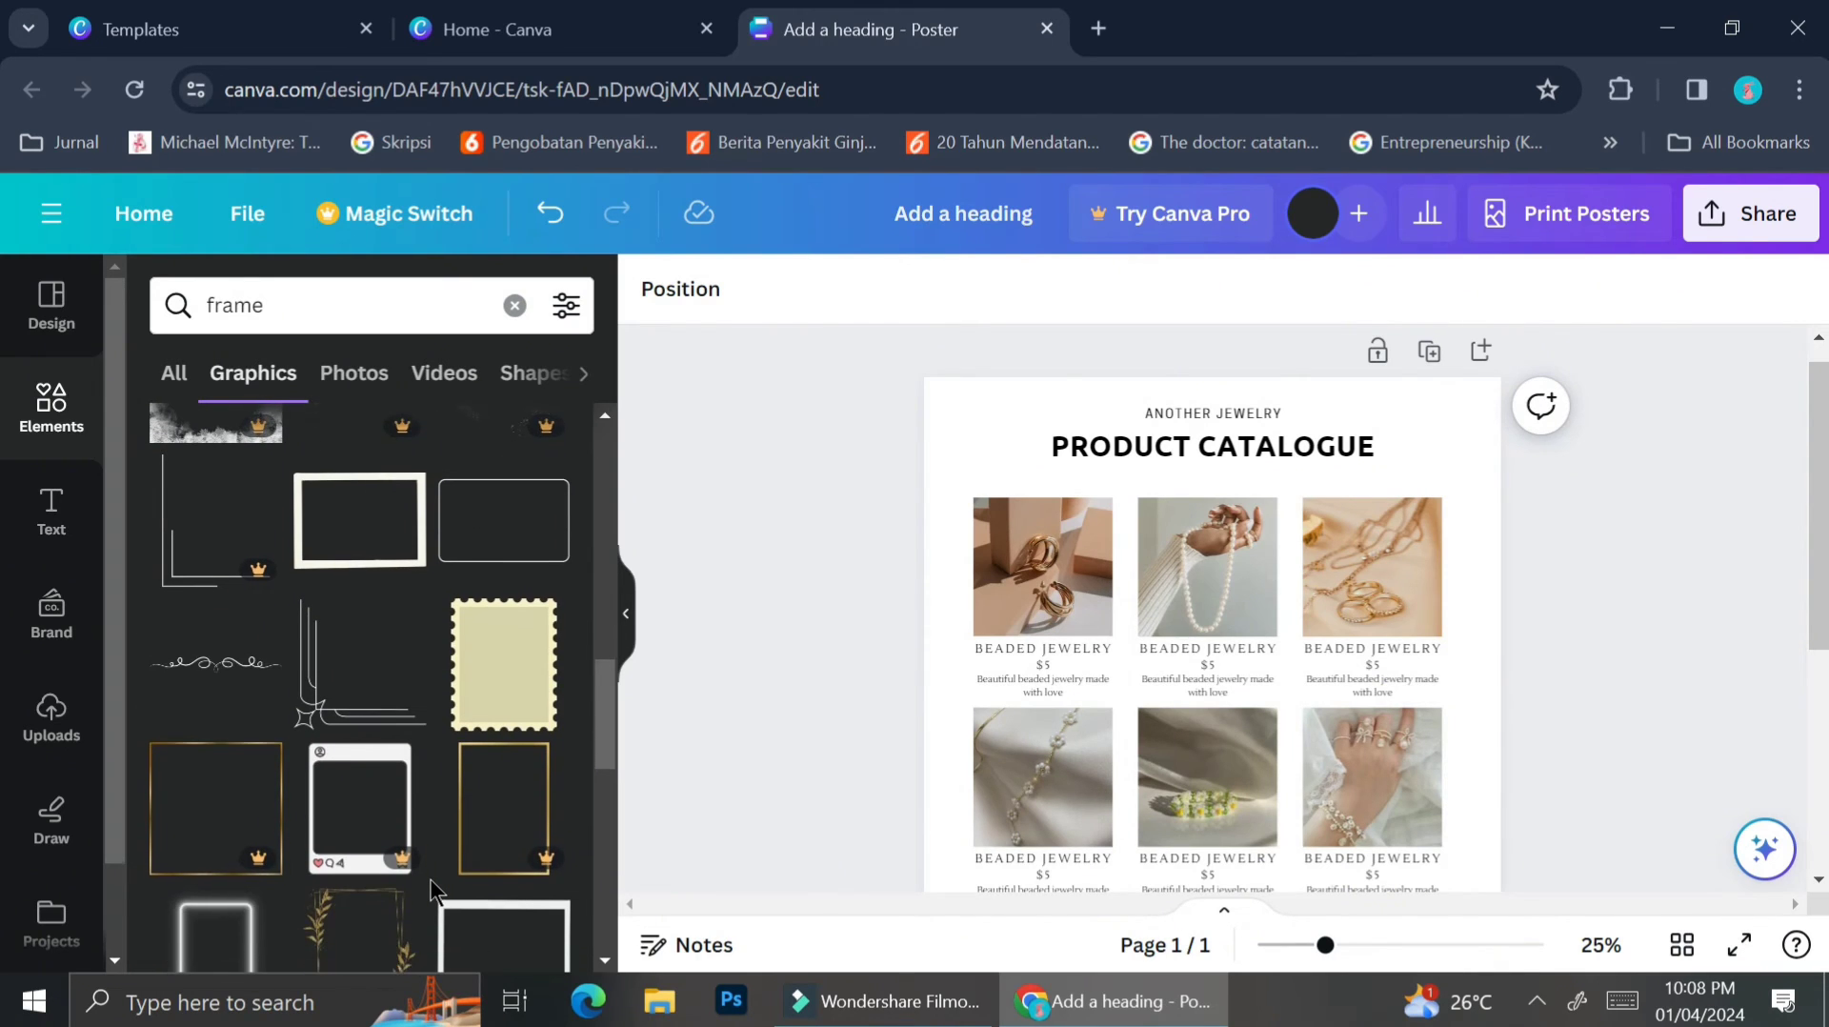
scroll(430, 879, down, 1)
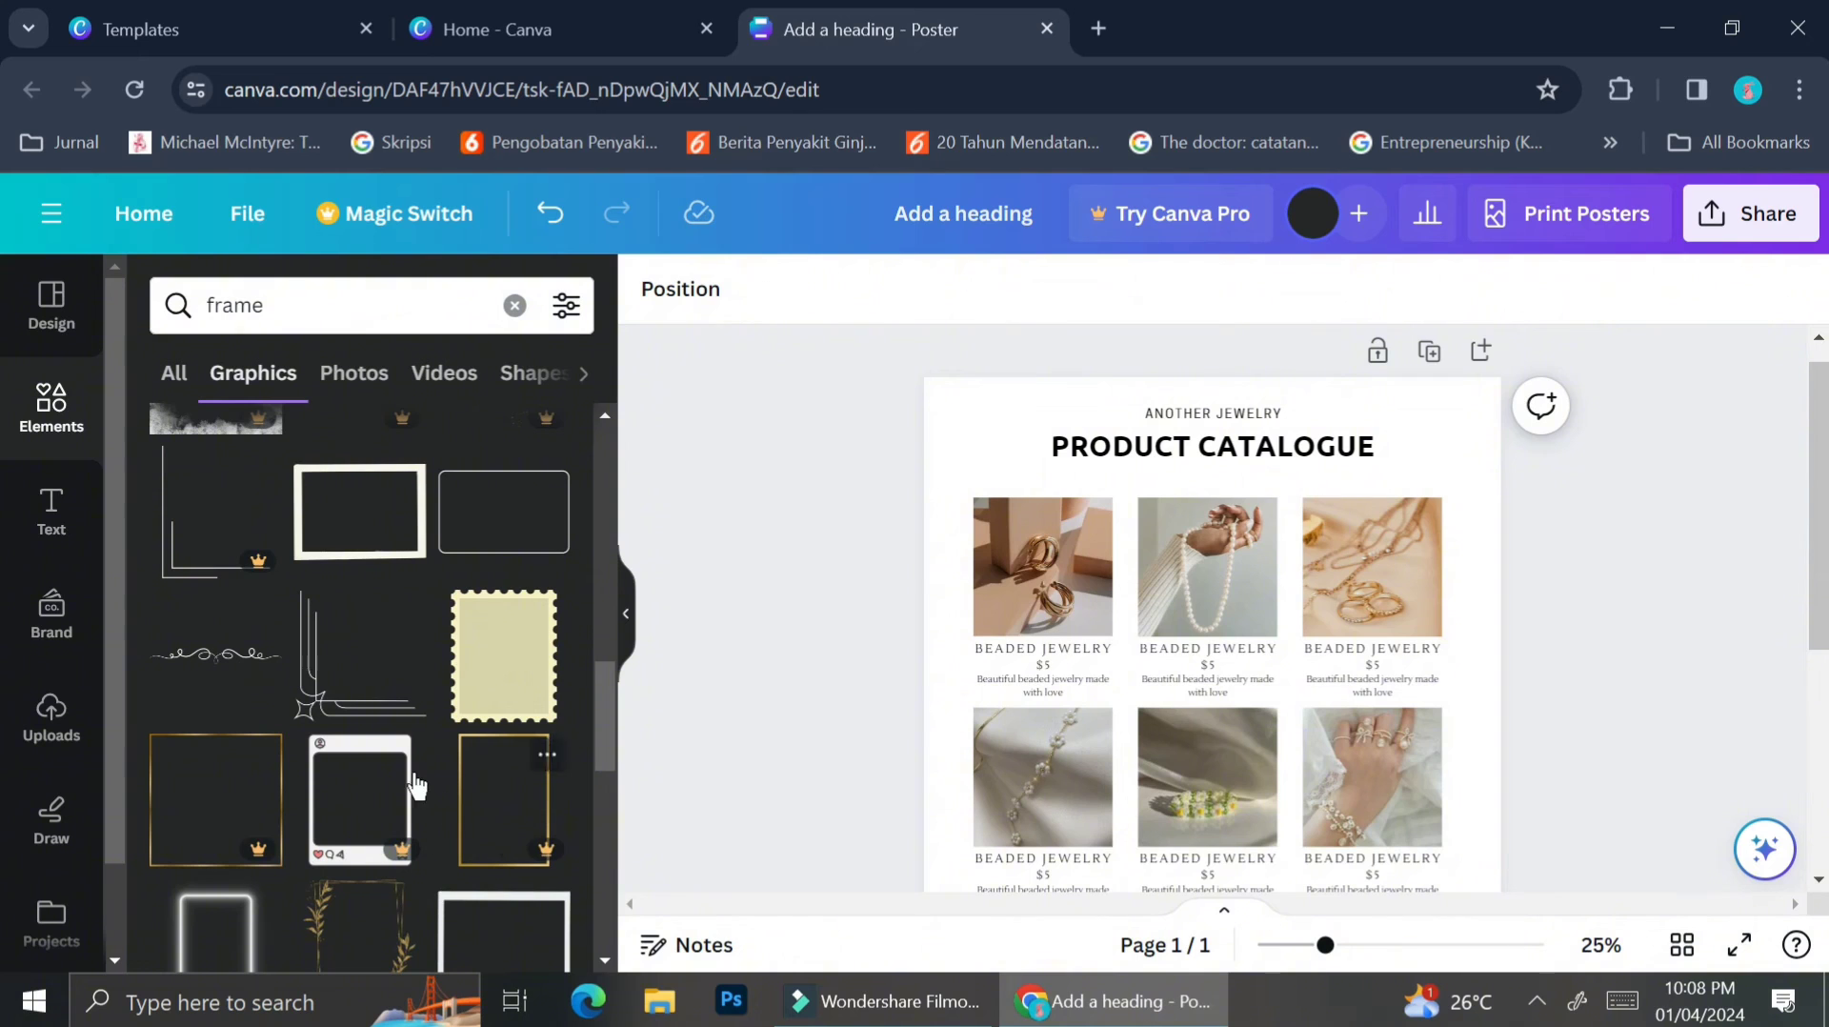
scroll(437, 733, down, 2)
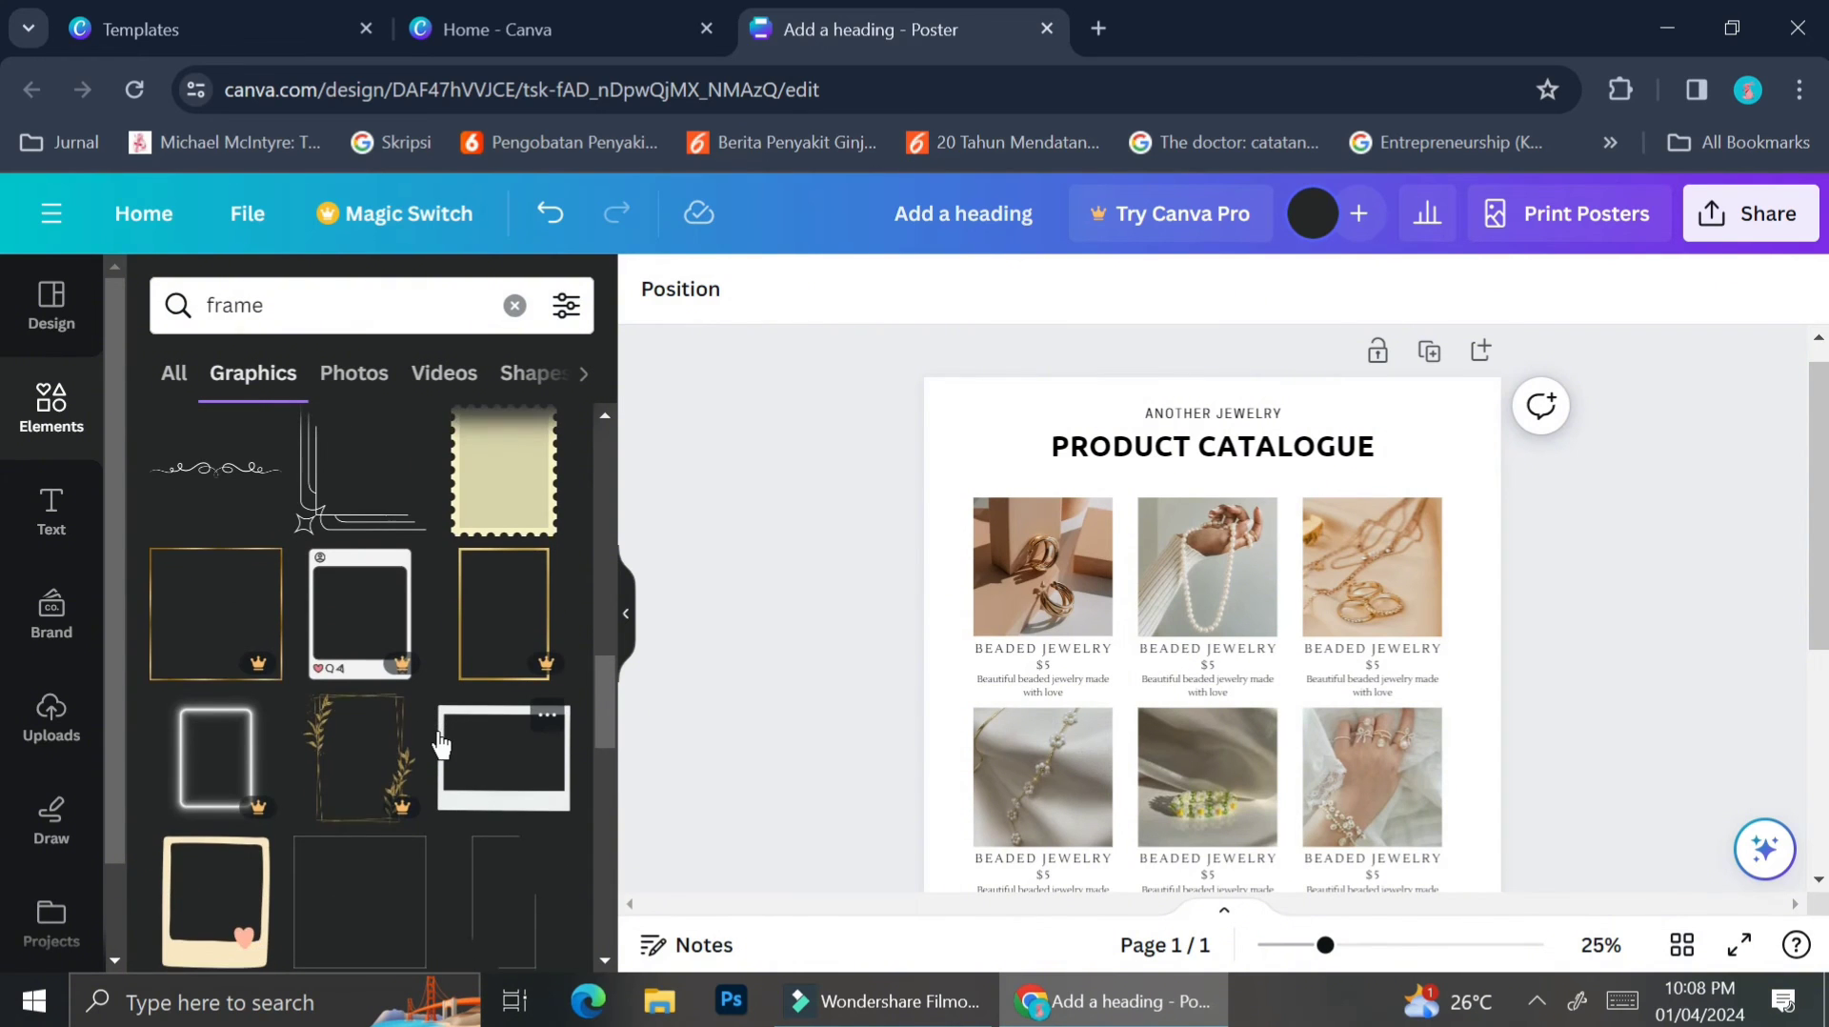
scroll(440, 744, down, 4)
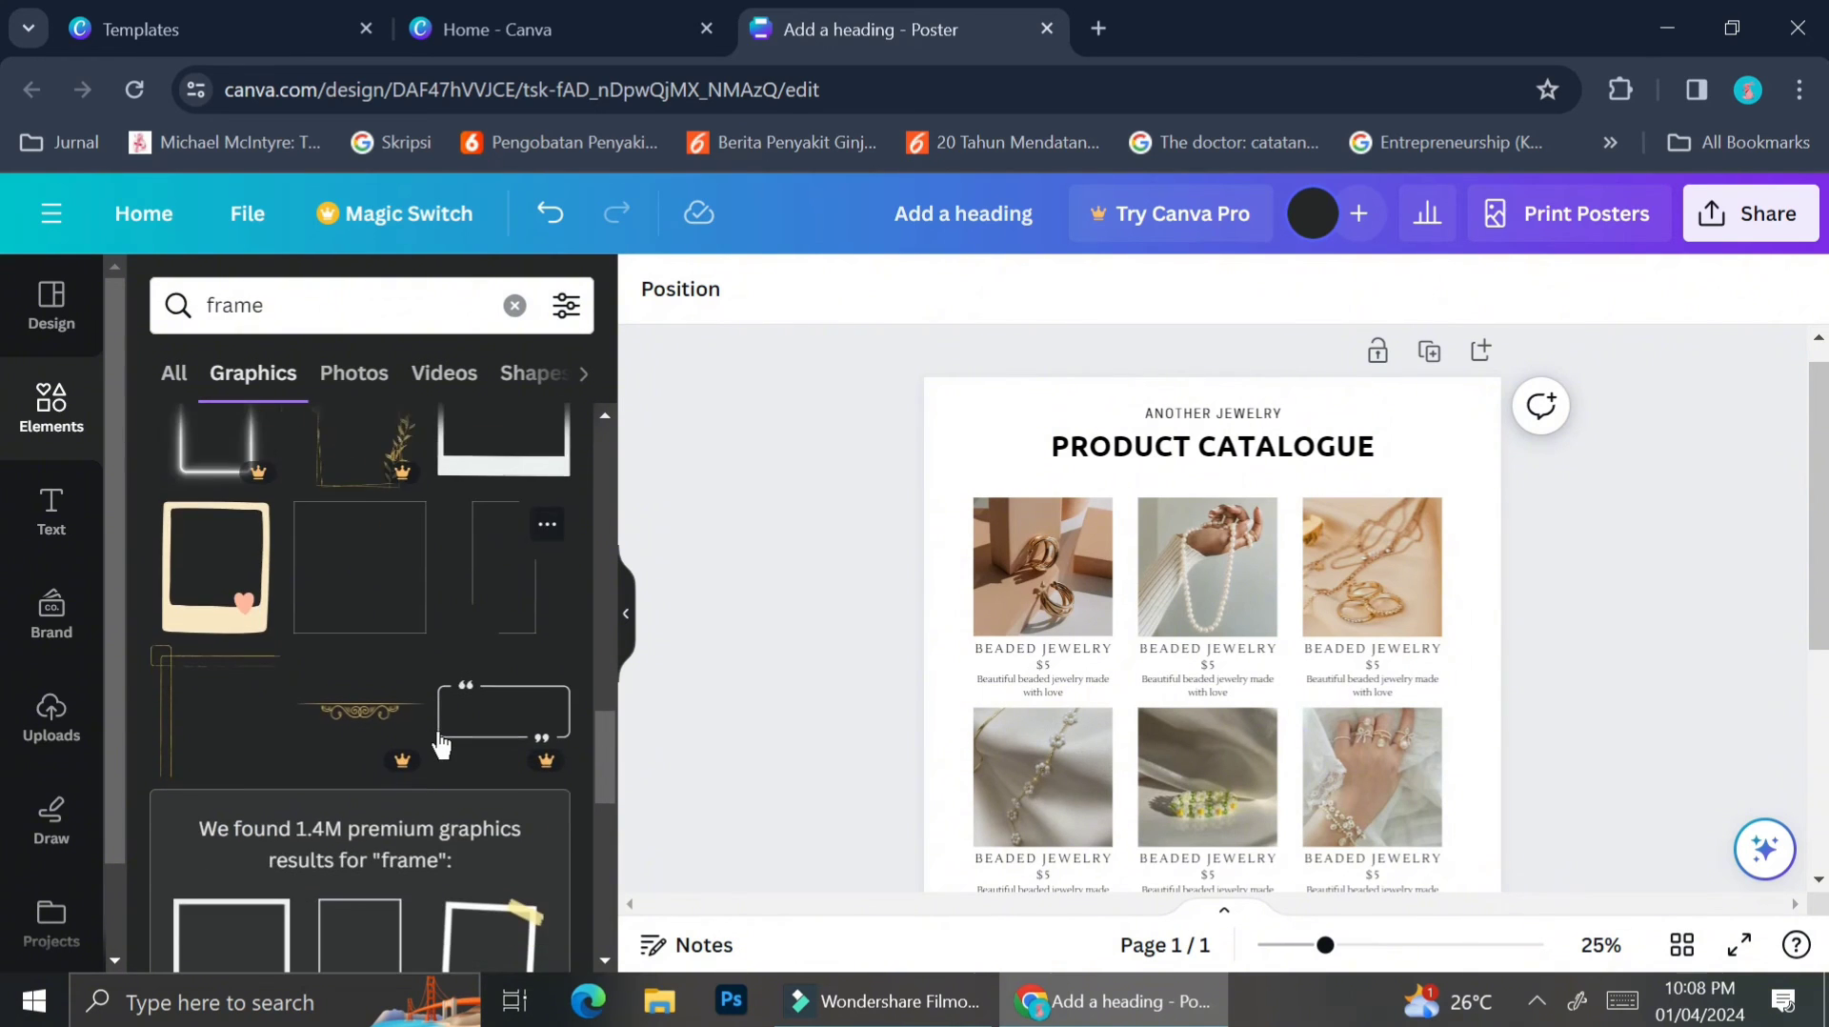
scroll(440, 744, down, 6)
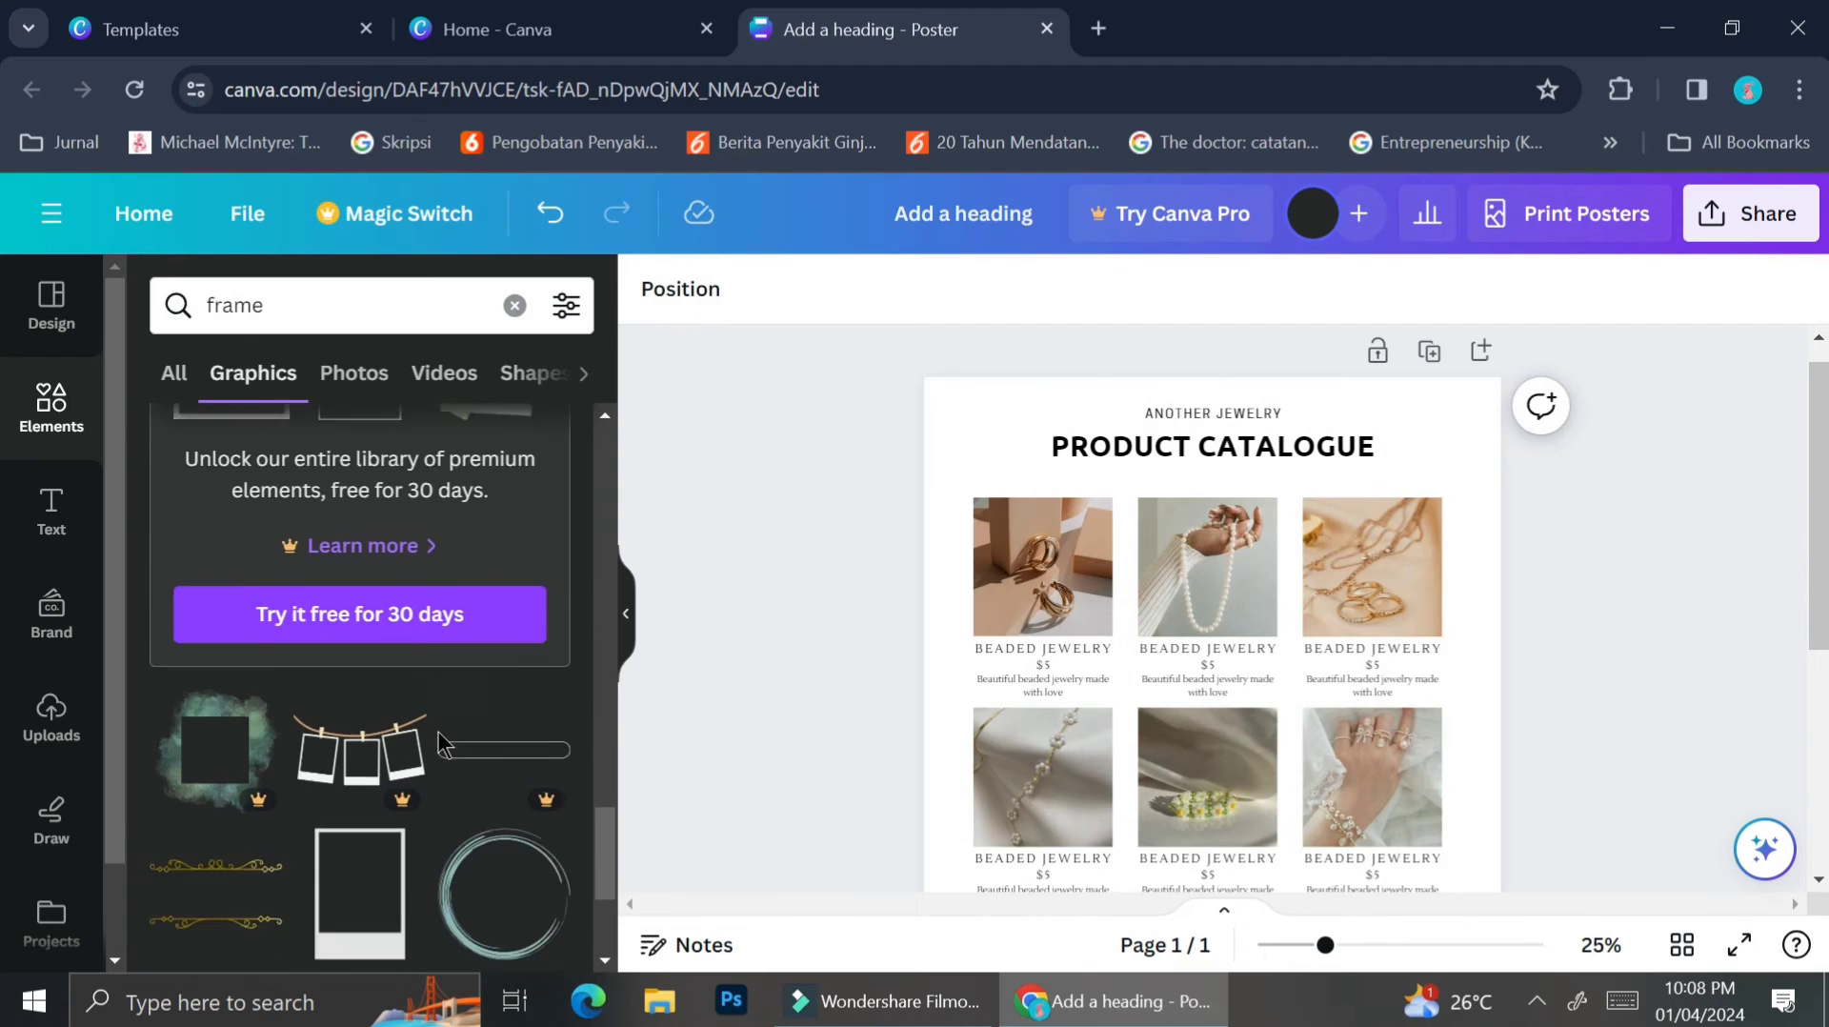
scroll(440, 744, down, 5)
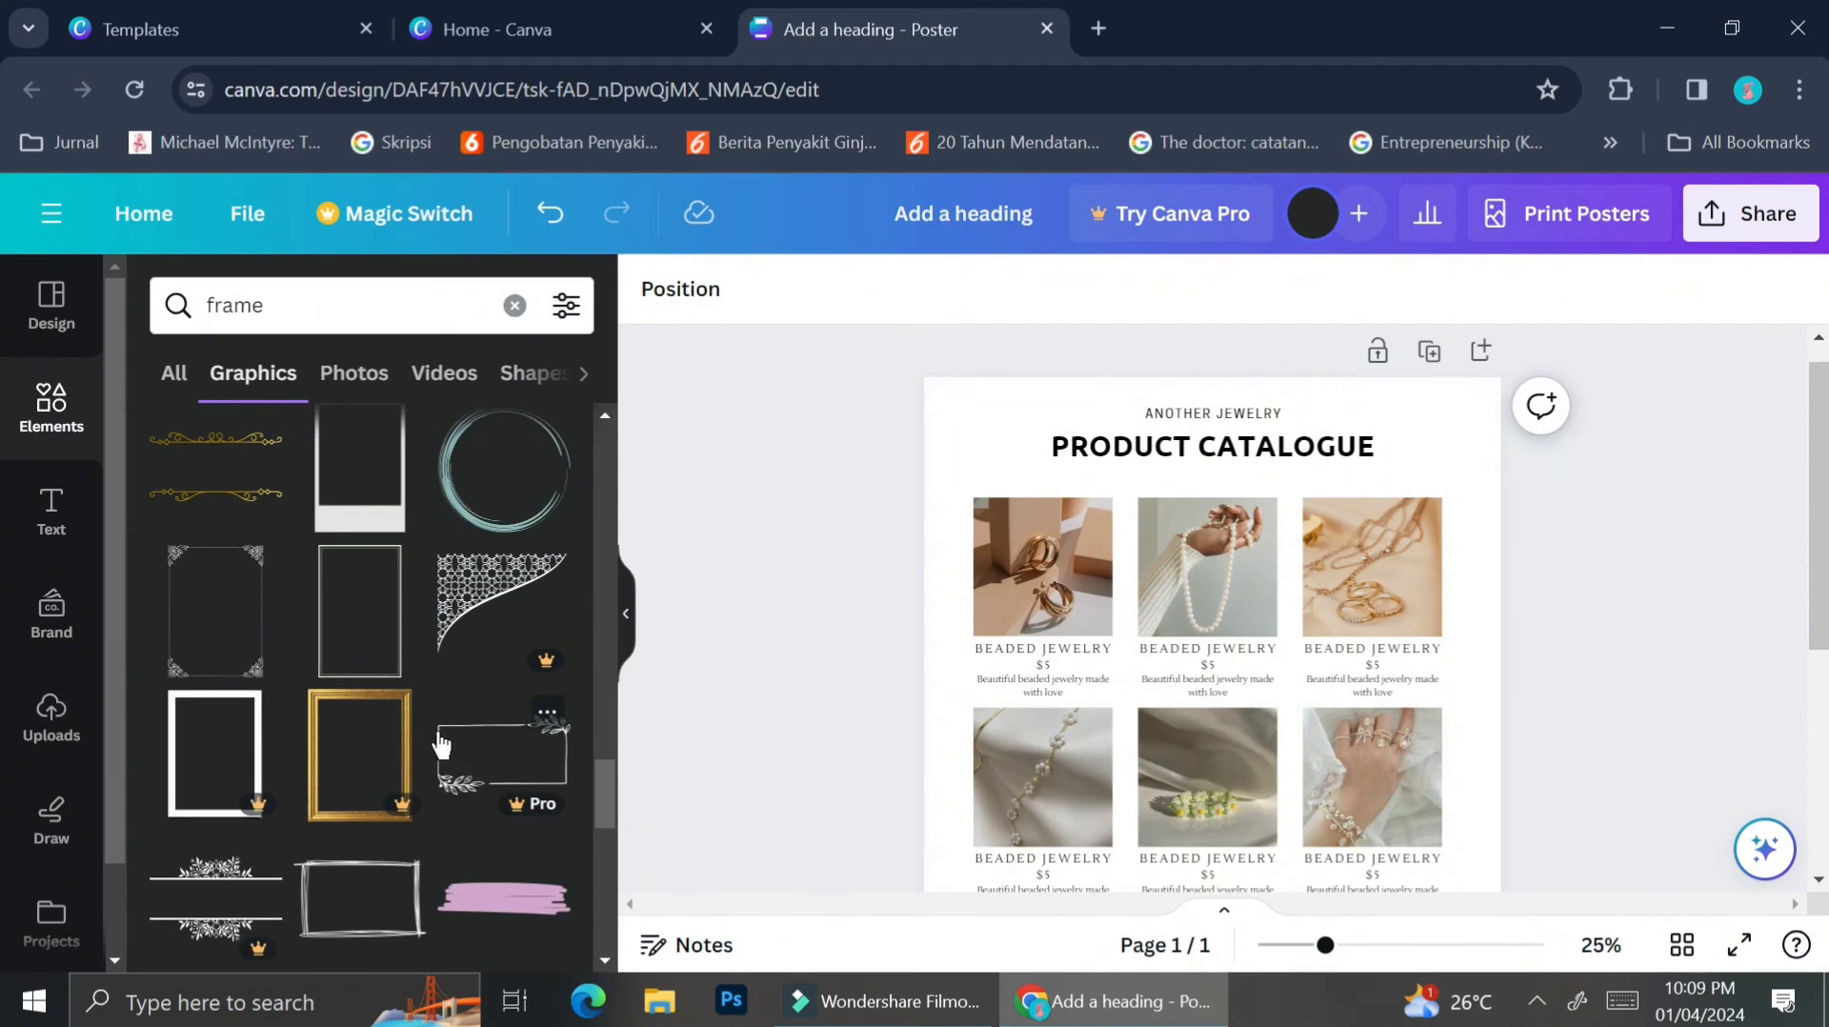
click(440, 744)
Move the ornate frame to the page's upper-left corner and enlarge it to surround the whole poster.
drag(1214, 753, 1047, 508)
drag(1175, 654, 1491, 803)
scroll(1438, 543, up, 4)
scroll(1543, 592, down, 5)
scroll(1320, 419, up, 5)
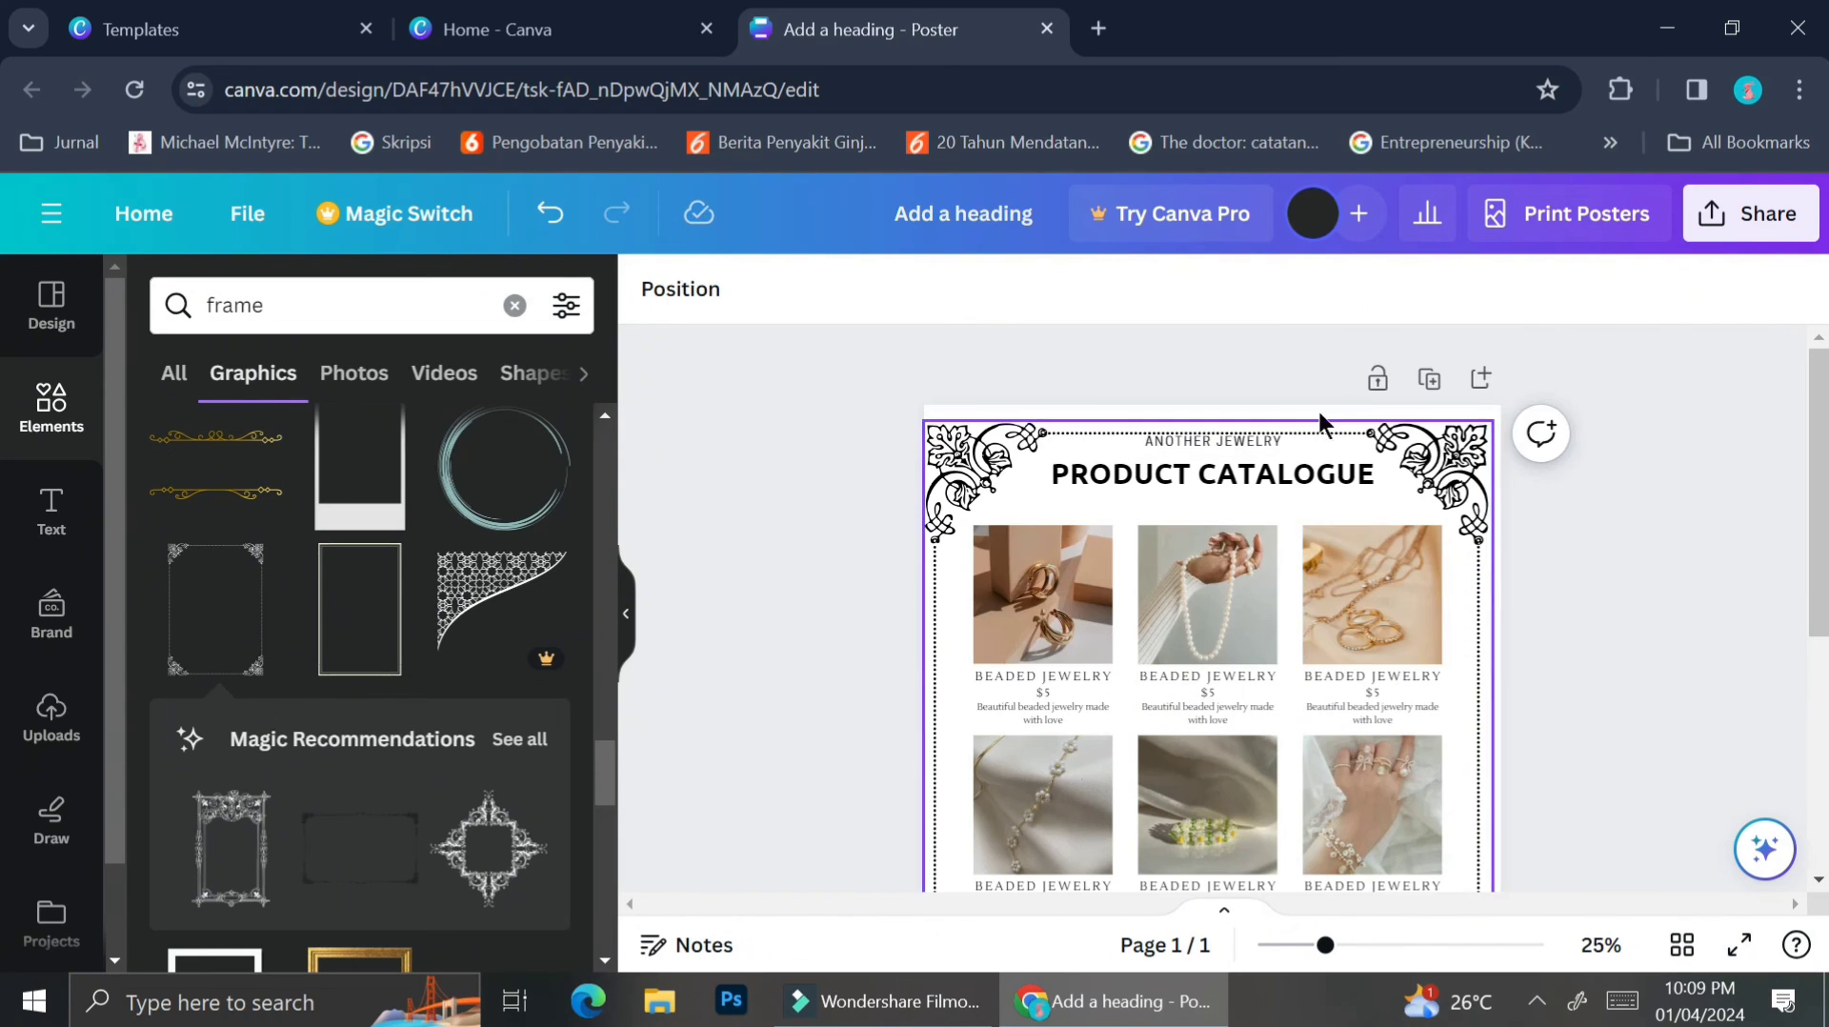
Shift the ANOTHER JEWELRY and PRODUCT CATALOGUE headings down, clear of the frame's upper border.
click(1219, 440)
scroll(1200, 452, up, 3)
click(1288, 486)
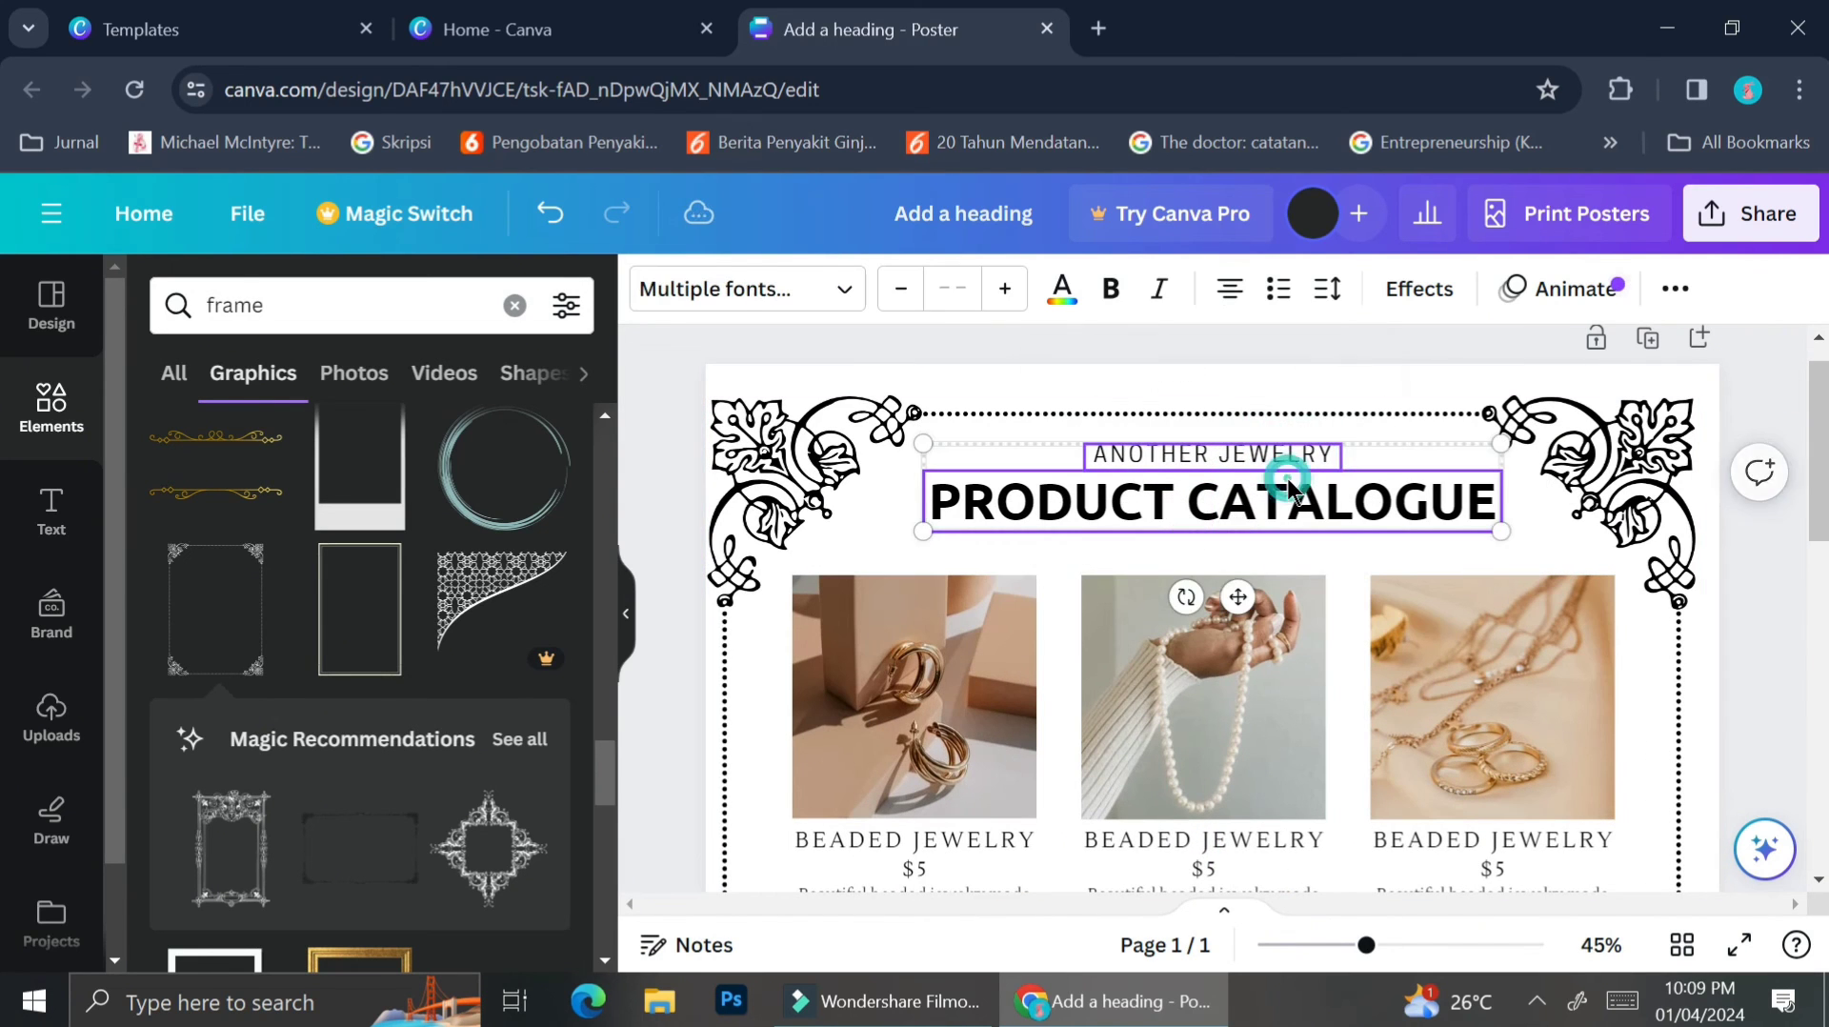
Reposition the ornate frame so it sits centred on the page.
scroll(1266, 750, down, 3)
click(1443, 562)
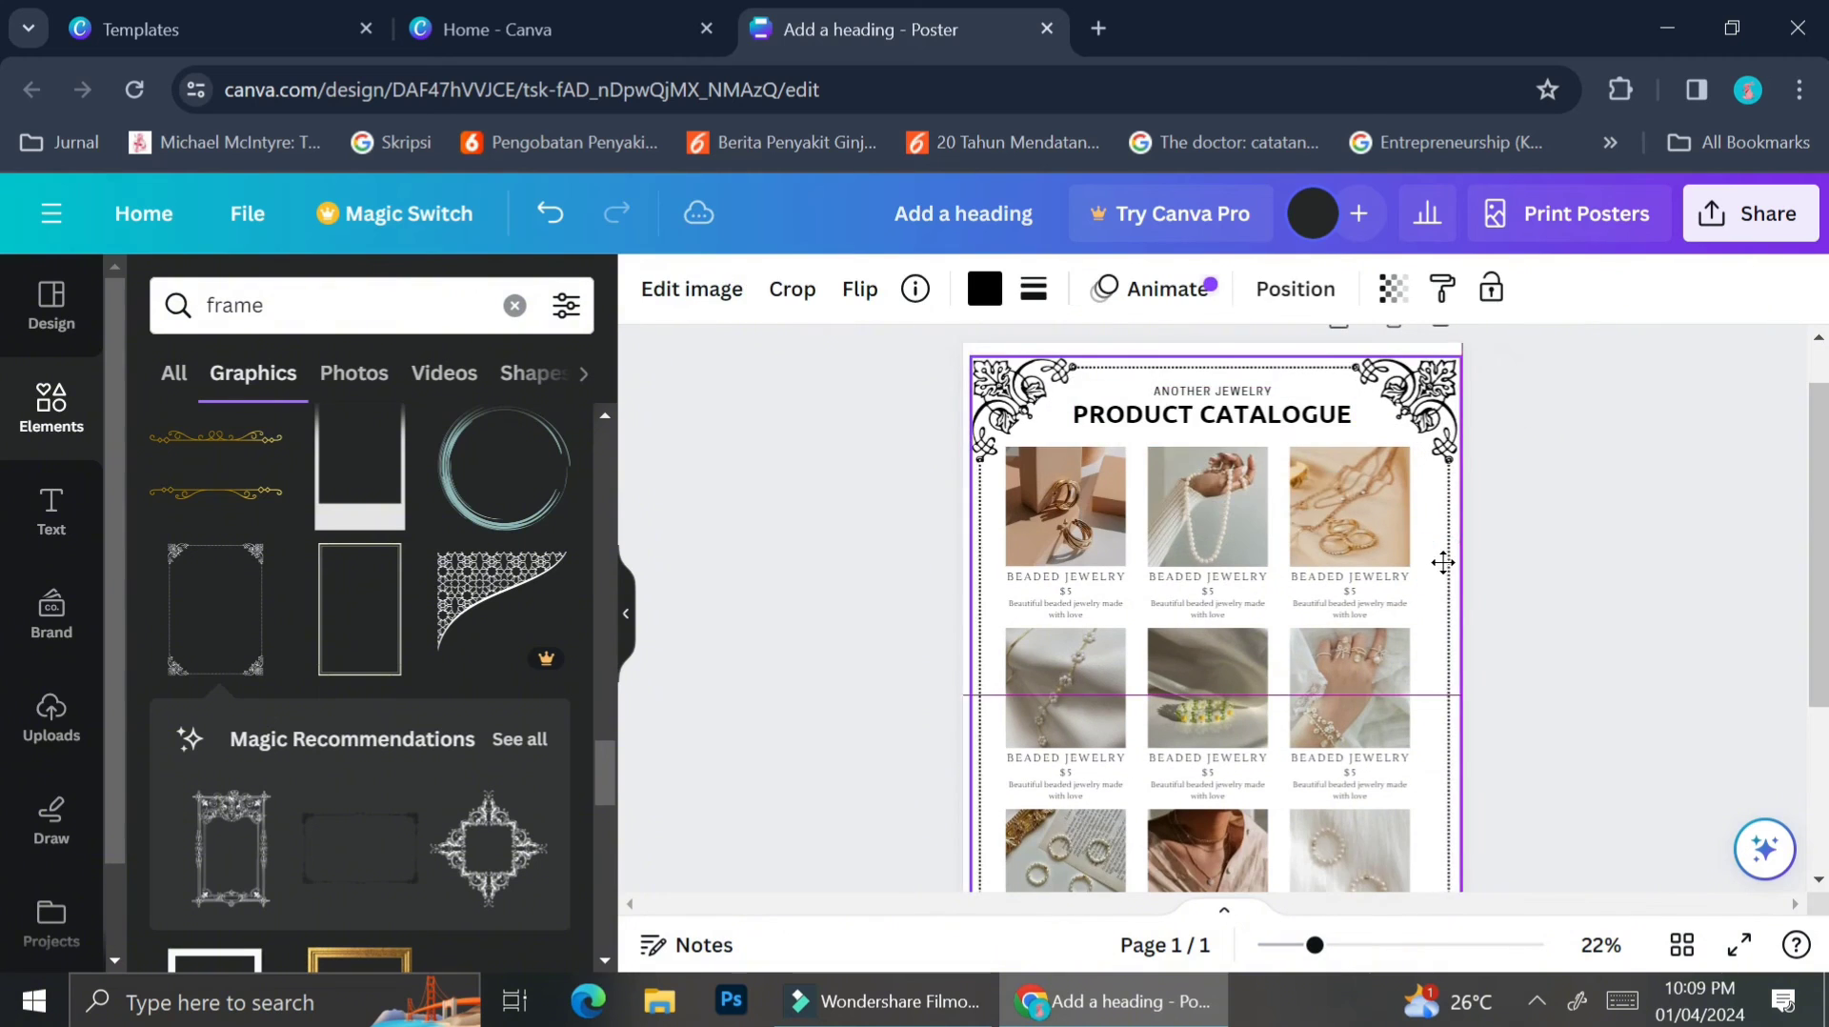
drag(1443, 562, 1440, 431)
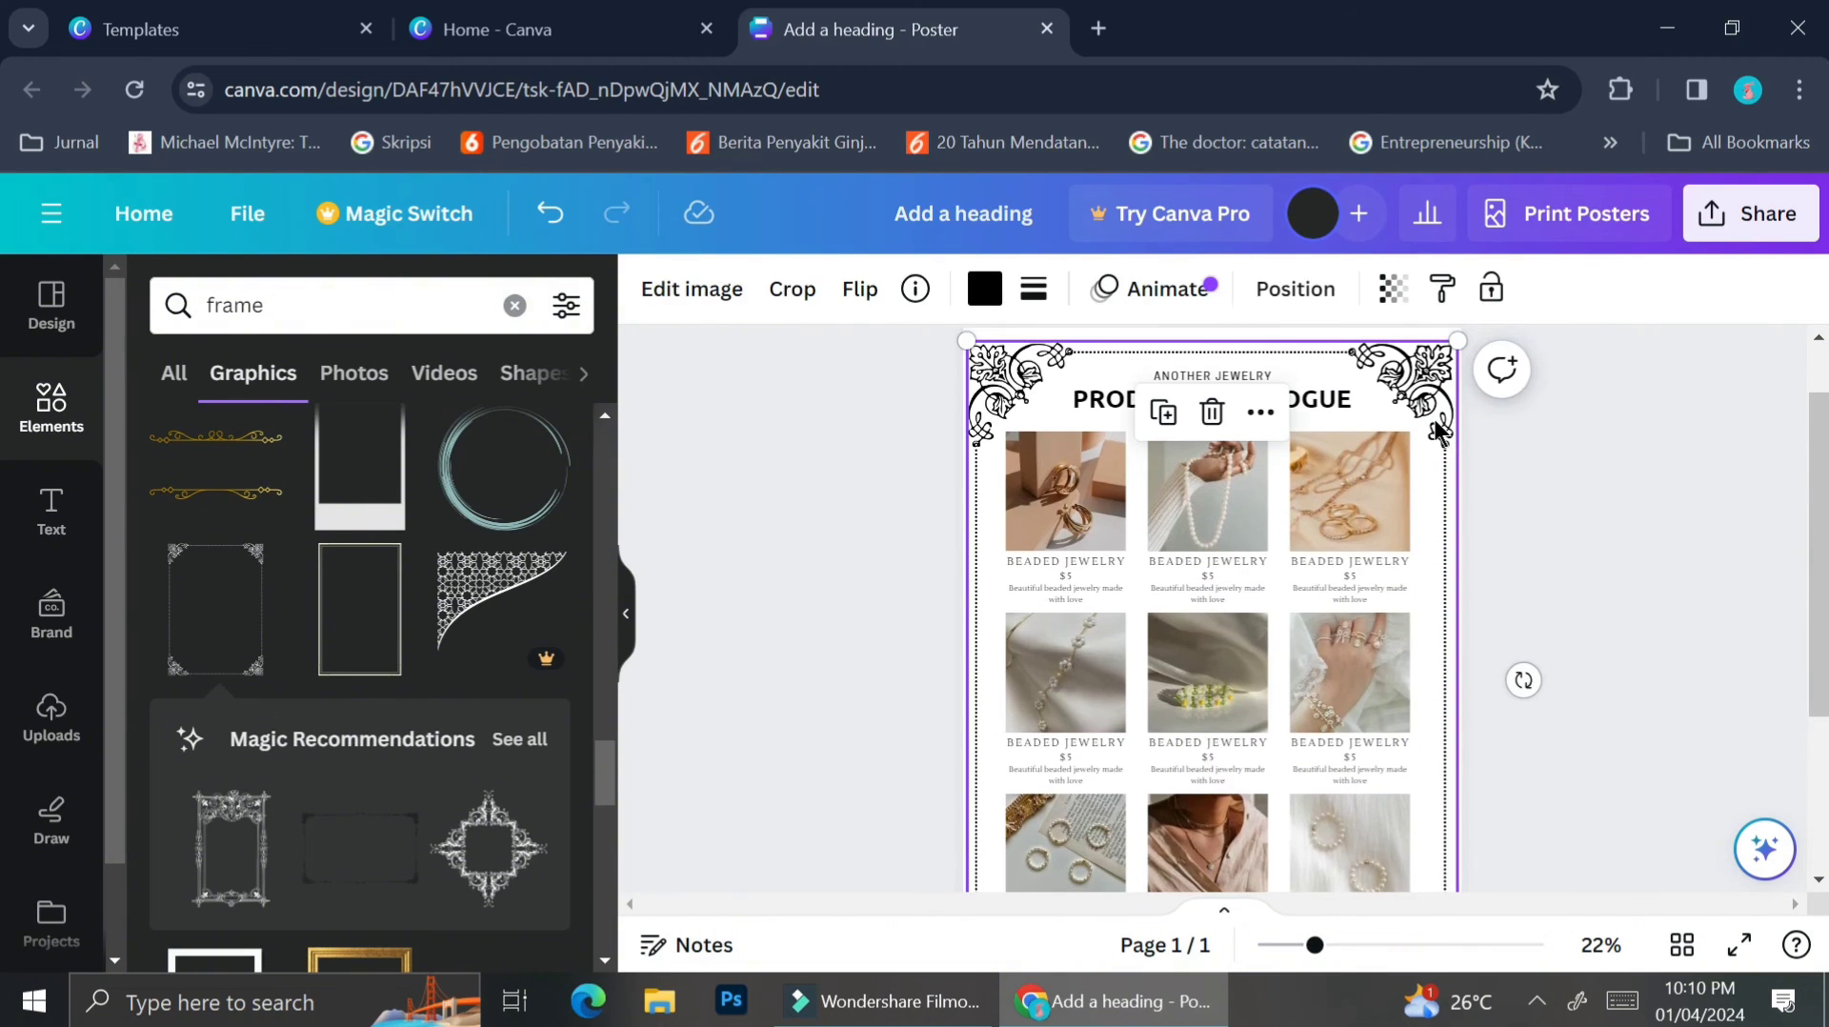
Try several brown, tan and grey photo colours on the ornate frame.
click(983, 286)
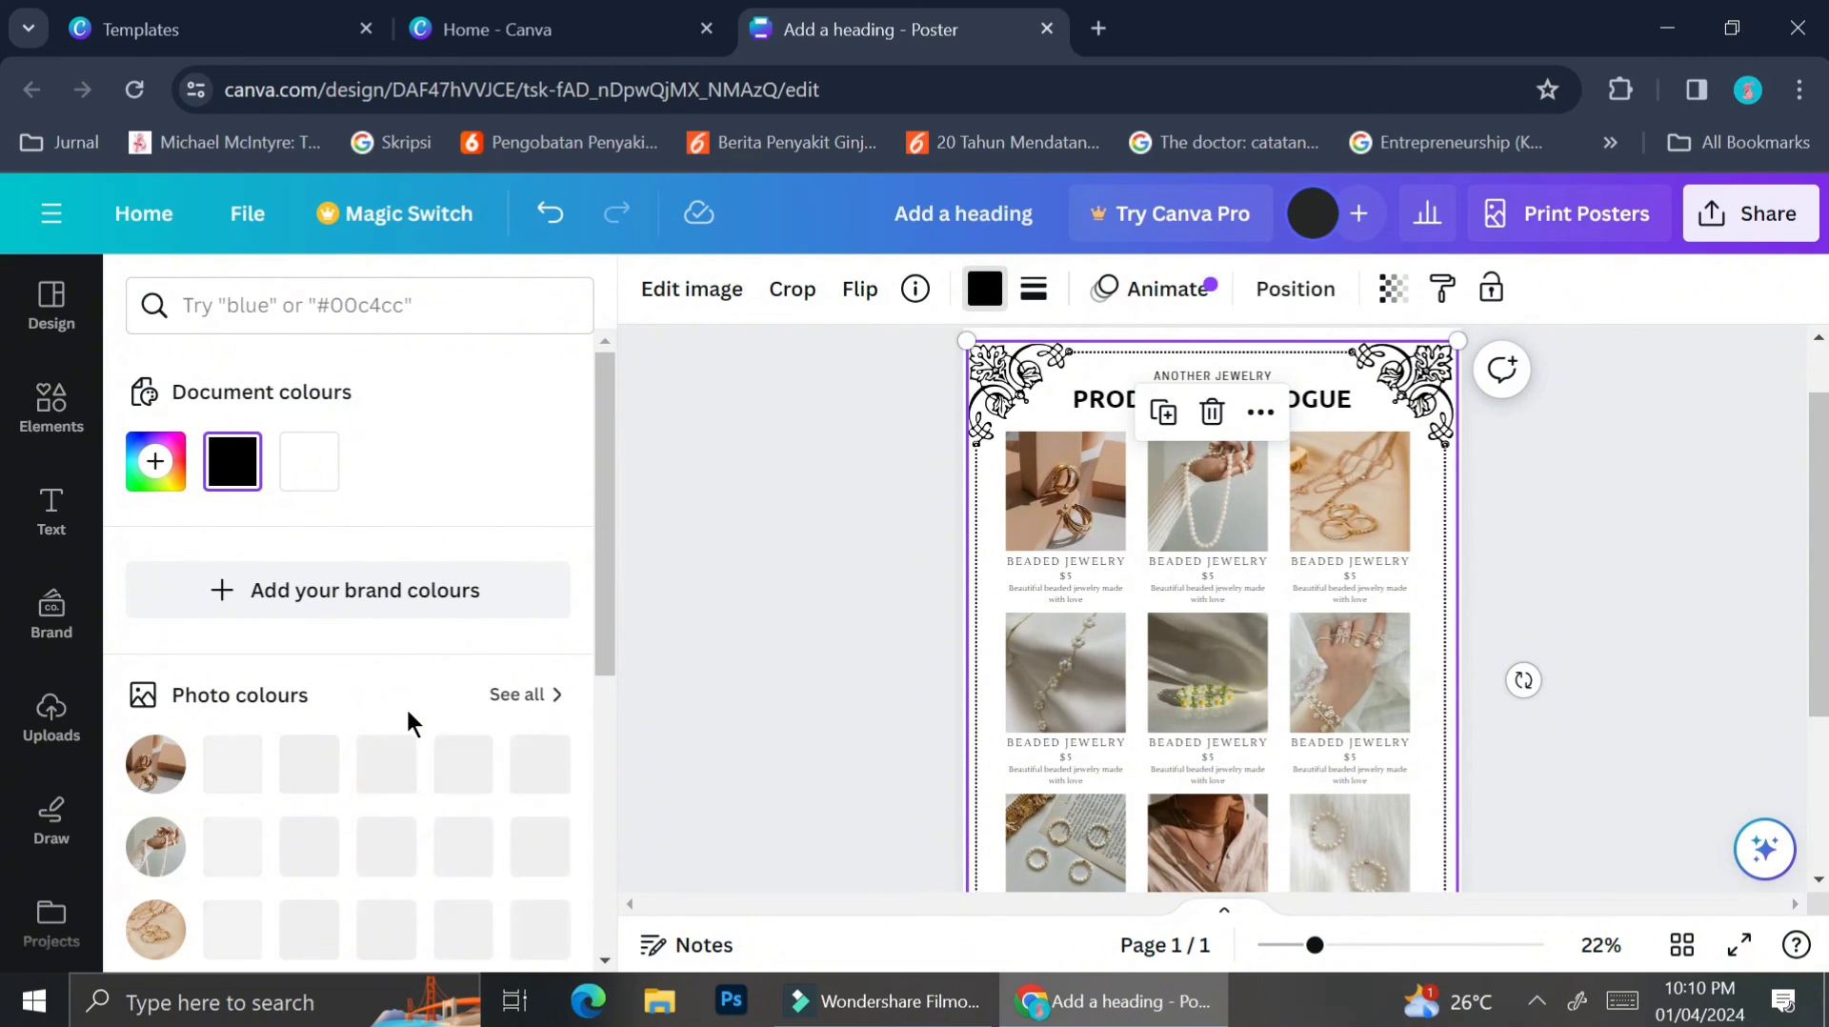
click(446, 851)
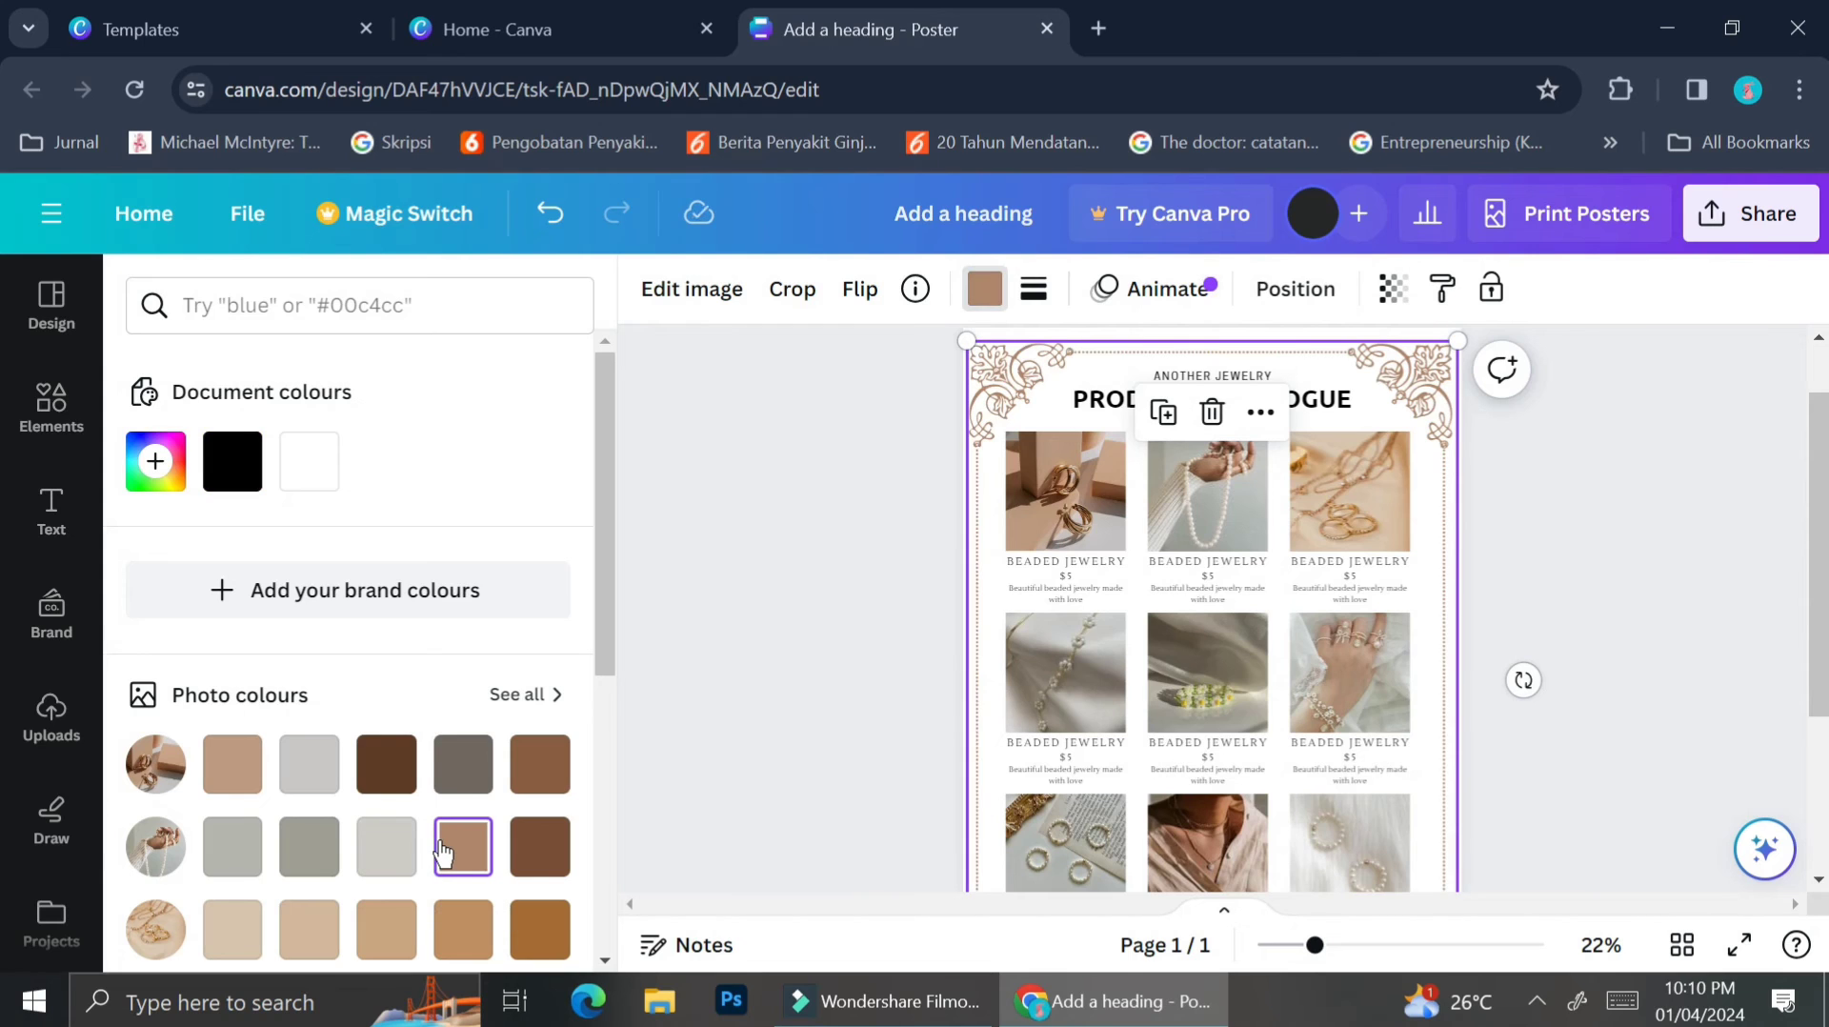
click(467, 779)
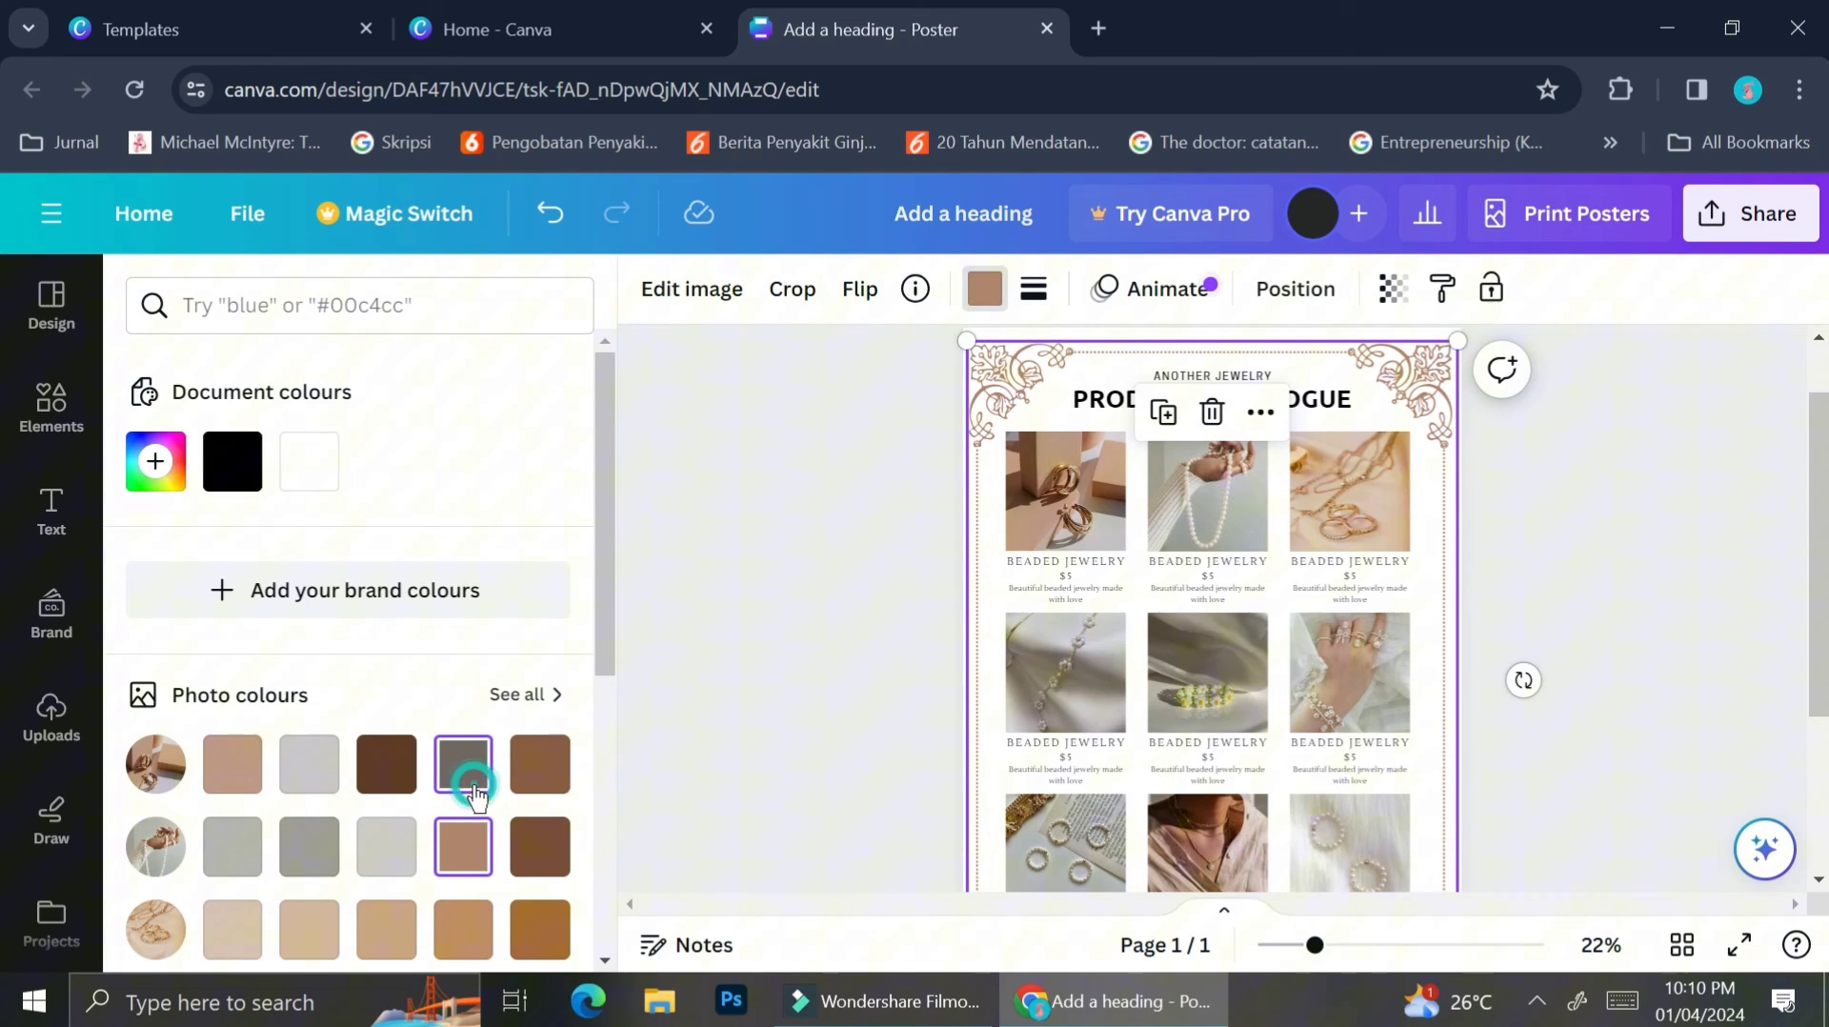
click(408, 776)
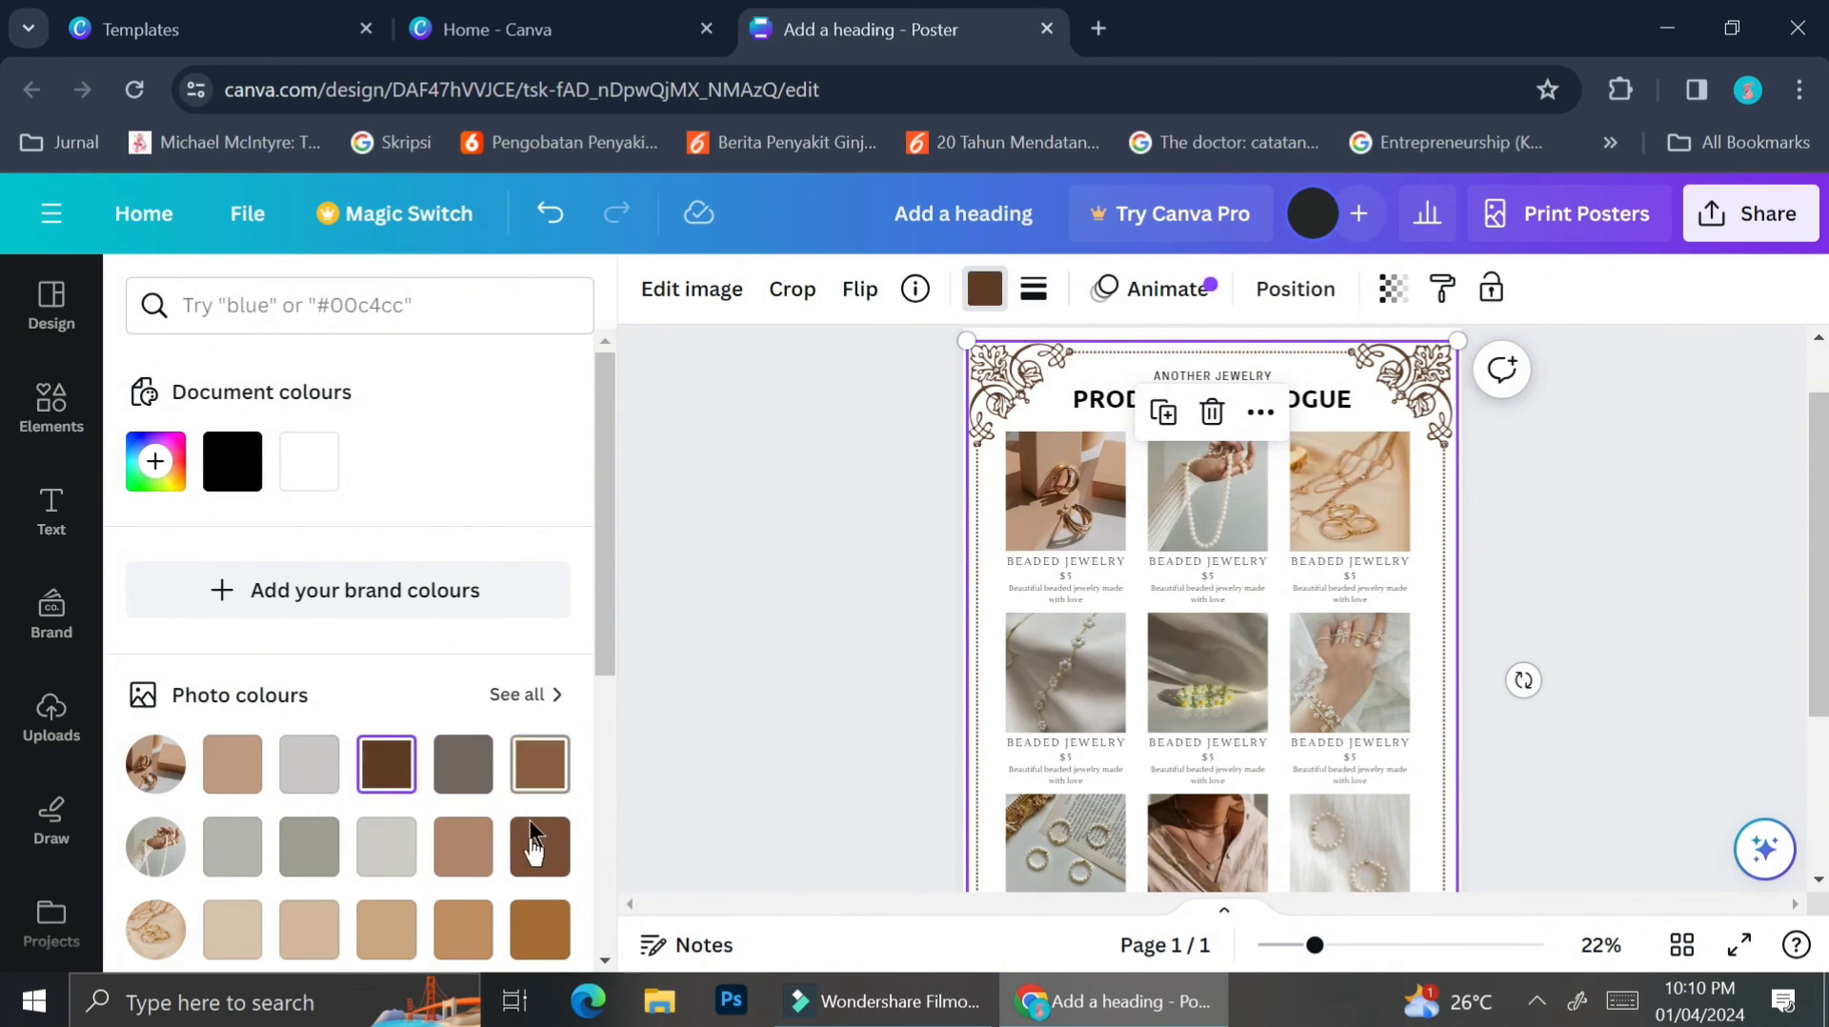
click(537, 862)
scroll(530, 861, down, 3)
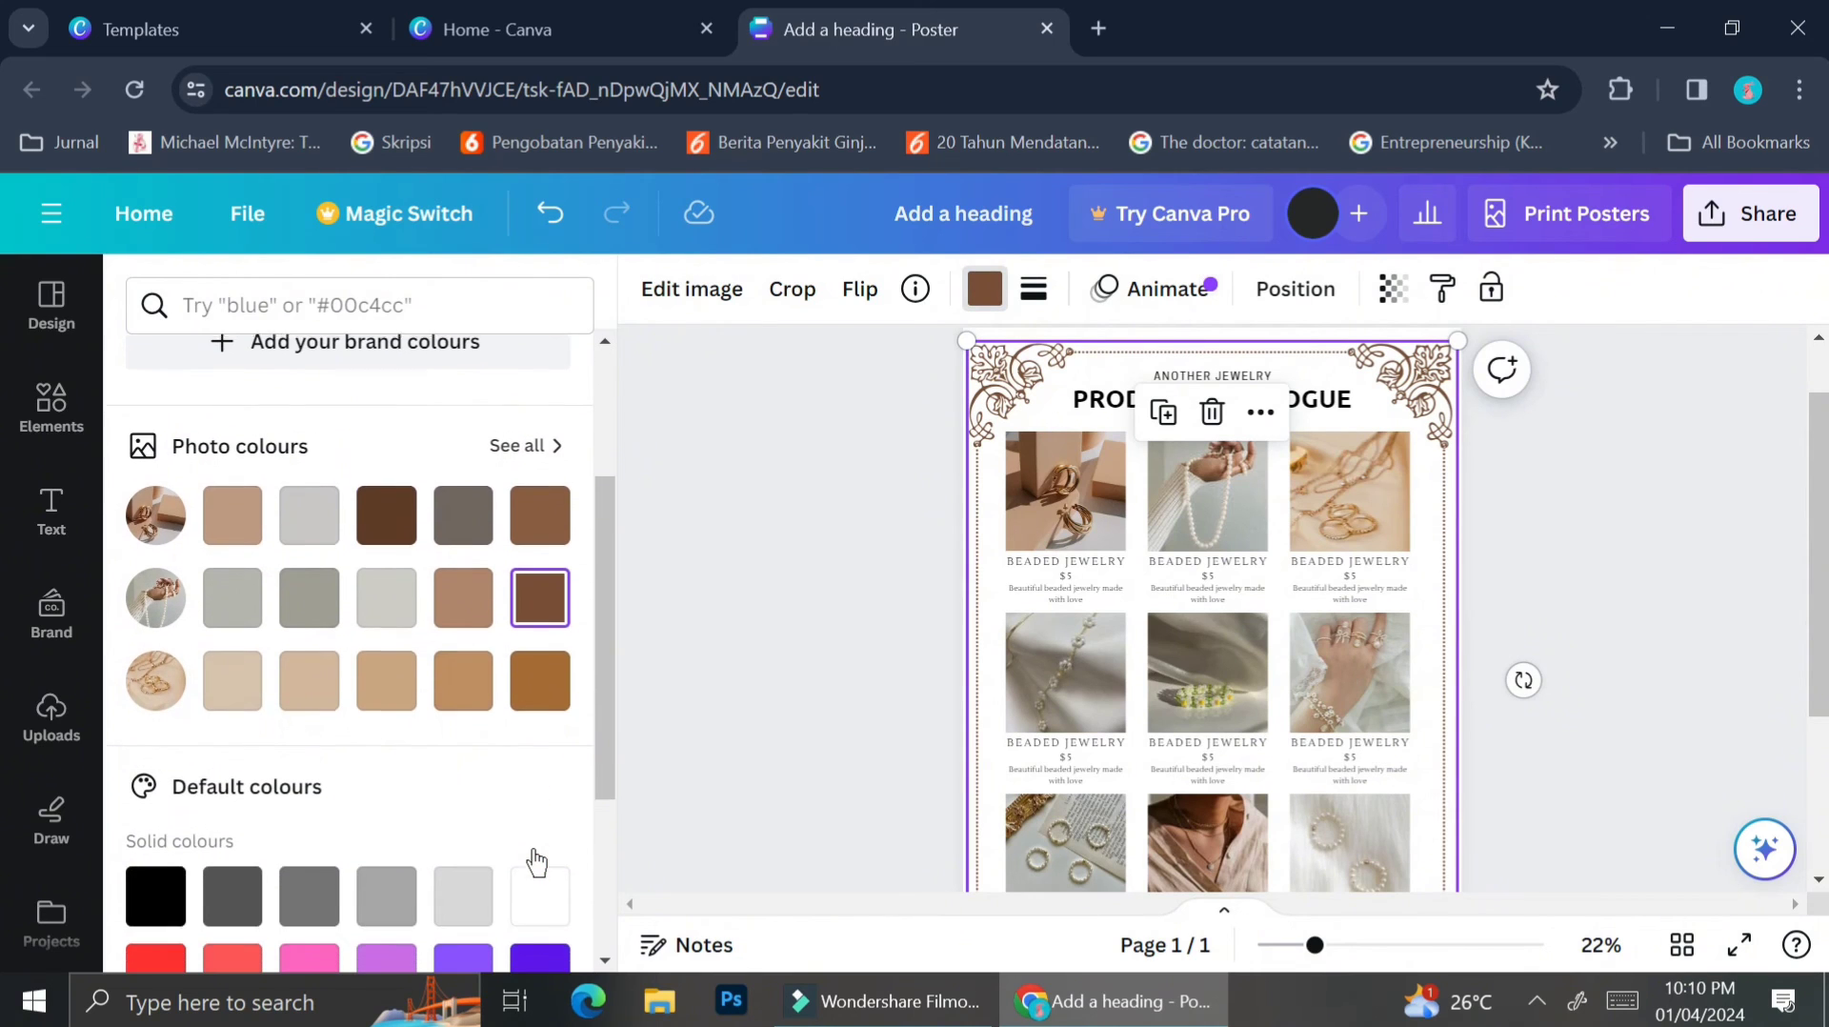
click(322, 688)
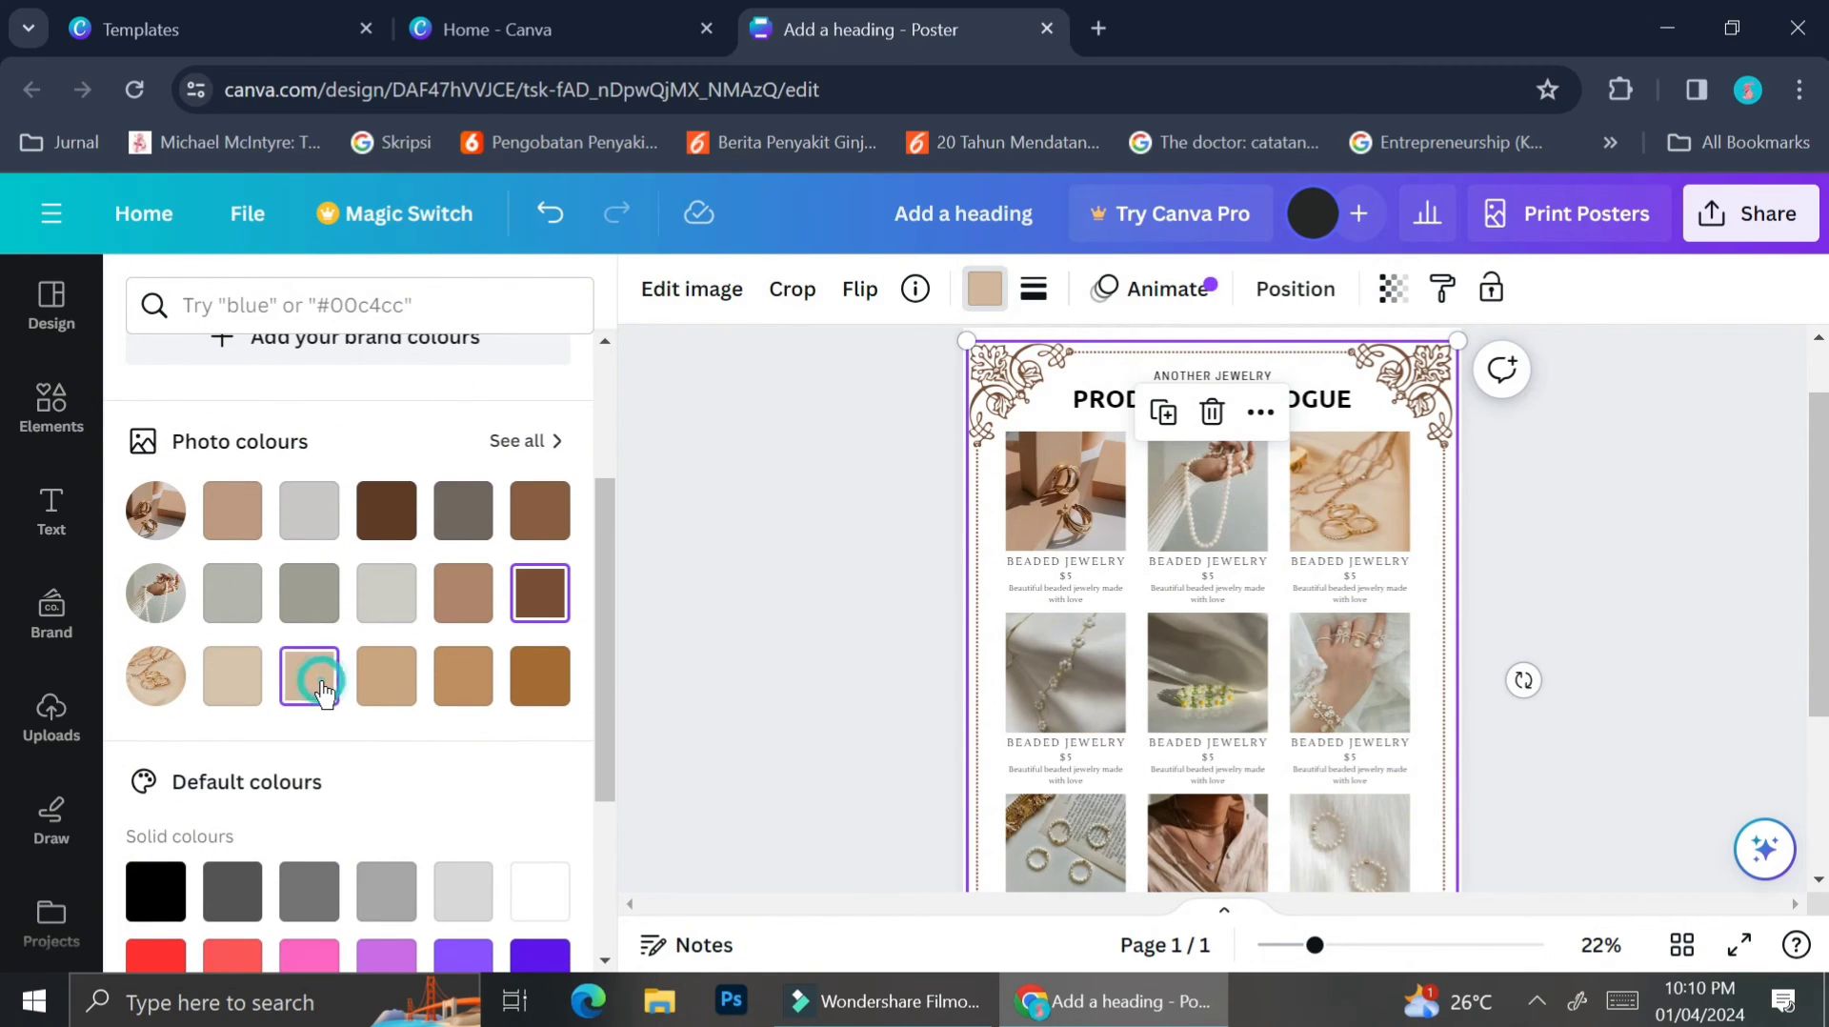
click(463, 678)
click(525, 686)
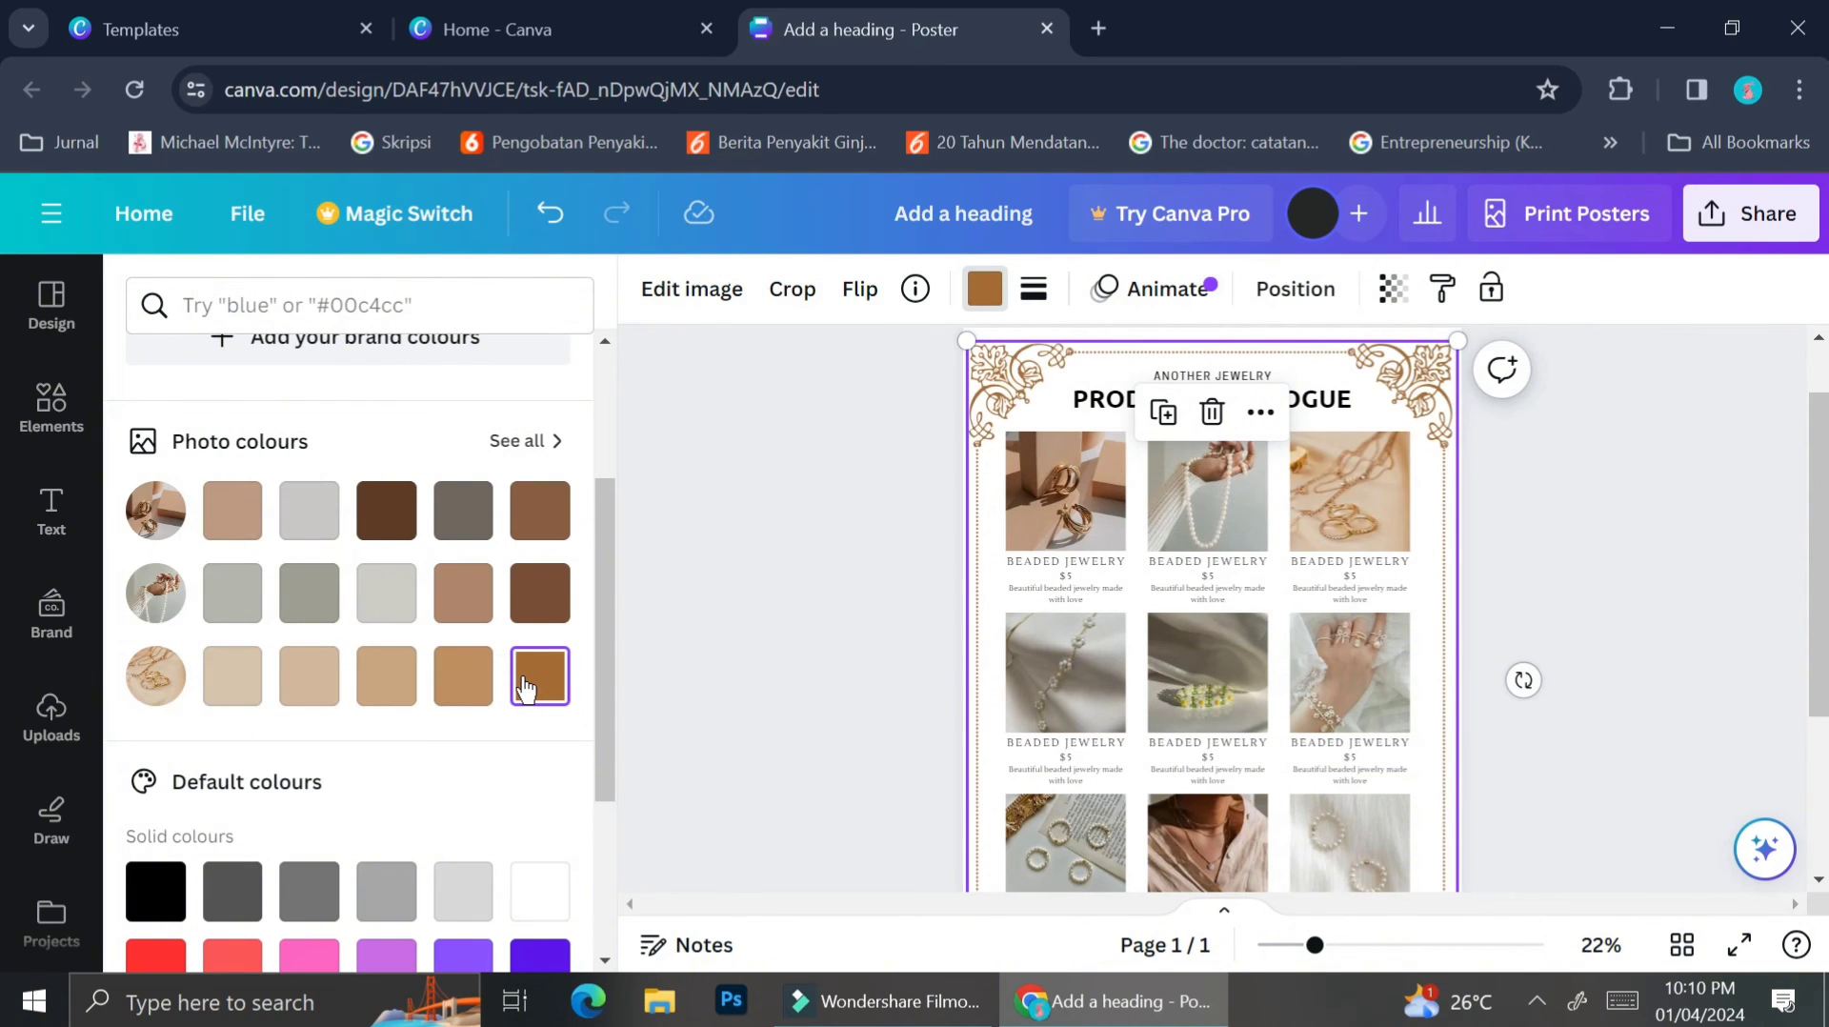
click(393, 593)
Recolour the ornate frame with the darker grey-green from the pearl necklace photo's colours and deselect it.
click(307, 597)
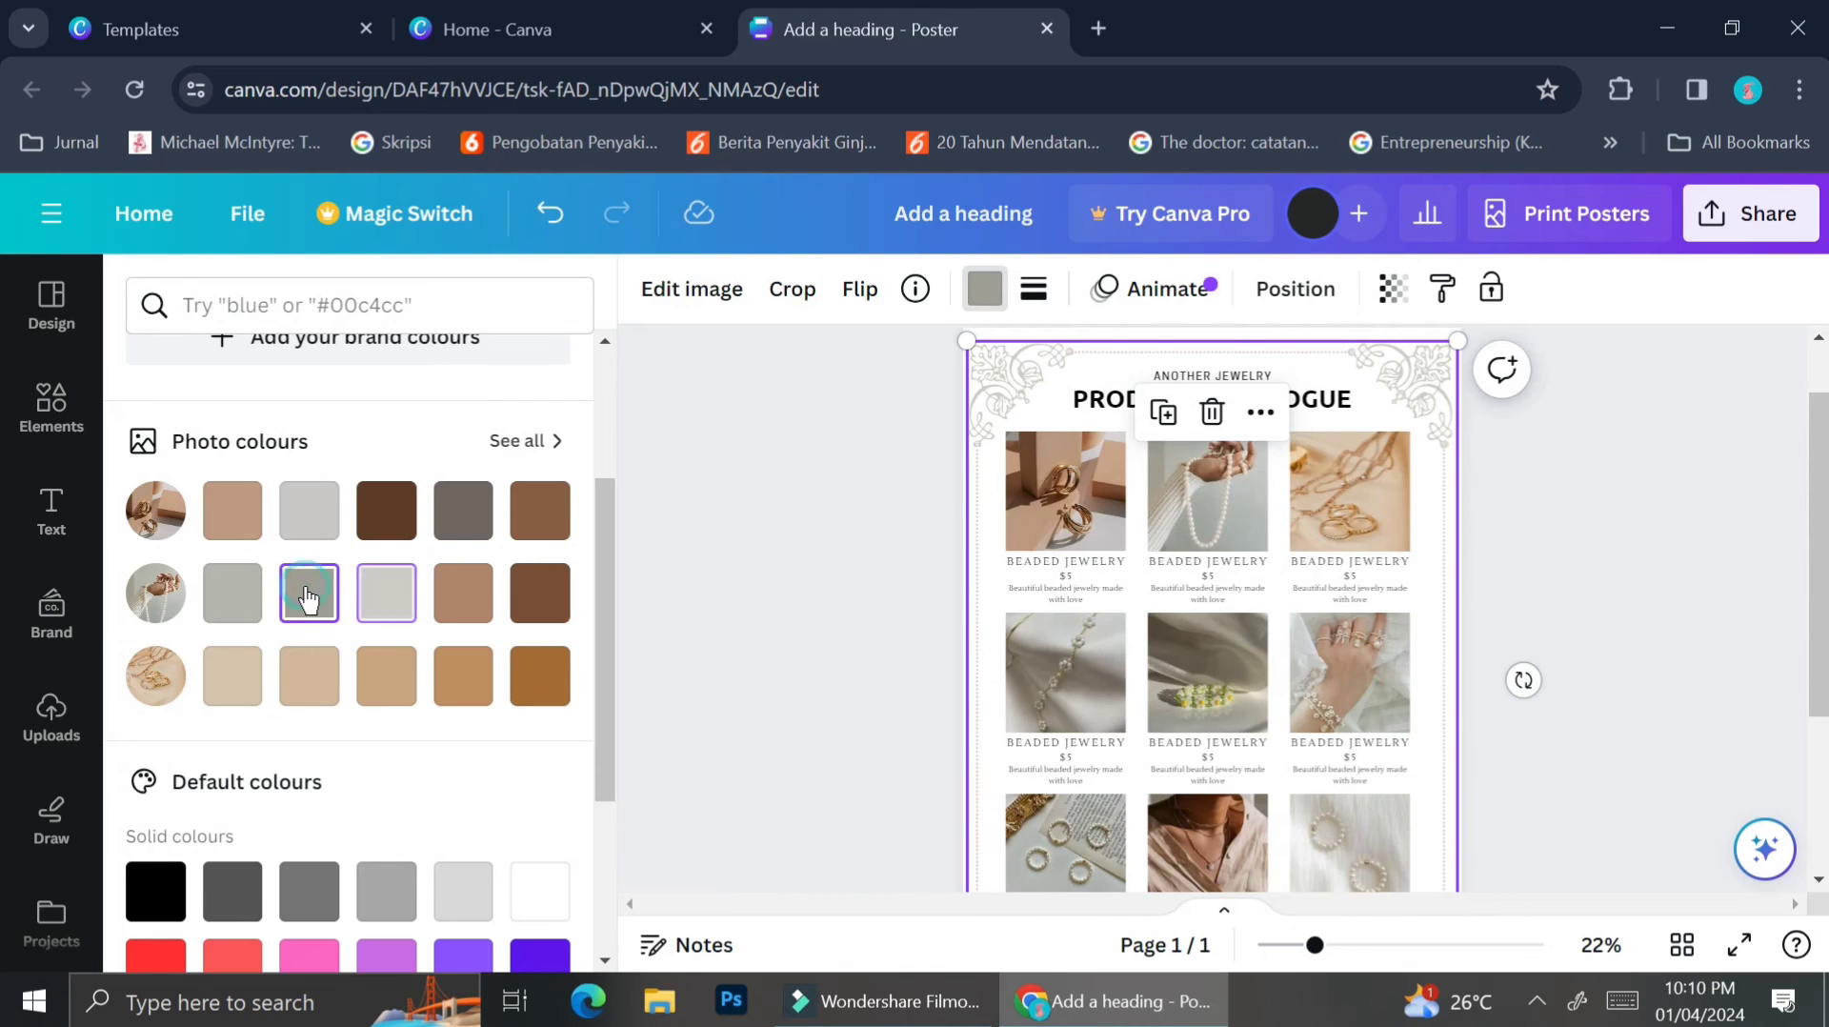
click(812, 518)
click(1463, 471)
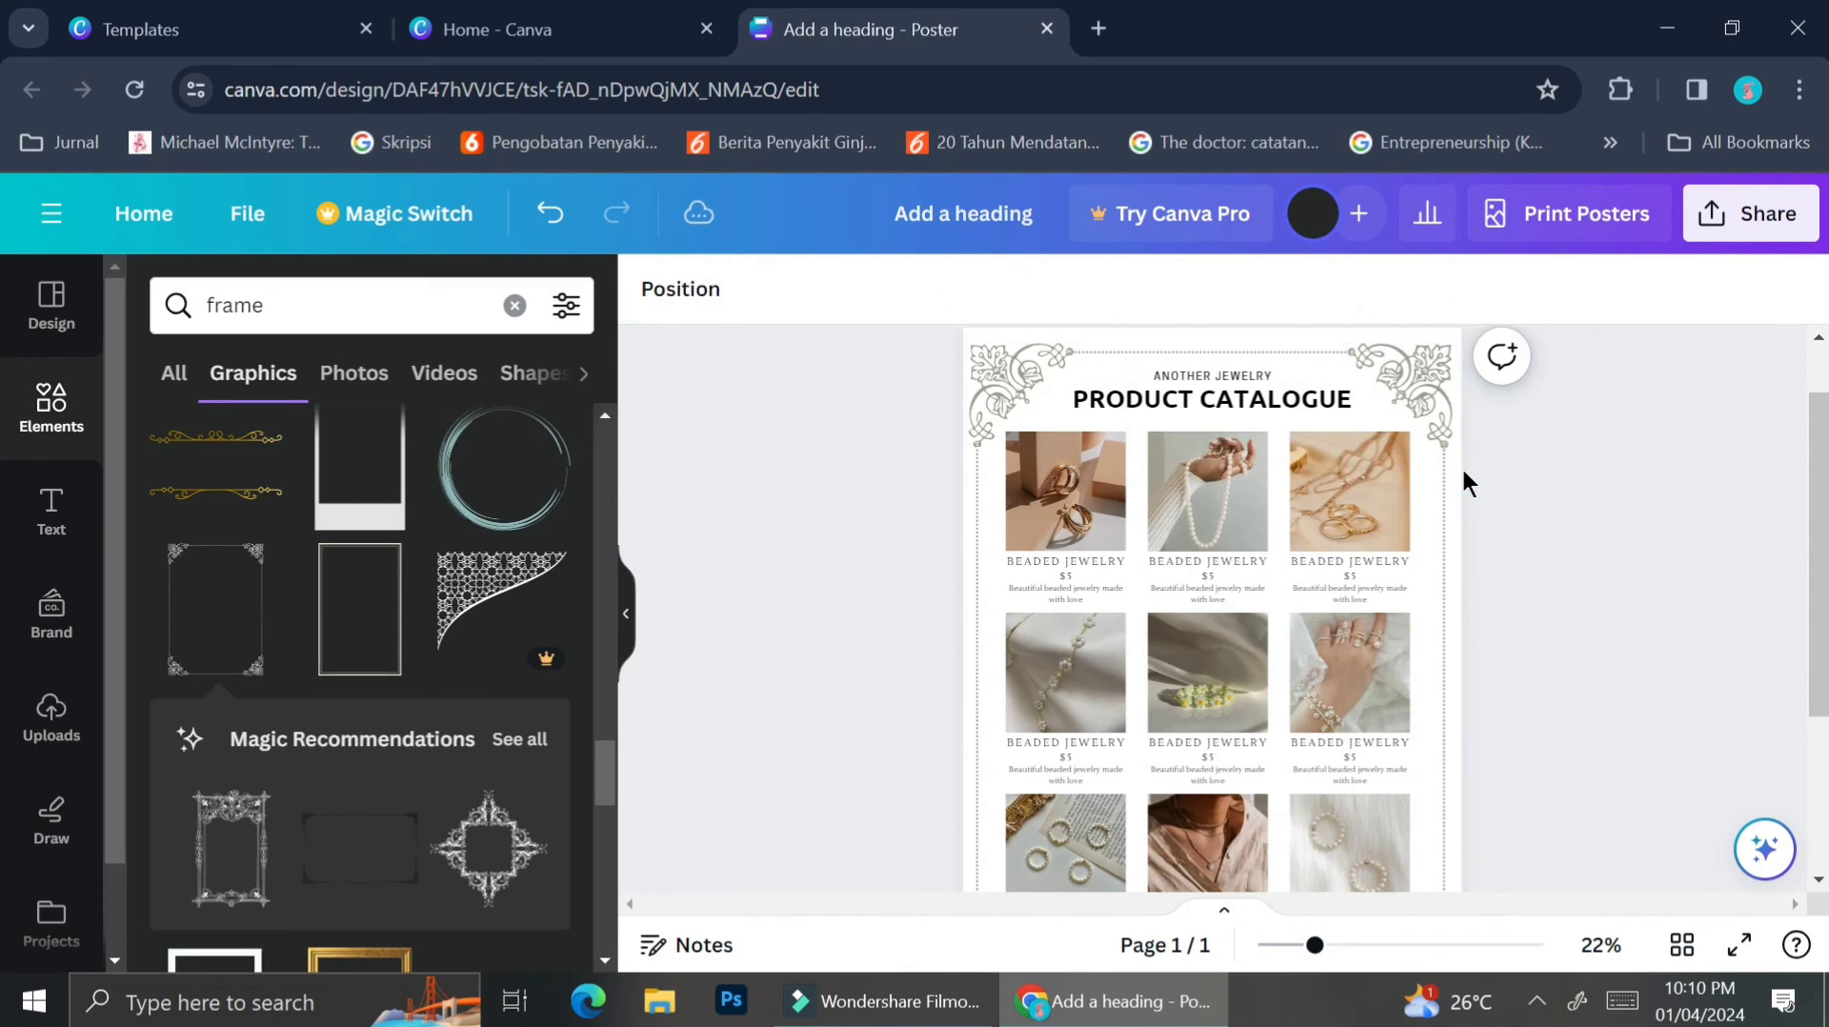
scroll(1371, 552, down, 2)
scroll(1372, 557, up, 2)
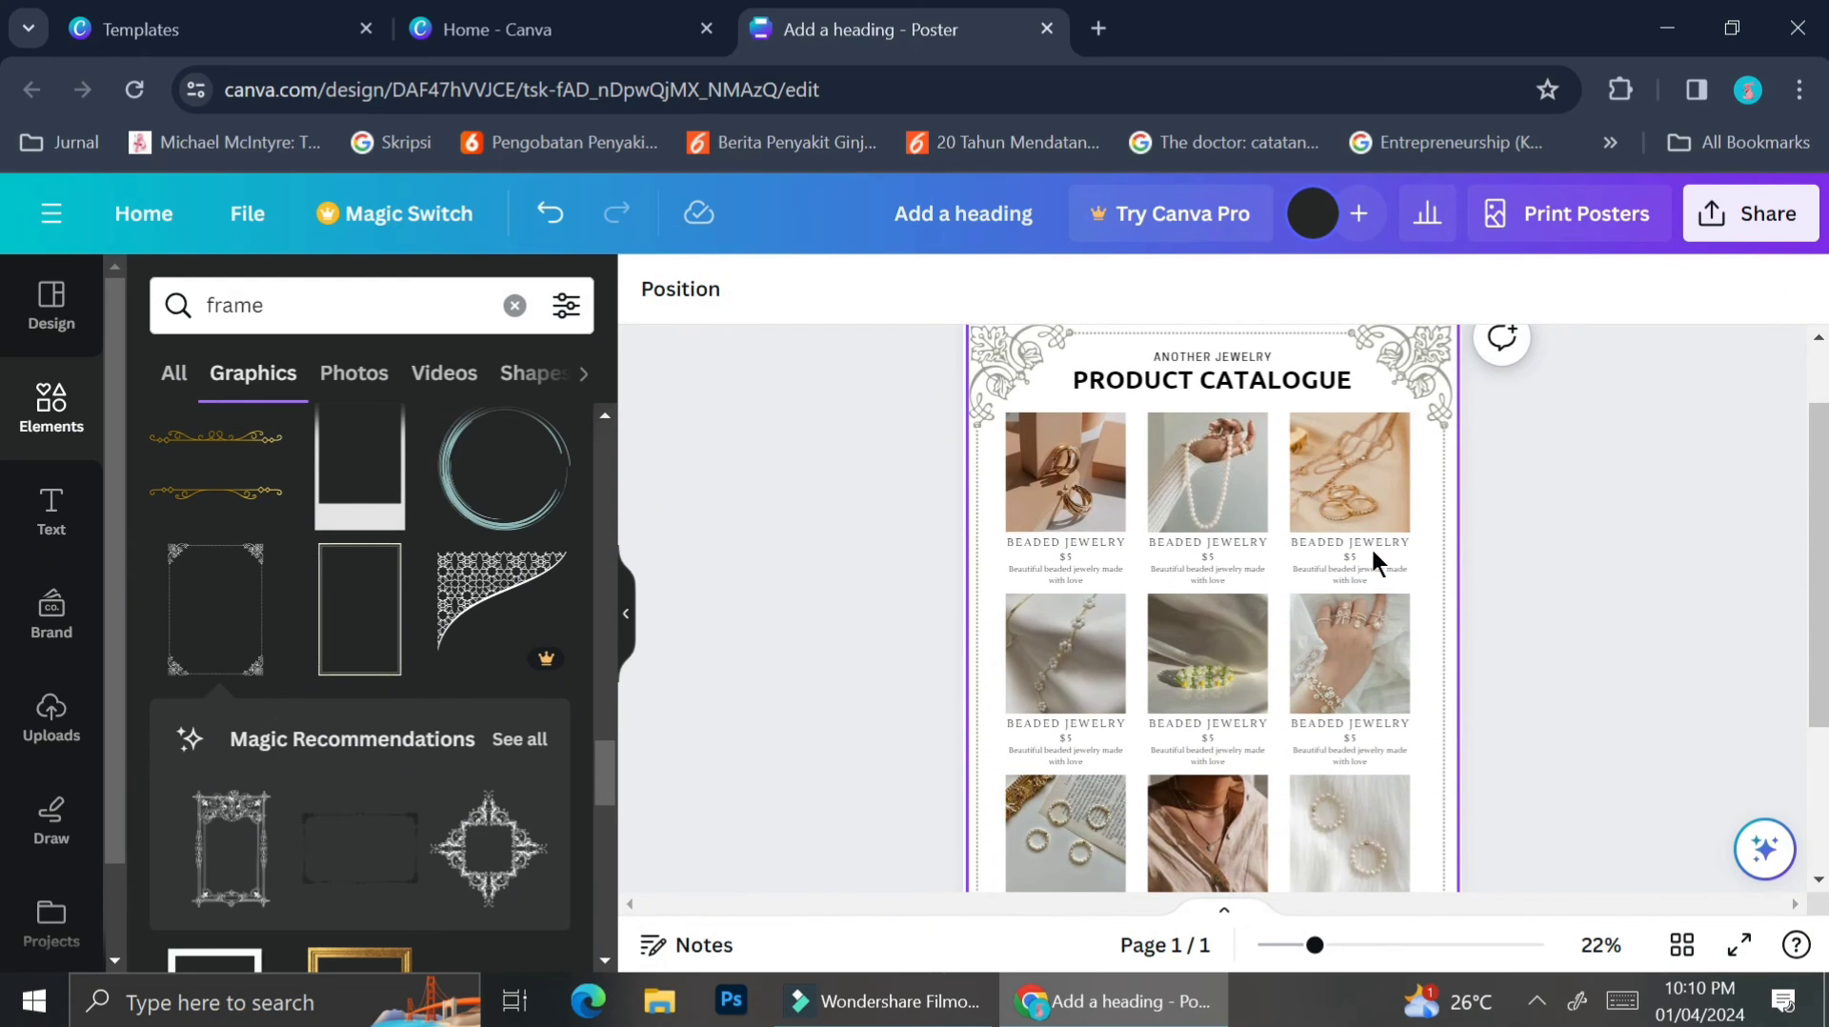
Search the graphics for "beads" and browse the results.
scroll(298, 752, down, 6)
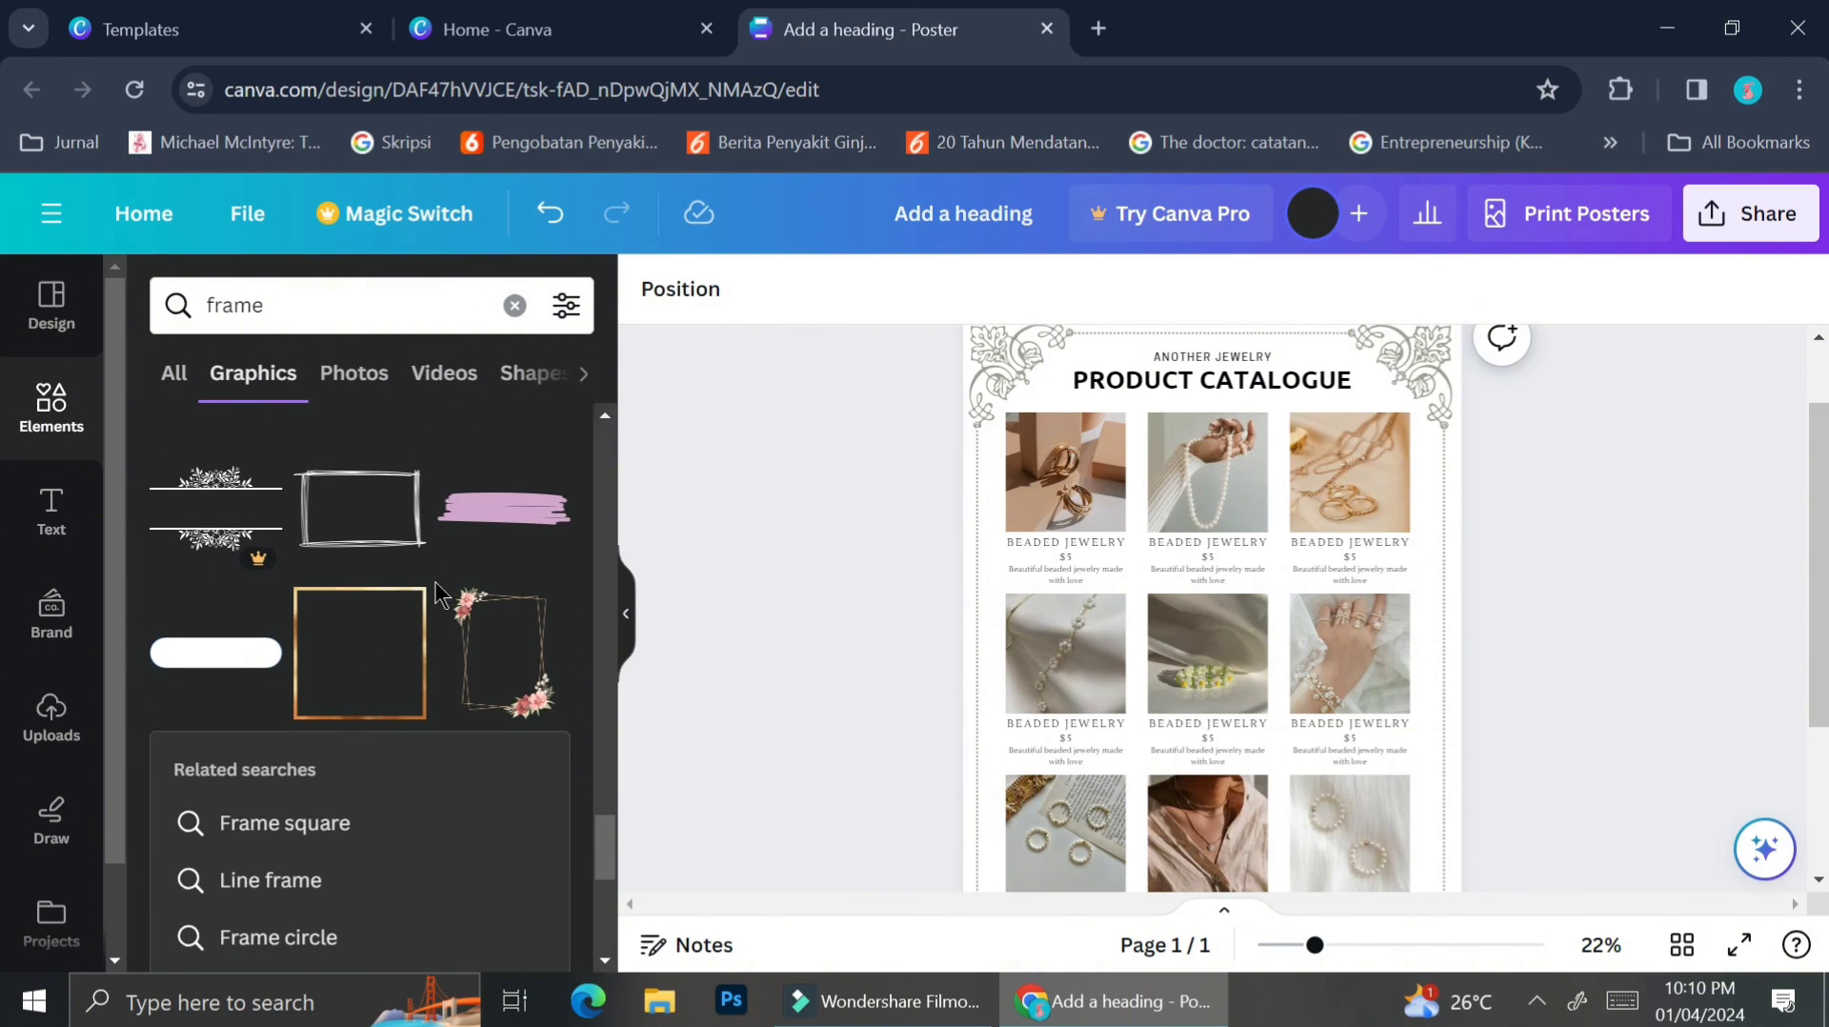
click(340, 325)
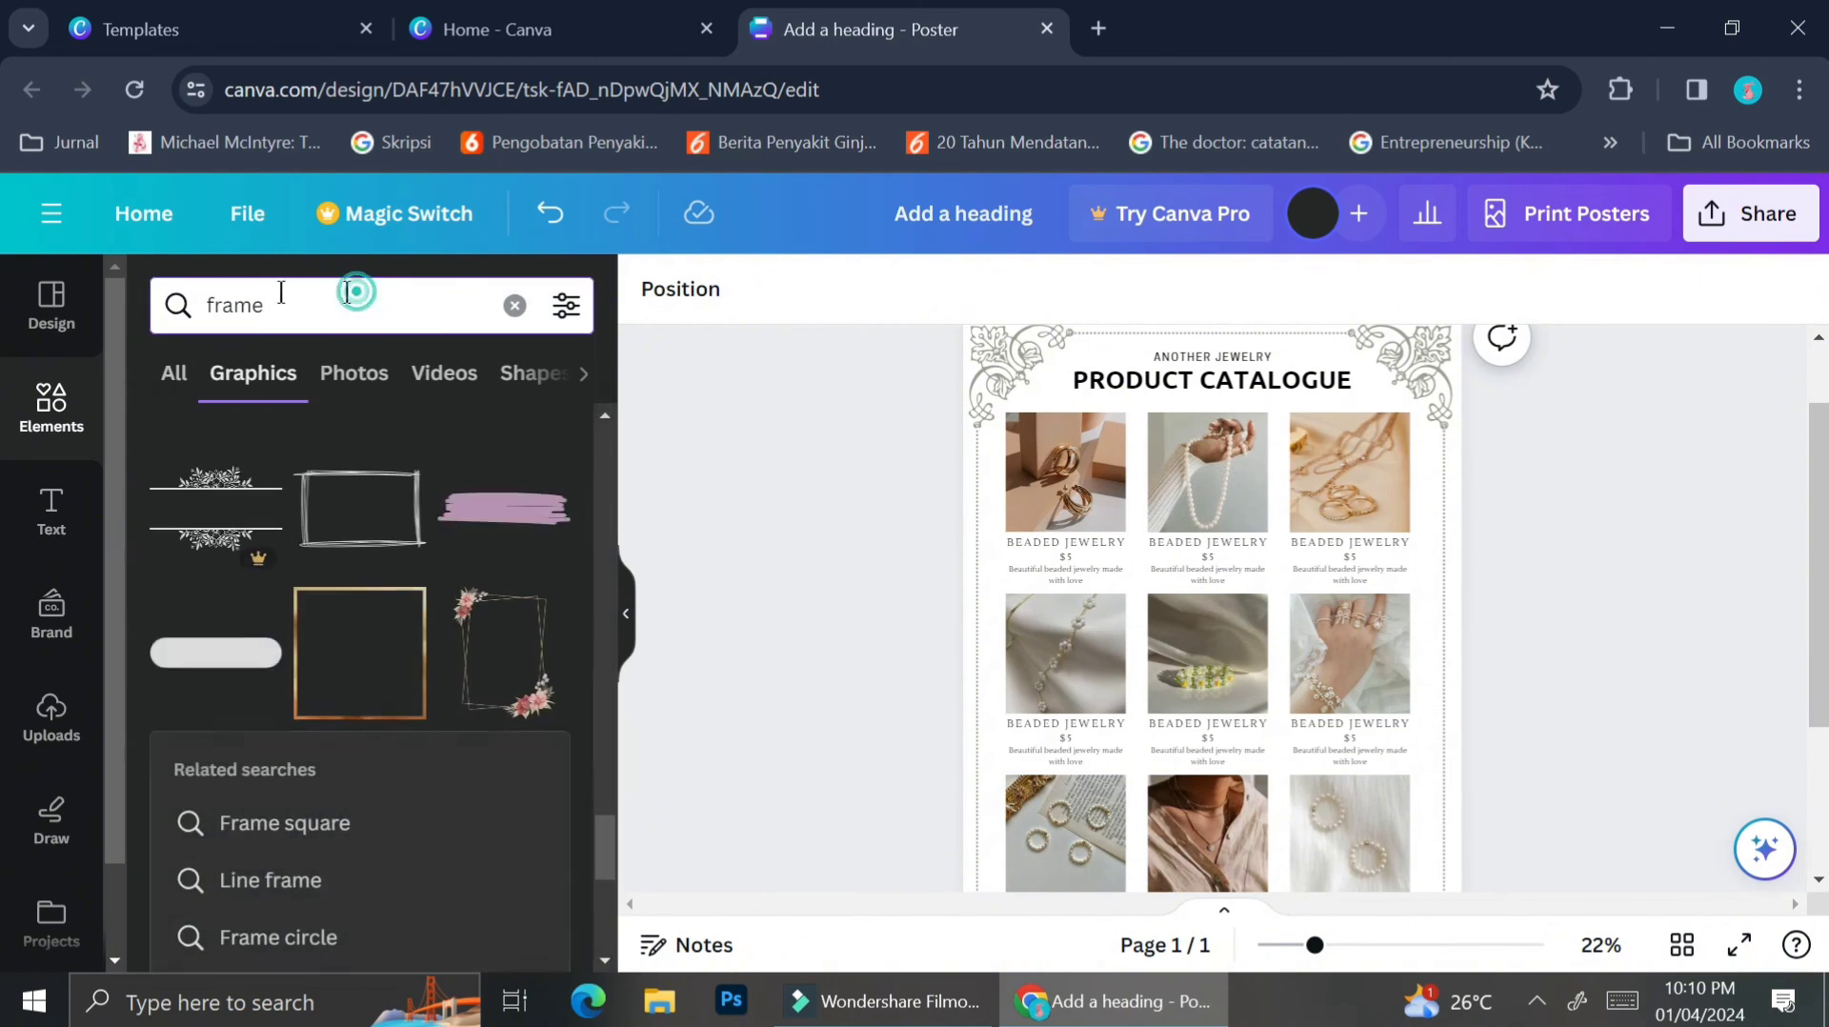
double_click(355, 303)
text(beads)
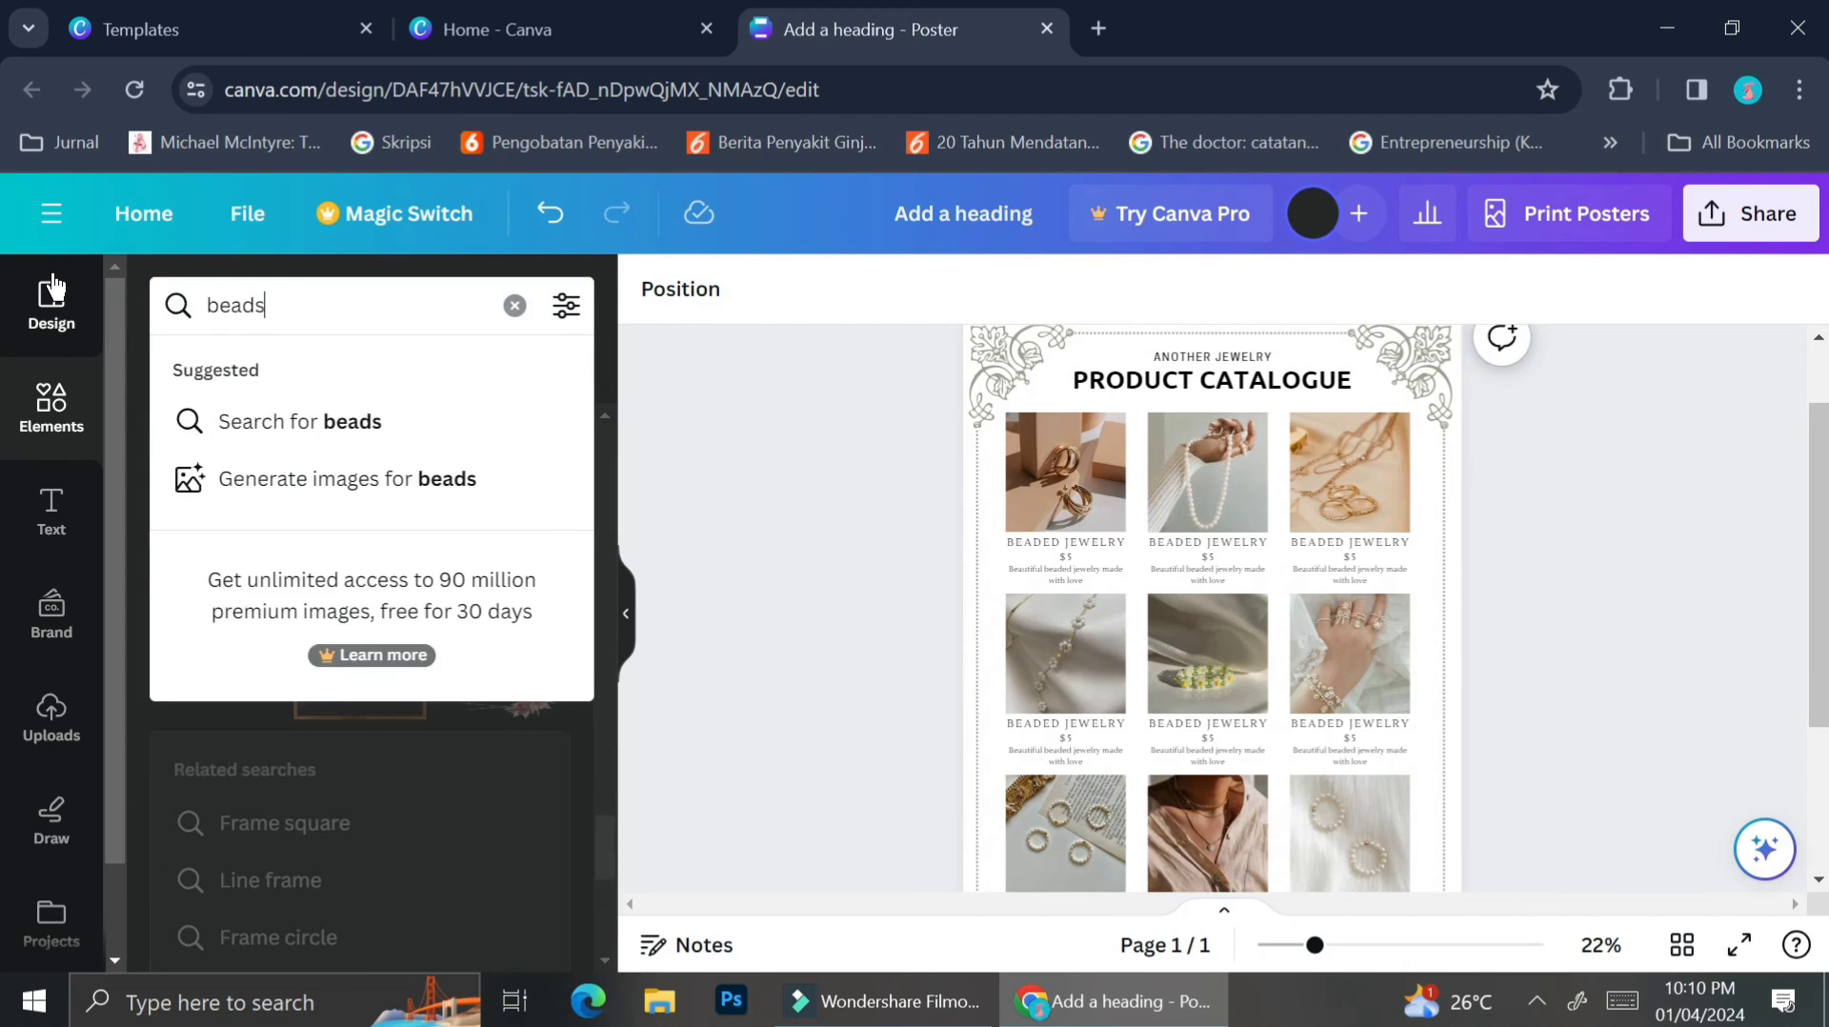
key(Return)
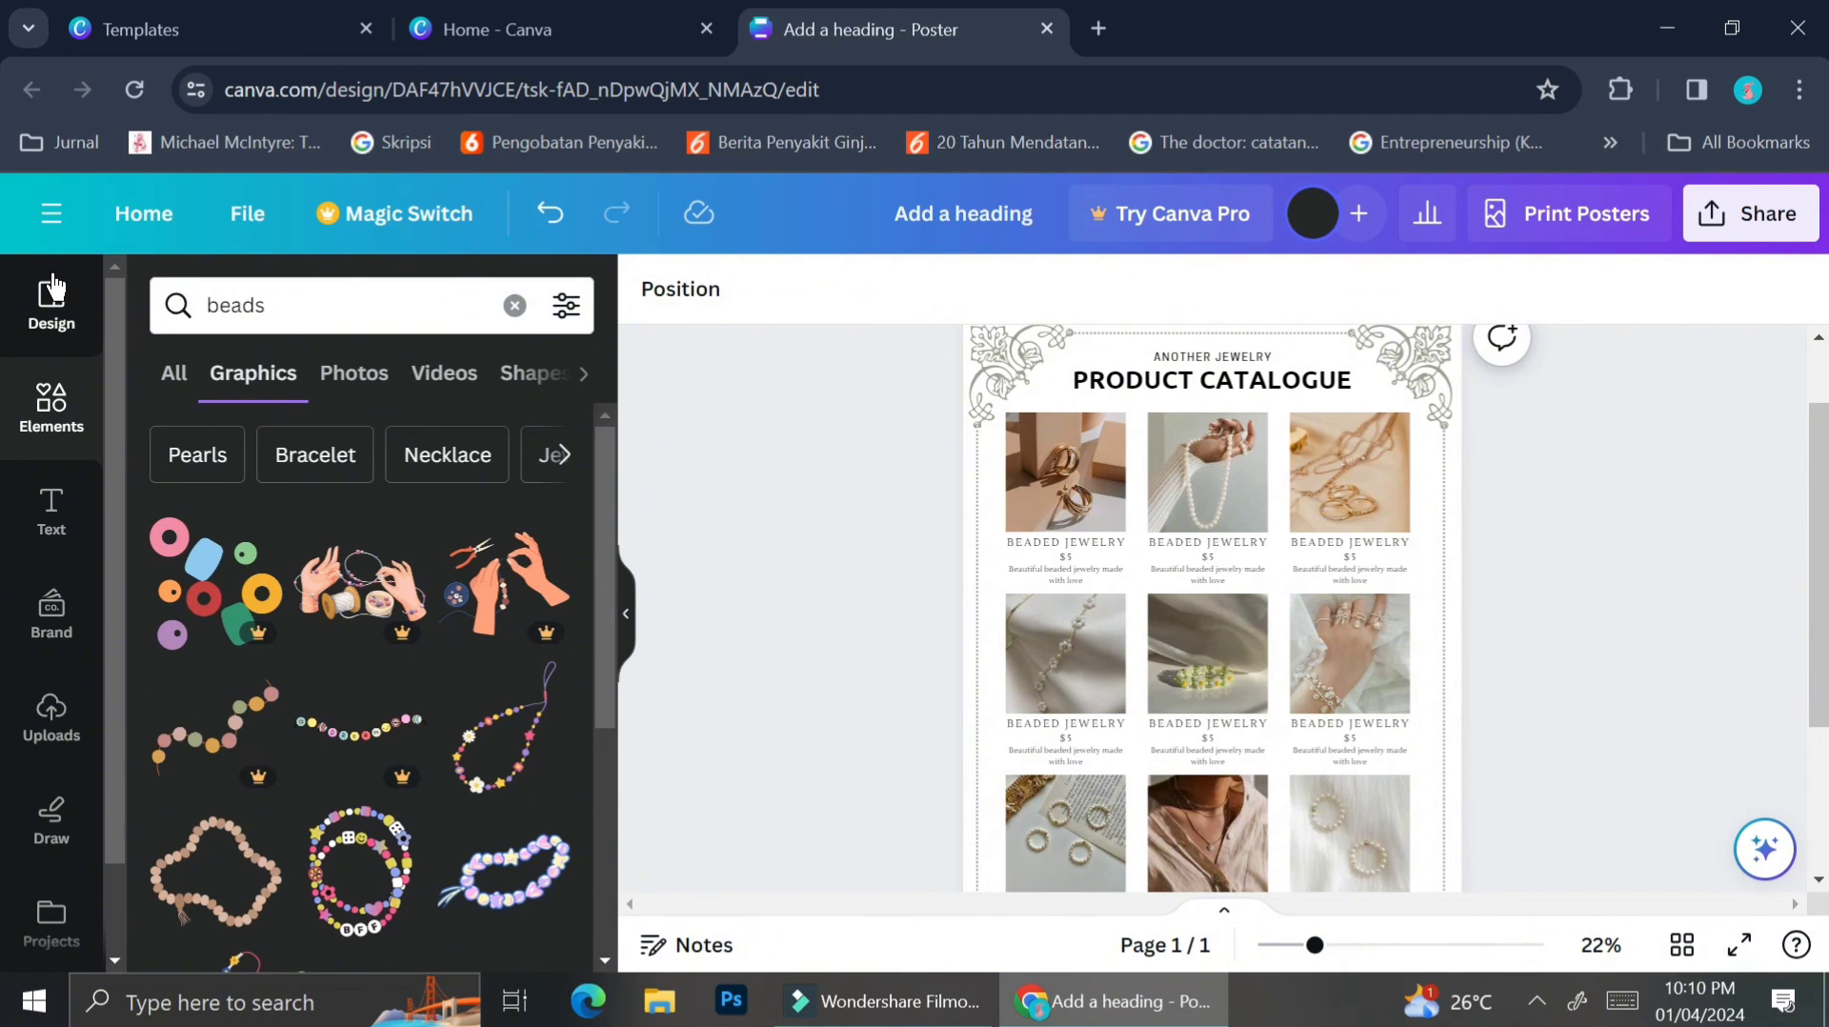
scroll(381, 809, down, 10)
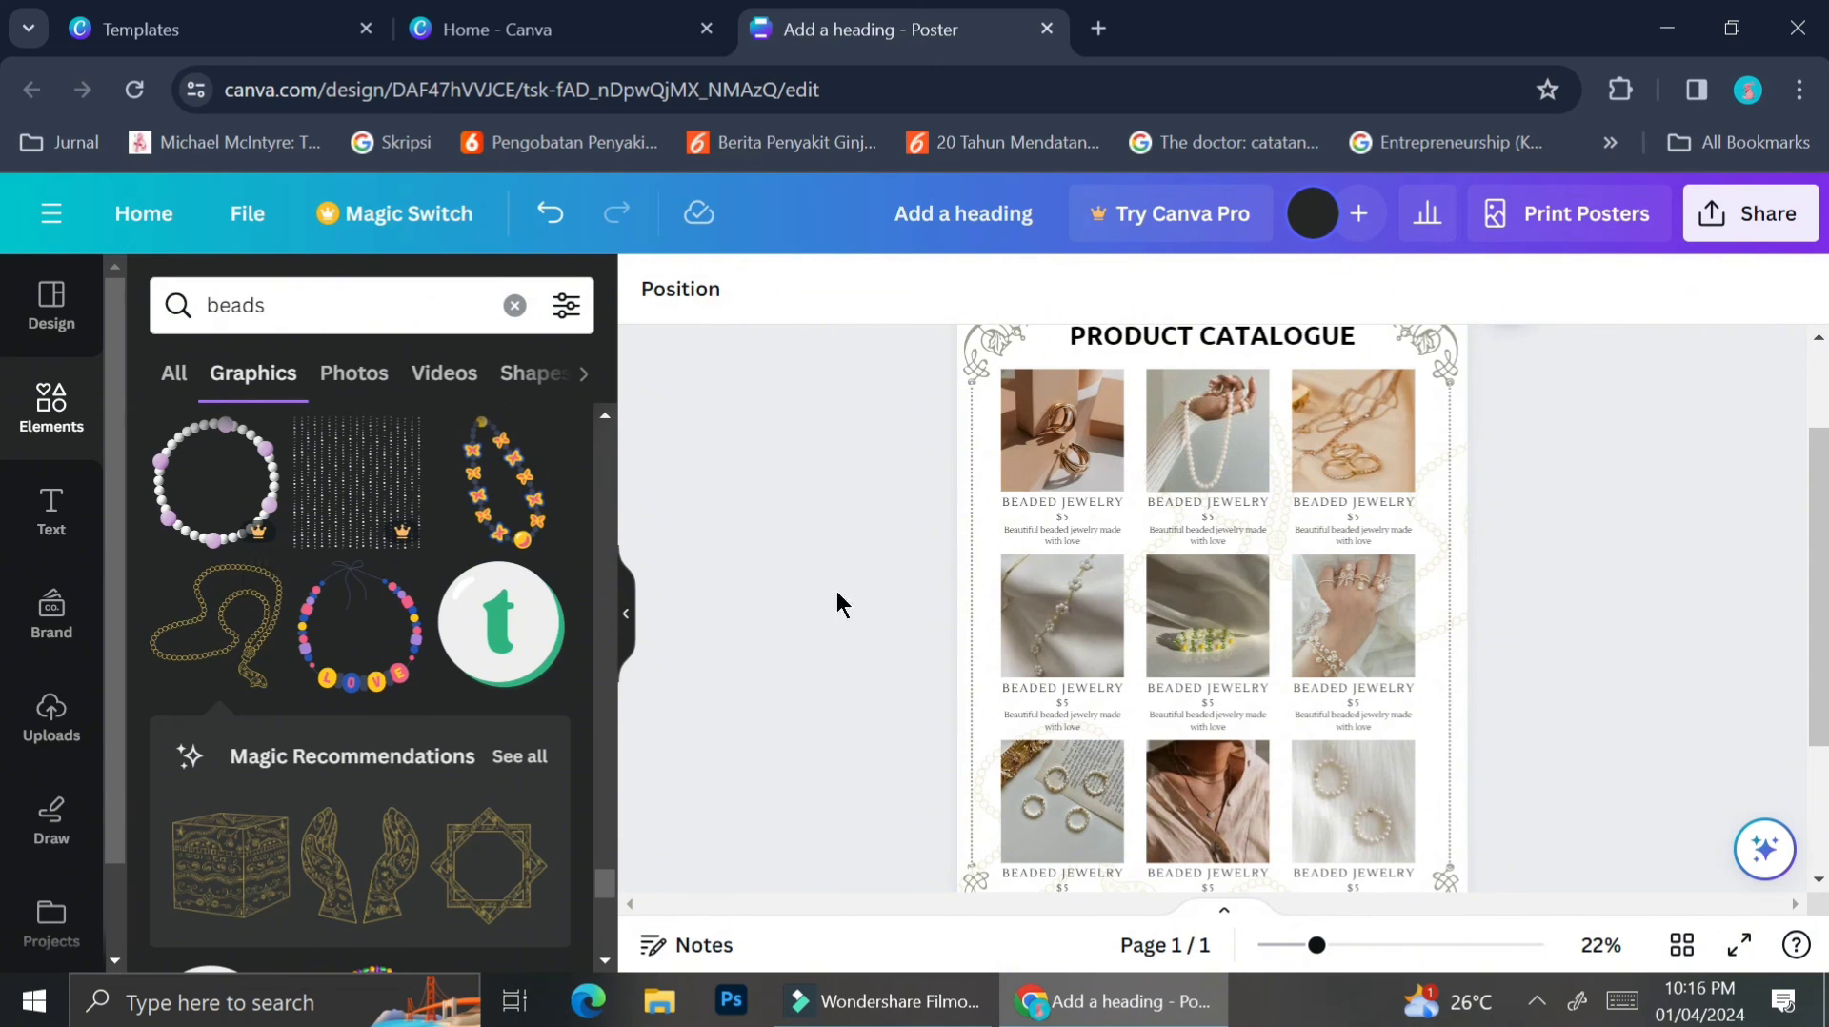
Send the faint gold bead necklace graphic at the poster's right edge to the back, behind the product cards, and deselect it.
scroll(1118, 575, up, 5)
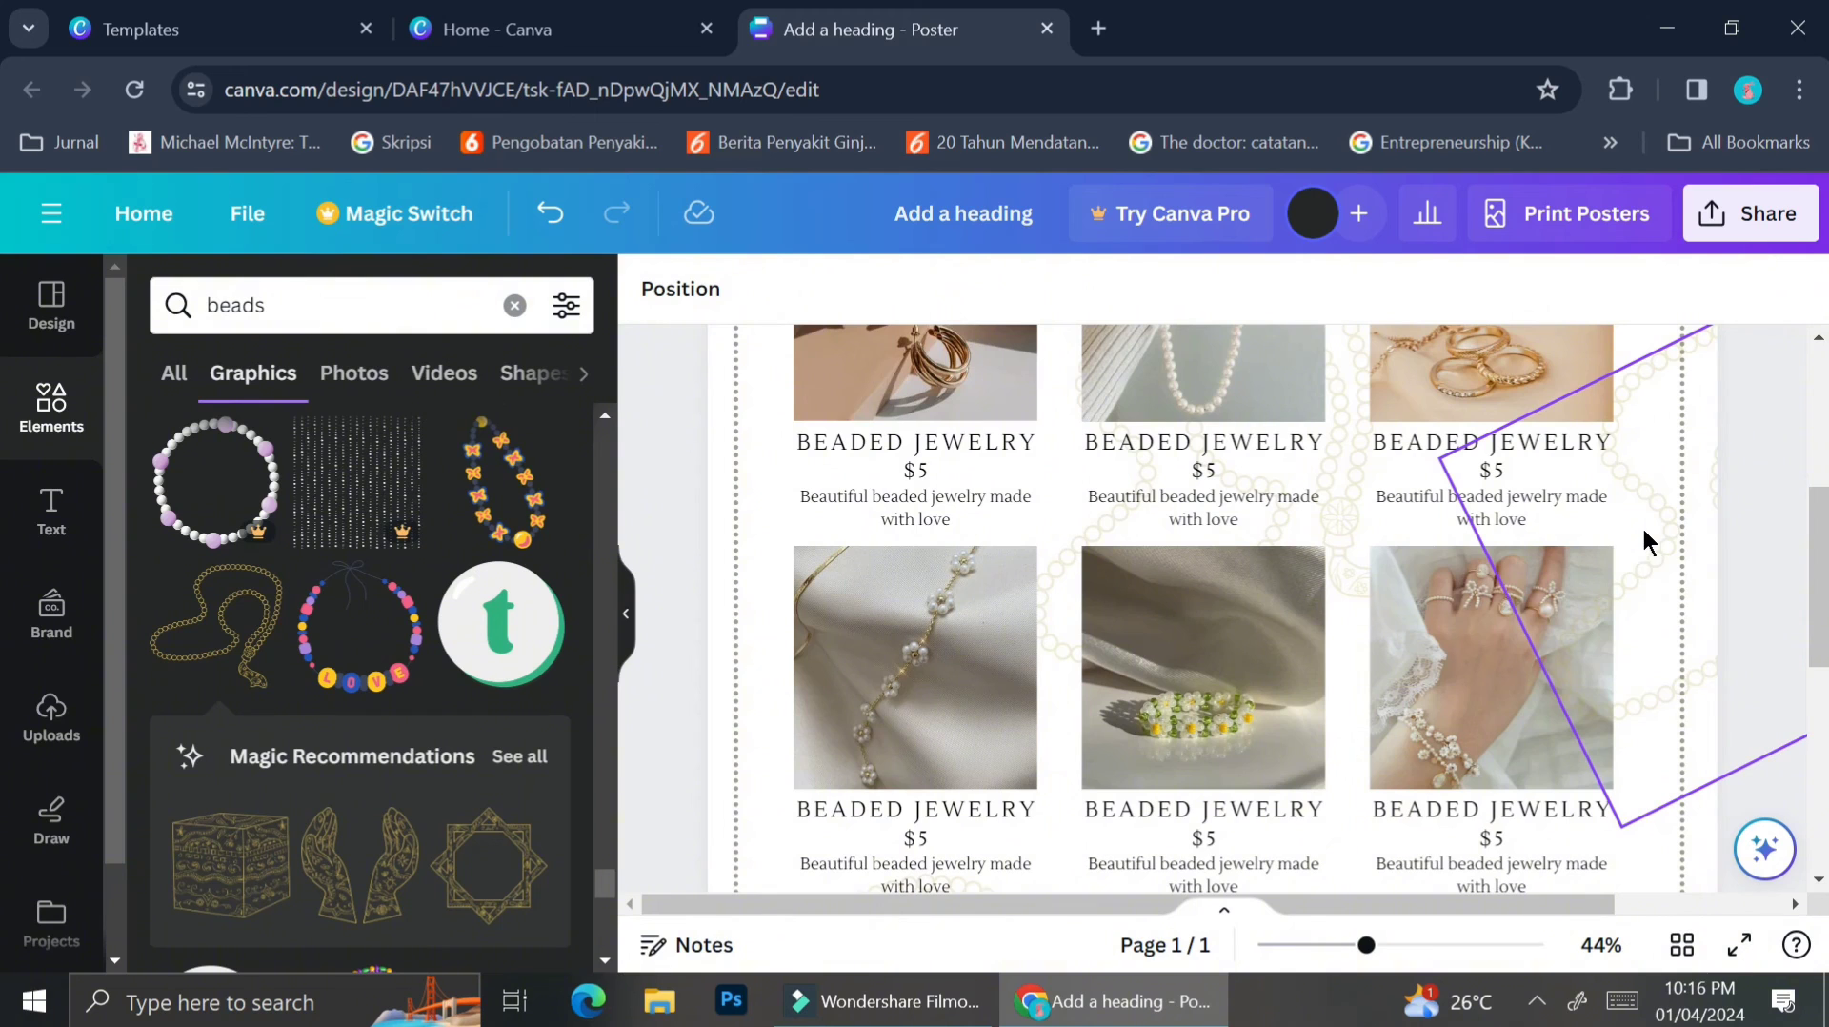
scroll(1642, 531, right, 3)
scroll(1642, 531, left, 3)
click(1682, 533)
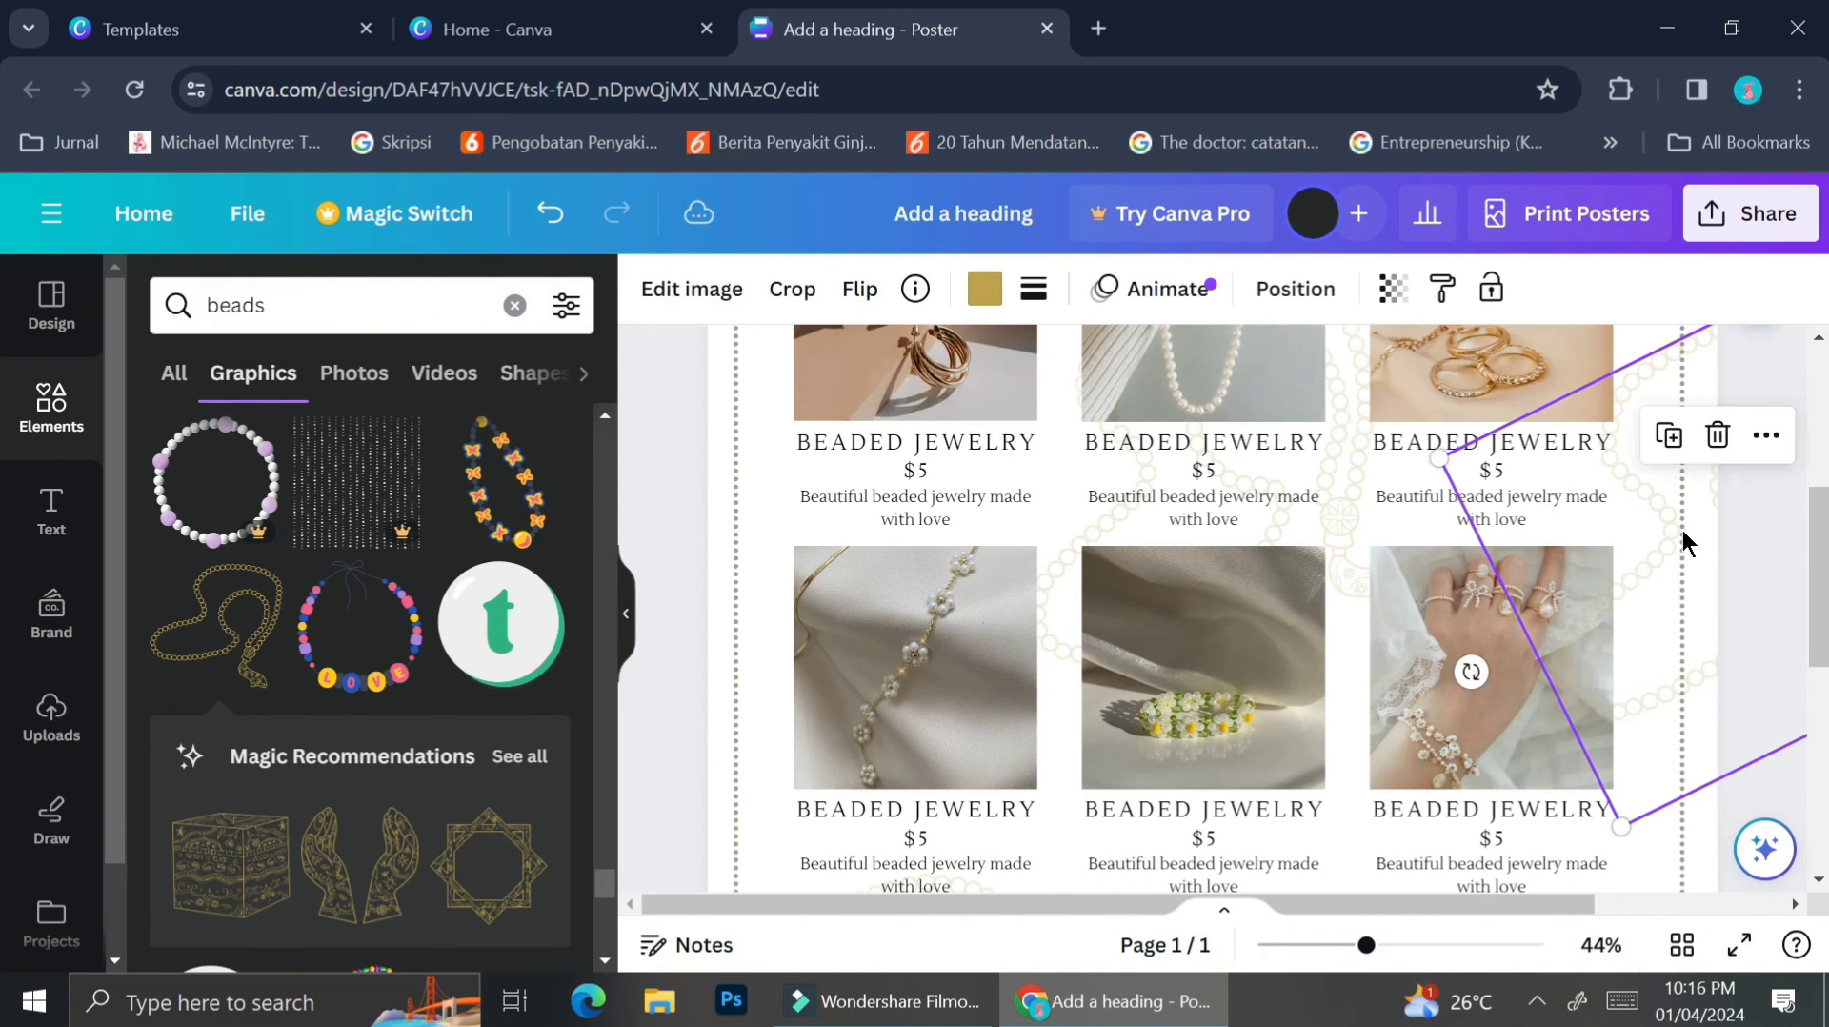
click(1766, 436)
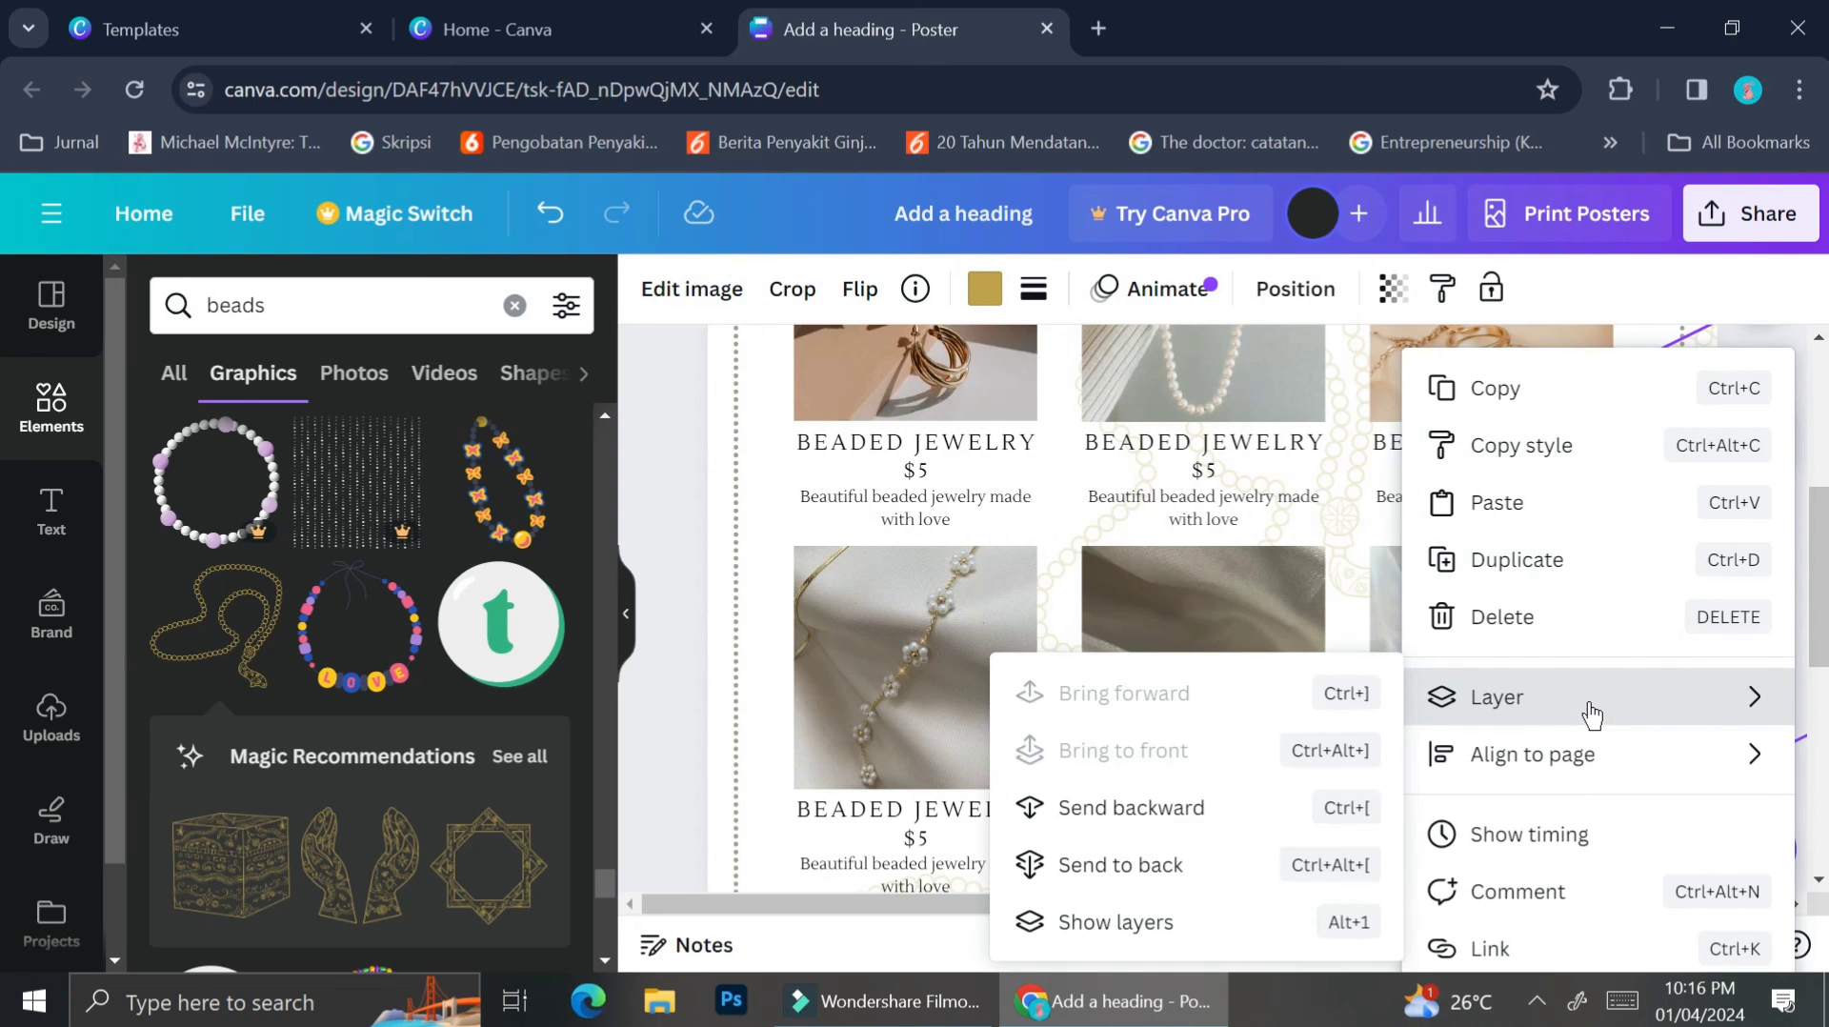
mouse_move(1517, 721)
click(1202, 860)
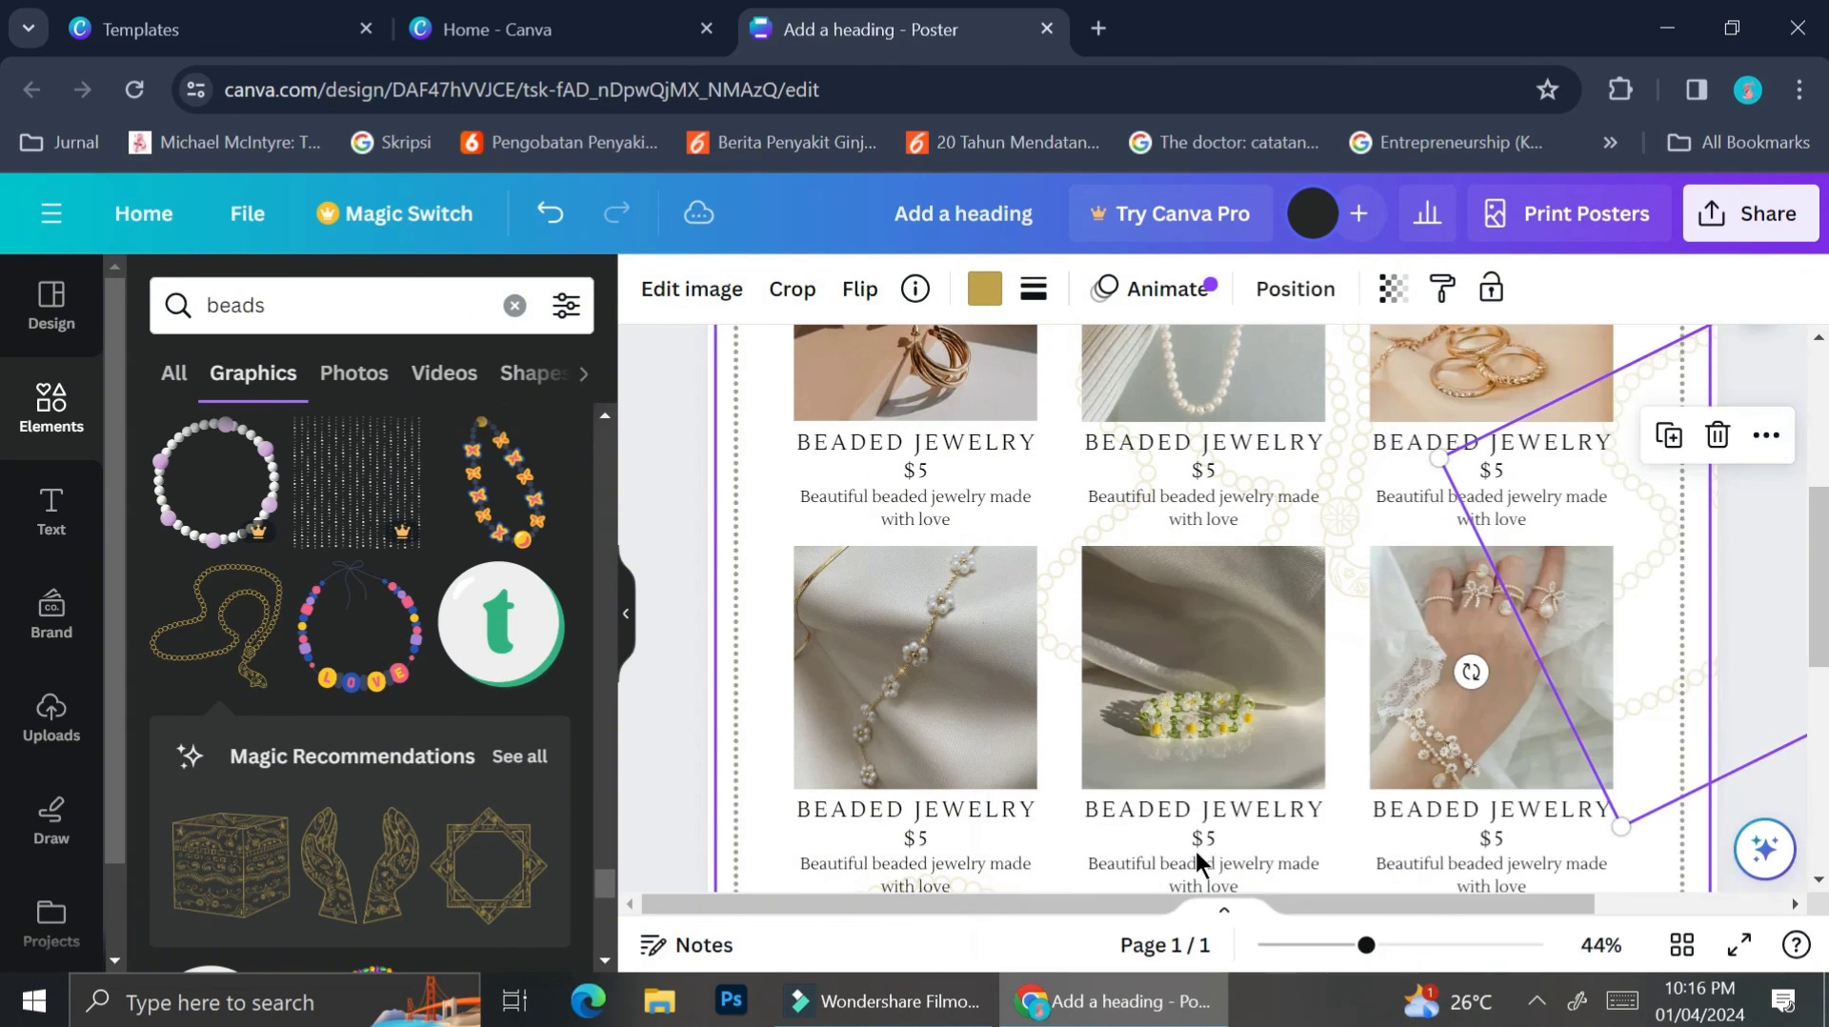
scroll(1452, 712, down, 5)
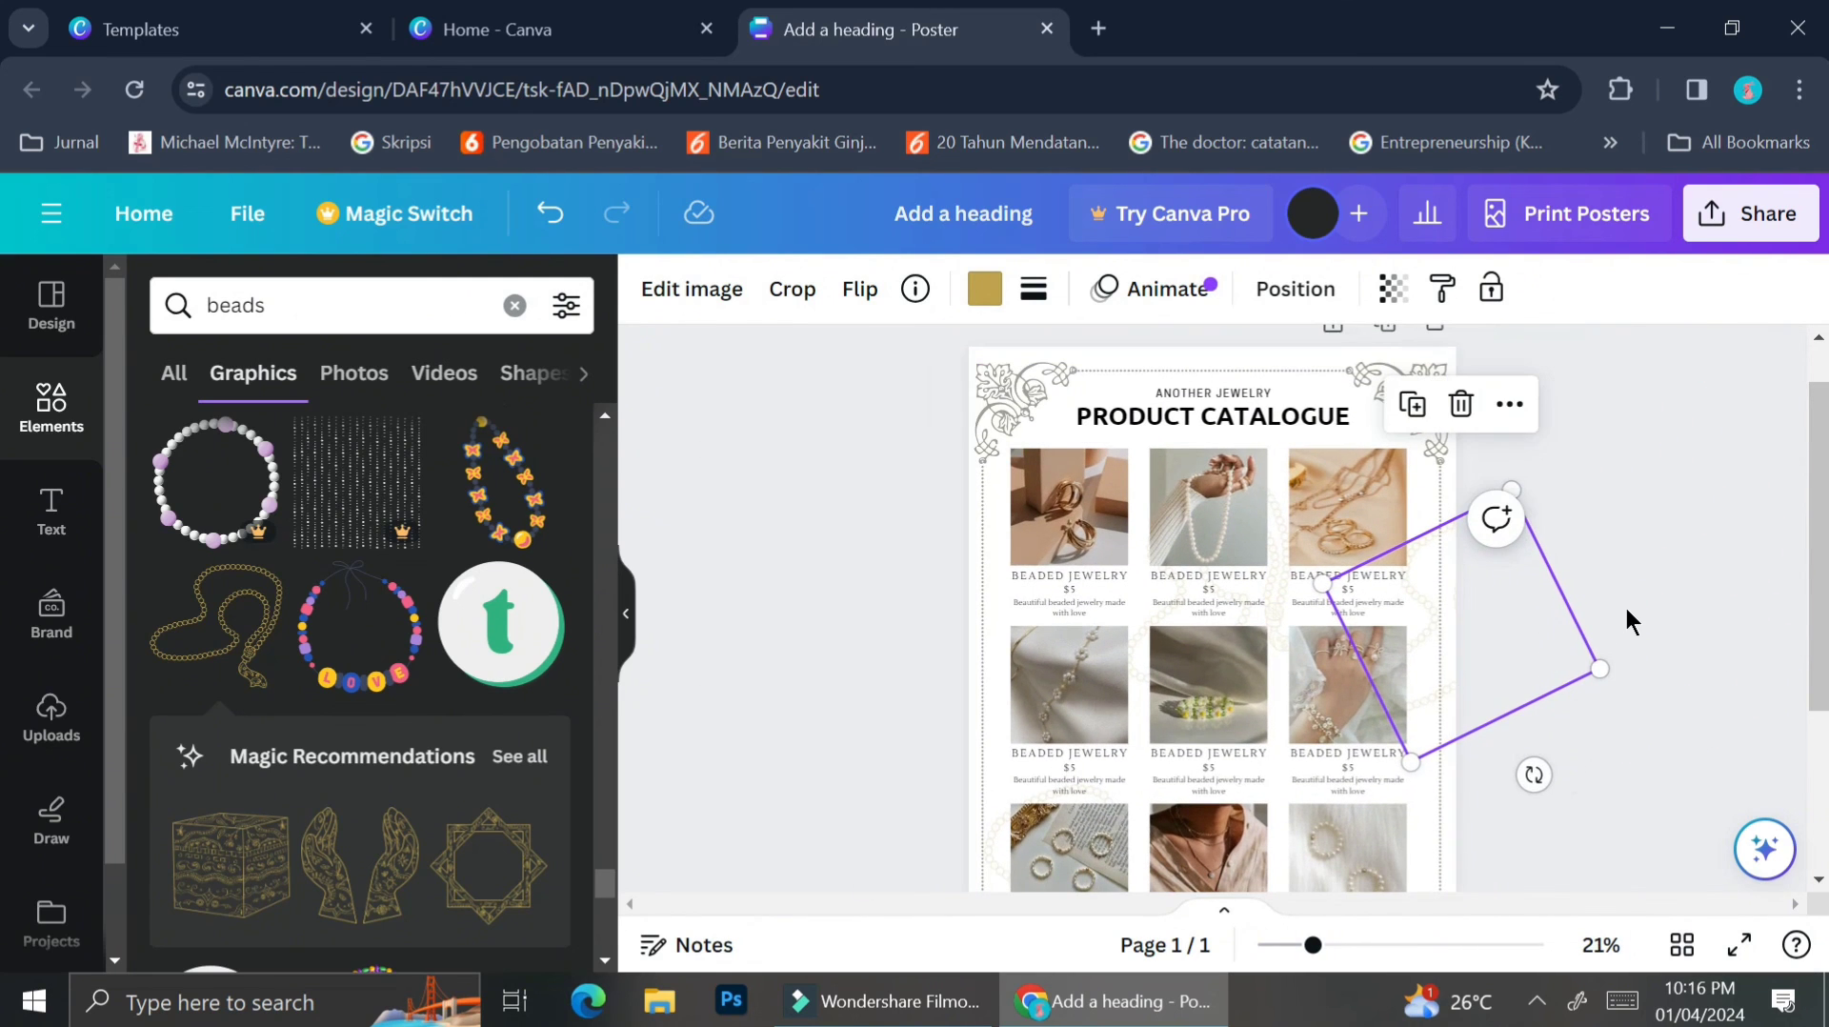
click(1626, 612)
scroll(1362, 752, up, 2)
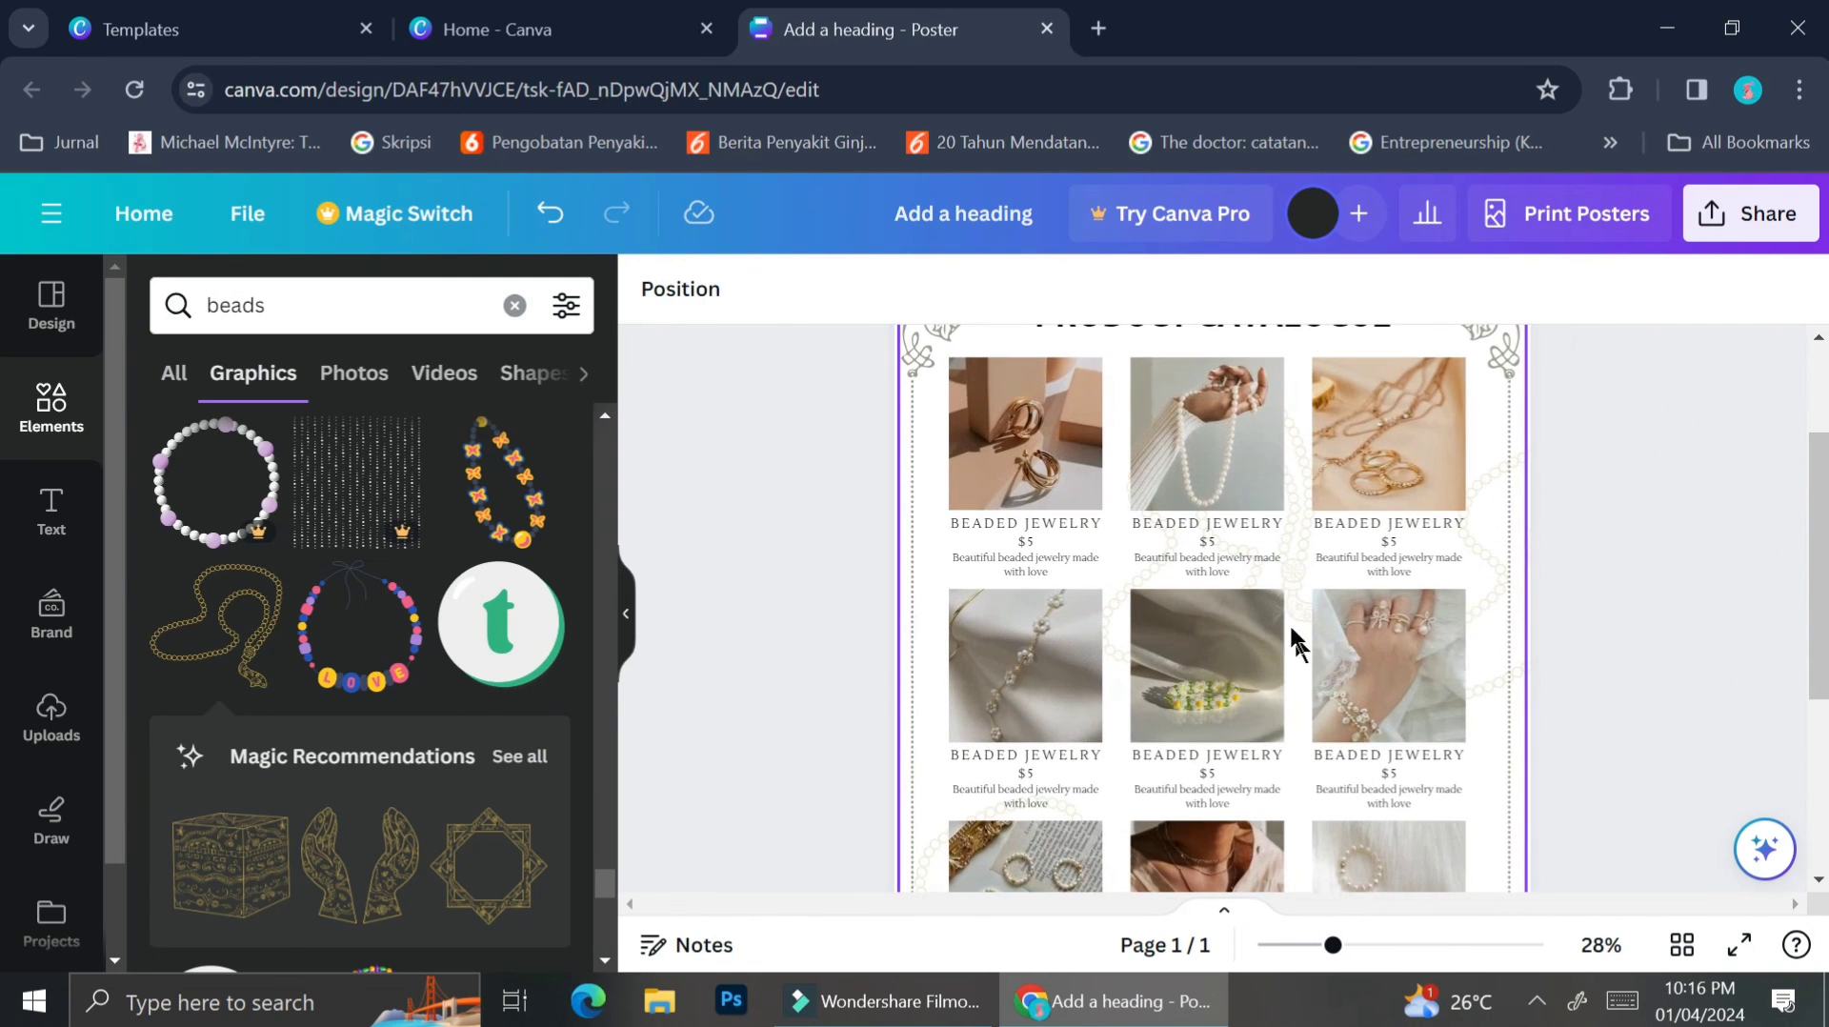
scroll(1164, 823, down, 3)
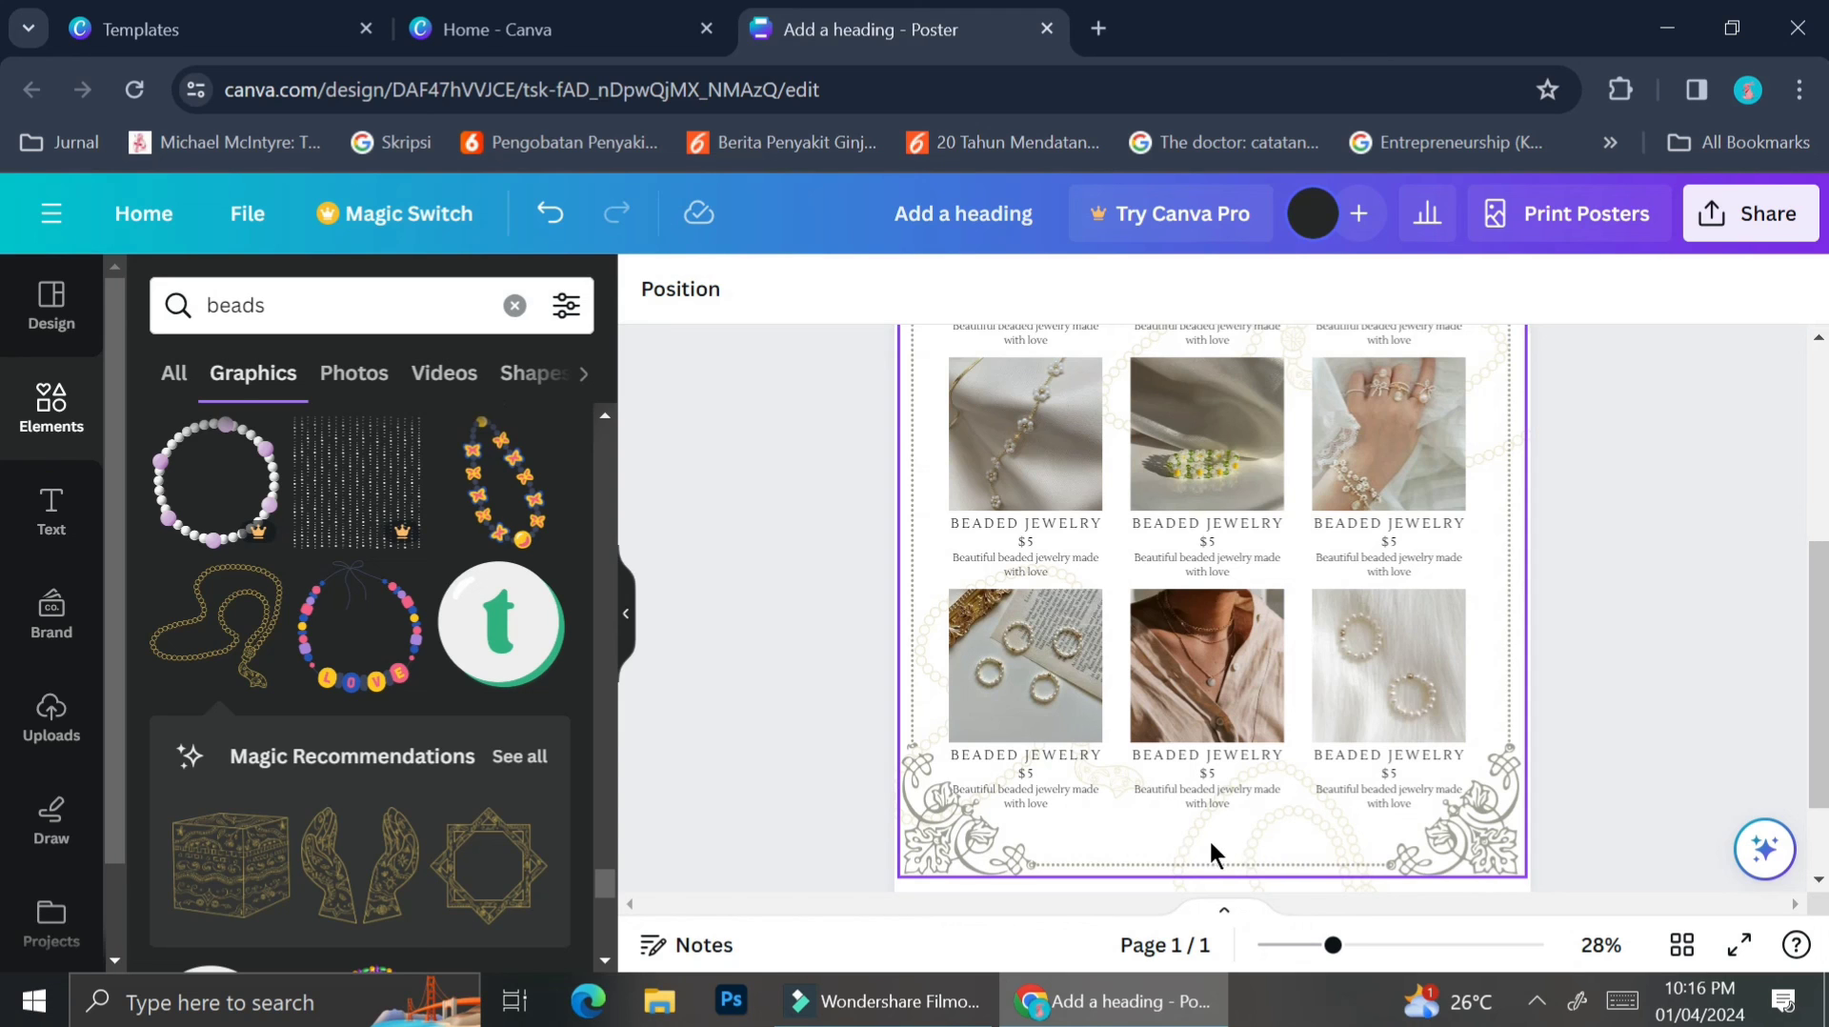
scroll(1209, 838, down, 1)
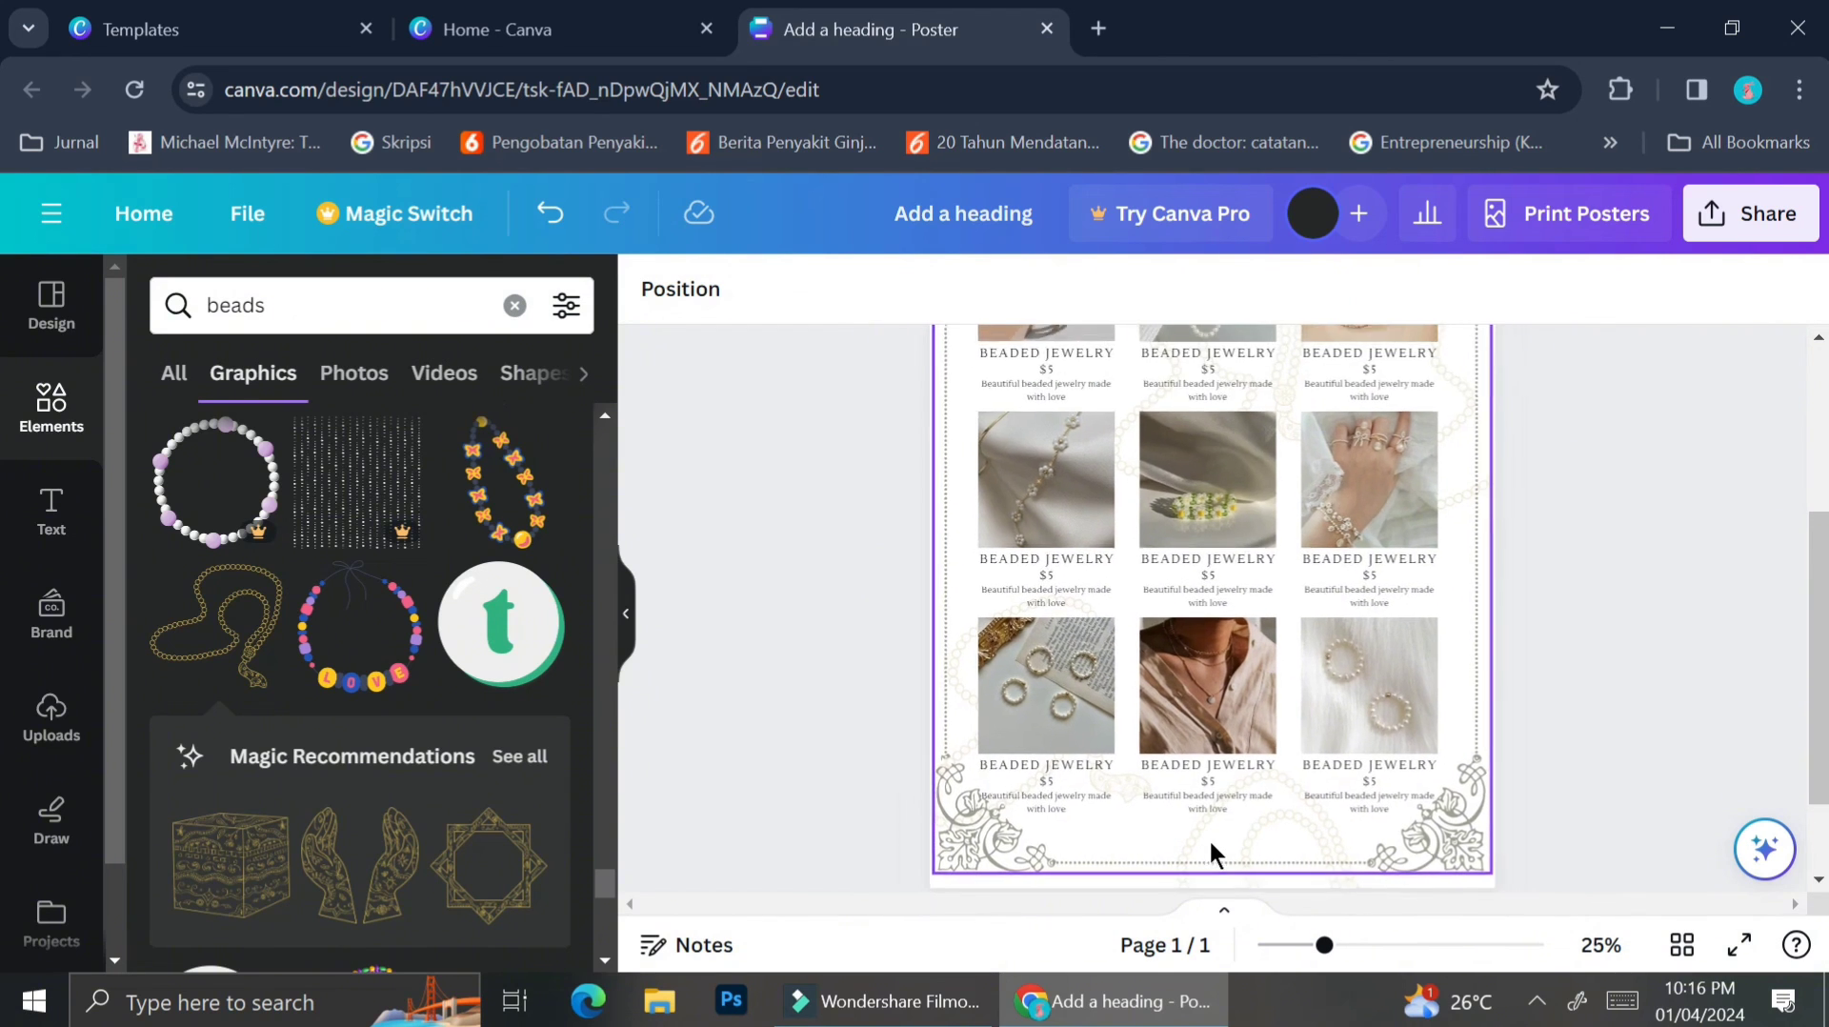
scroll(1162, 694, up, 3)
scroll(1160, 692, up, 2)
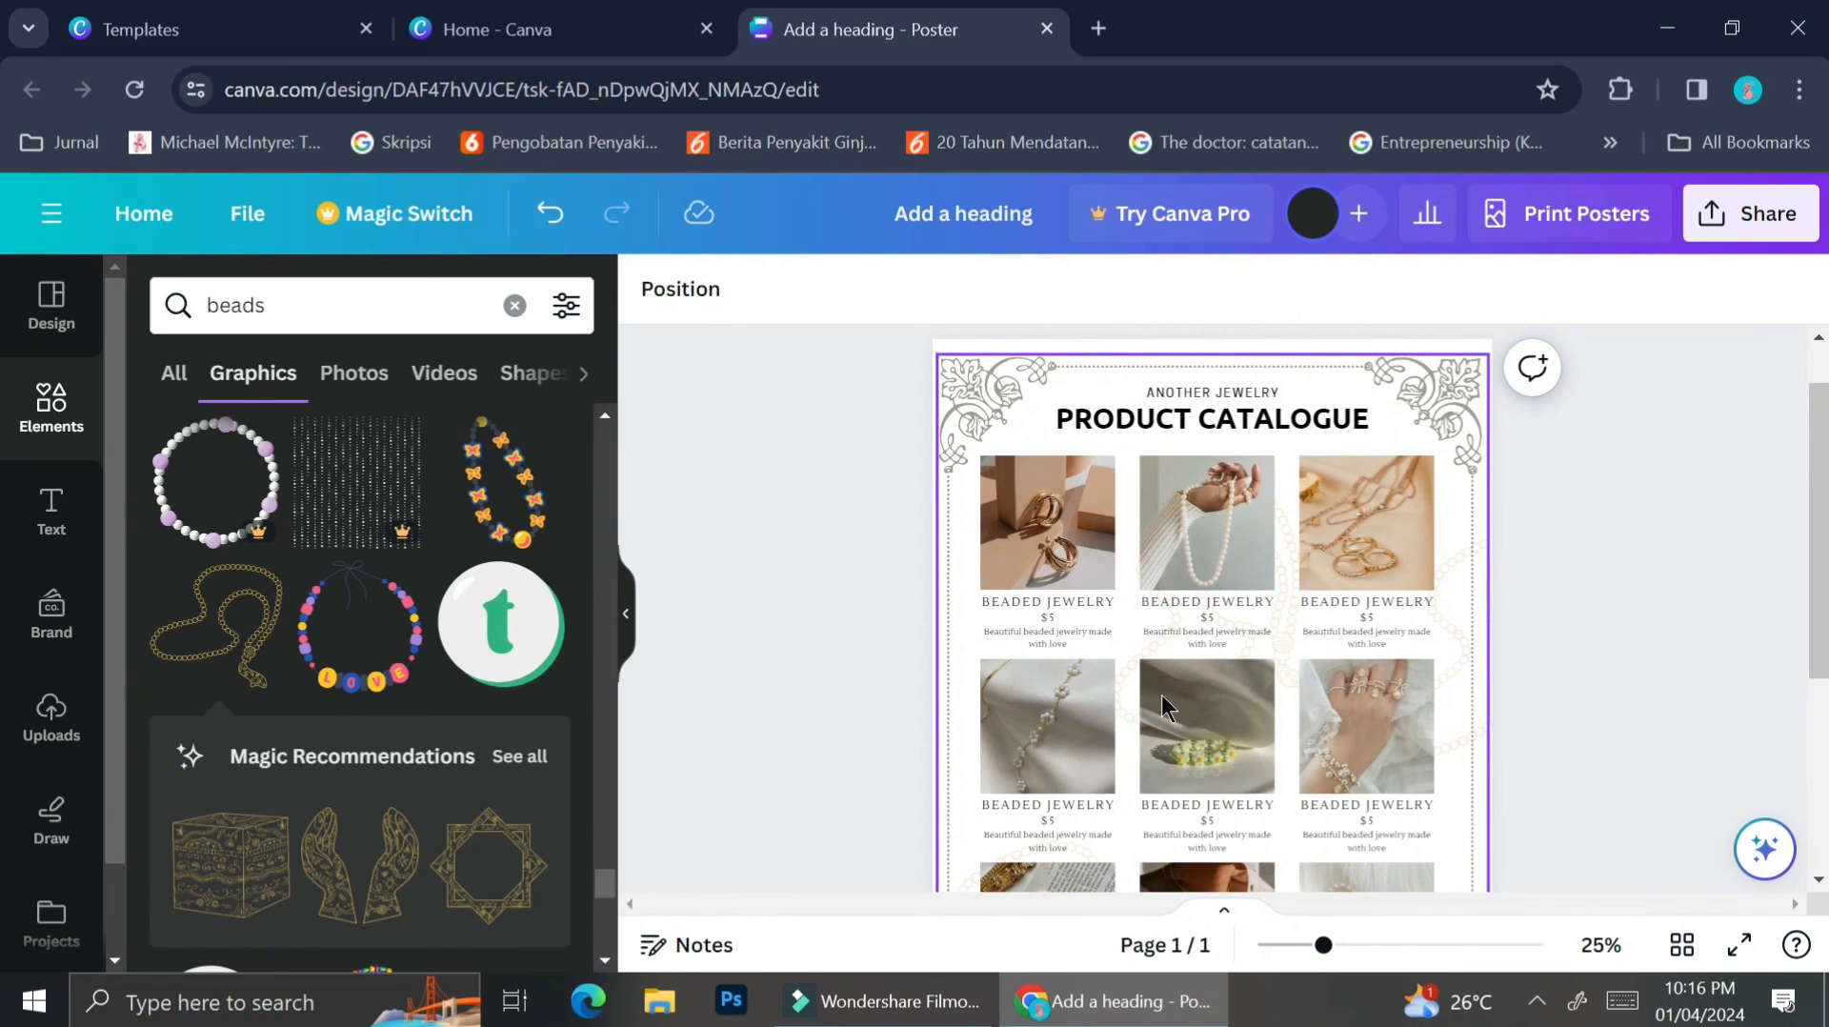
scroll(1162, 694, down, 2)
scroll(1162, 694, down, 1)
scroll(1162, 694, down, 1)
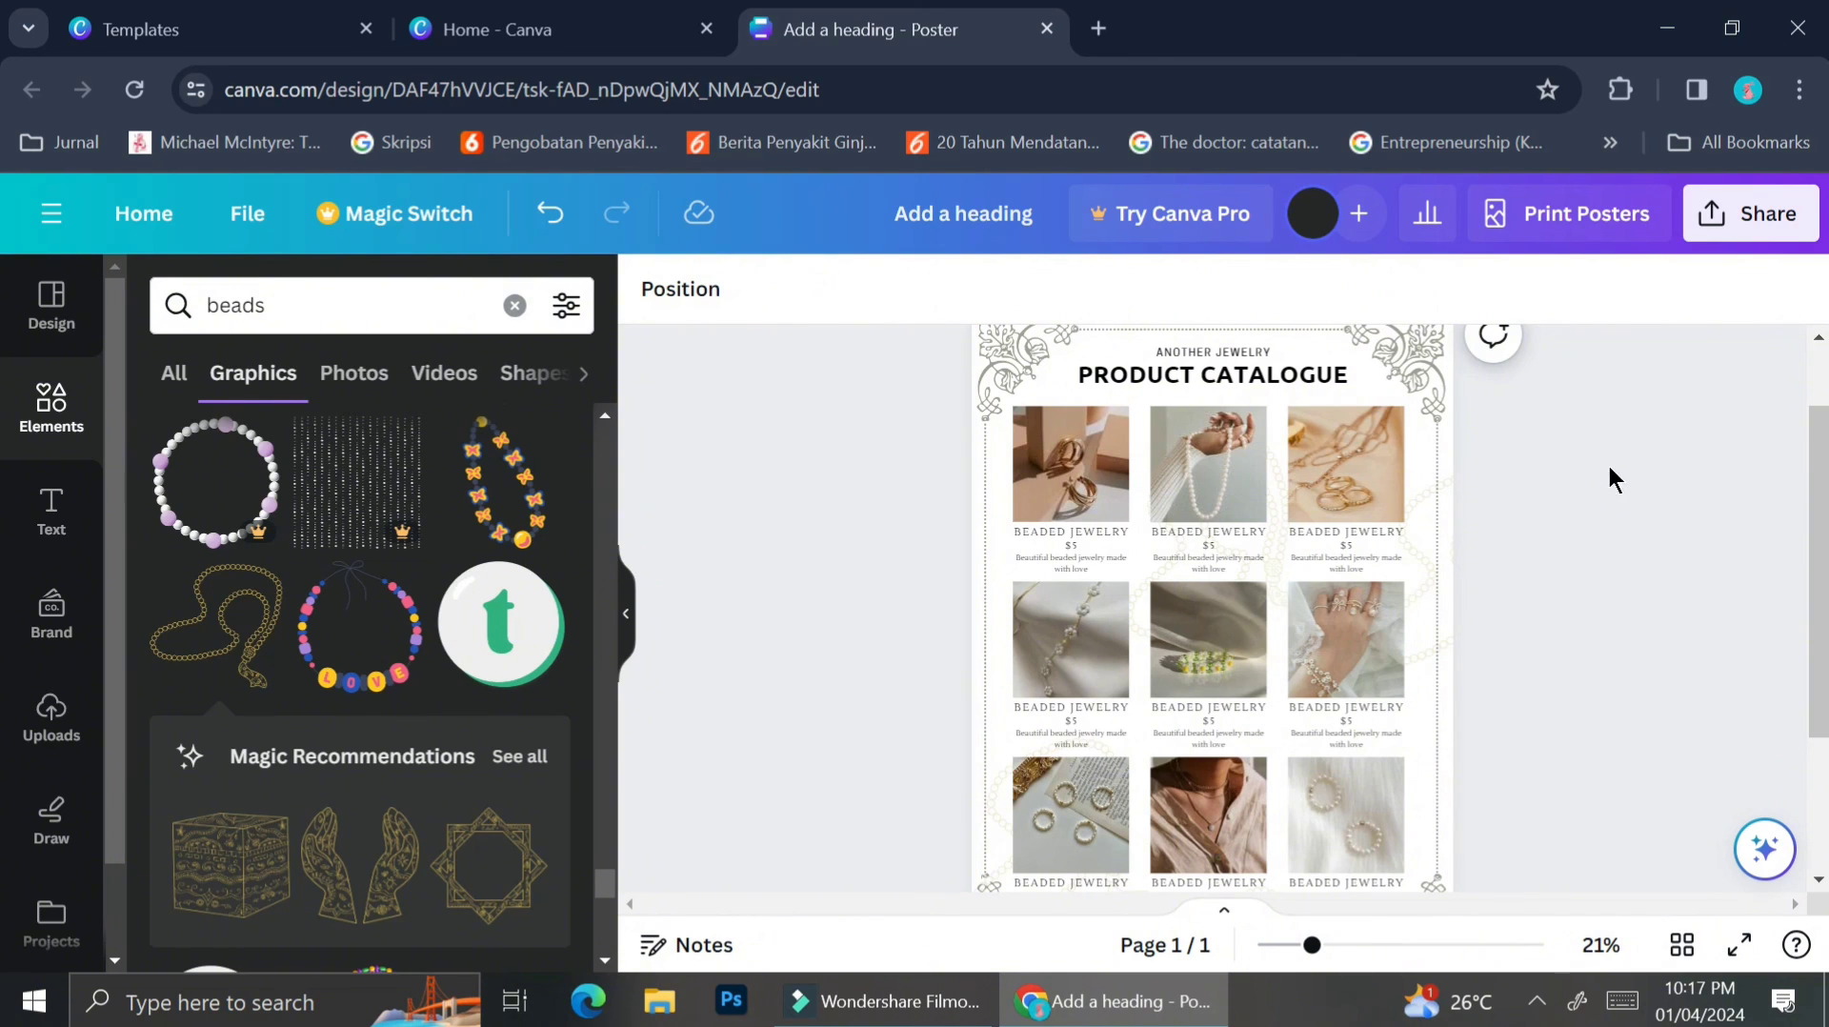
Download the finished poster from the sharing options as a PNG file.
click(1780, 242)
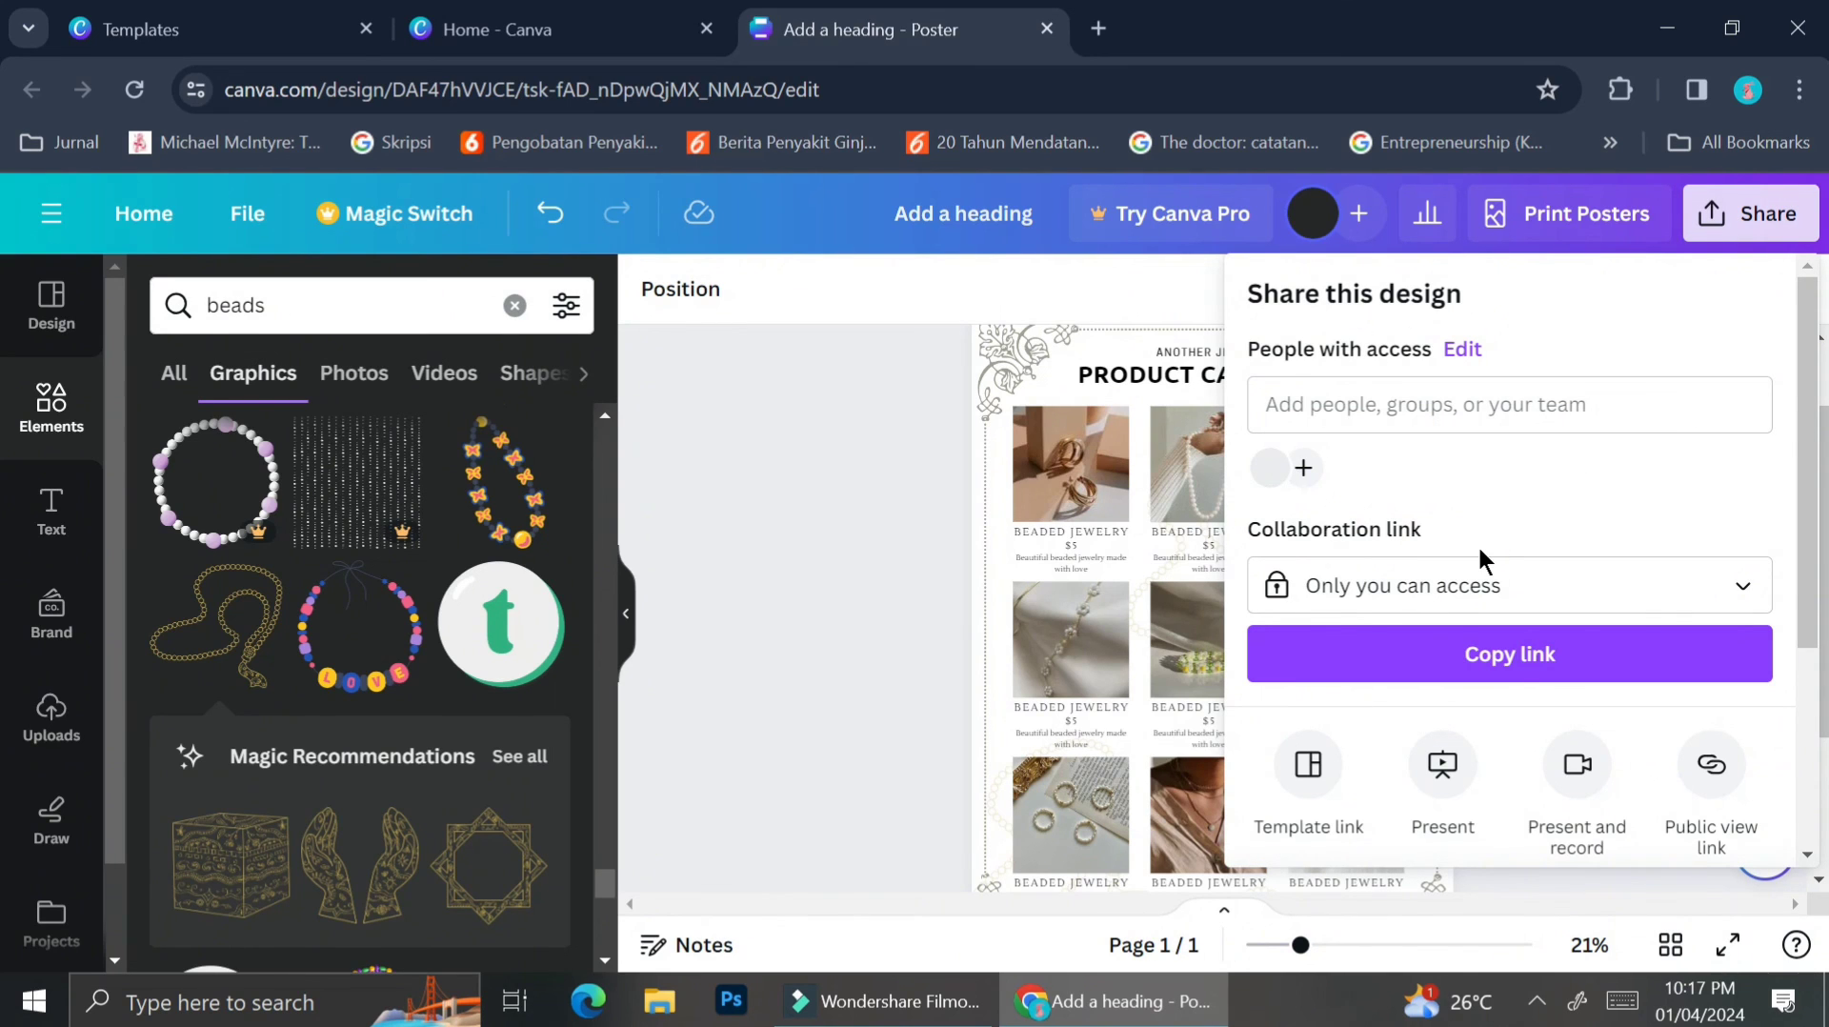
scroll(1479, 553, down, 3)
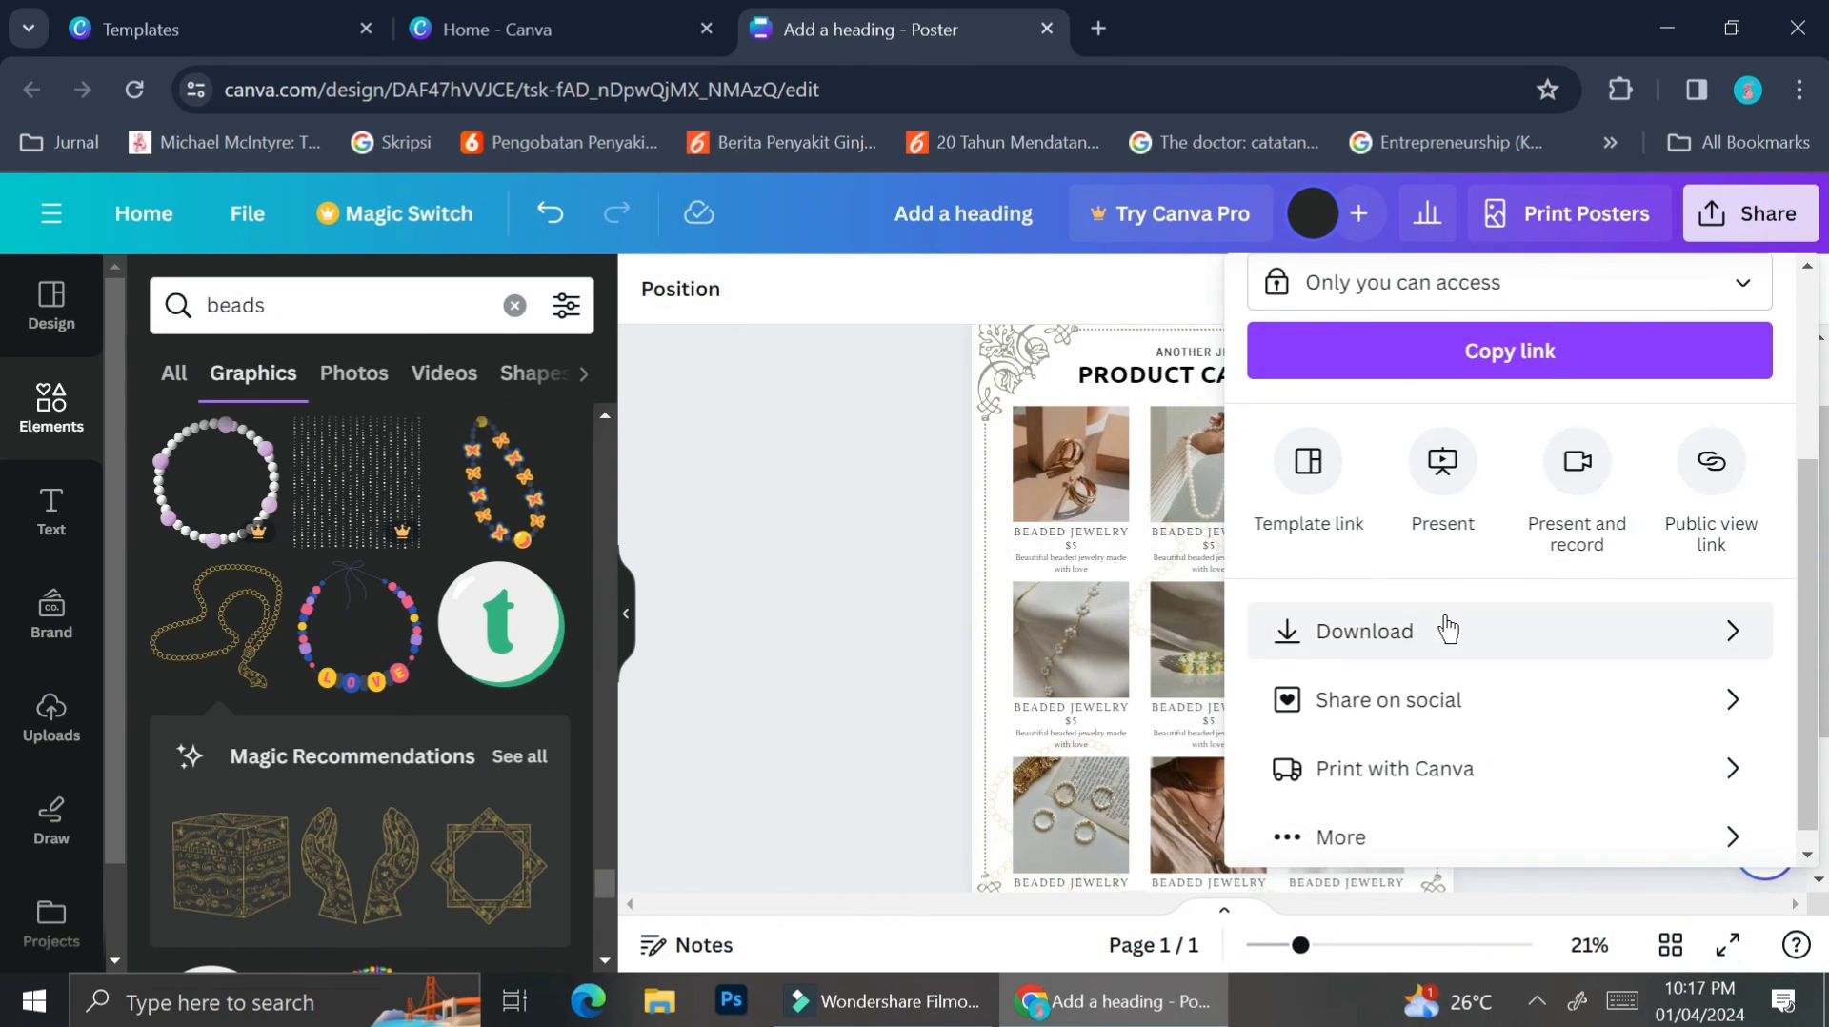
click(1448, 629)
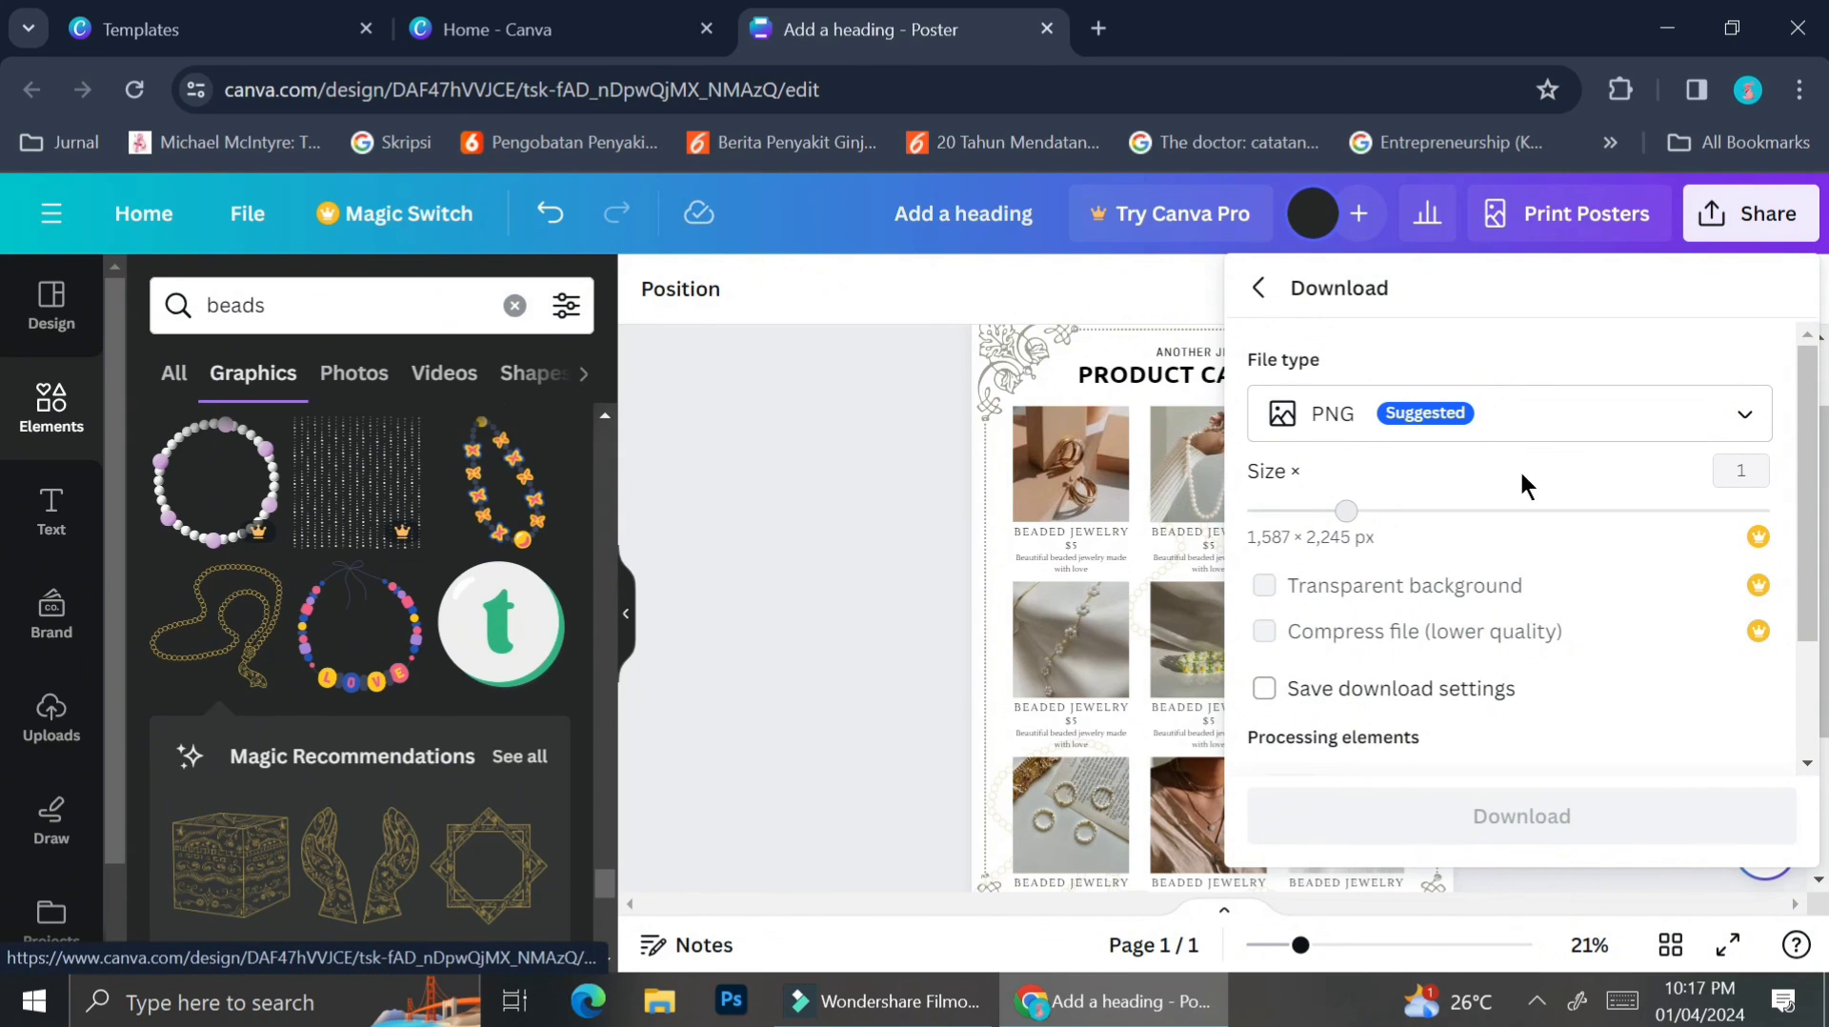
click(1550, 434)
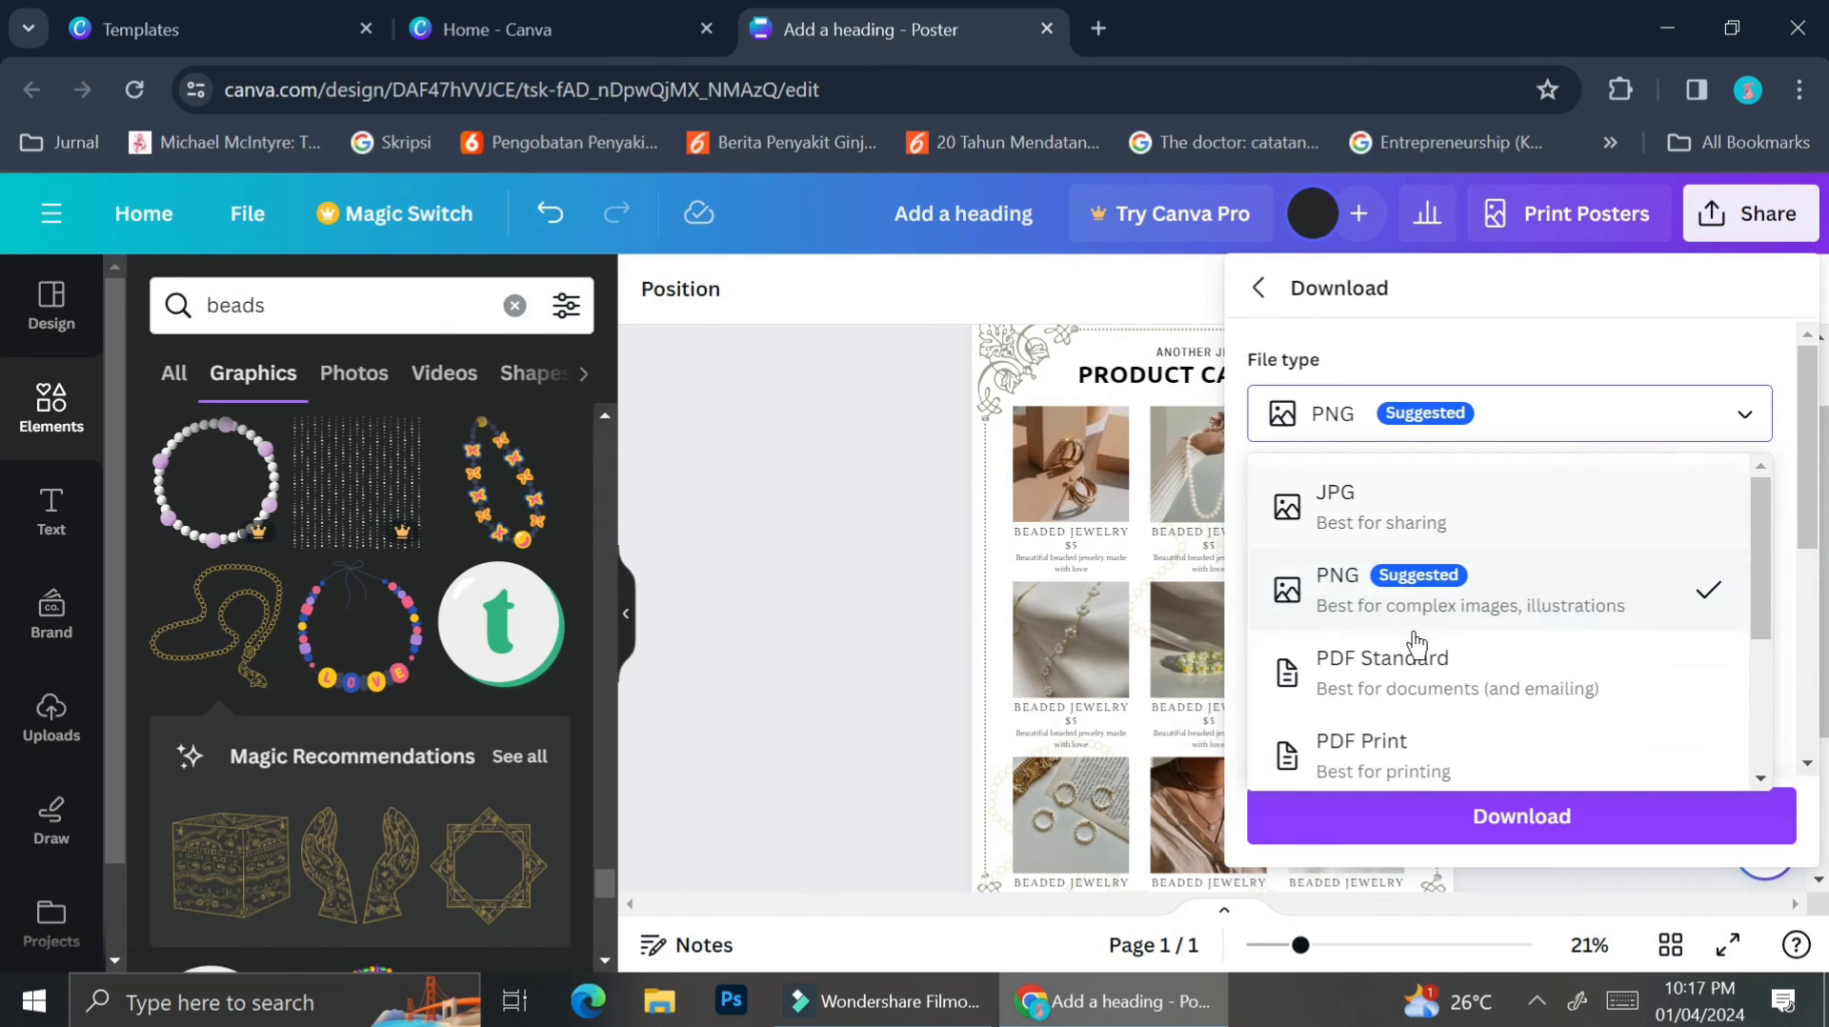
scroll(1379, 710, down, 2)
scroll(1375, 709, up, 1)
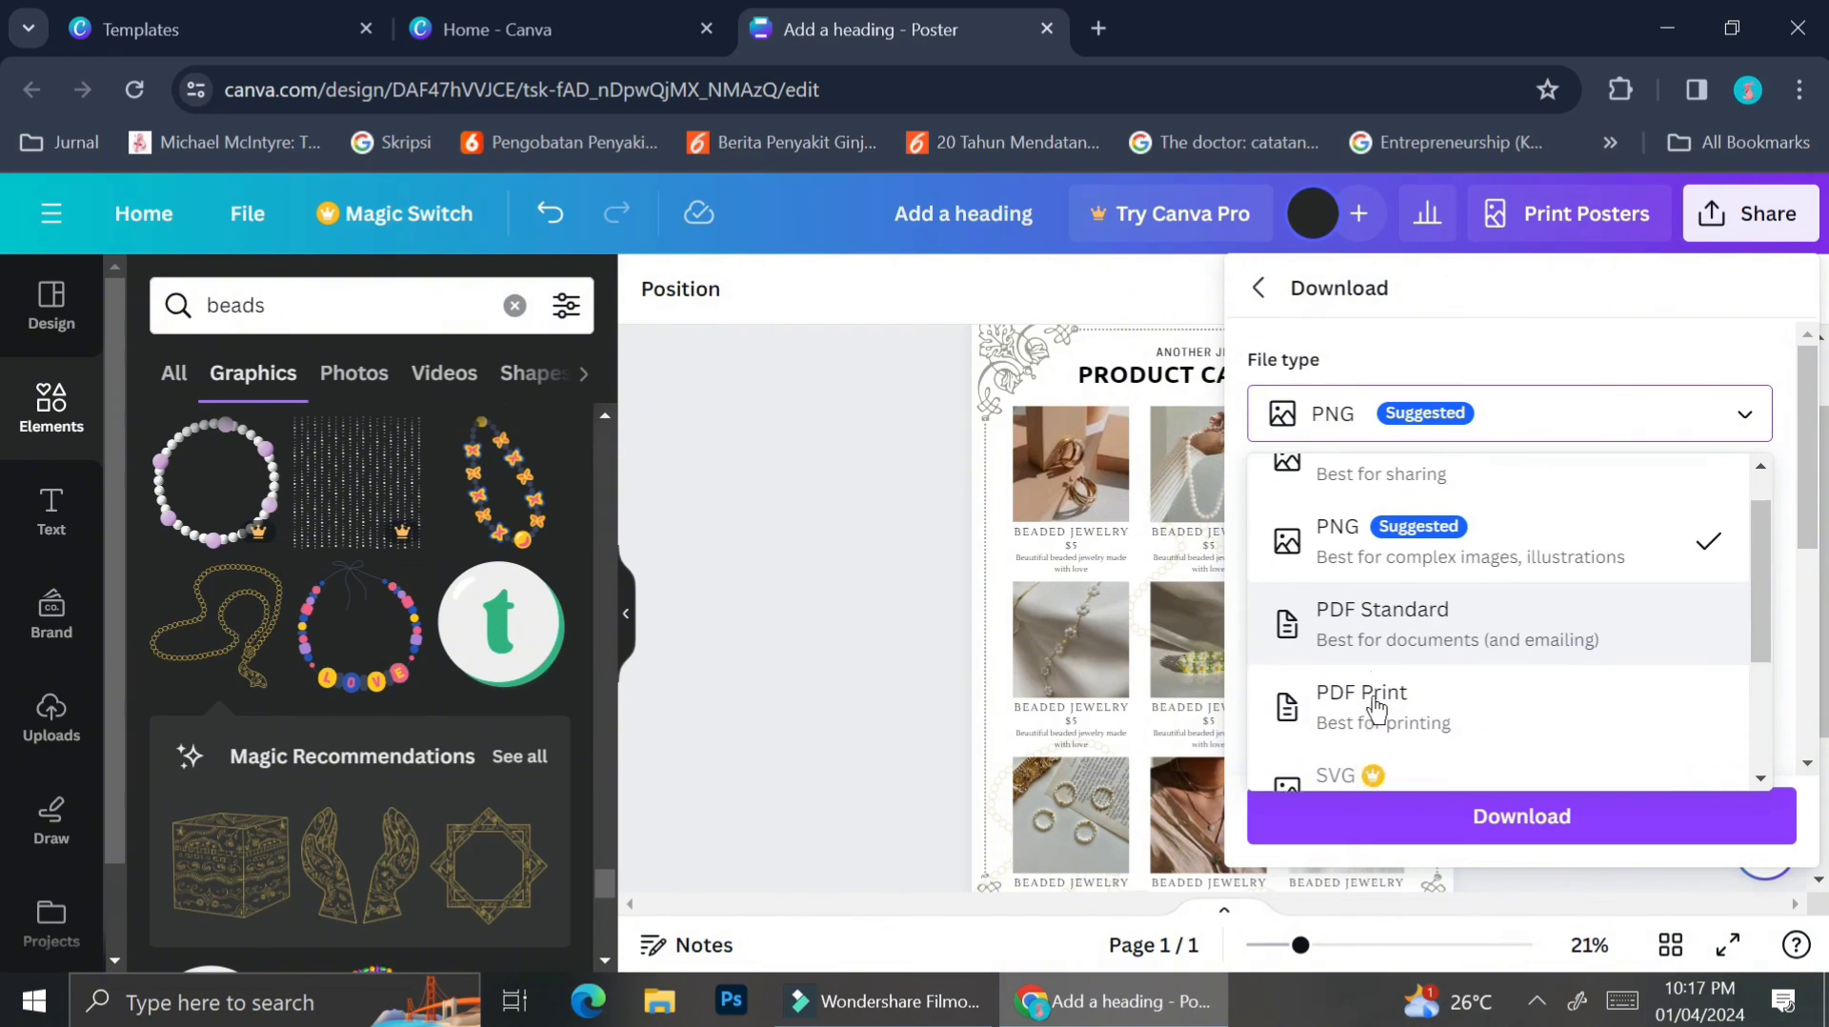
scroll(1375, 710, up, 1)
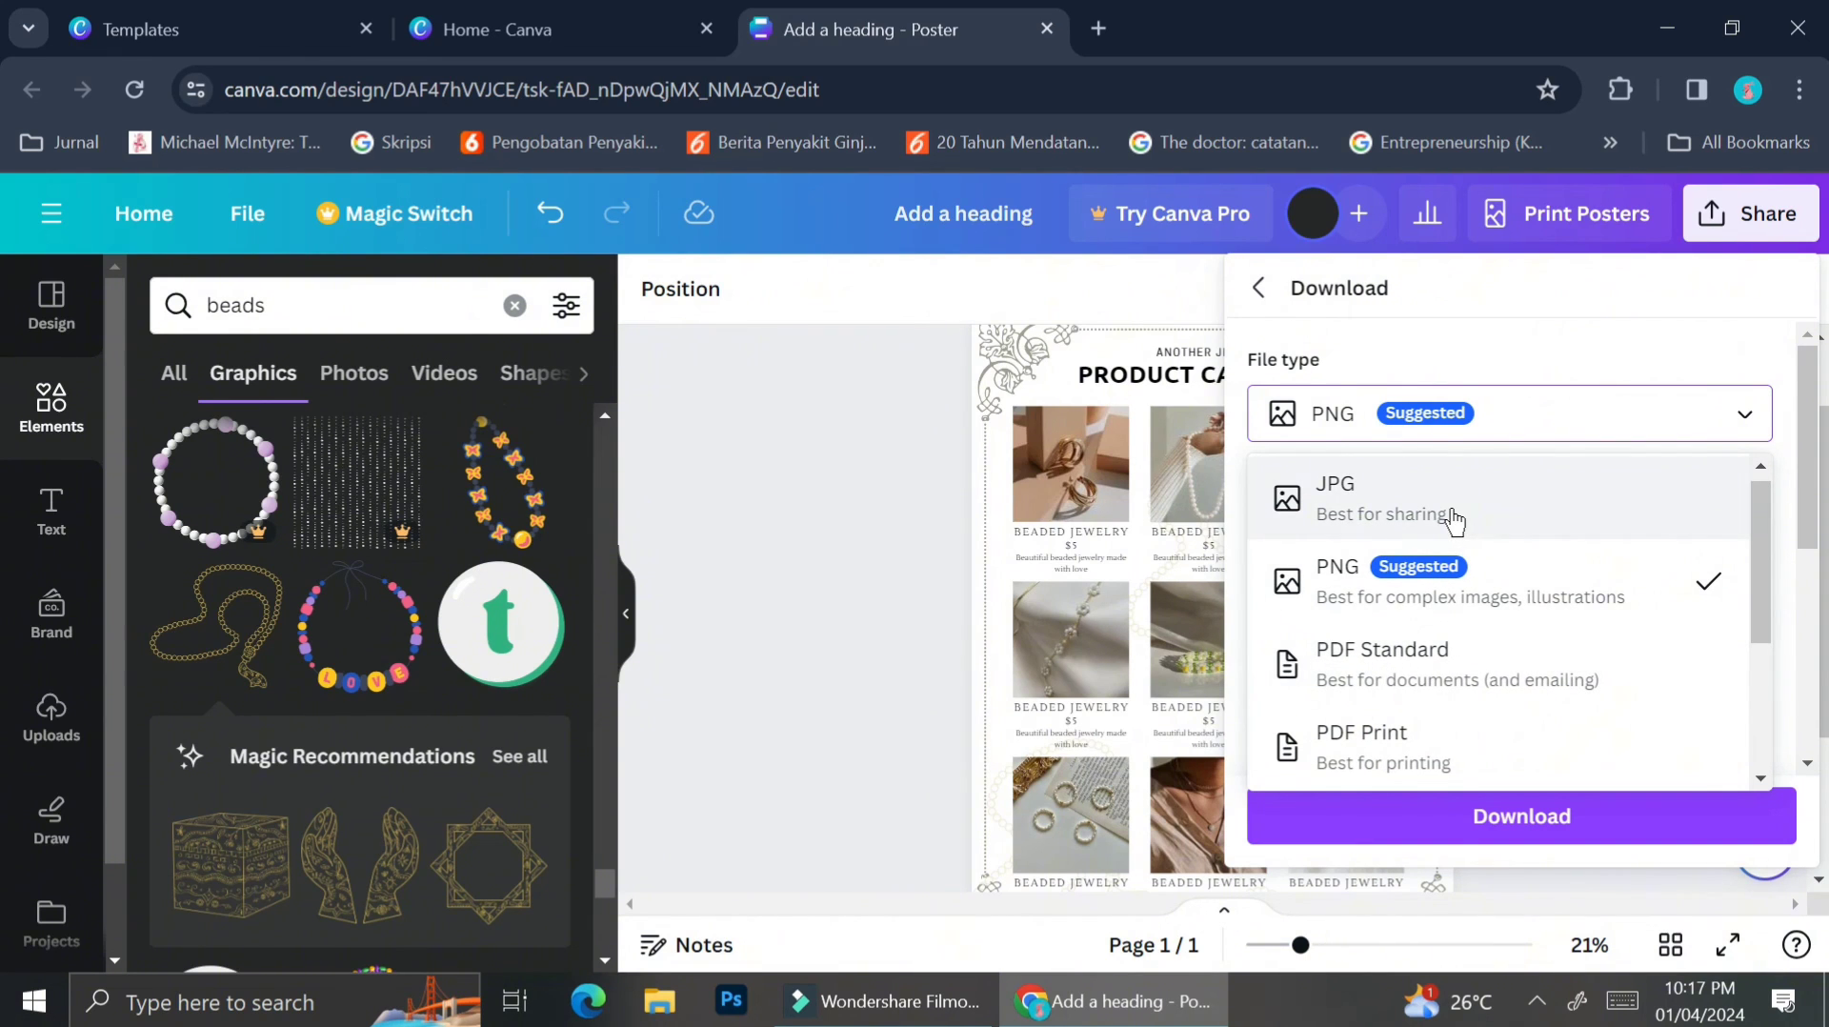
click(1438, 575)
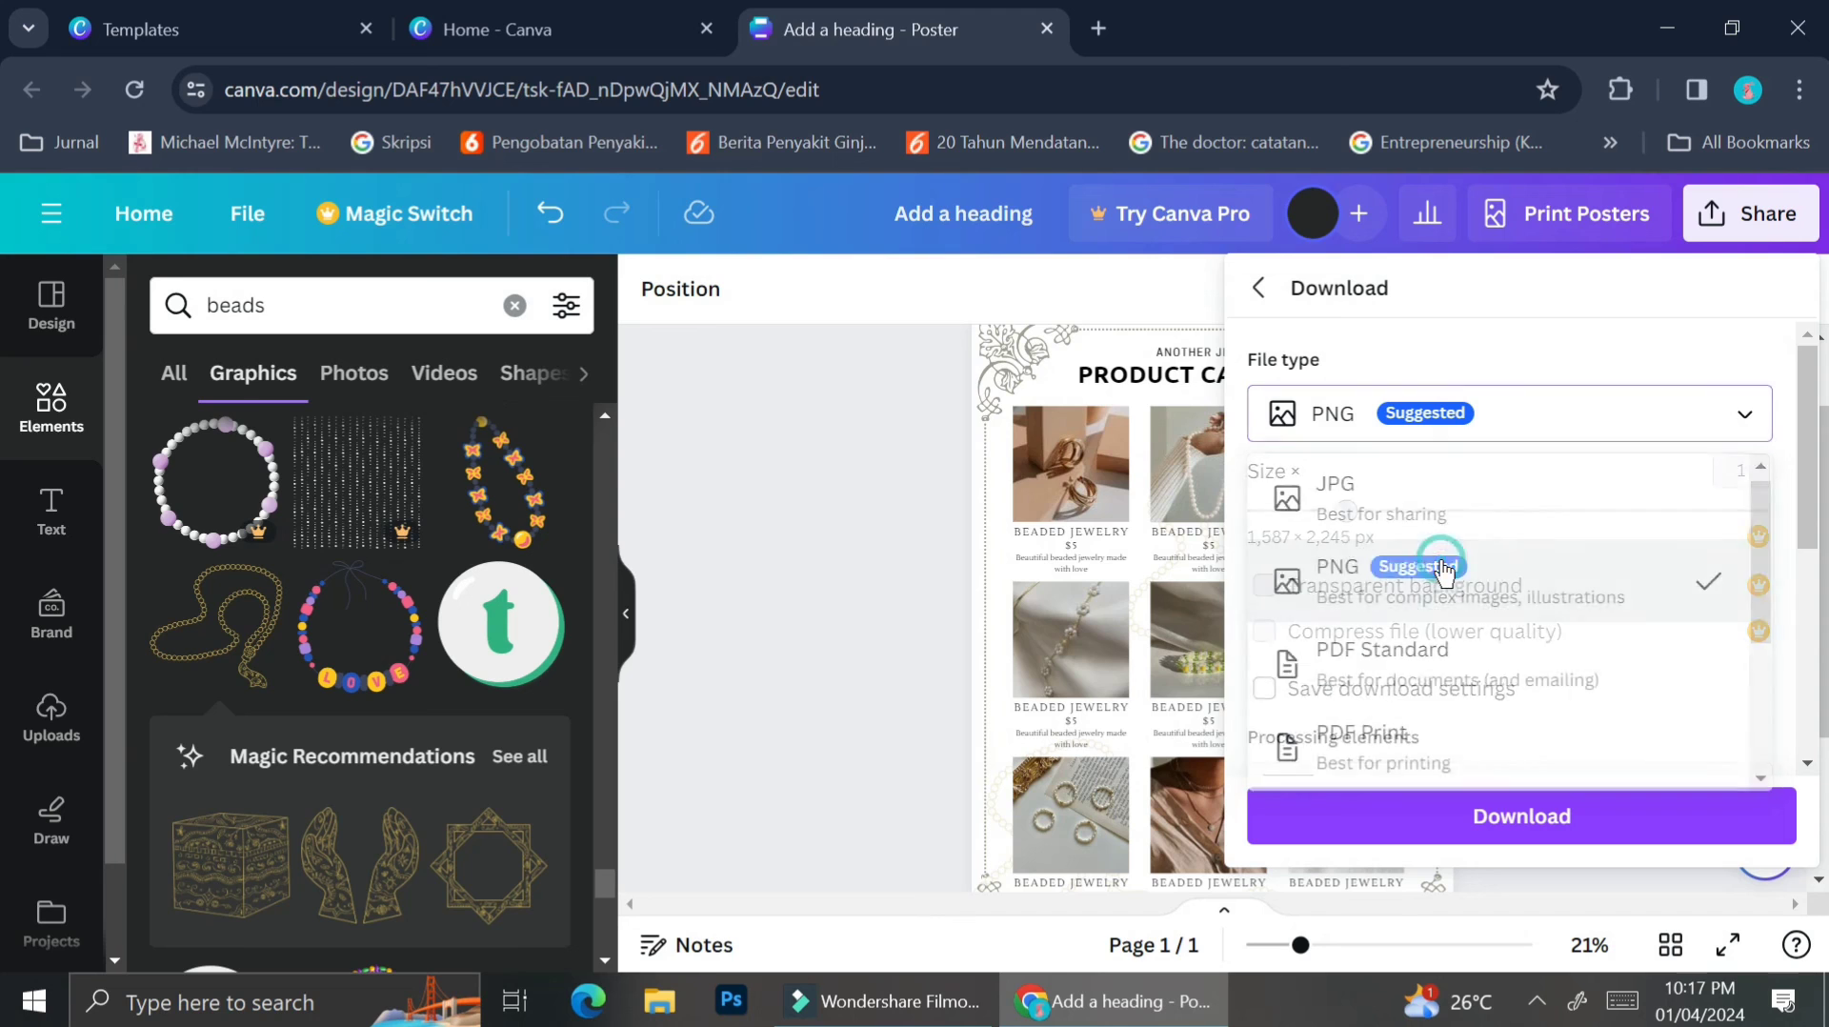
click(1416, 825)
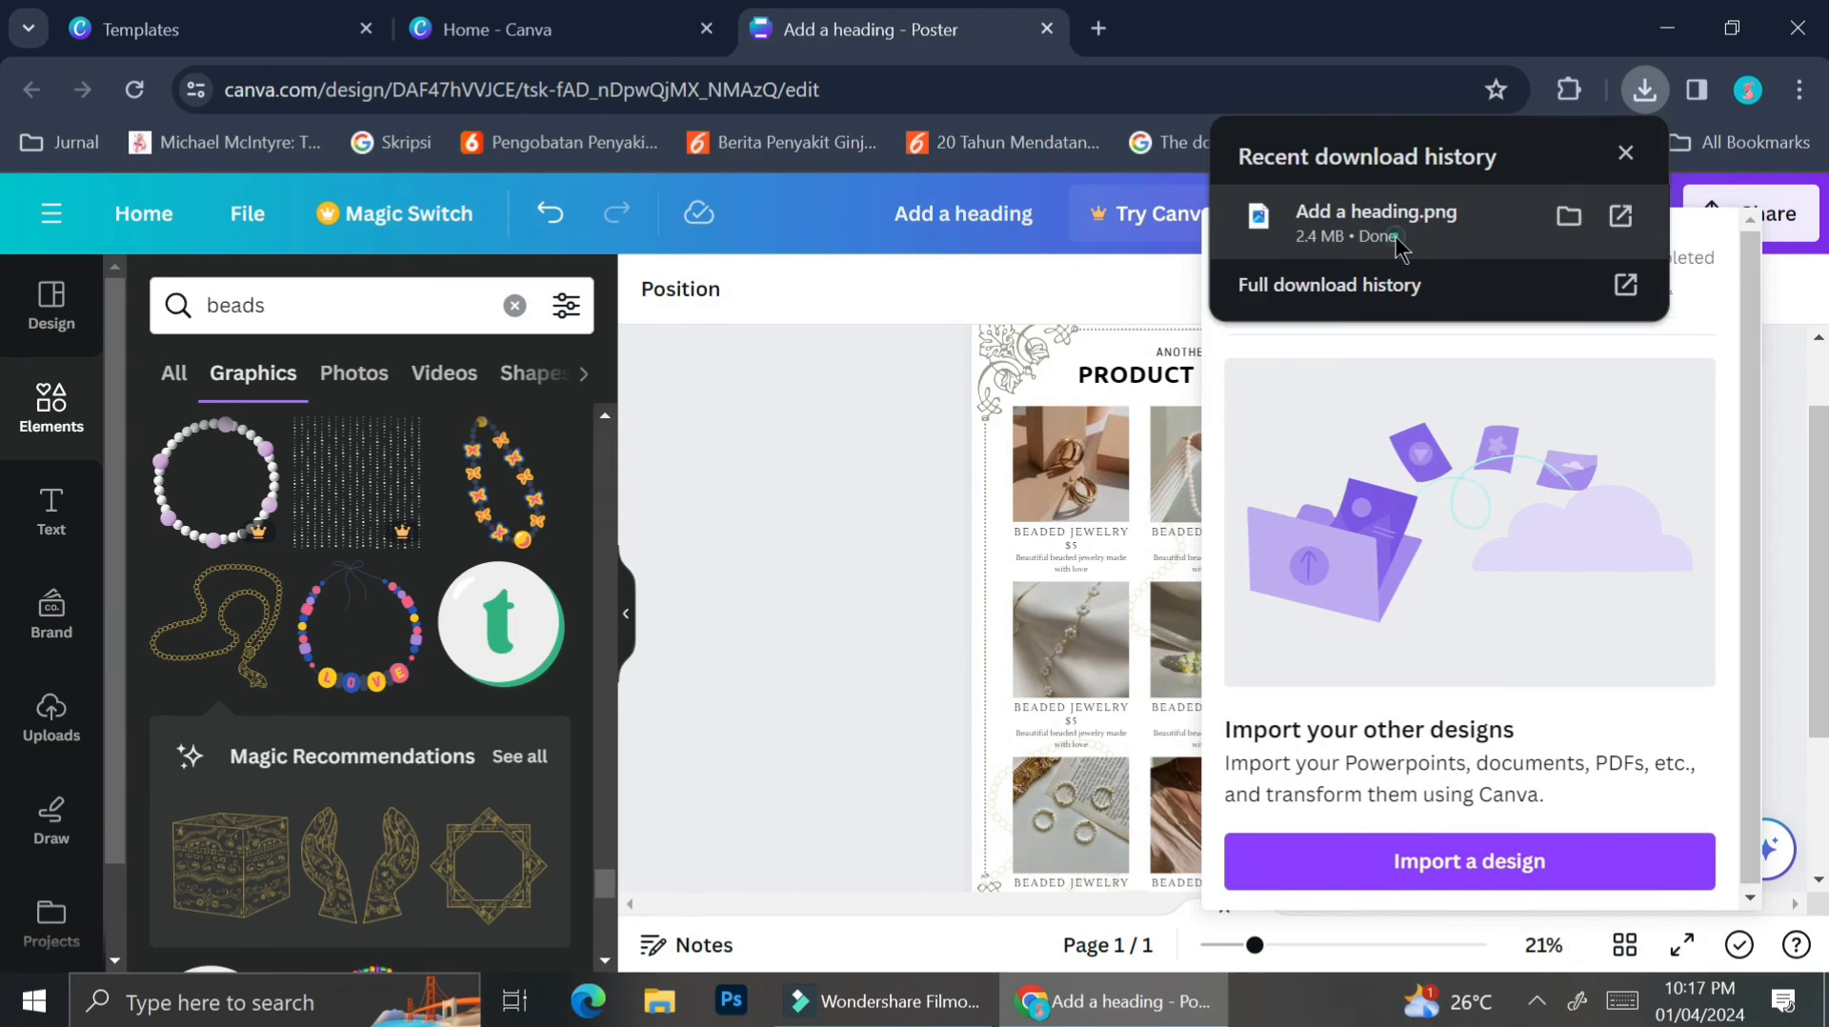
Open the downloaded "Add a heading.png" in the image viewer and examine the product cards, frame and bead graphics up close and as a whole.
click(1347, 211)
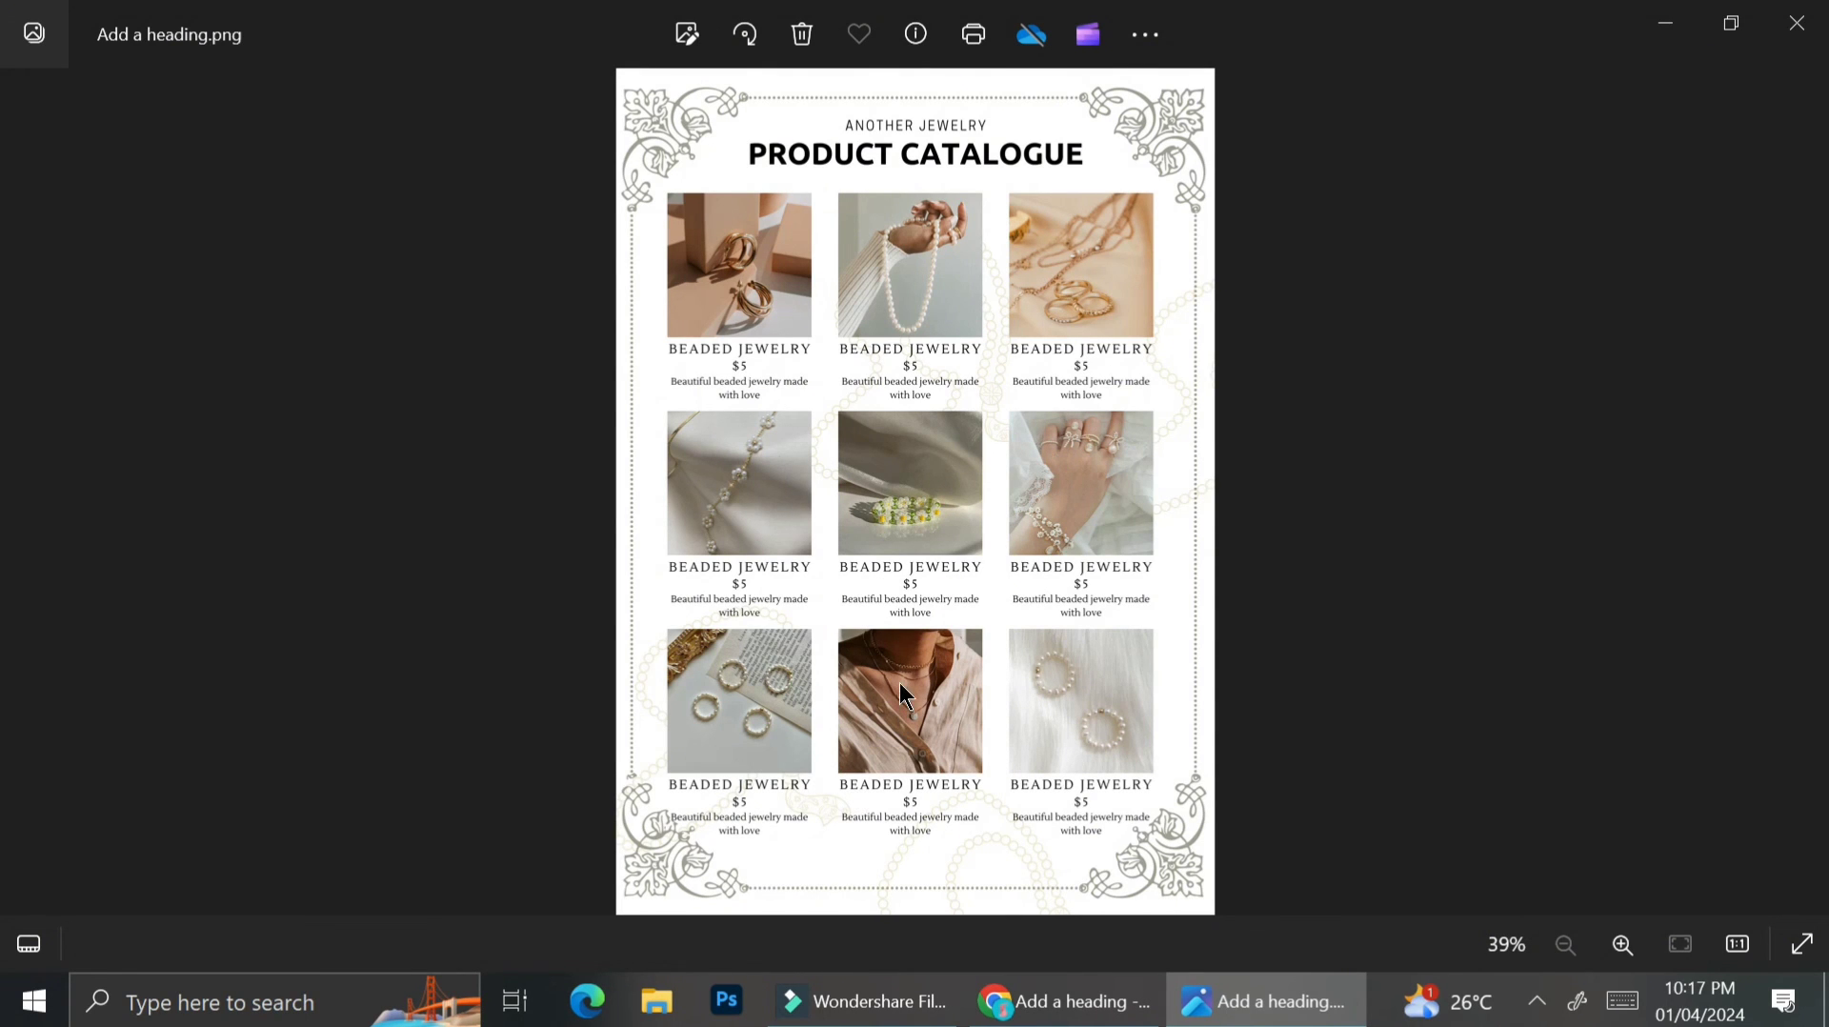
scroll(899, 682, up, 4)
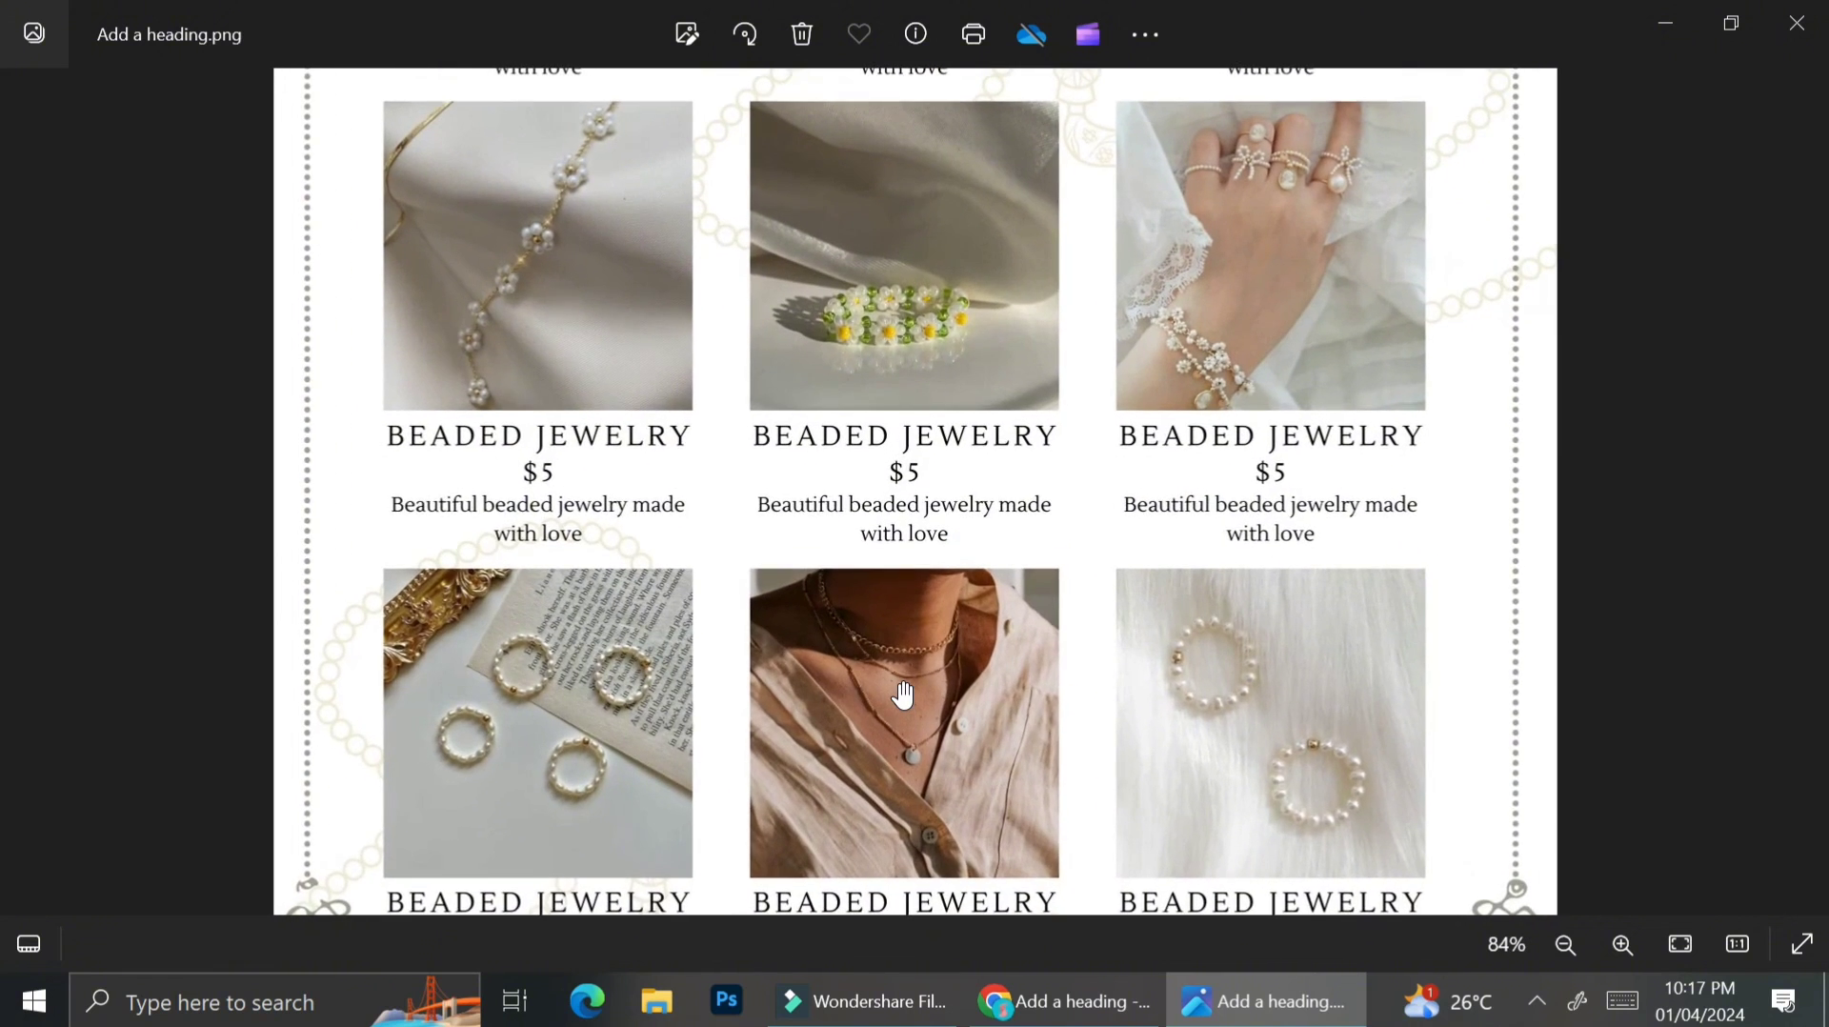
scroll(903, 692, down, 3)
scroll(903, 693, down, 1)
scroll(910, 591, up, 2)
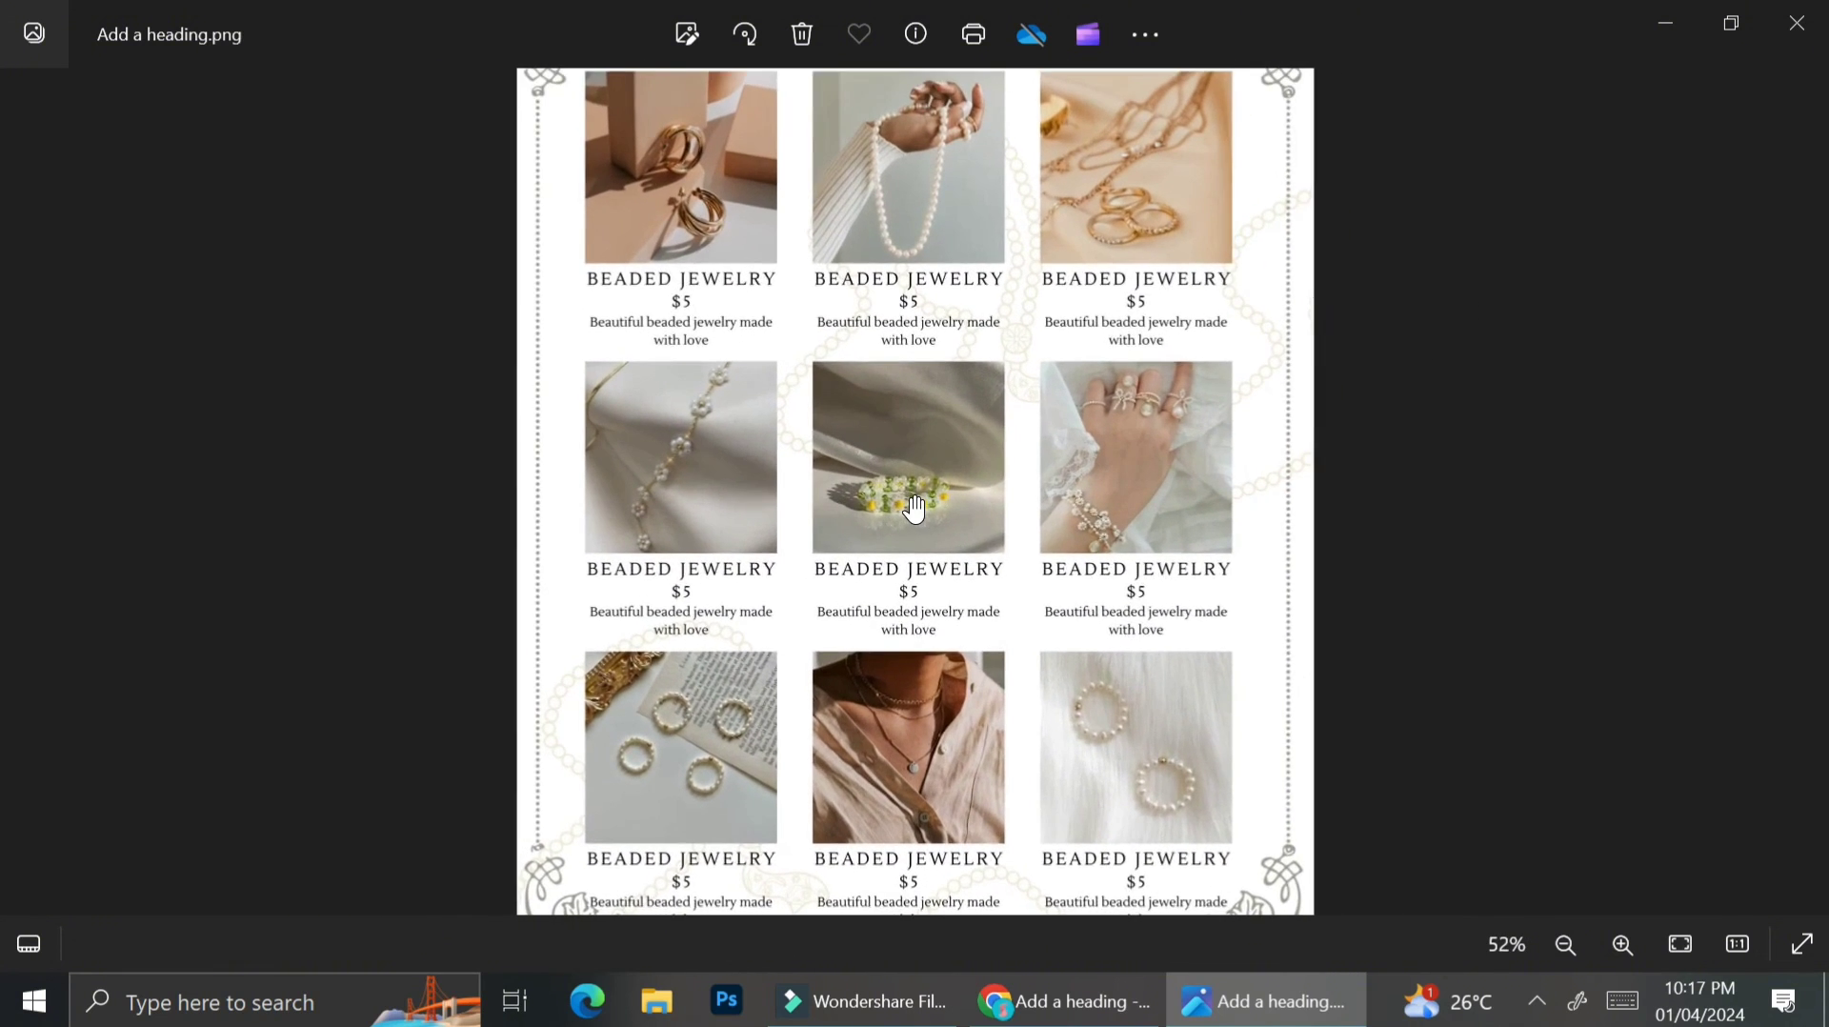
scroll(914, 508, down, 3)
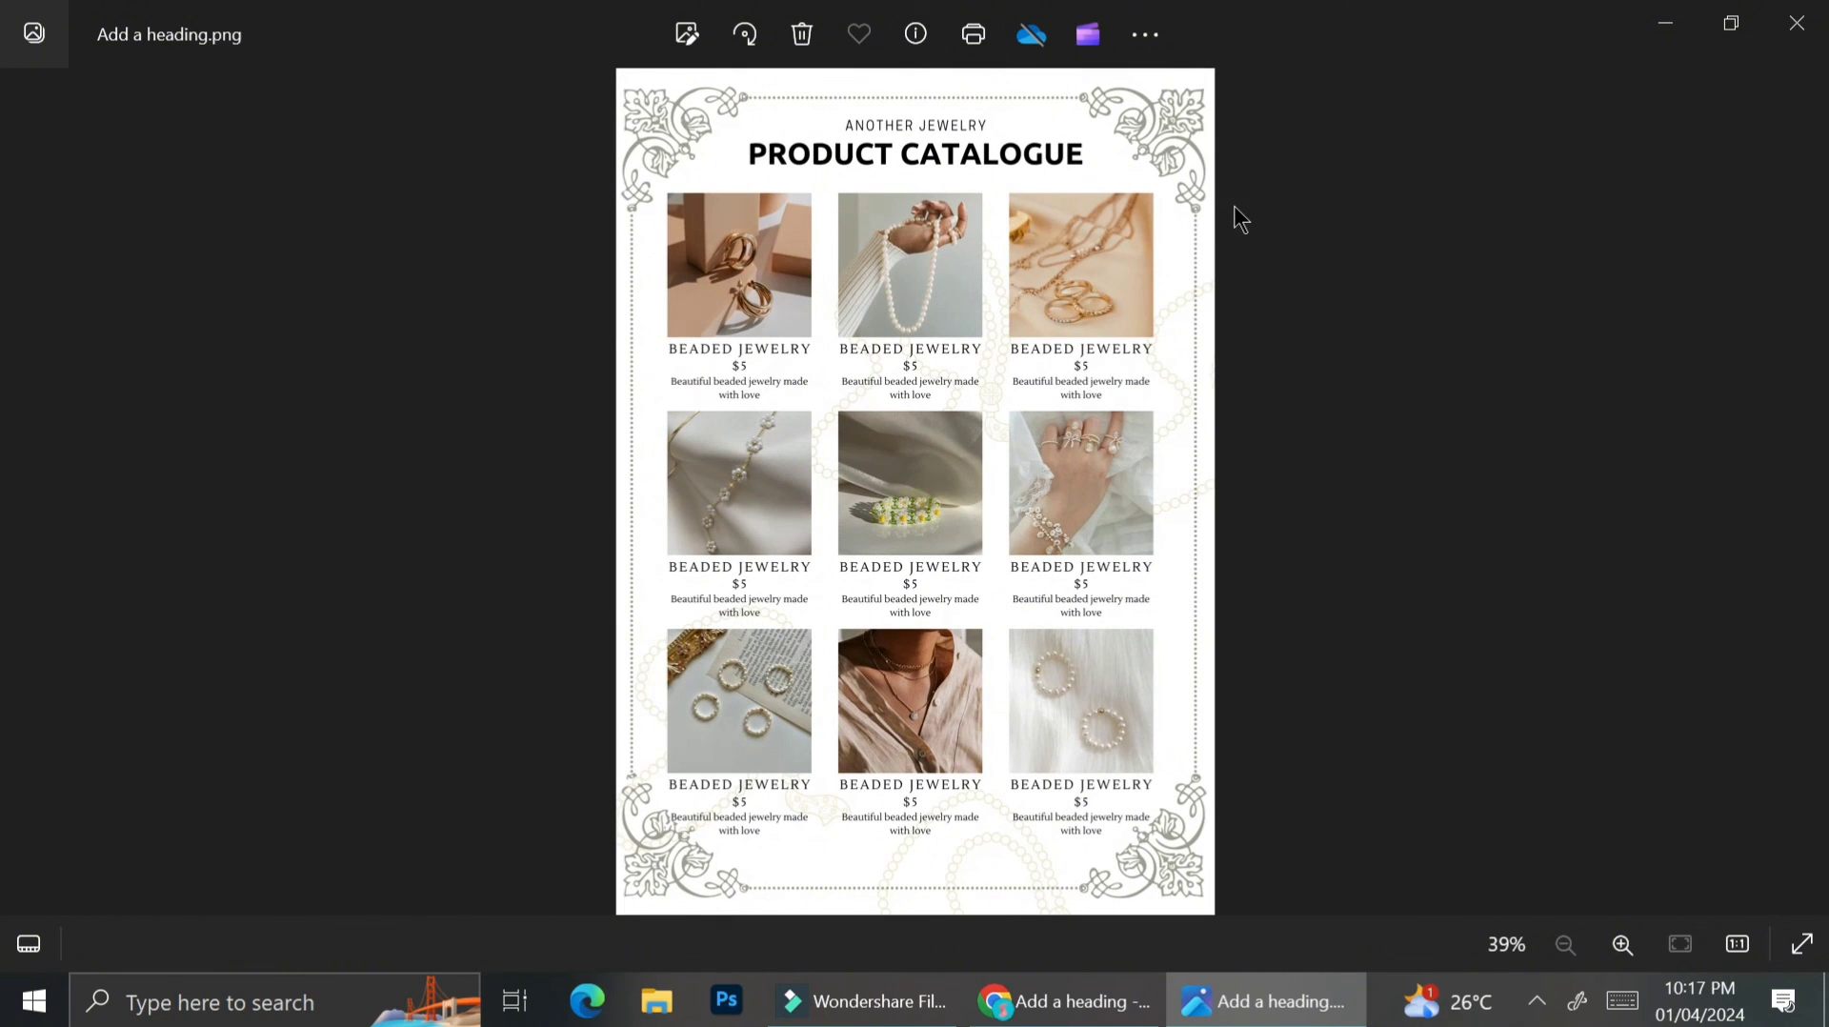